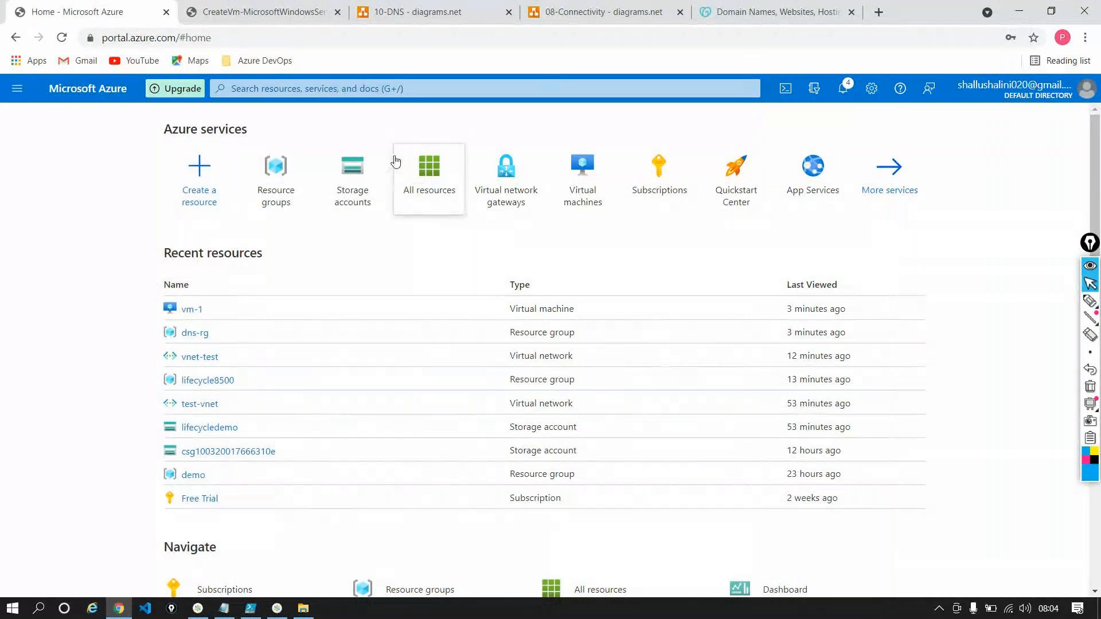
Open the vm-1 virtual machine and try loading /default.html from its public IP address in a separate browser tab
mouse_move(333, 211)
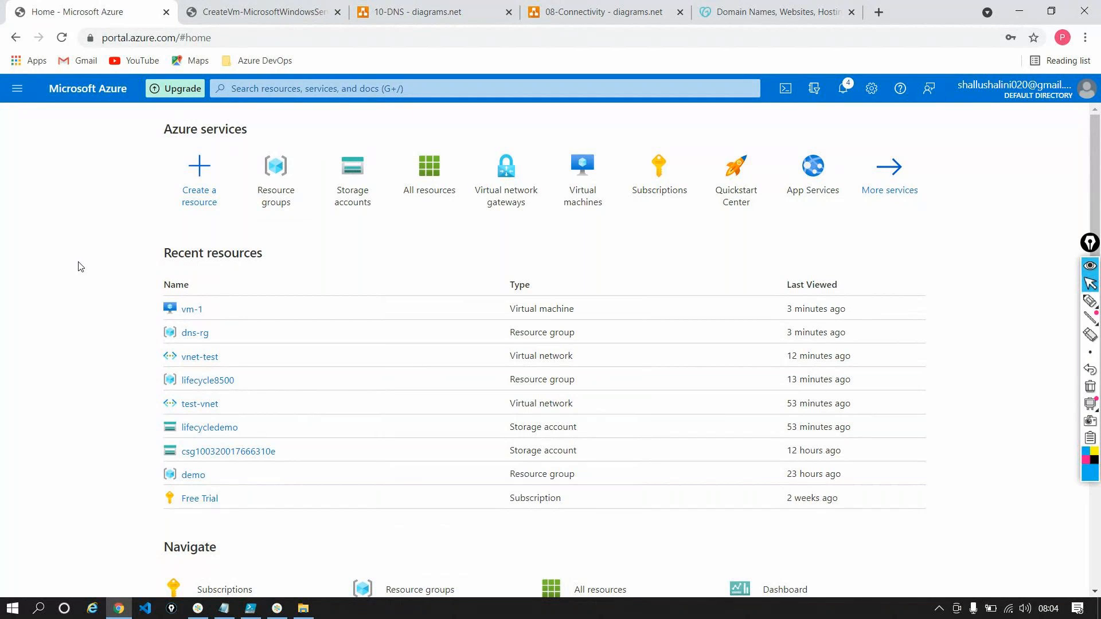
left_click(192, 309)
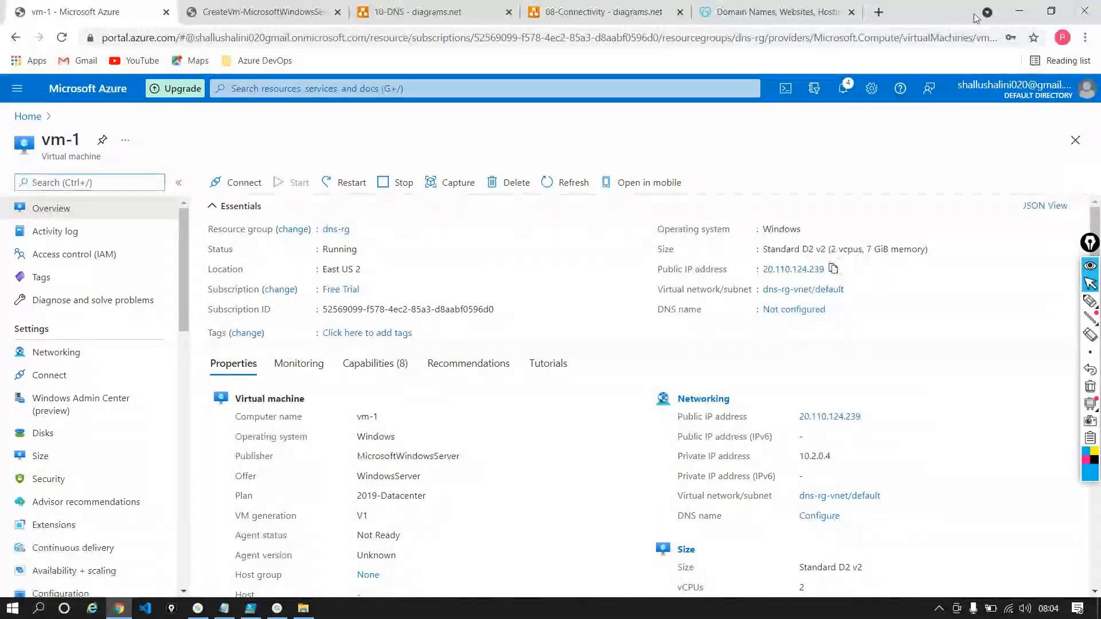
left_click(878, 12)
left_click(603, 37)
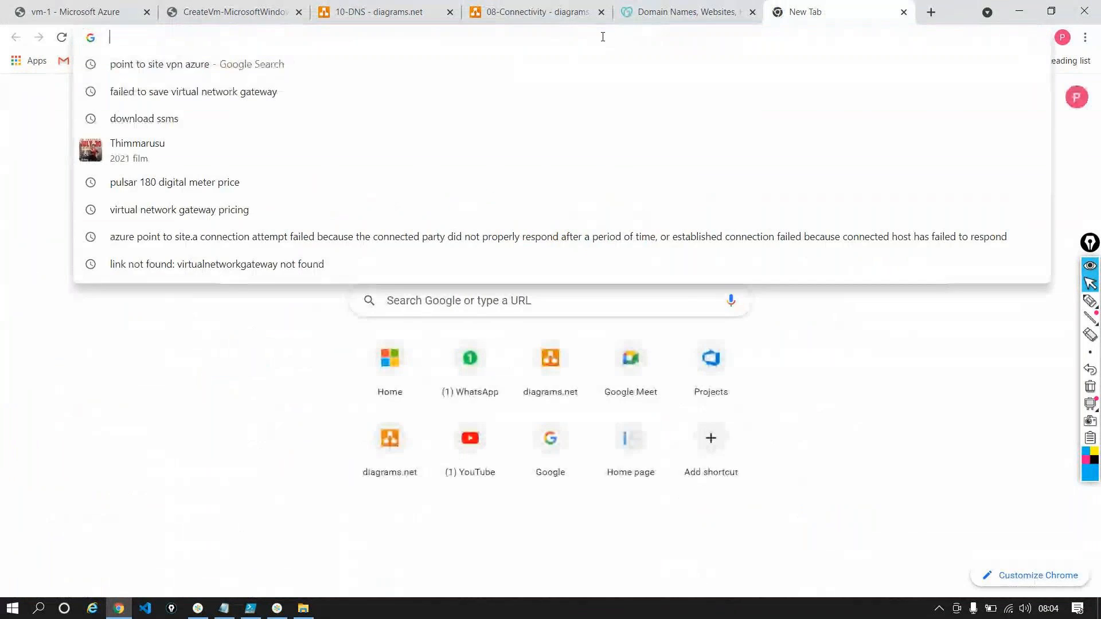
type("20.110.124.239")
type("/default.html")
key("Return")
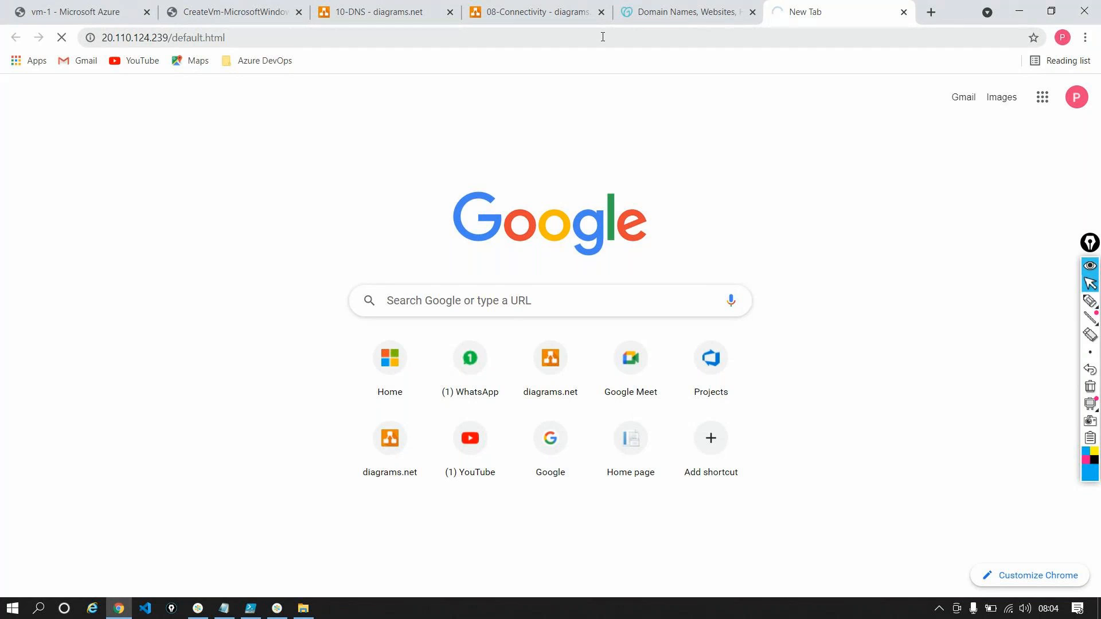
left_click(89, 19)
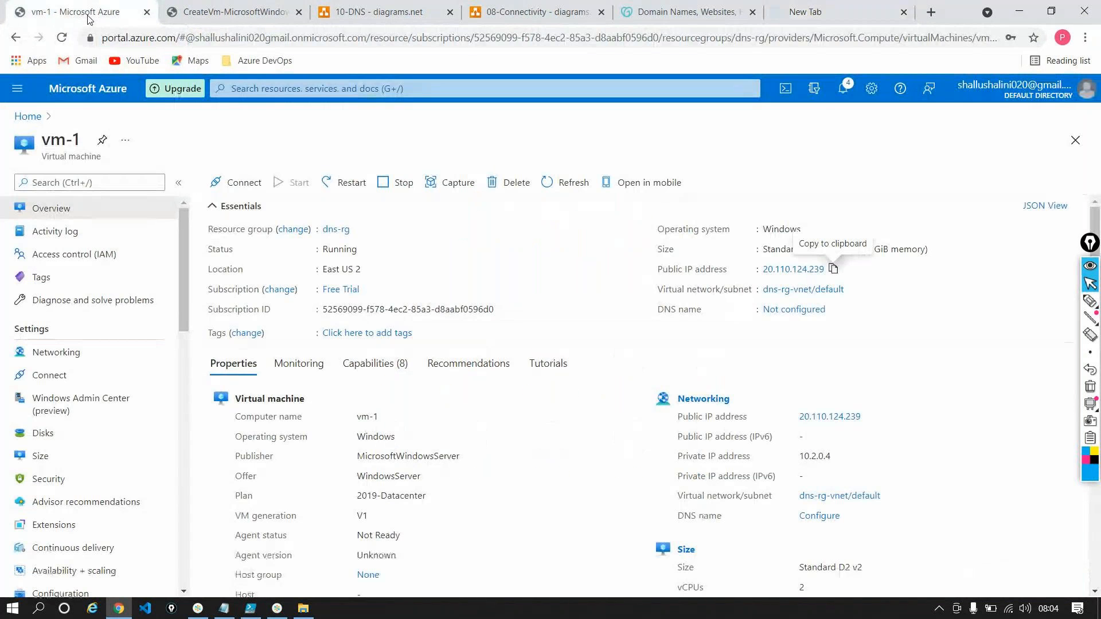
left_click(904, 11)
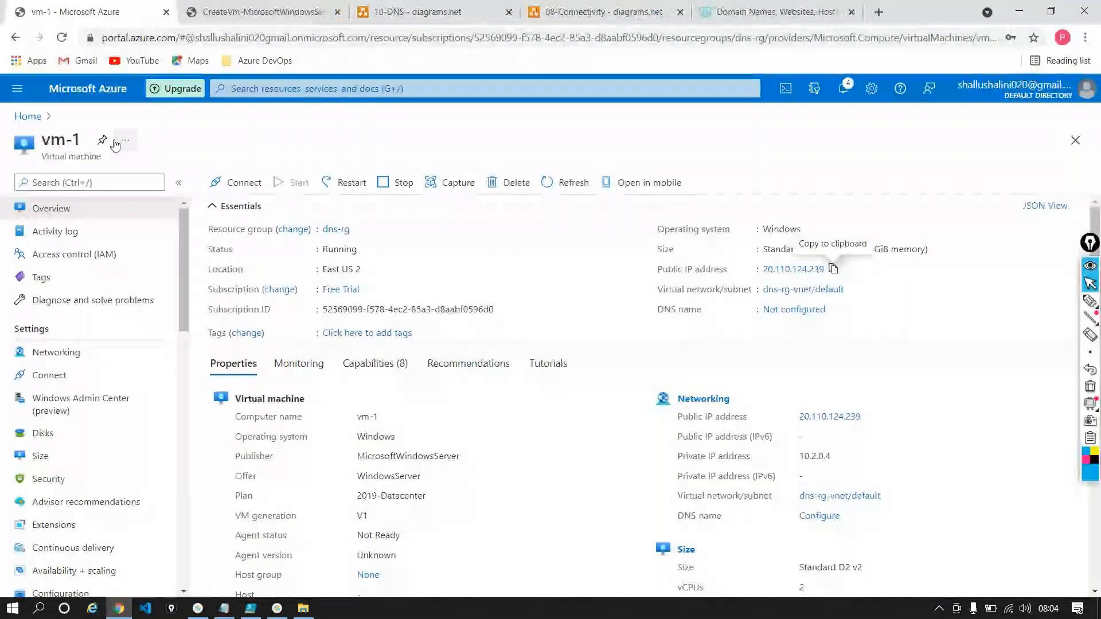
left_click(89, 188)
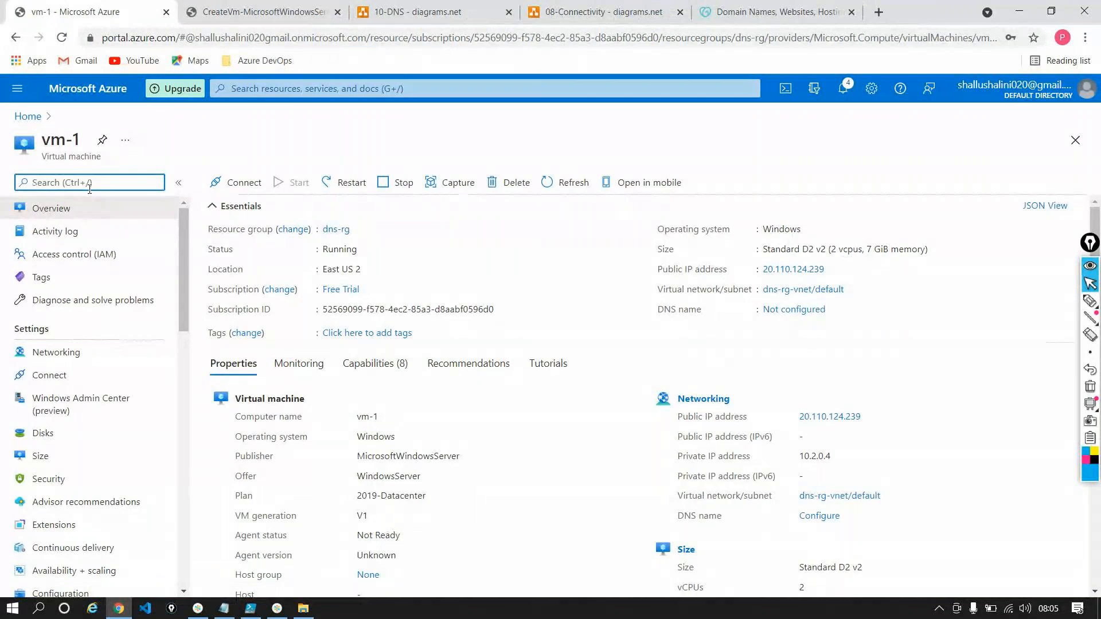
type("net")
left_click(86, 228)
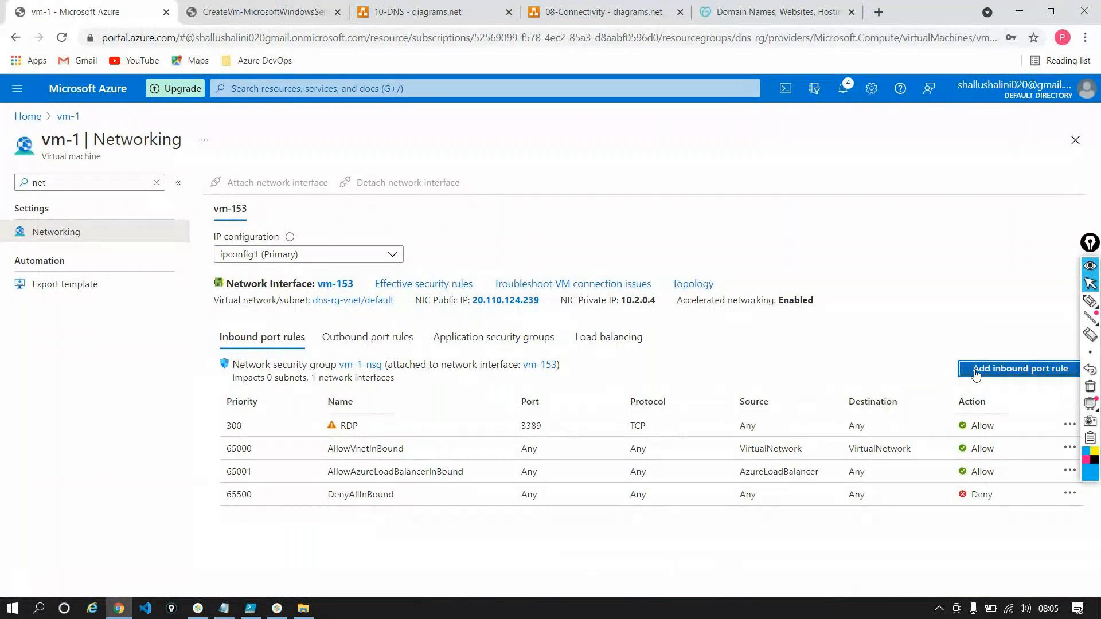
left_click(982, 370)
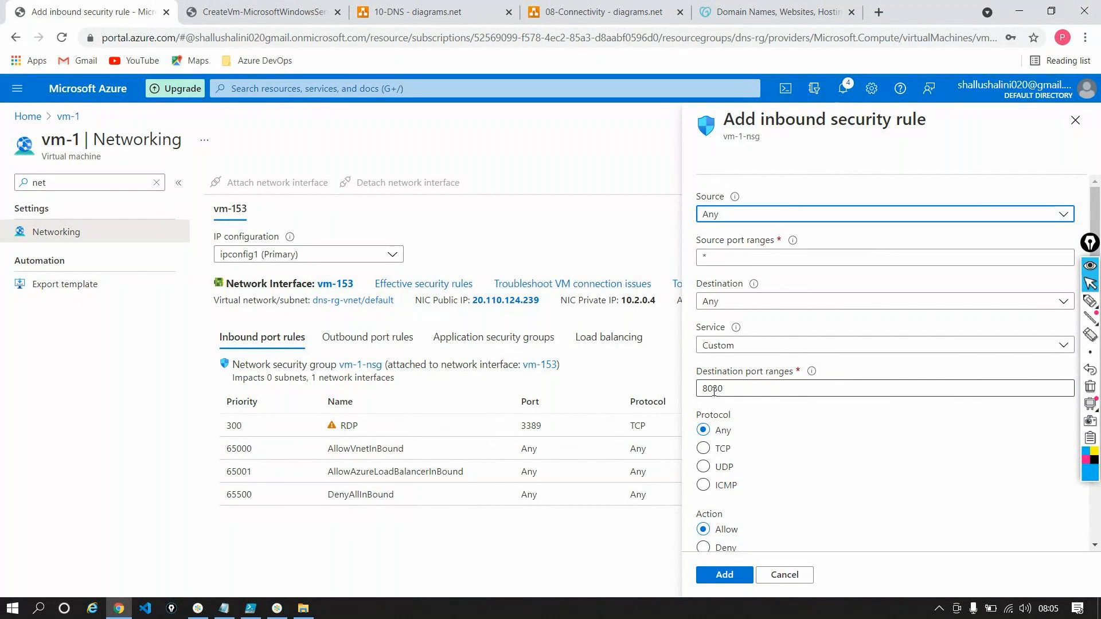
left_click(786, 576)
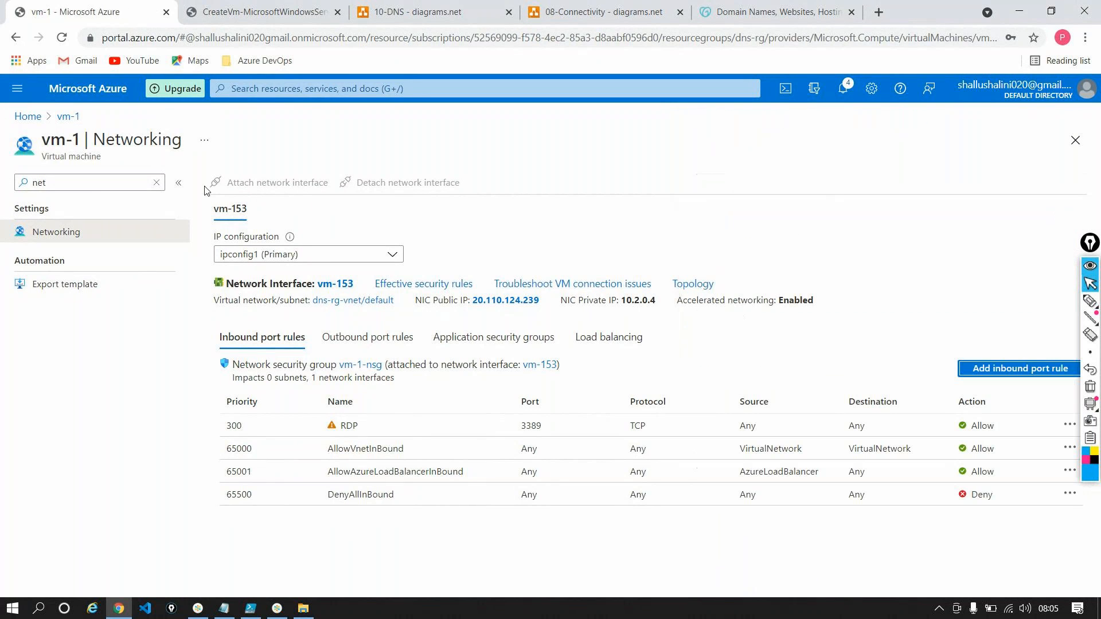
left_click(156, 182)
left_click(54, 208)
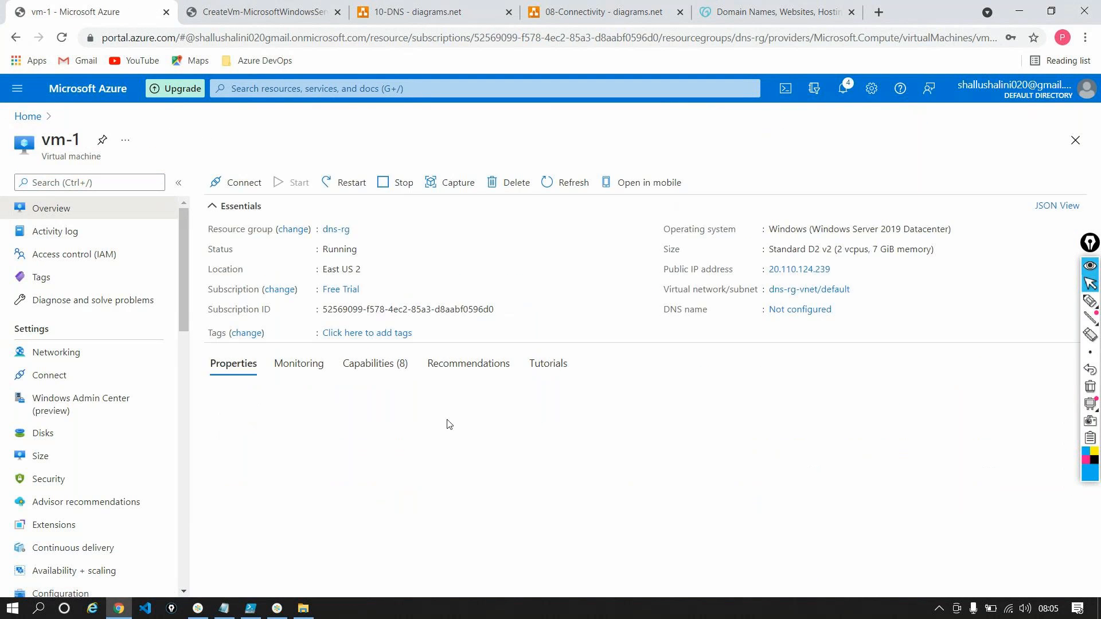
Browse to vm-1's public IP address, 20.110.124.239, in a new browser tab
left_click(883, 14)
left_click(542, 34)
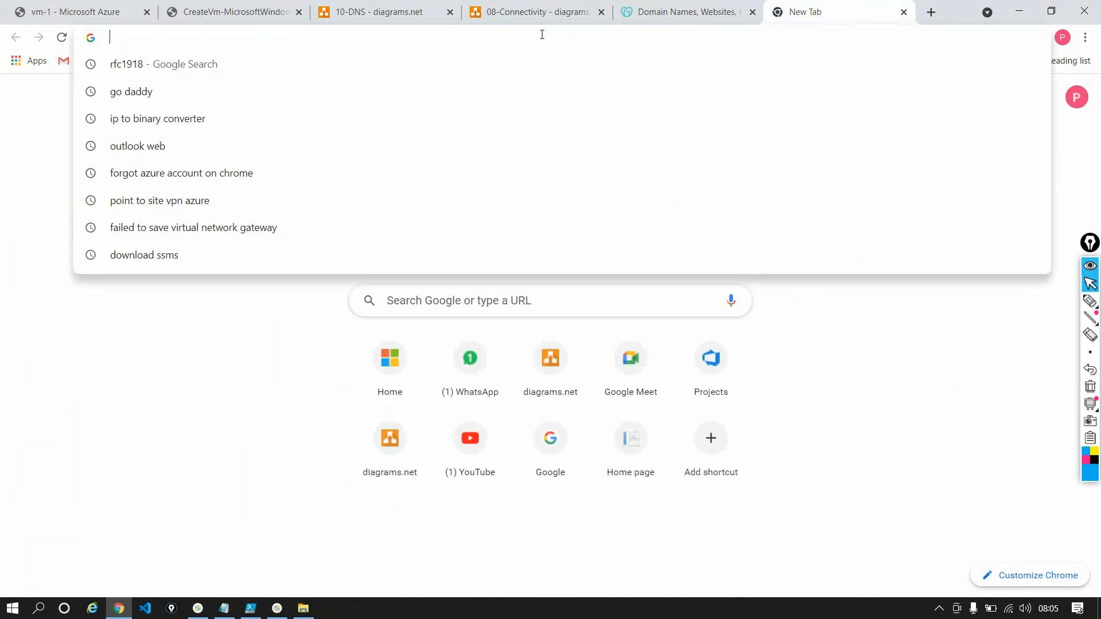
type("20.110.124.239")
key("Return")
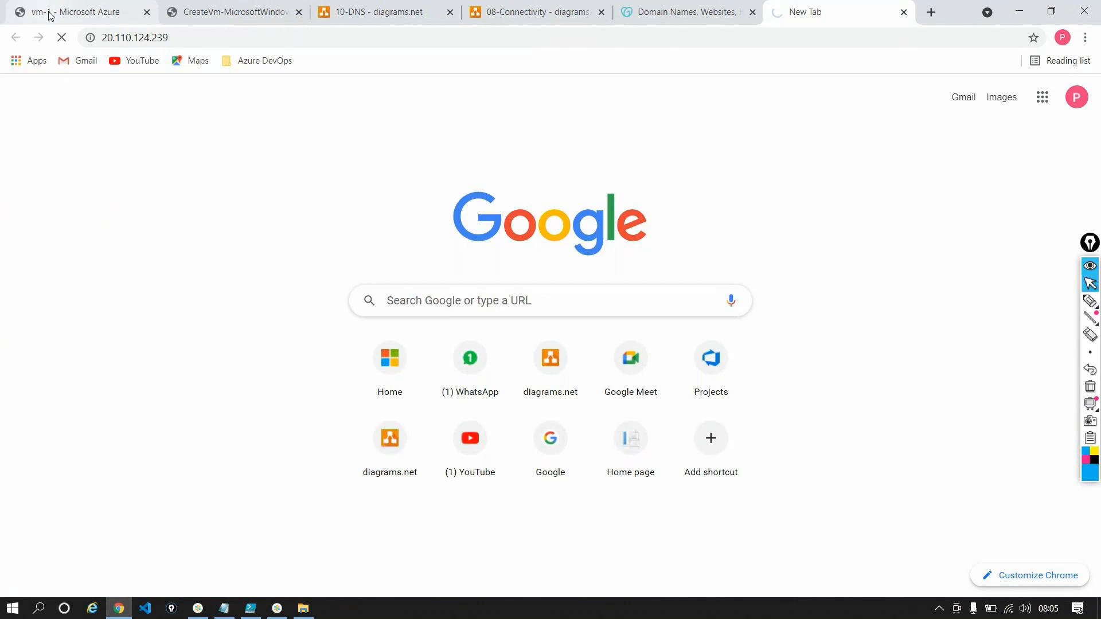
Create an inbound port rule in vm-1's networking settings with HTTP as the service
left_click(73, 8)
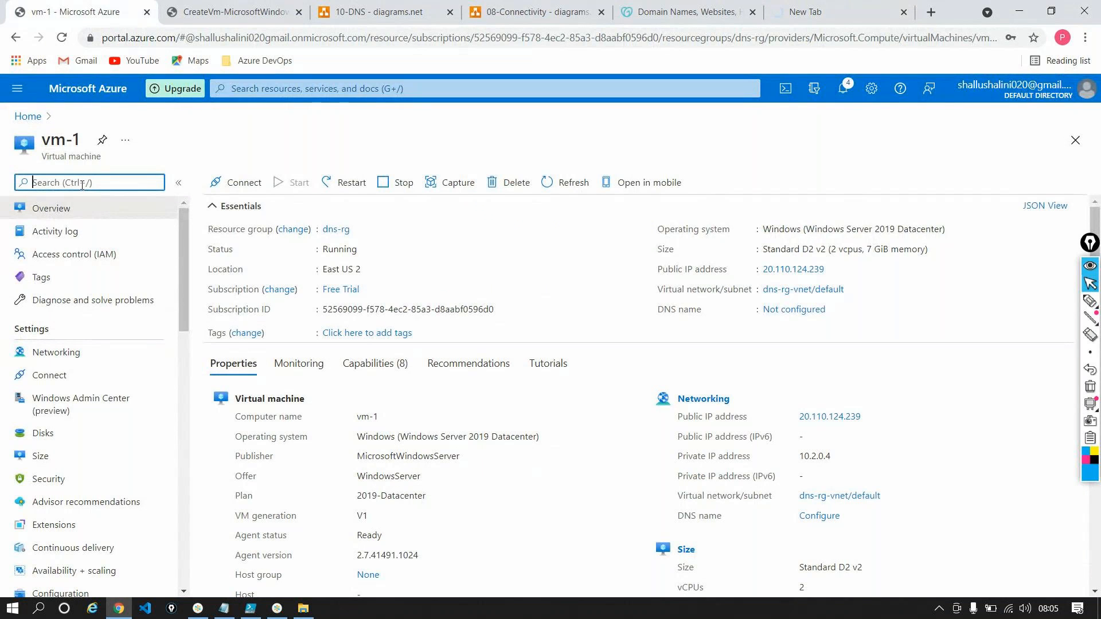
type("net")
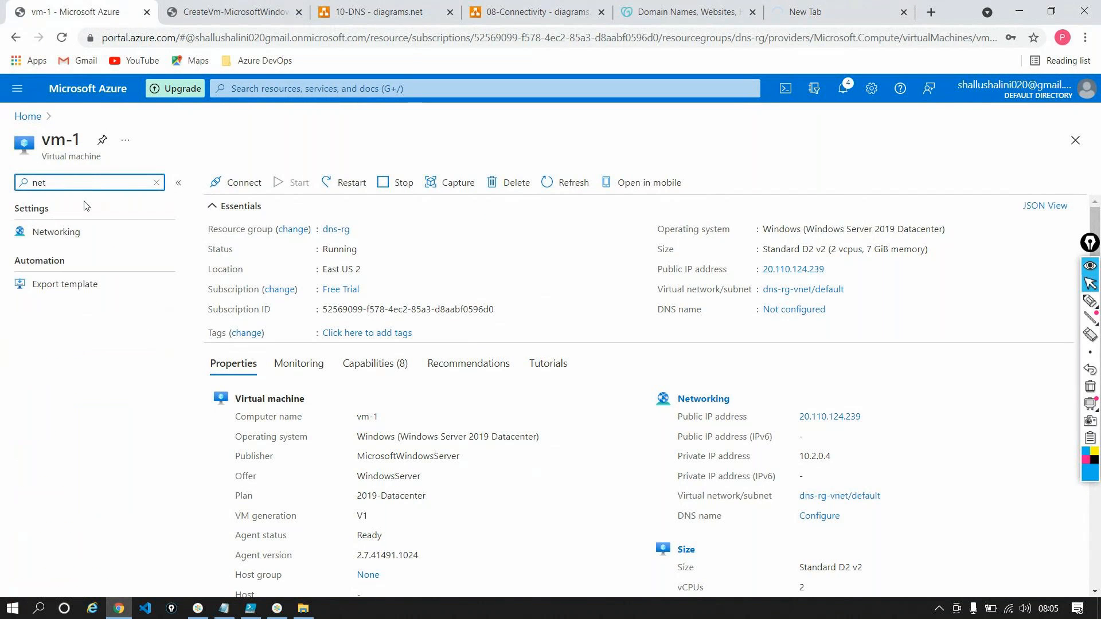
left_click(81, 230)
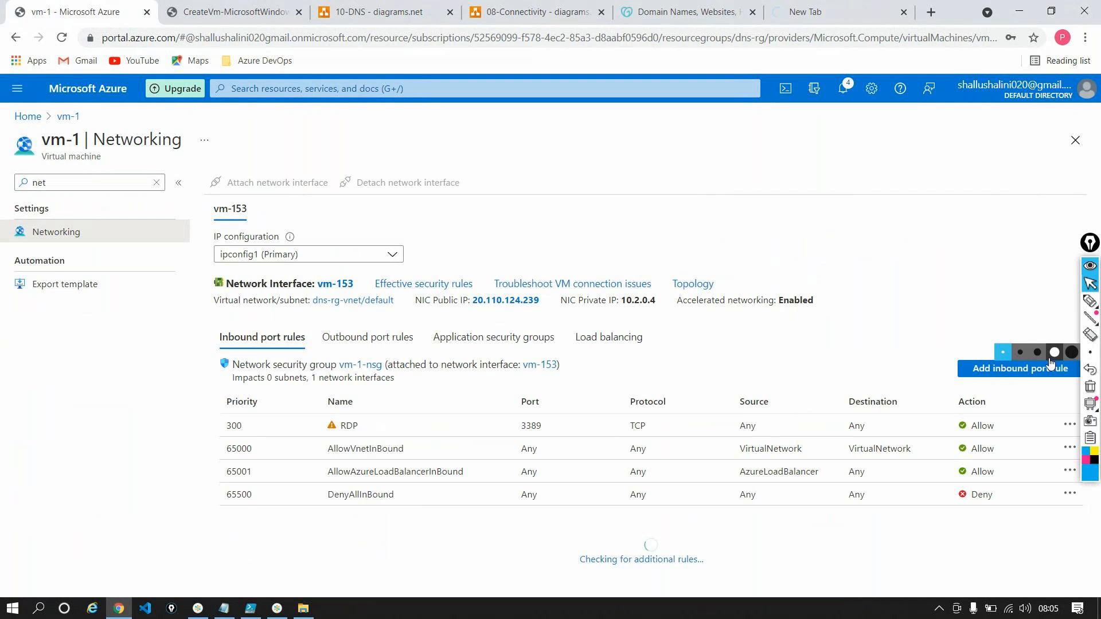
left_click(1050, 367)
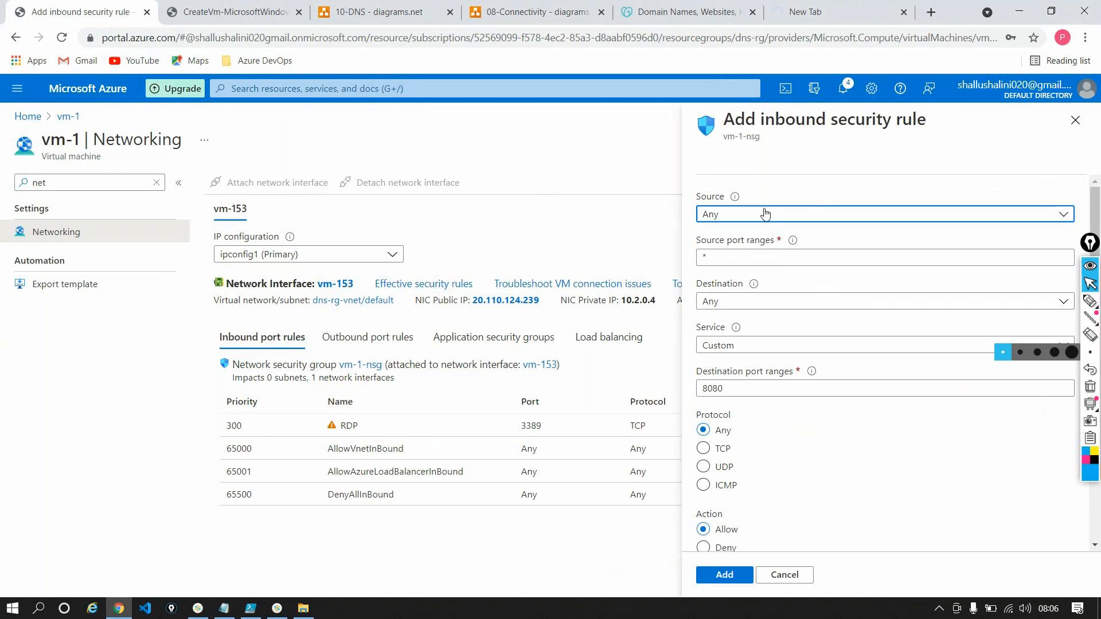
left_click(735, 345)
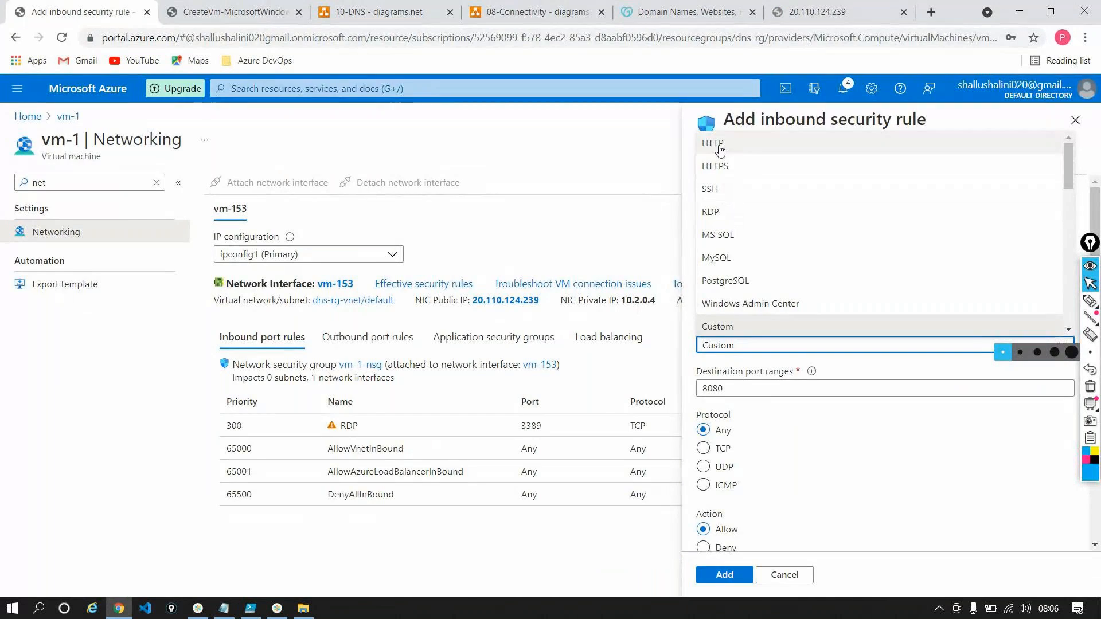
left_click(817, 12)
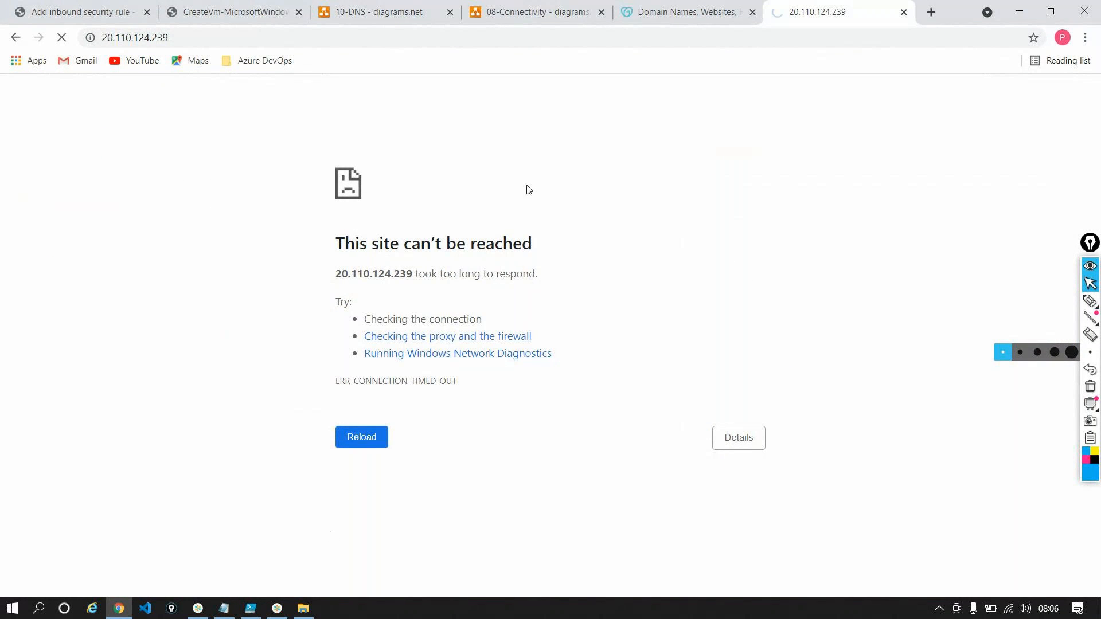
left_click(65, 19)
Name the inbound security rule Port_80 and add it to vm-1's network security group
scroll(725, 356, "down", 3)
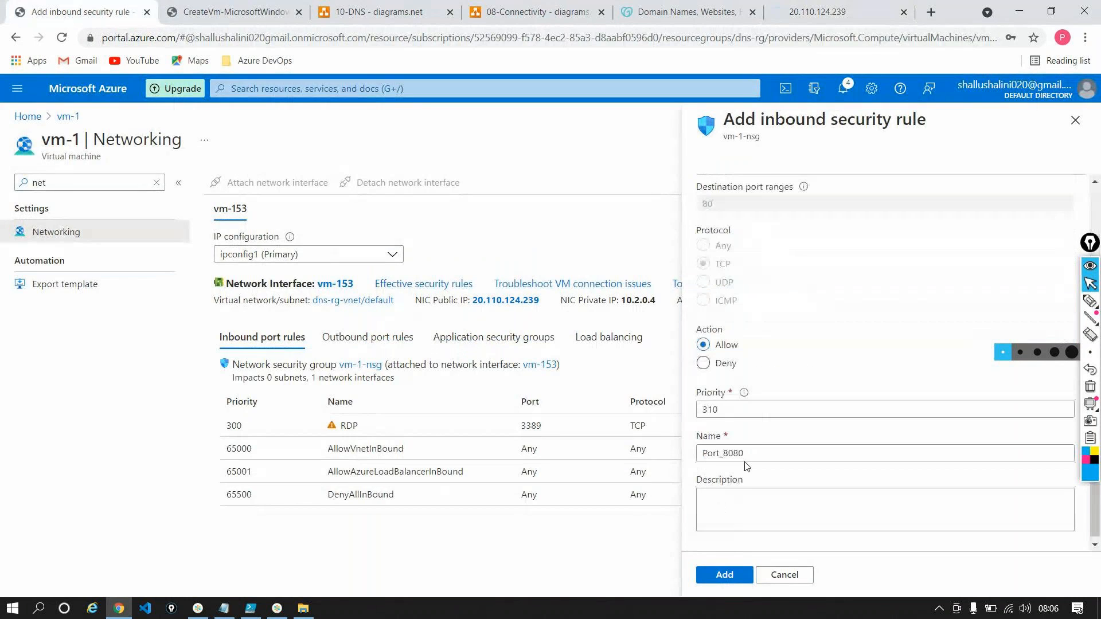
left_click(748, 448)
key("BackSpace")
key("BackSpace")
key("Tab")
key("Tab")
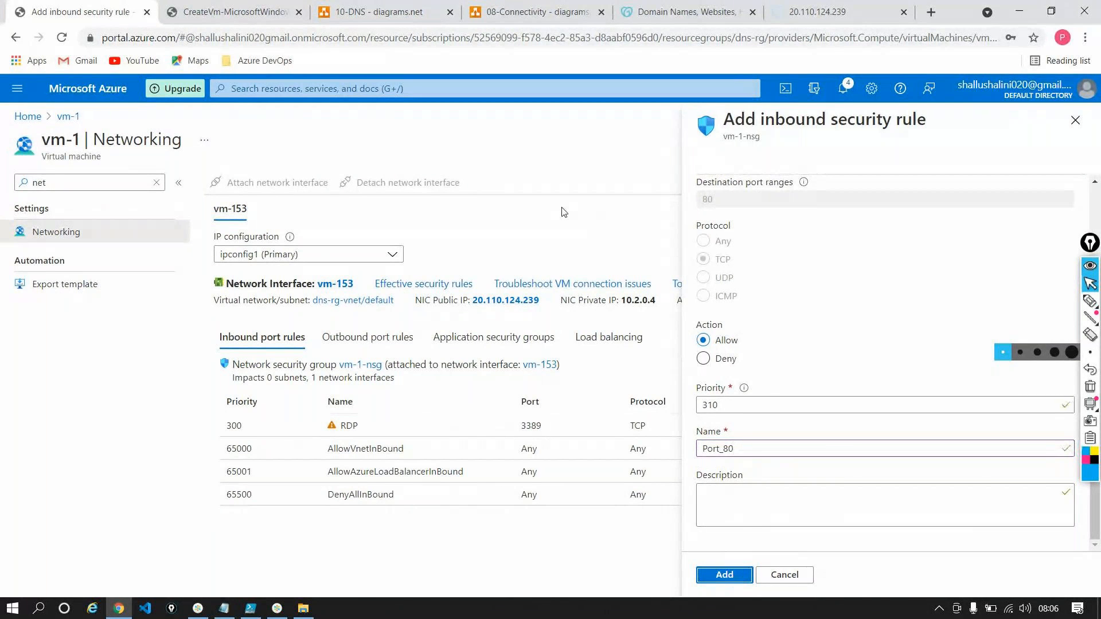
key("Return")
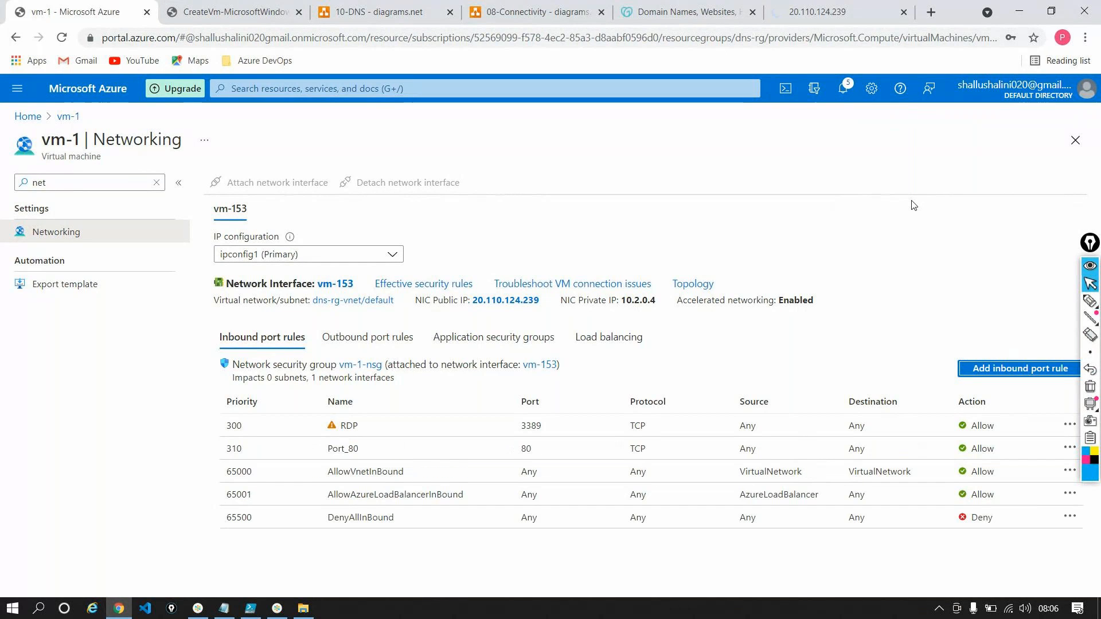
Load 20.110.124.239/default.html in the tab already holding vm-1's public IP address
left_click(821, 12)
left_click(170, 36)
left_click(182, 36)
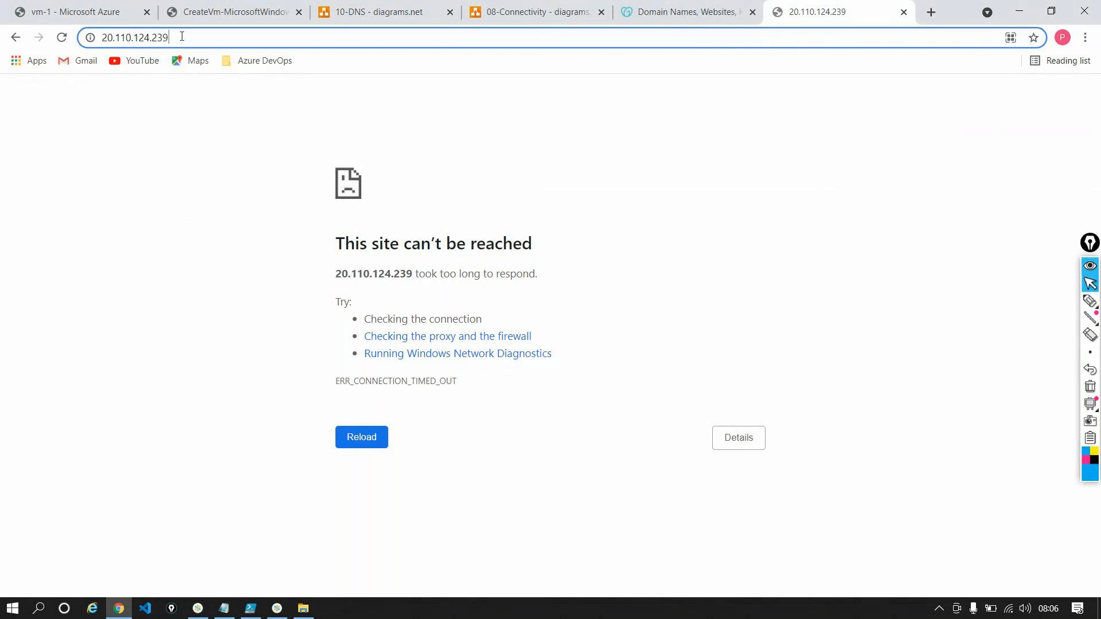
type("/def")
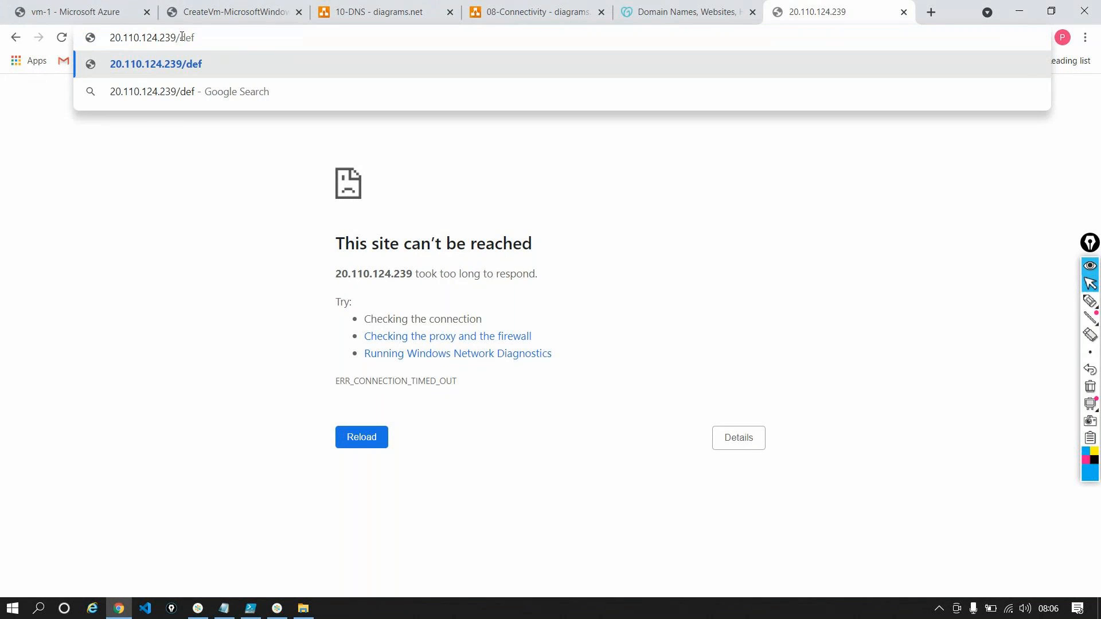
type("ault.")
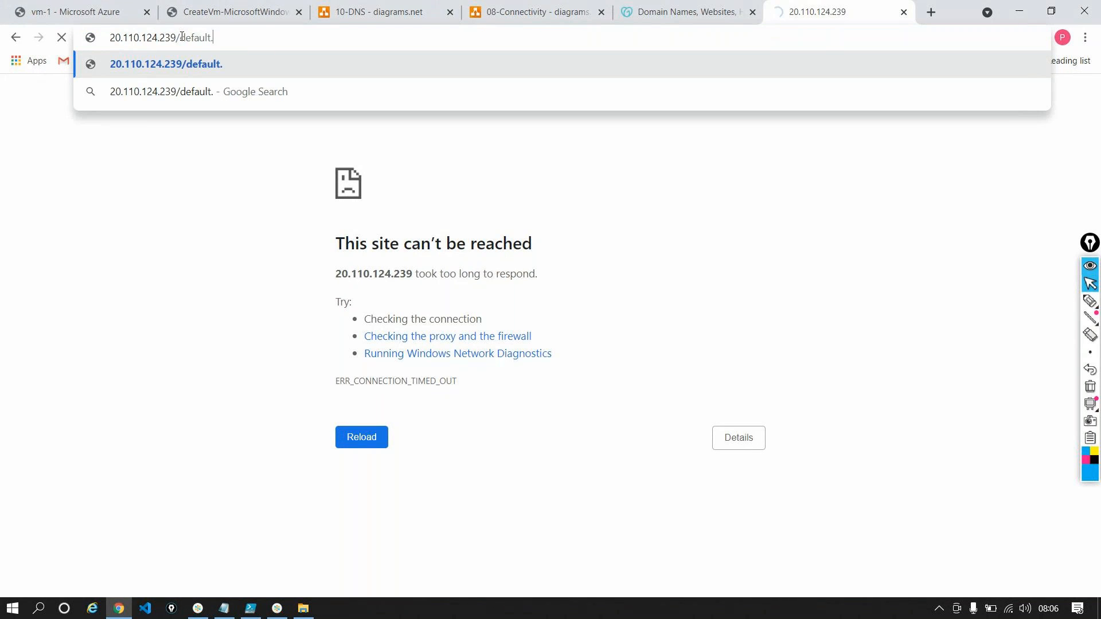
type("html")
key("Return")
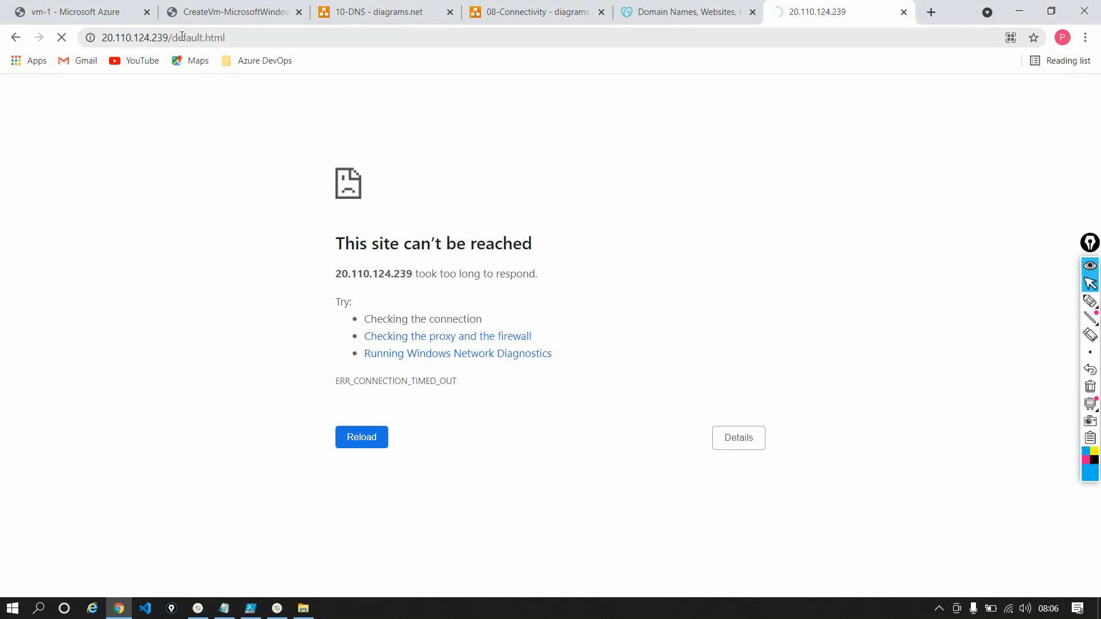
Check vm-1's inbound port rules and load the copied default.html address in an Incognito window
left_click(100, 14)
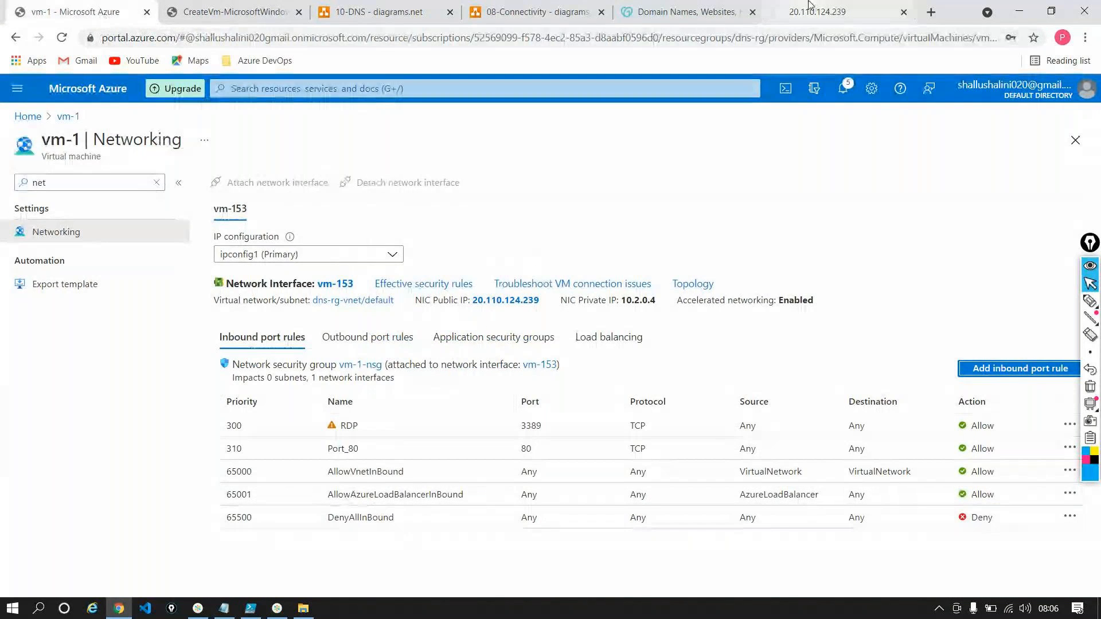
left_click(826, 12)
left_click(256, 37)
key("ctrl+c")
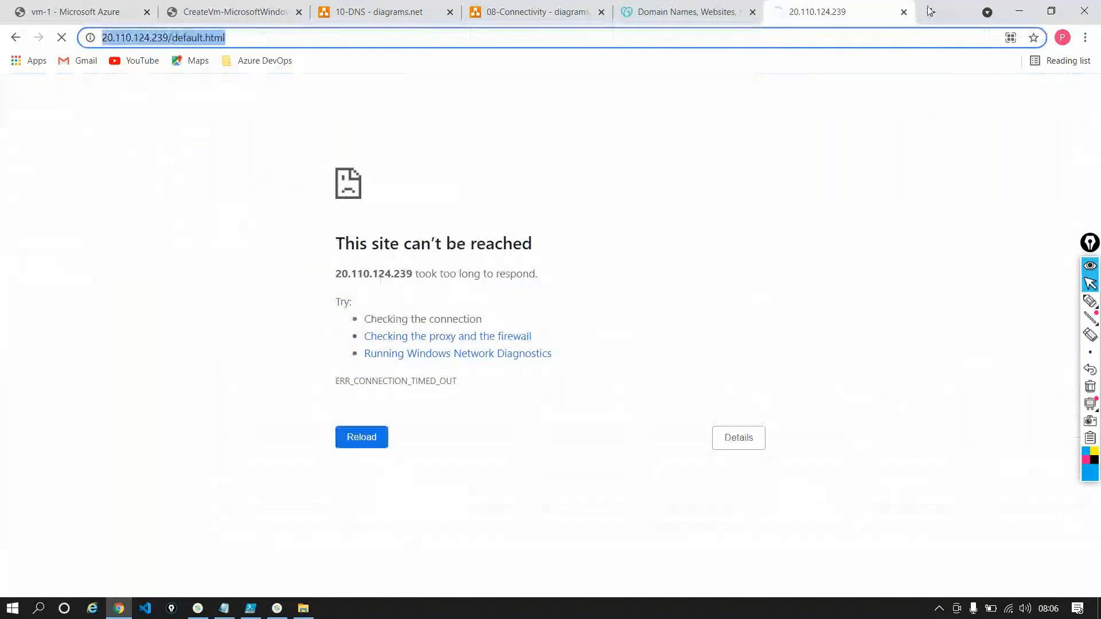
left_click(1086, 38)
left_click(816, 53)
key("ctrl+shift+n")
key("ctrl+v")
key("Return")
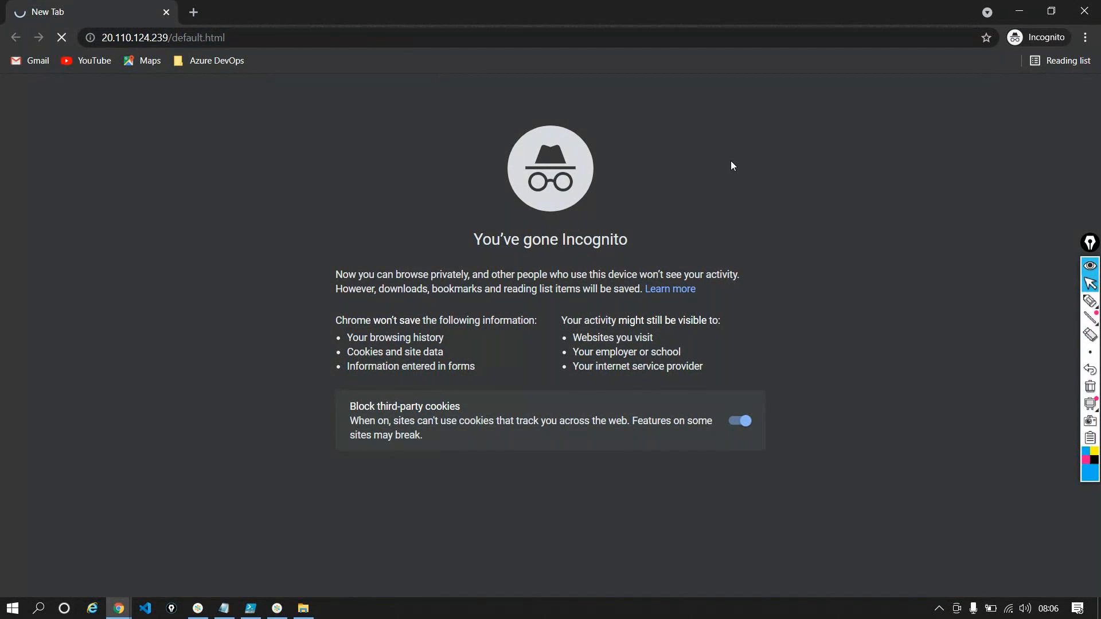
Return to the regular browser window, reload vm-1's default.html page and highlight its server message
left_click(1016, 12)
key("Return")
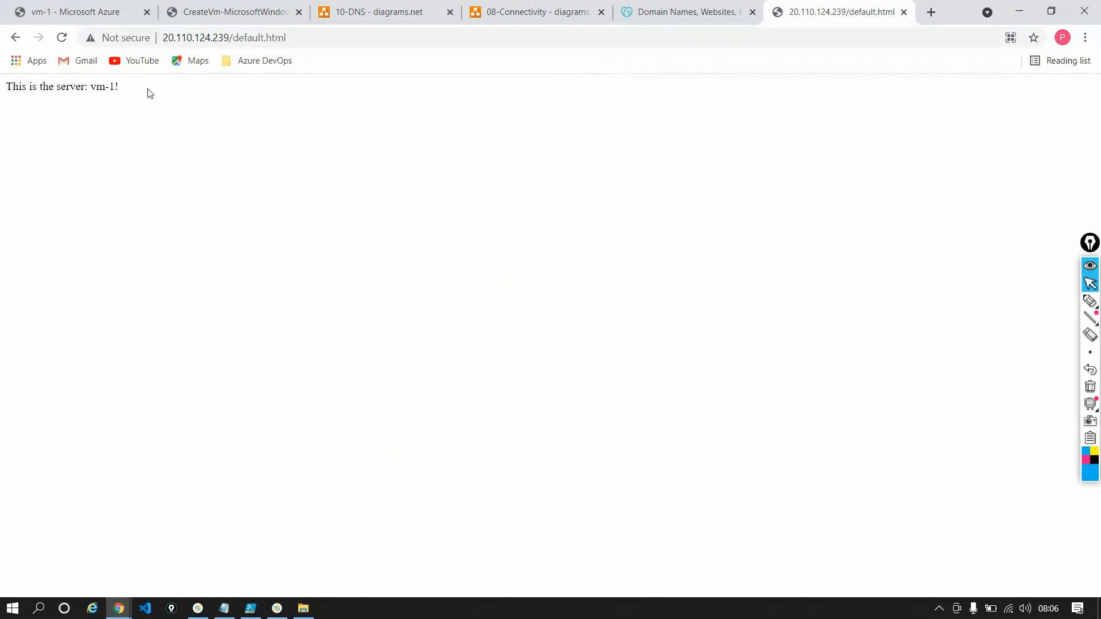
left_click_drag(148, 93, 2, 101)
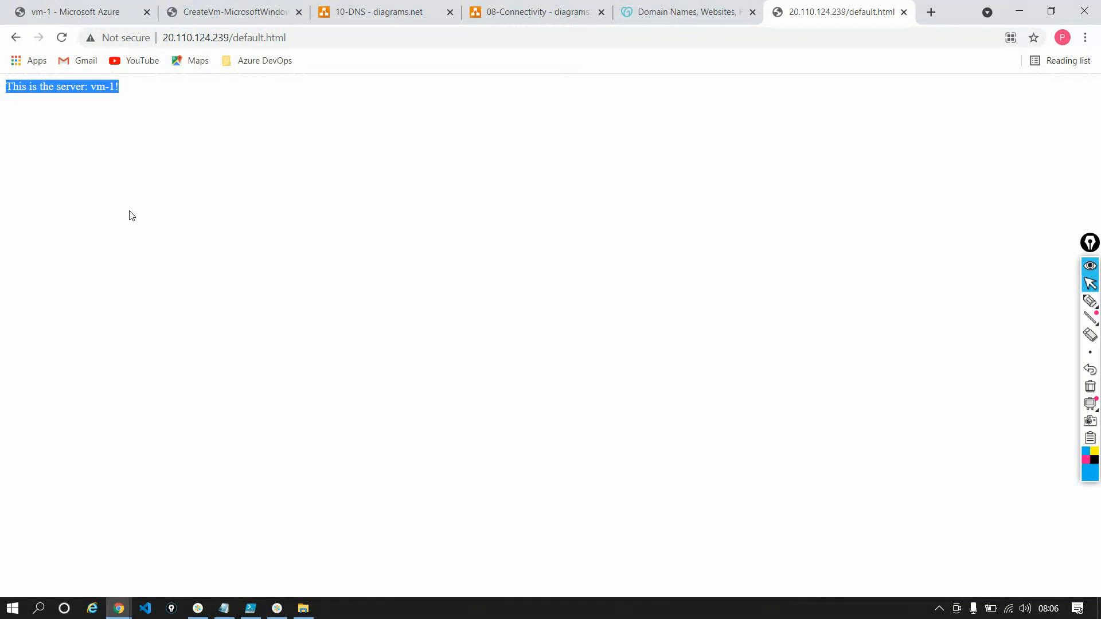
Clear the menu filter on vm-1's Networking page and open the vm-2 resource from its deployment page
left_click(68, 21)
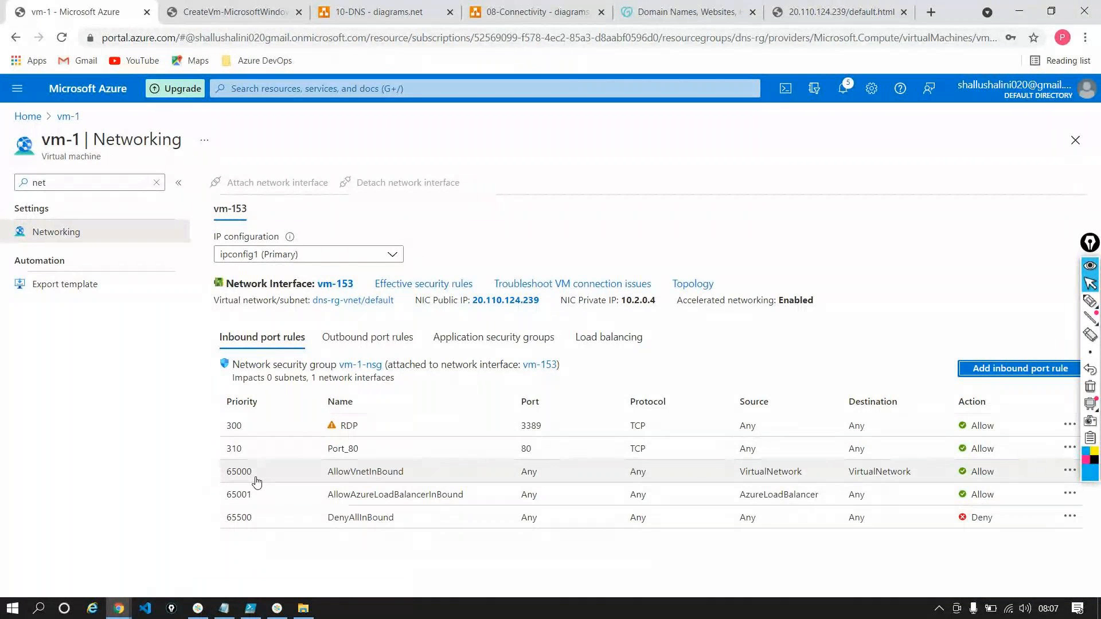
left_click(156, 183)
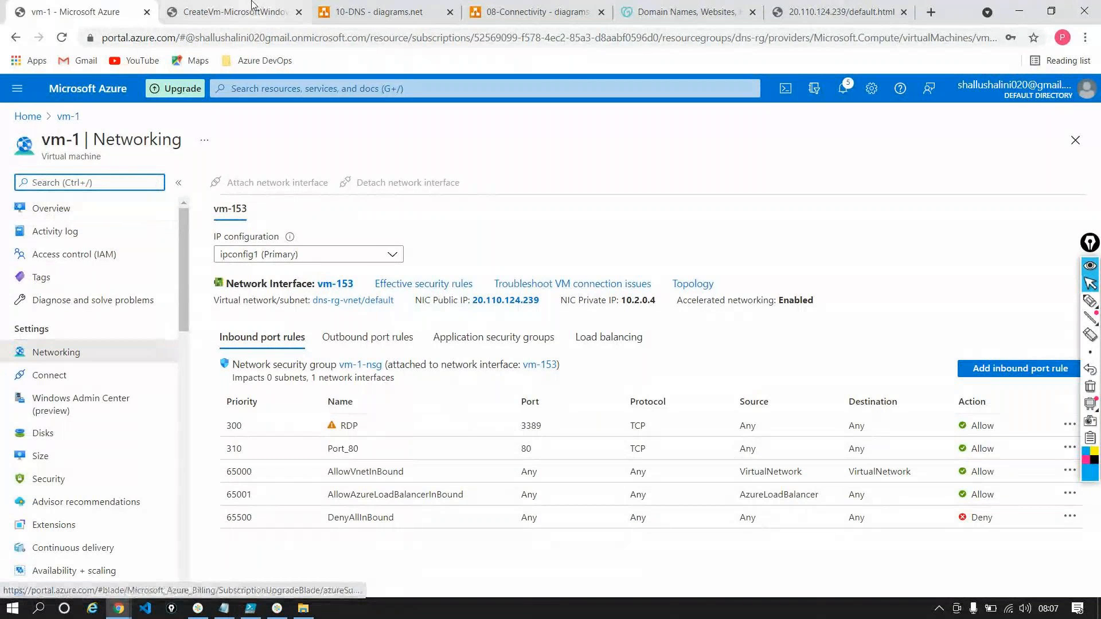
left_click(232, 12)
left_click(281, 457)
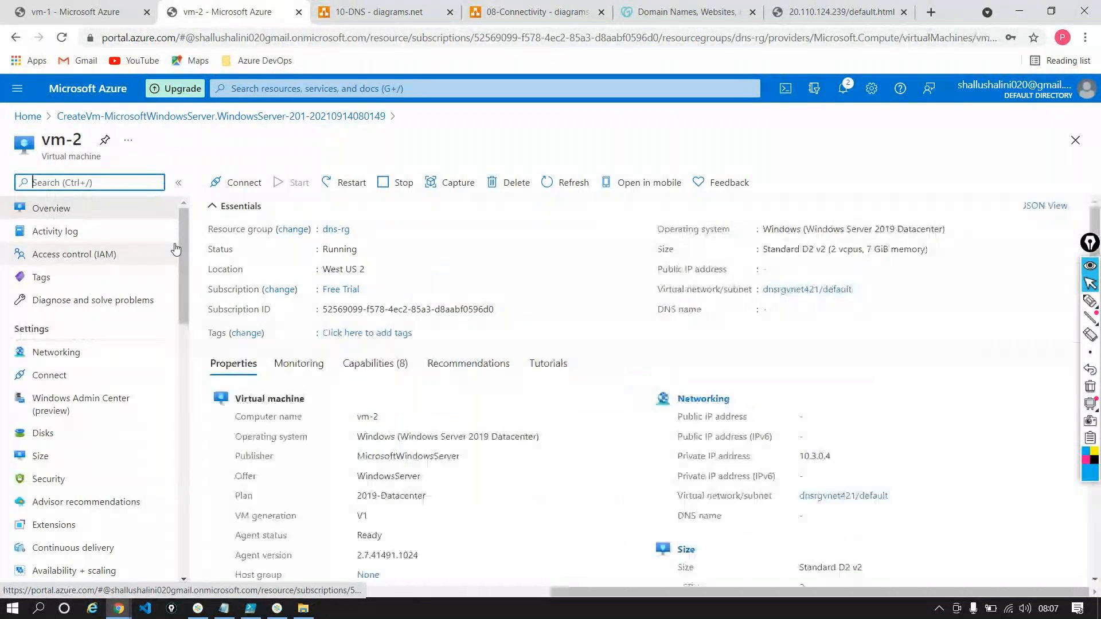
Search vm-2's settings for "run" and open the RunPowerShellScript command under Run command
type("r")
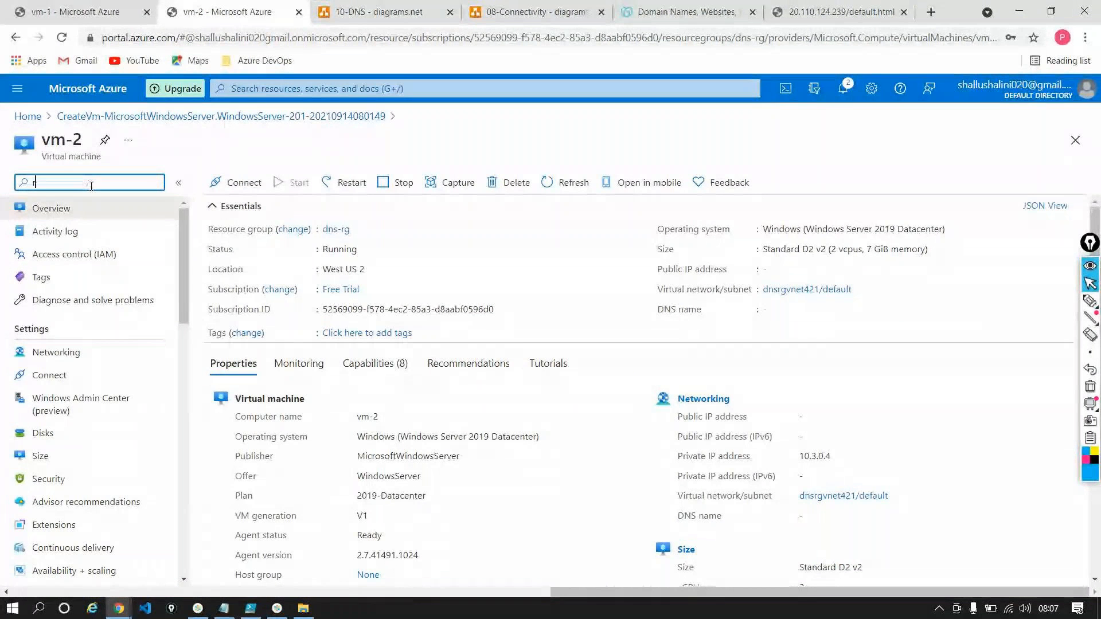
type("un")
left_click(83, 240)
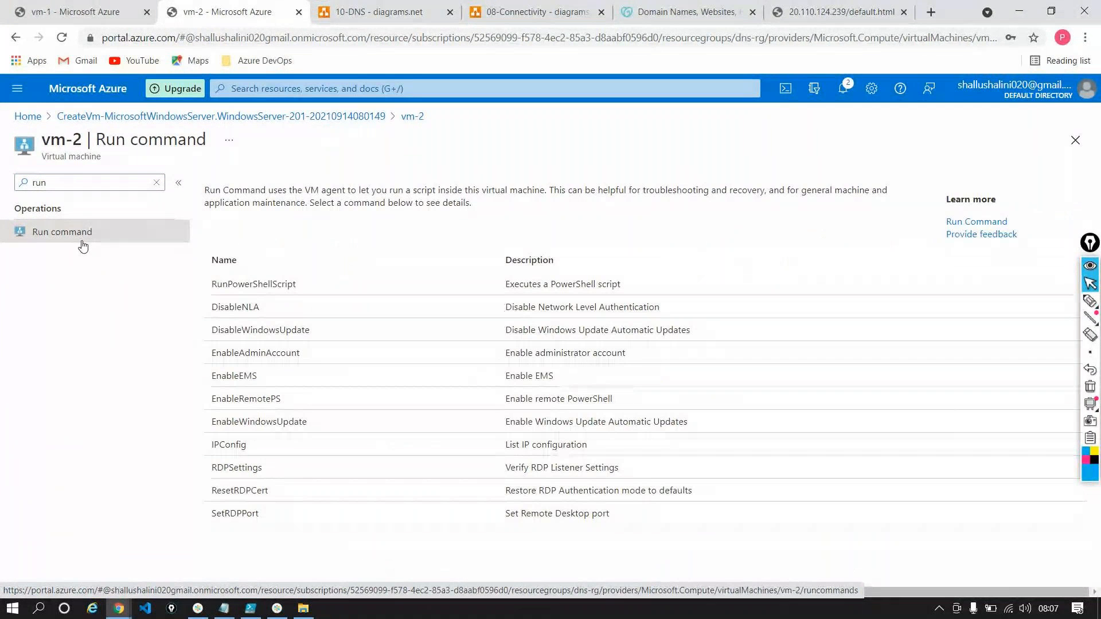
left_click(287, 285)
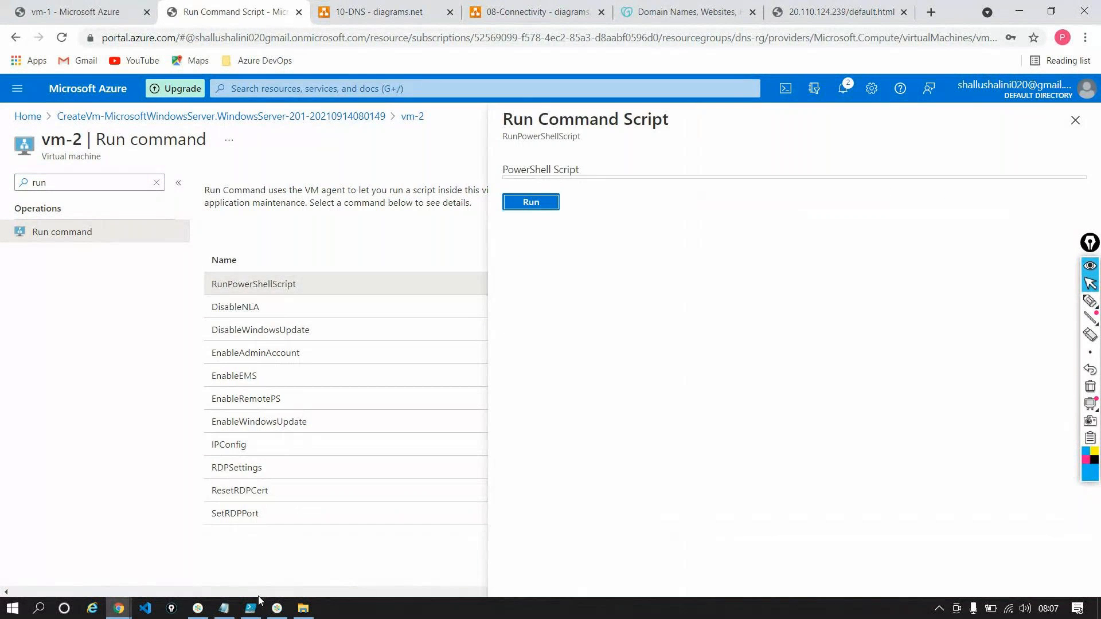
Bring the iisinstall.ps1 script from PowerShell ISE into vm-2's empty PowerShell script editor and run it
left_click(253, 608)
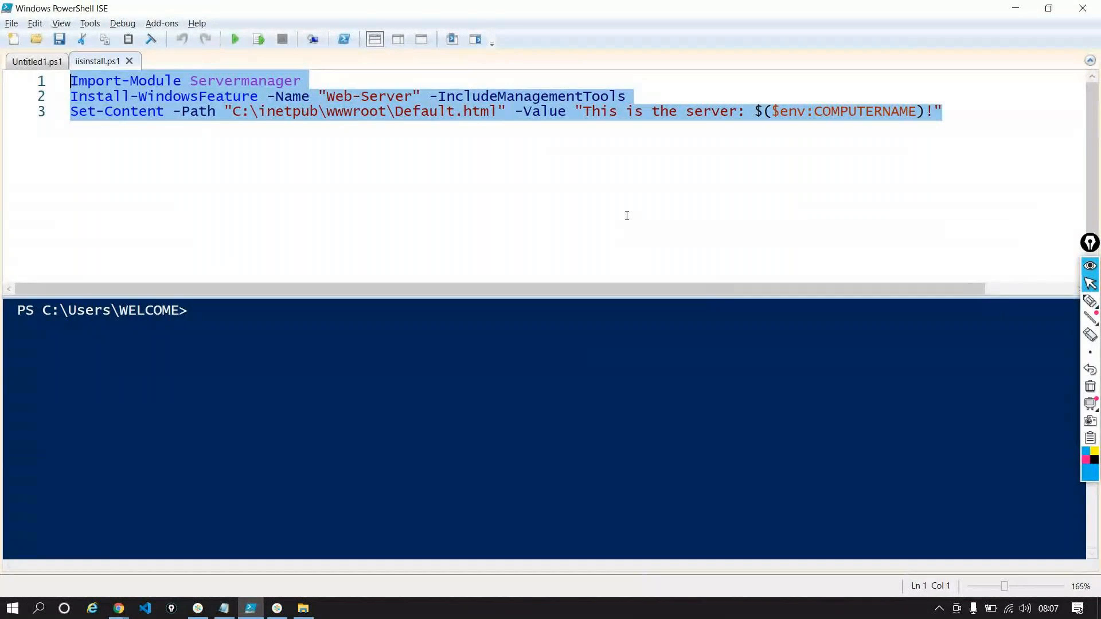
key("alt+Tab")
left_click(646, 189)
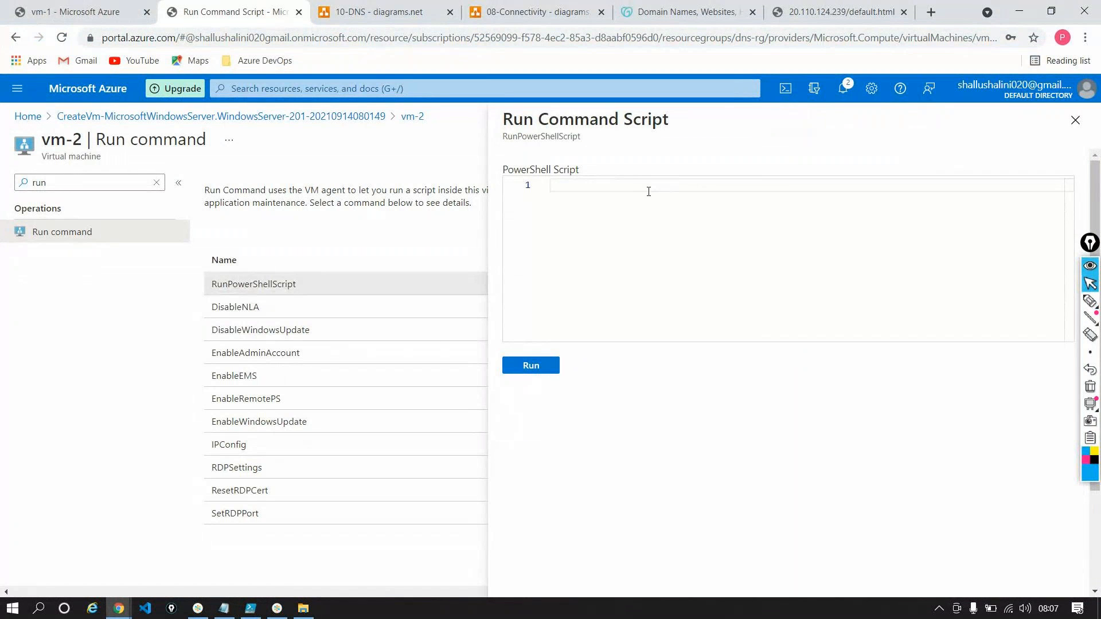
type("Import-Module Servermanager Install-WindowsFeature -Name \"Web-Server\" -IncludeManagementTools Set-Content -Path \"C:\\inetpub\\wwwroot\\Default.html\" -Value \"This is the server: $($env:COMPUTERNAME)!\"")
left_click(531, 366)
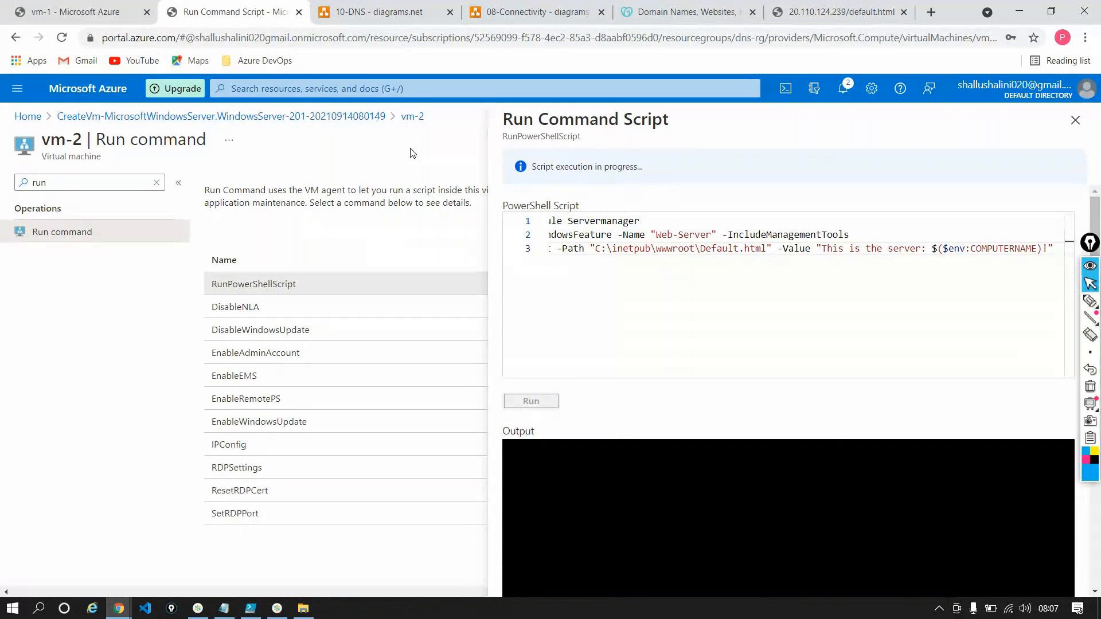
Review vm-1's inbound port rules and highlight "default" in the address of its default.html page
left_click(51, 12)
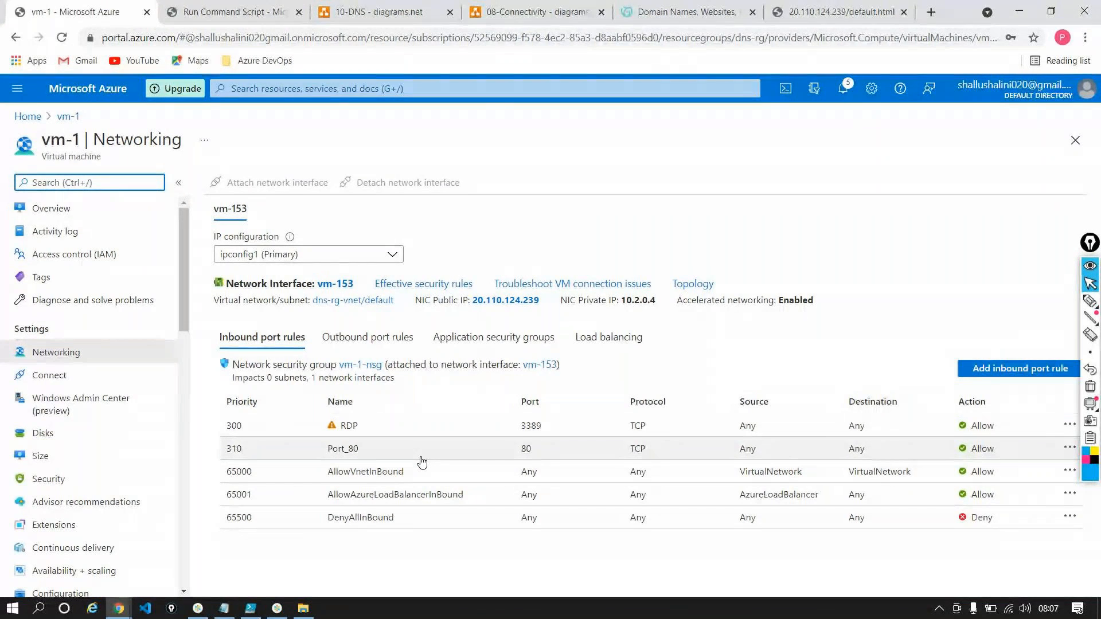
left_click(798, 17)
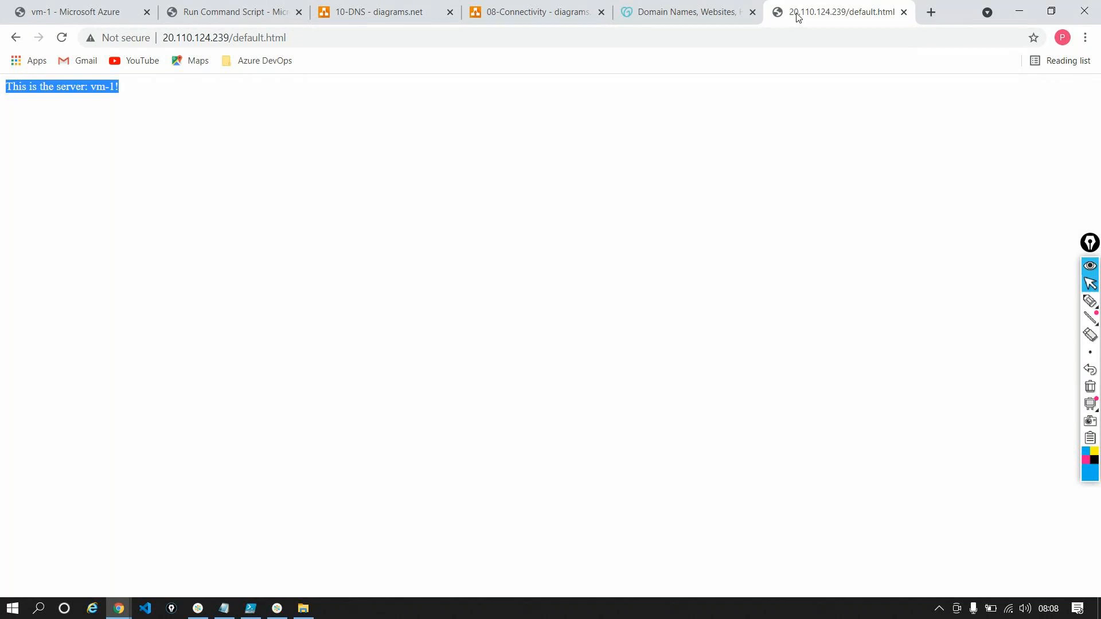
triple_click(242, 40)
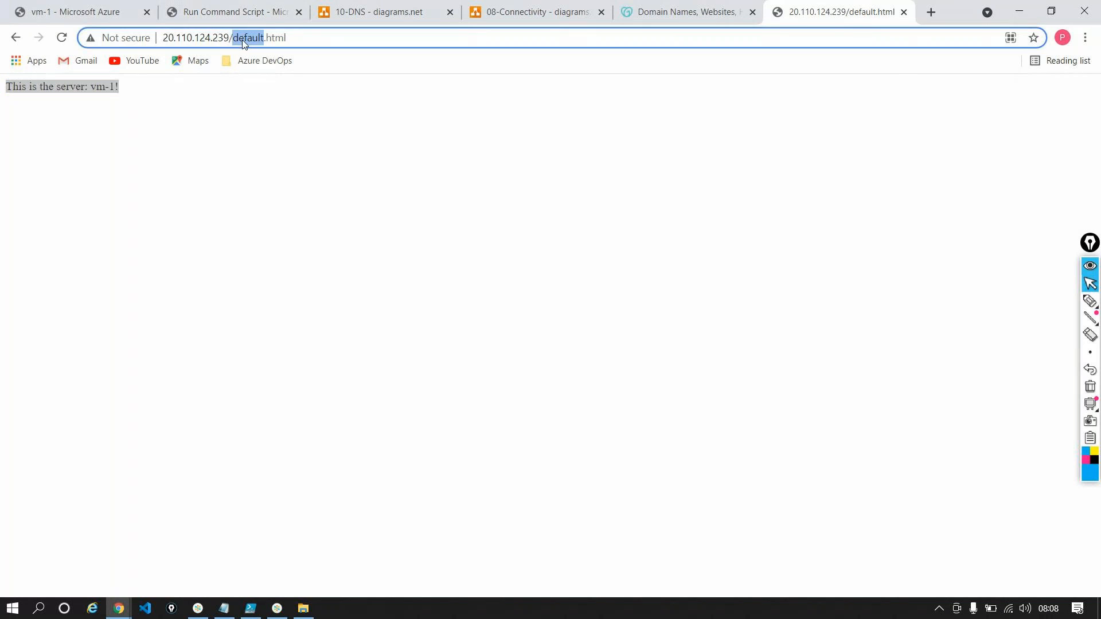
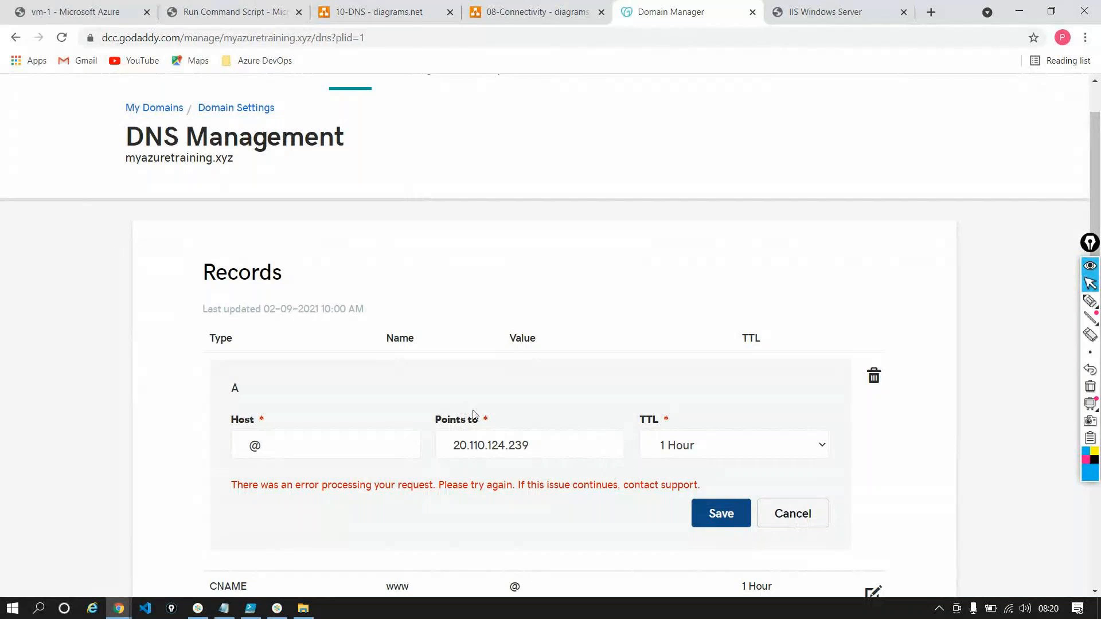
Try to save the @ A record of myazuretraining.xyz pointing to 20.110.124.239, and reload the page
left_click(735, 518)
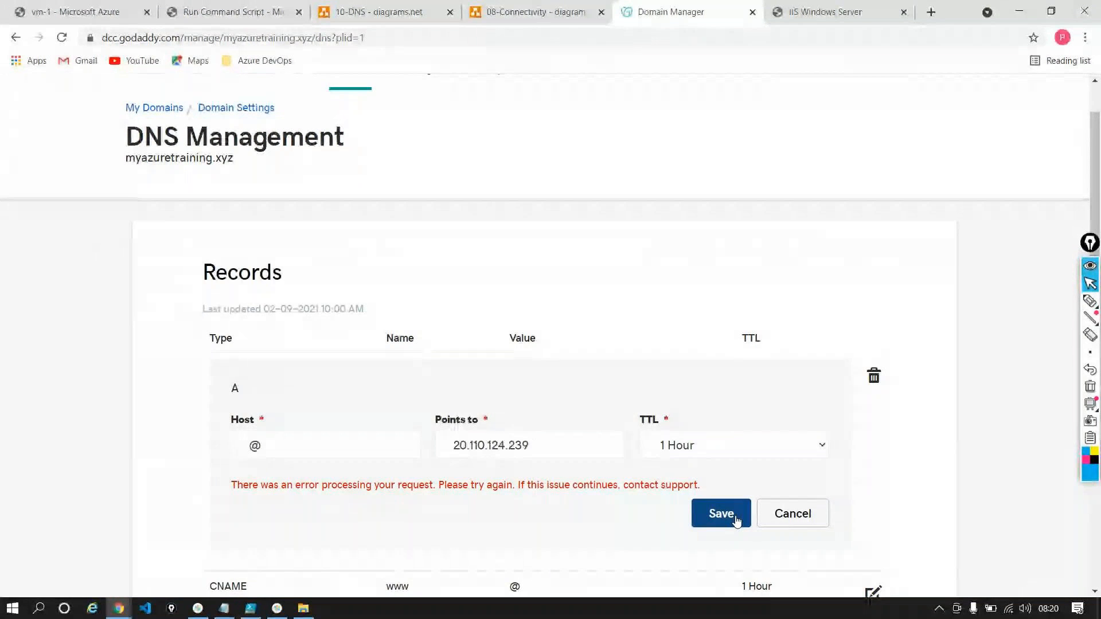
left_click(737, 519)
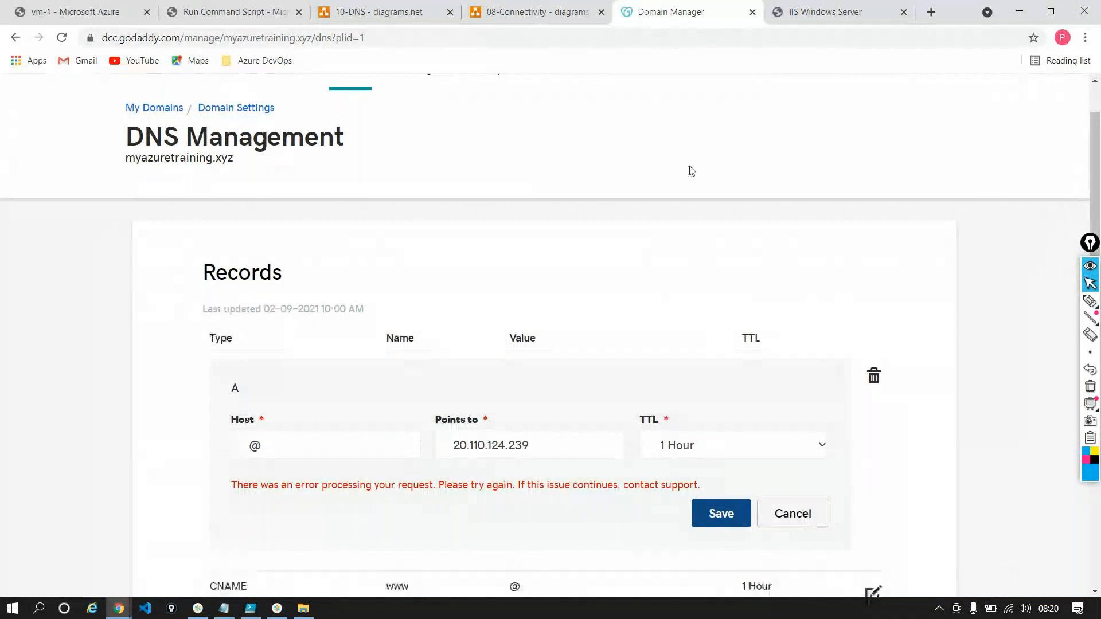
left_click(62, 38)
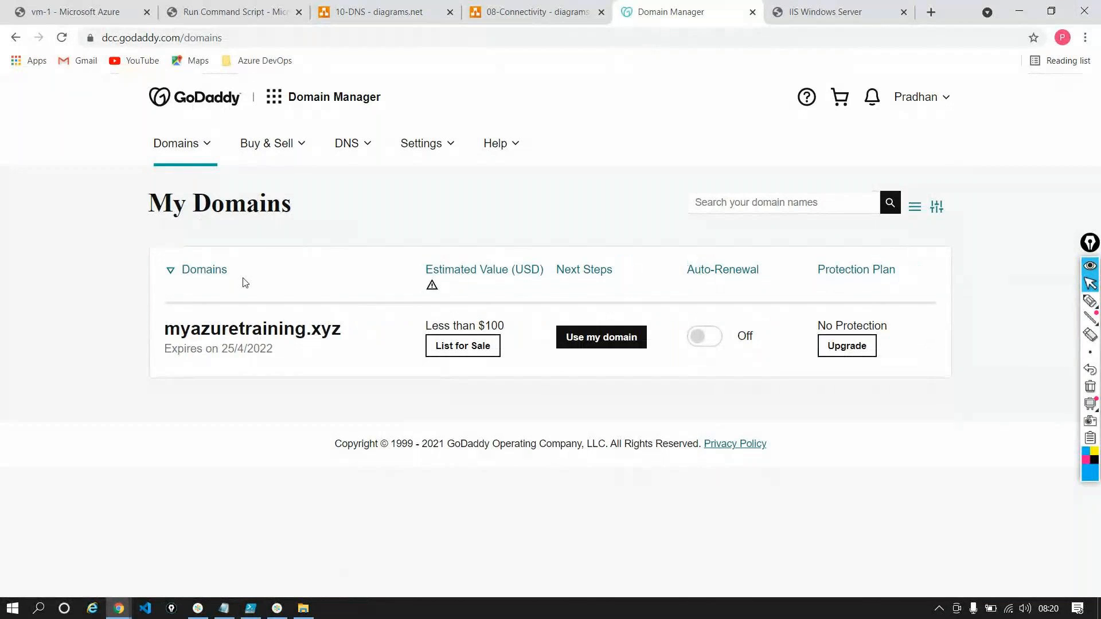
Open the DNS management page of myazuretraining.xyz through its domain settings
left_click(271, 331)
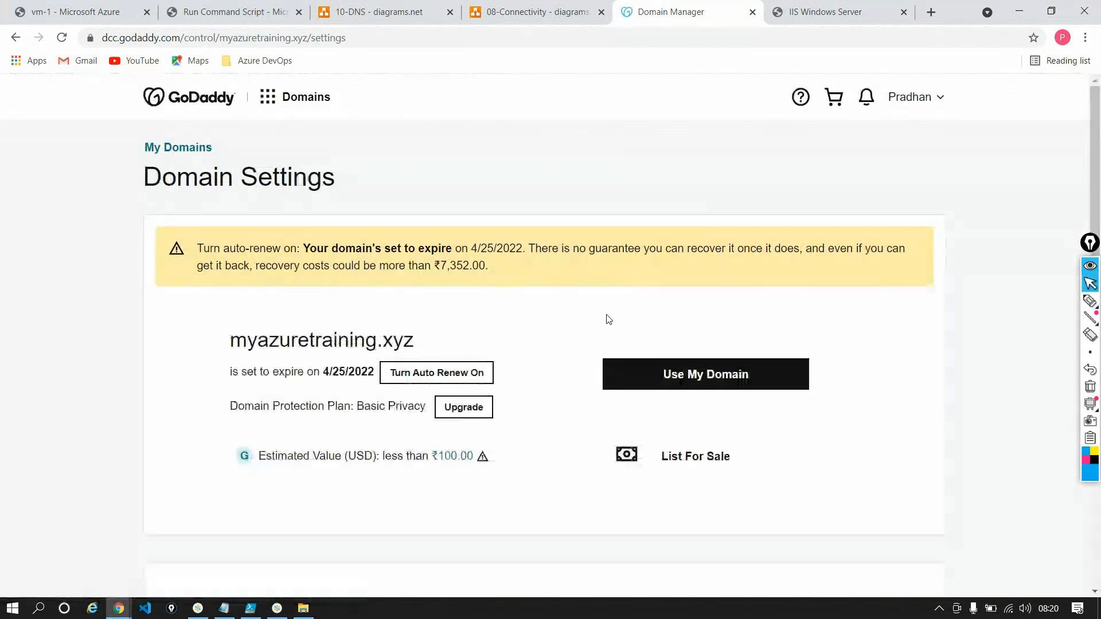
scroll(608, 320, "down", 15)
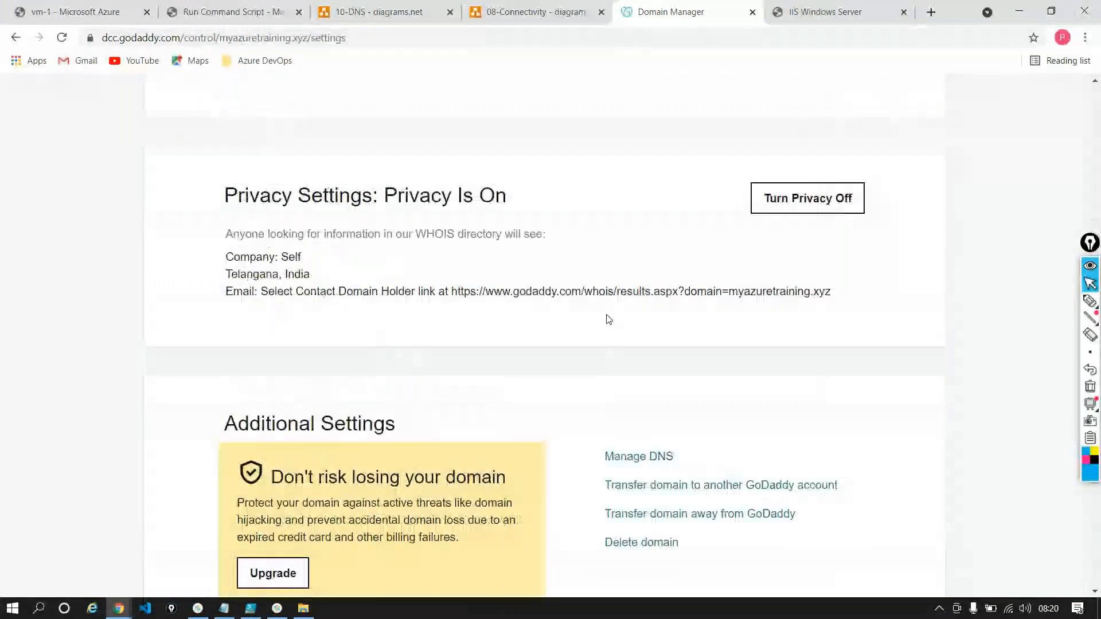
left_click(638, 285)
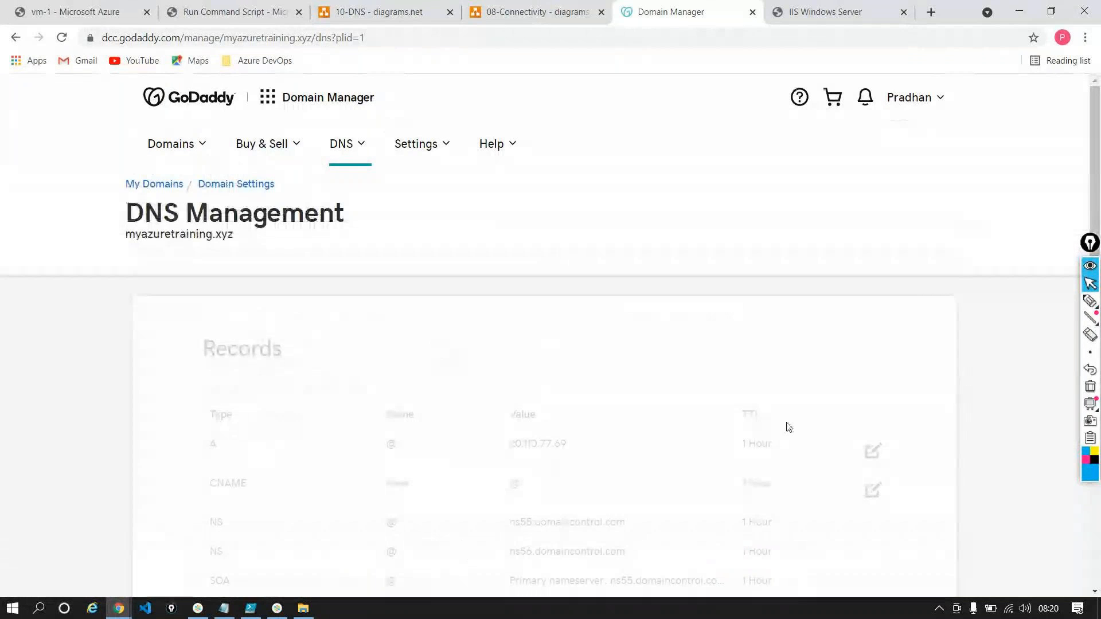
Open the @ A record for editing and try to delete it
left_click(873, 452)
scroll(934, 189, "down", 5)
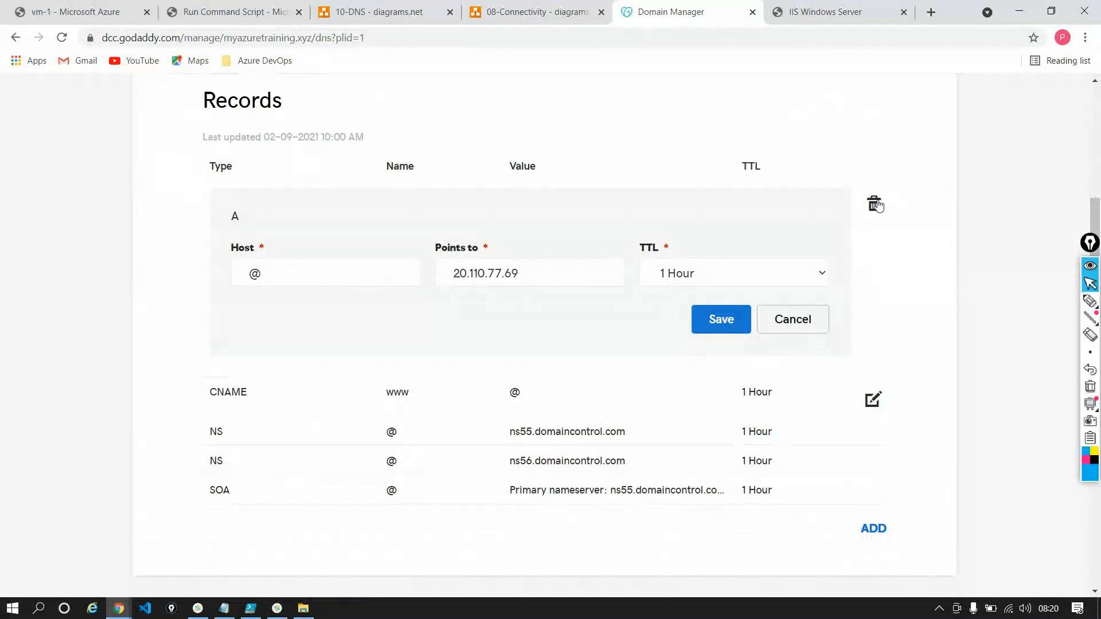
left_click(875, 205)
left_click(505, 370)
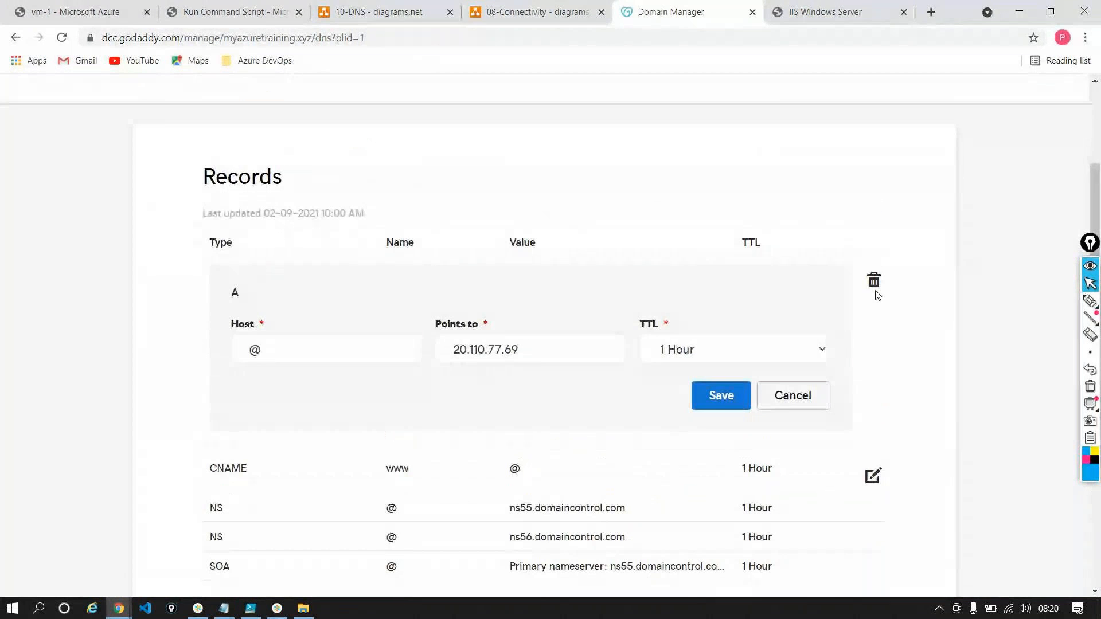
Reload the DNS records and try again to delete the @ A record
left_click(62, 38)
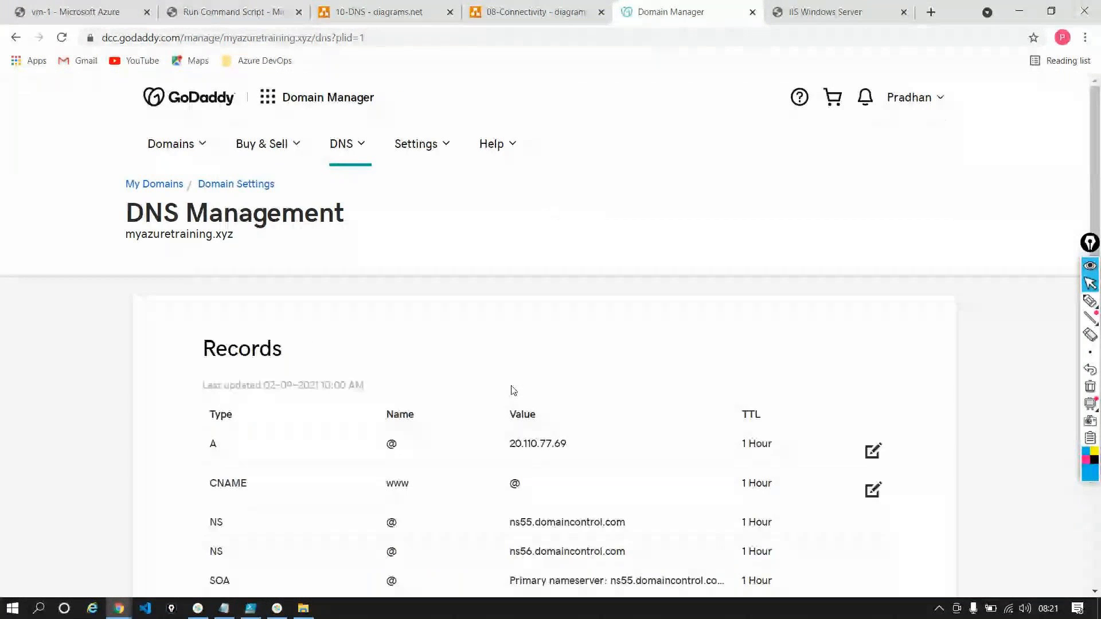
left_click(873, 451)
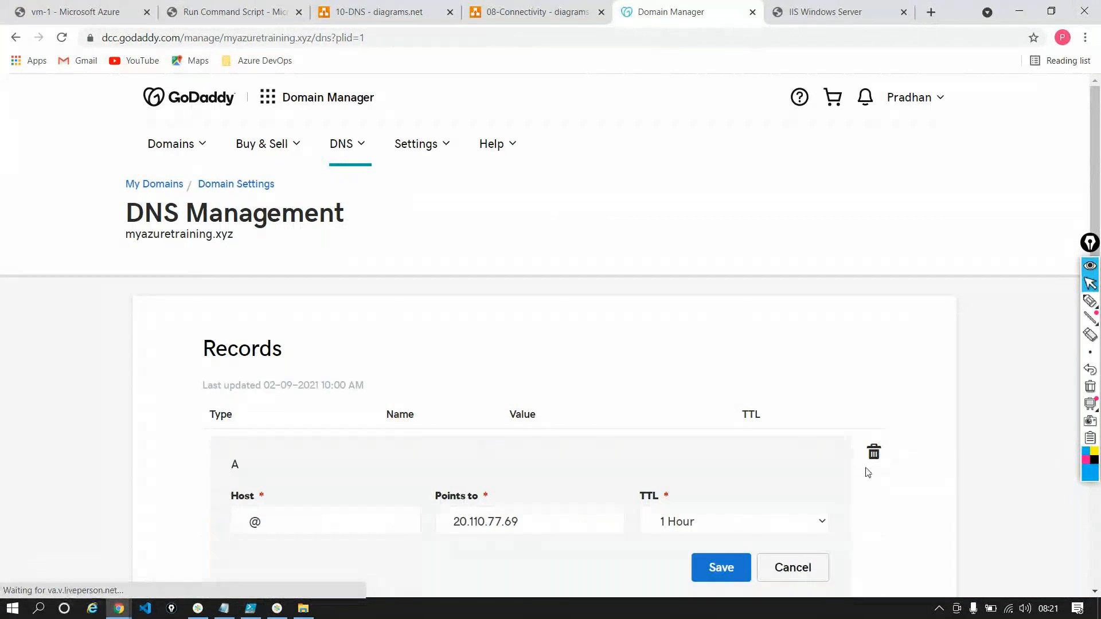
left_click(874, 452)
left_click(567, 368)
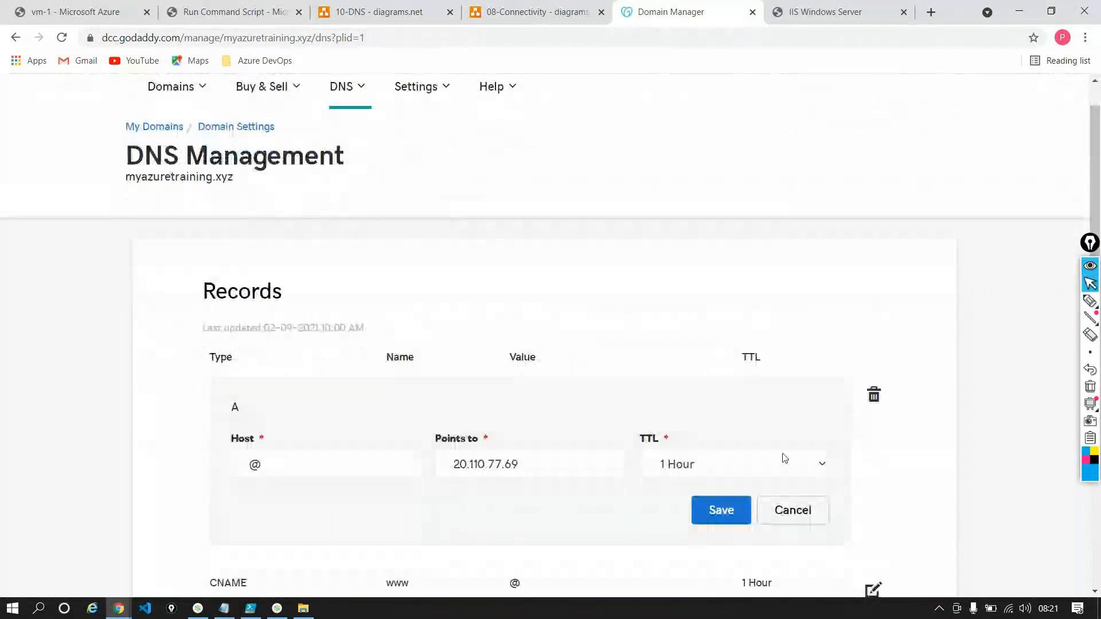
left_click(793, 510)
left_click(873, 395)
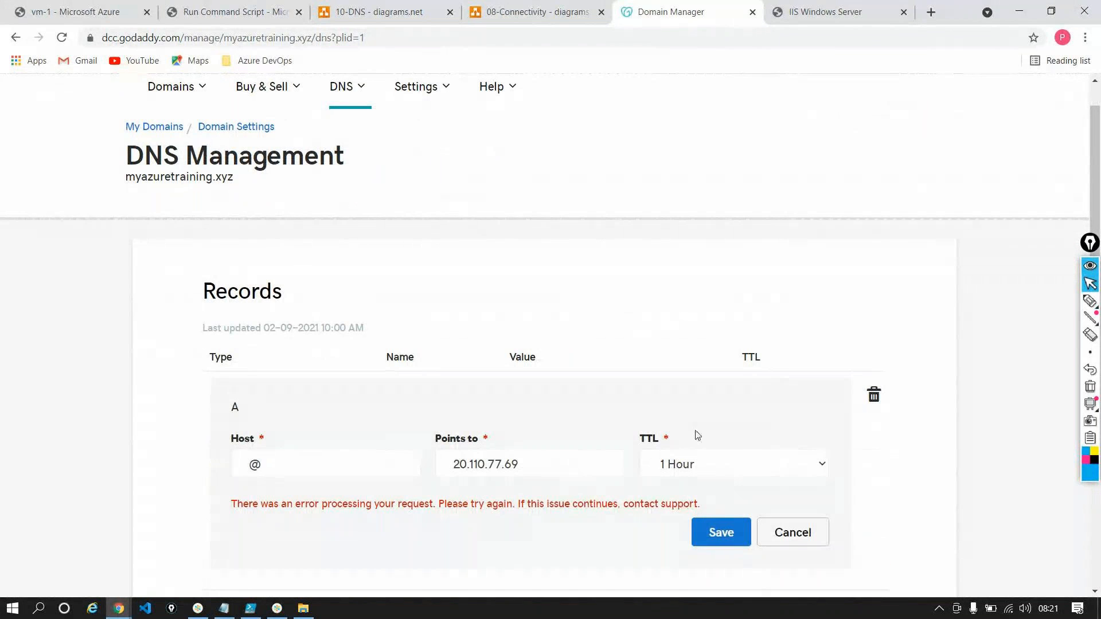
Replace the @ A record's Points to value with vm-1's public IP address 20.110.124.239 and try to save it
left_click(471, 464)
key("ctrl+a")
key("BackSpace")
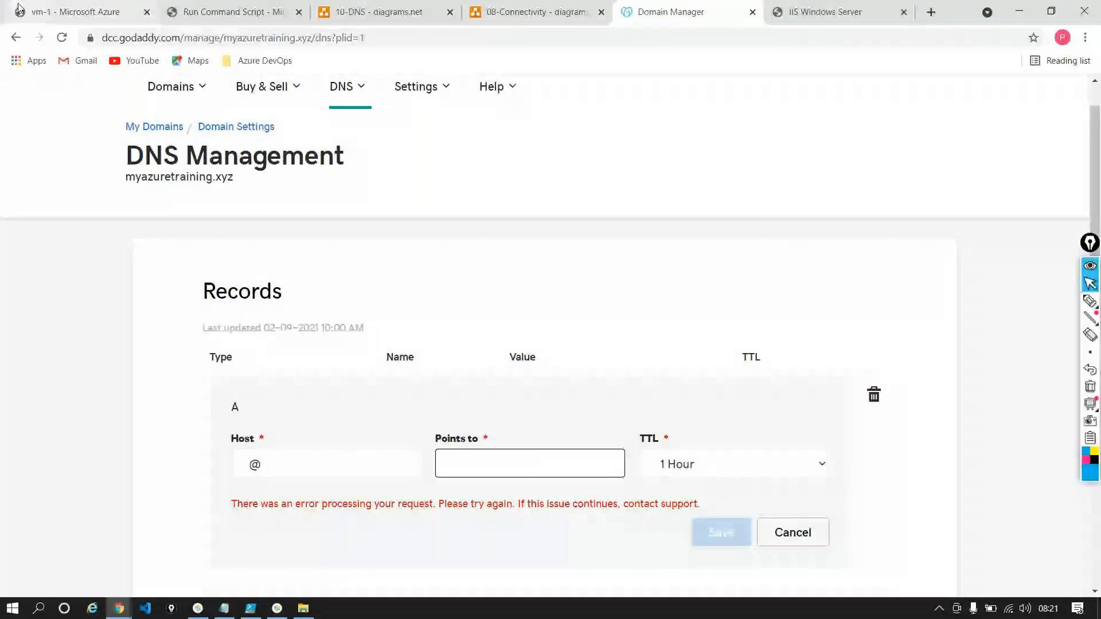
left_click(74, 12)
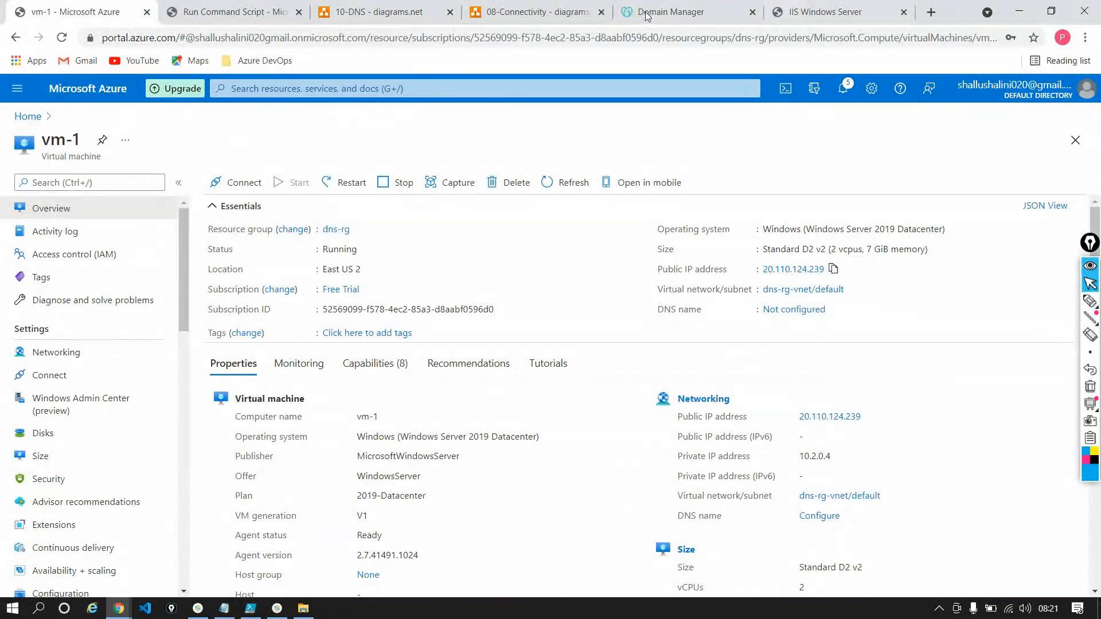
left_click(671, 11)
type("20.110.124.239")
left_click(714, 537)
left_click(720, 535)
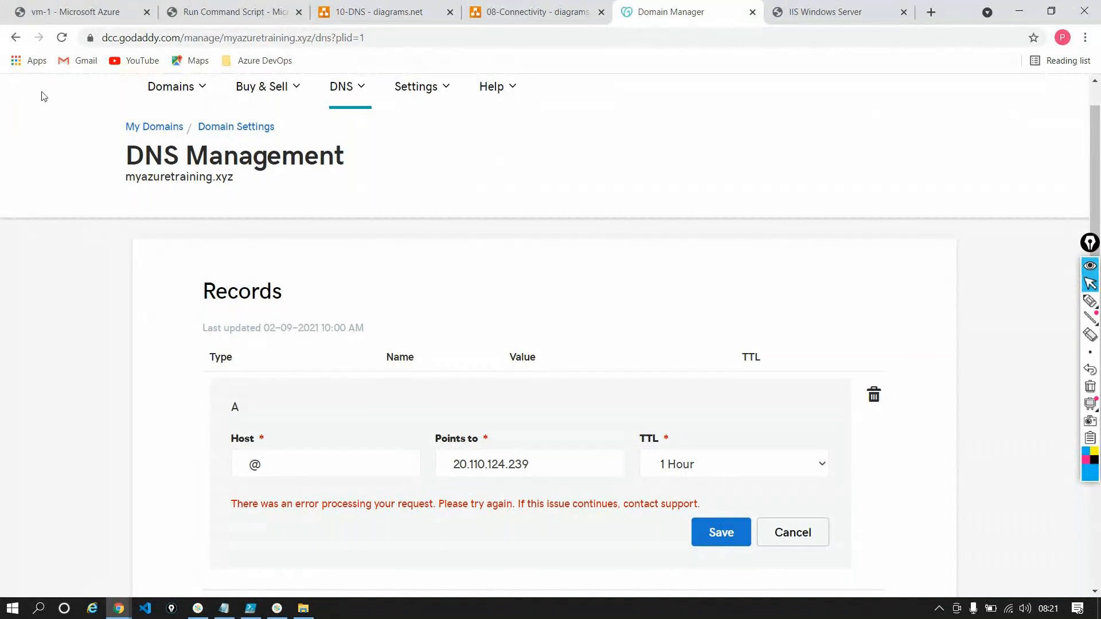
Reload the DNS Management page, reopen the @ A record and try to delete it
left_click(64, 43)
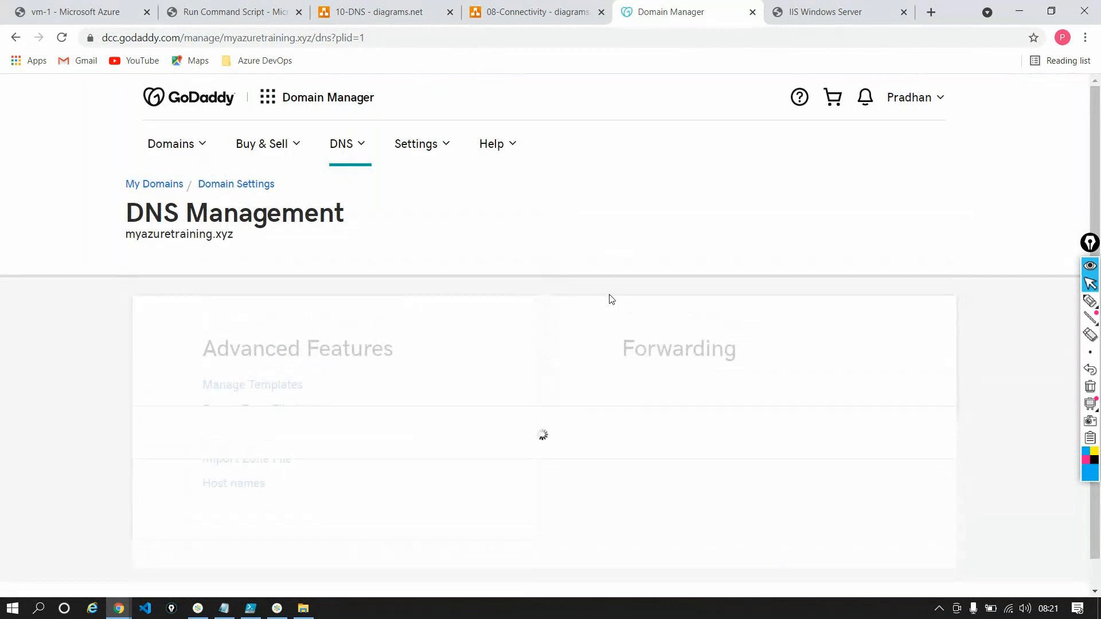
scroll(516, 322, "down", 5)
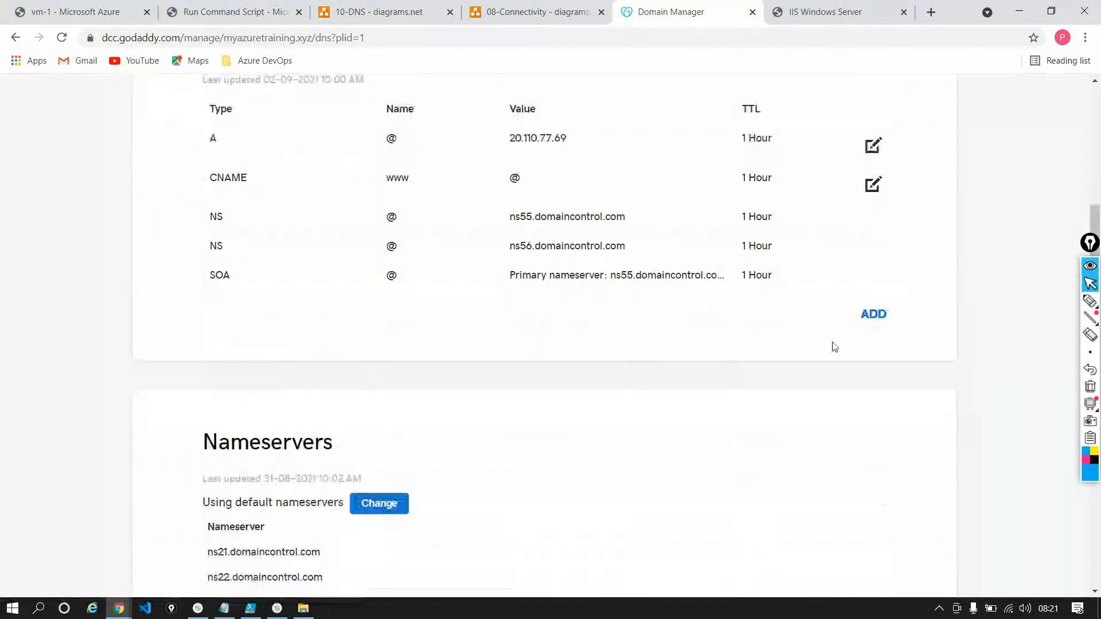
left_click(874, 147)
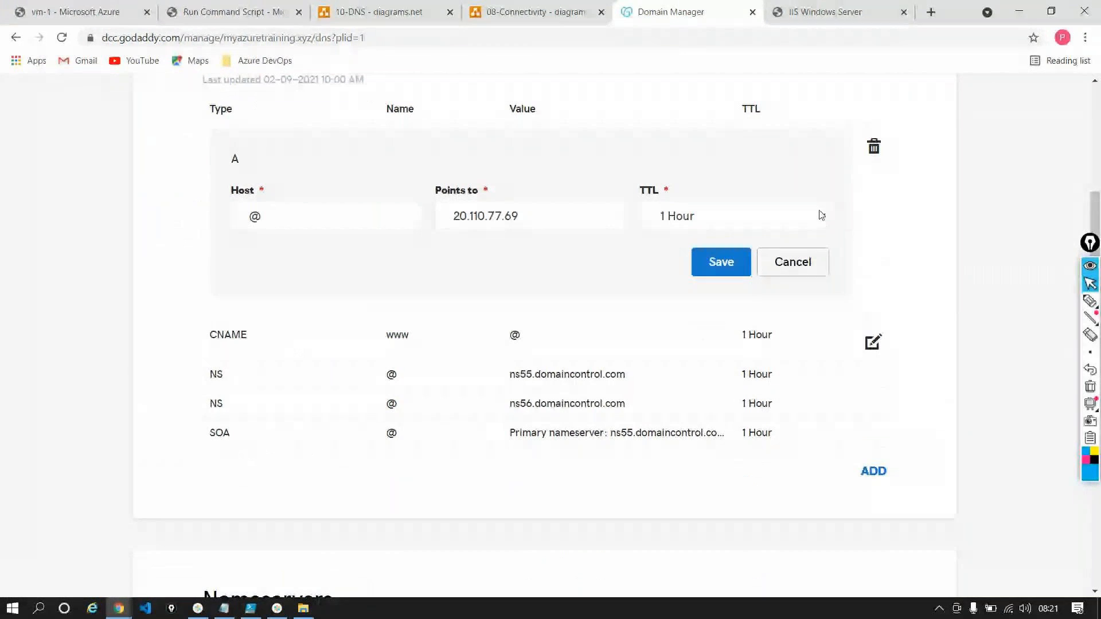
left_click(881, 147)
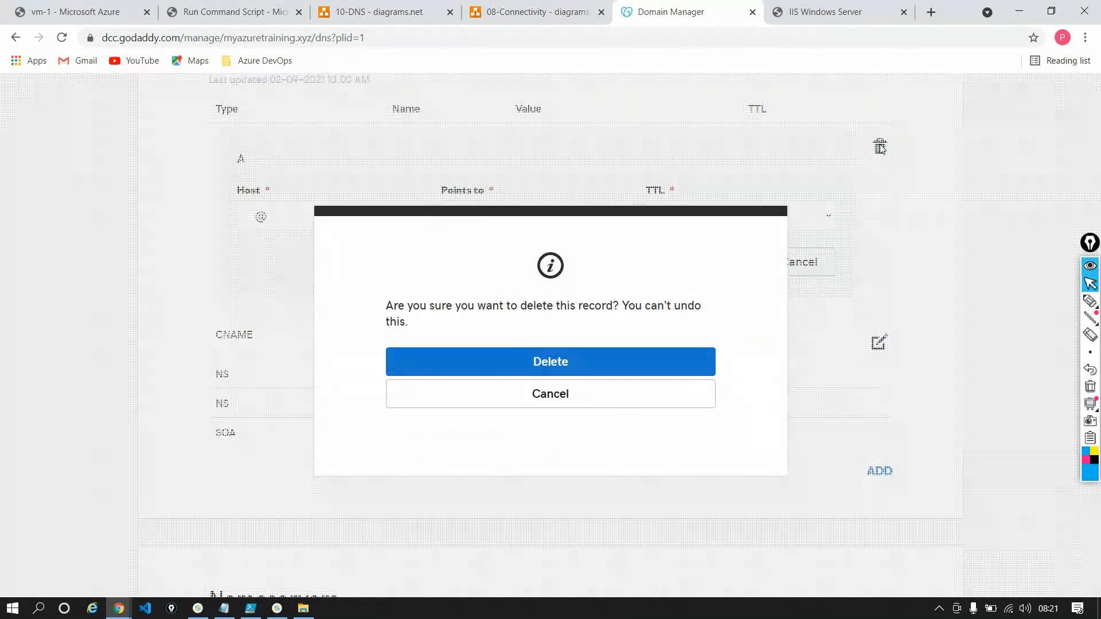
left_click(515, 380)
scroll(494, 264, "up", 4)
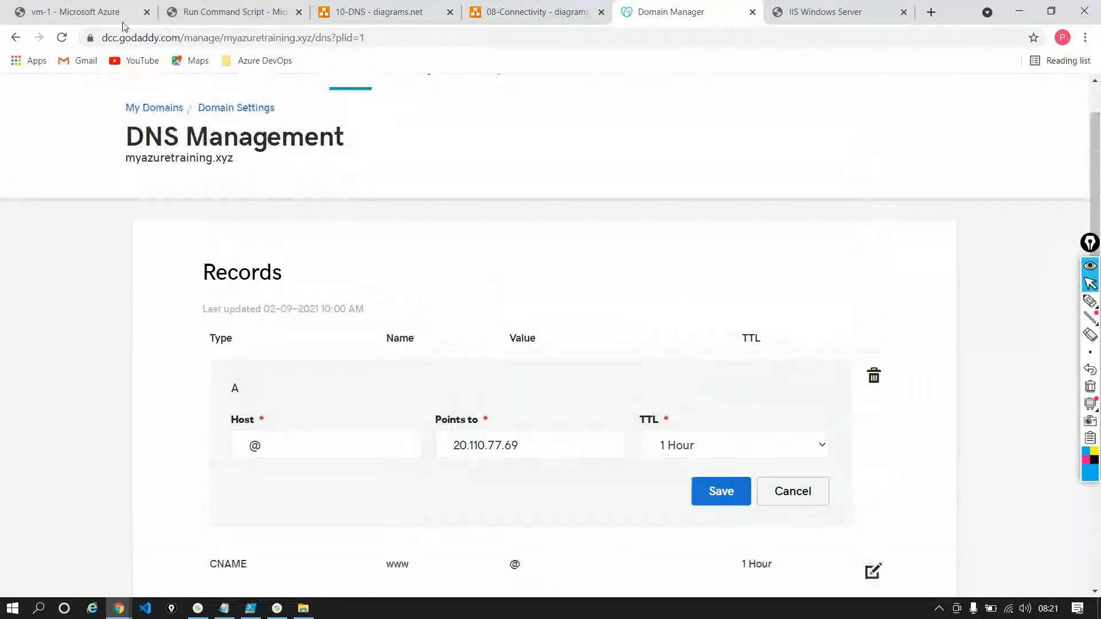
Reload the records, set the @ A record to point to vm-1's copied public IP 20.110.124.239, and try to save
left_click(62, 37)
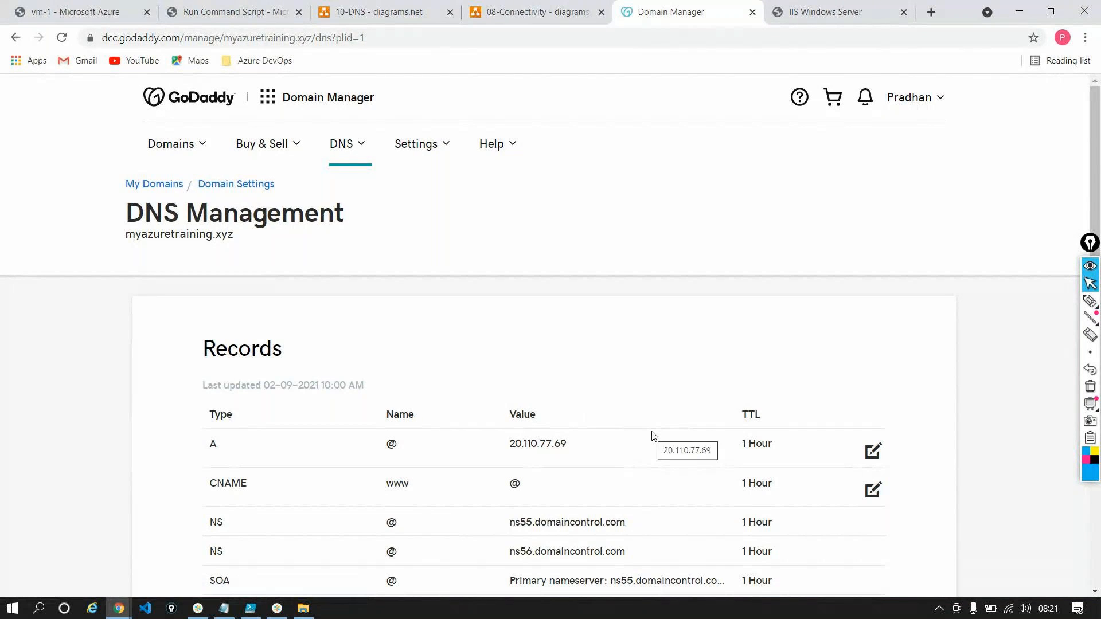
left_click(874, 452)
left_click_drag(534, 523, 372, 512)
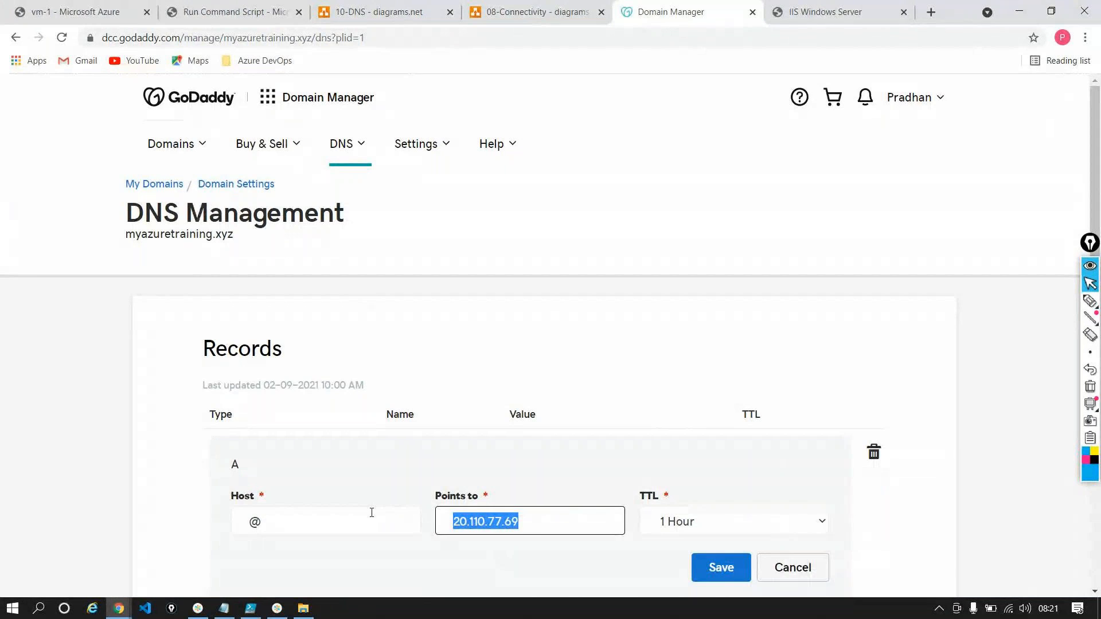
left_click(75, 11)
left_click(837, 274)
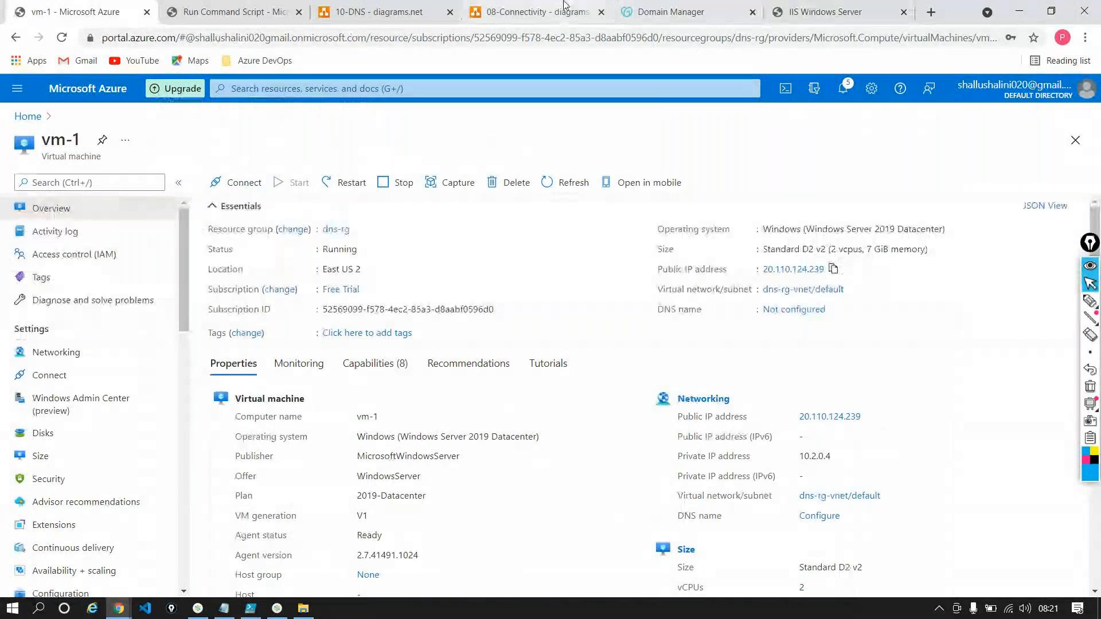
left_click(668, 12)
key("ctrl+v")
left_click(721, 590)
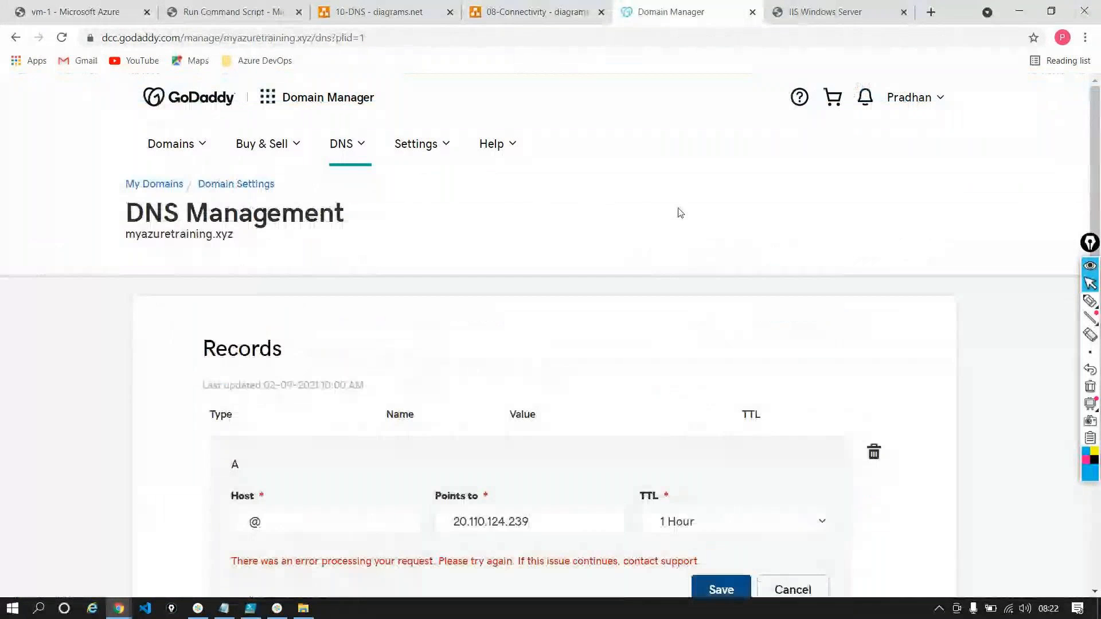
Highlight the error message under the @ A record and try to delete the record
scroll(680, 212, "down", 3)
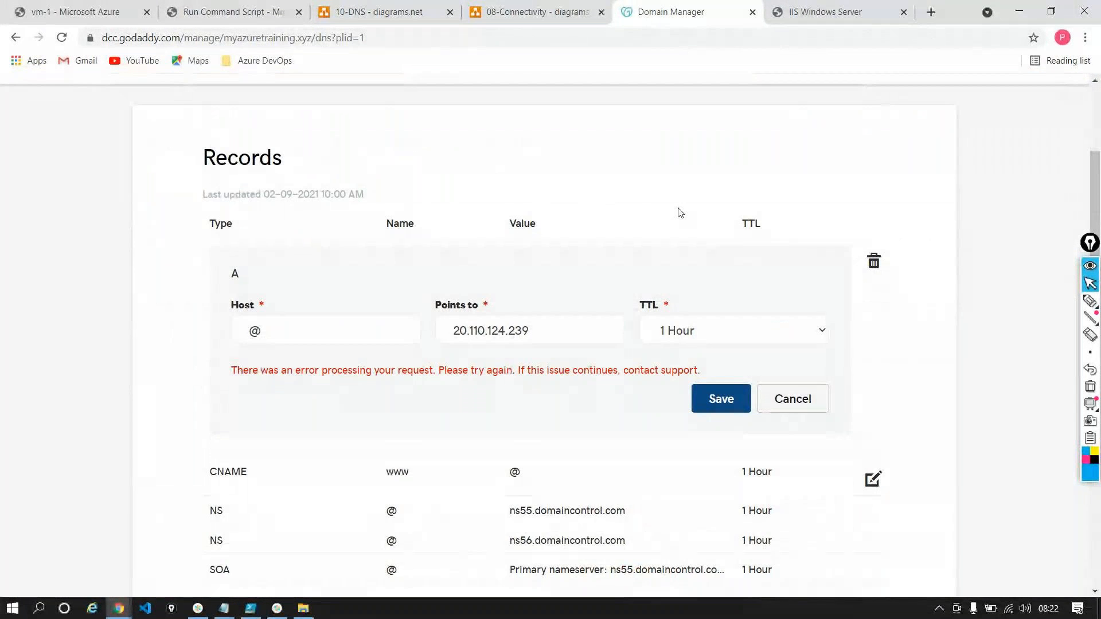
triple_click(536, 374)
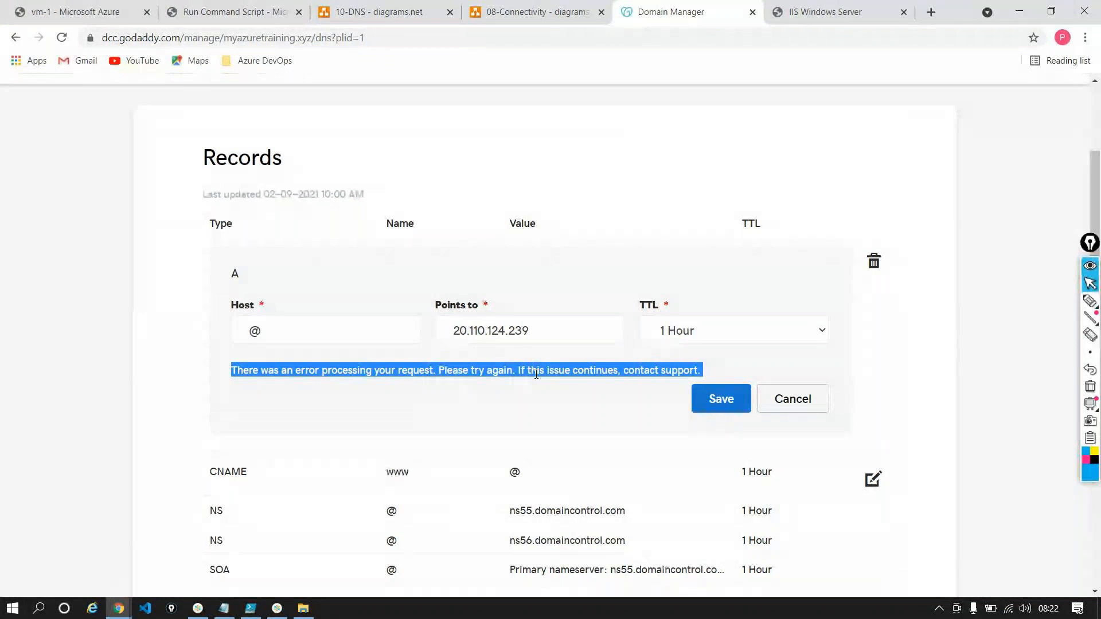
left_click(879, 267)
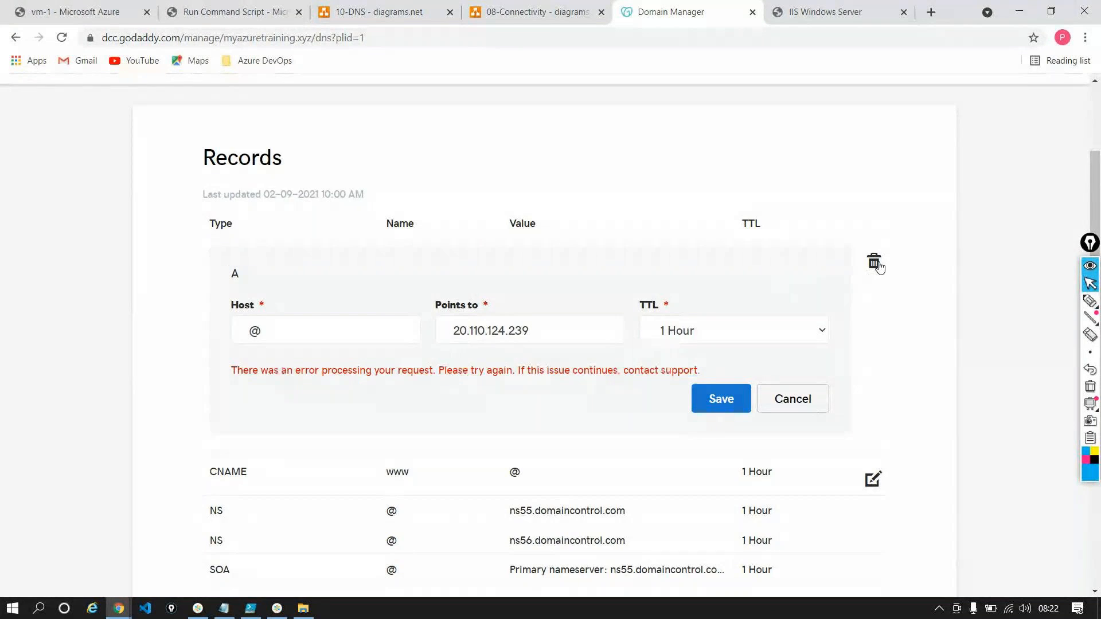
left_click(646, 372)
Copy vm-1's public IP address again and retry saving the @ A record with 20.110.124.239 as its target
left_click(49, 12)
left_click(833, 269)
left_click(661, 14)
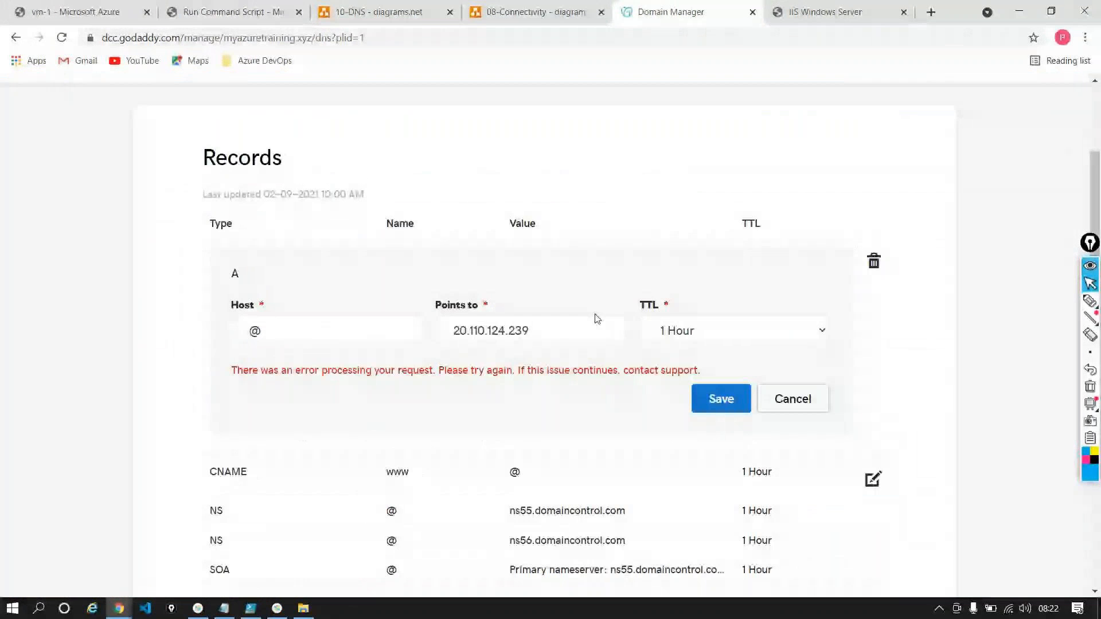
triple_click(586, 322)
left_click(731, 402)
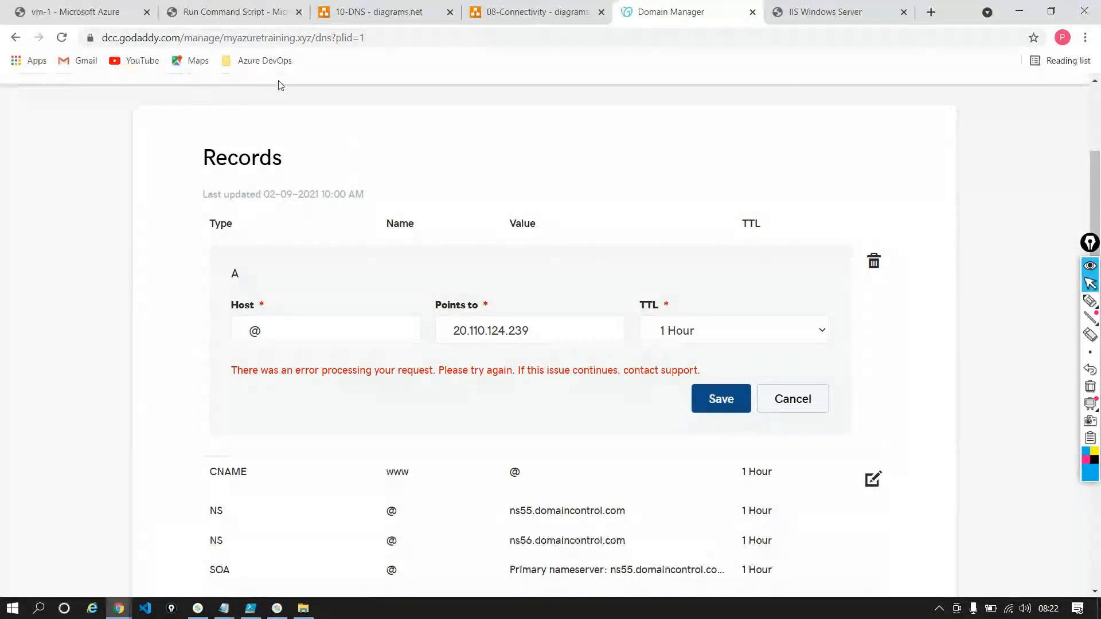
Highlight the domain name myazuretraining.xyz and review vm-1's overview and the name servers in the 10-DNS diagram
scroll(269, 92, "up", 3)
double_click(146, 236)
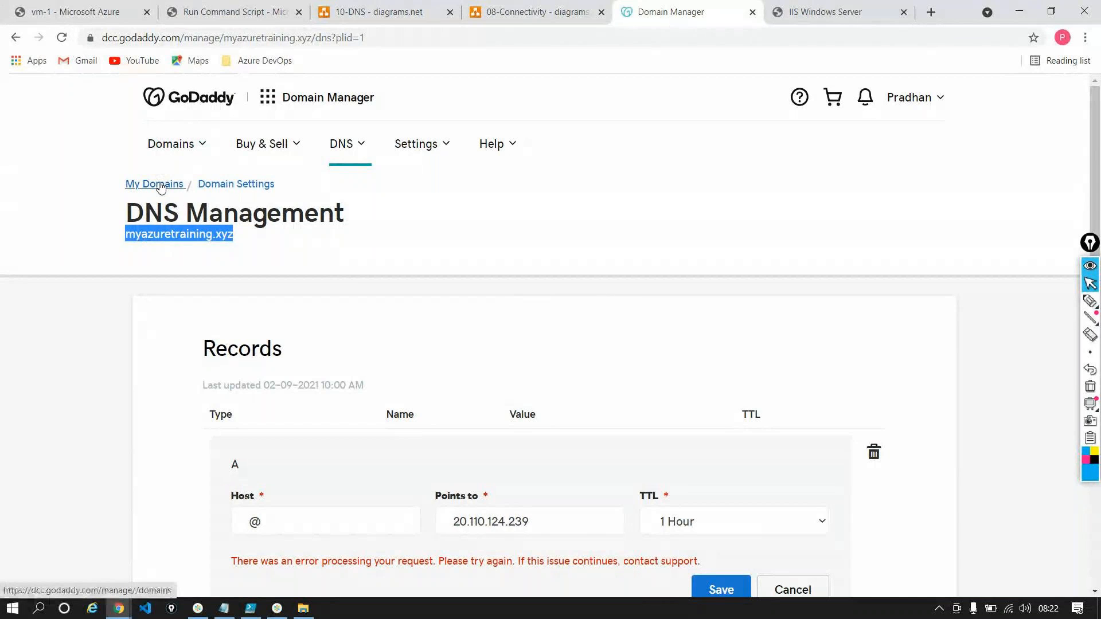
left_click(81, 12)
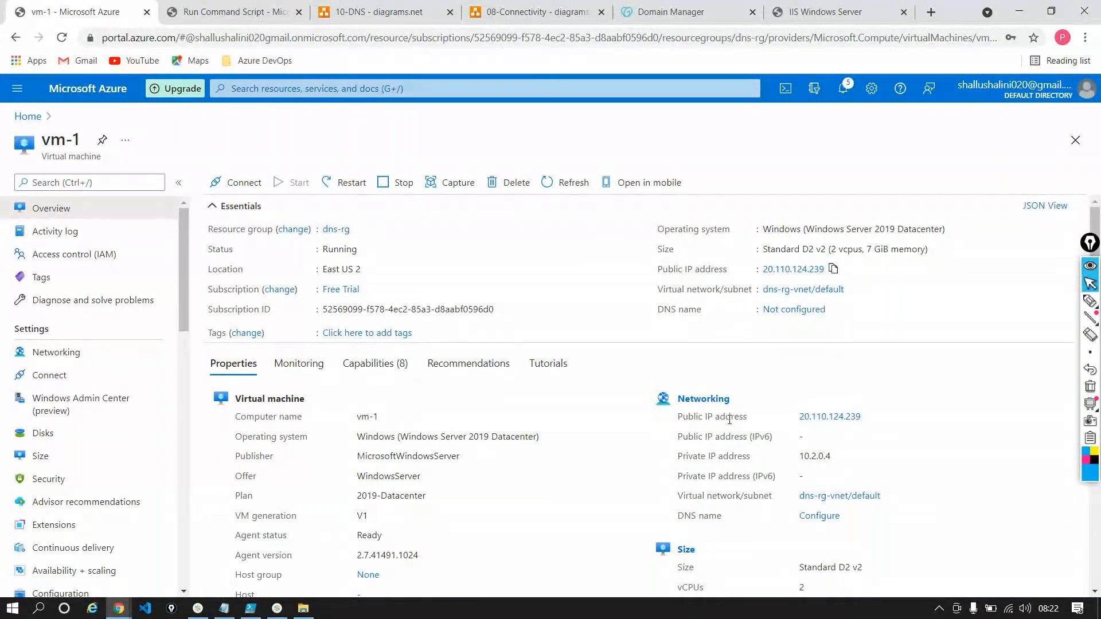
left_click(377, 13)
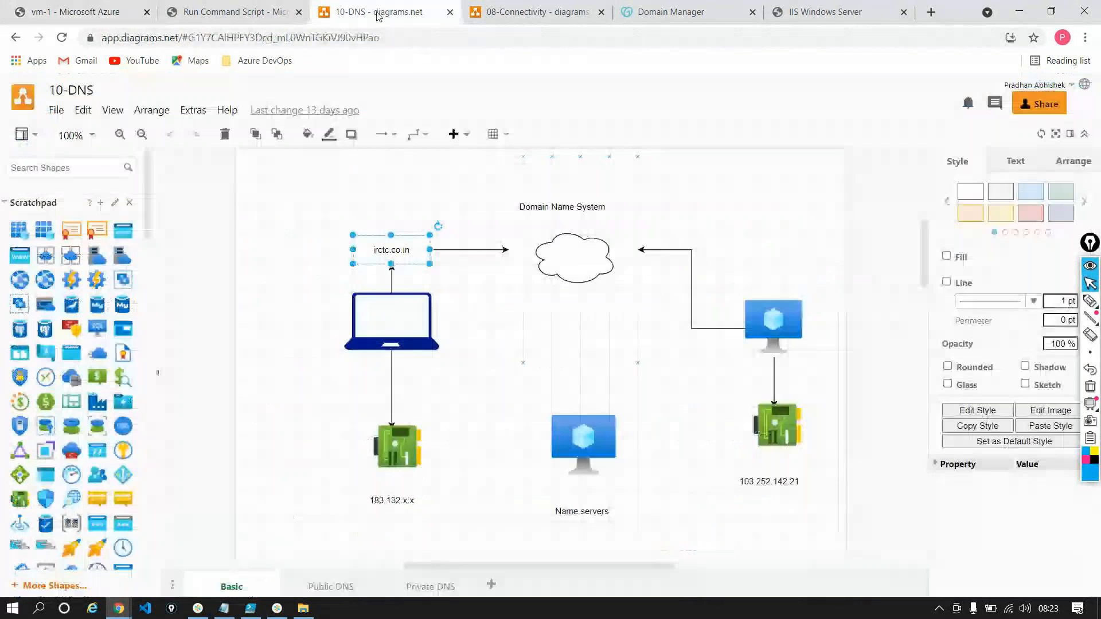
left_click(594, 438)
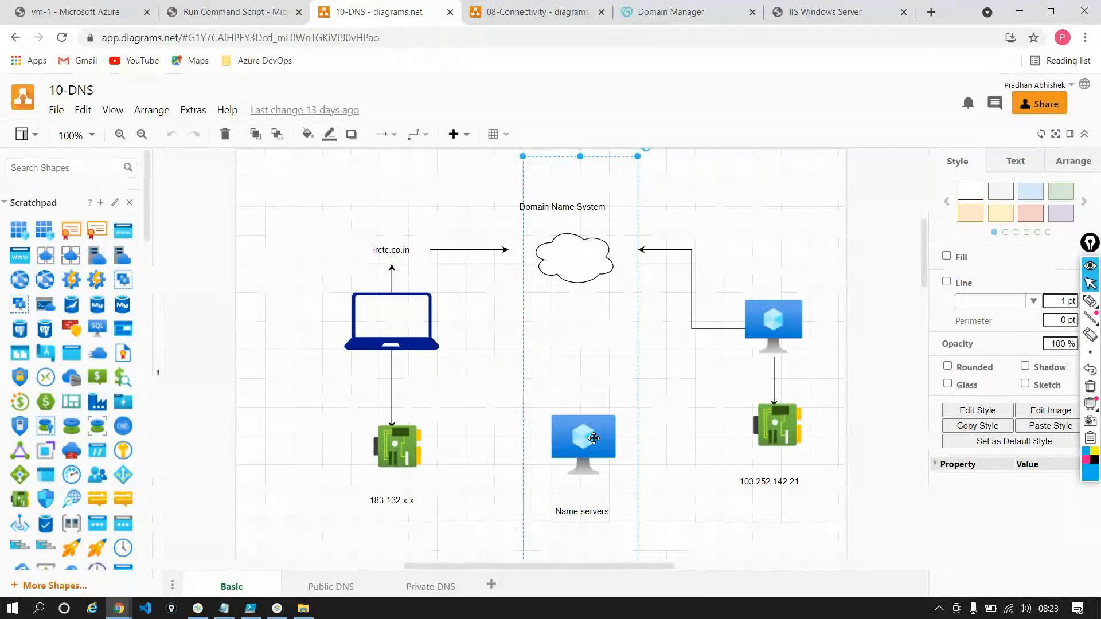
left_click(684, 17)
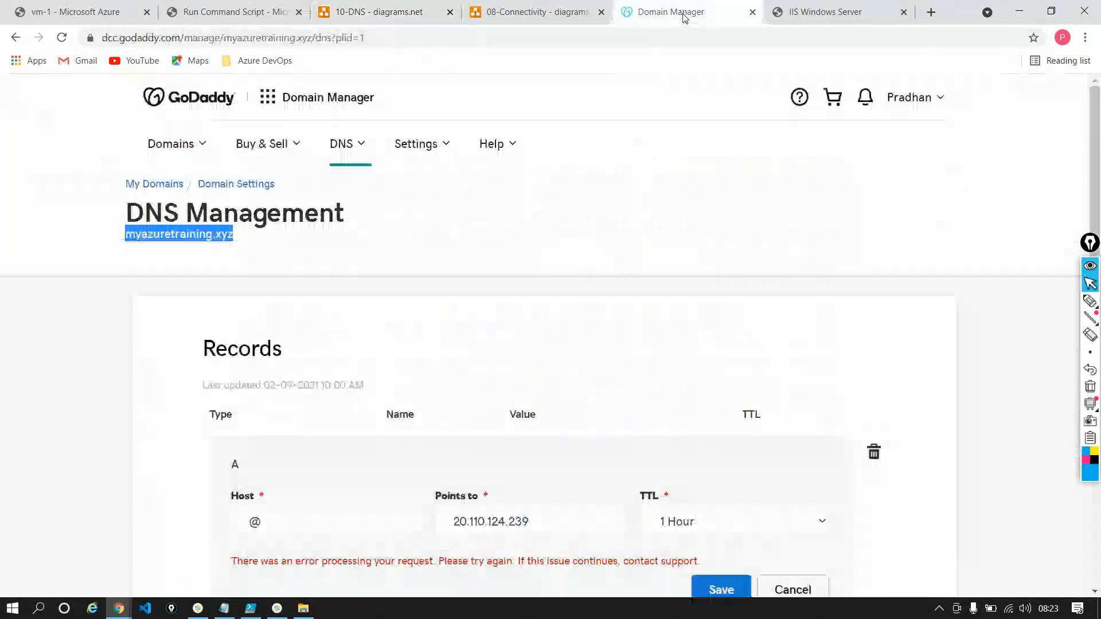
Highlight the Nameservers heading and the four name servers listed for myazuretraining.xyz
scroll(627, 248, "down", 12)
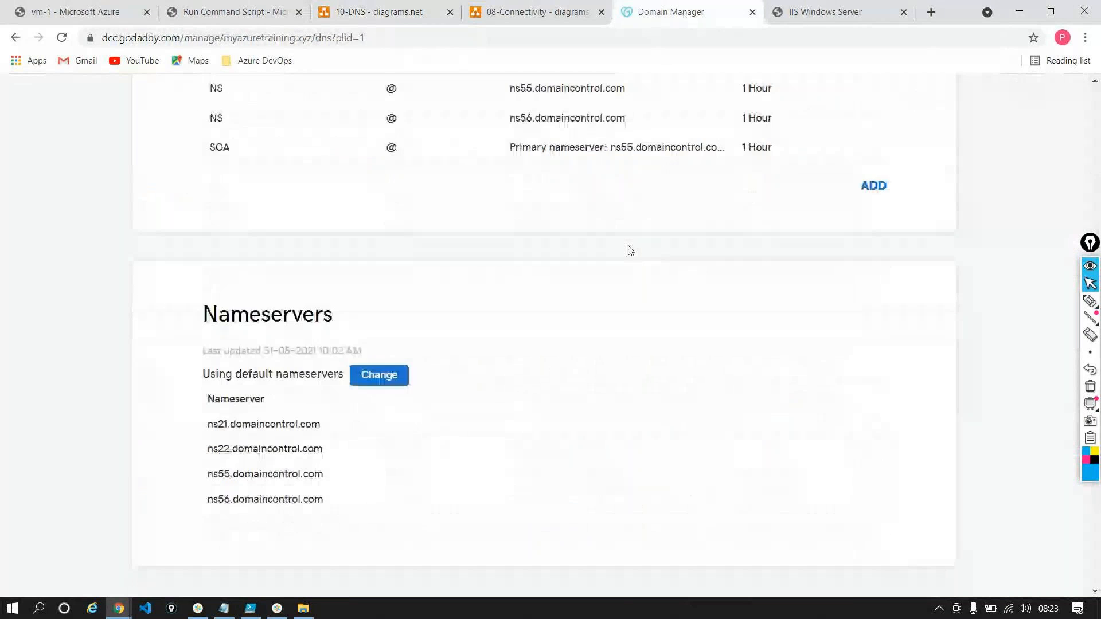
double_click(253, 194)
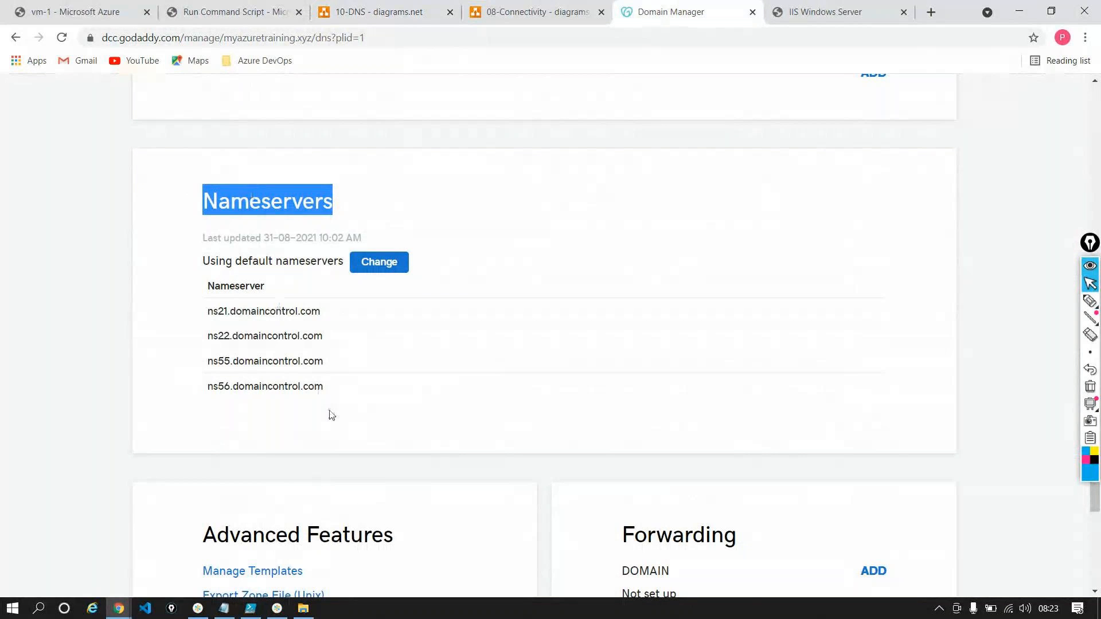
left_click_drag(339, 418, 207, 312)
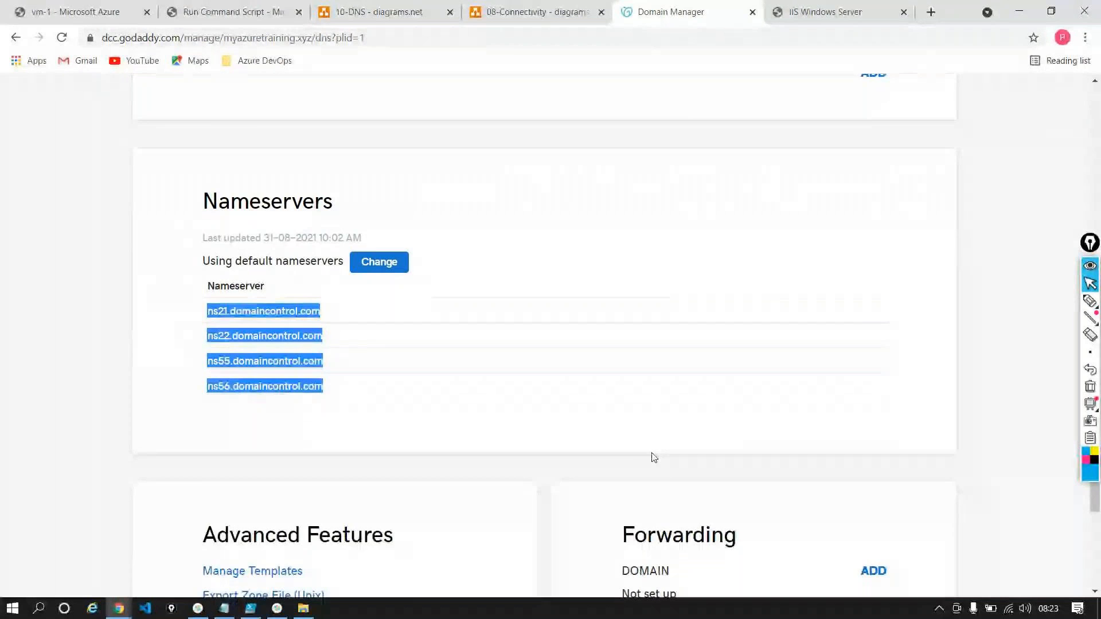
Examine the DNS records alongside the name server list, highlighting the name servers again
scroll(653, 457, "up", 5)
scroll(654, 457, "up", 3)
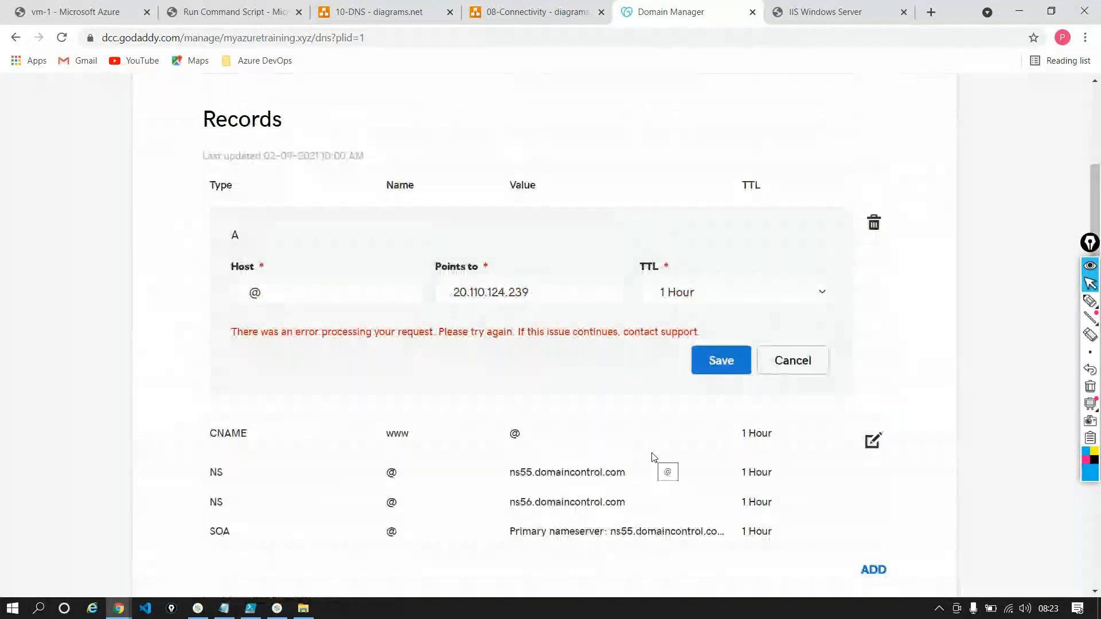
scroll(654, 457, "down", 3)
scroll(654, 457, "down", 5)
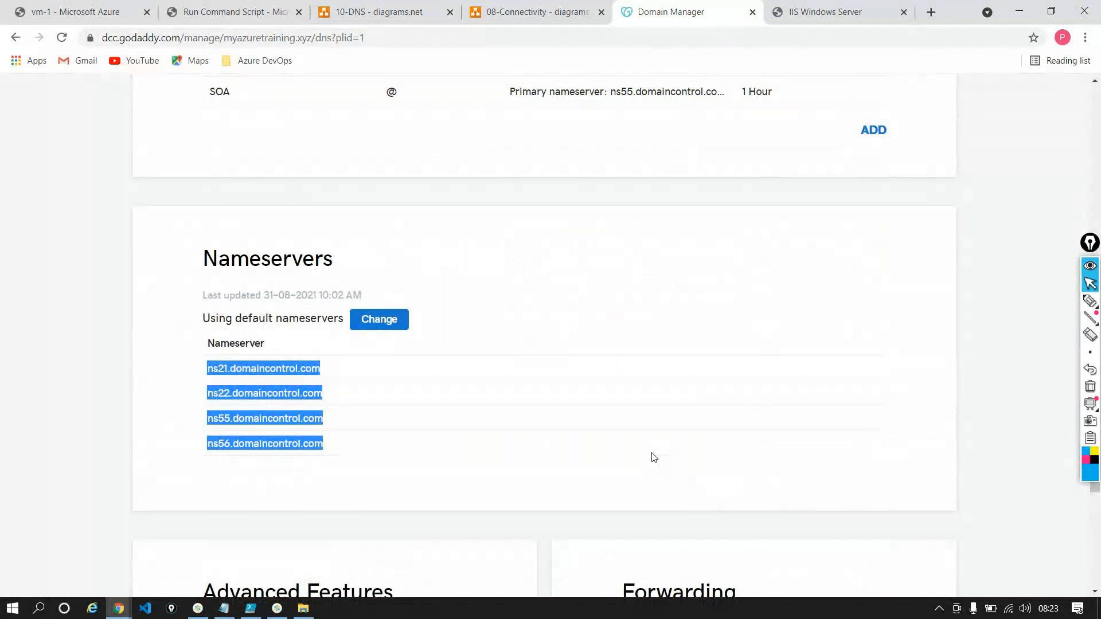
scroll(654, 457, "up", 1)
scroll(654, 457, "up", 9)
scroll(654, 457, "down", 4)
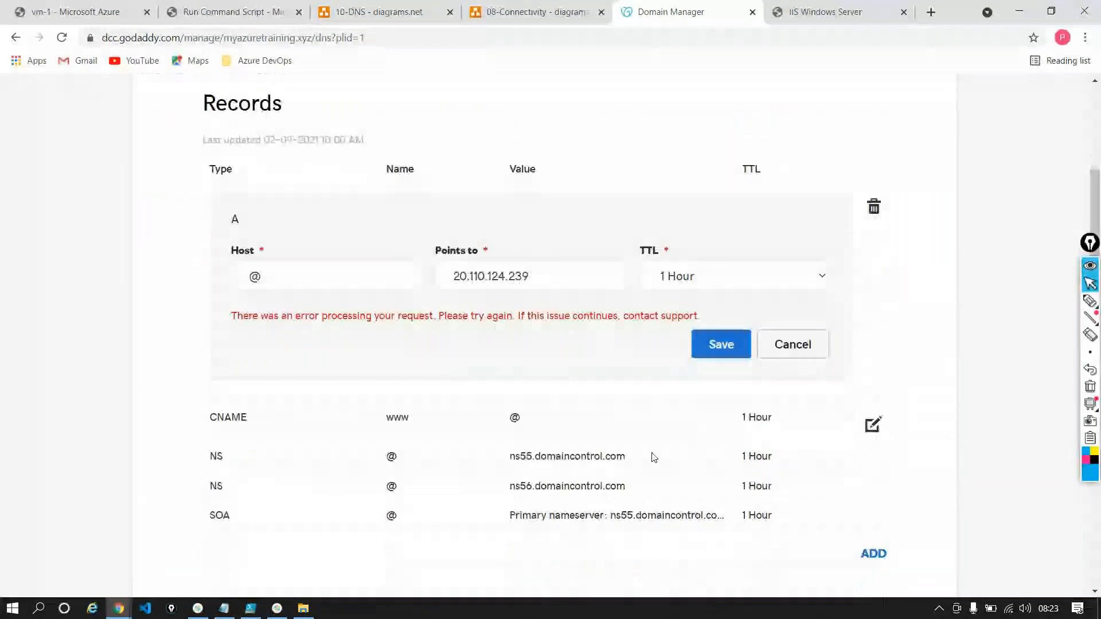
scroll(654, 457, "down", 4)
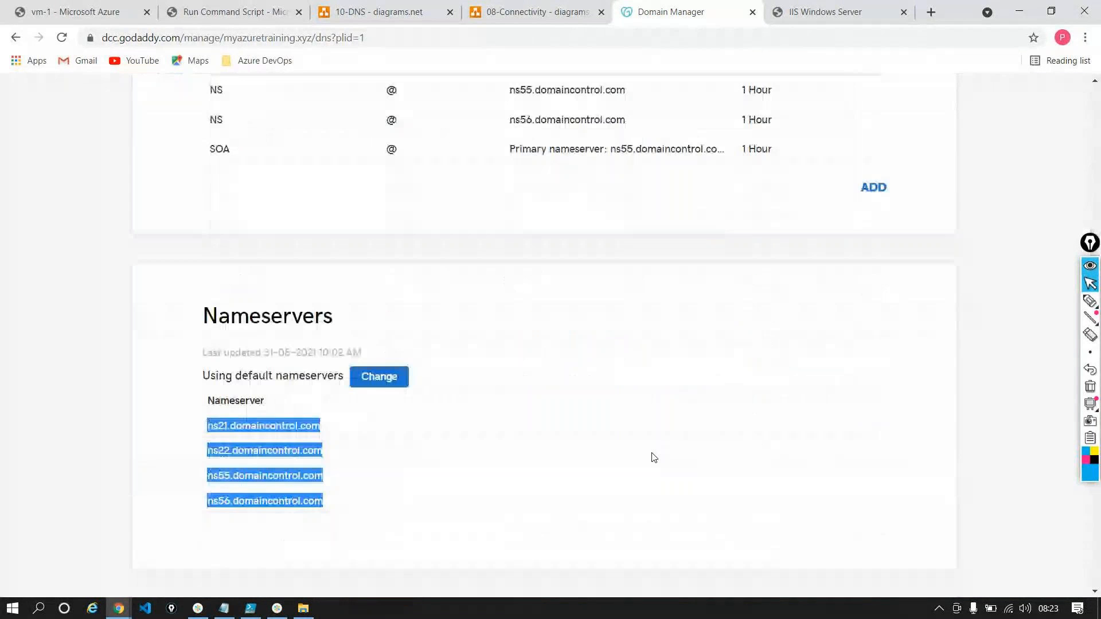
scroll(654, 457, "up", 4)
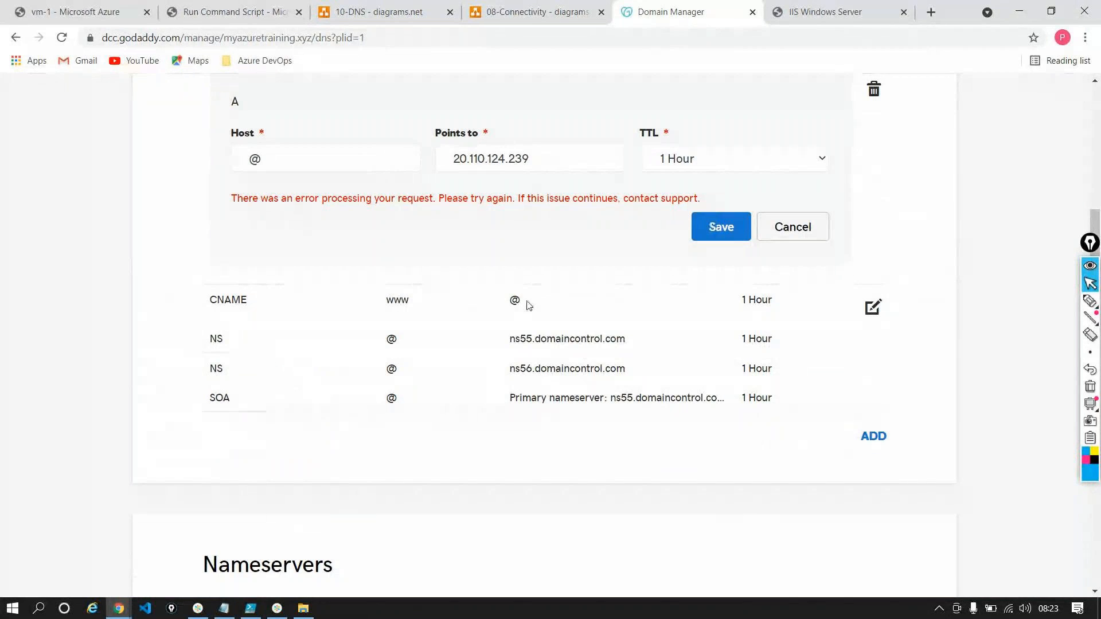
scroll(526, 304, "down", 3)
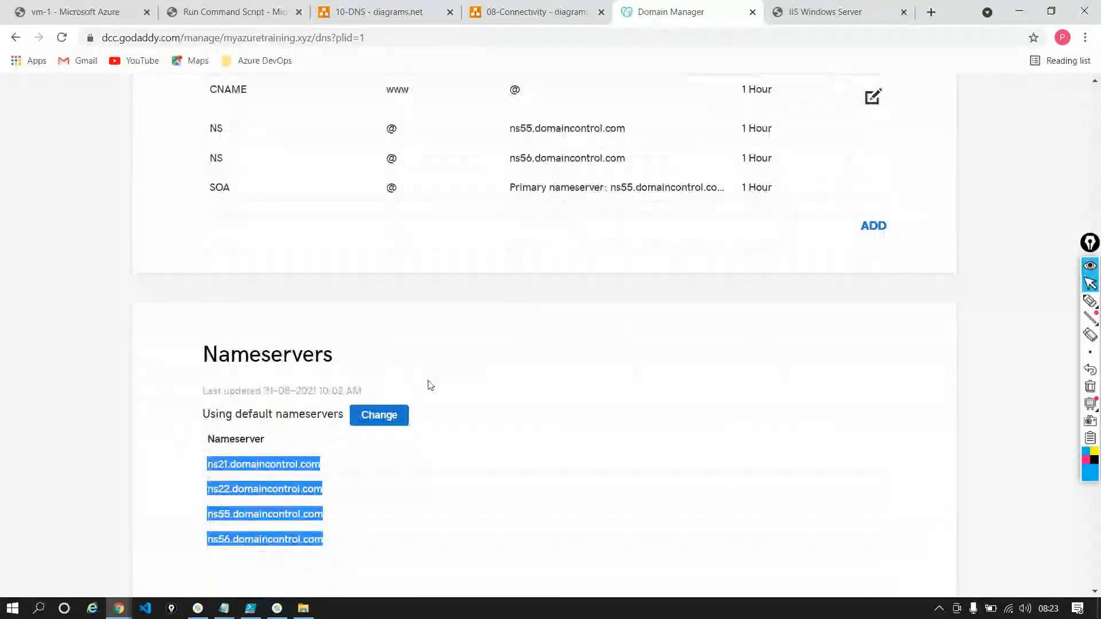
left_click_drag(339, 545, 205, 474)
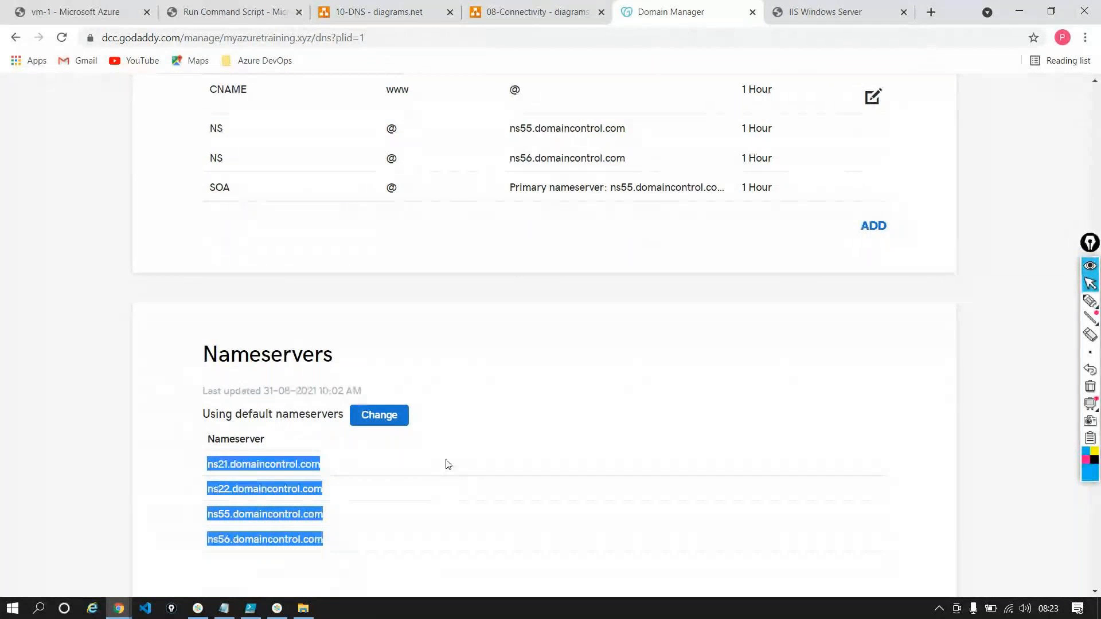
scroll(448, 464, "up", 1)
scroll(448, 462, "up", 2)
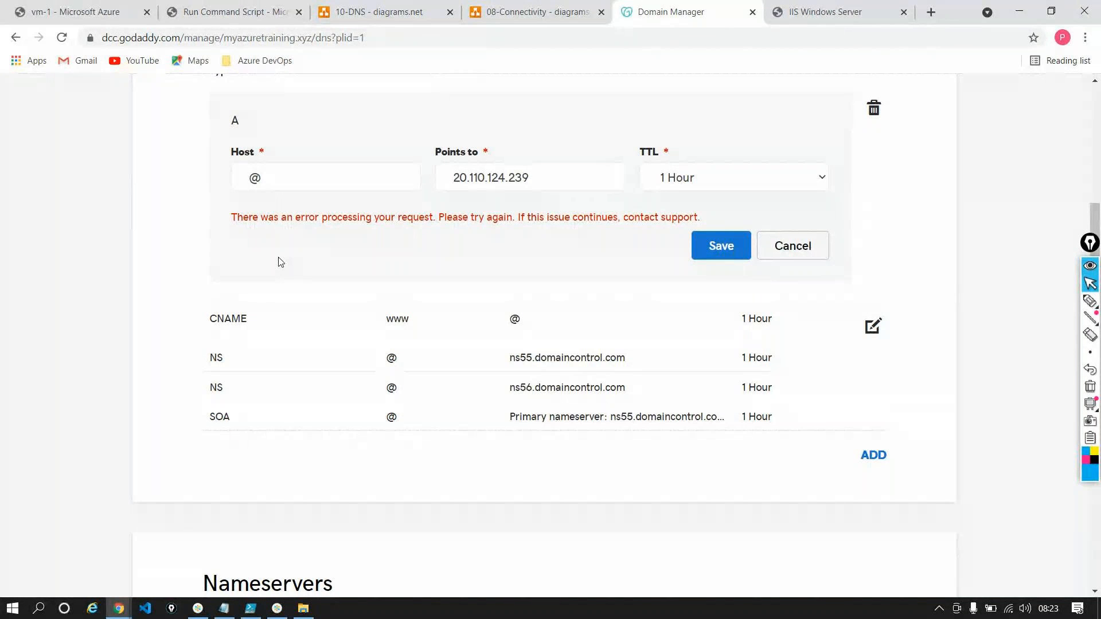
Highlight the domain name and the @ A record's target address, and compare the target with vm-1's public IP address
scroll(281, 262, "up", 5)
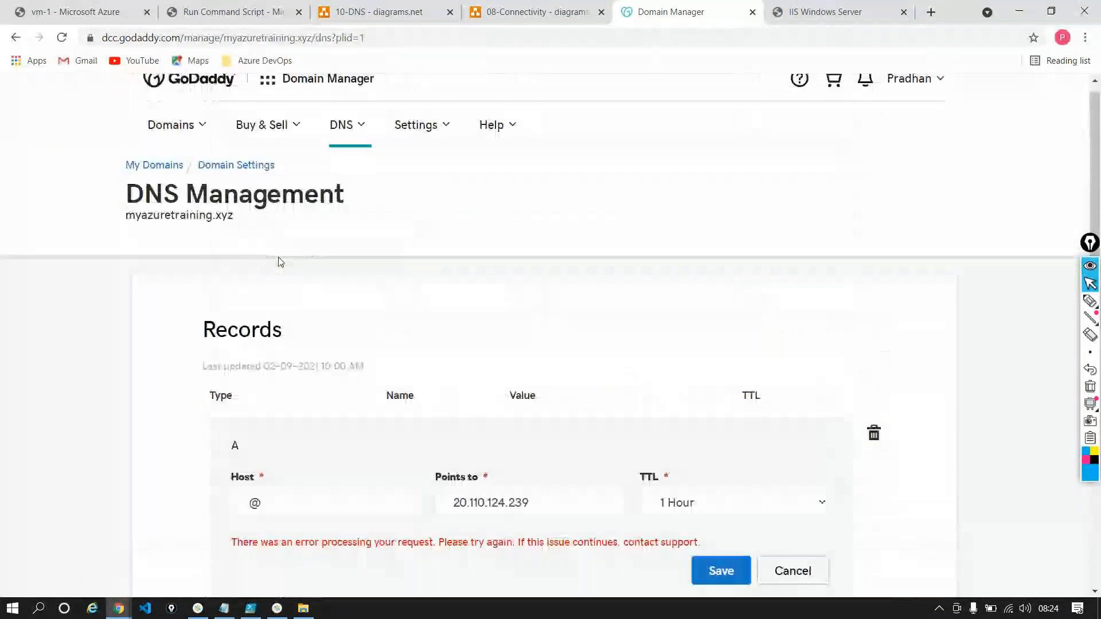
double_click(183, 214)
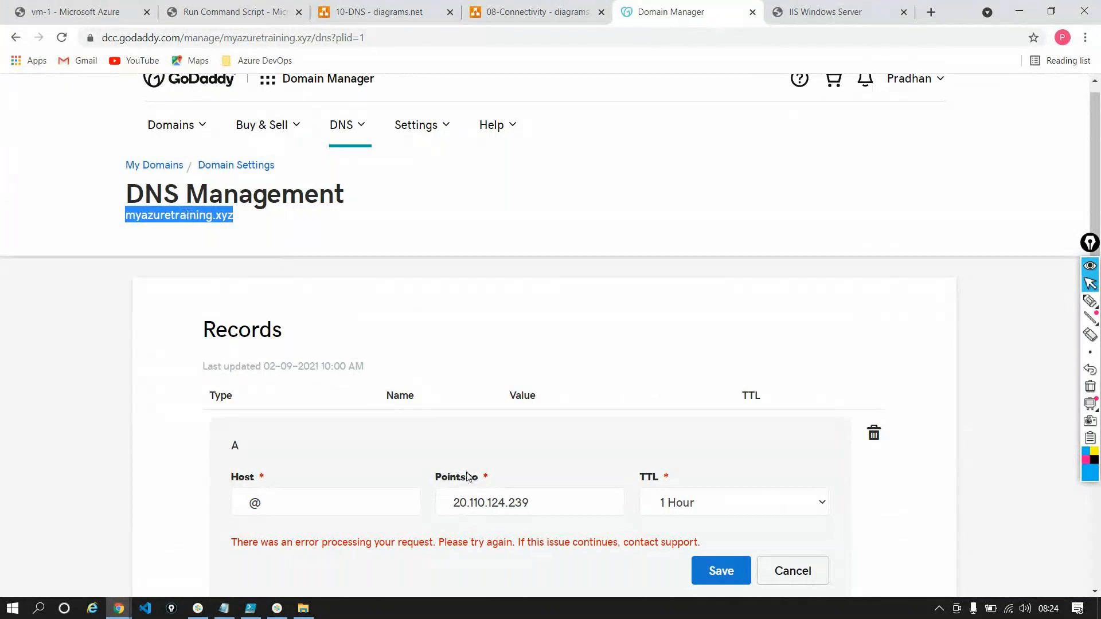
left_click(565, 500)
left_click_drag(565, 500, 198, 466)
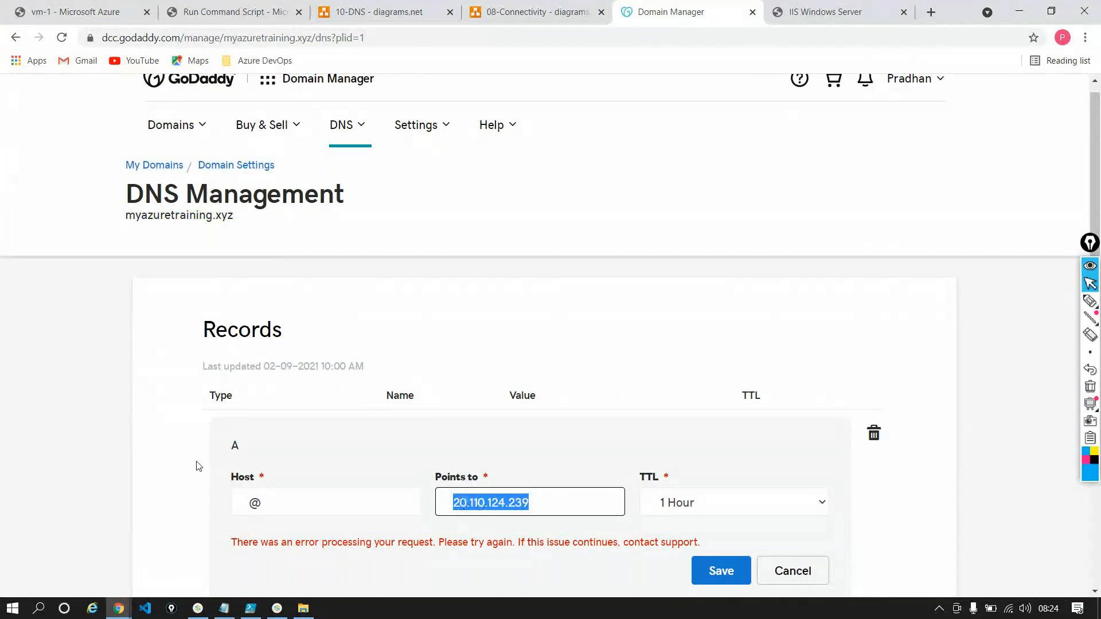
left_click(59, 13)
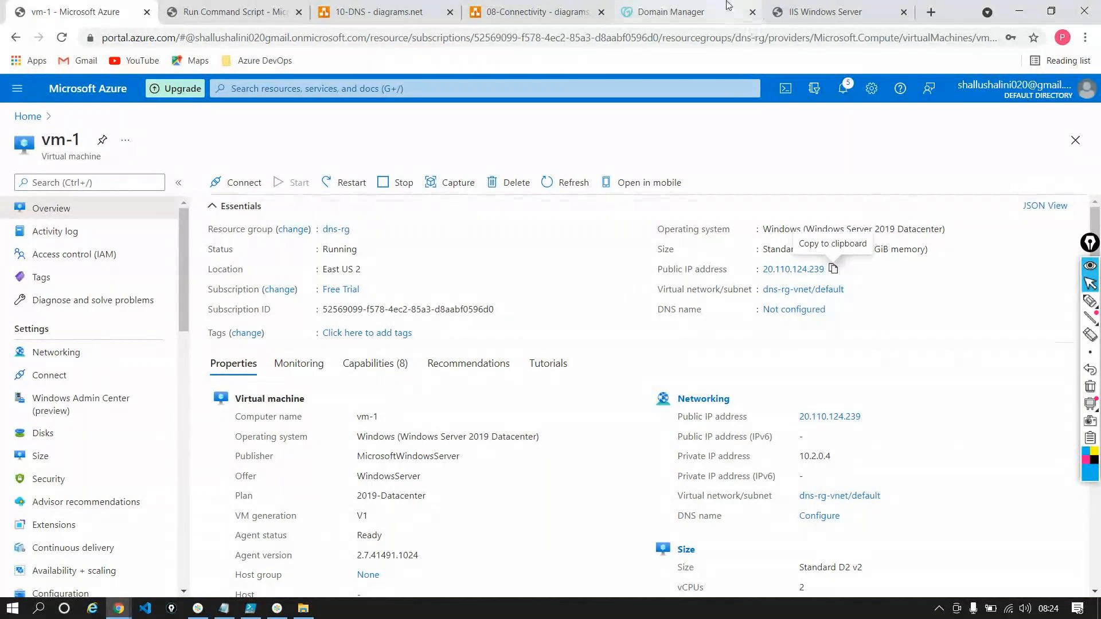
left_click(688, 12)
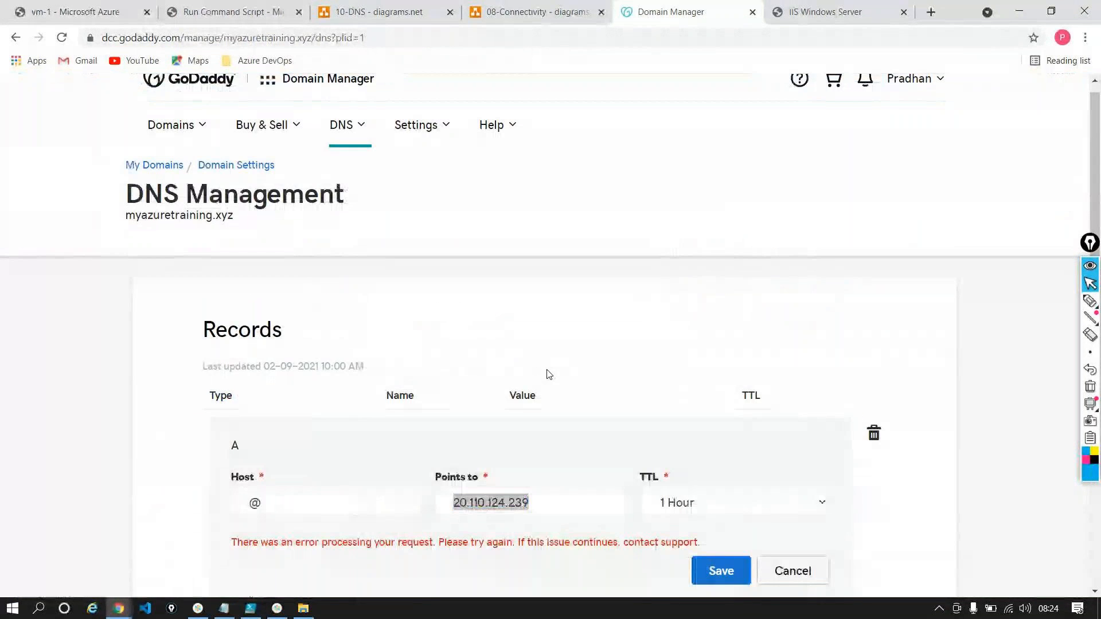
key("alt+Tab")
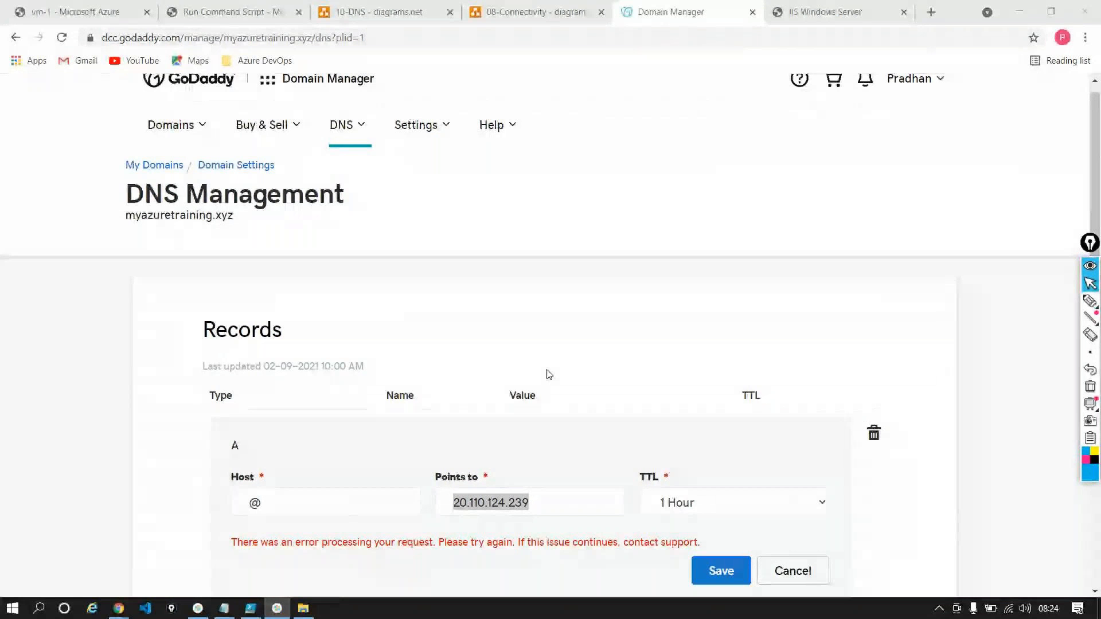
key("alt+Tab")
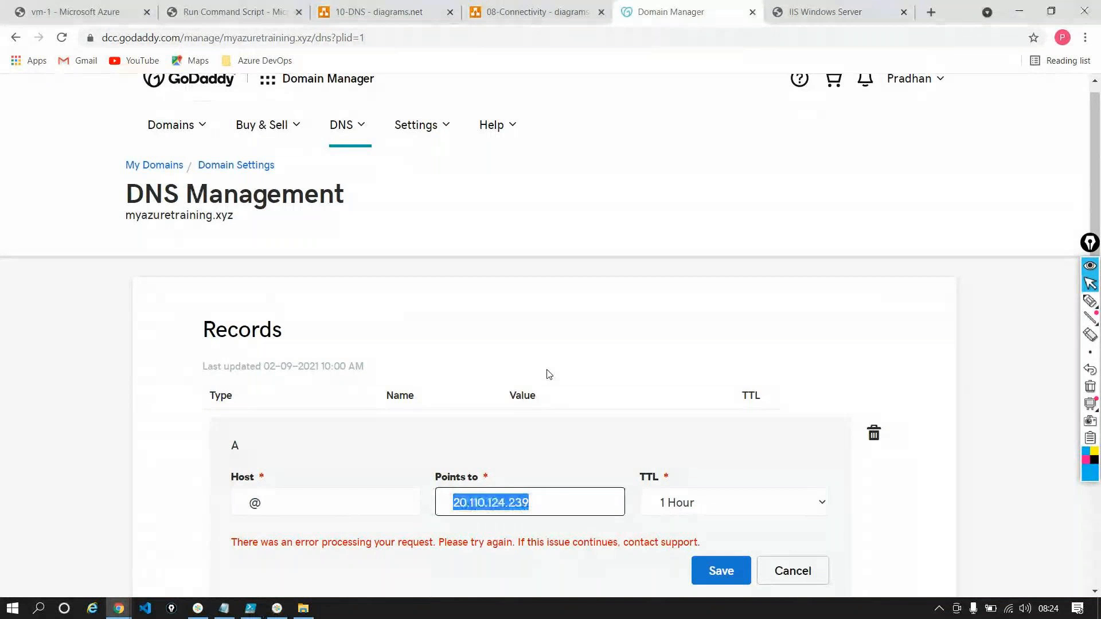
Recheck the A record's target against vm-1's public IP address and cancel the record edit
scroll(549, 374, "down", 2)
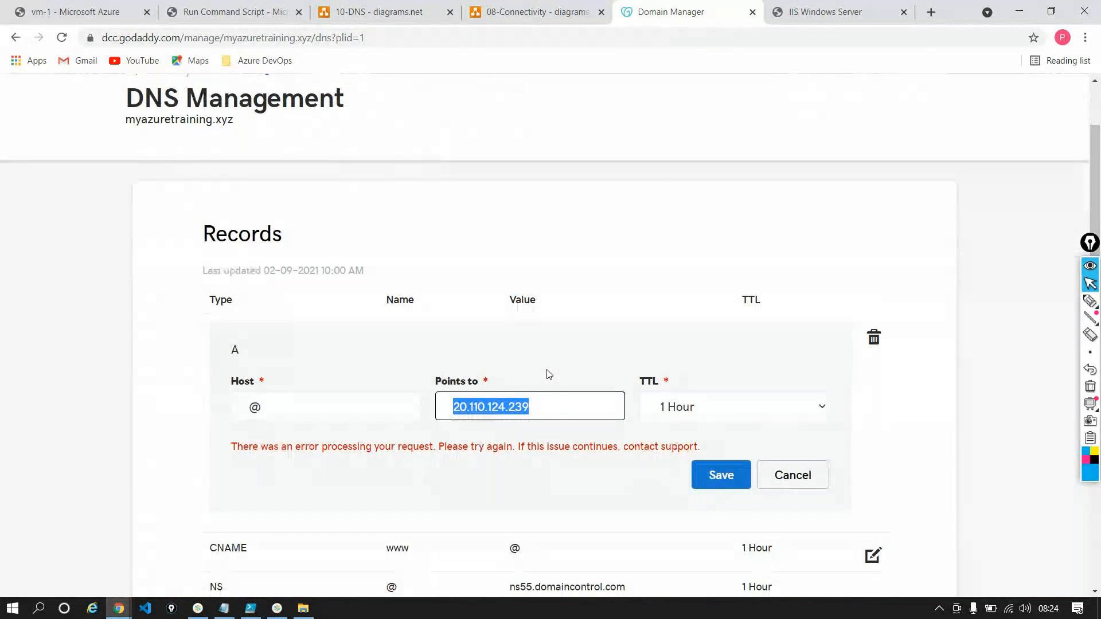
double_click(557, 413)
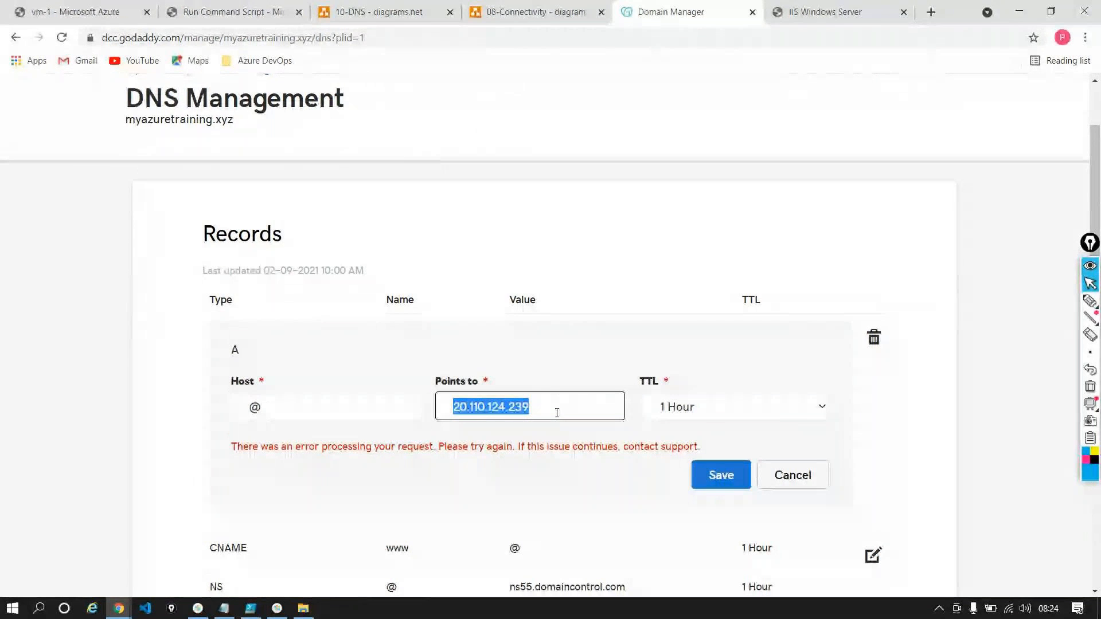
left_click(55, 12)
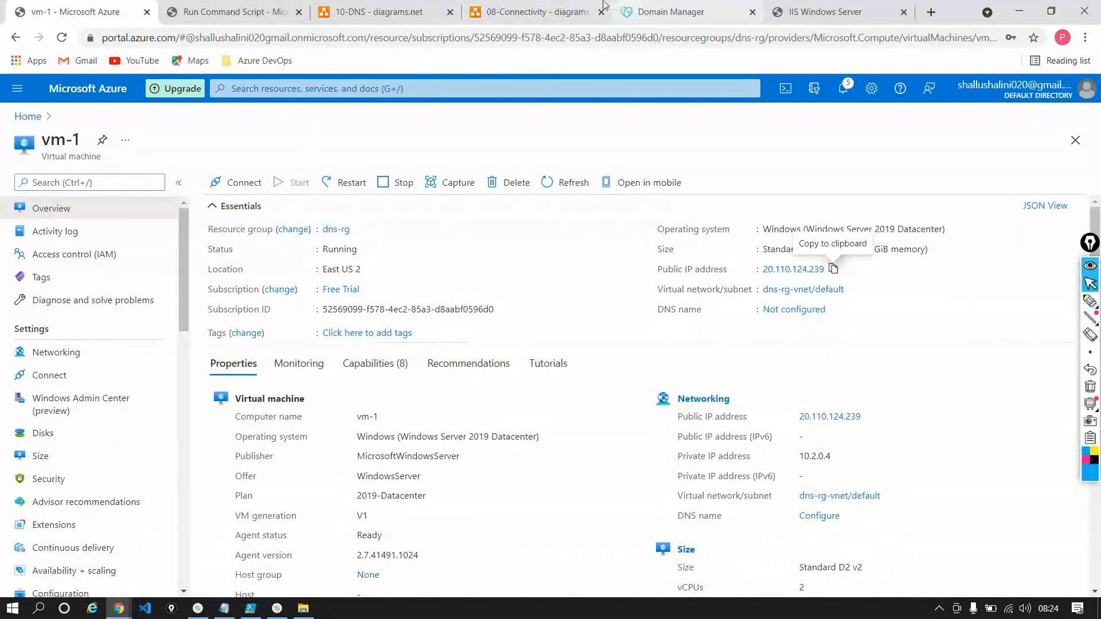
left_click(673, 11)
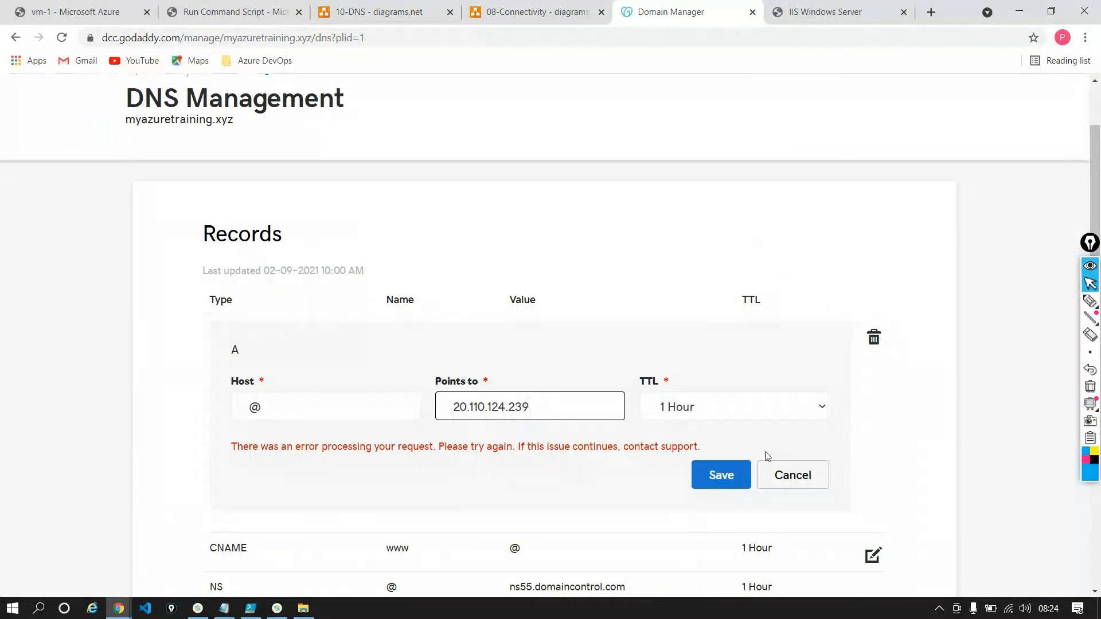
left_click(780, 470)
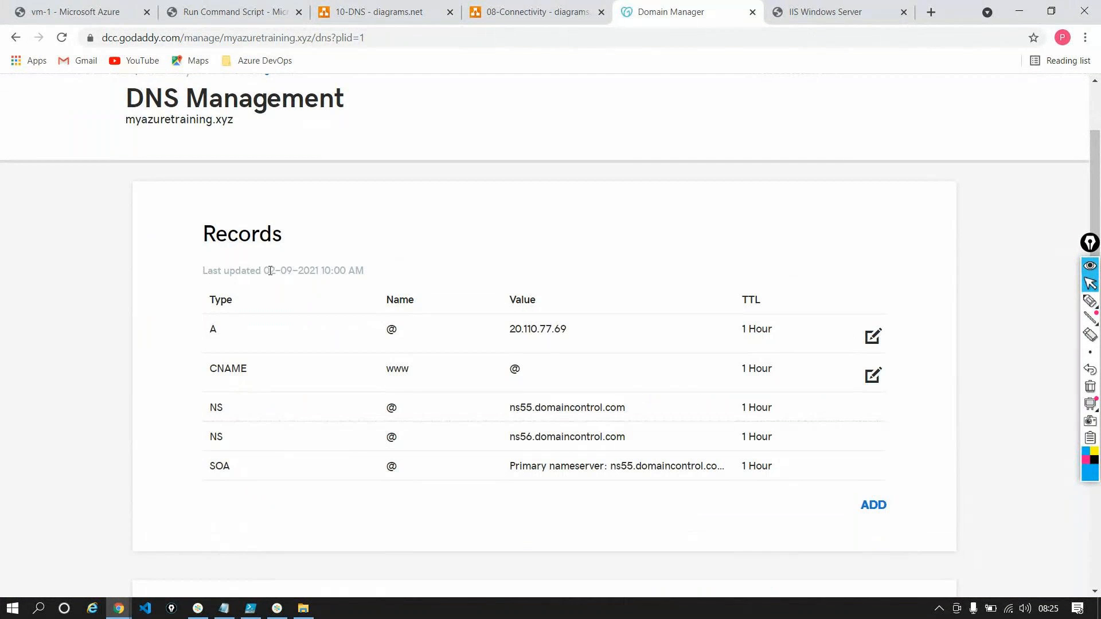
Check the records' last-updated date and the edit forms of the @ A and www CNAME records, and reload the page
left_click_drag(271, 270, 379, 262)
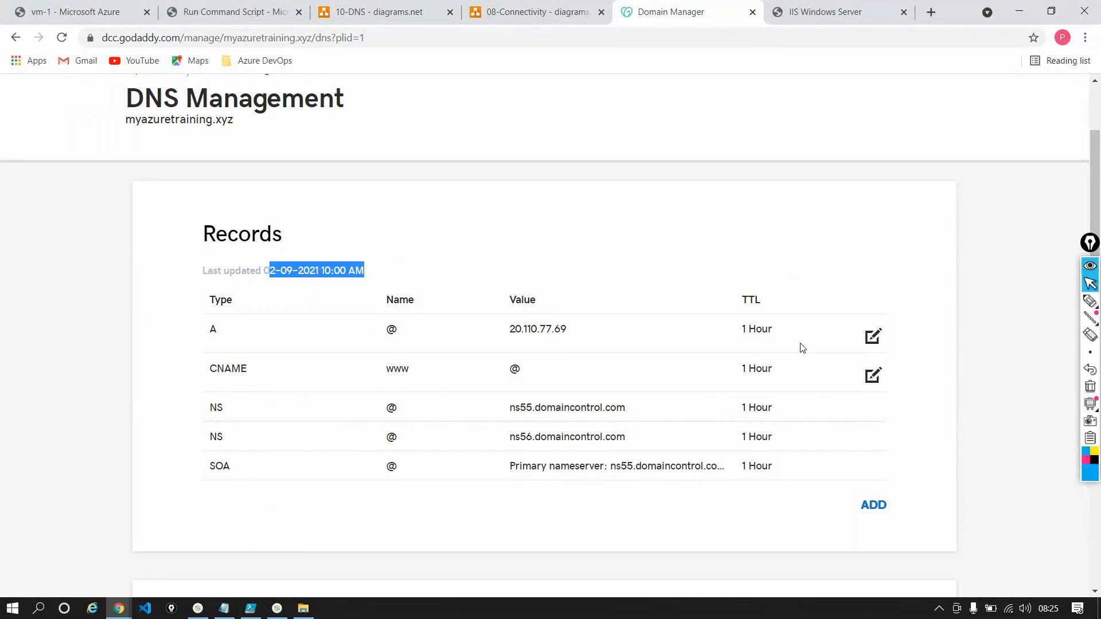
left_click(873, 337)
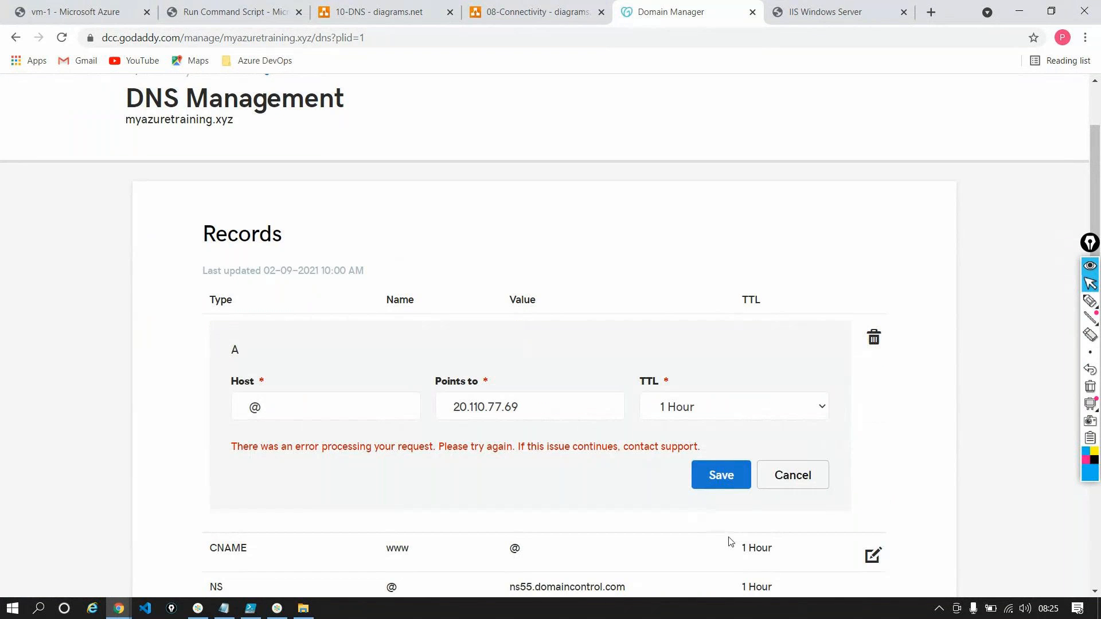
left_click(873, 555)
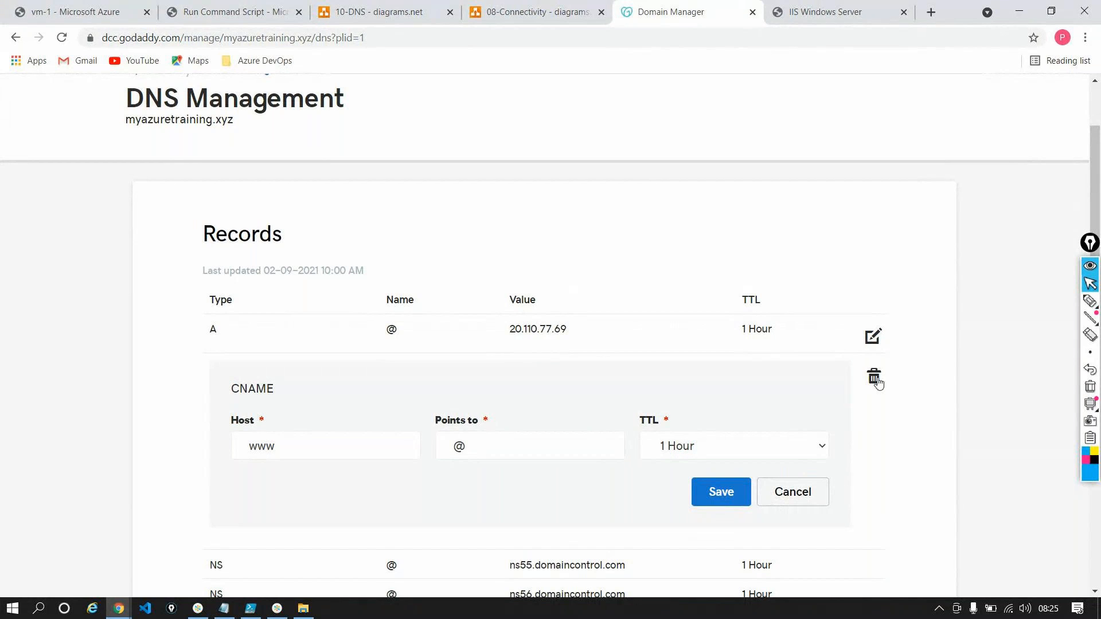
left_click(63, 38)
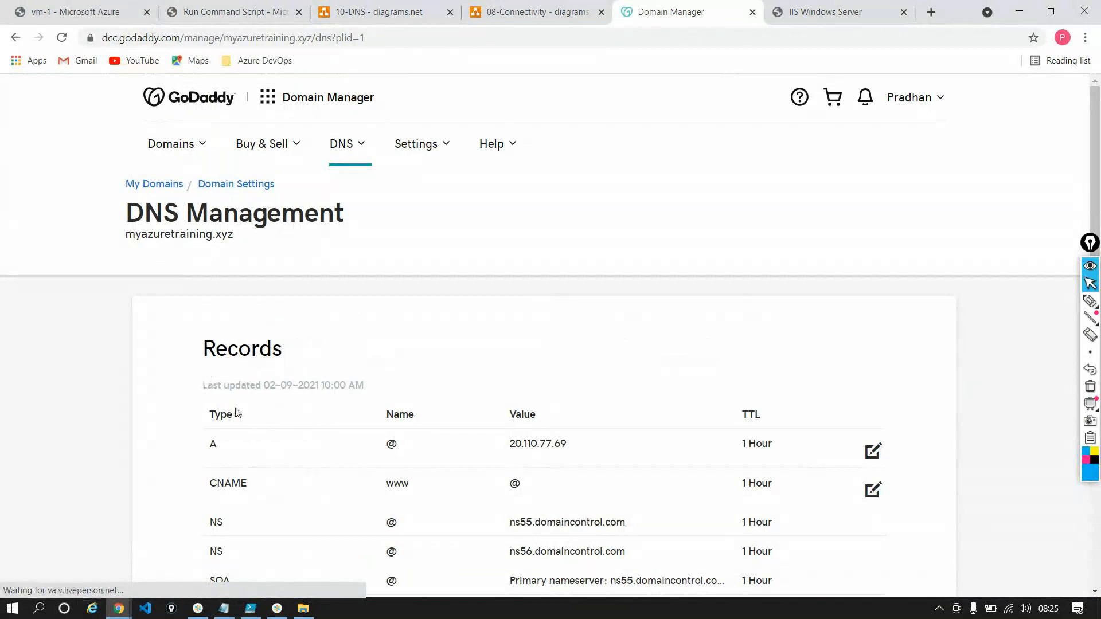
Highlight the @ A record's value and the domain name, and review the records together with the name servers
double_click(565, 444)
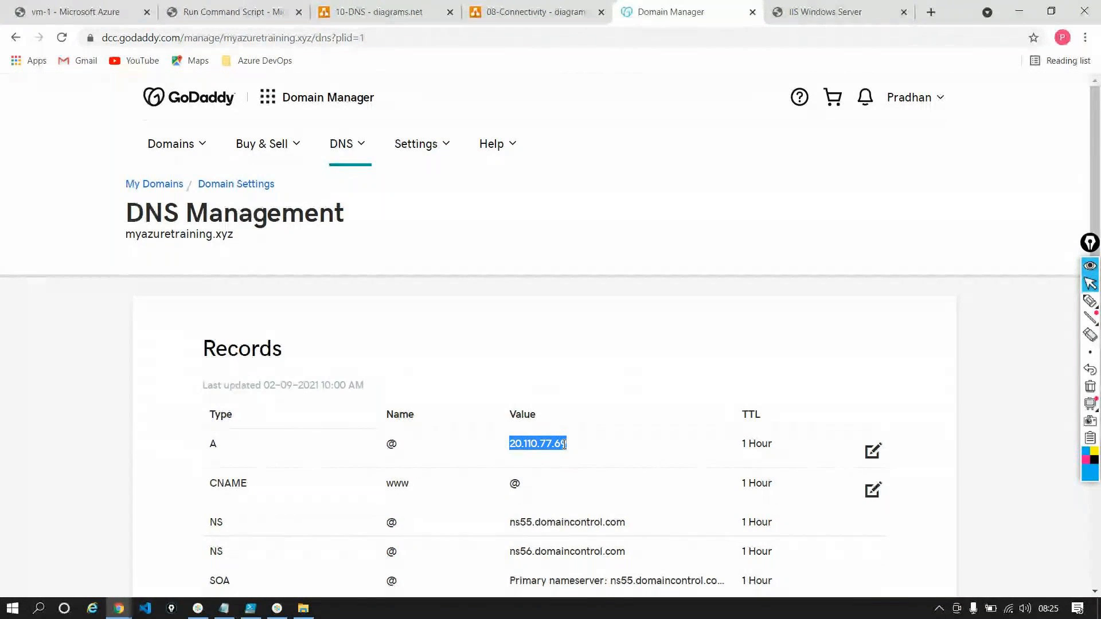
scroll(565, 445, "down", 2)
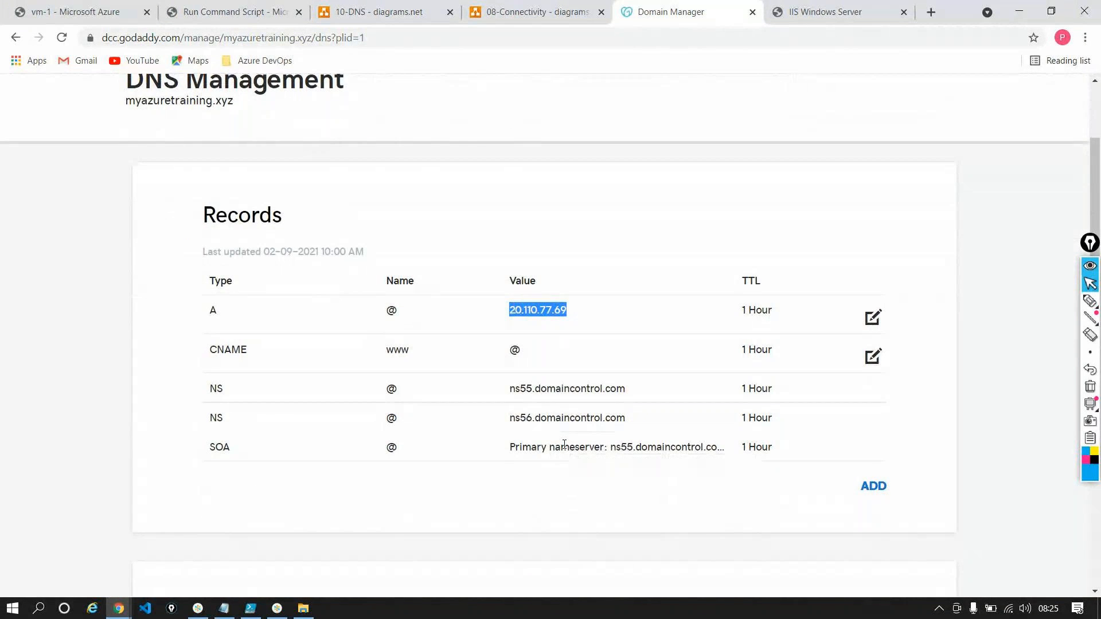
scroll(565, 445, "up", 2)
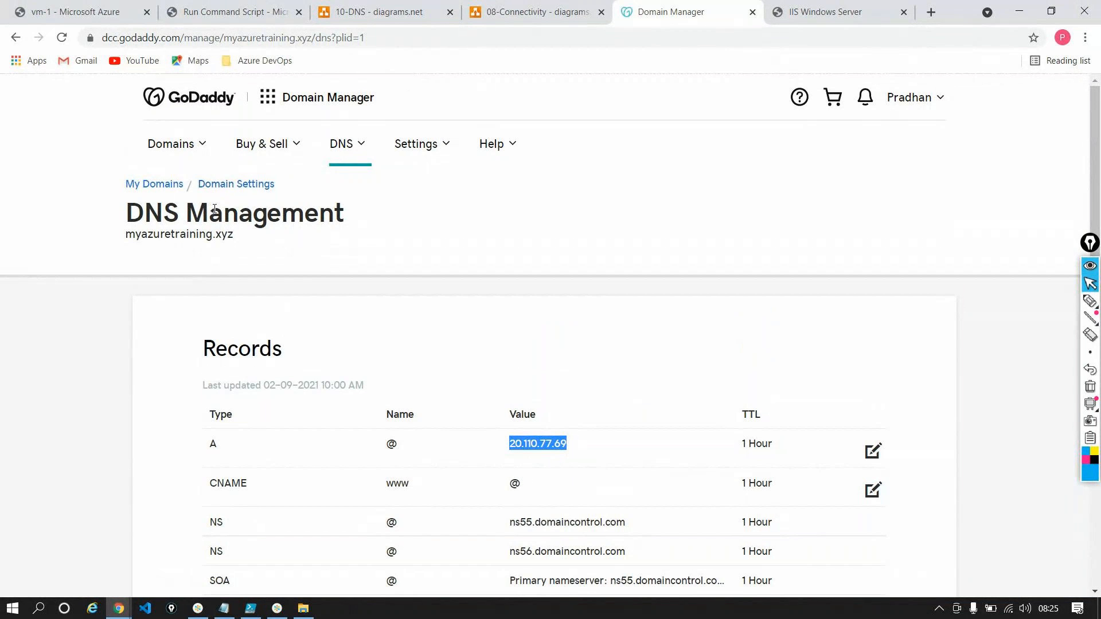
double_click(196, 241)
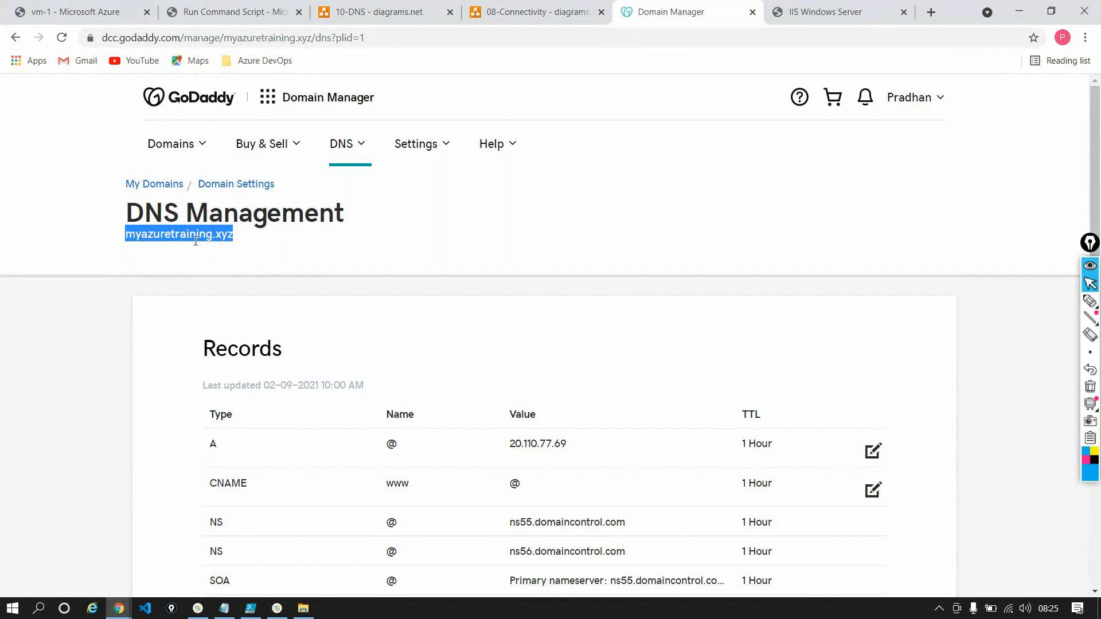
scroll(196, 240, "down", 6)
scroll(197, 241, "up", 2)
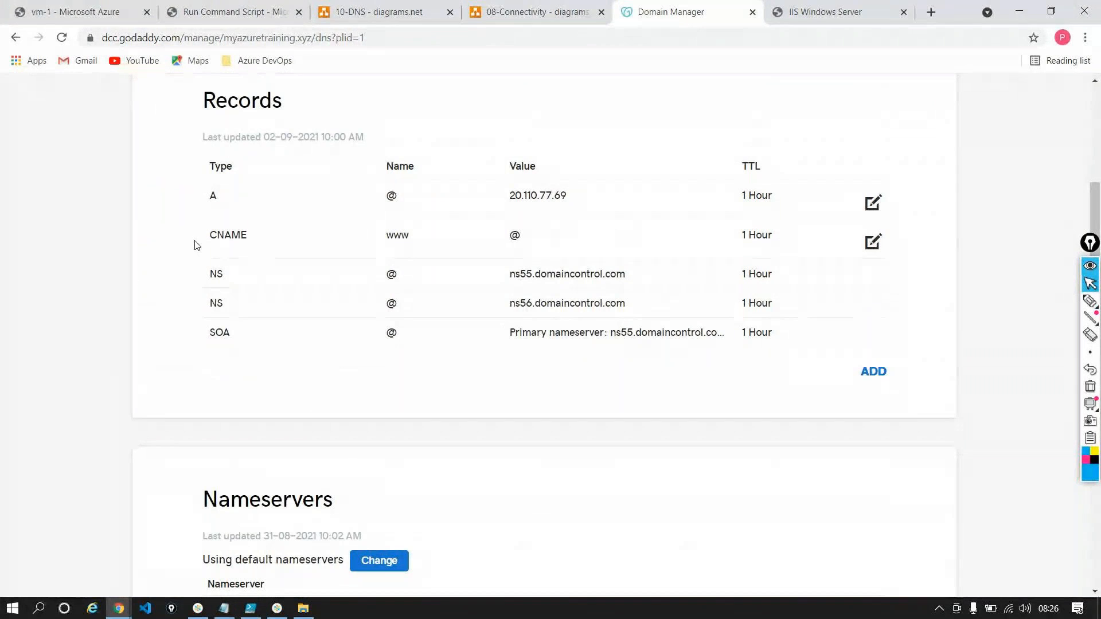
scroll(241, 281, "down", 2)
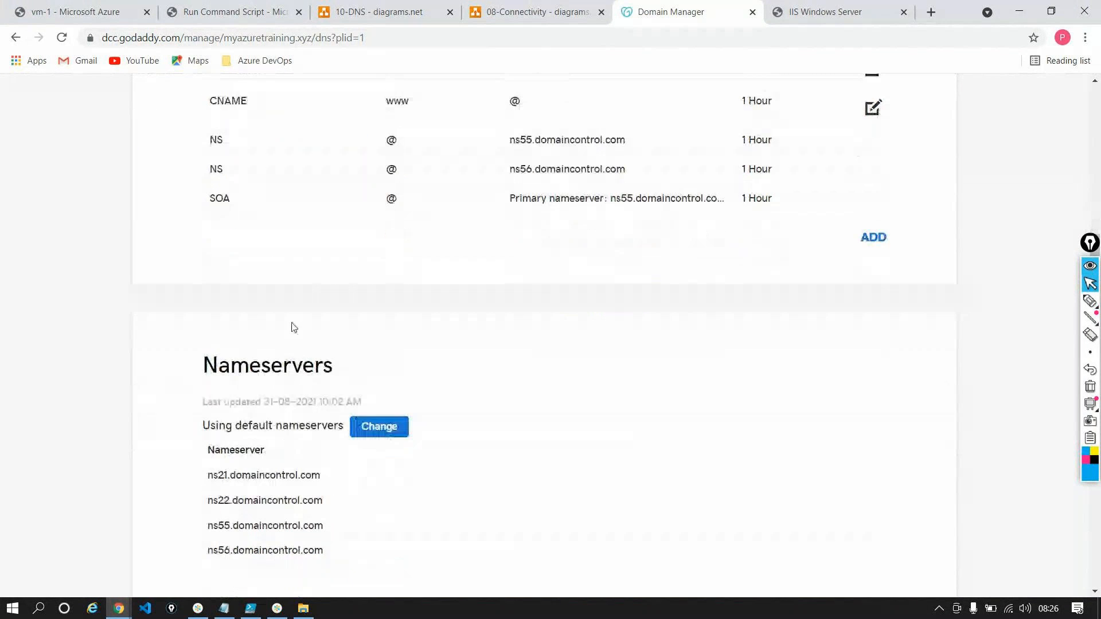
scroll(343, 316, "up", 2)
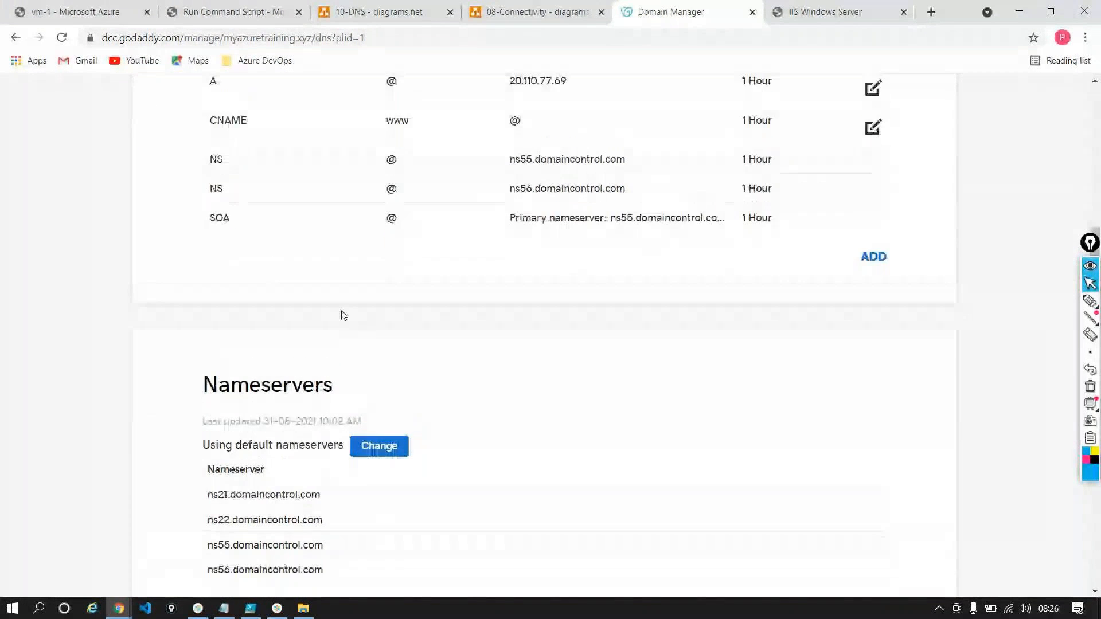
scroll(343, 315, "down", 3)
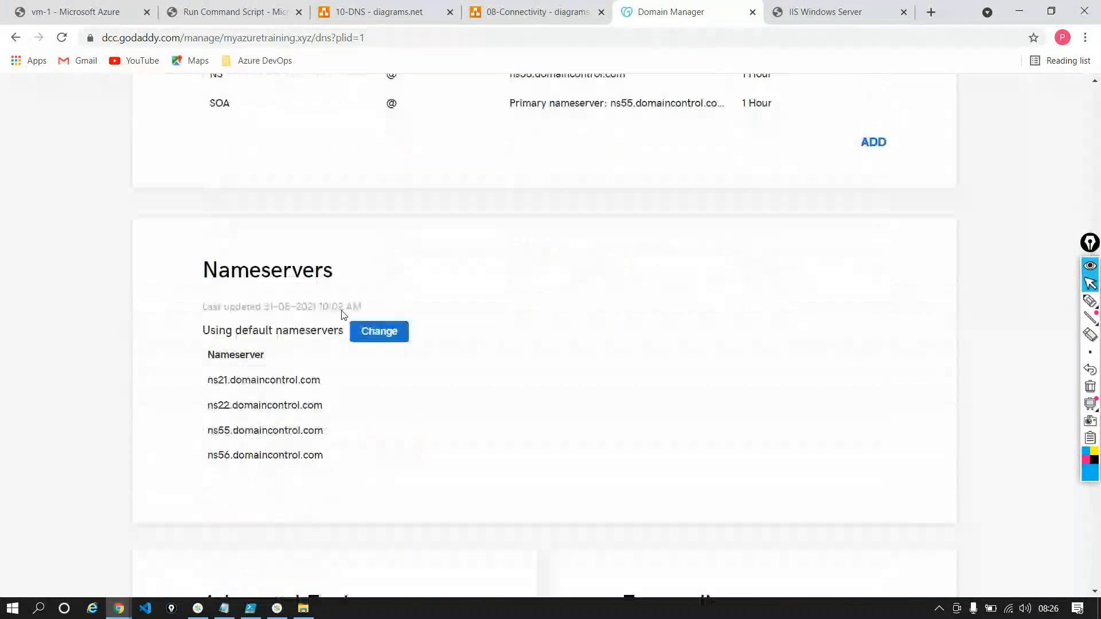
Try to delete the www CNAME record from the domain's DNS records and look over the remaining records
scroll(343, 310, "up", 6)
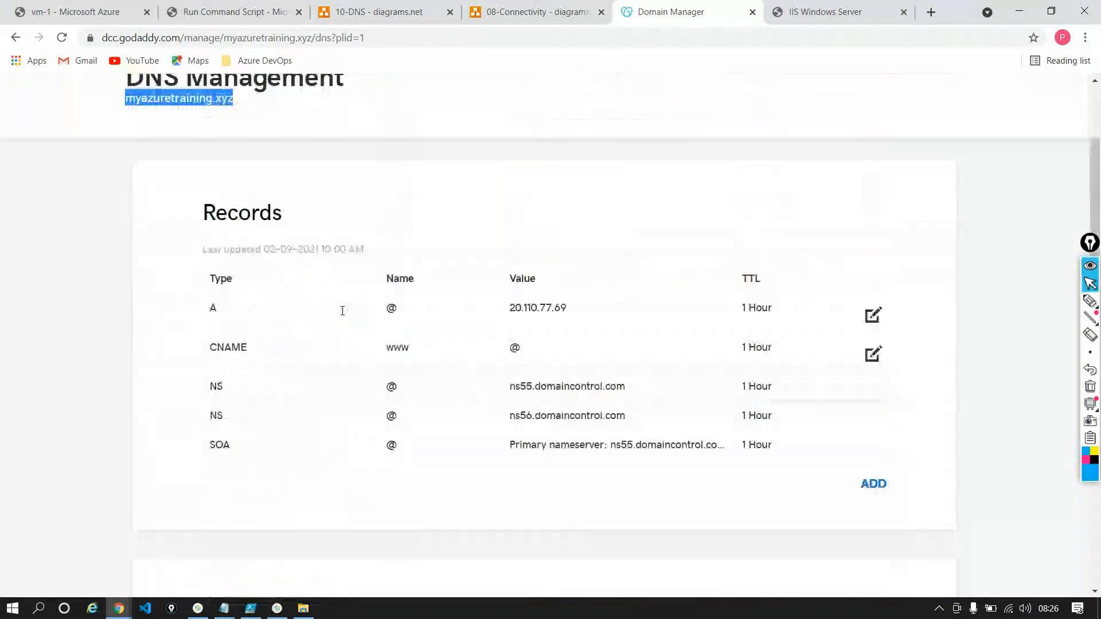
left_click(872, 377)
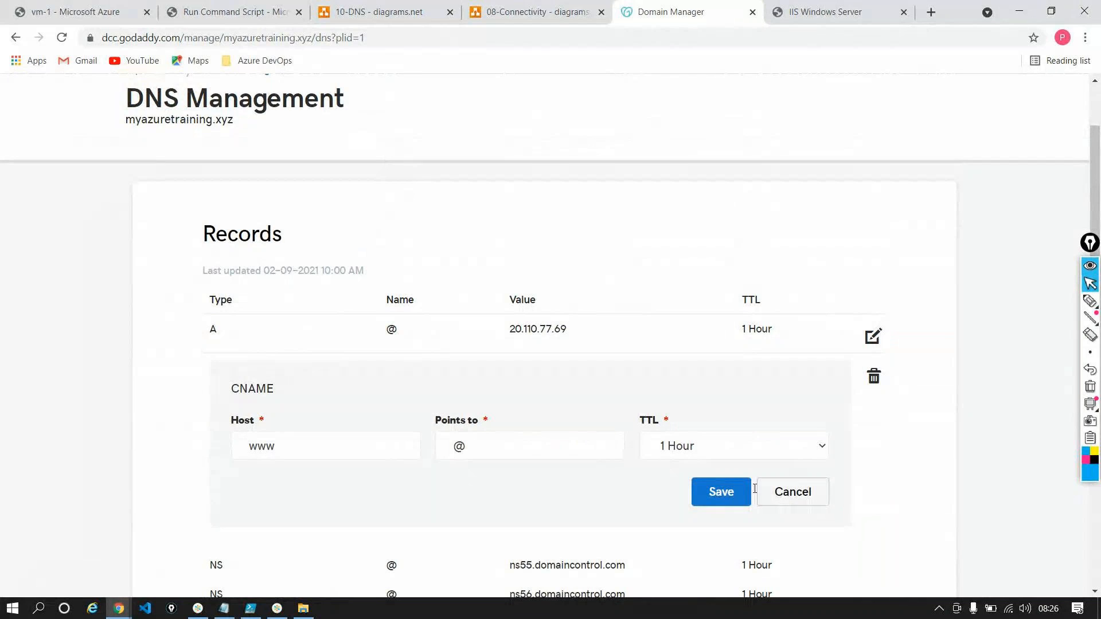
left_click(873, 377)
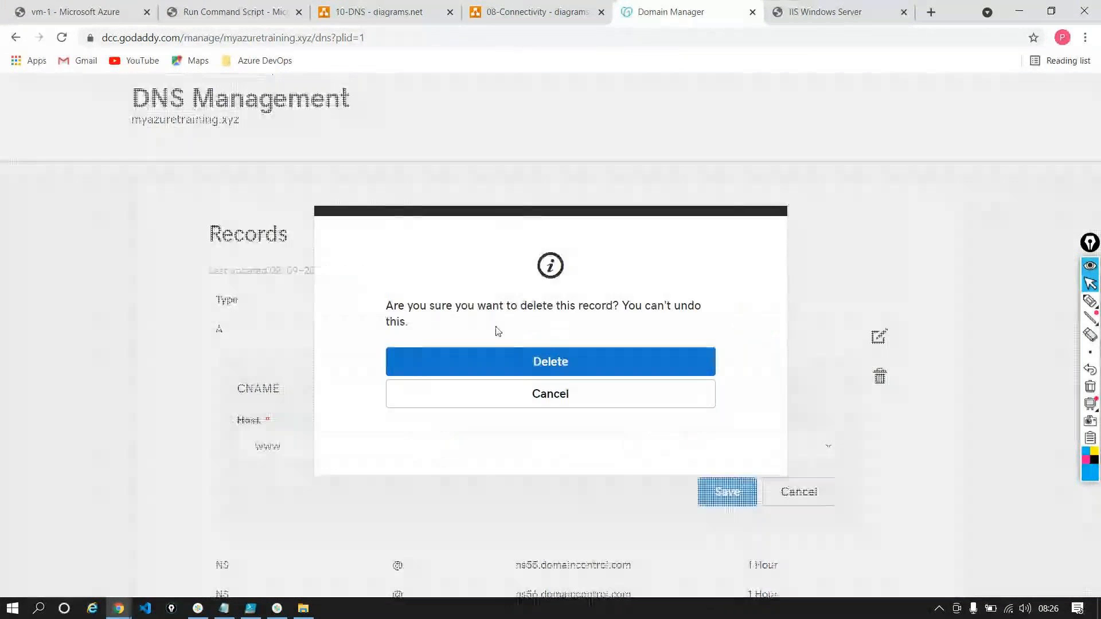
left_click(552, 359)
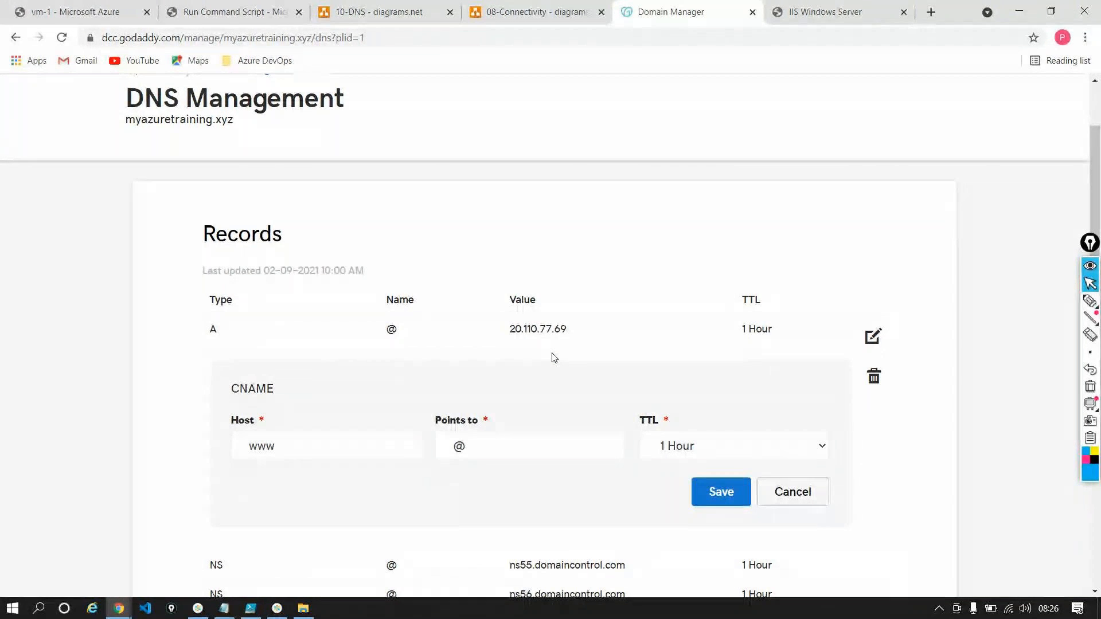
scroll(554, 357, "down", 5)
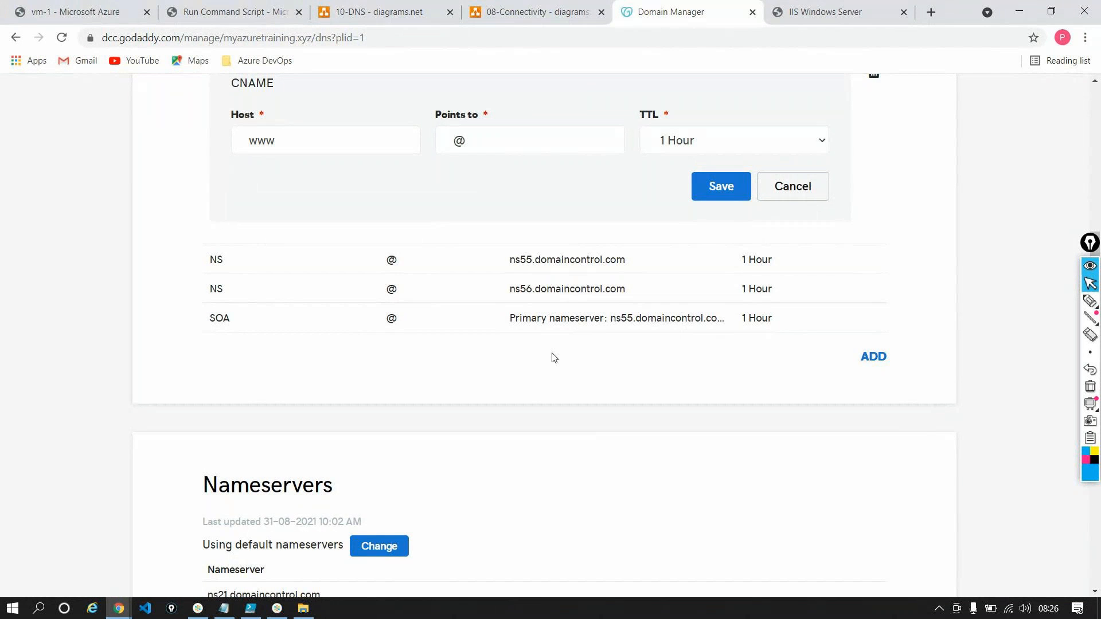
scroll(554, 358, "up", 5)
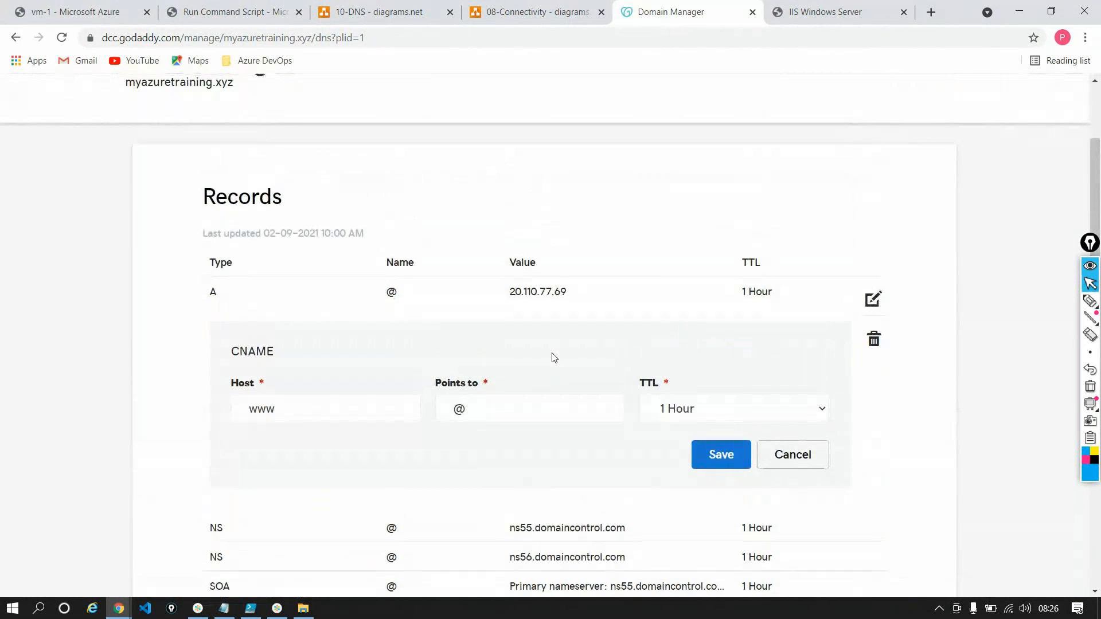
scroll(555, 358, "up", 1)
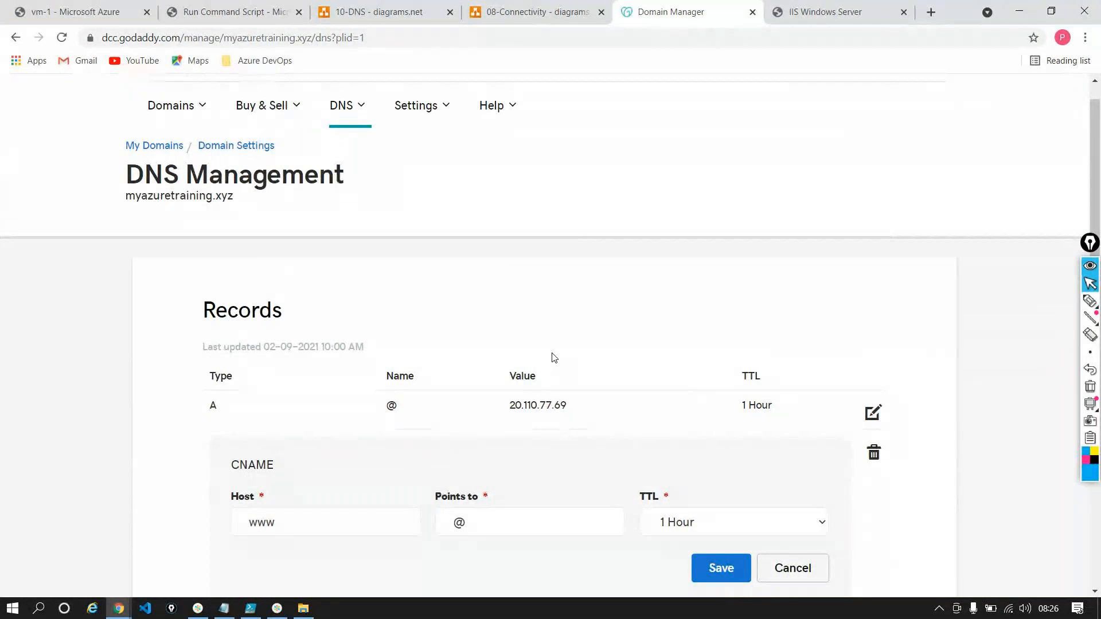
Switch to the Azure portal, find the DNS zones service and start creating a new DNS zone
left_click(98, 16)
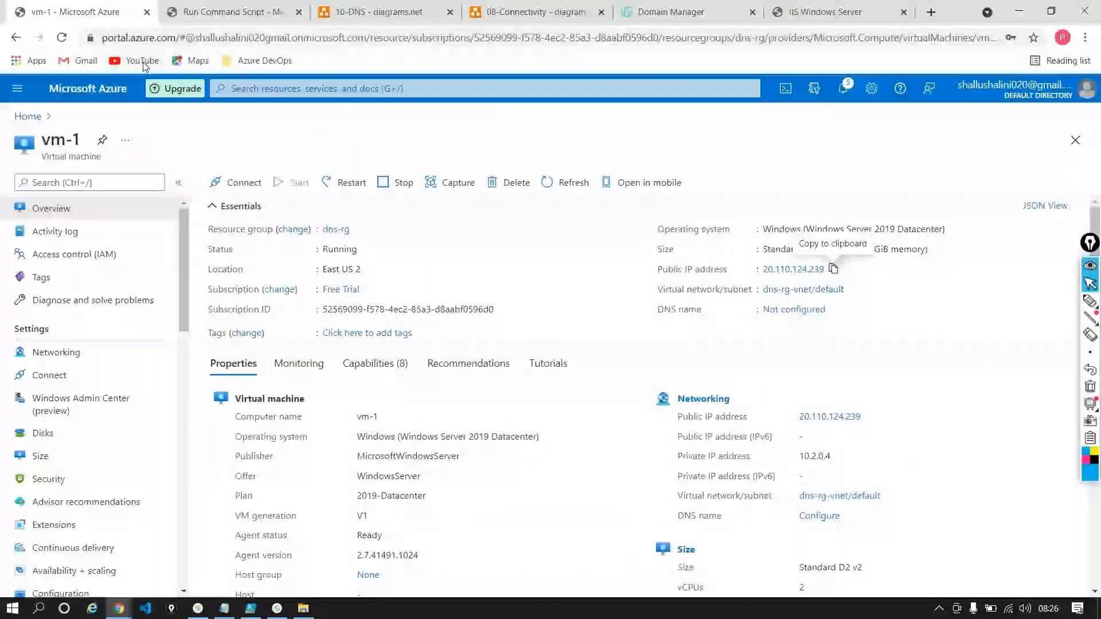
left_click(97, 89)
left_click(313, 87)
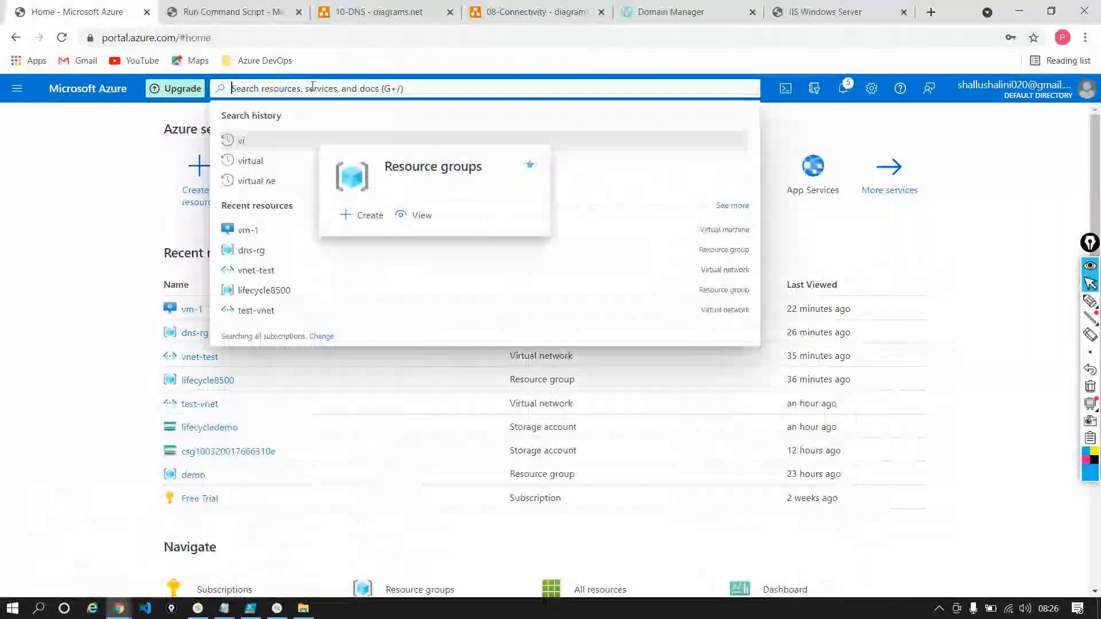
type("dns")
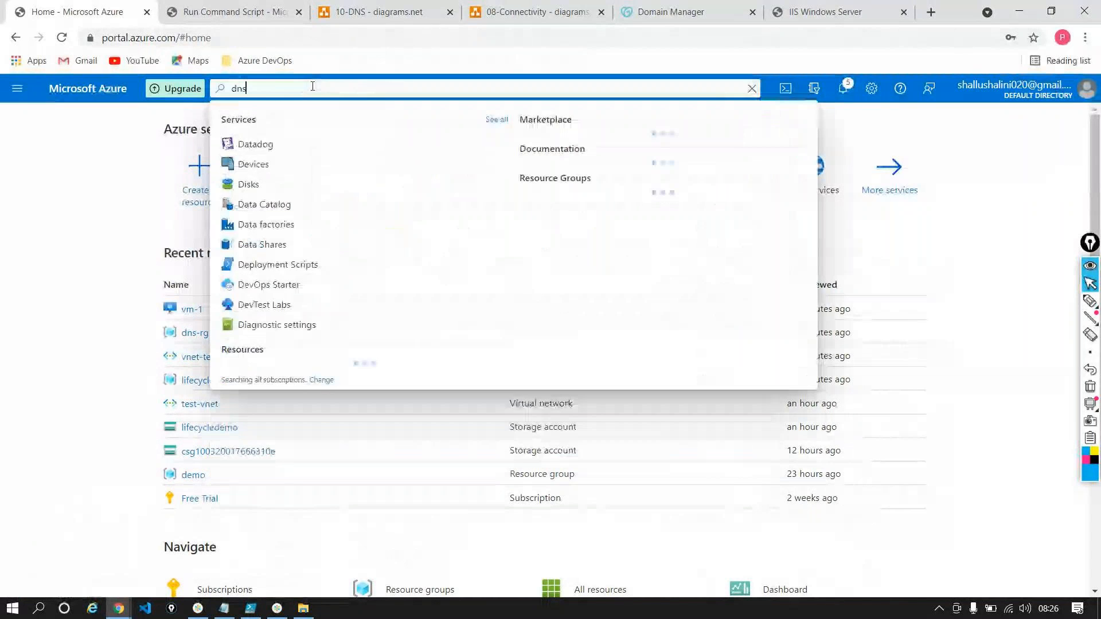
type(" zo")
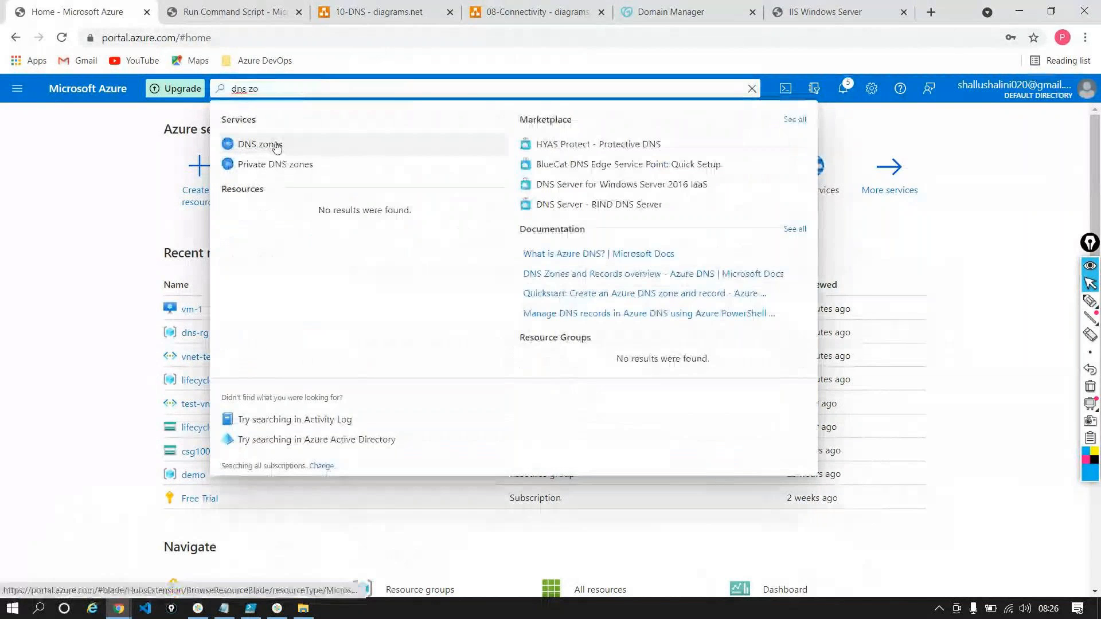
left_click(277, 148)
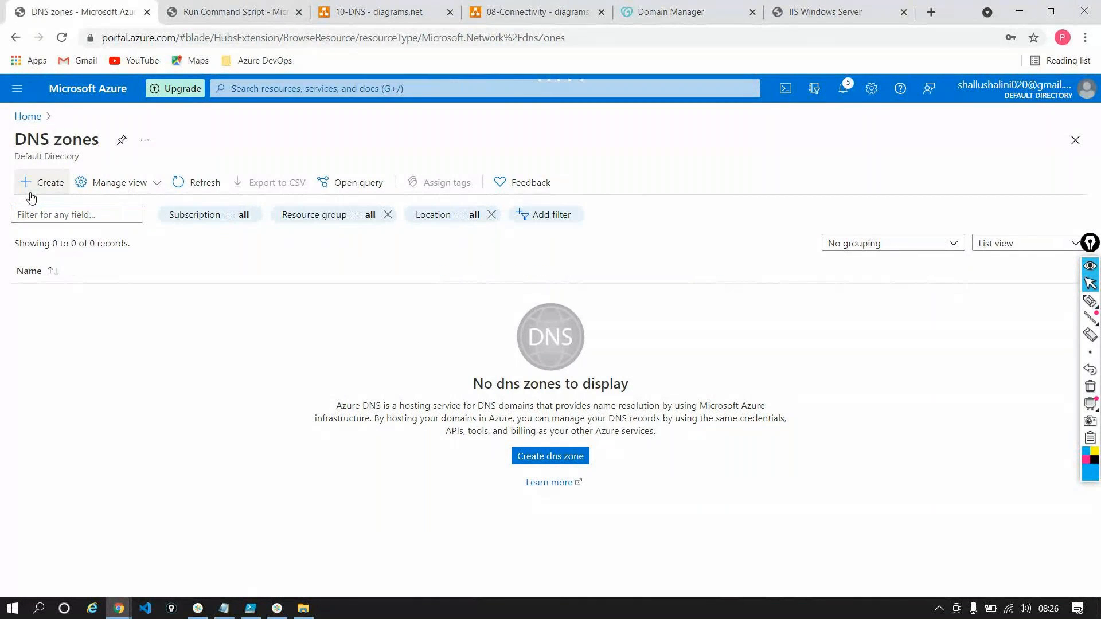
left_click(31, 195)
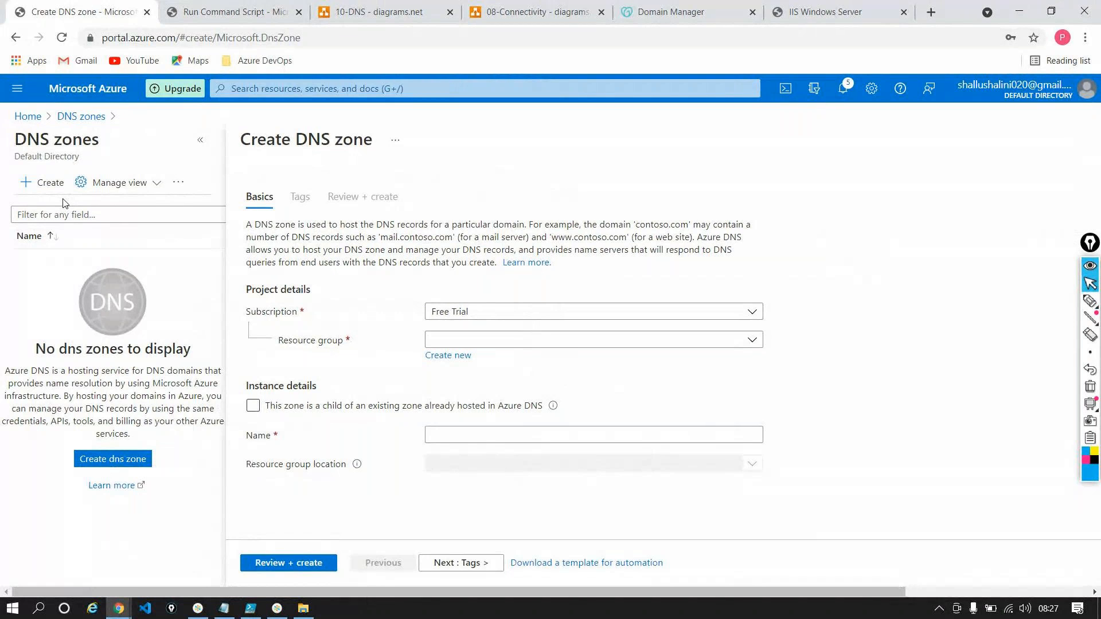
Compare the GoDaddy DNS page with the new zone's form and set the zone's resource group to dns-rg
left_click(682, 13)
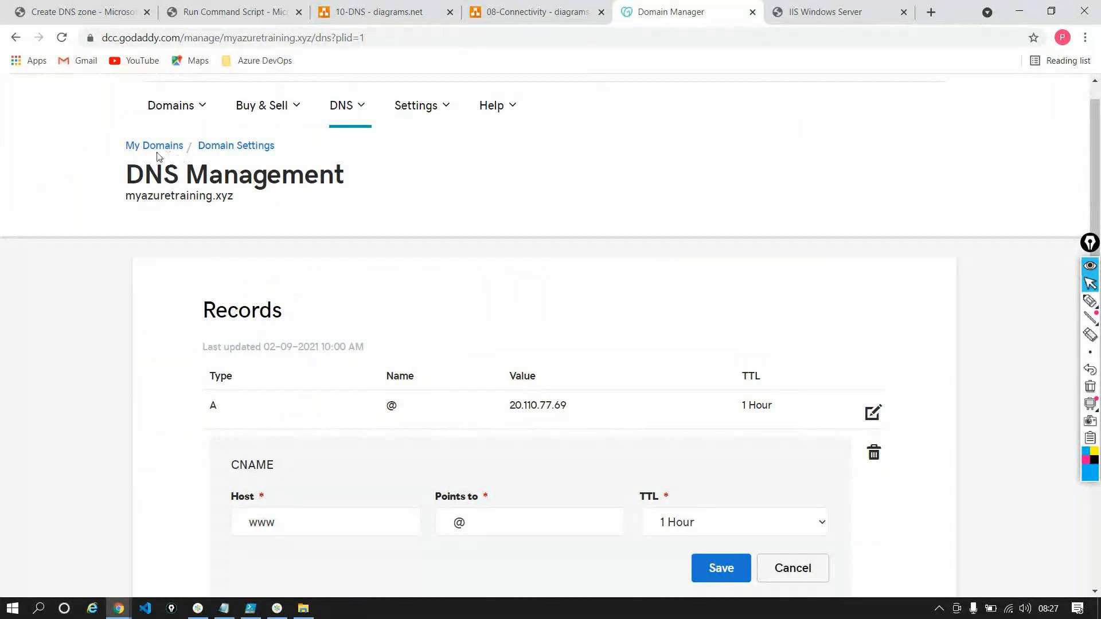
left_click(61, 13)
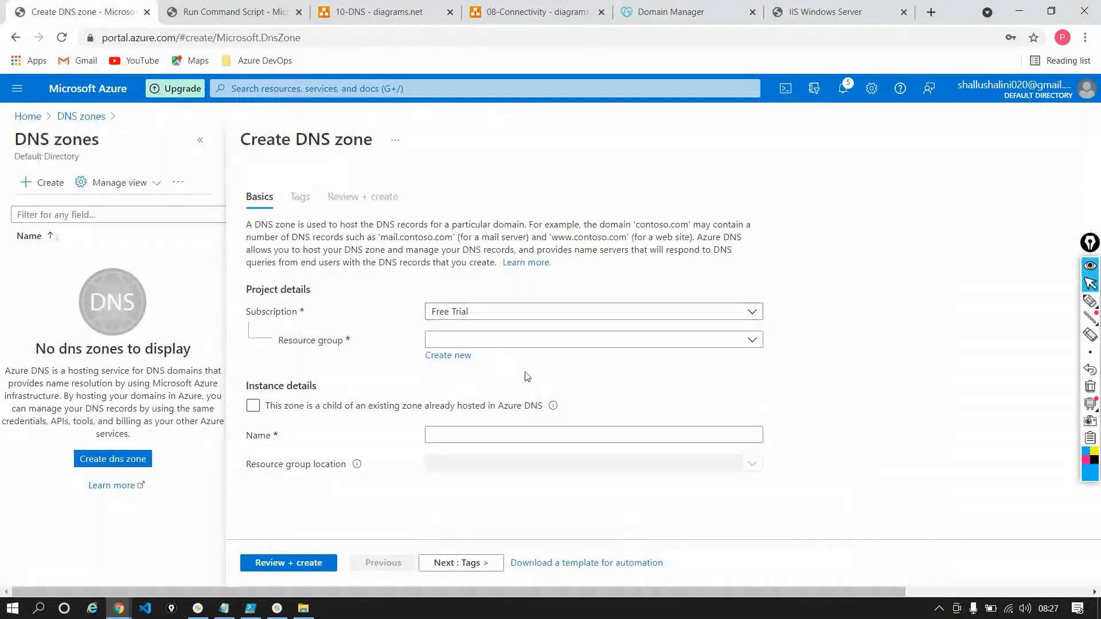
left_click(201, 140)
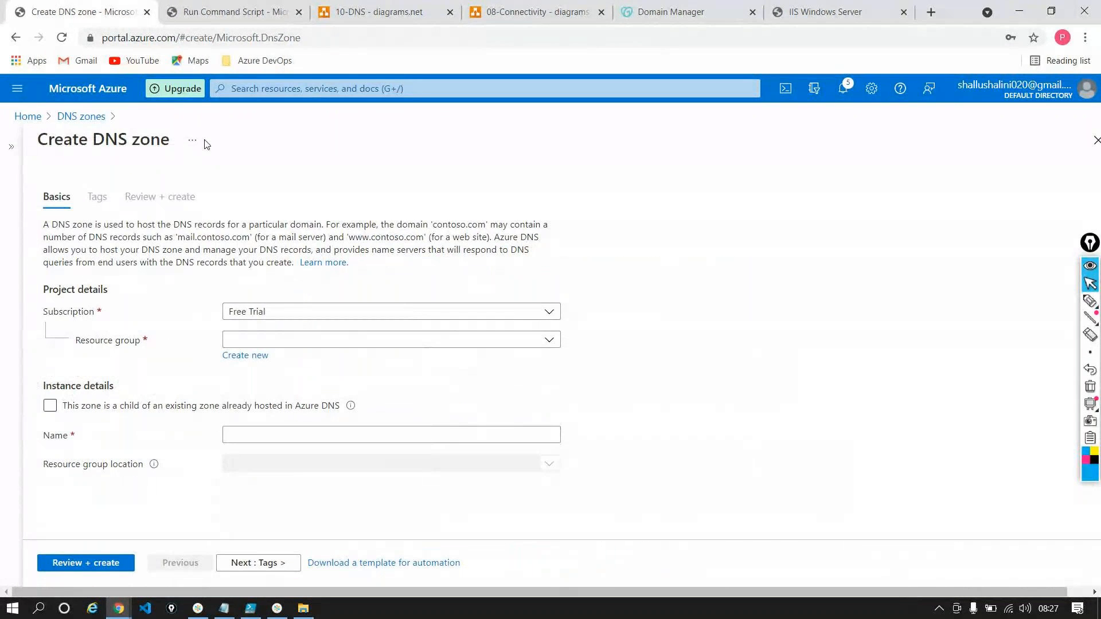
left_click(686, 13)
scroll(649, 353, "down", 5)
scroll(647, 359, "up", 7)
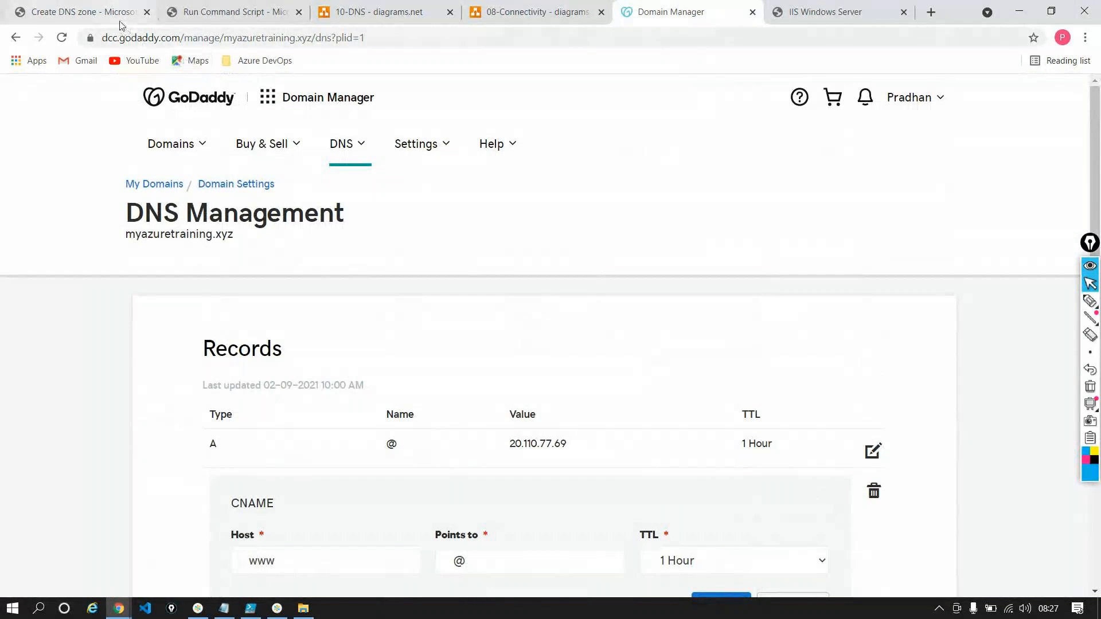
left_click(86, 13)
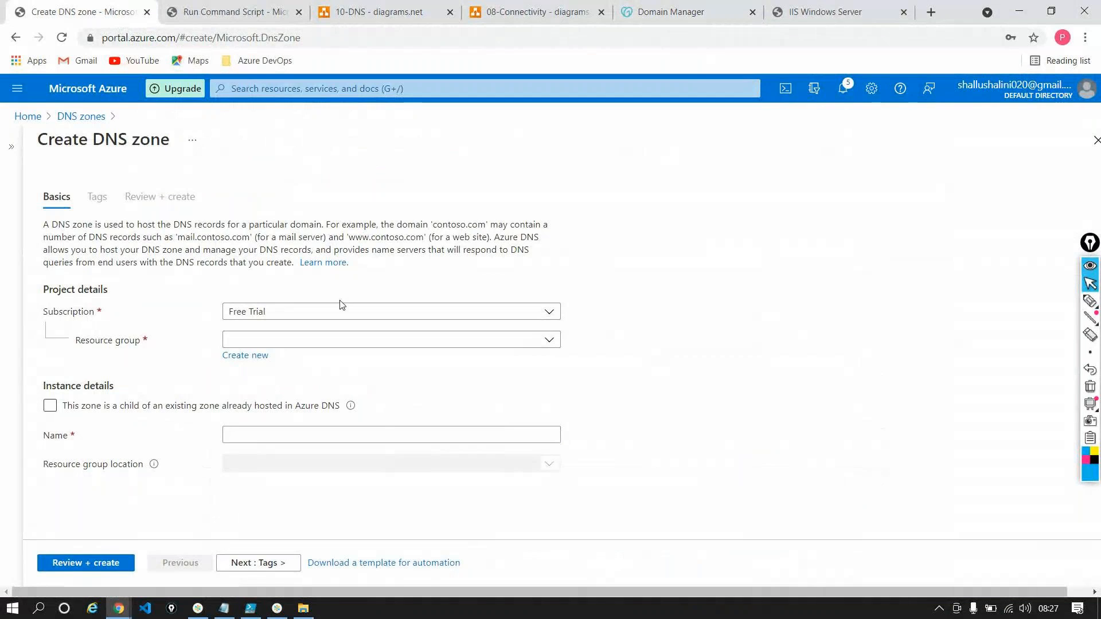
left_click(420, 344)
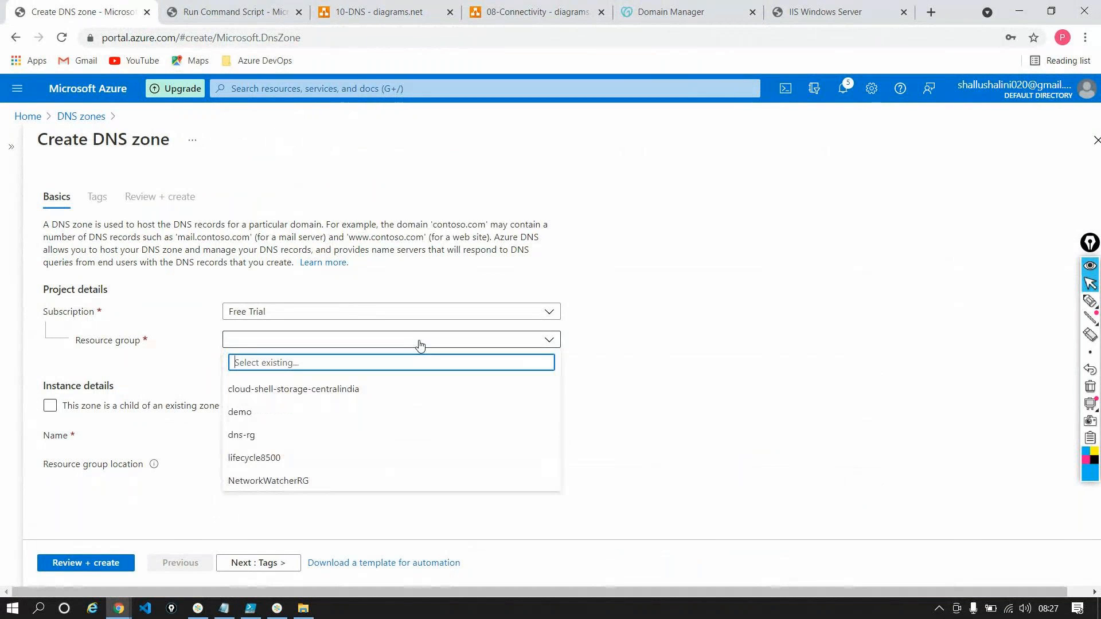
left_click(282, 434)
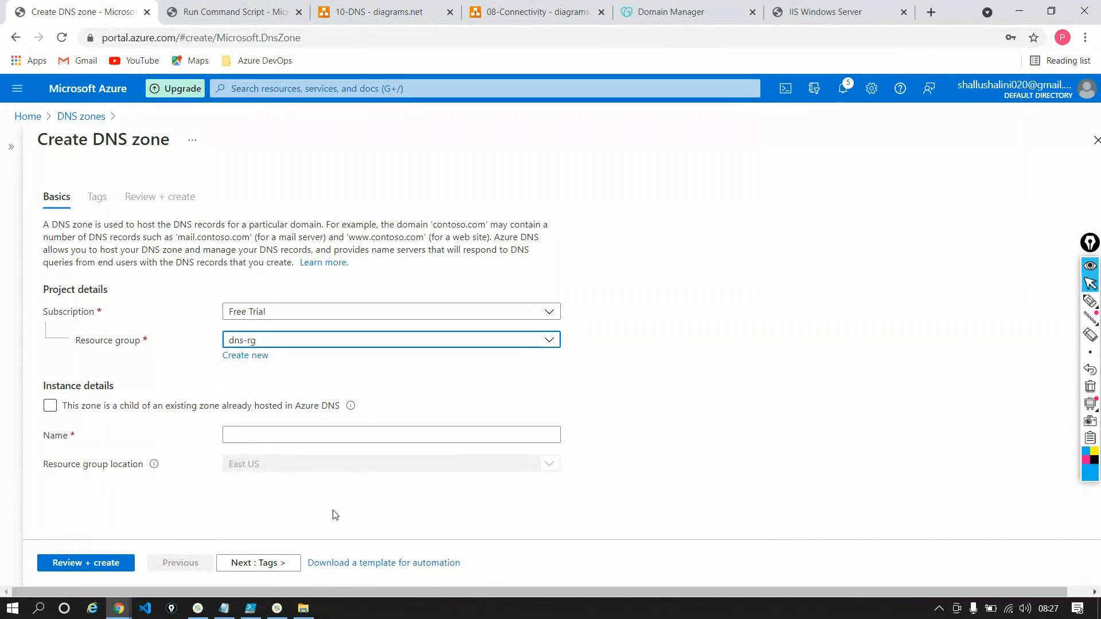
left_click(289, 439)
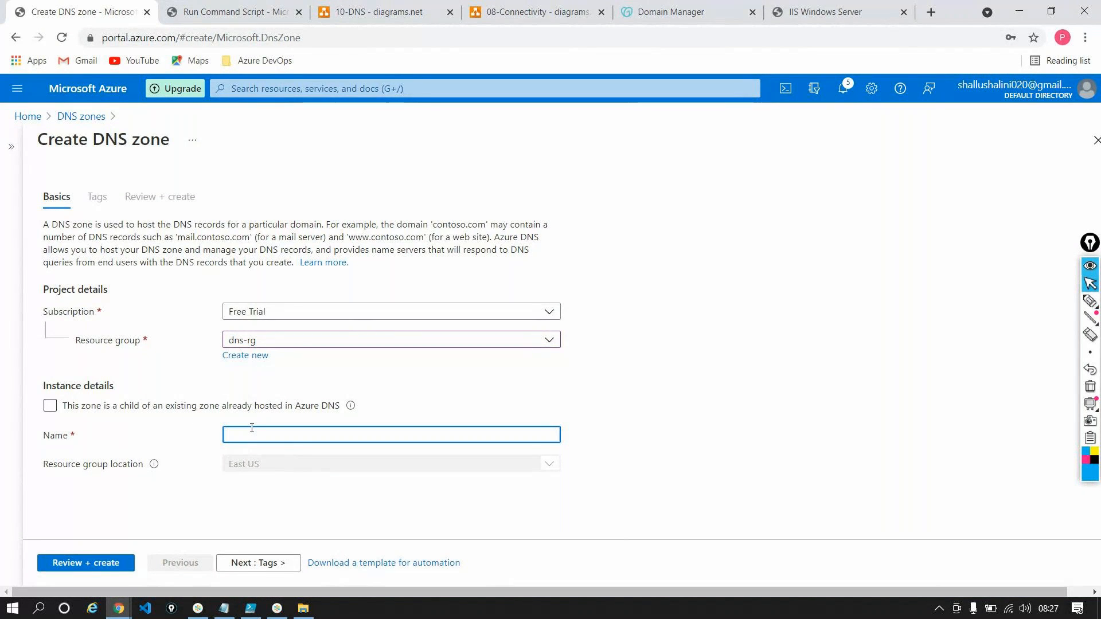
type("randon")
key("BackSpace")
key("BackSpace")
key("BackSpace")
key("BackSpace")
key("BackSpace")
key("BackSpace")
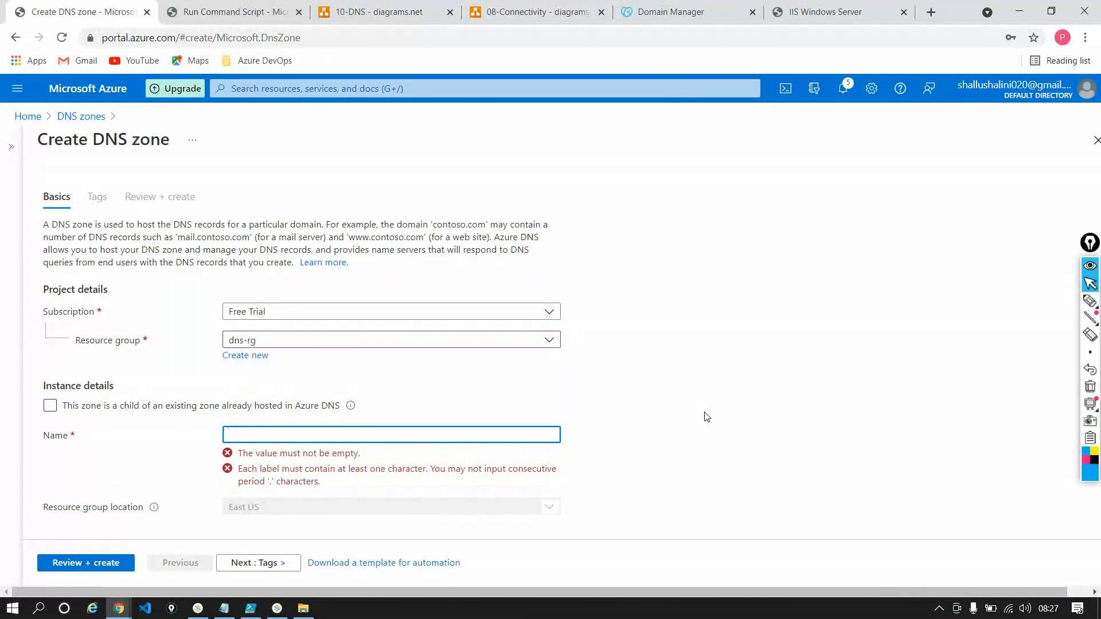
Copy the domain name myazuretraining.xyz from the GoDaddy page and use it as the DNS zone's name
left_click(665, 13)
left_click_drag(126, 234, 241, 238)
key("ctrl+c")
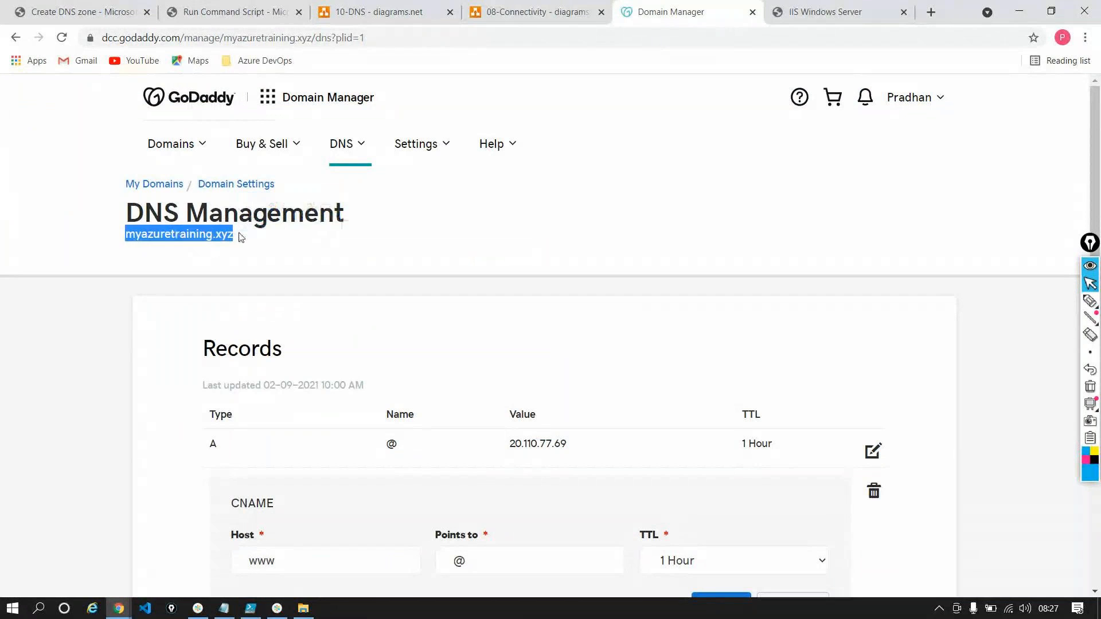
left_click(83, 12)
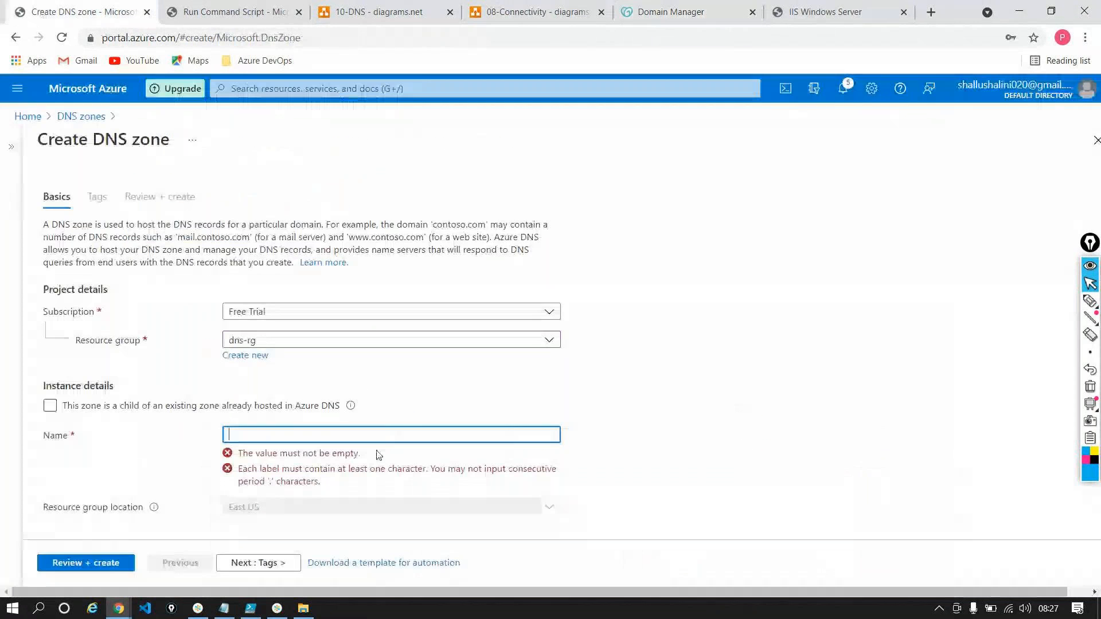
key("ctrl+v")
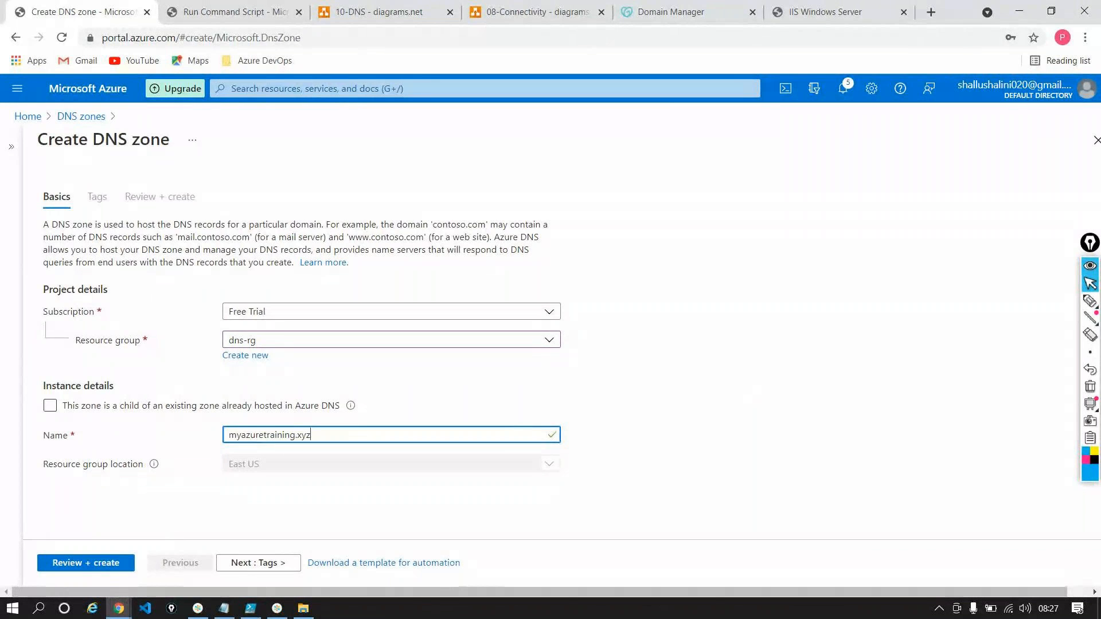
Review and create the DNS zone, and open the deployed resource
left_click(83, 563)
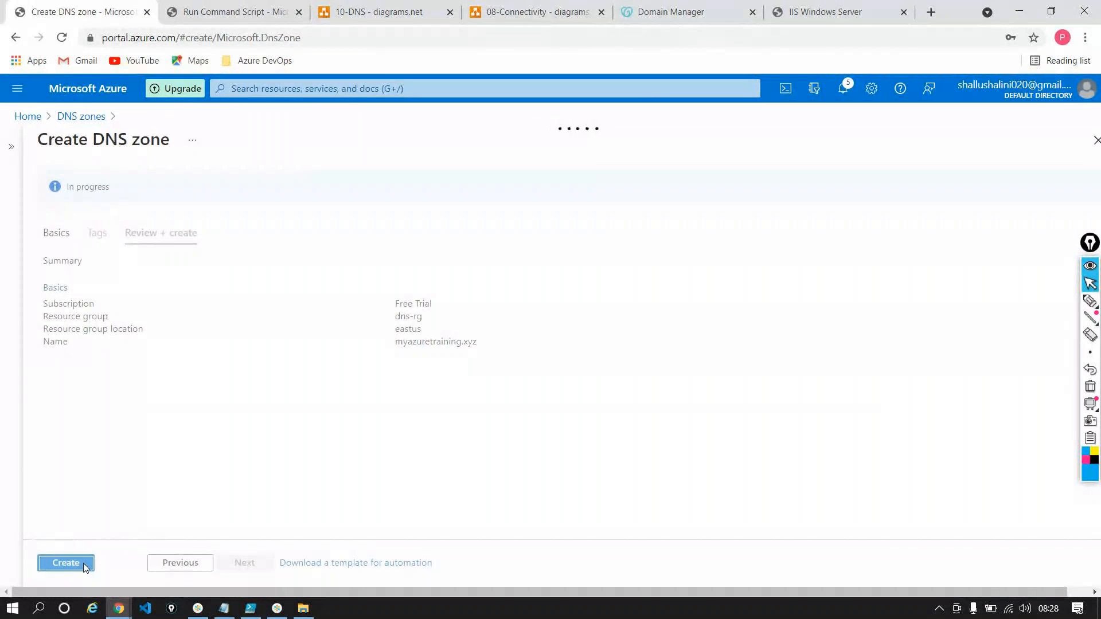
left_click(83, 565)
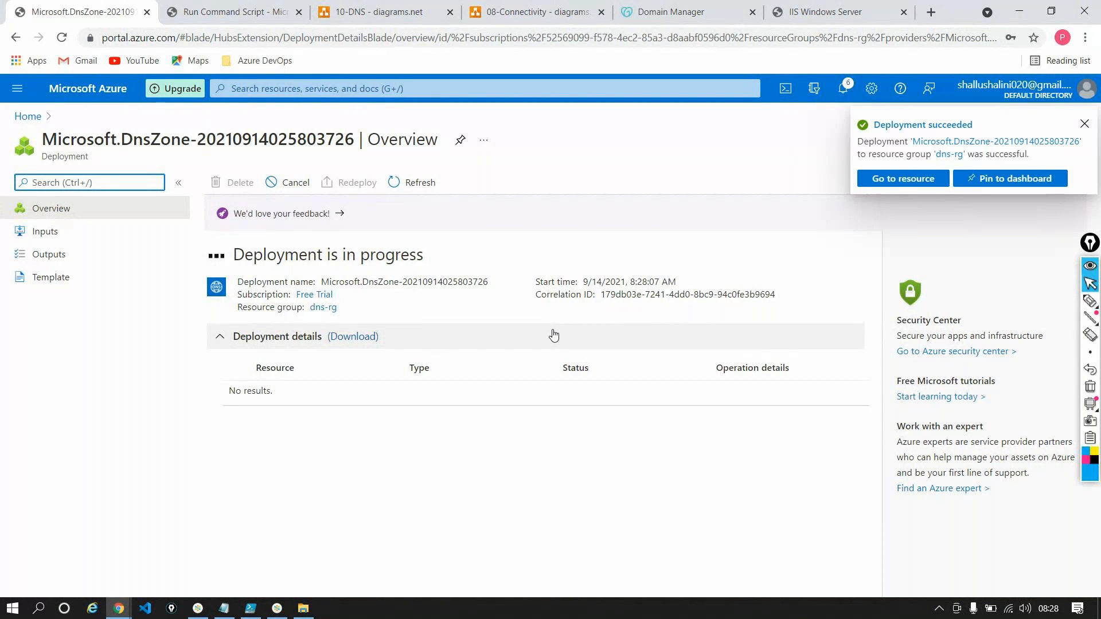
left_click(903, 179)
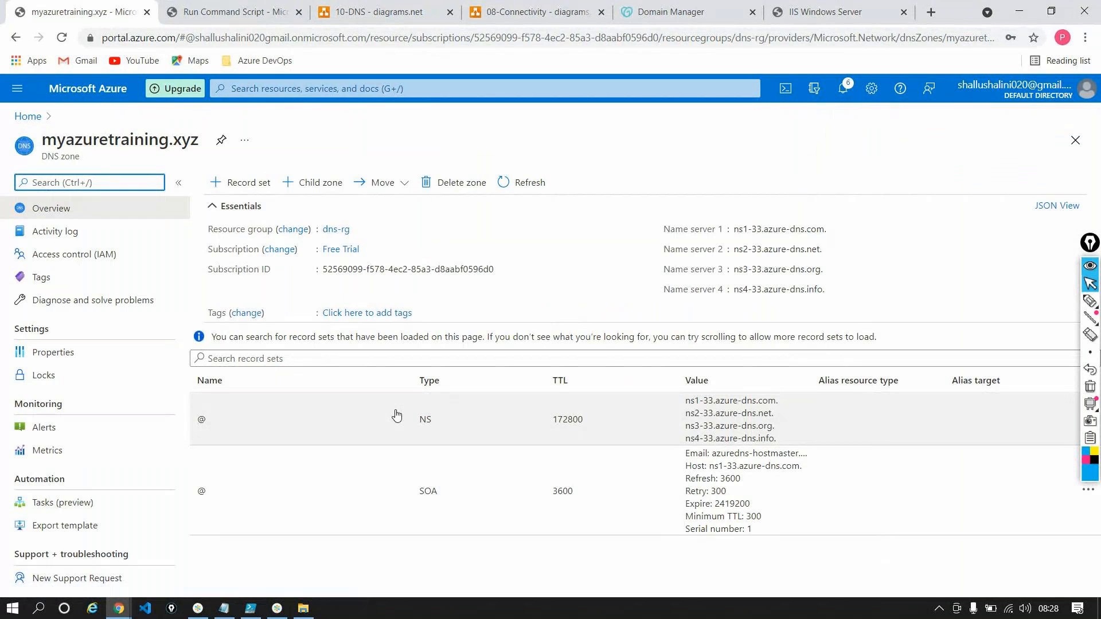
Switch to the 10-DNS diagram and review its Public DNS page
left_click(371, 11)
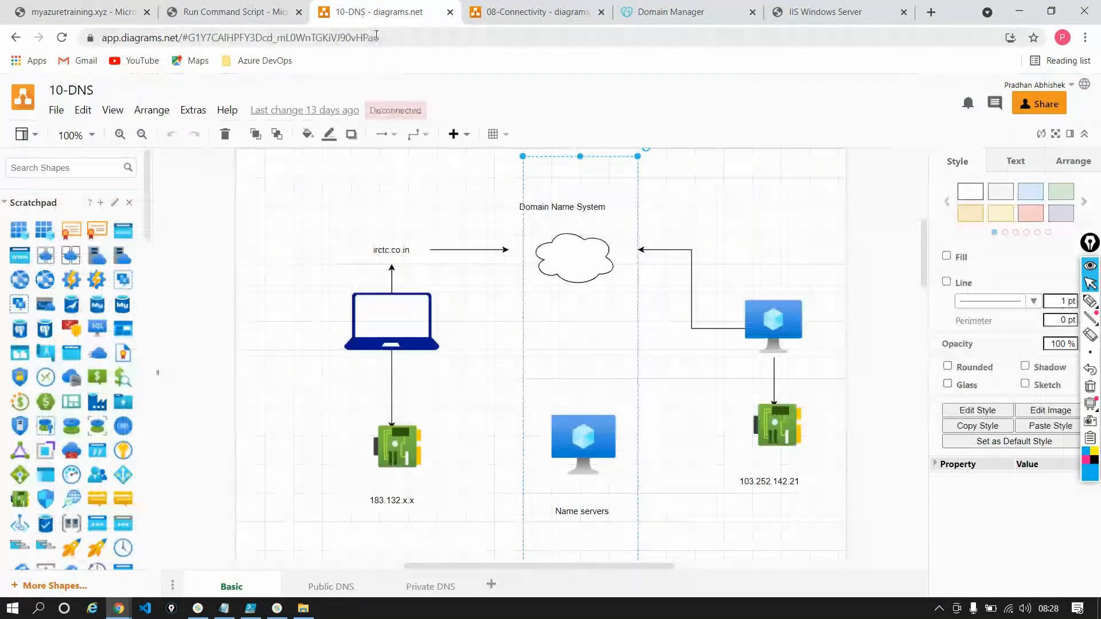
left_click(340, 585)
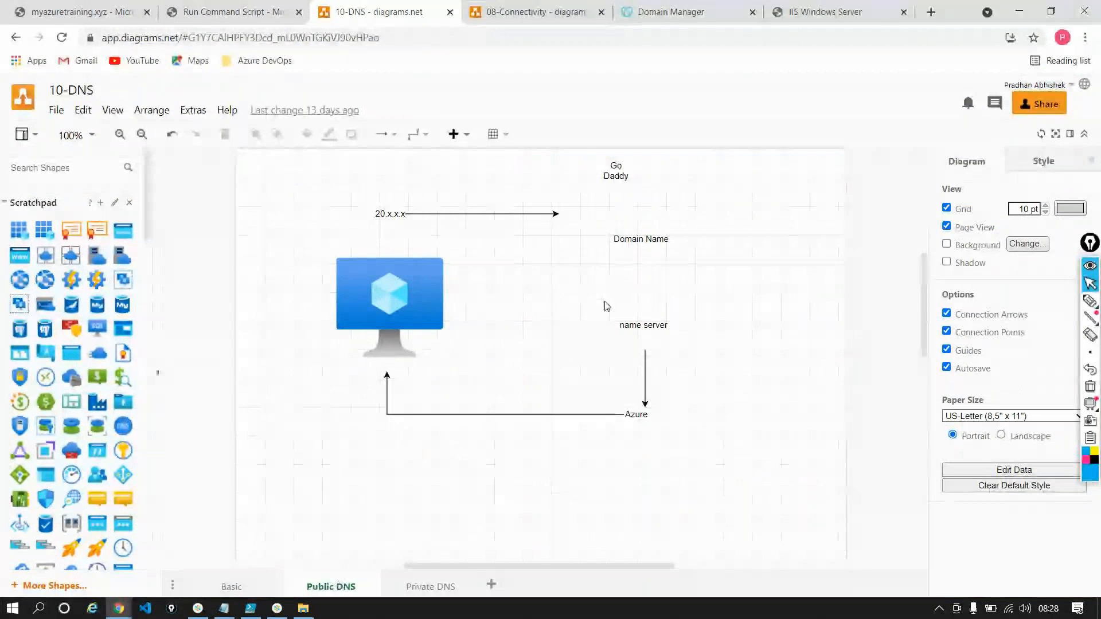
scroll(608, 307, "down", 1)
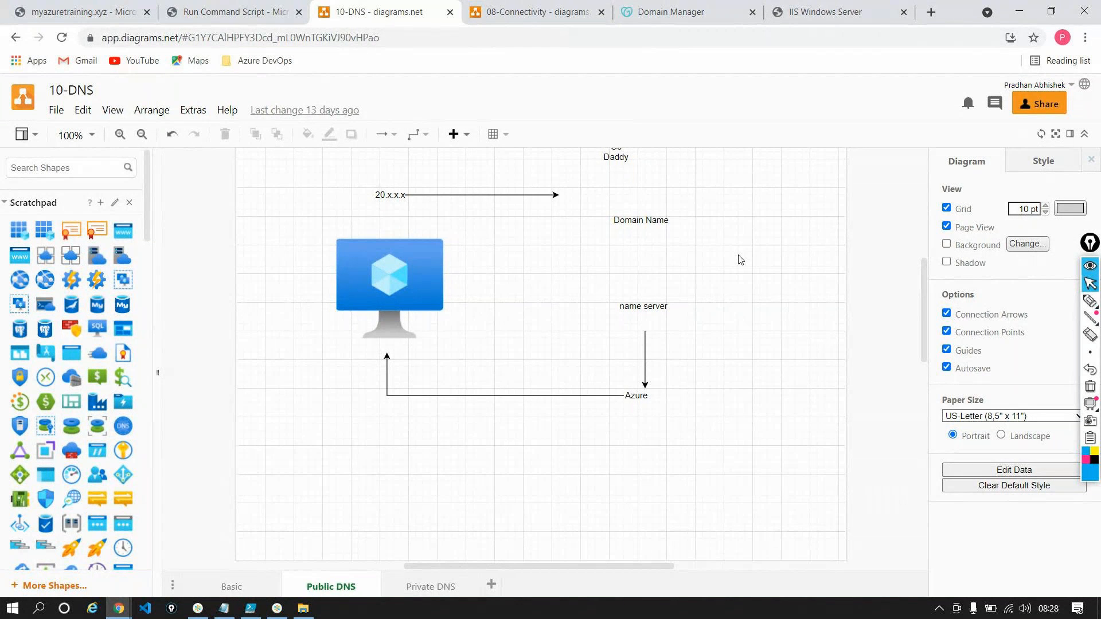
Switch to the Azure DNS zone and start a new record set named www of type A – Alias record to IPv4 address
left_click(80, 11)
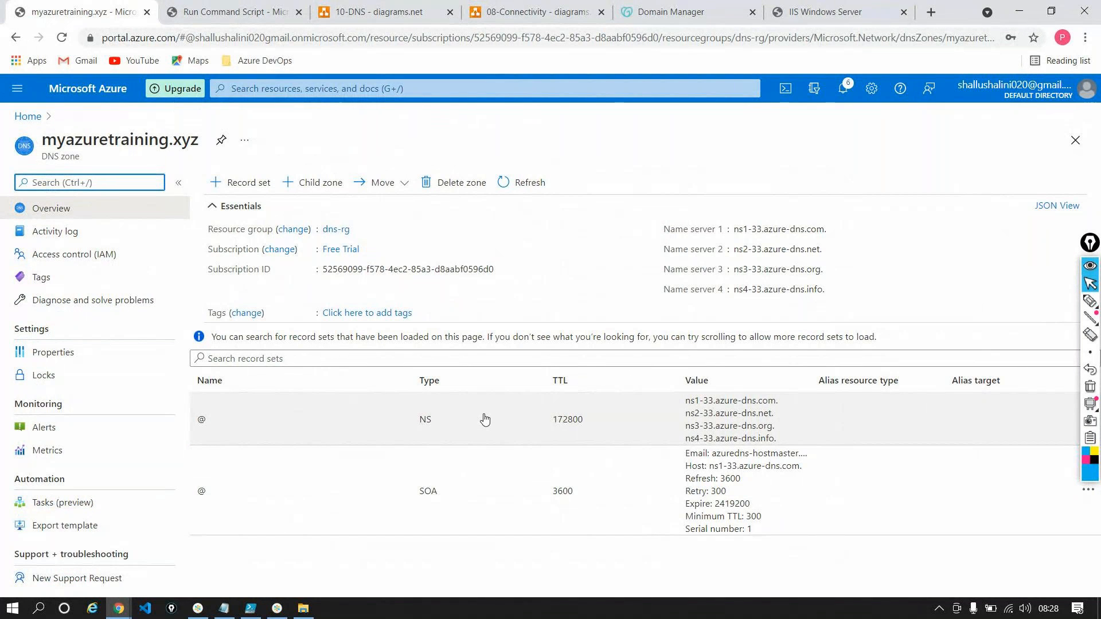
triple_click(98, 137)
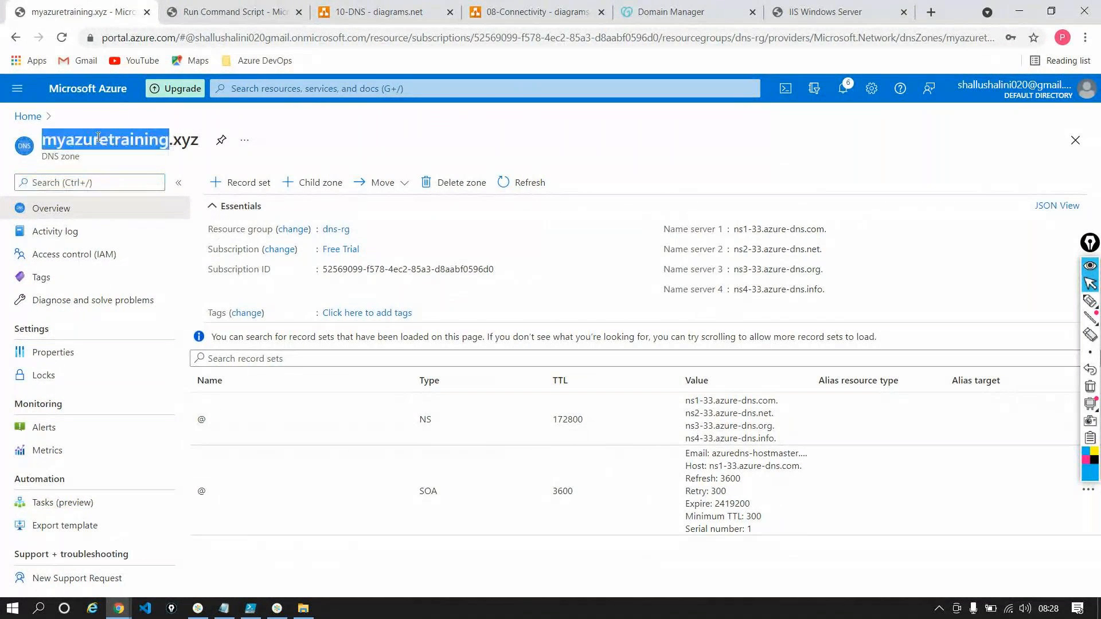
left_click(98, 137)
left_click(230, 186)
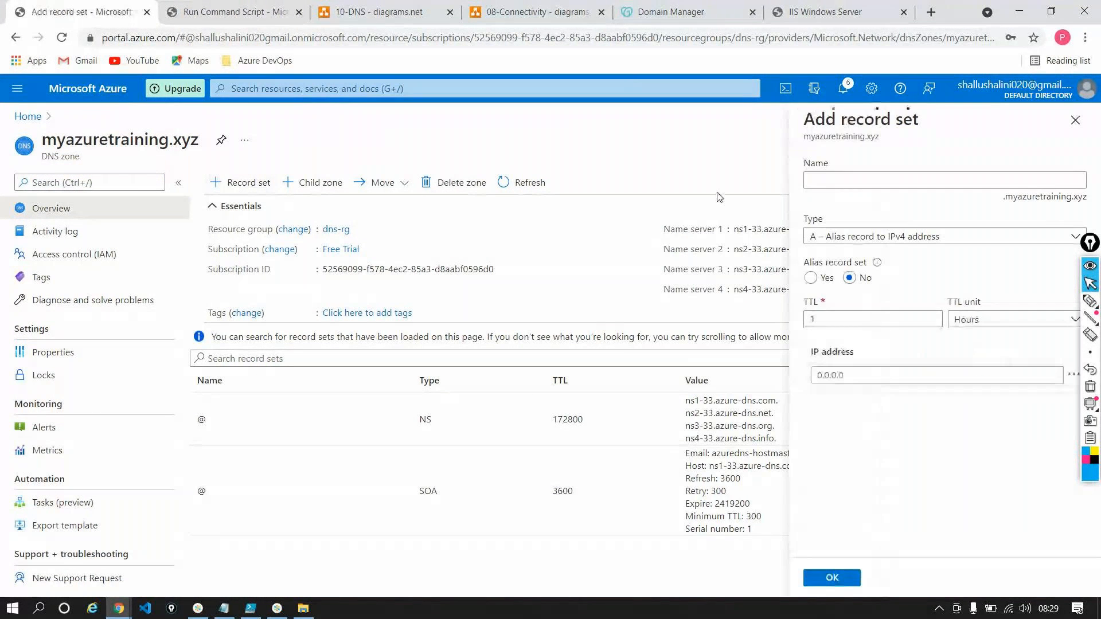
left_click(949, 182)
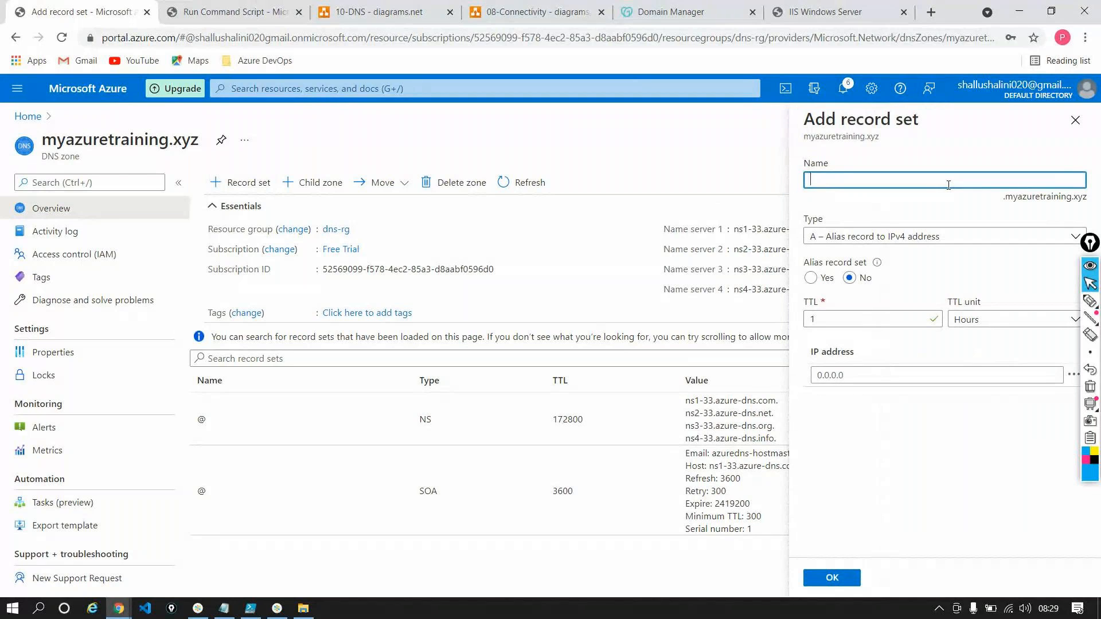
type("www")
left_click(858, 375)
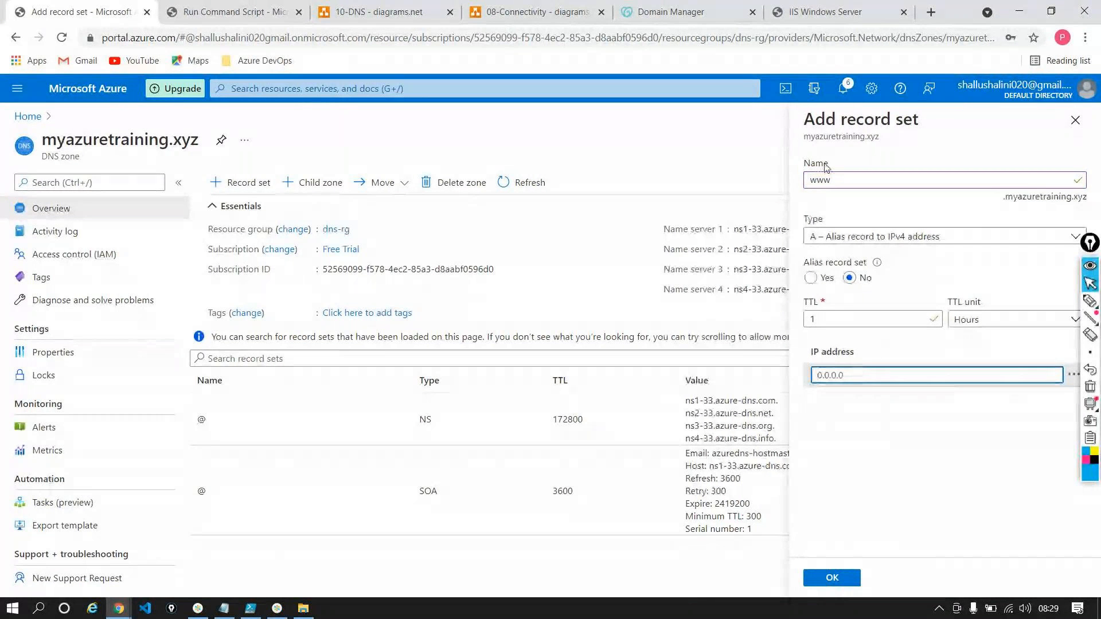
left_click(878, 236)
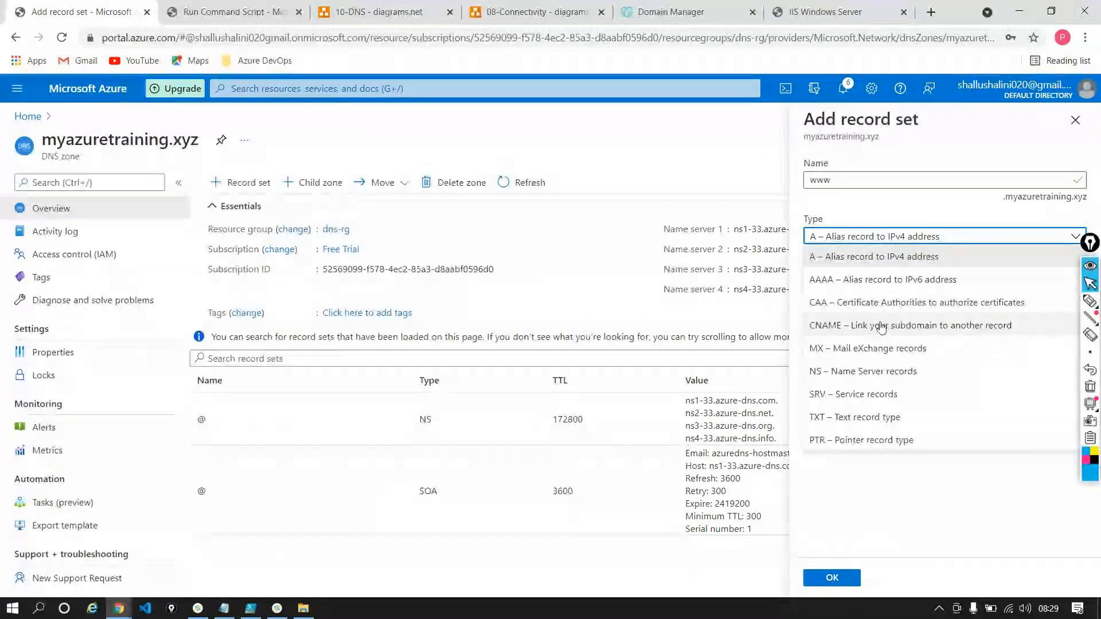
left_click(869, 258)
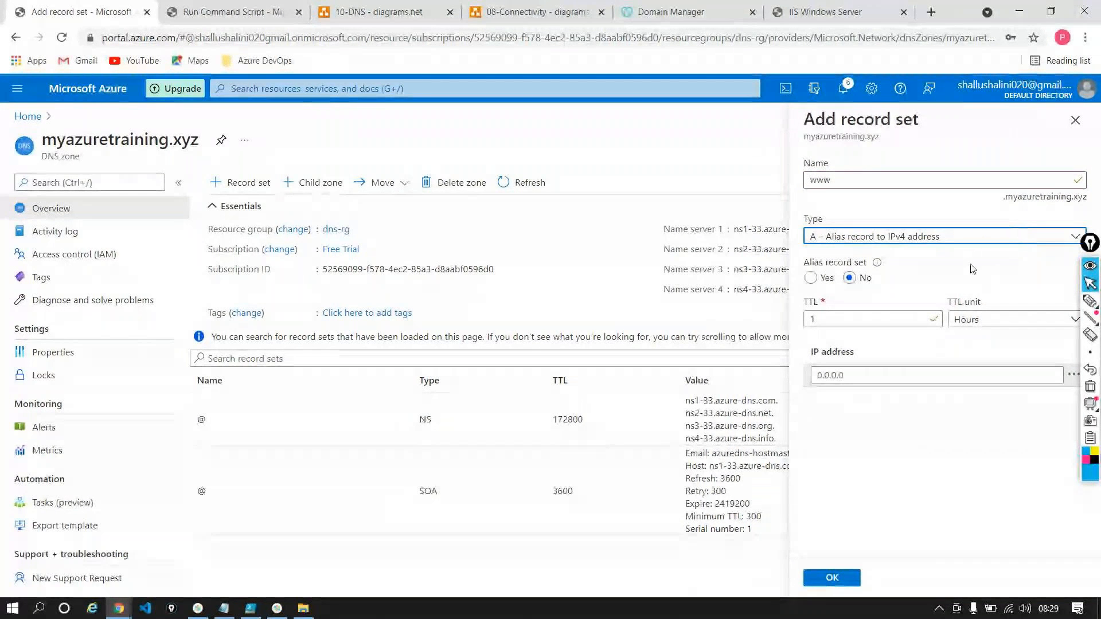
Copy vm-1's public IP address 20.110.124.239 into the www record set's IP address and create the record
left_click(256, 23)
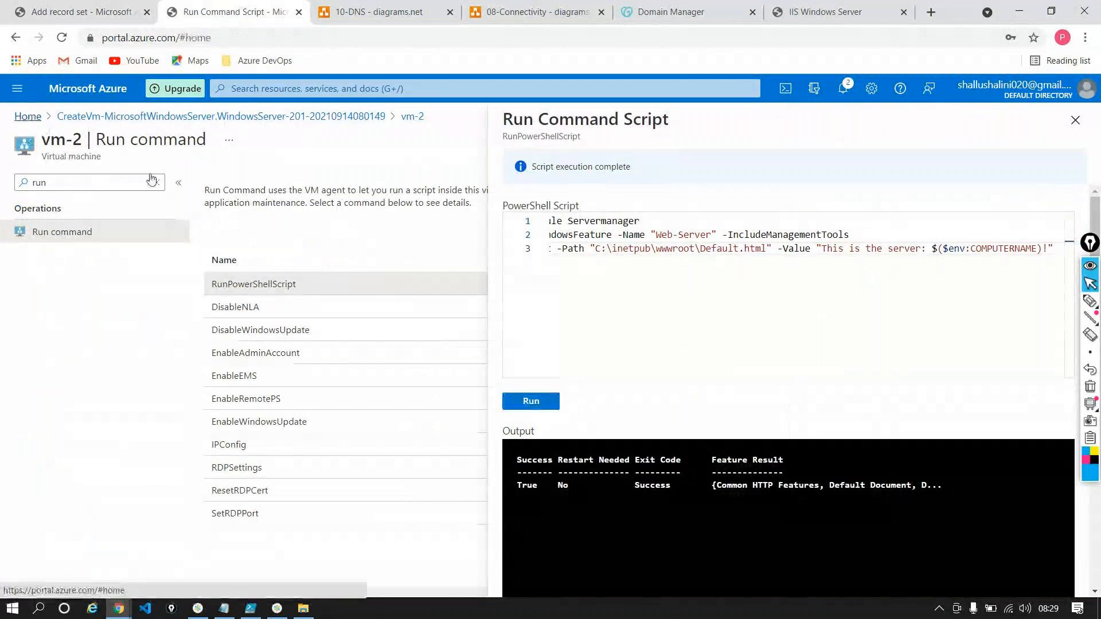
left_click(26, 116)
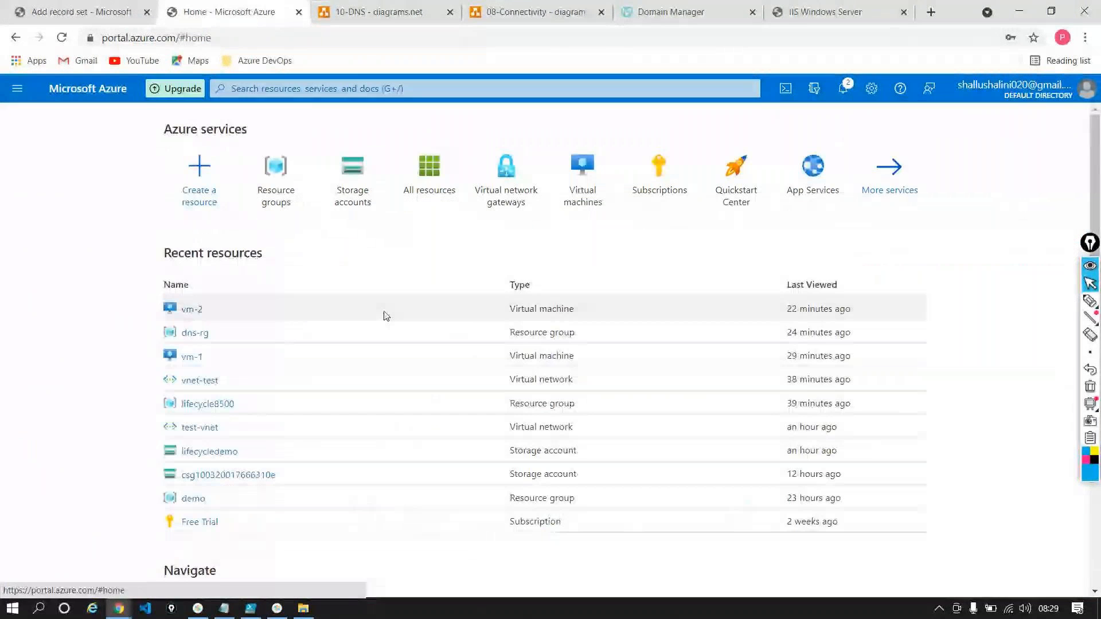
left_click(187, 355)
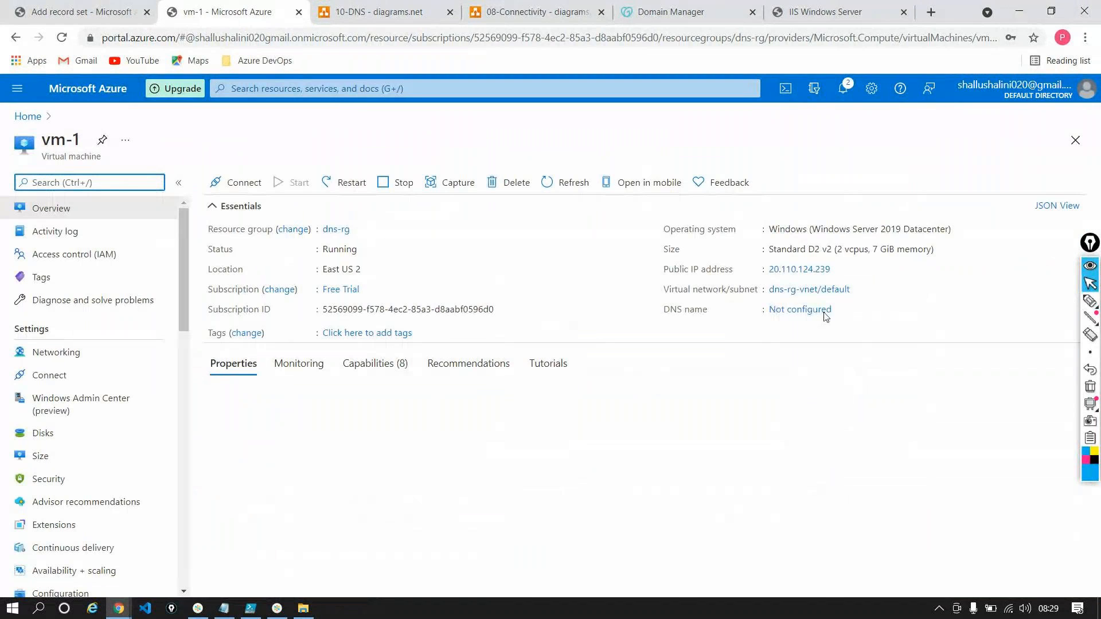
left_click(834, 270)
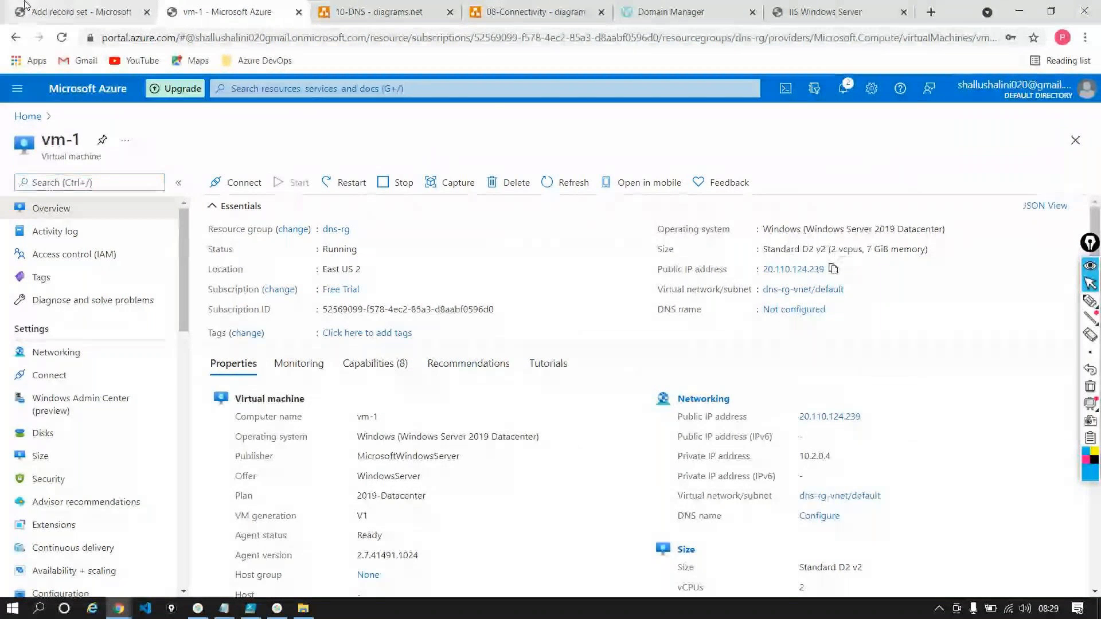
key("ctrl+1")
left_click(861, 377)
key("ctrl+v")
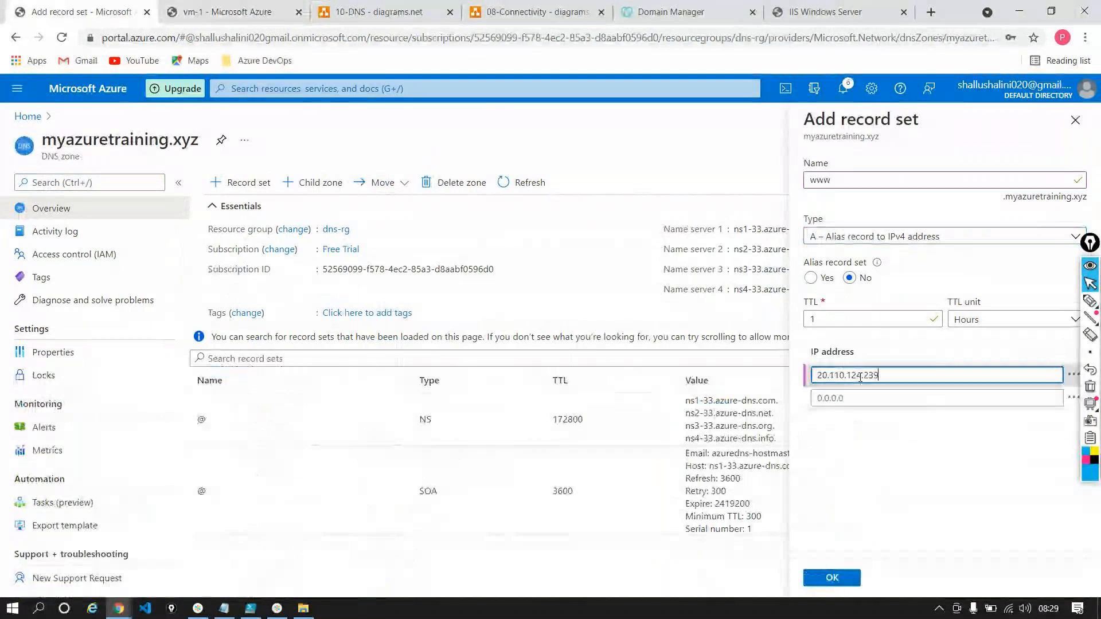
left_click(837, 577)
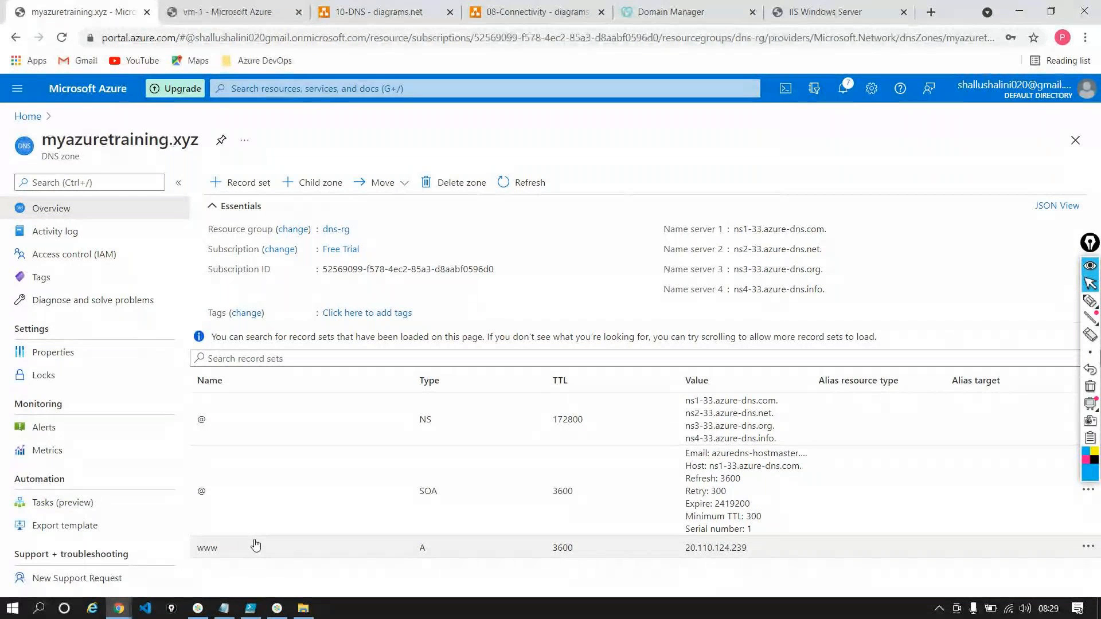
Review the IP address of the www record and the name server values of the zone's NS record
left_click_drag(686, 550, 754, 551)
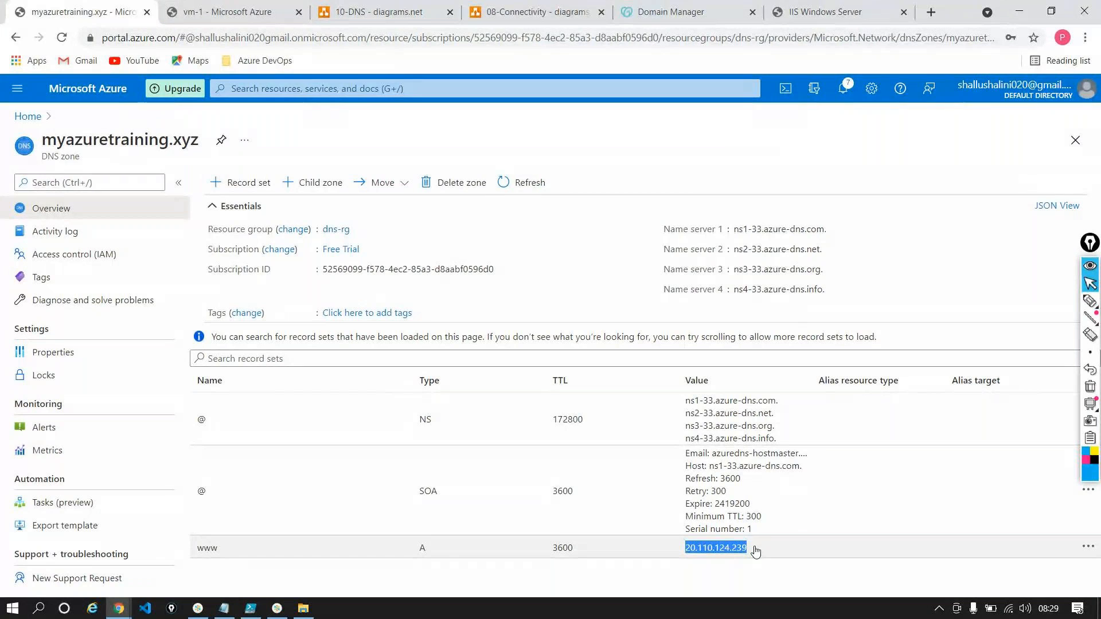
left_click_drag(787, 453, 677, 411)
left_click_drag(787, 441, 687, 406)
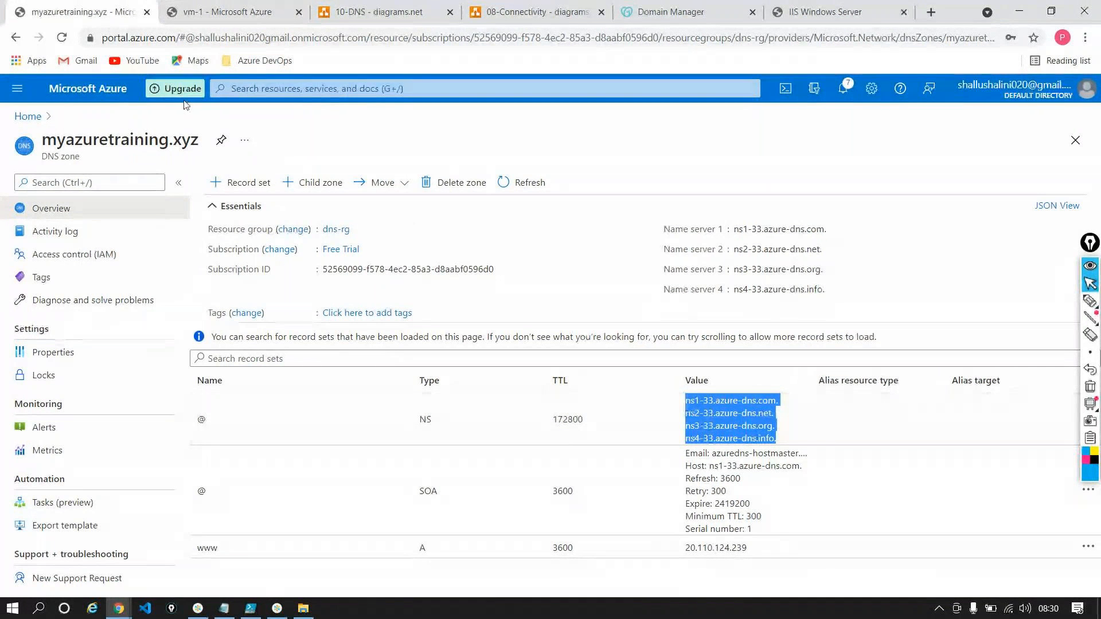
Test the zone's domain name myazuretraining.xyz in the IIS page's browser tab and select the www address for copying
left_click_drag(42, 140, 205, 140)
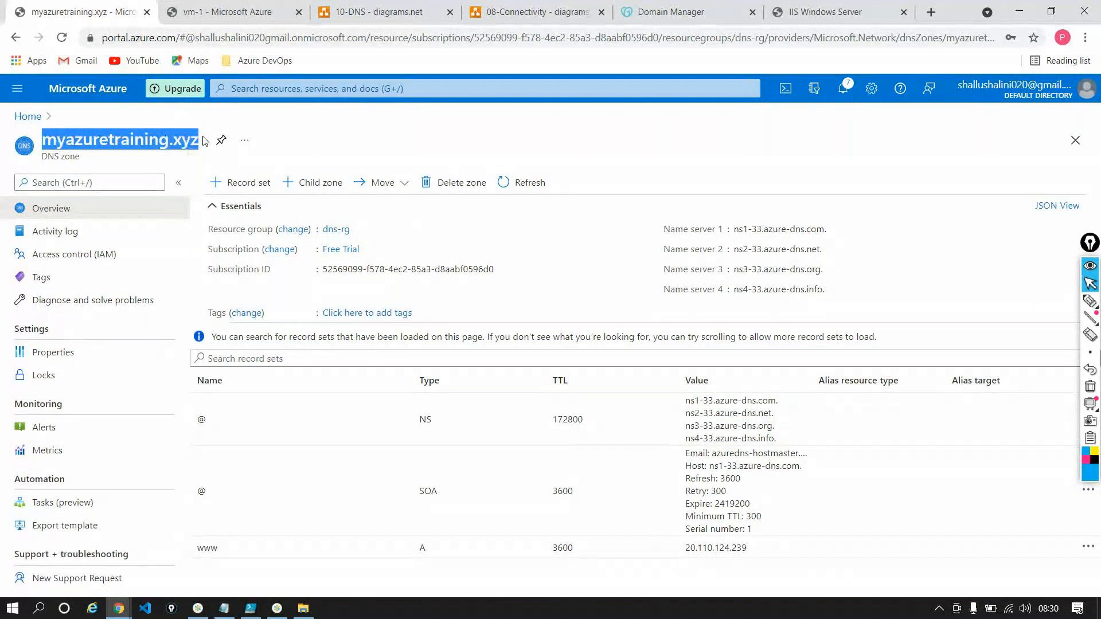
left_click(891, 7)
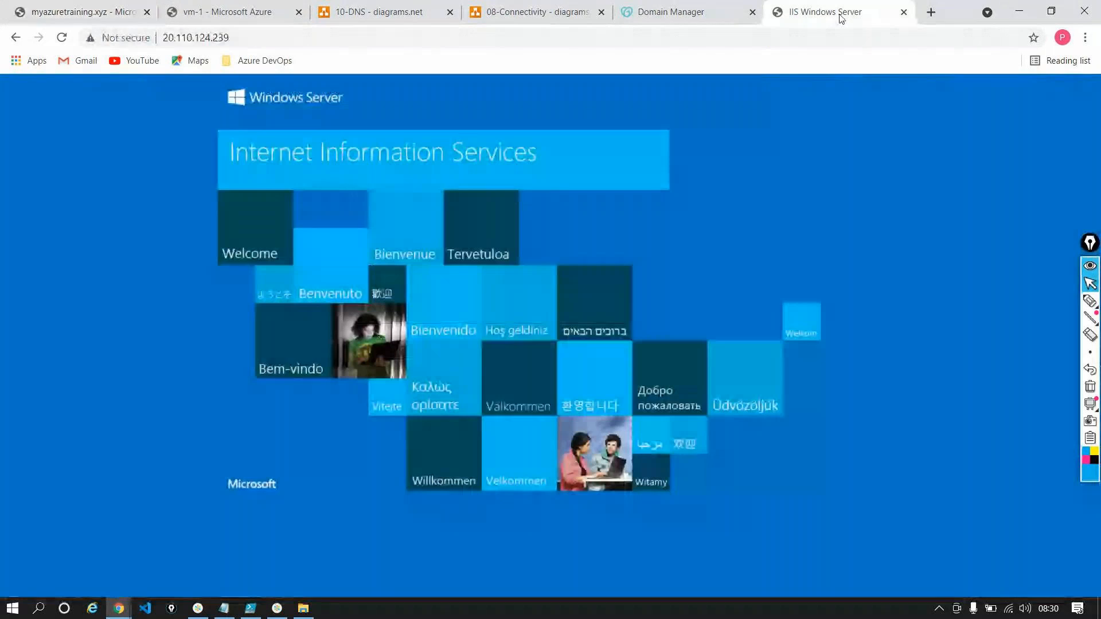
left_click(773, 33)
key("ctrl+v")
key("Return")
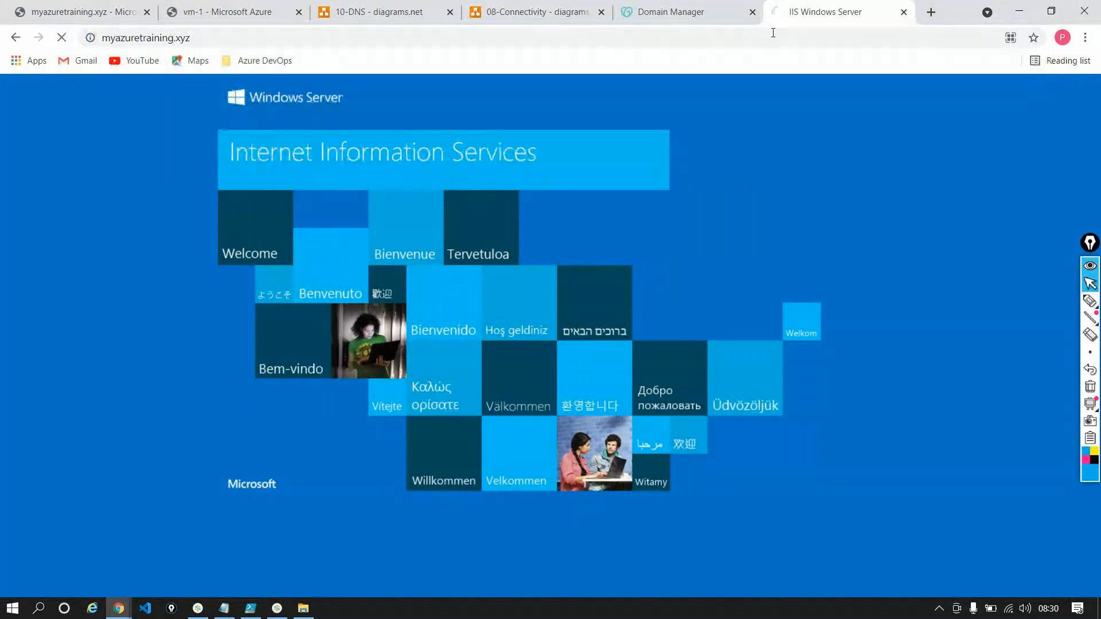
left_click(226, 39)
double_click(297, 38)
left_click(297, 38)
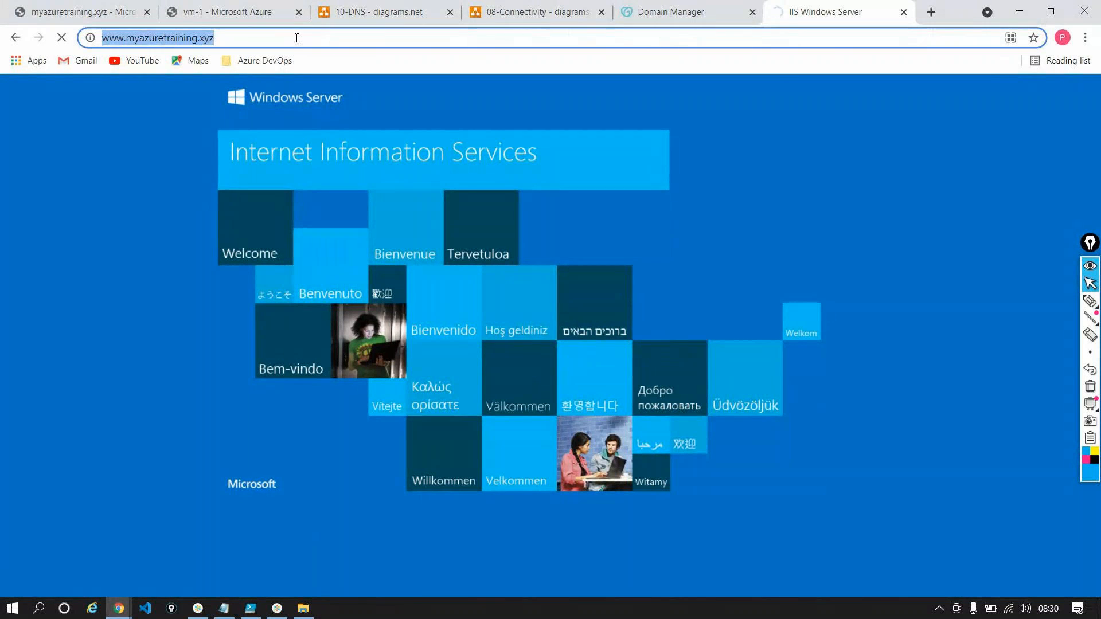
left_click(250, 610)
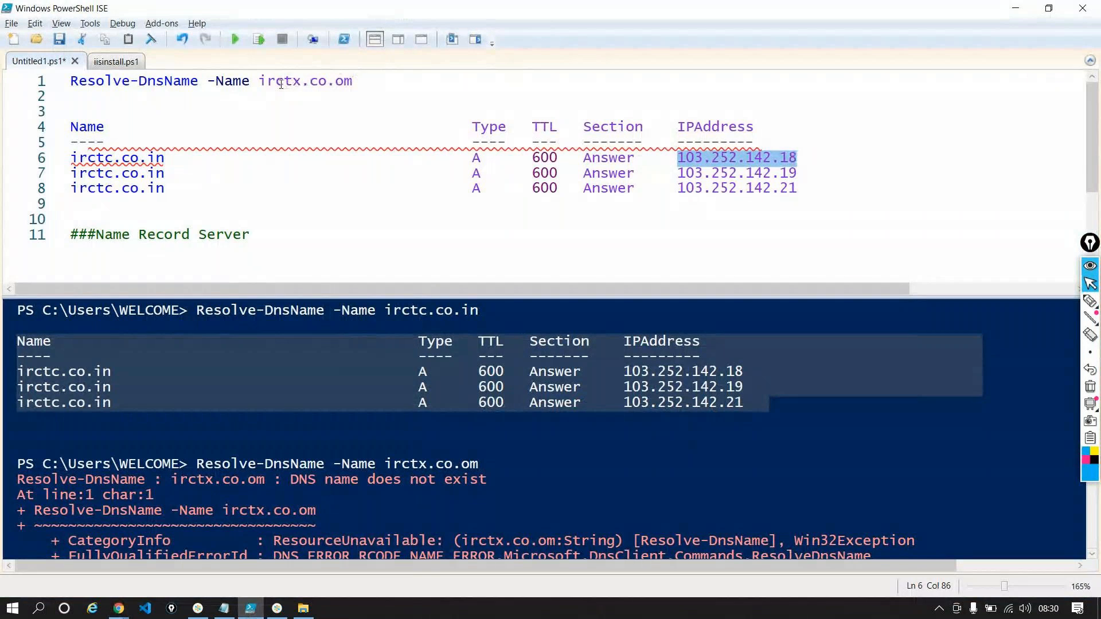
left_click_drag(261, 80, 353, 81)
key("ctrl+v")
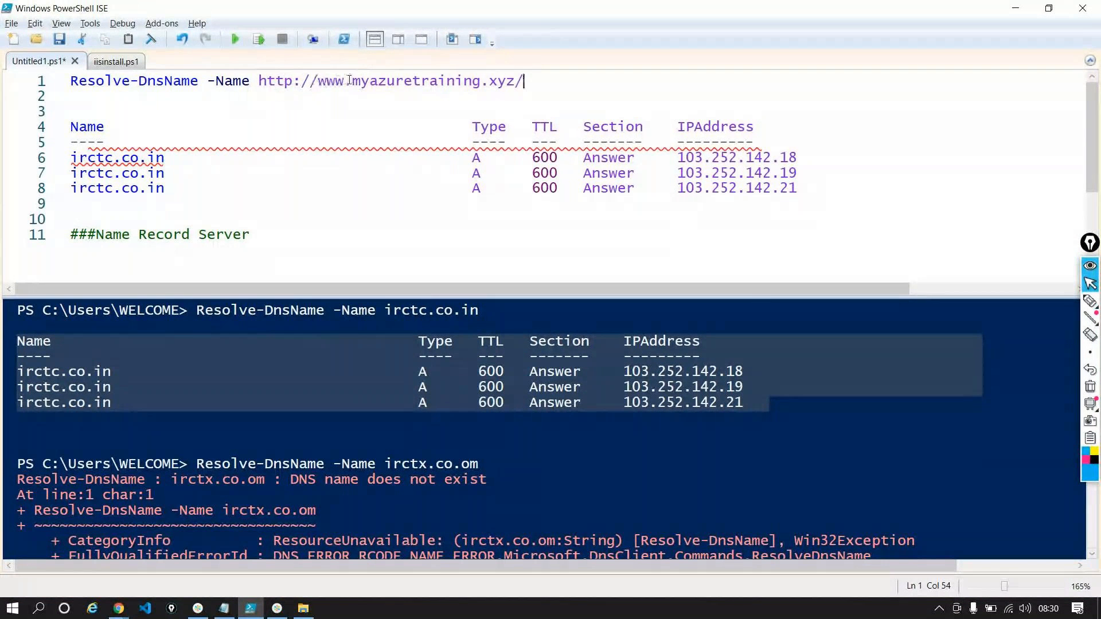
left_click_drag(352, 81, 251, 80)
key("Delete")
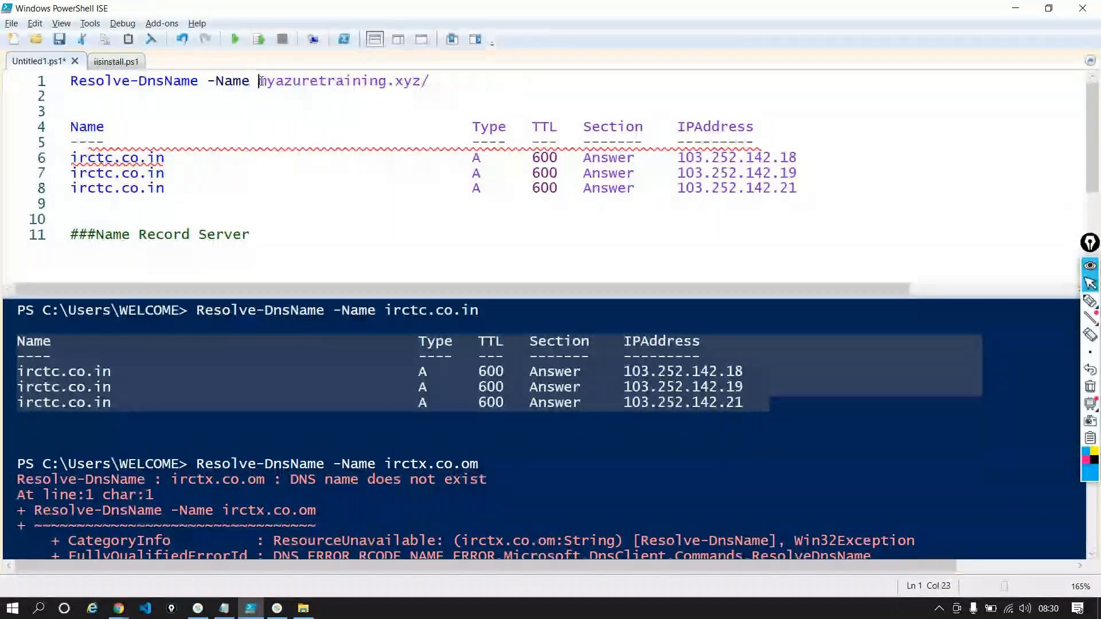
key("End")
key("BackSpace")
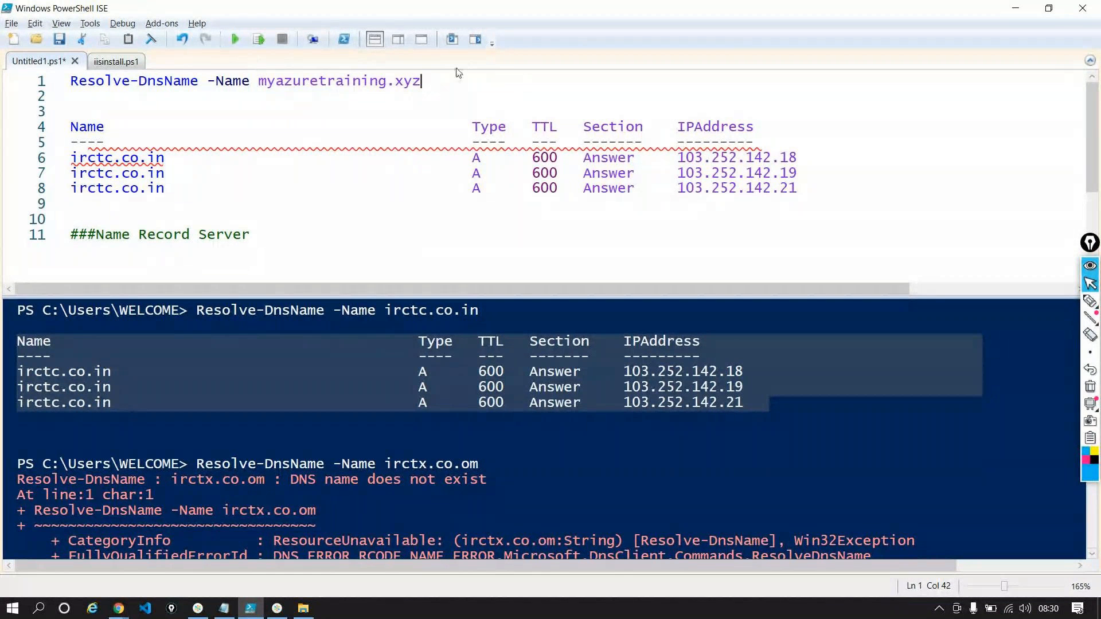
left_click(271, 39)
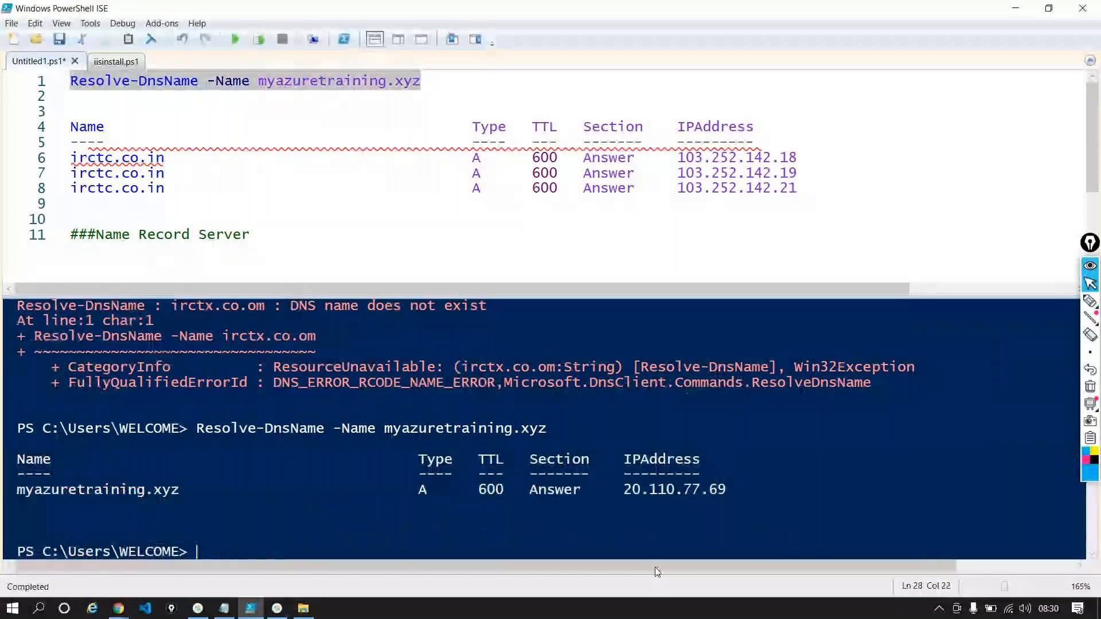
Examine the IP address resolved for myazuretraining.xyz and reload the site in the browser
left_click_drag(746, 490, 624, 487)
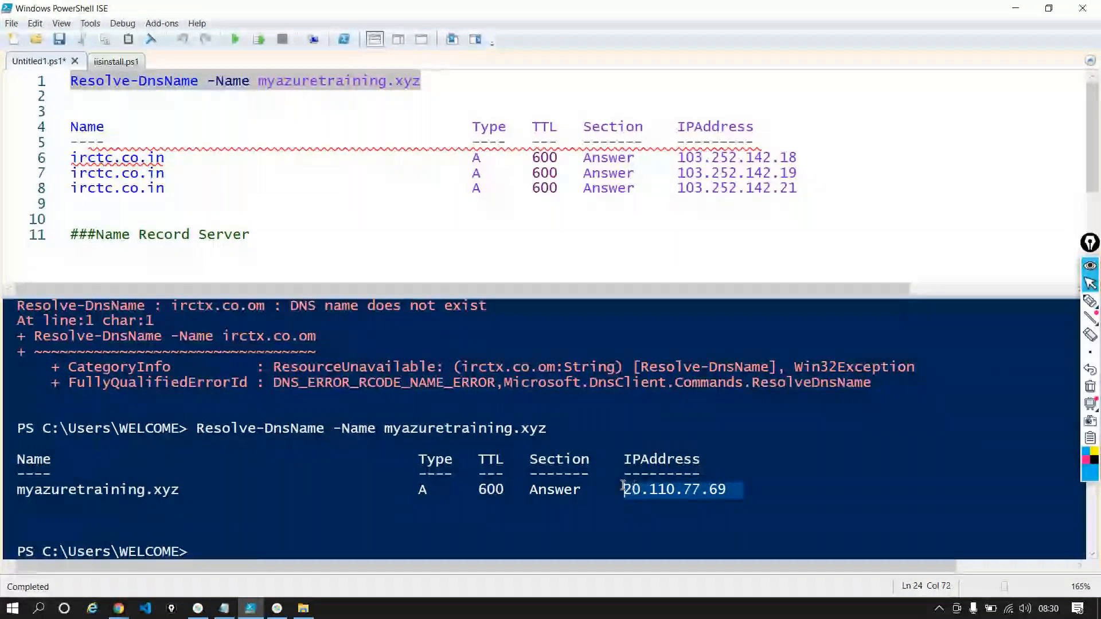
key("alt+Tab")
key("F5")
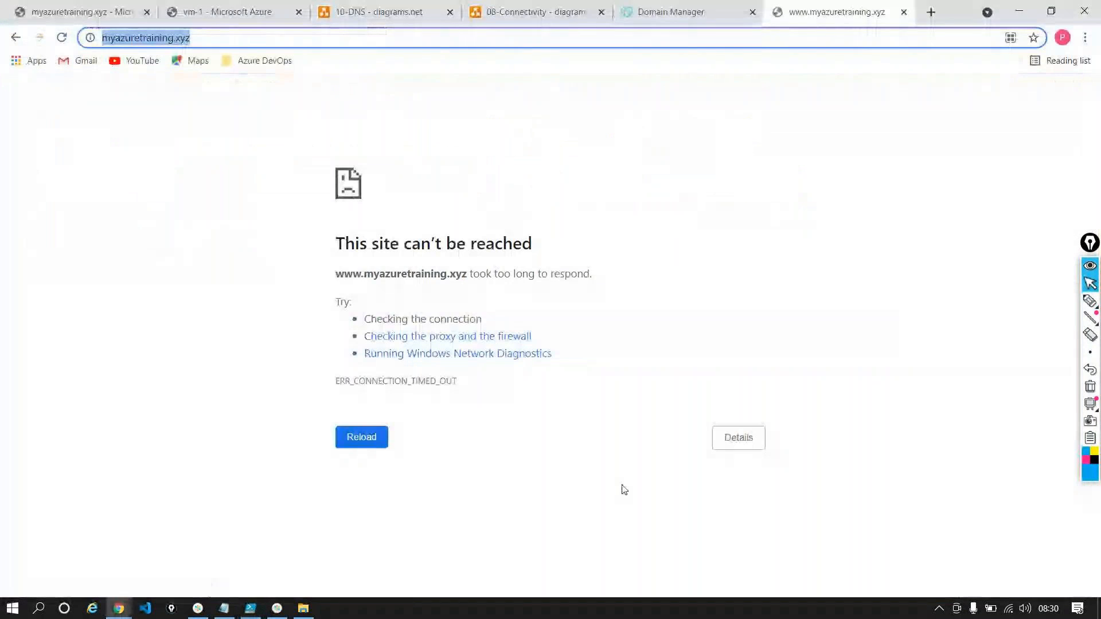
key("alt+Tab")
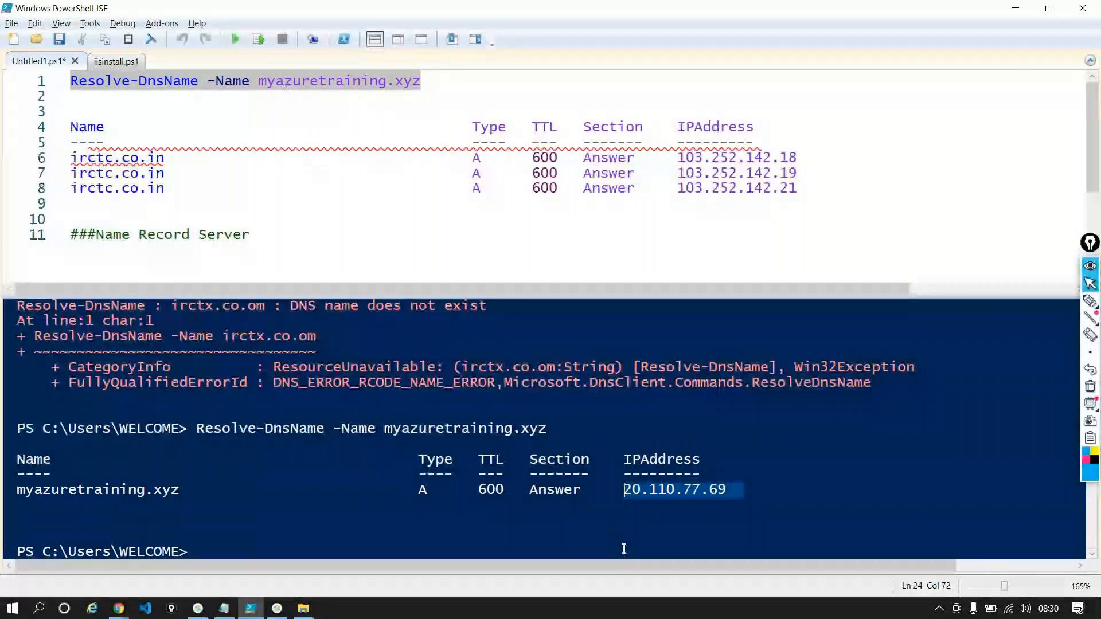
left_click(652, 510)
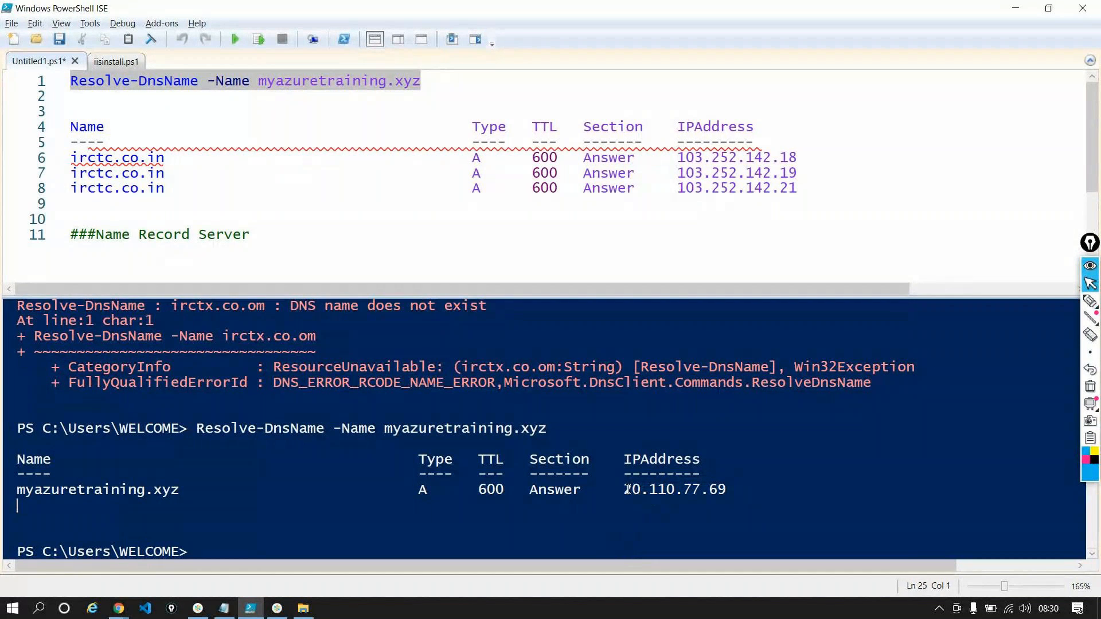
left_click_drag(625, 489, 728, 487)
key("alt+Tab")
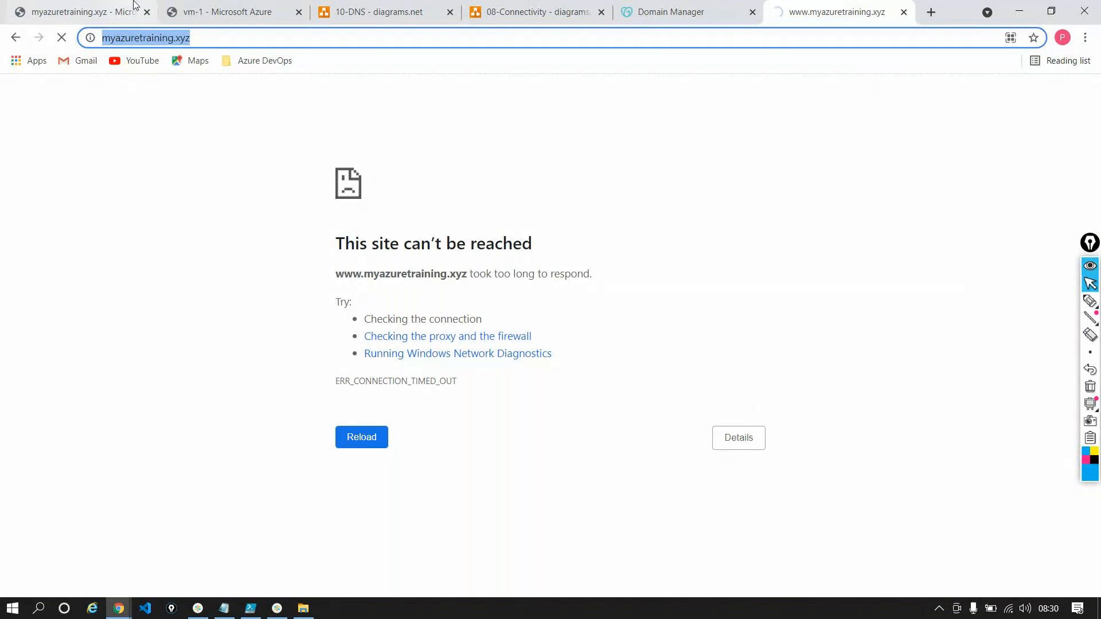
Compare the Azure zone's name servers with the refreshed GoDaddy DNS records and Nameservers list
left_click(107, 12)
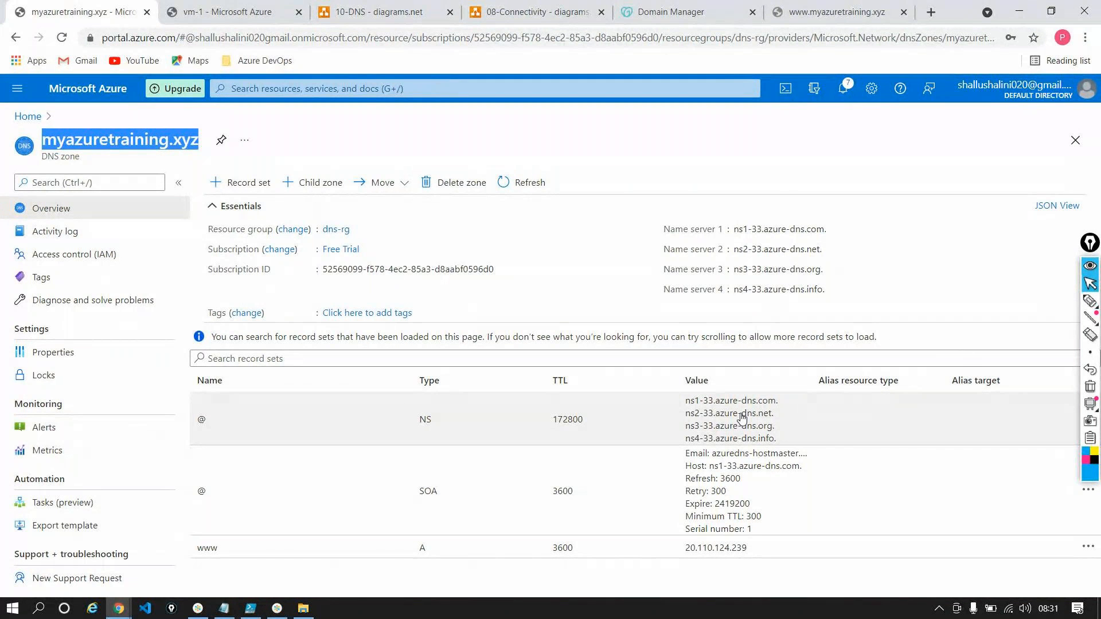
left_click(709, 12)
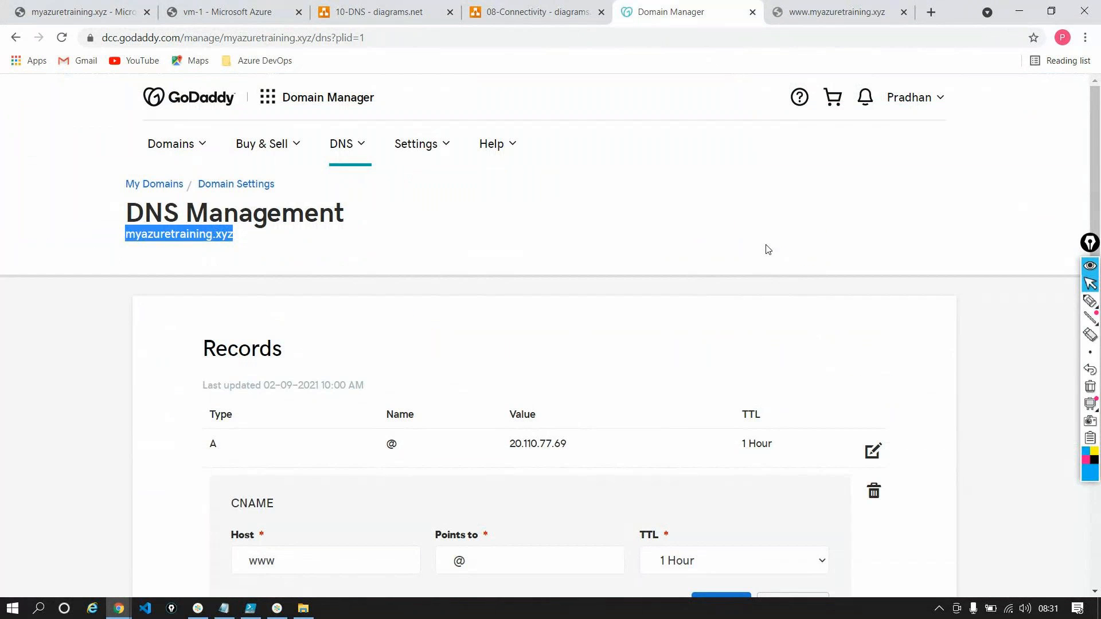
left_click(62, 37)
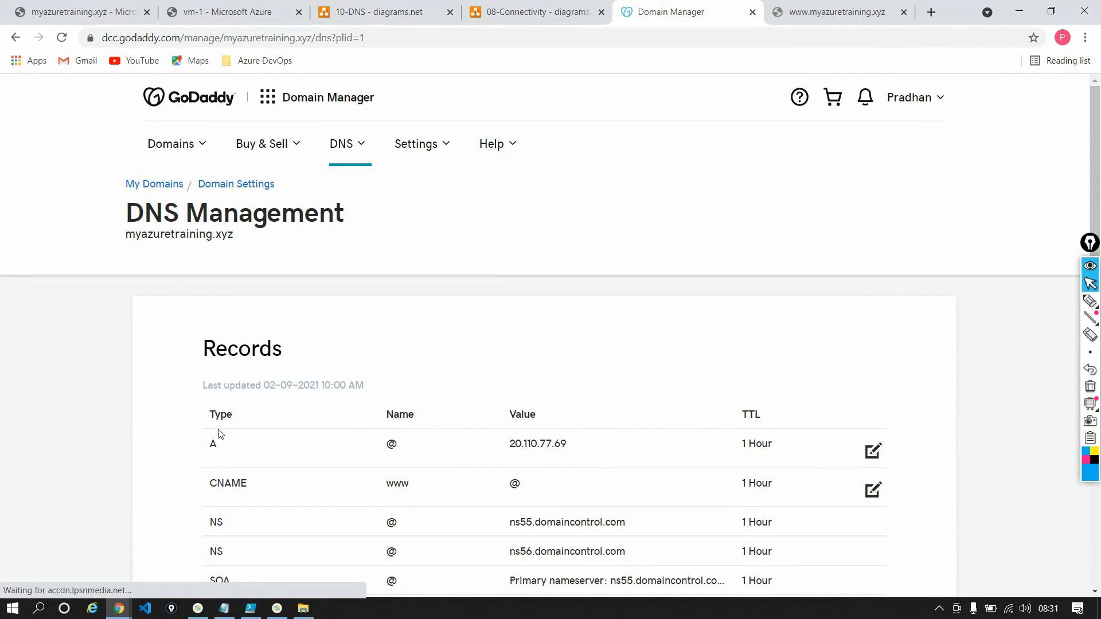
scroll(217, 433, "down", 9)
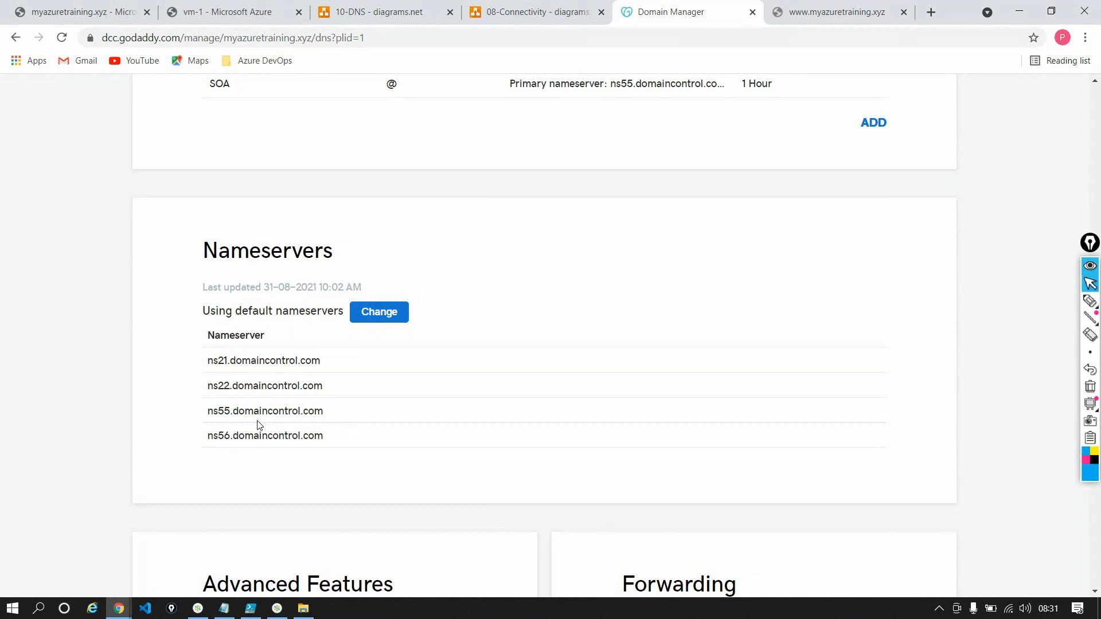
scroll(258, 425, "up", 4)
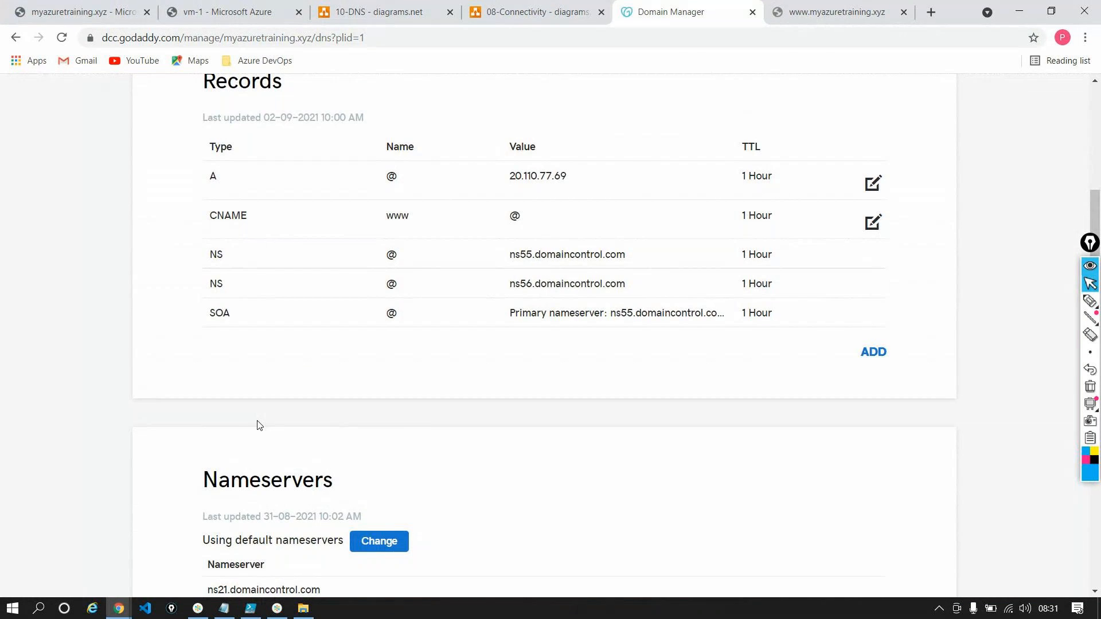
scroll(257, 425, "down", 2)
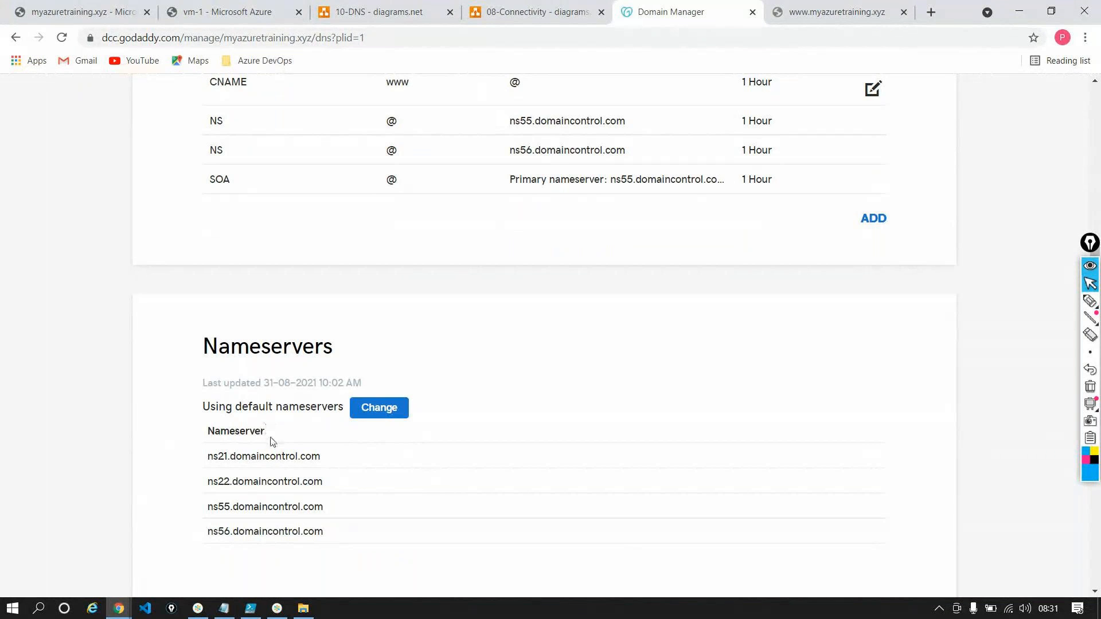
Start entering custom nameservers for the GoDaddy domain and copy ns1-33.azure-dns.com from the Azure zone into Nameserver 1
triple_click(270, 456)
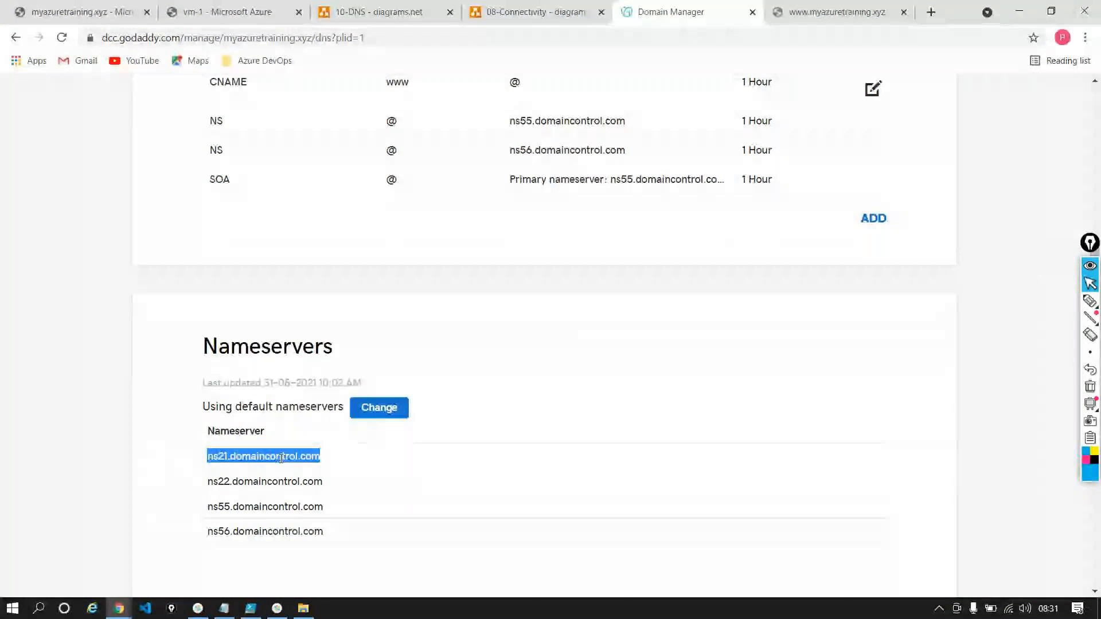
left_click(370, 409)
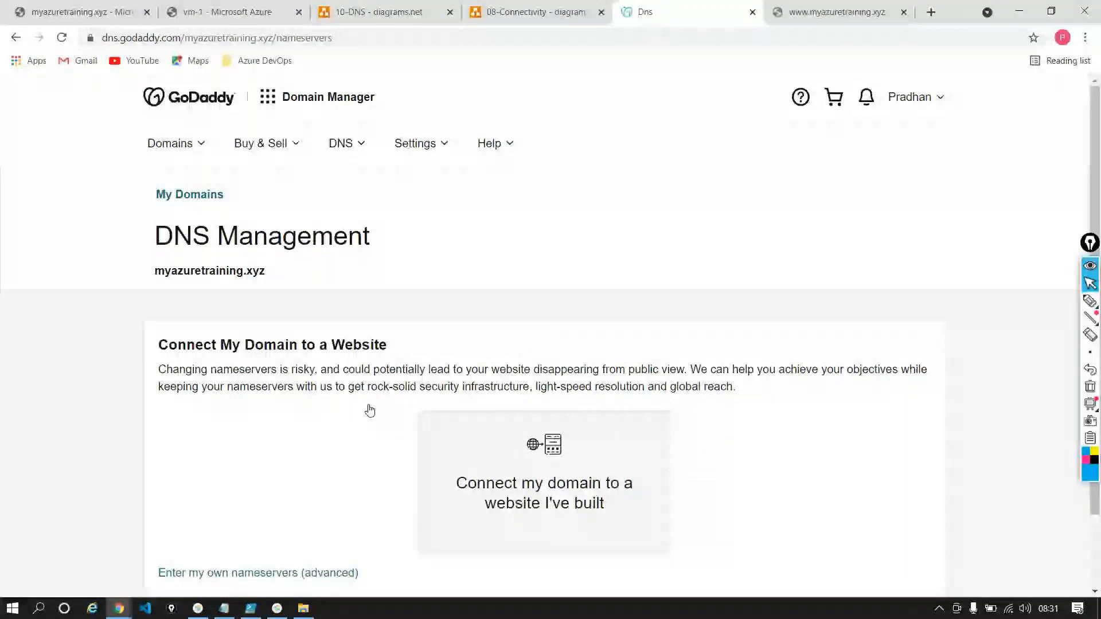
left_click(258, 573)
left_click(207, 348)
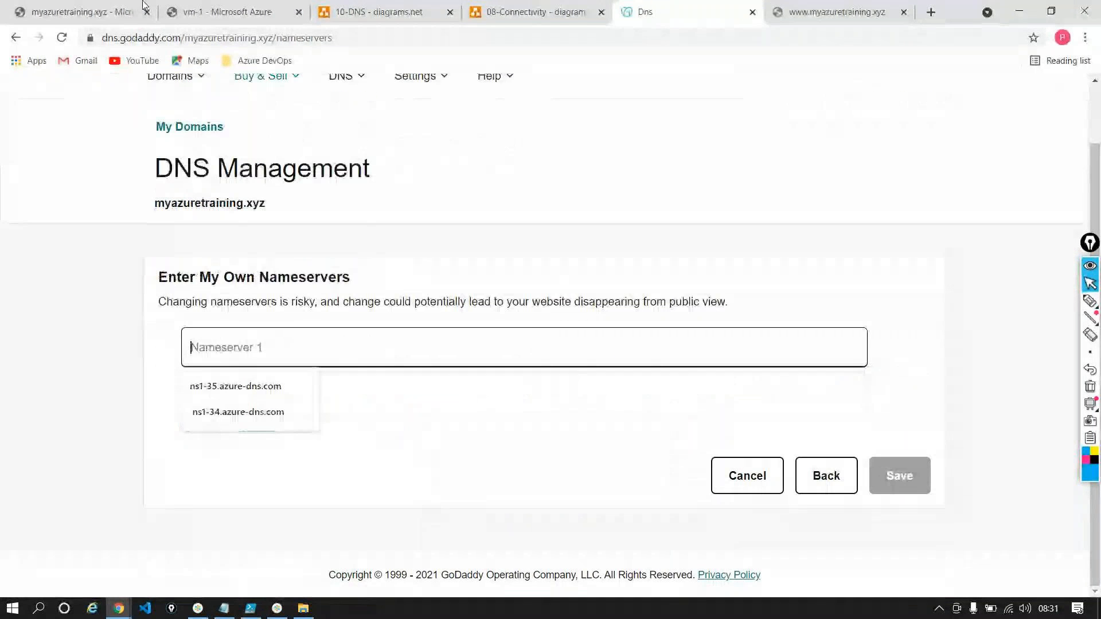
left_click(92, 10)
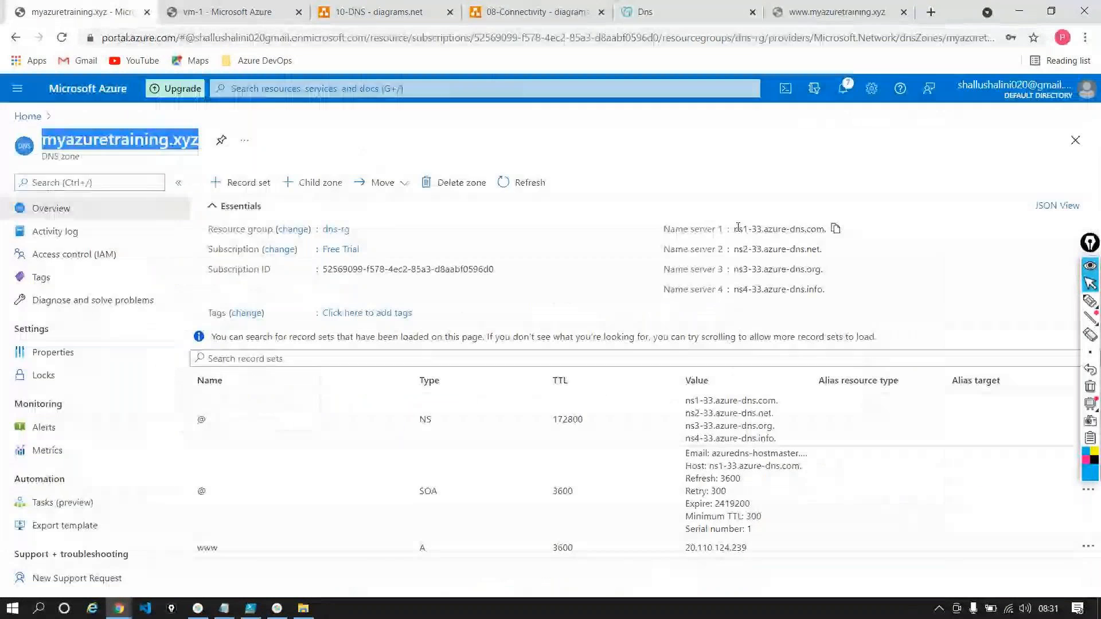
left_click_drag(735, 229, 823, 232)
key("ctrl+c")
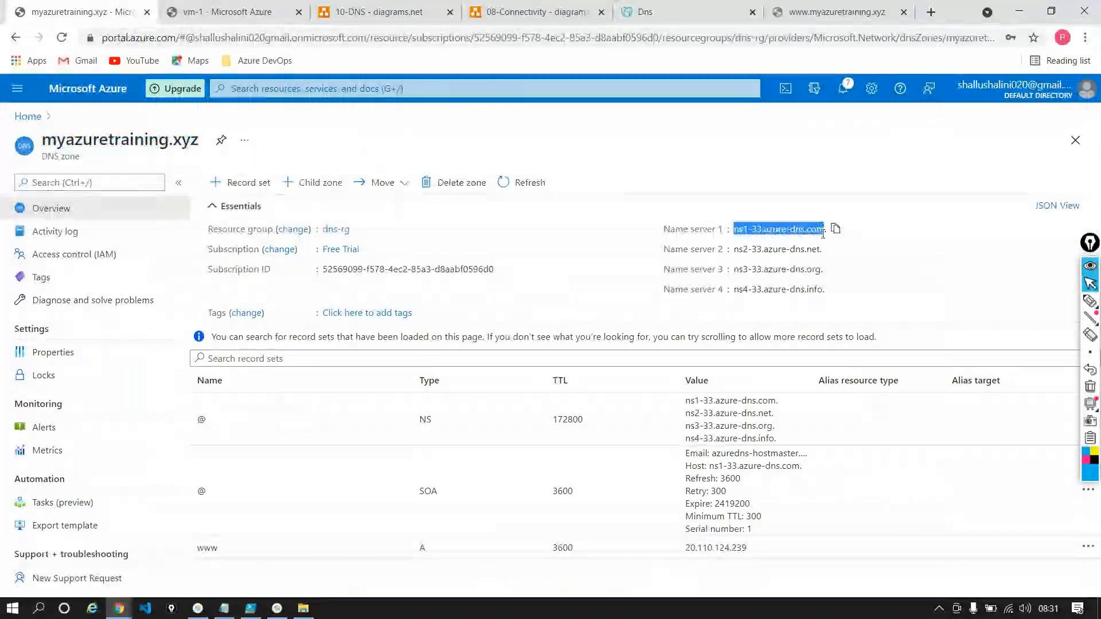
left_click(826, 12)
left_click(644, 12)
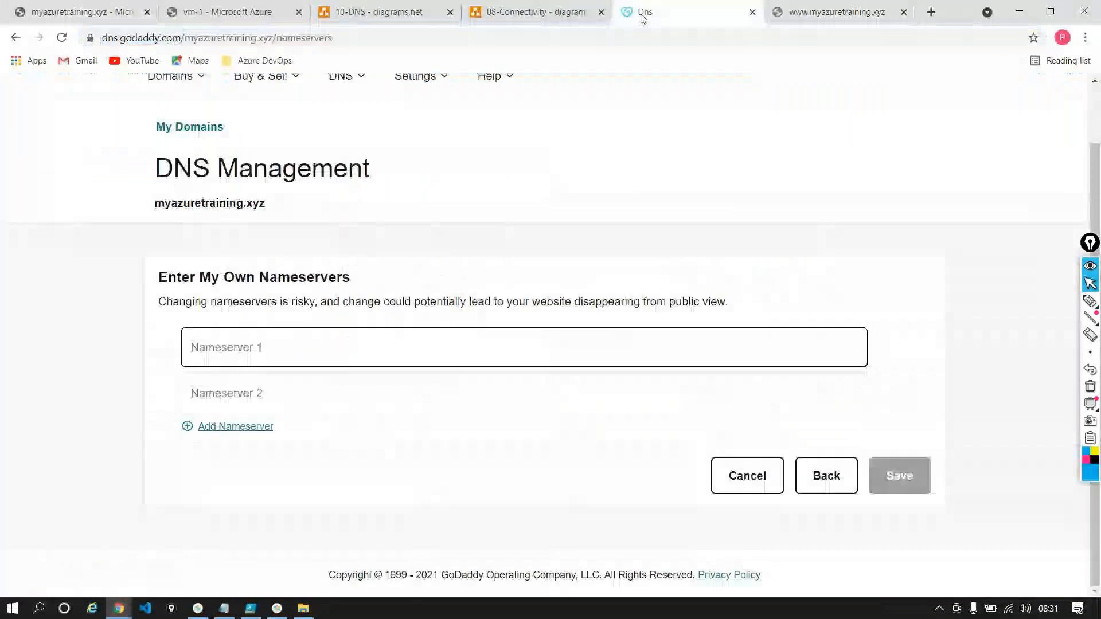
key("ctrl+v")
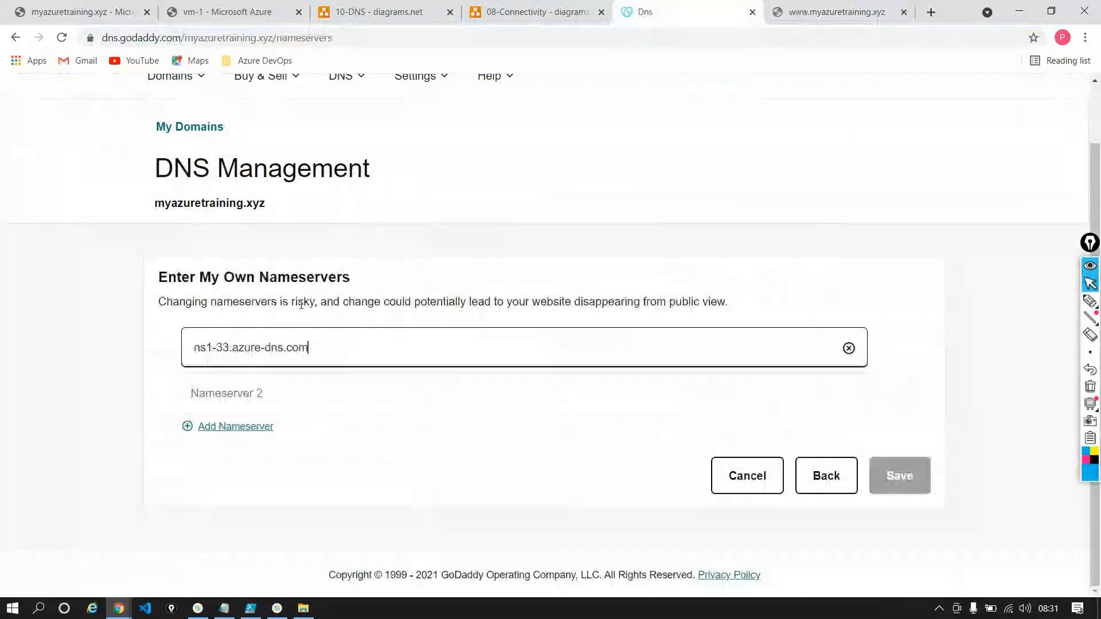
Copy the Azure zone's second name server into Nameserver 2 as ns2-33.azure-dns.net, without the trailing dot
left_click(265, 388)
left_click(102, 10)
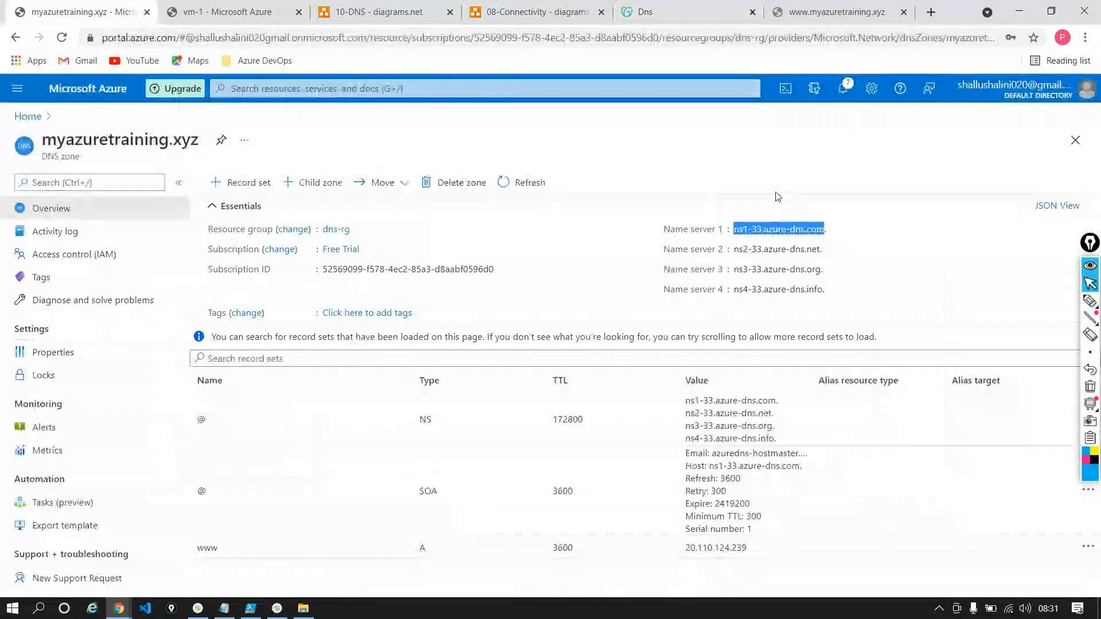
left_click_drag(734, 249, 820, 249)
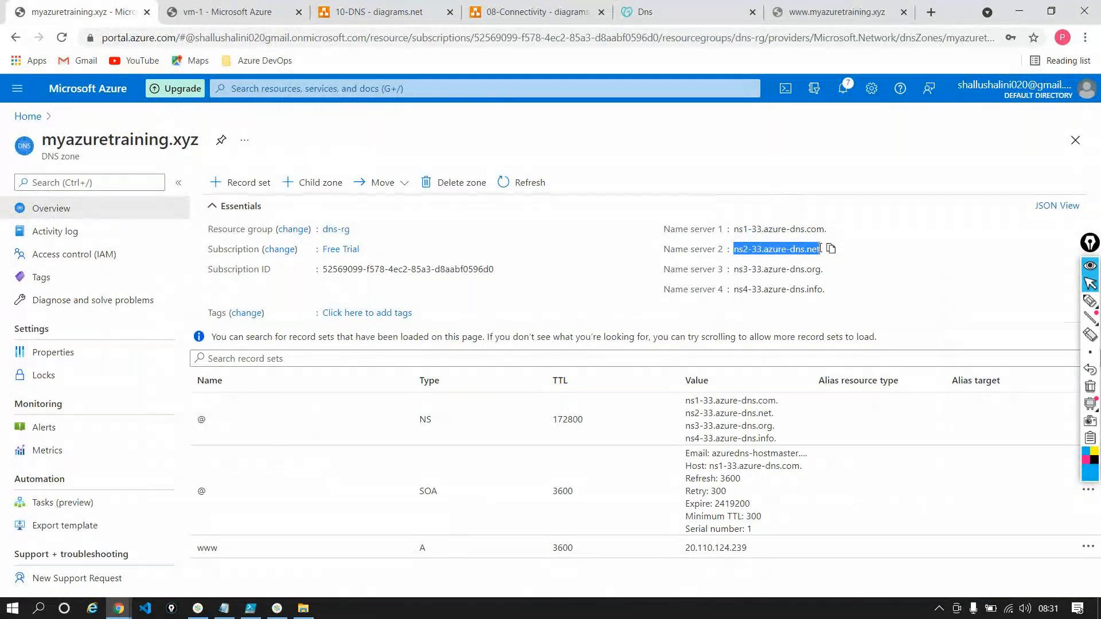
left_click(645, 12)
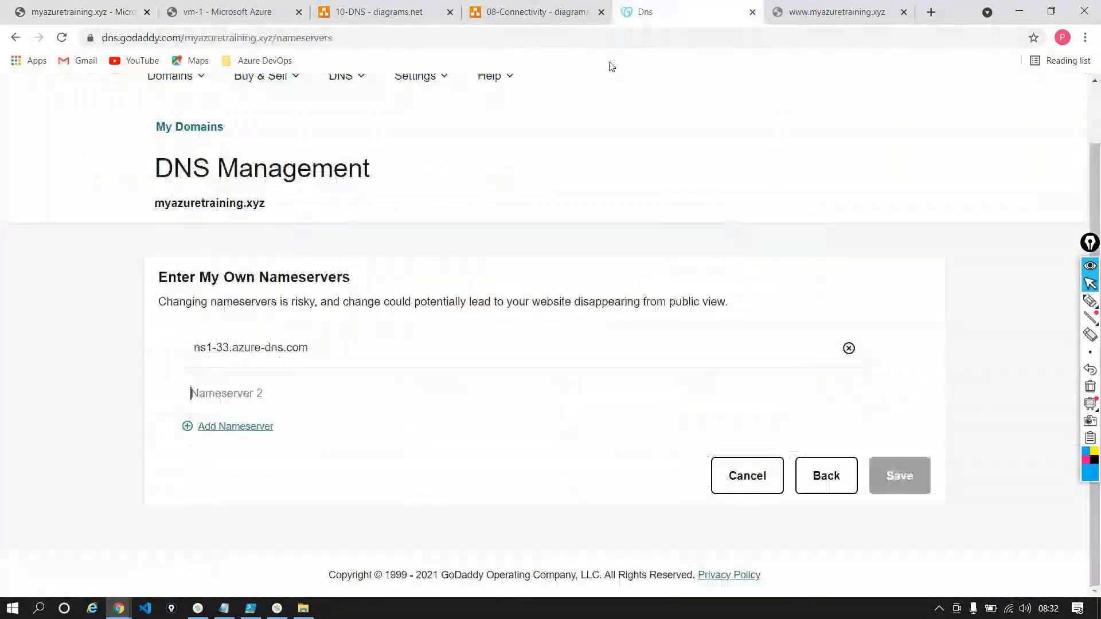
type("ns2-33.azure-dns.net.")
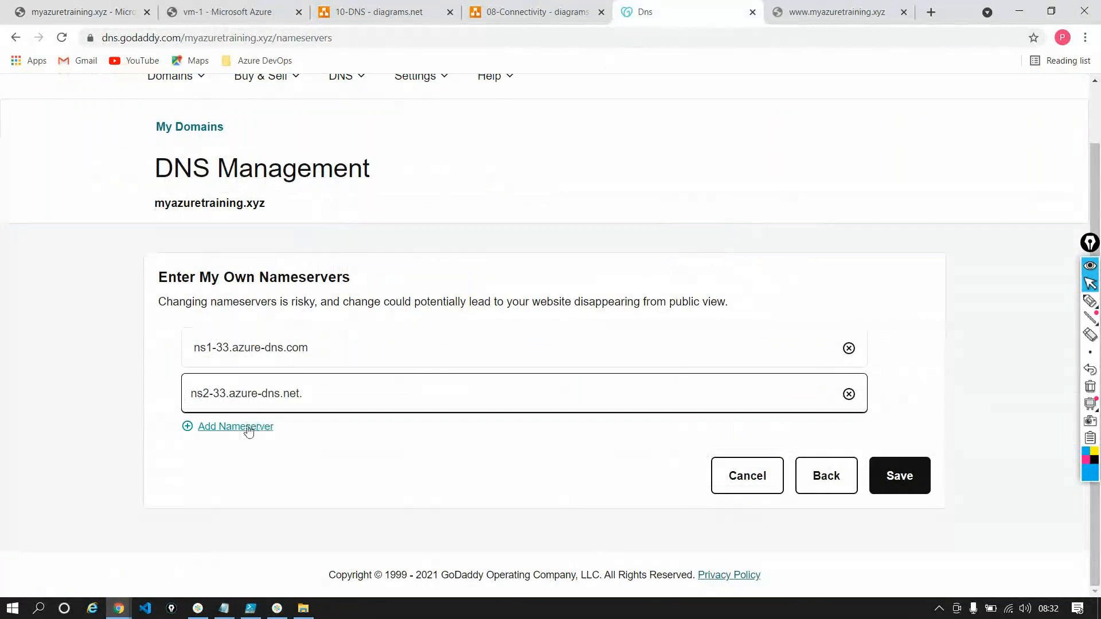
key("BackSpace")
Add a third nameserver entry and fill it with ns3-33.azure-dns.org from the Azure zone, without the trailing dot
left_click(247, 427)
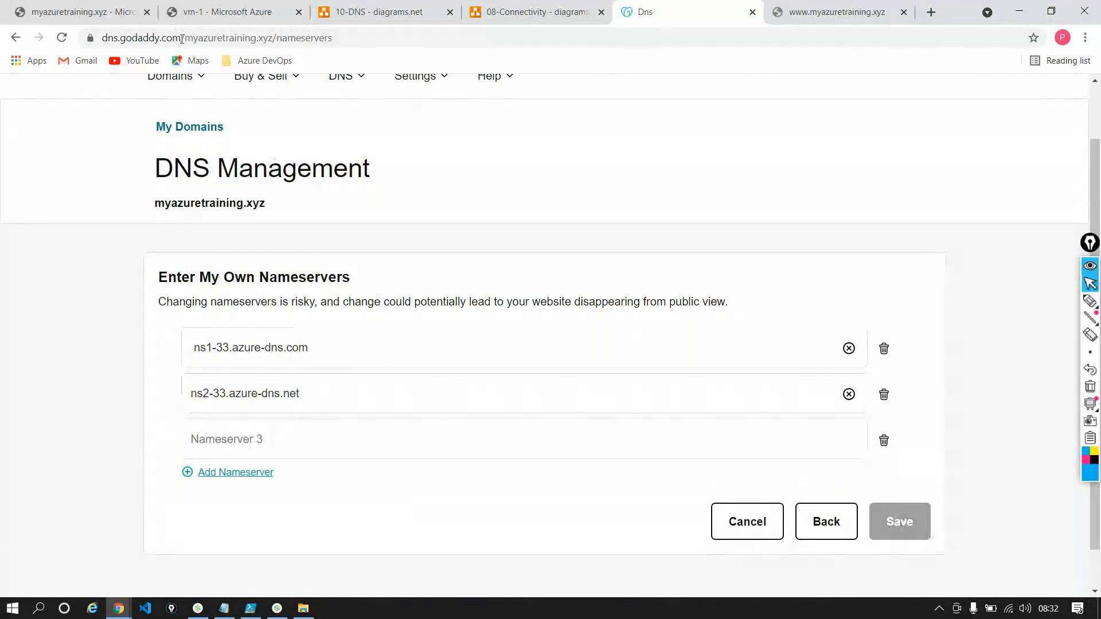
left_click(68, 11)
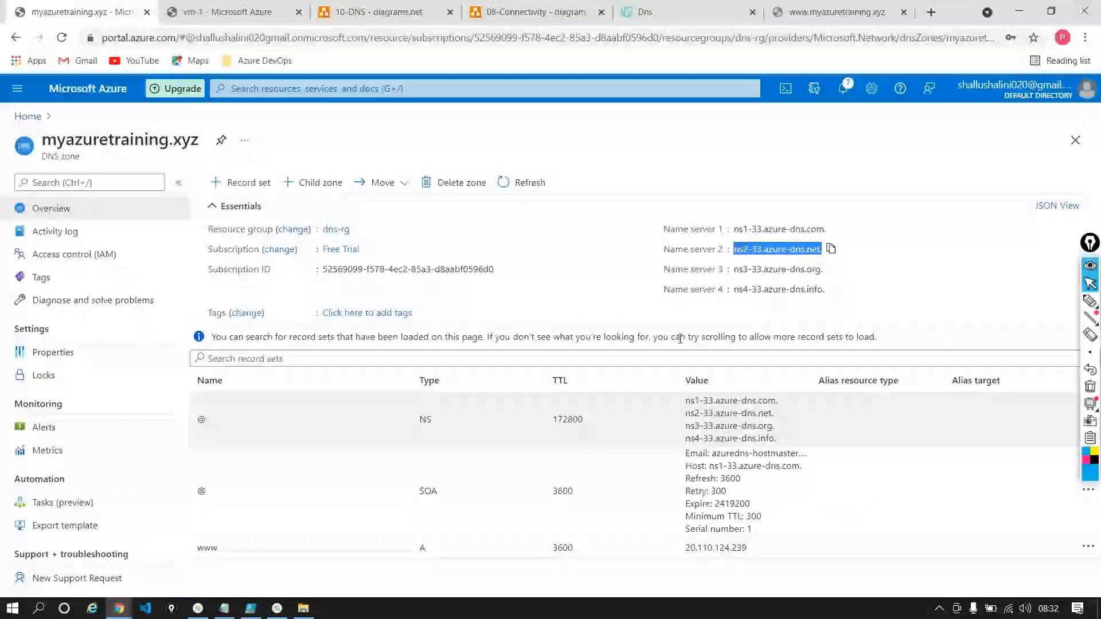
left_click_drag(735, 269, 819, 283)
key("ctrl+c")
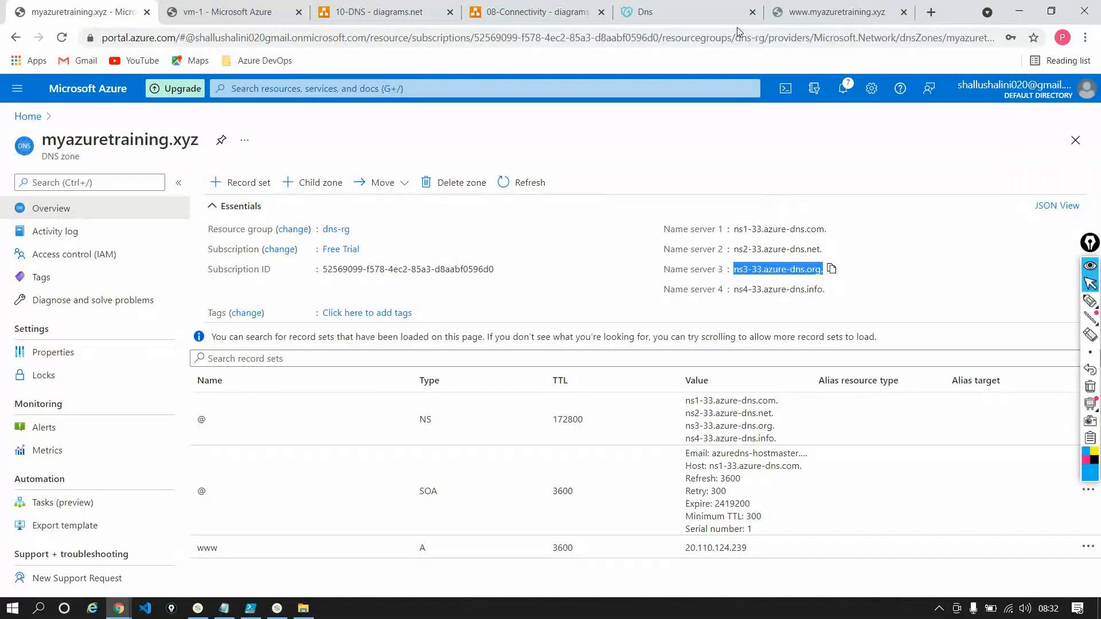
left_click(703, 23)
left_click(214, 441)
key("ctrl+v")
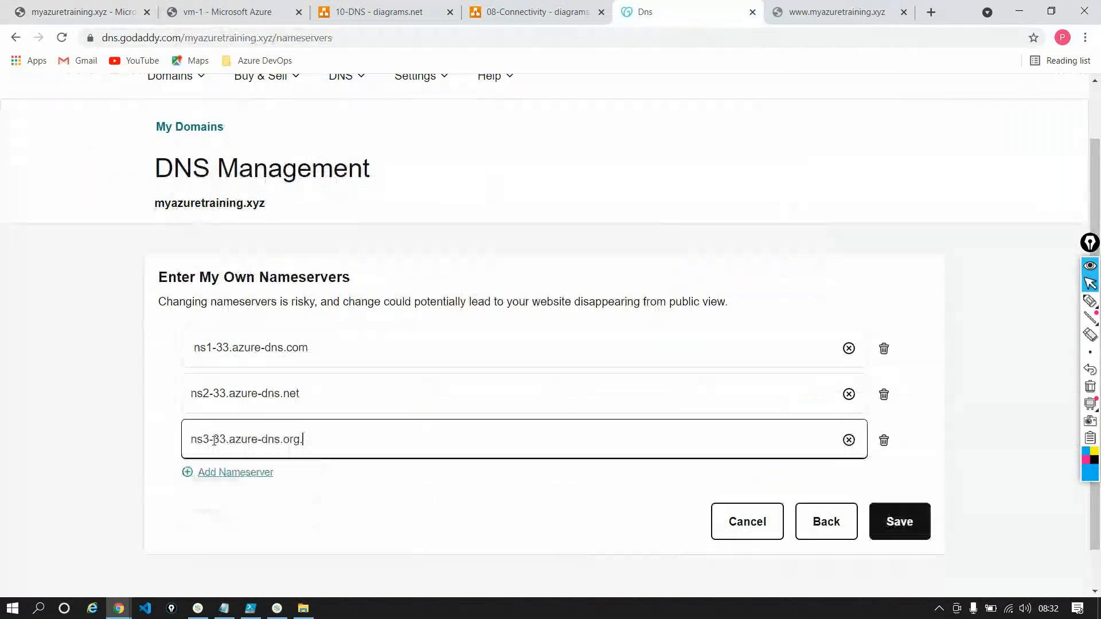
key("BackSpace")
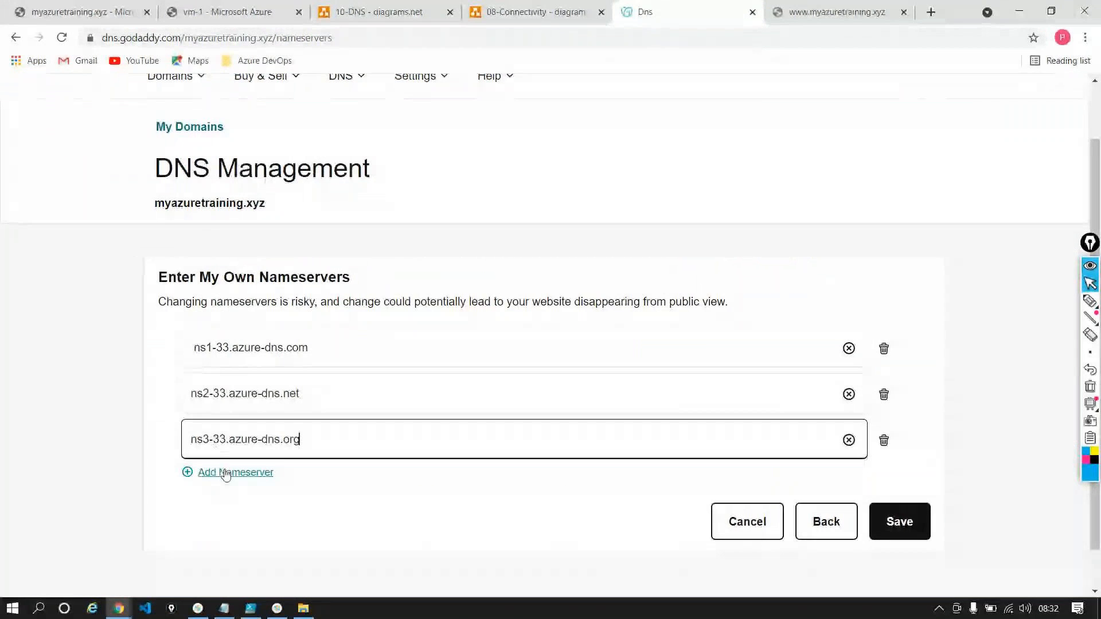
Add the Azure zone's ns4-33.azure-dns.info as the fourth nameserver and save the custom nameserver list
left_click(226, 472)
left_click(6, 12)
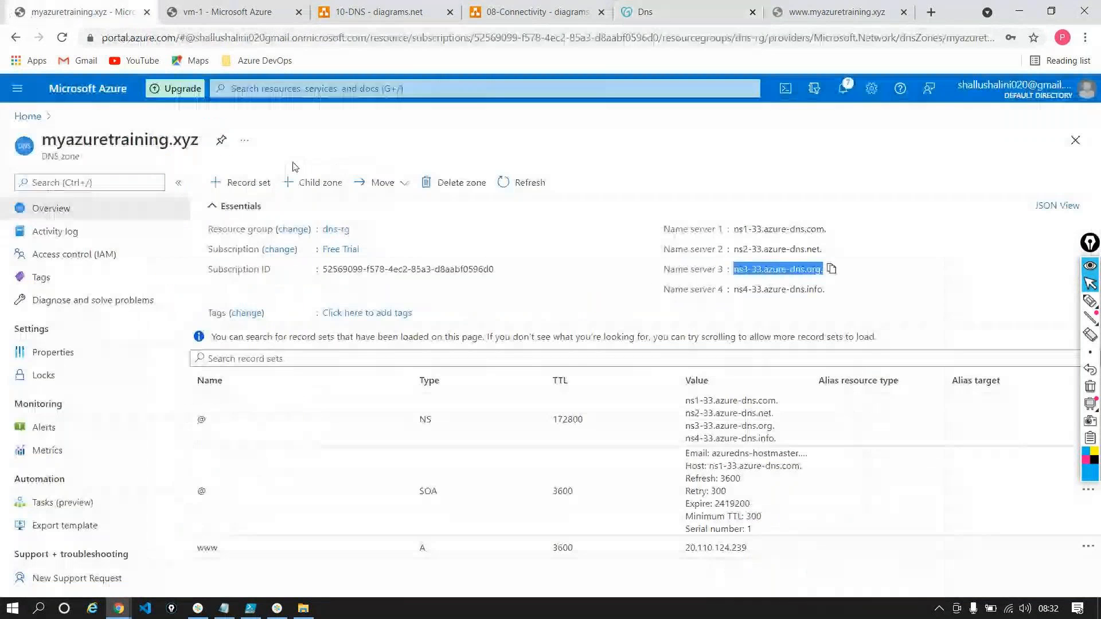
left_click_drag(735, 290, 821, 291)
key("ctrl+c")
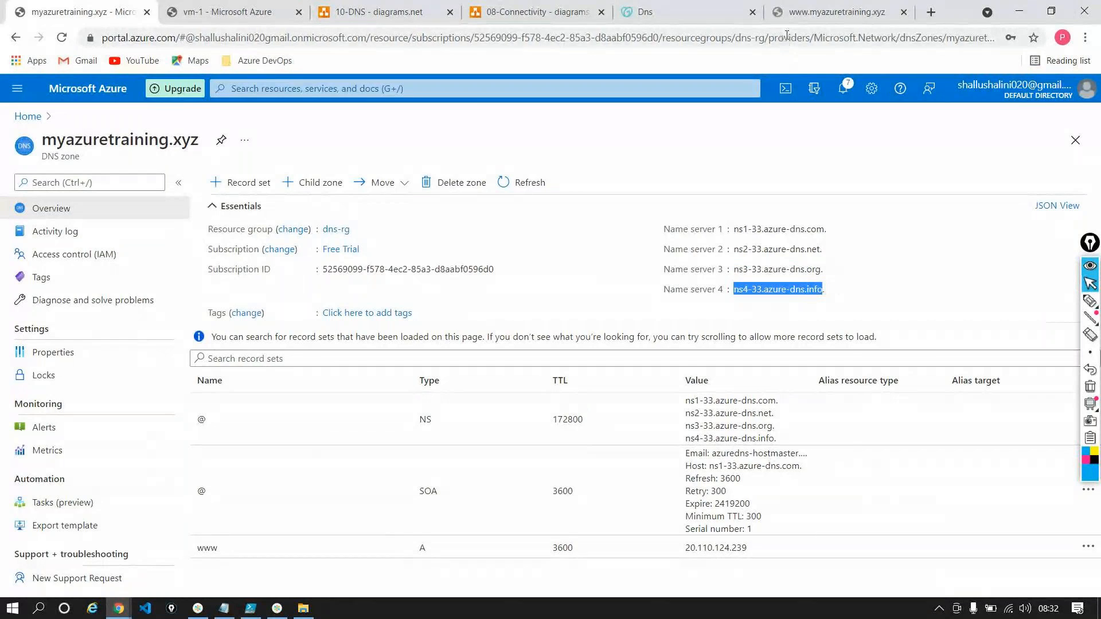
left_click(682, 15)
left_click(280, 485)
key("ctrl+v")
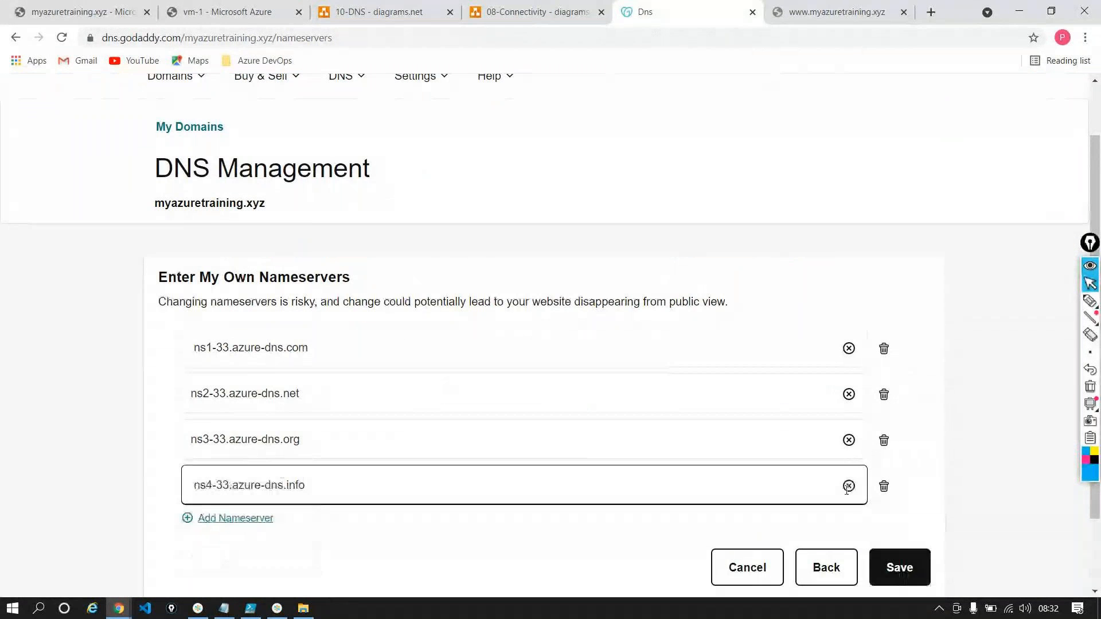
left_click(899, 567)
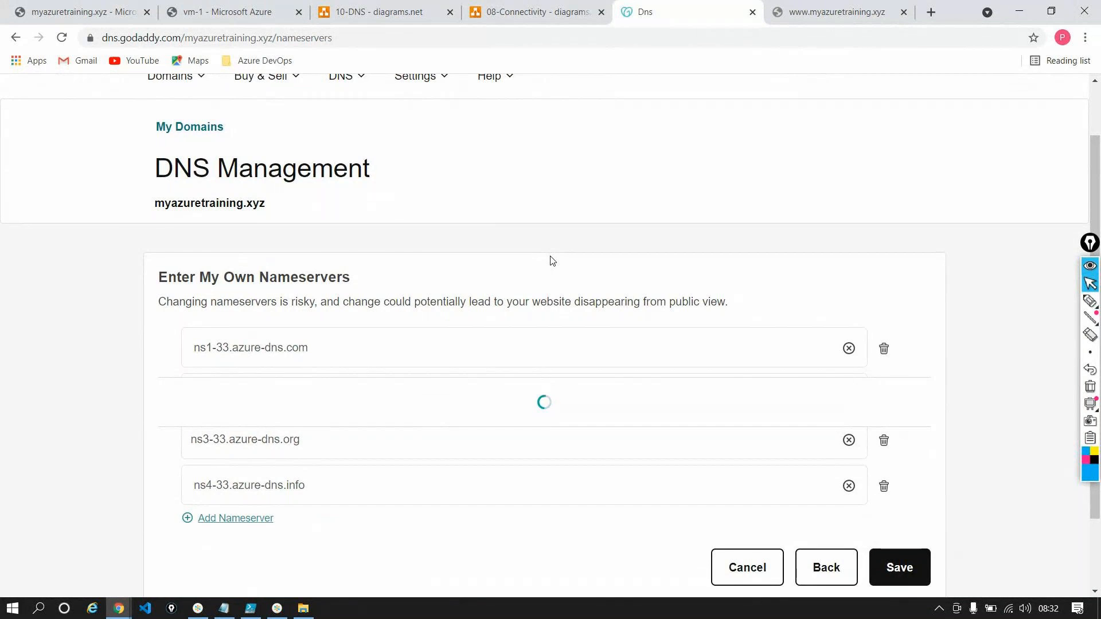
left_click(315, 283)
left_click(336, 331)
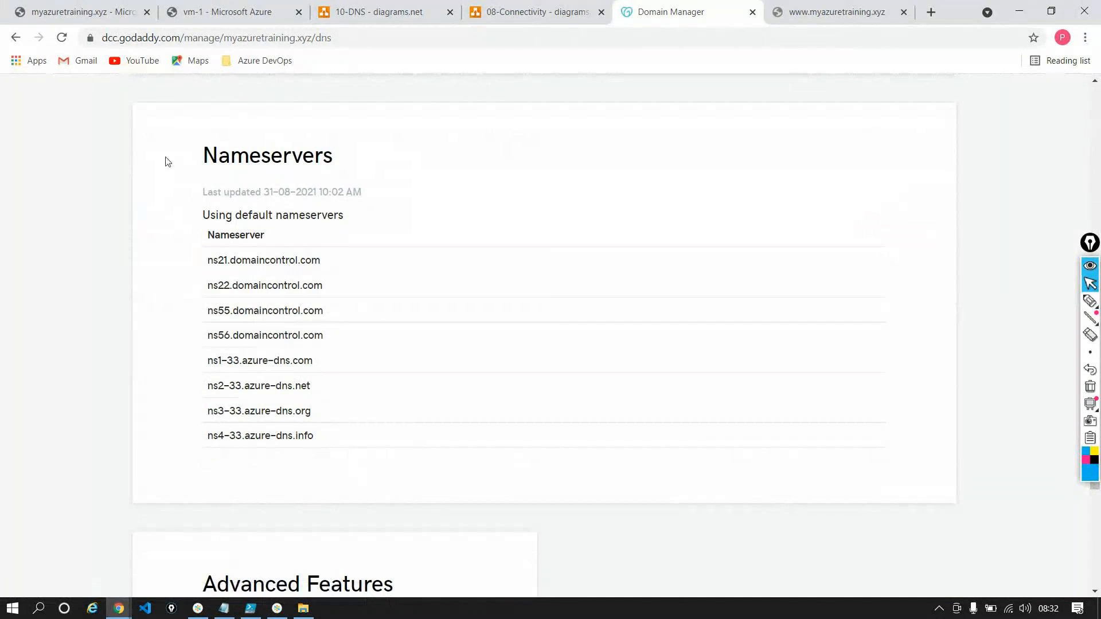
Reload the GoDaddy DNS Management page and check its Records and Nameservers sections
left_click(63, 44)
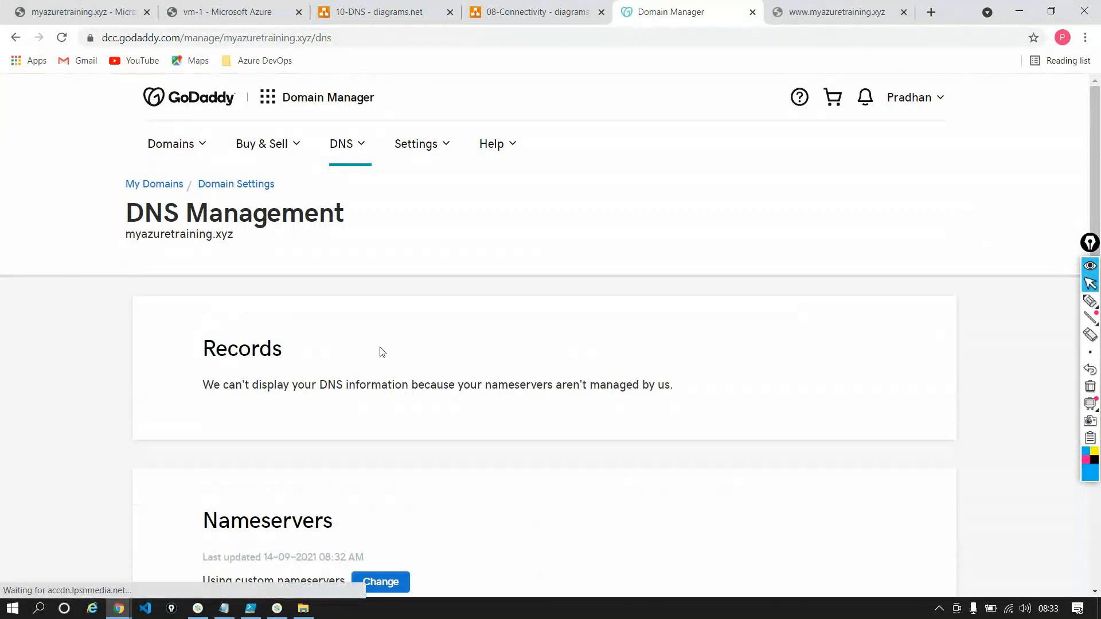
scroll(382, 351, "down", 3)
triple_click(277, 175)
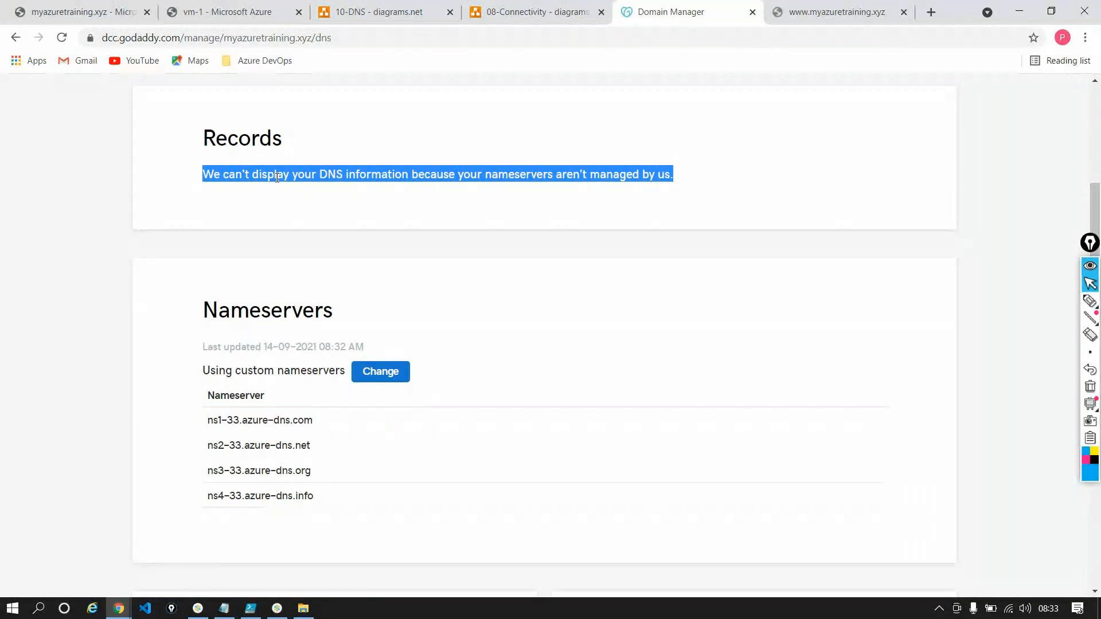
triple_click(250, 416)
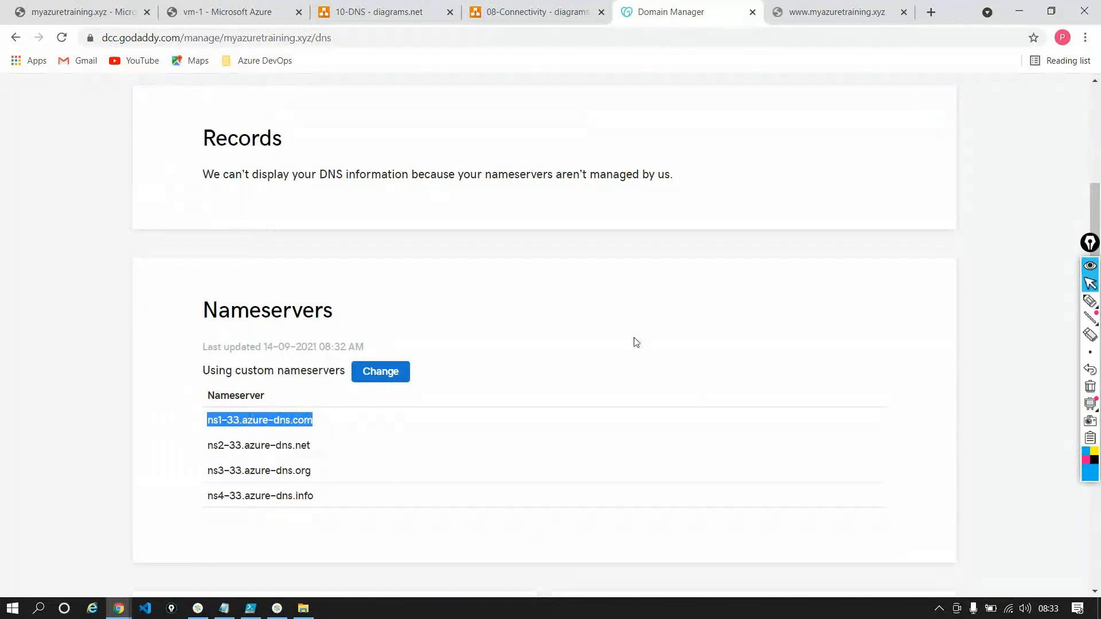
Test the address myazuretraining.xyz in the website's browser tab
left_click(837, 11)
left_click(479, 38)
key("Return")
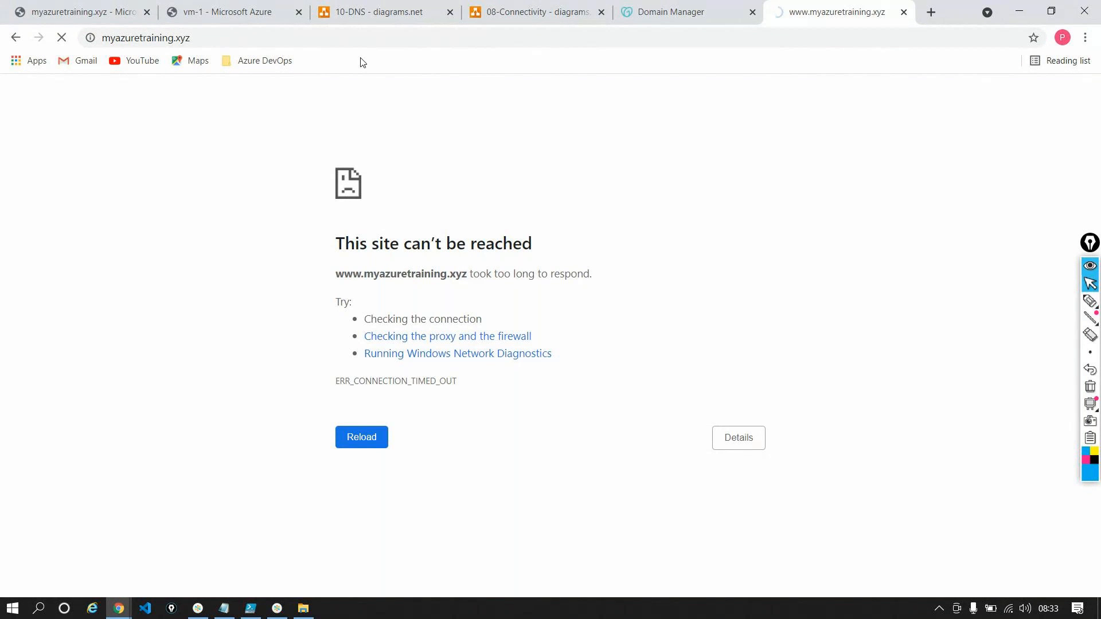
left_click(312, 35)
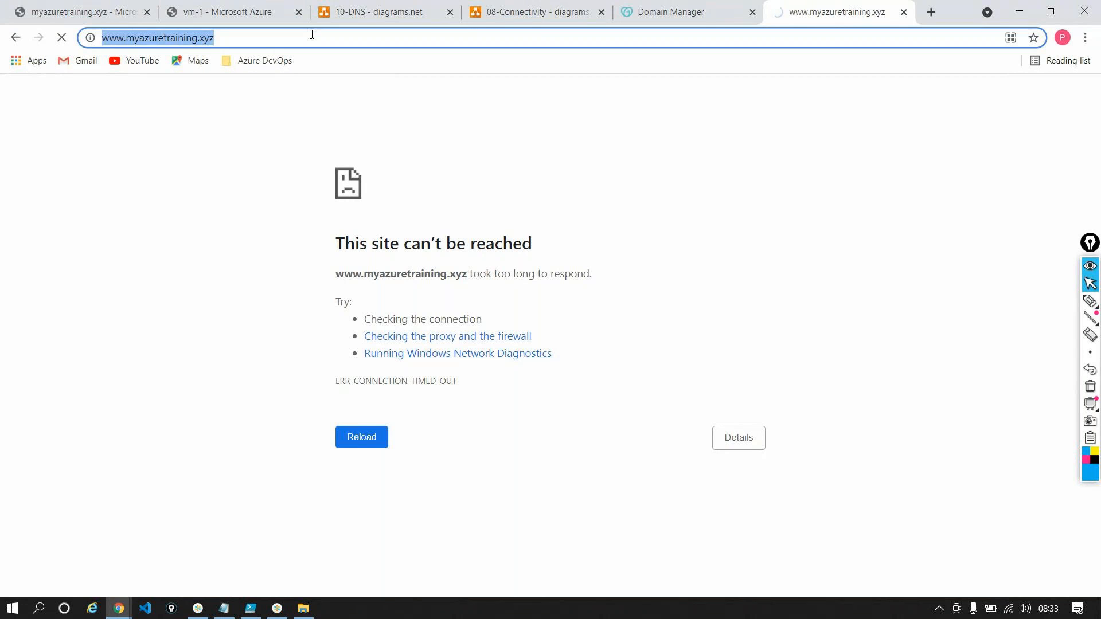
left_click(262, 48)
left_click_drag(127, 37, 238, 37)
key("ctrl+c")
left_click(1086, 38)
left_click(995, 94)
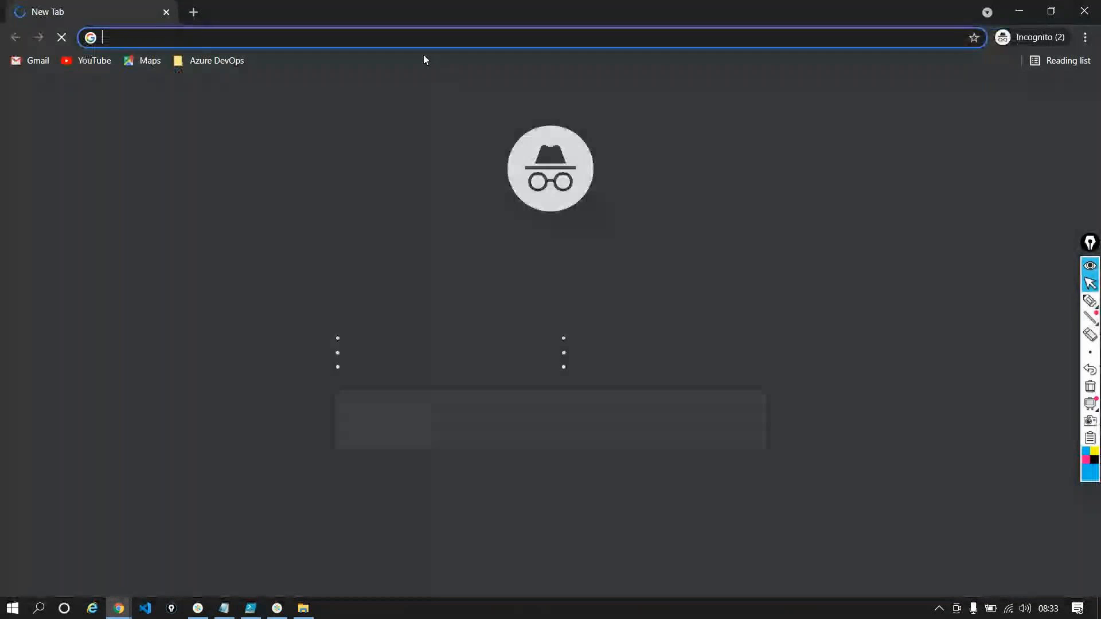
key("ctrl+v")
key("Return")
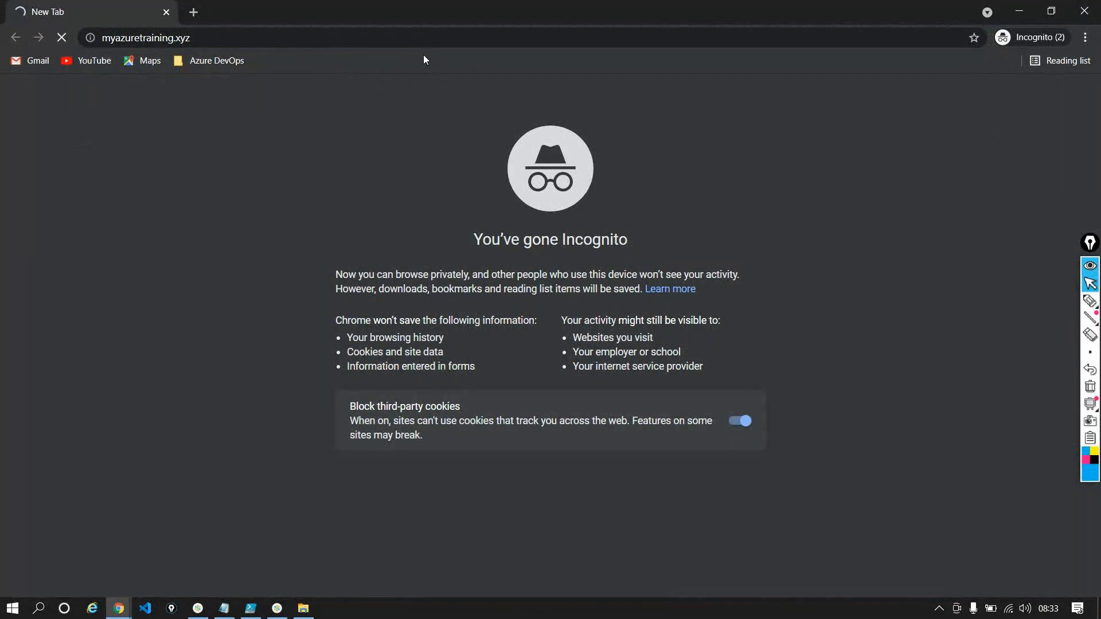
Compare how the site loads in the regular browser window and the incognito window
left_click(1019, 11)
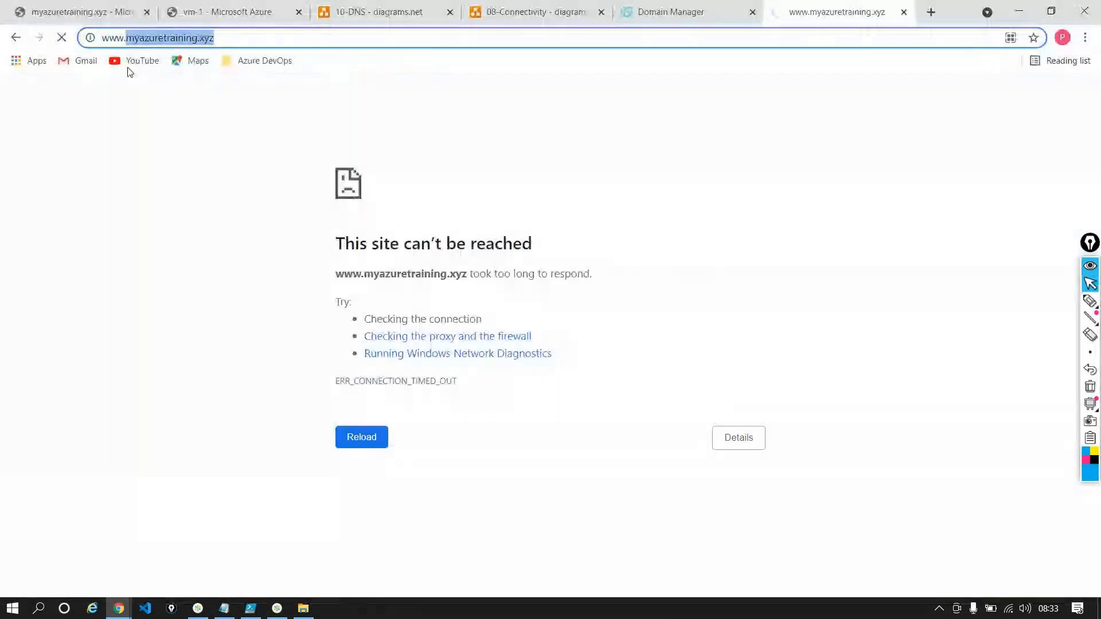
left_click(73, 16)
left_click(826, 11)
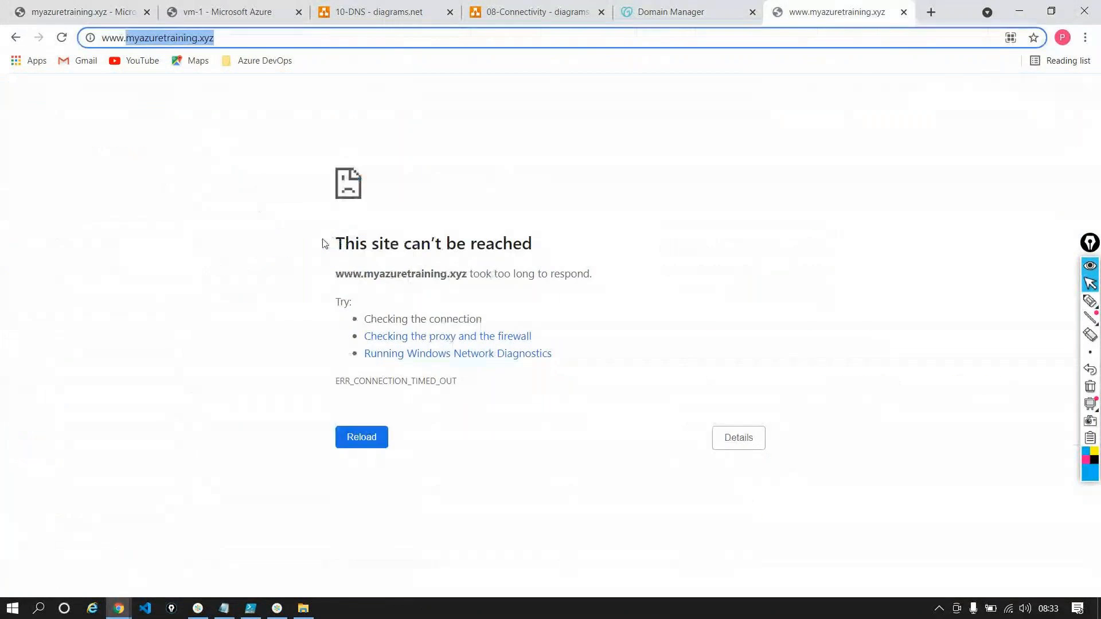
key("alt+Tab")
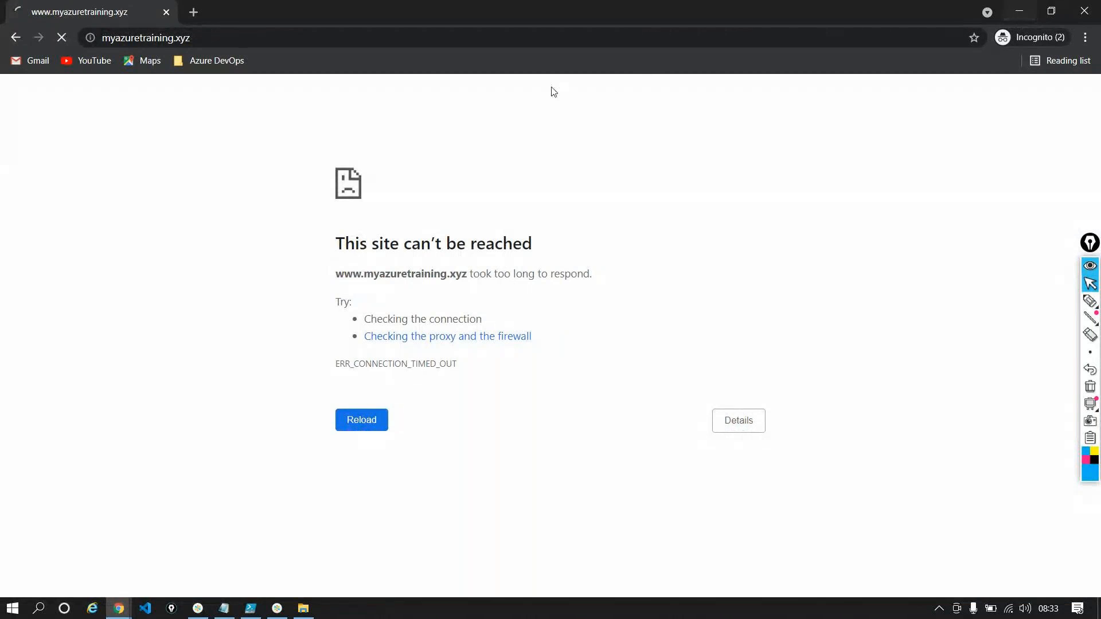
left_click(1020, 12)
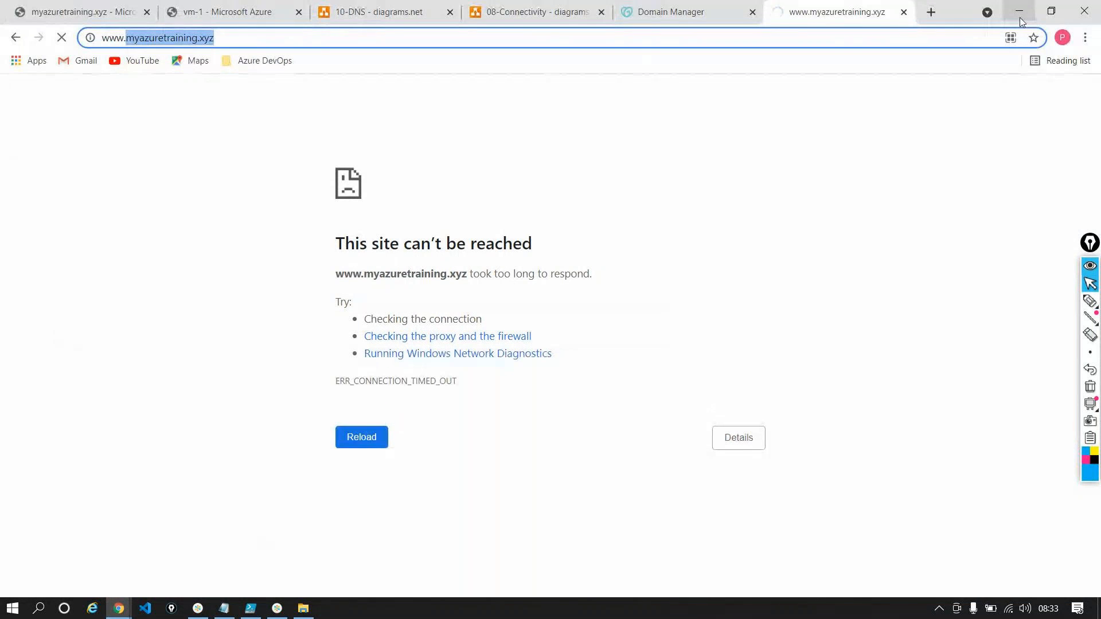
Review GoDaddy's Records and Nameservers sections again and return to the website's tab
left_click(703, 7)
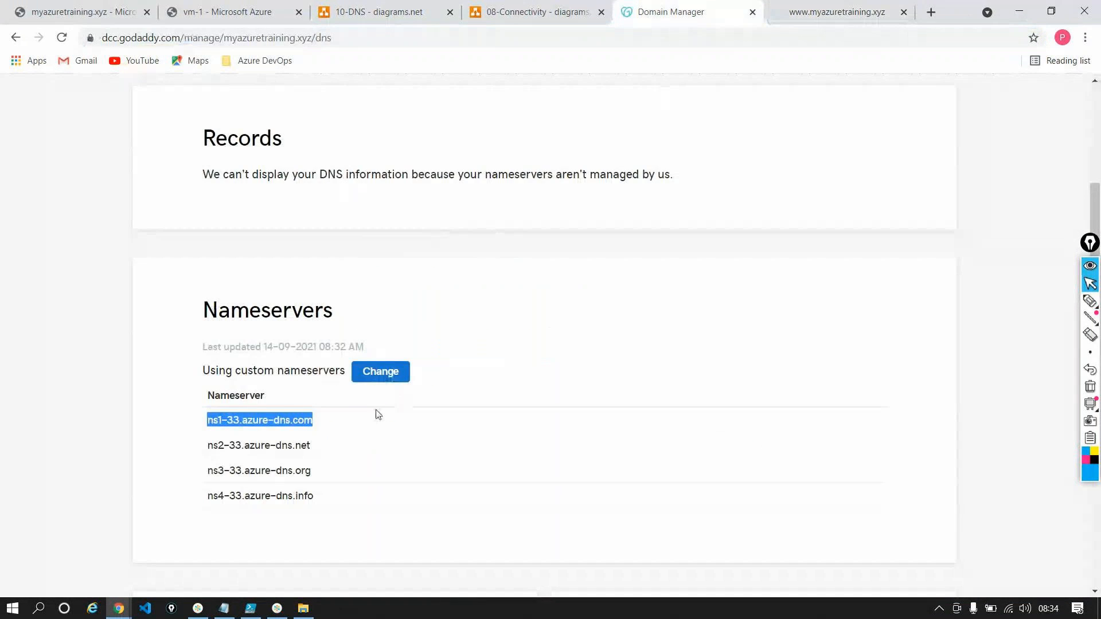
left_click(626, 336)
scroll(627, 336, "up", 3)
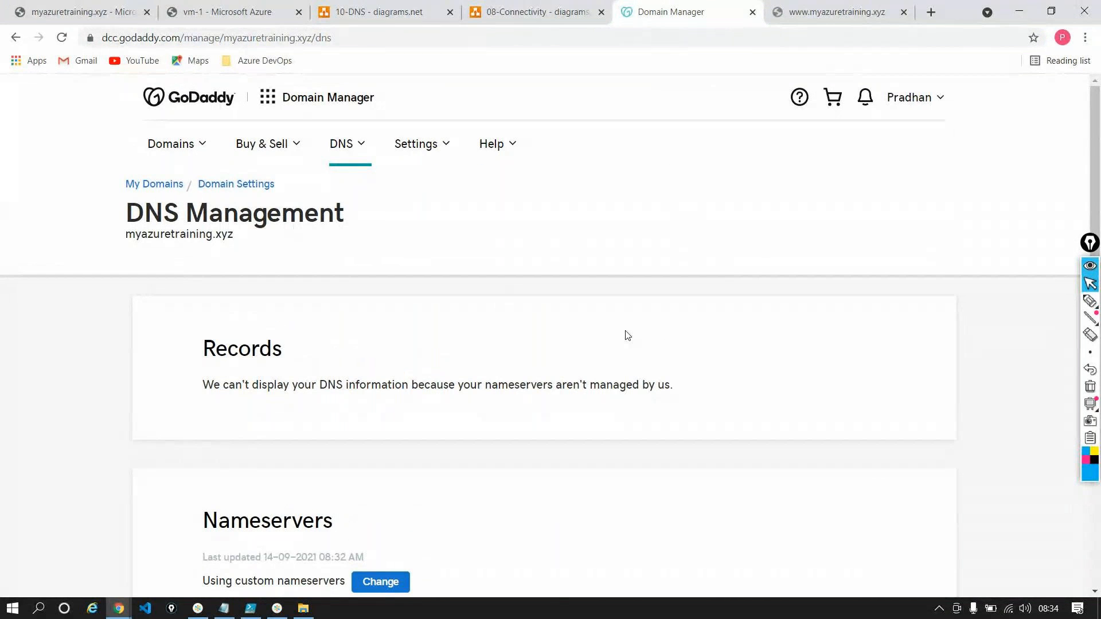
left_click(802, 22)
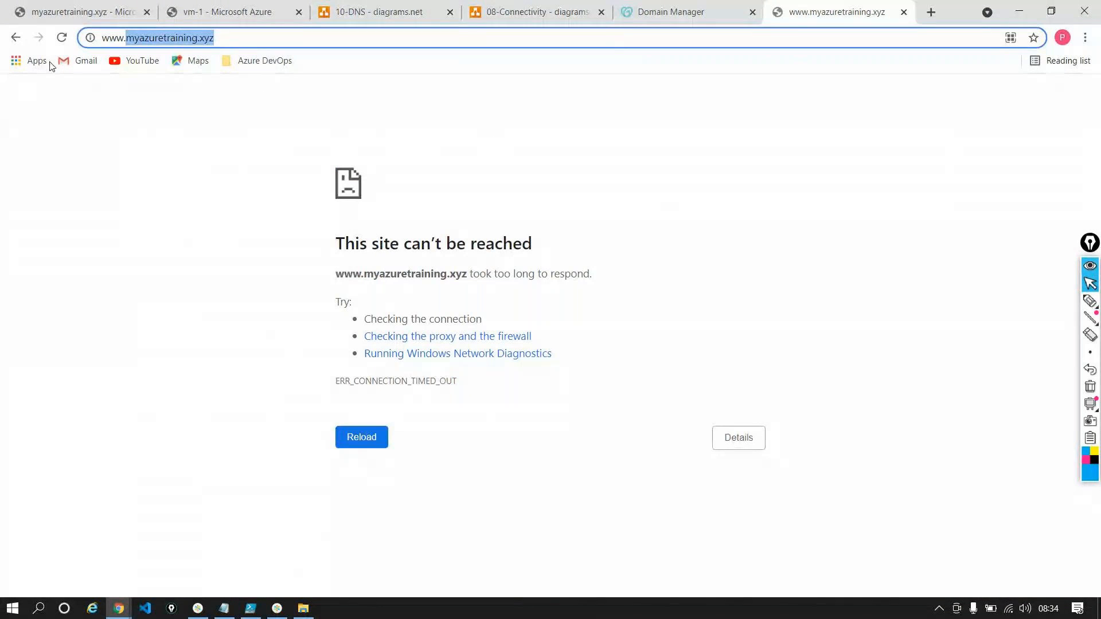
Compare Name server 1 in the Azure DNS zone with the custom nameservers listed in GoDaddy's DNS Management
left_click(63, 11)
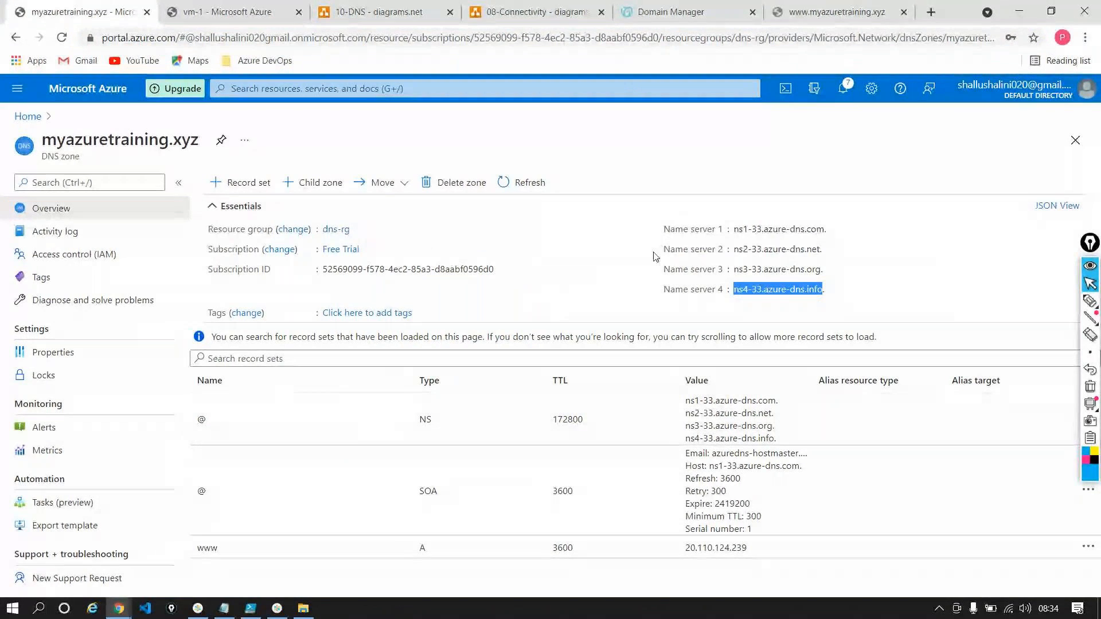
left_click_drag(827, 230, 737, 231)
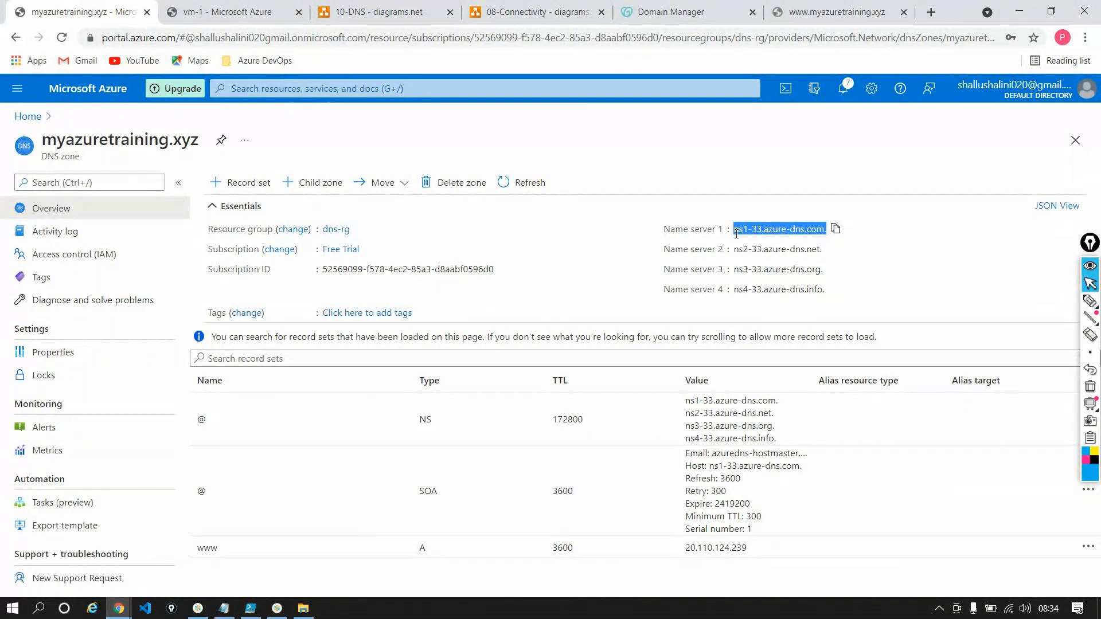
left_click(676, 12)
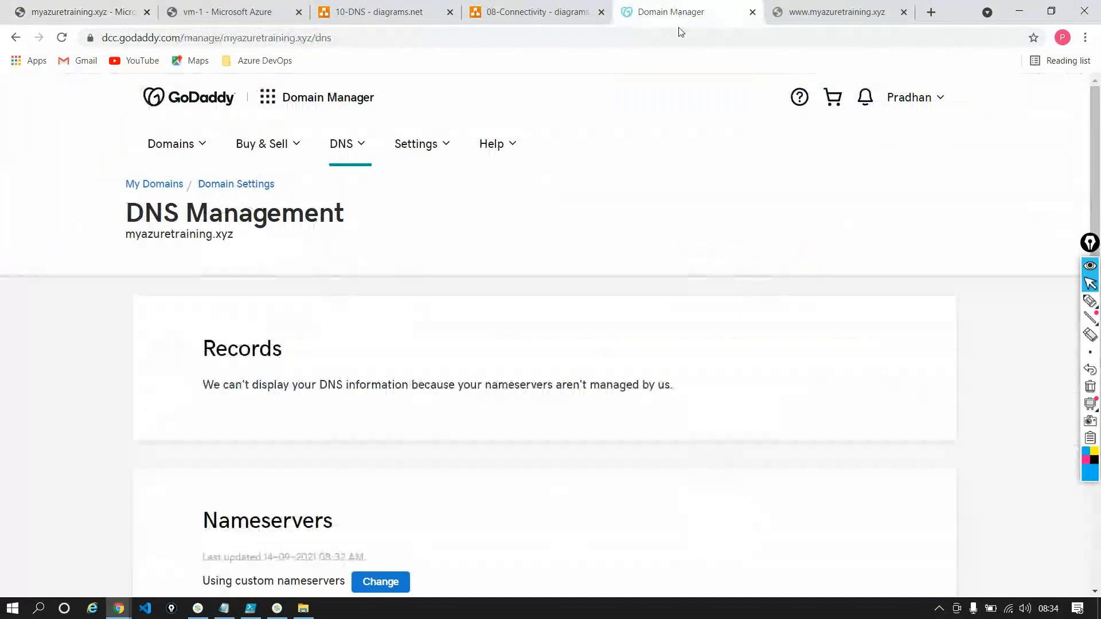
scroll(503, 253, "down", 4)
scroll(503, 253, "up", 3)
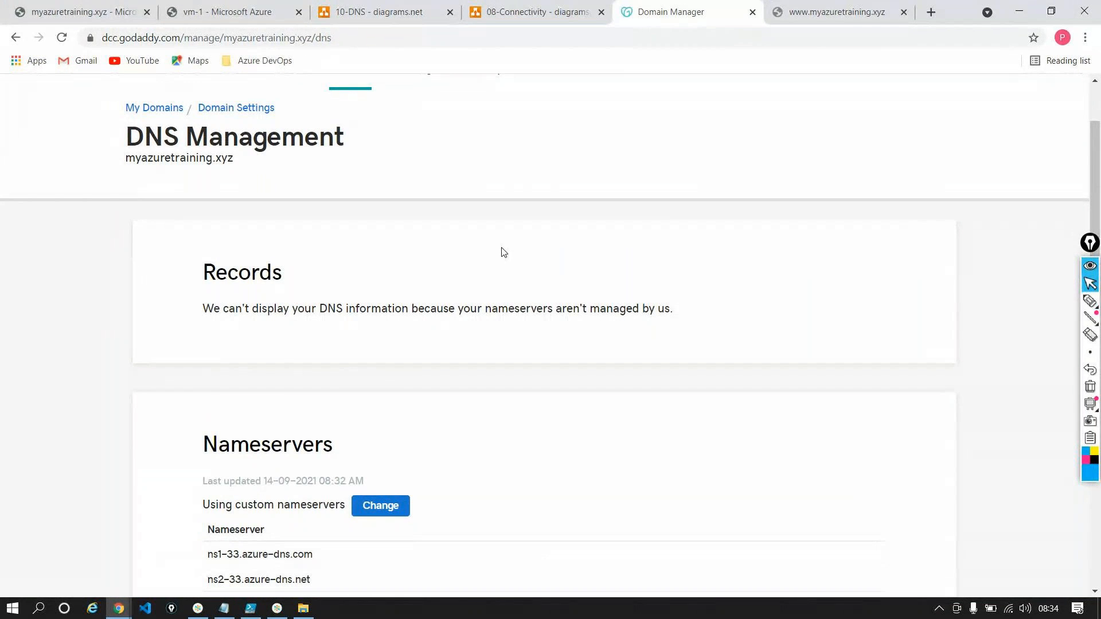
Review Name servers 1 to 3 in the overview of Azure's myazuretraining.xyz DNS zone
left_click(80, 13)
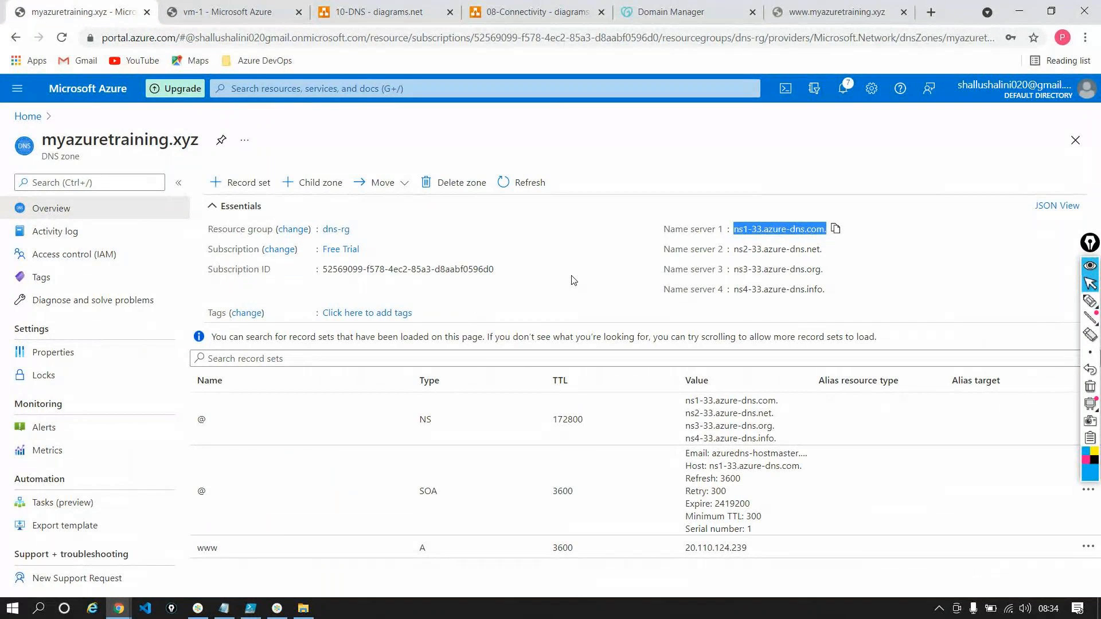
left_click(761, 231)
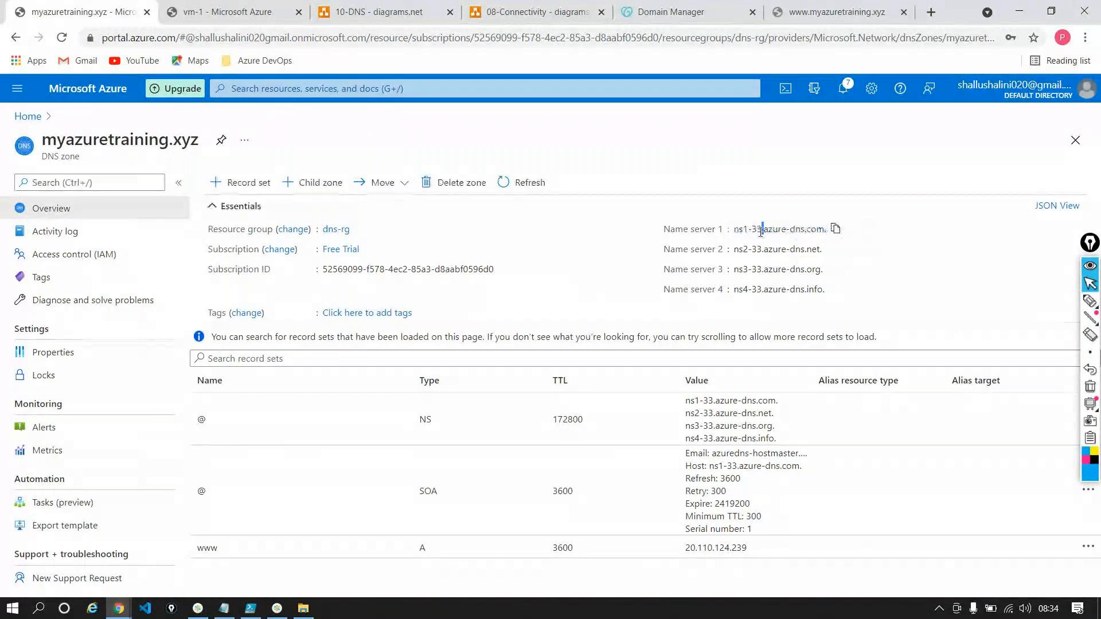
left_click_drag(736, 230, 826, 230)
triple_click(754, 249)
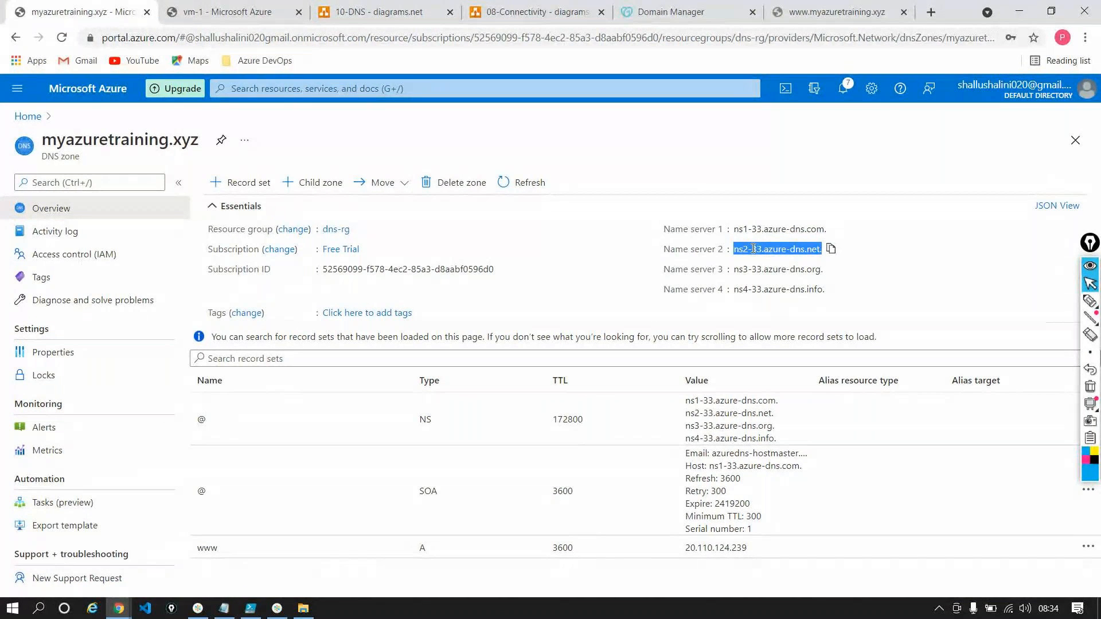
left_click(760, 279)
triple_click(775, 274)
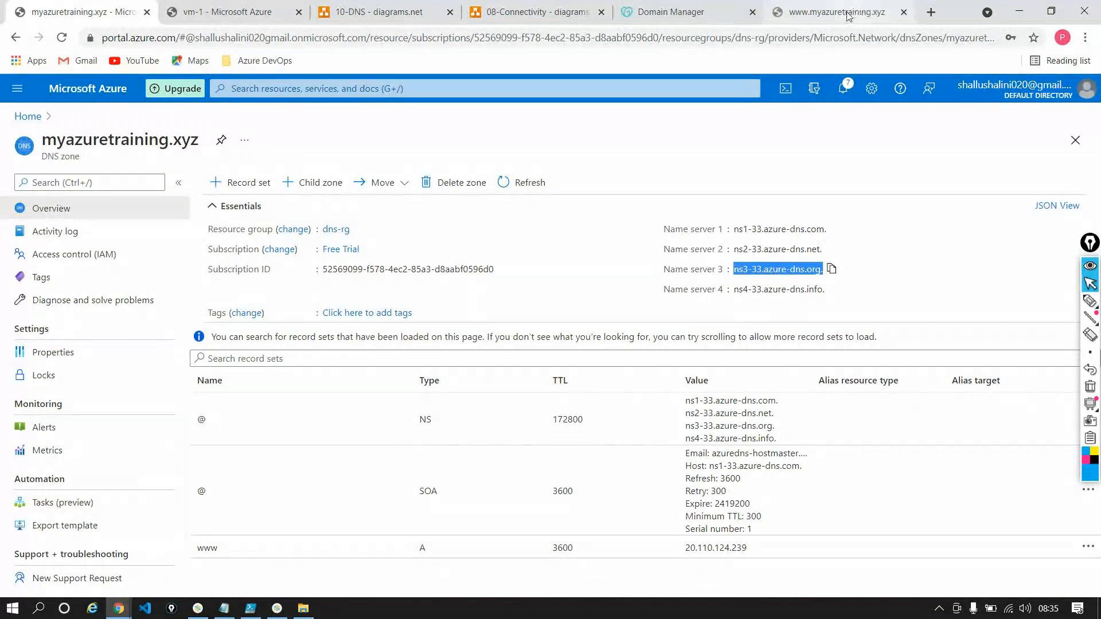
left_click(893, 4)
left_click(380, 34)
key("Return")
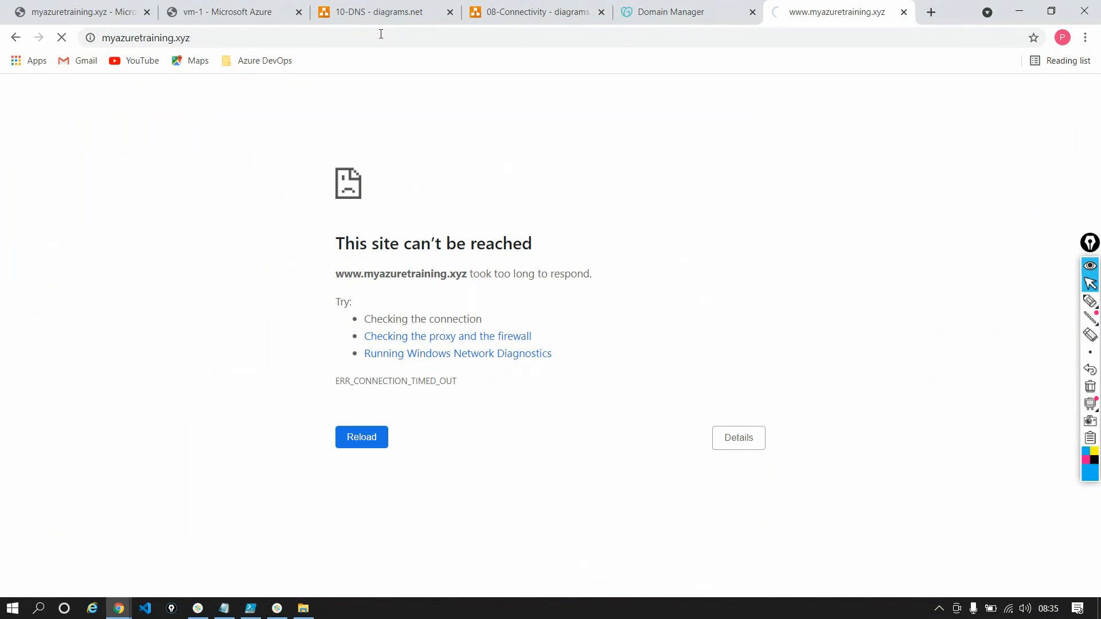
left_click(92, 16)
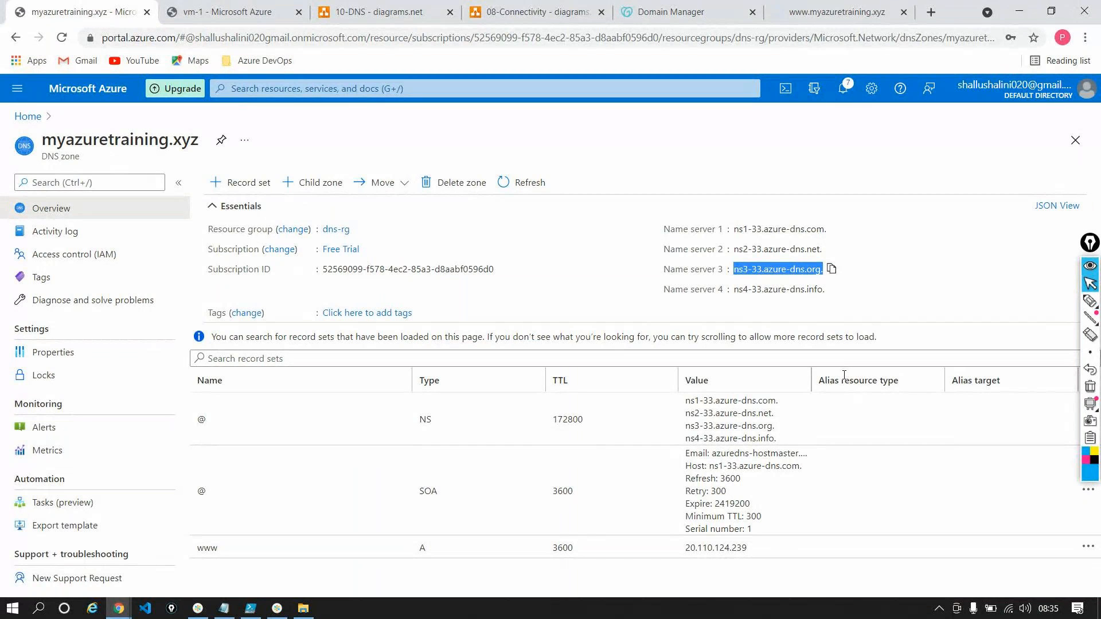
left_click(814, 17)
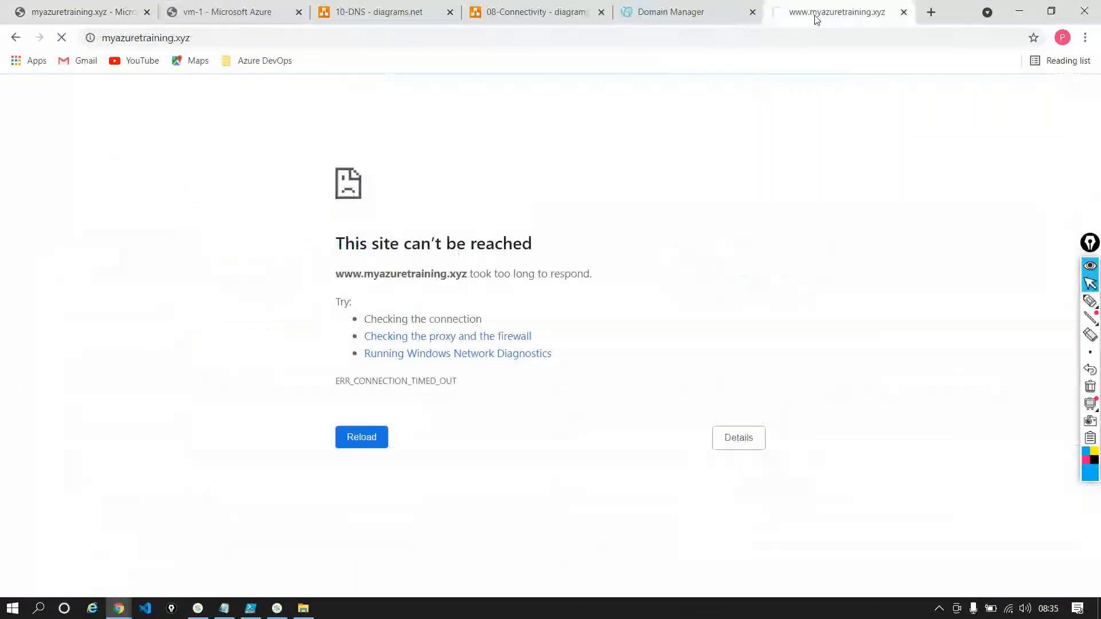
Look over the Records and Nameservers sections in GoDaddy's DNS Management and check the site's loading again
left_click(728, 14)
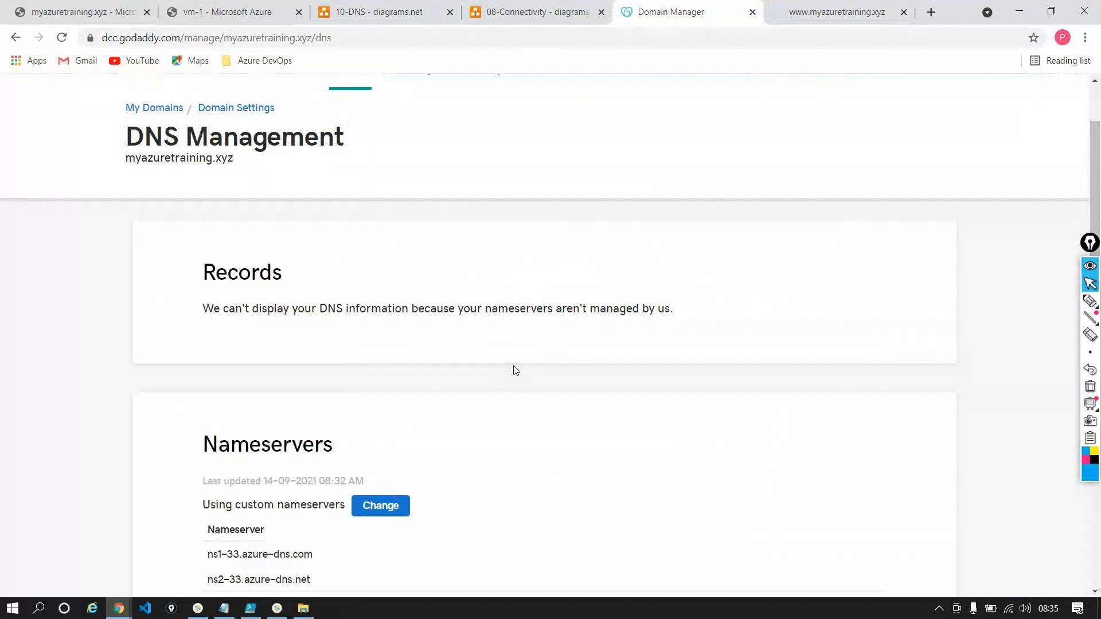
scroll(516, 371, "down", 4)
scroll(516, 371, "up", 4)
scroll(517, 371, "up", 1)
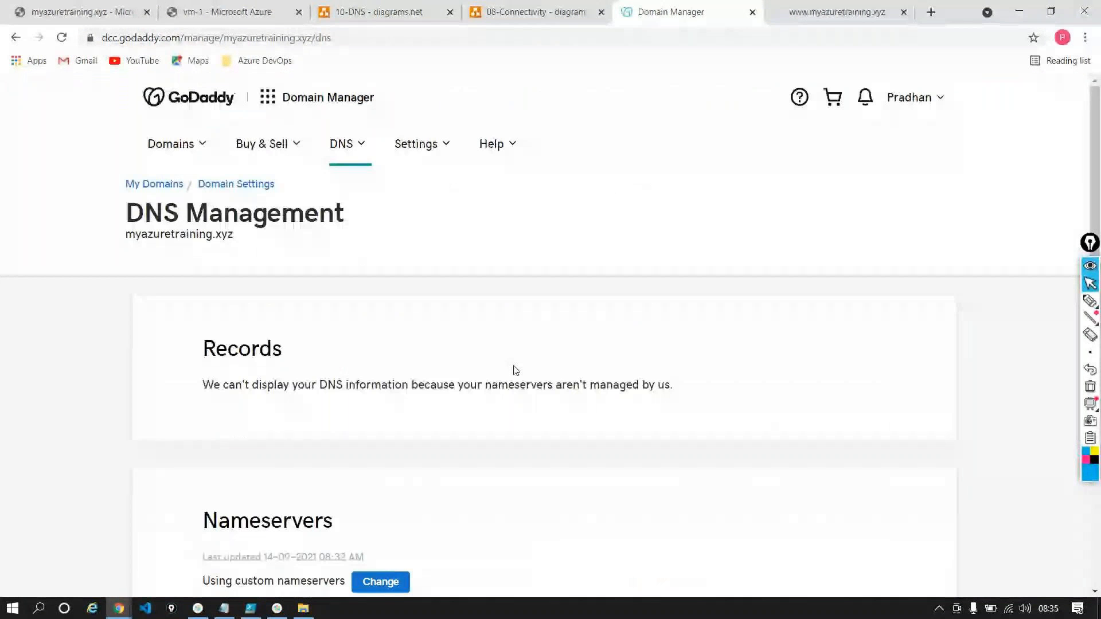
left_click(853, 16)
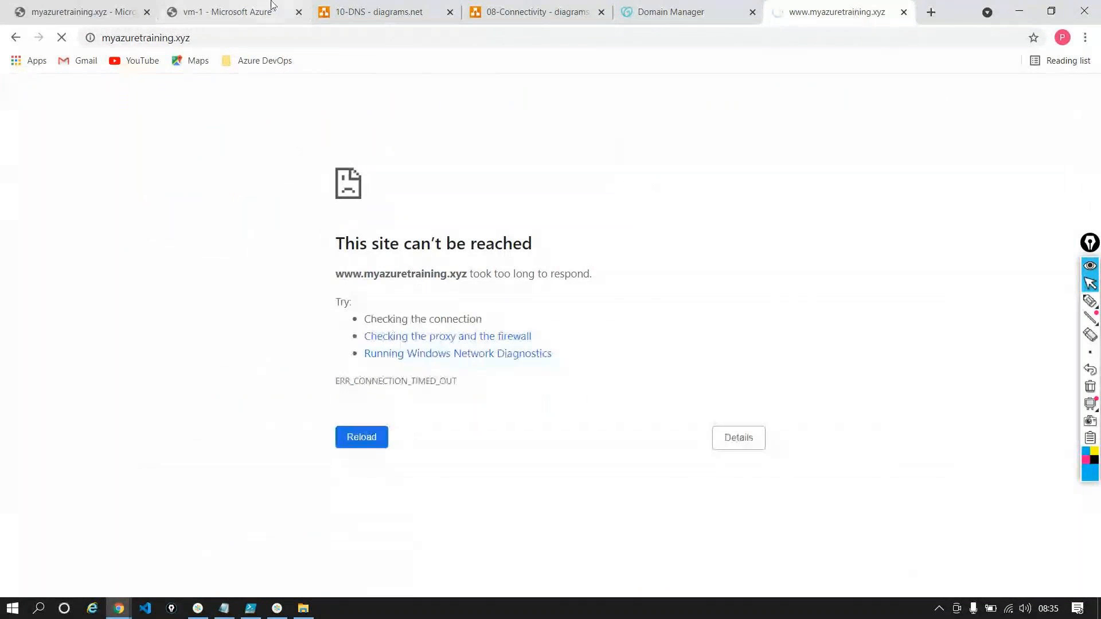
Switch to PowerShell ISE and examine the IP addresses noted for irctc.co.in, then return to the Azure DNS zone
left_click(60, 19)
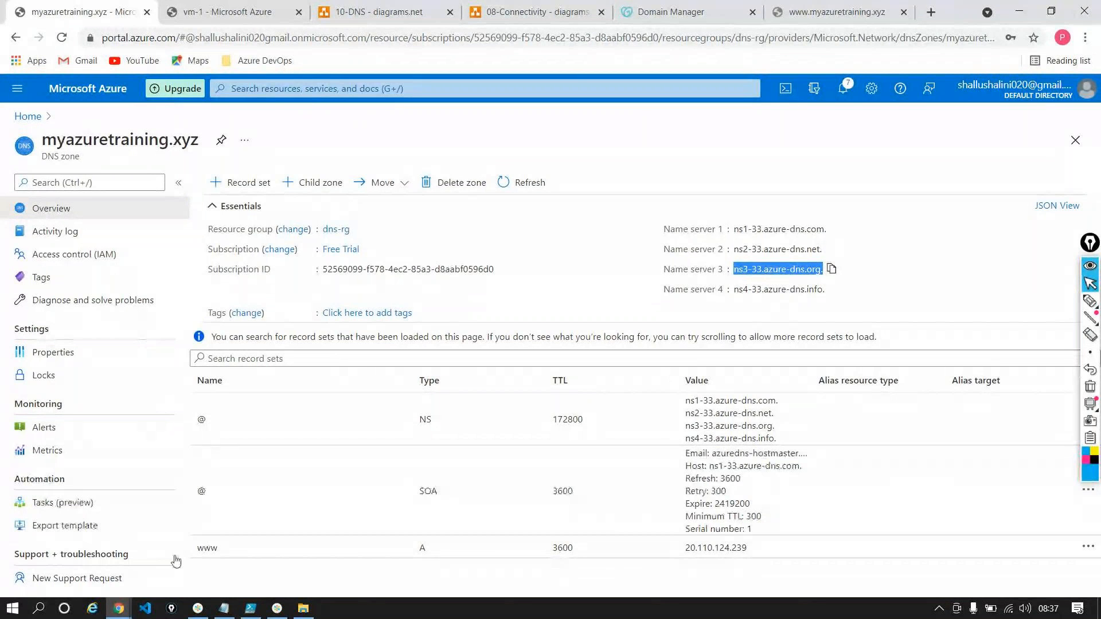
left_click(251, 611)
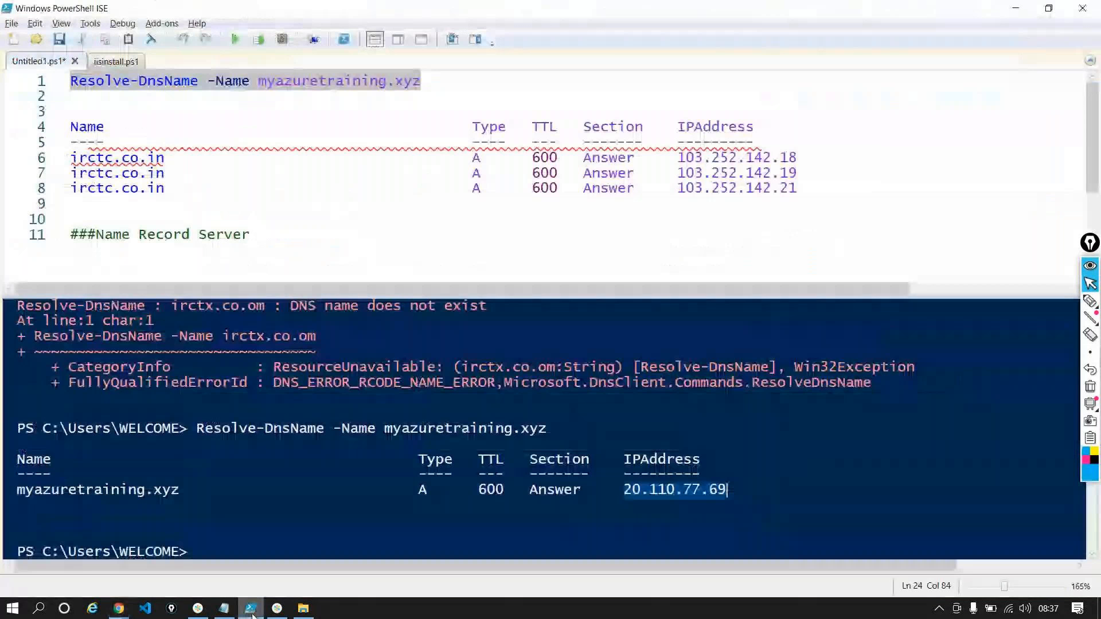
left_click(481, 92)
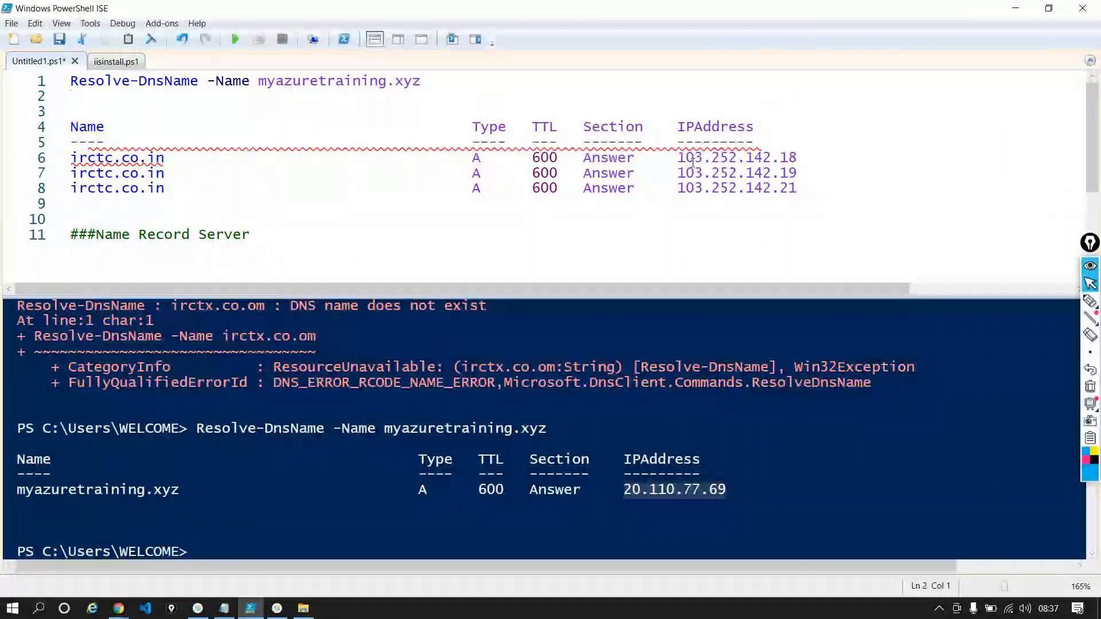
left_click_drag(682, 159, 807, 185)
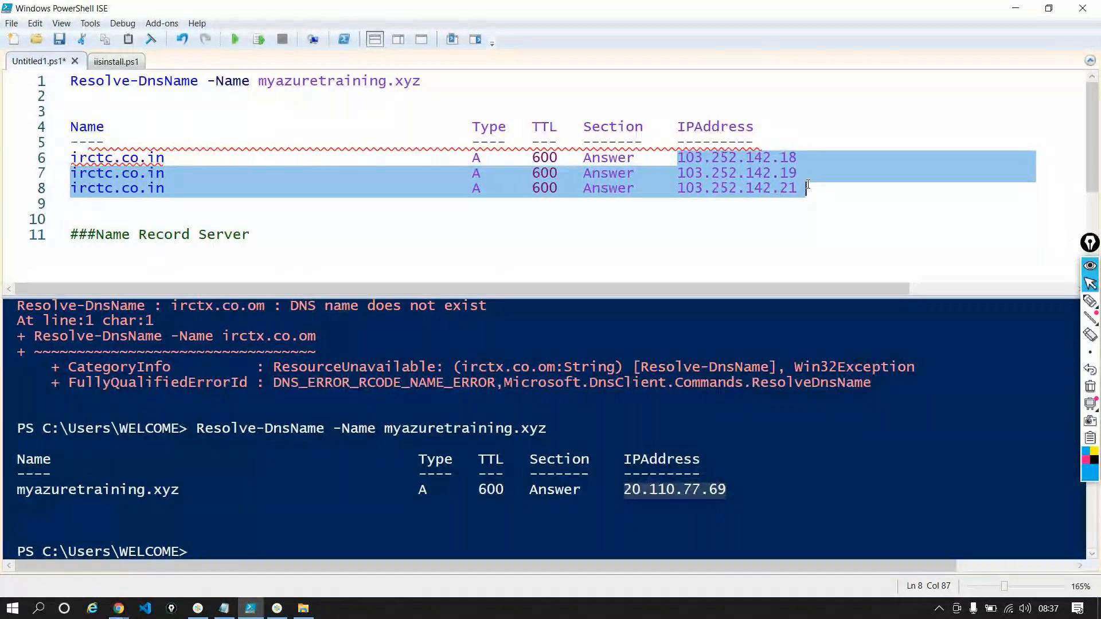
key("alt+Tab")
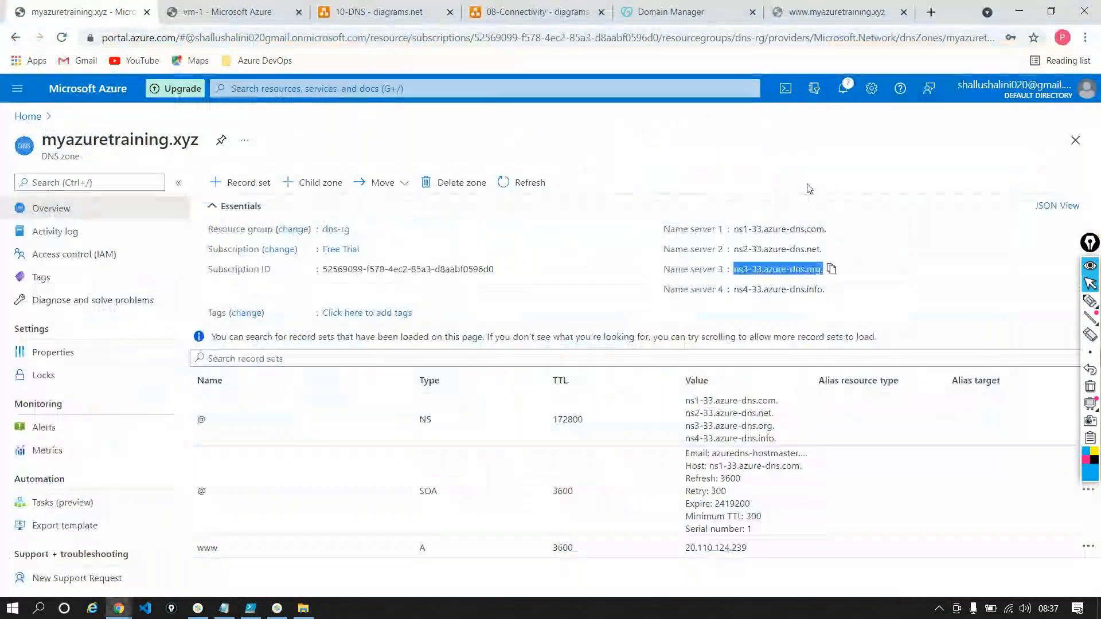
Examine the Name server 3 entry in the Azure DNS zone's overview
key("alt")
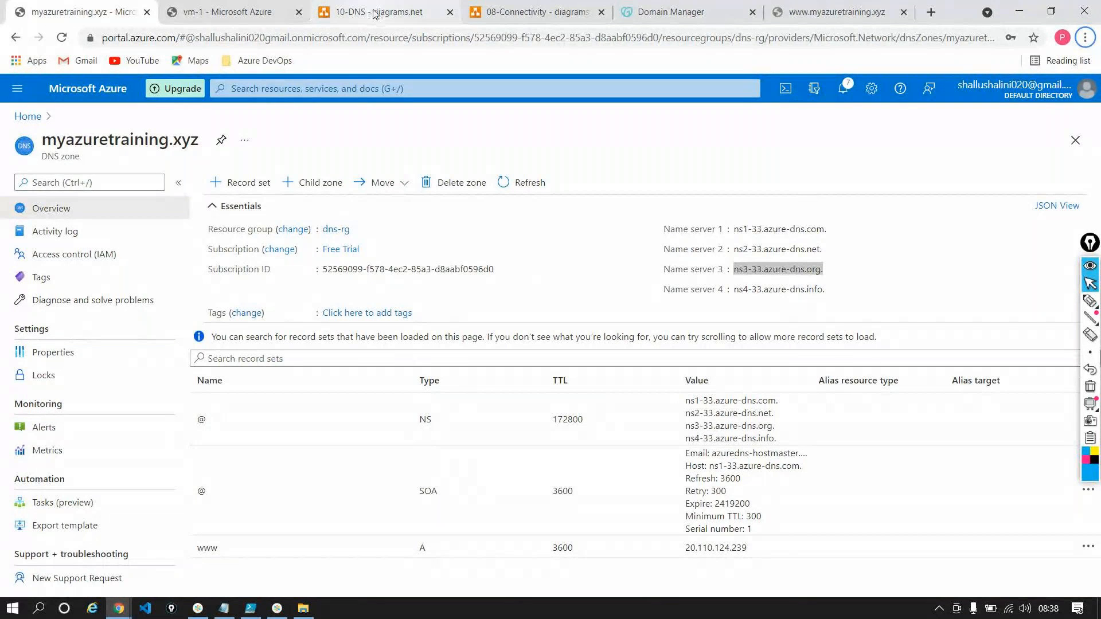
triple_click(753, 274)
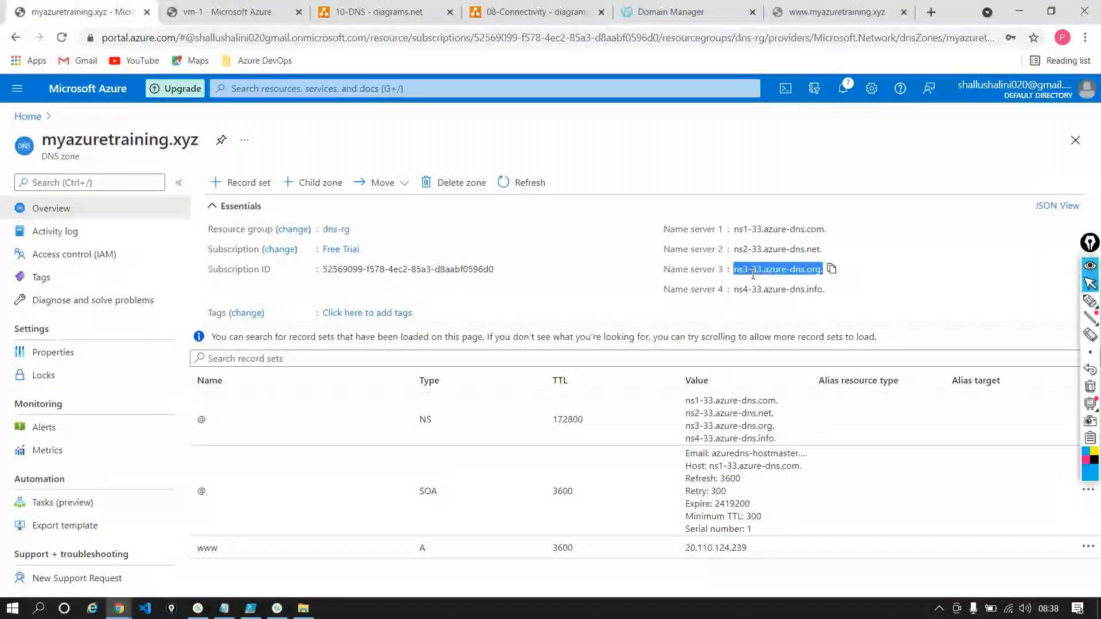
left_click(753, 275)
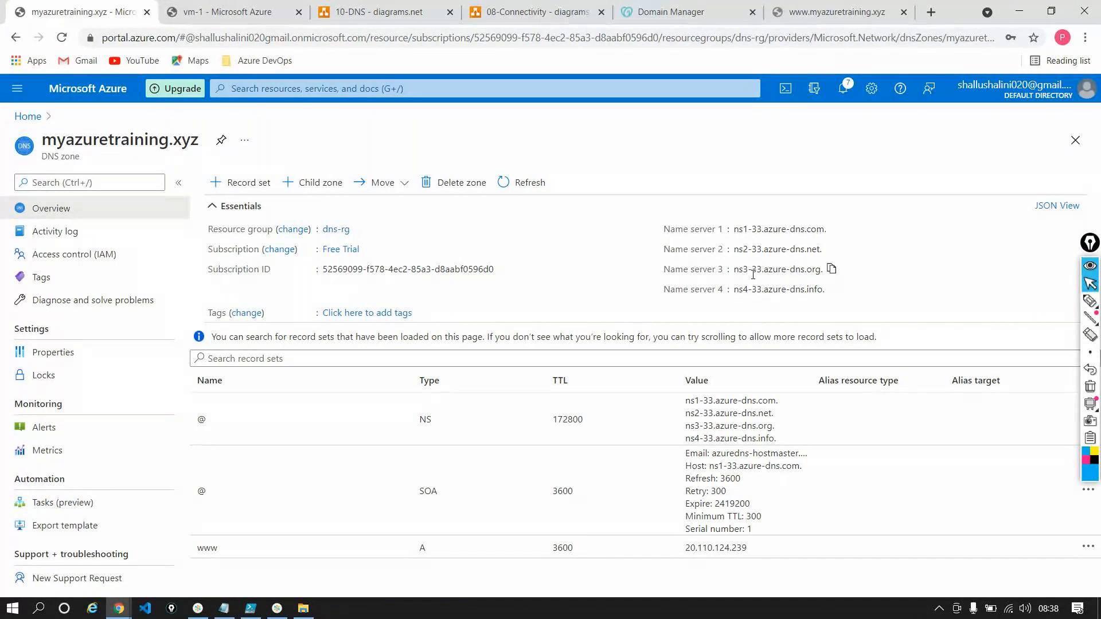
Check the domain name and its custom nameservers on GoDaddy's DNS Management page
left_click(683, 13)
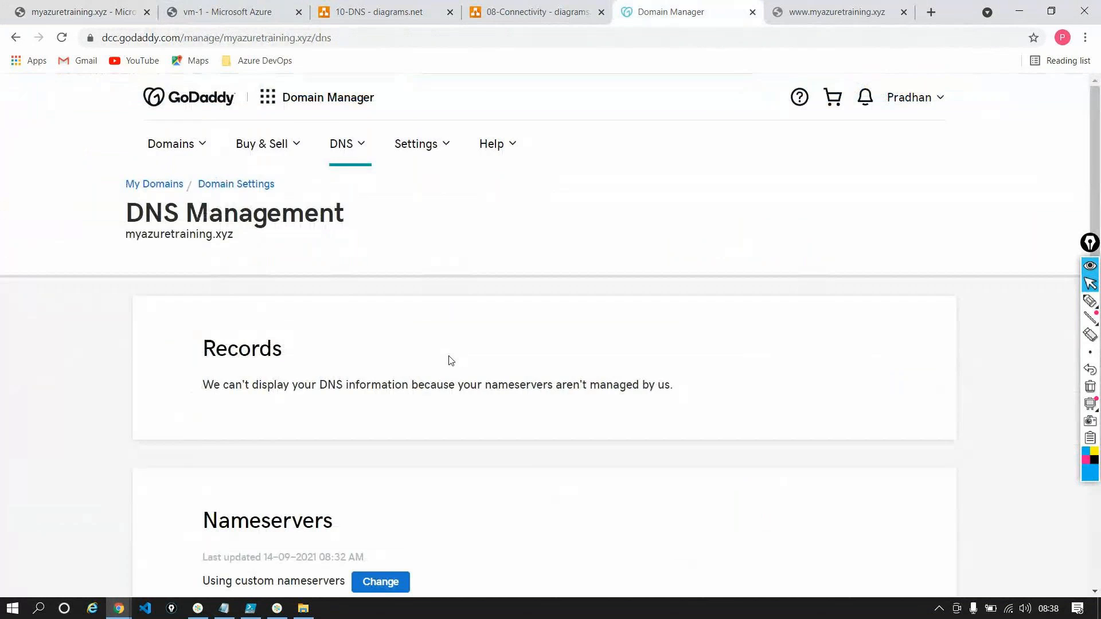
scroll(451, 360, "down", 5)
scroll(451, 360, "up", 5)
double_click(187, 236)
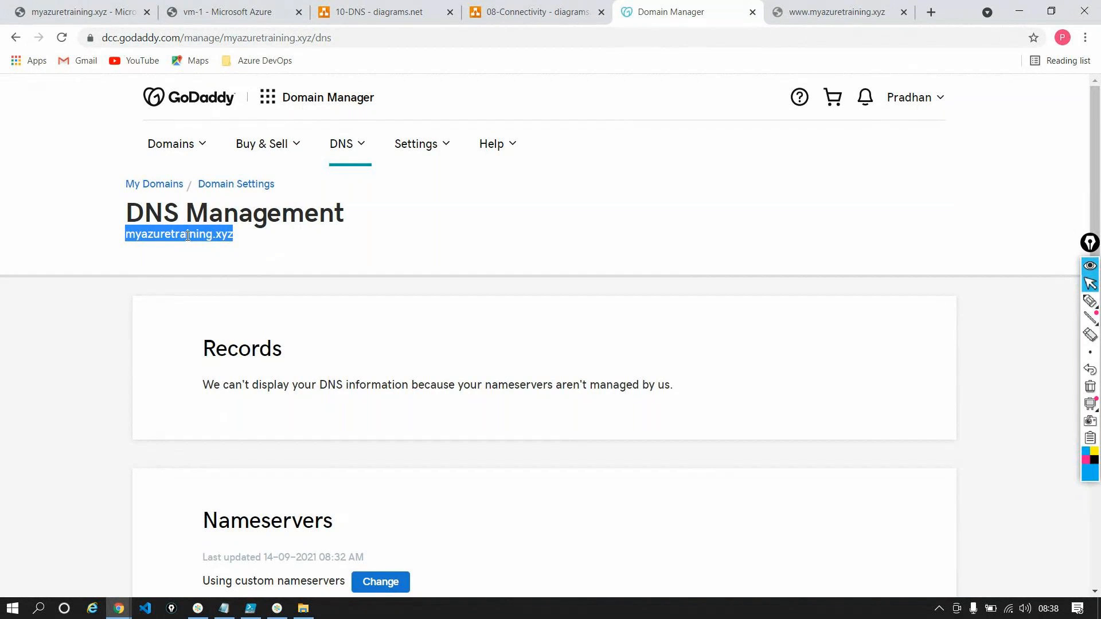
scroll(188, 236, "down", 3)
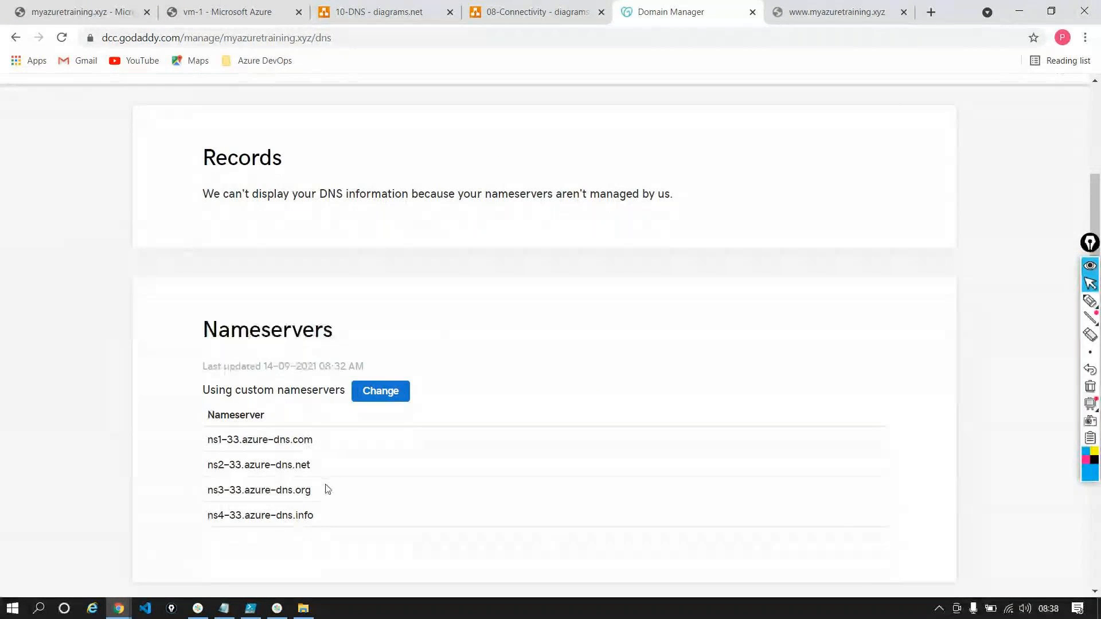
Retry loading myazuretraining.xyz in the website's tab
left_click(887, 4)
left_click(374, 37)
key("Return")
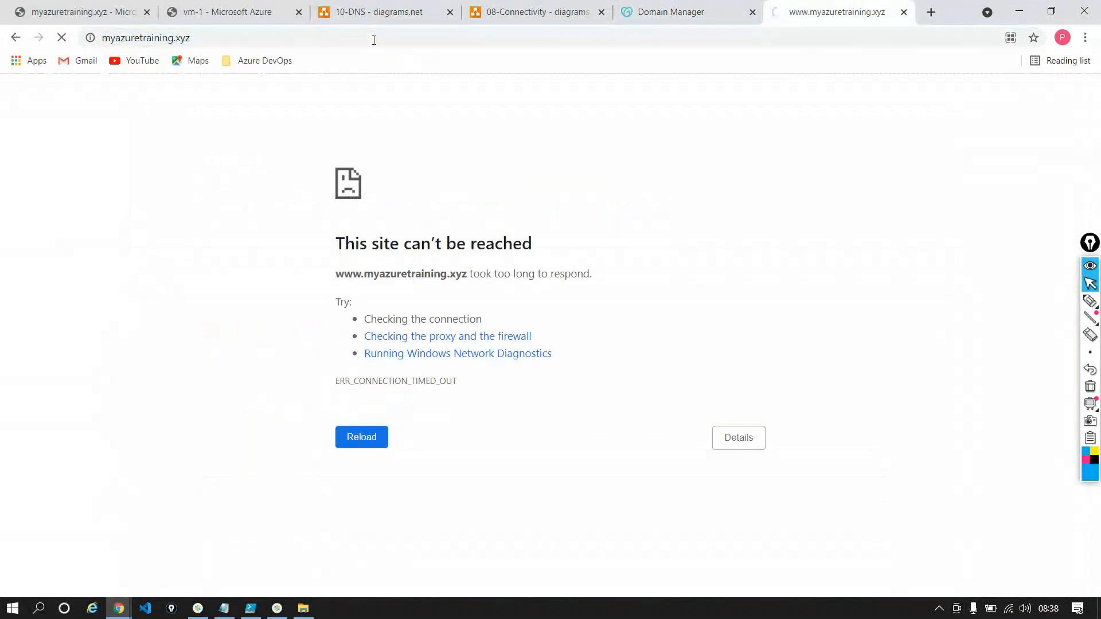
Examine GoDaddy's Records and Nameservers sections for myazuretraining.xyz once more while the site loads
left_click(664, 7)
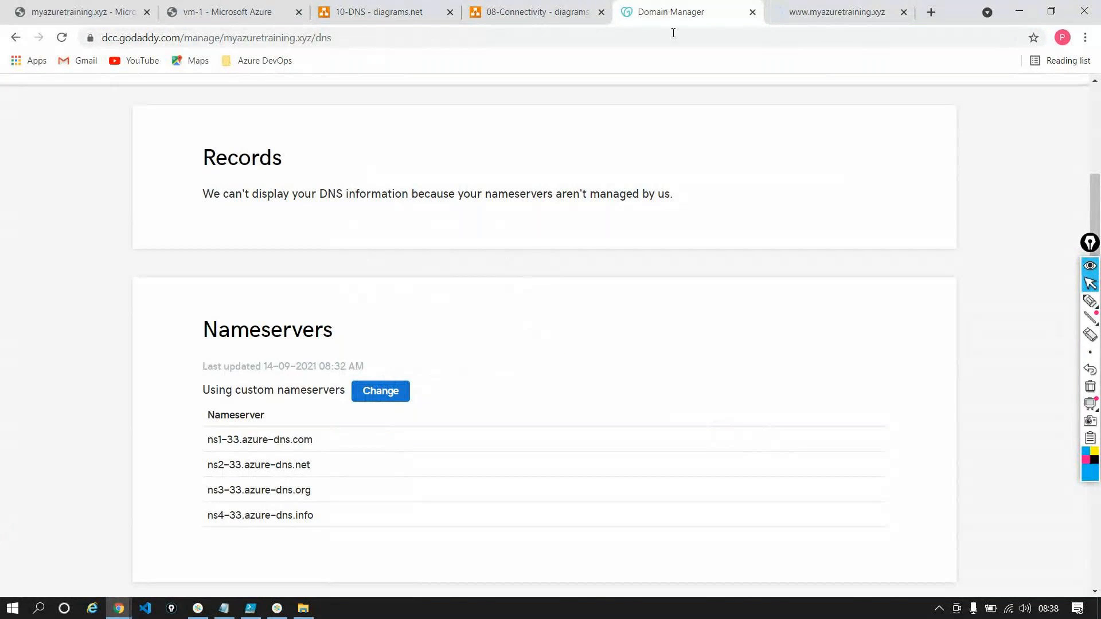
scroll(735, 250, "up", 4)
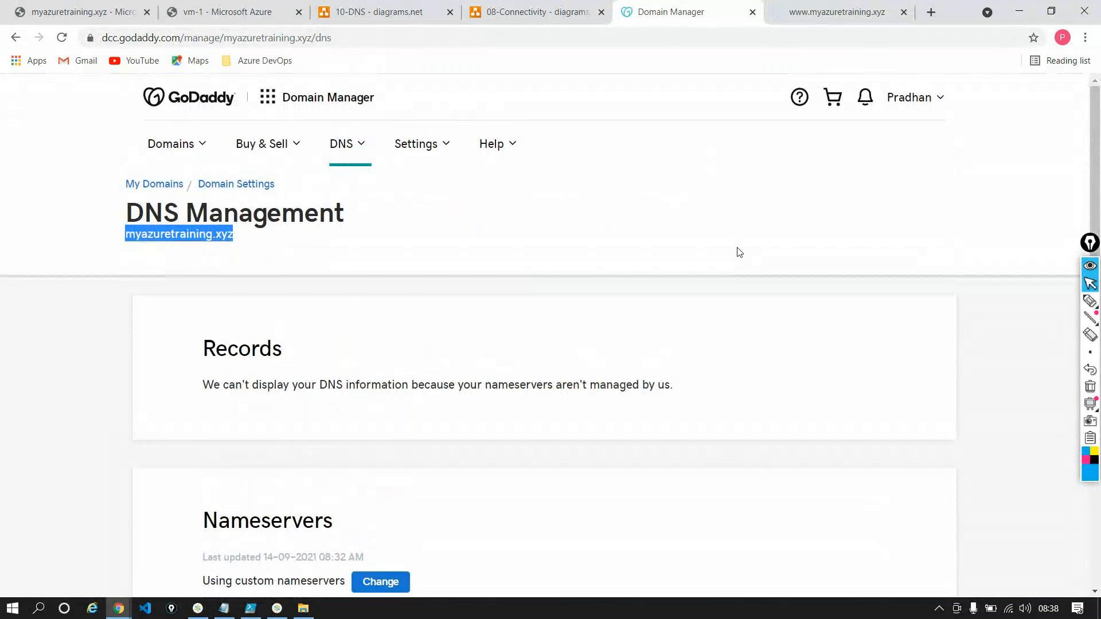
scroll(736, 251, "down", 3)
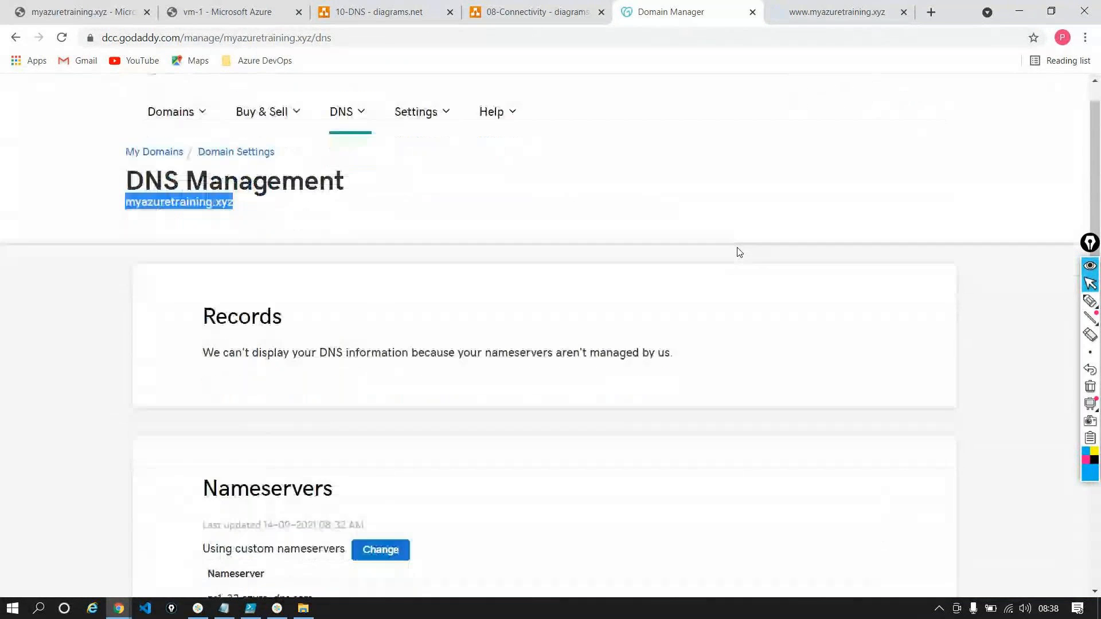
scroll(432, 399, "down", 3)
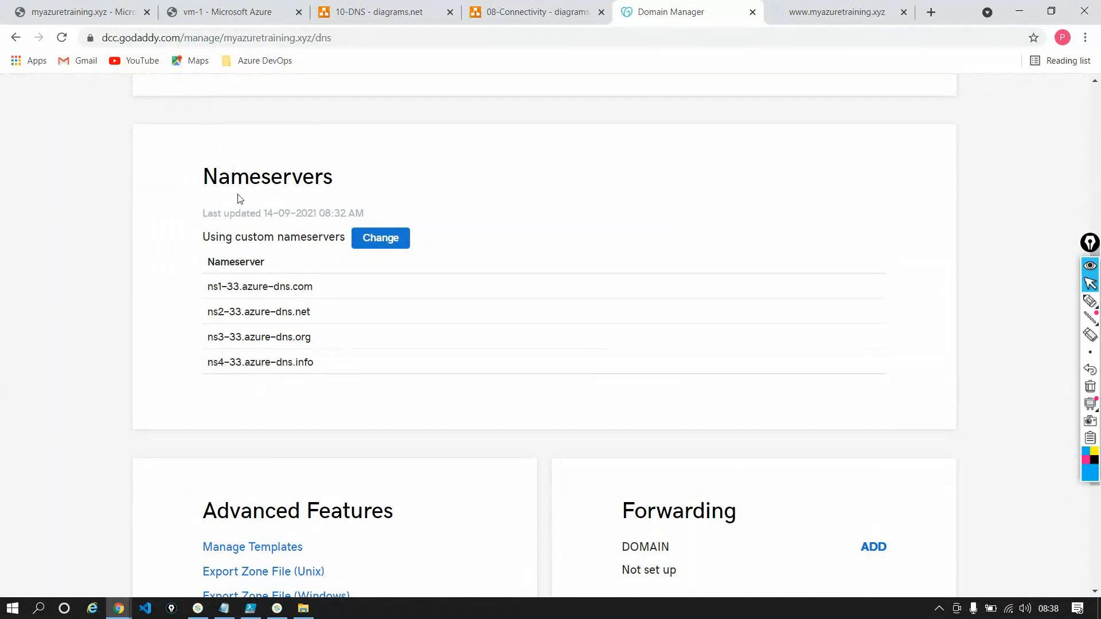
Run Resolve-DnsName -Name myazuretraining.xyz again in PowerShell ISE and check the returned IP address against the queried domain name
left_click(249, 610)
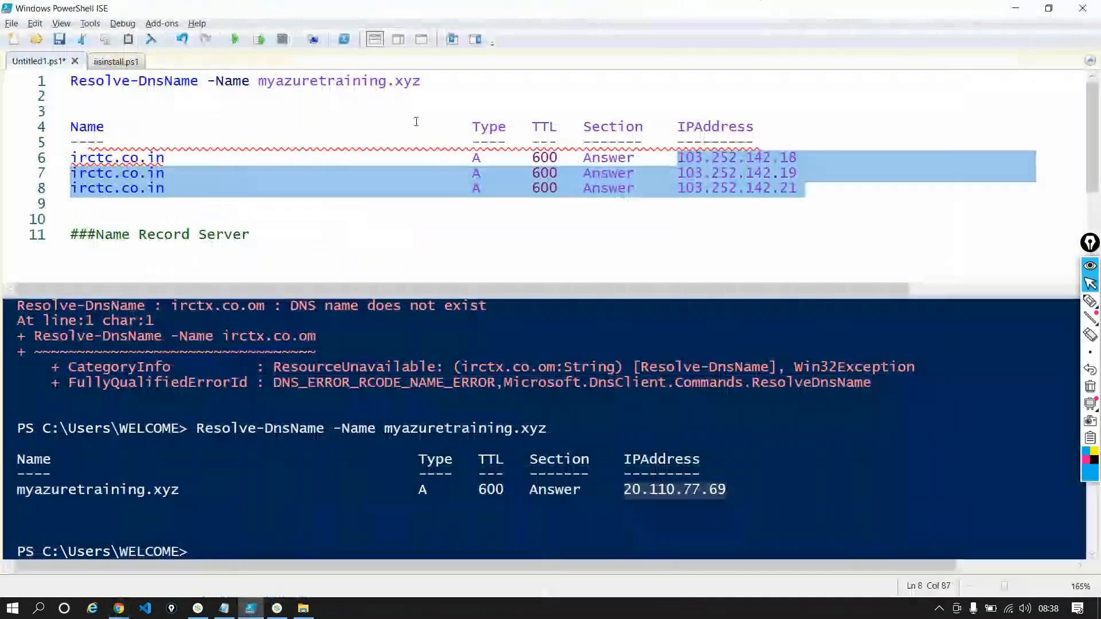
left_click_drag(422, 81, 70, 81)
left_click(260, 39)
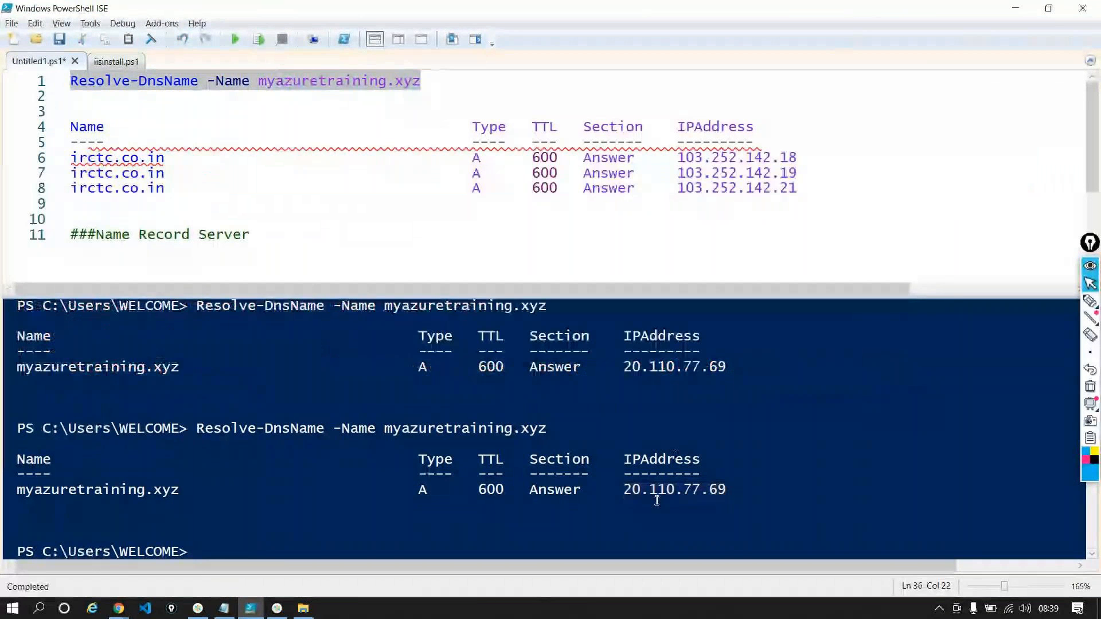
left_click_drag(732, 488, 623, 488)
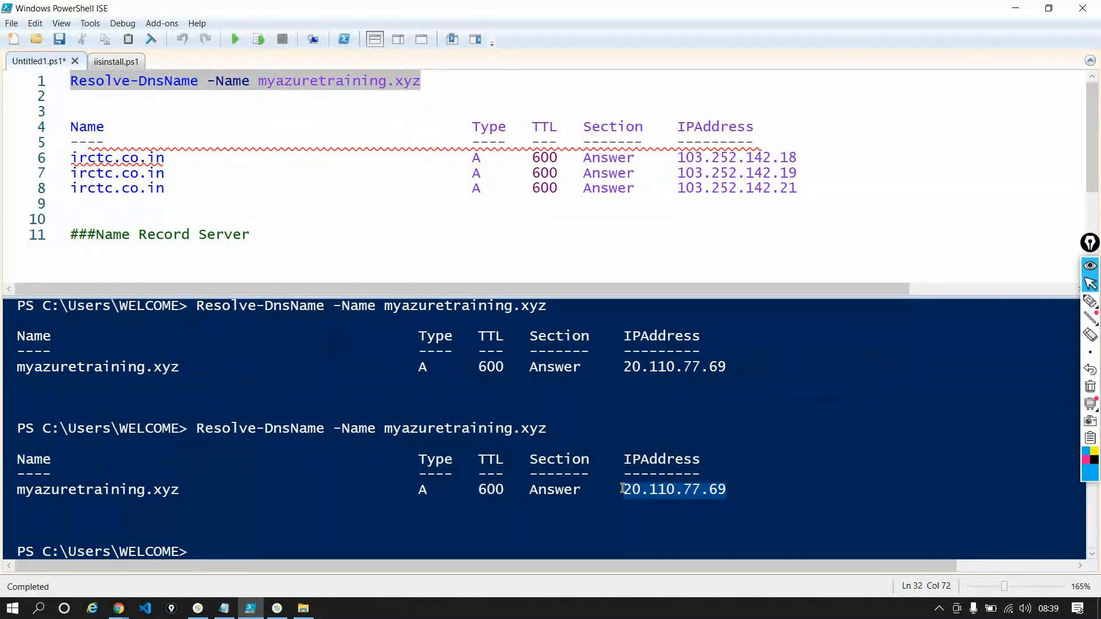
left_click(313, 88)
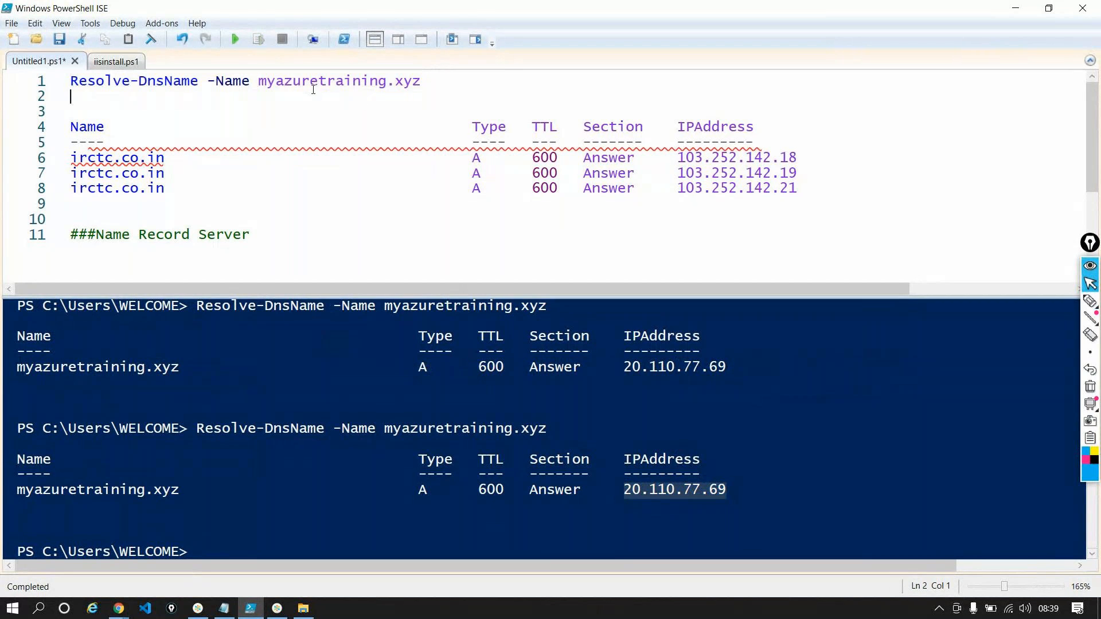
left_click_drag(257, 77, 420, 81)
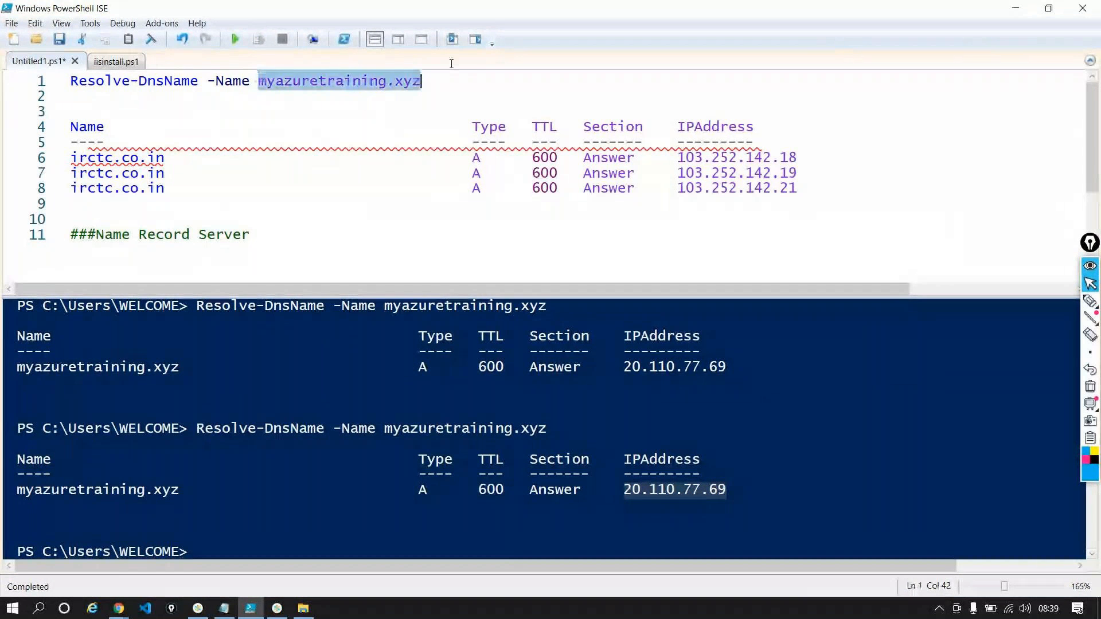
Switch to Chrome, search Google for "dns lookup" and open MxToolbox's DNS Lookup Tool
key("alt+Tab")
key("ctrl+Tab")
left_click(490, 38)
key("ctrl+c")
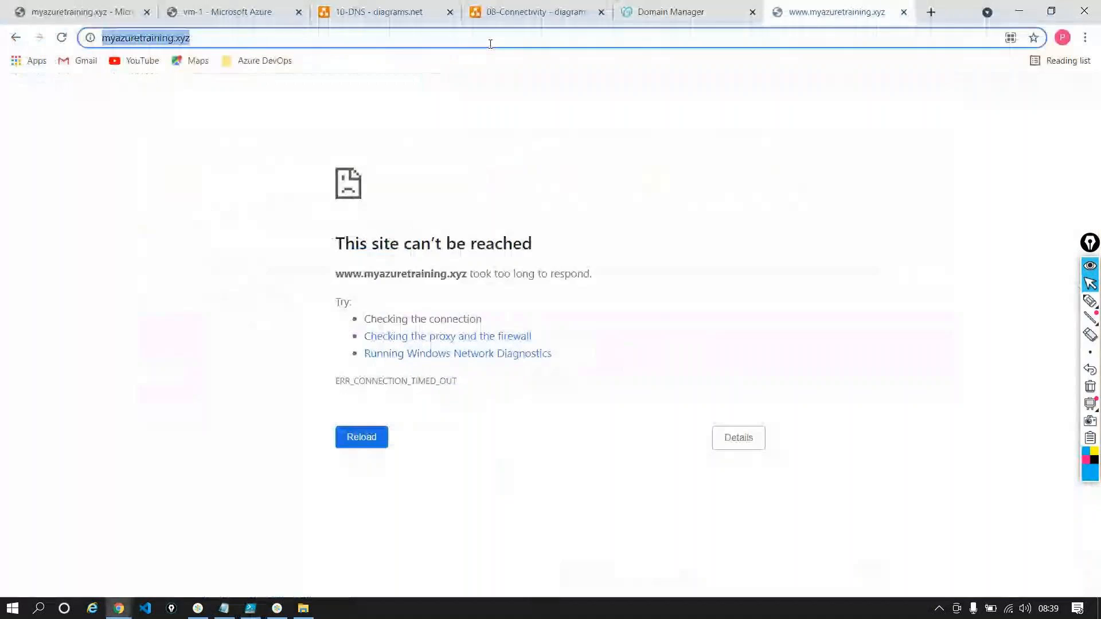
type("dns lookup")
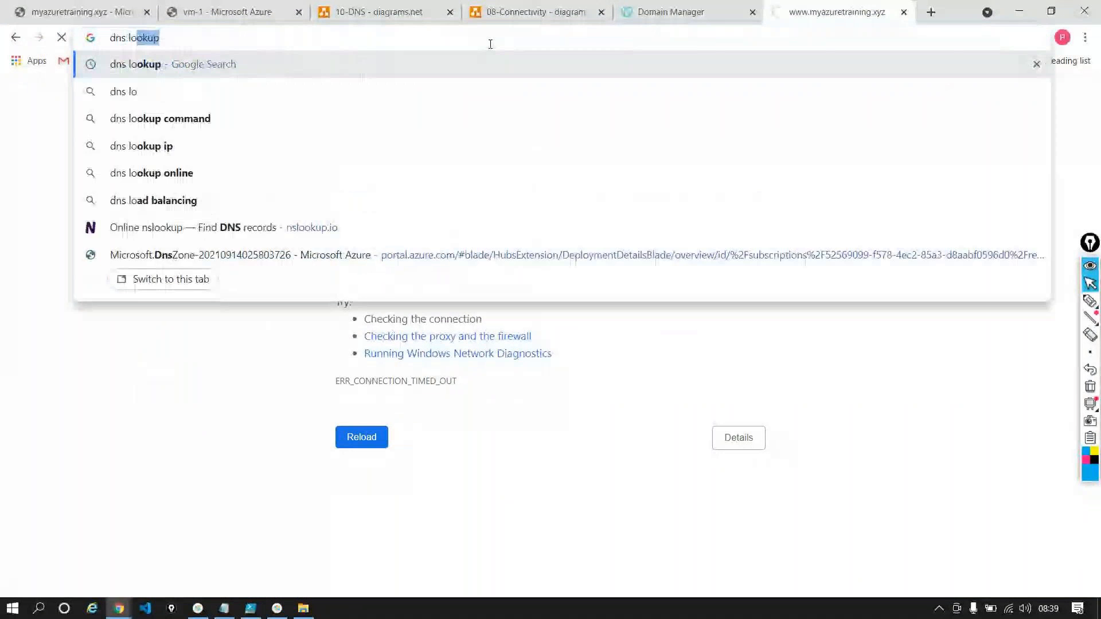
key("Return")
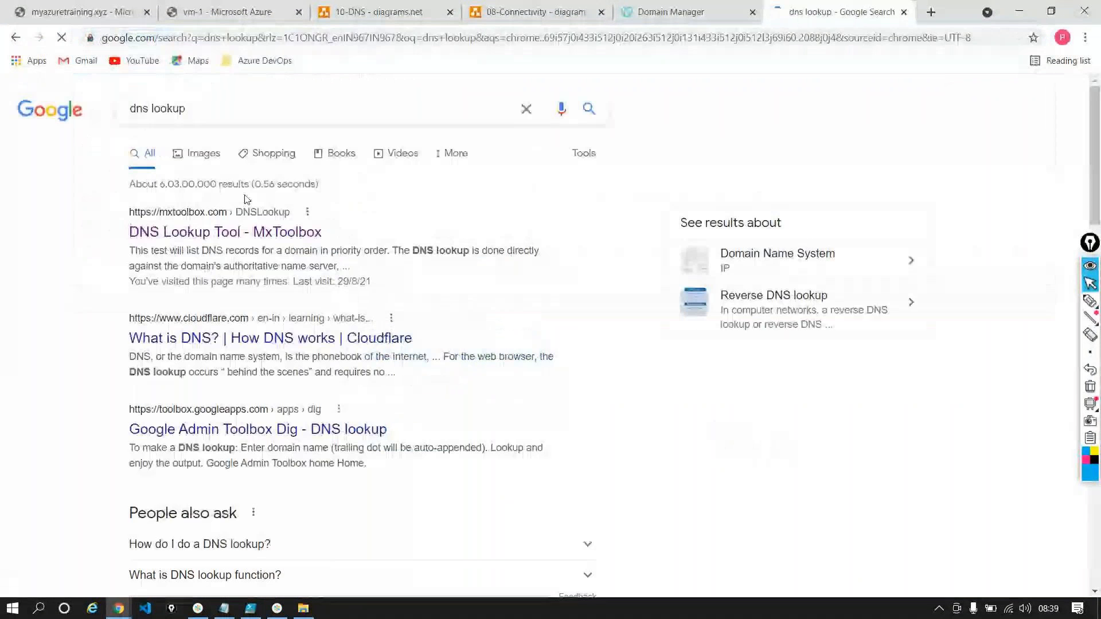
left_click(250, 233)
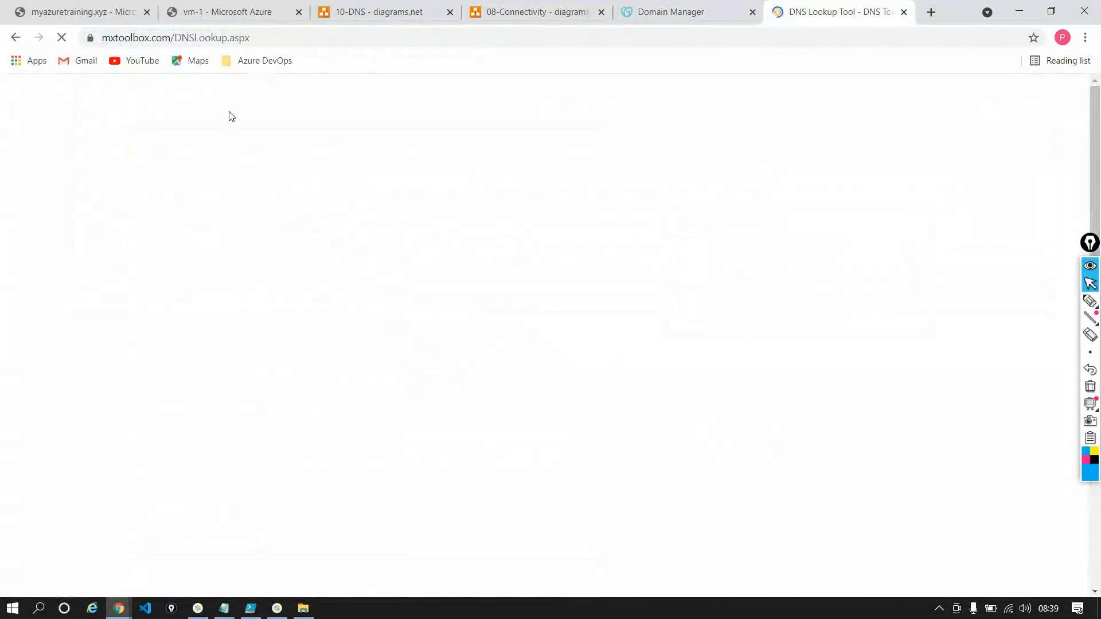
Run a DNS lookup for myazuretraining.xyz and check the IP address owner and the DNS hosting provider
left_click(189, 231)
key("ctrl+v")
left_click(315, 231)
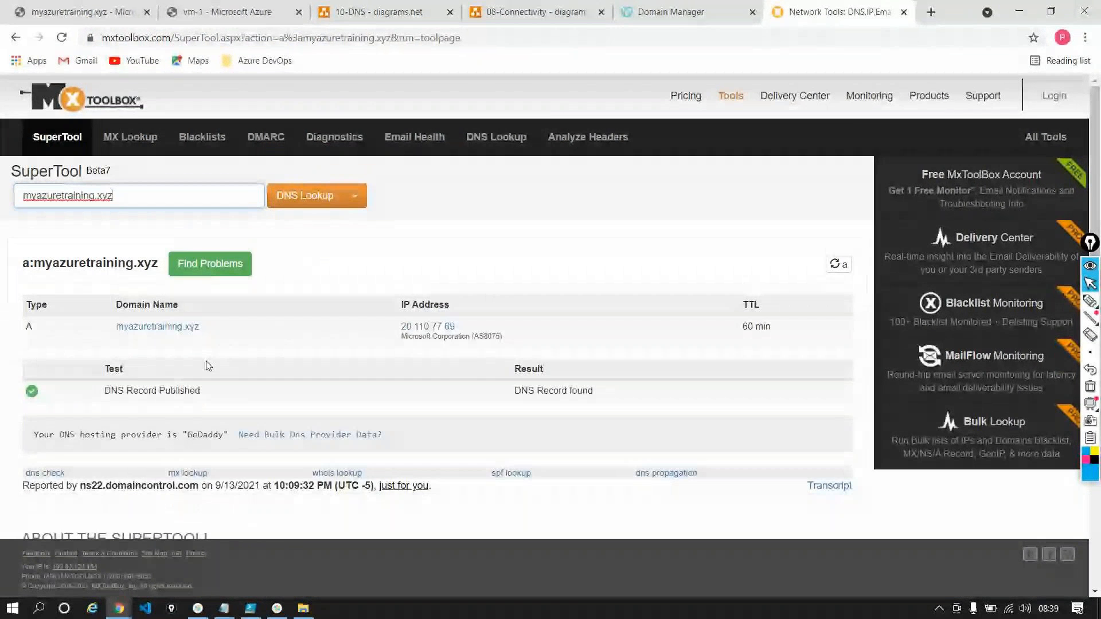
triple_click(434, 338)
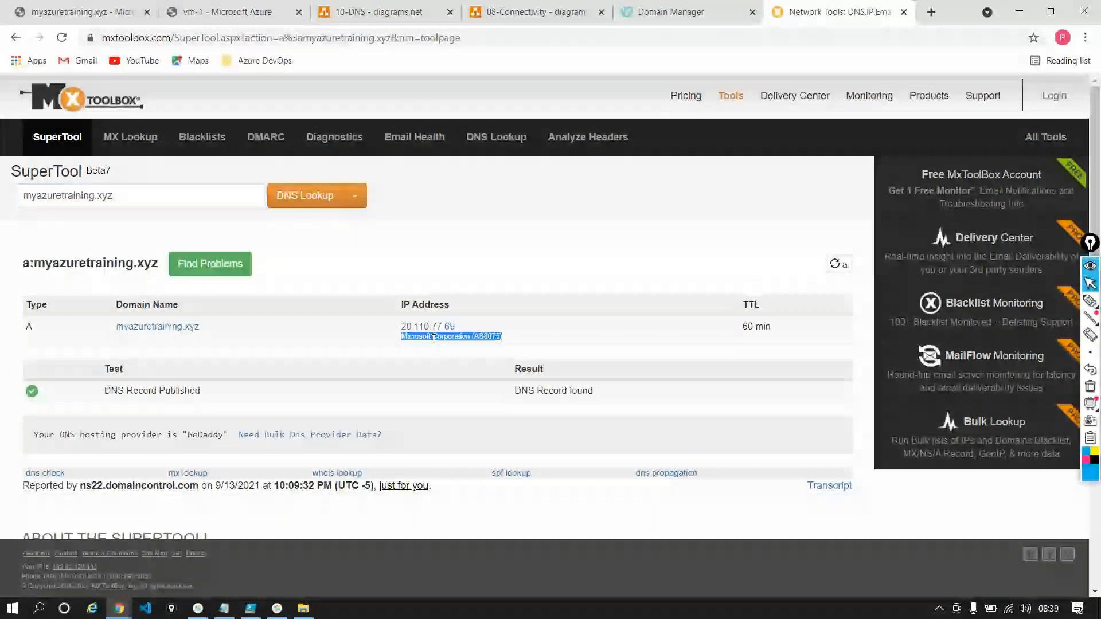
double_click(433, 339)
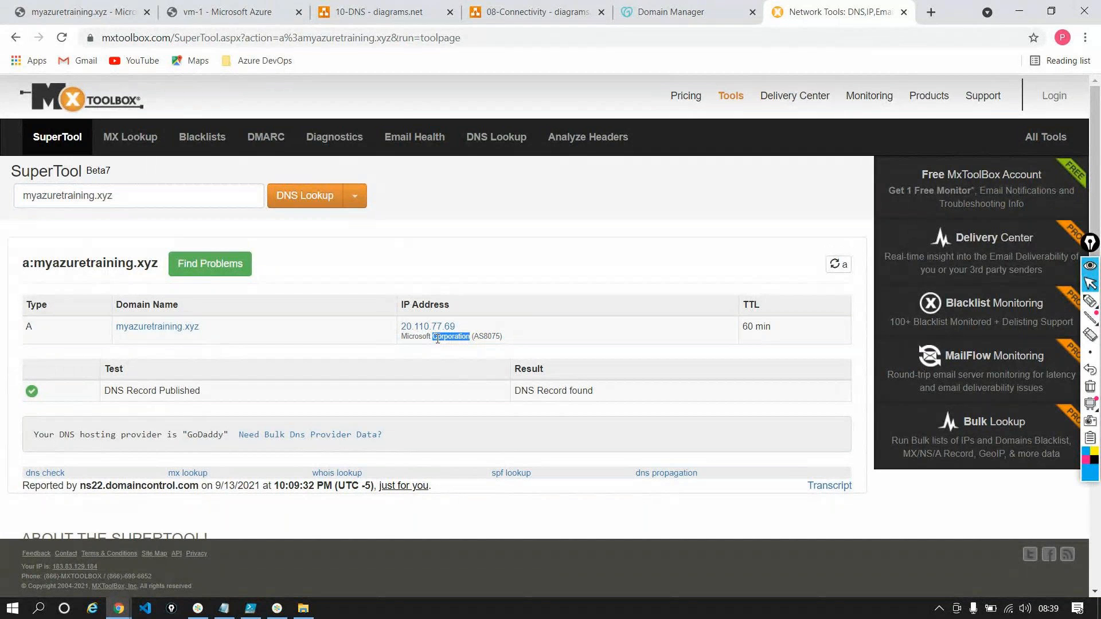
triple_click(113, 440)
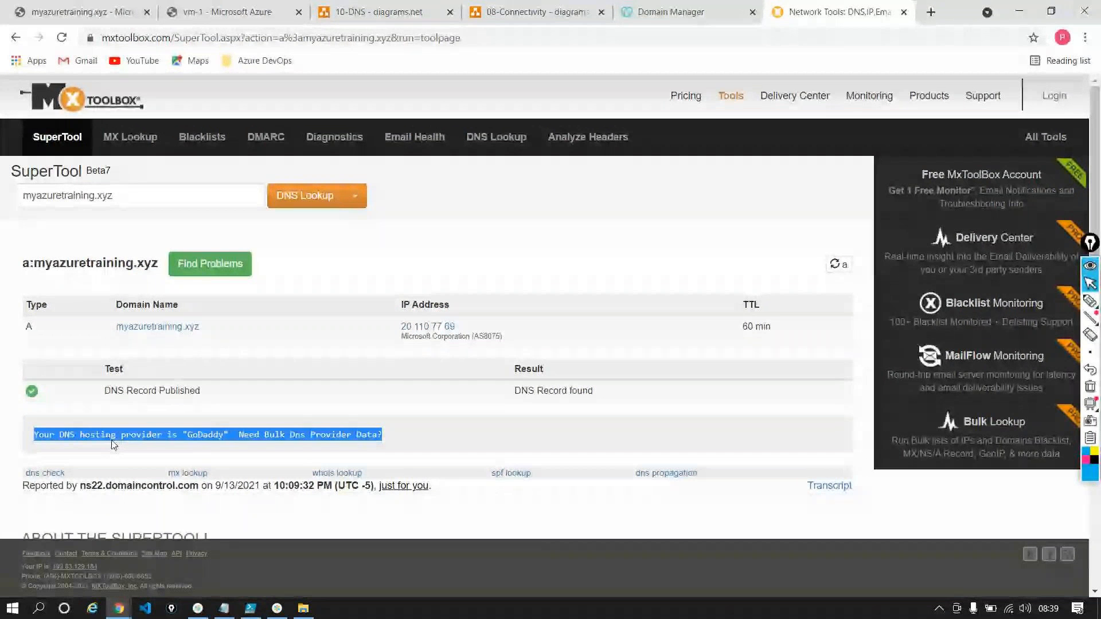
Compare the MxToolbox lookup result with the custom nameservers on GoDaddy's DNS Management page
left_click(708, 15)
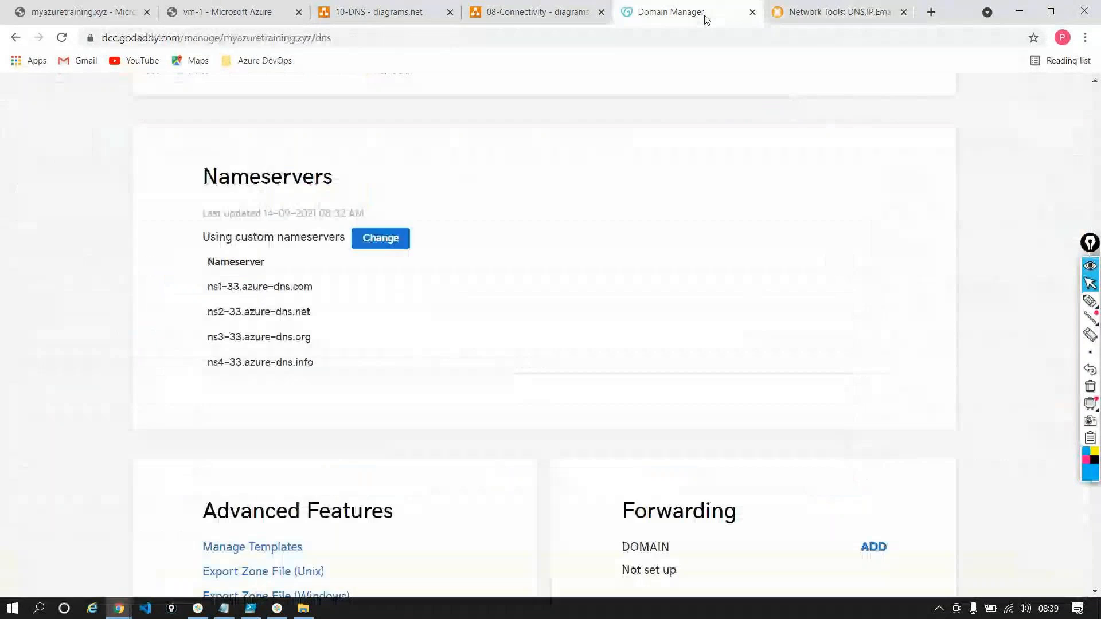
left_click(800, 12)
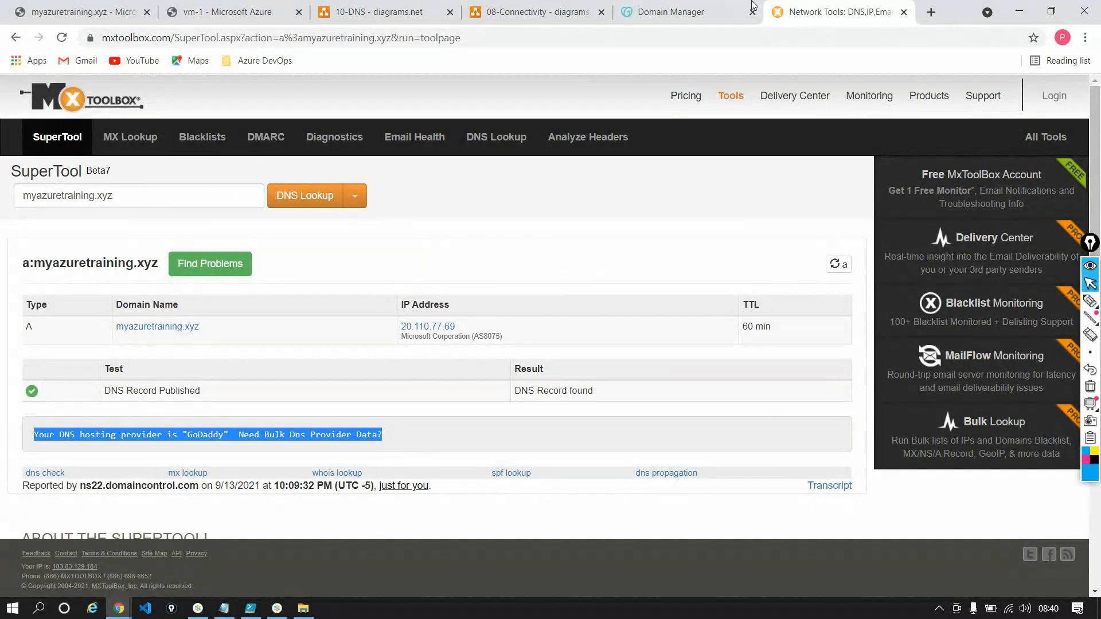
left_click(689, 10)
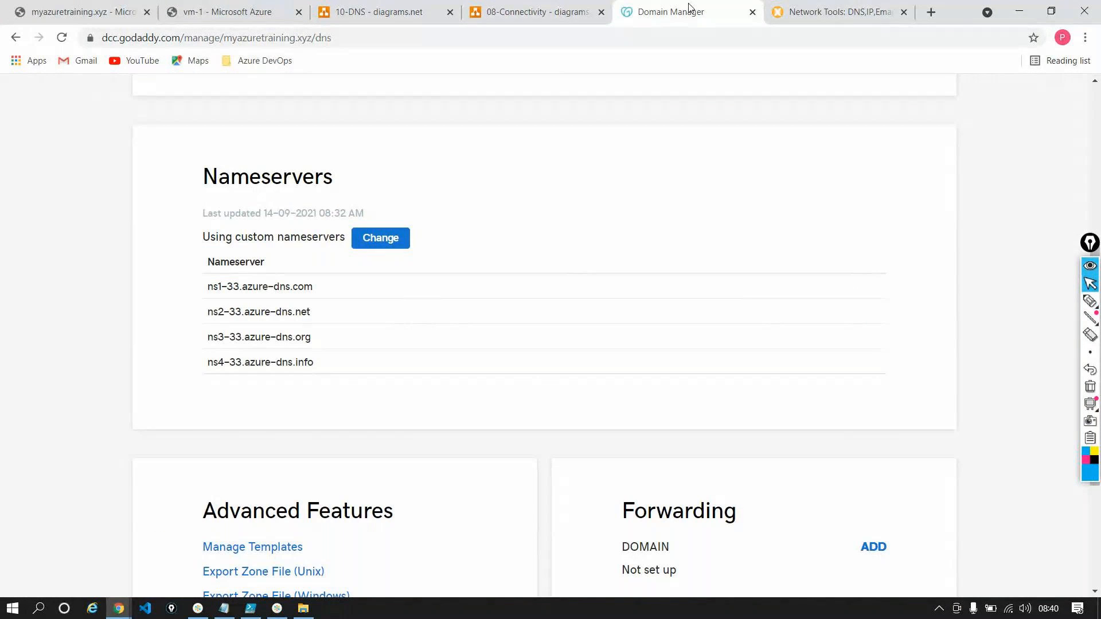
triple_click(277, 290)
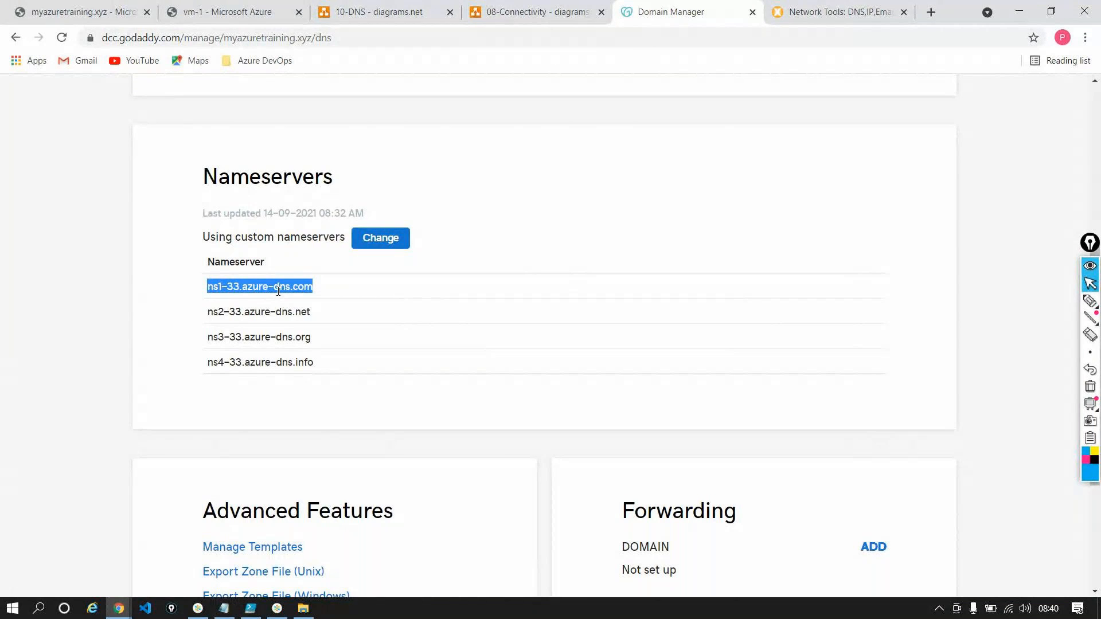
scroll(278, 291, "up", 6)
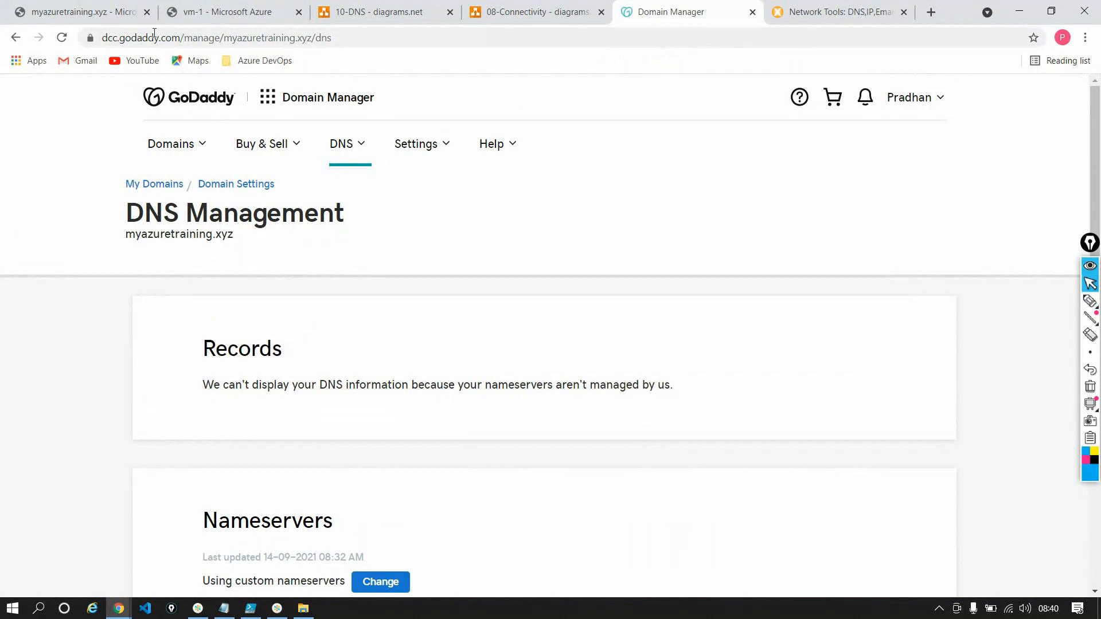
Review the myazuretraining.xyz zone's name and records in the Azure portal, and open the DNS zones list from the portal home
left_click(86, 13)
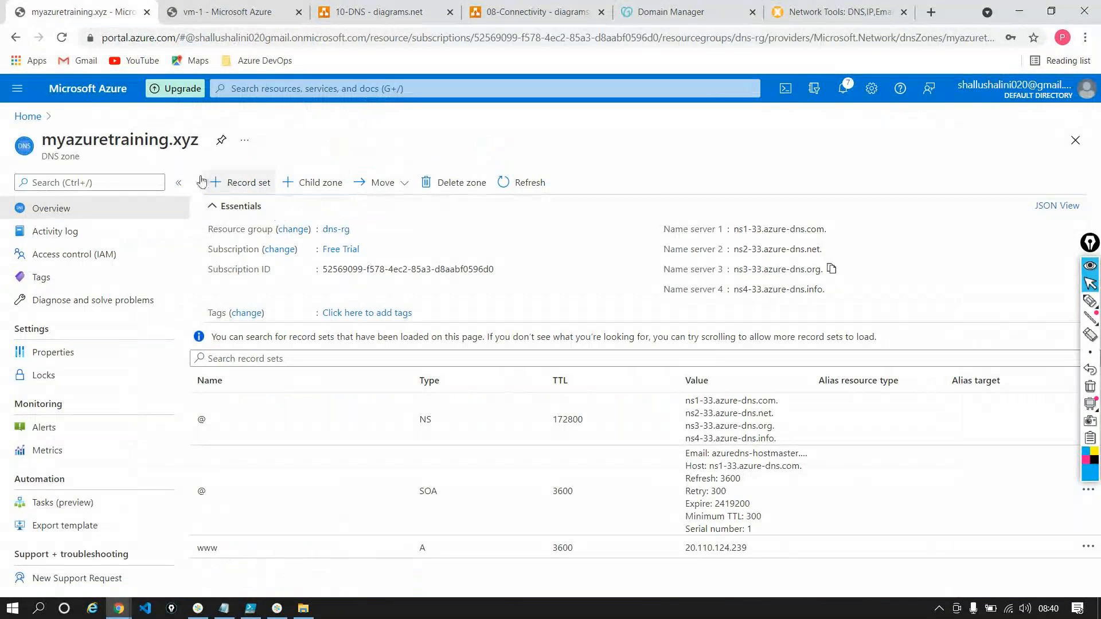
double_click(161, 139)
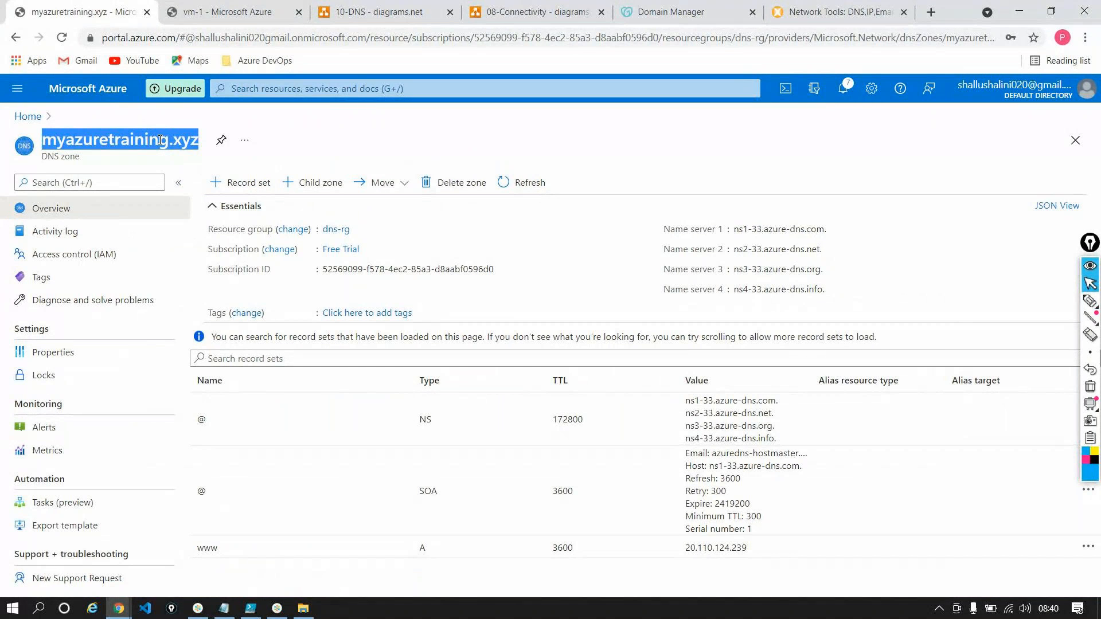
left_click(163, 140)
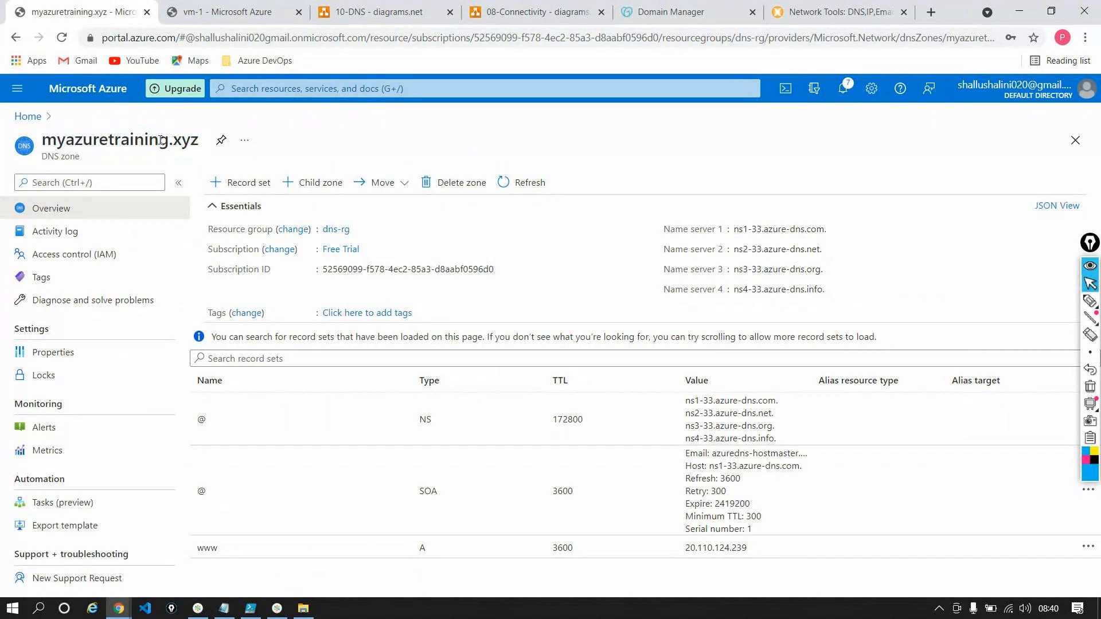
left_click_drag(169, 140, 40, 136)
left_click(26, 118)
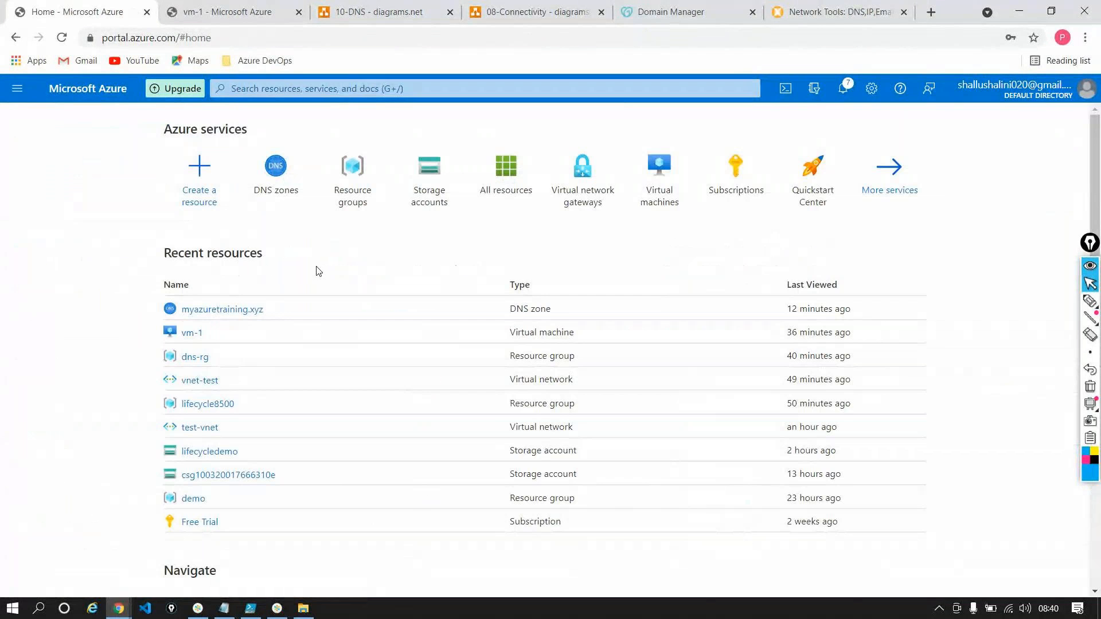
mouse_move(336, 213)
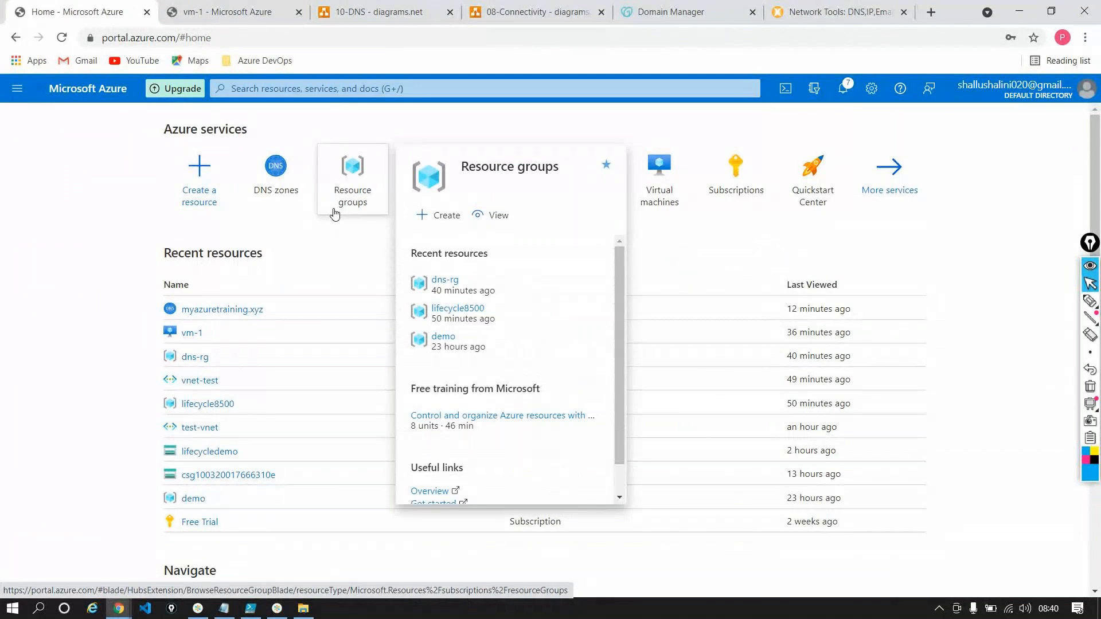
left_click(268, 183)
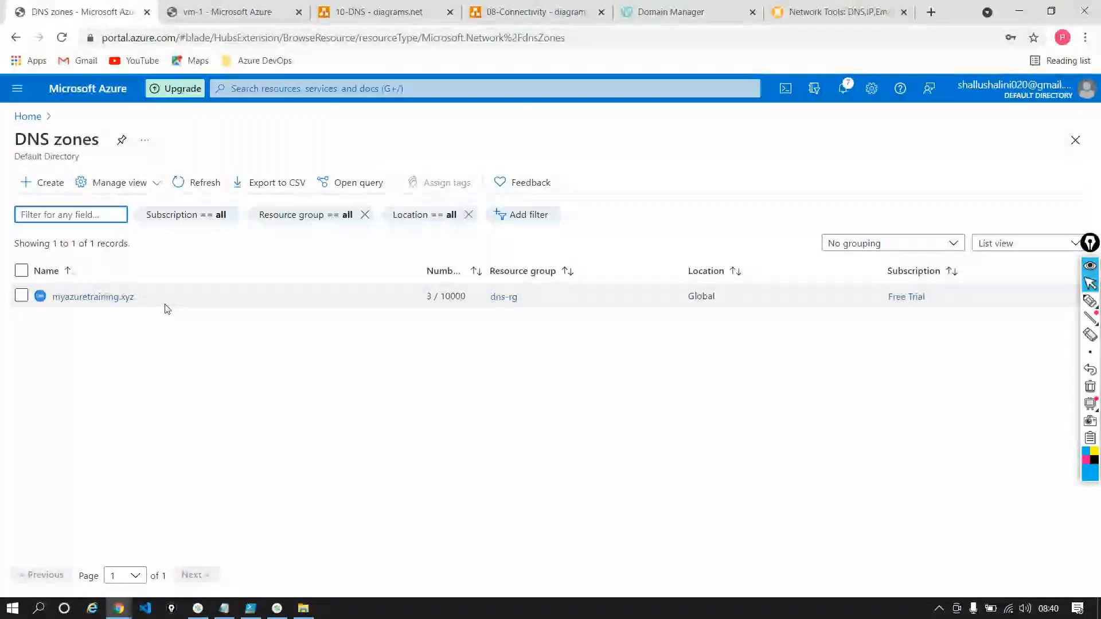
Examine the Private DNS page of the 10-DNS diagram, leaving its name as it is
left_click(339, 12)
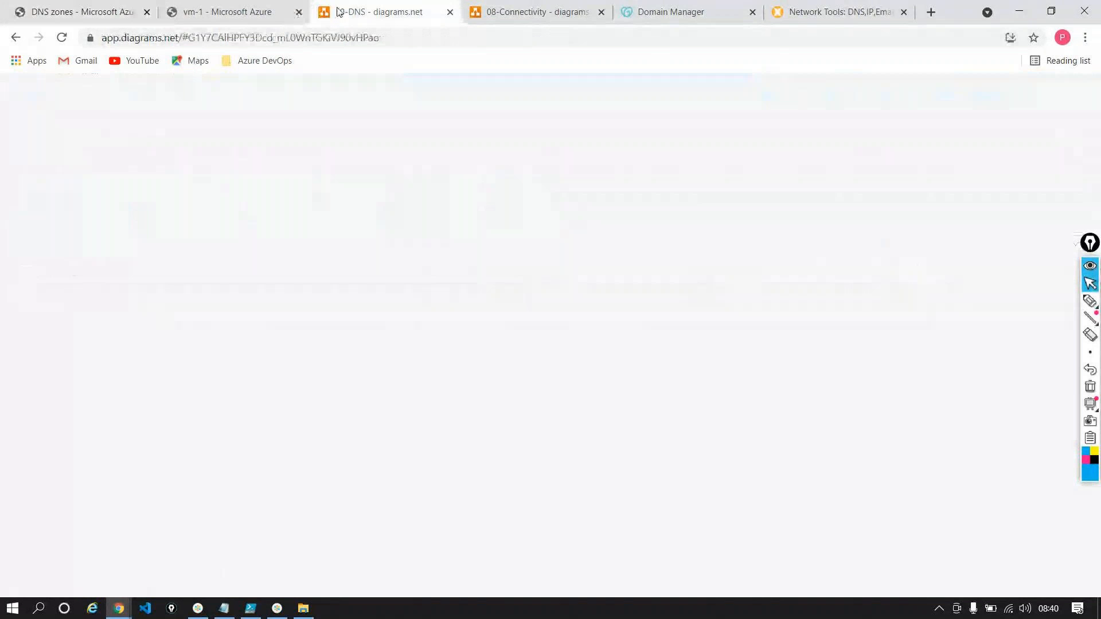
double_click(437, 584)
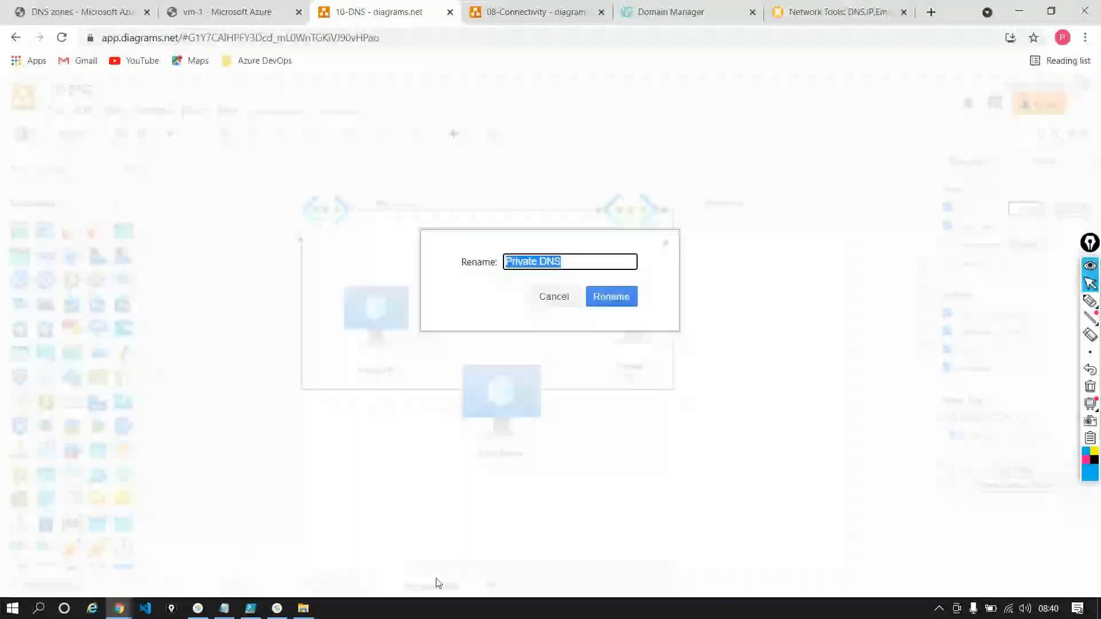
left_click(483, 379)
left_click(710, 302)
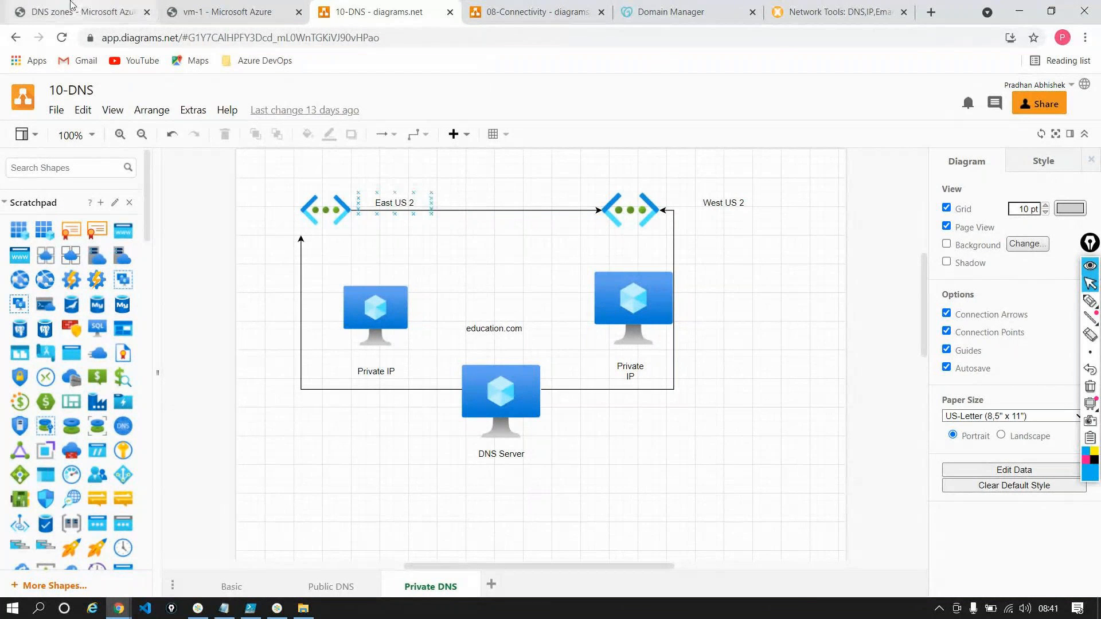
Open the virtual machine vm-1 in the Azure portal and check its private IP address
left_click(53, 14)
left_click(27, 116)
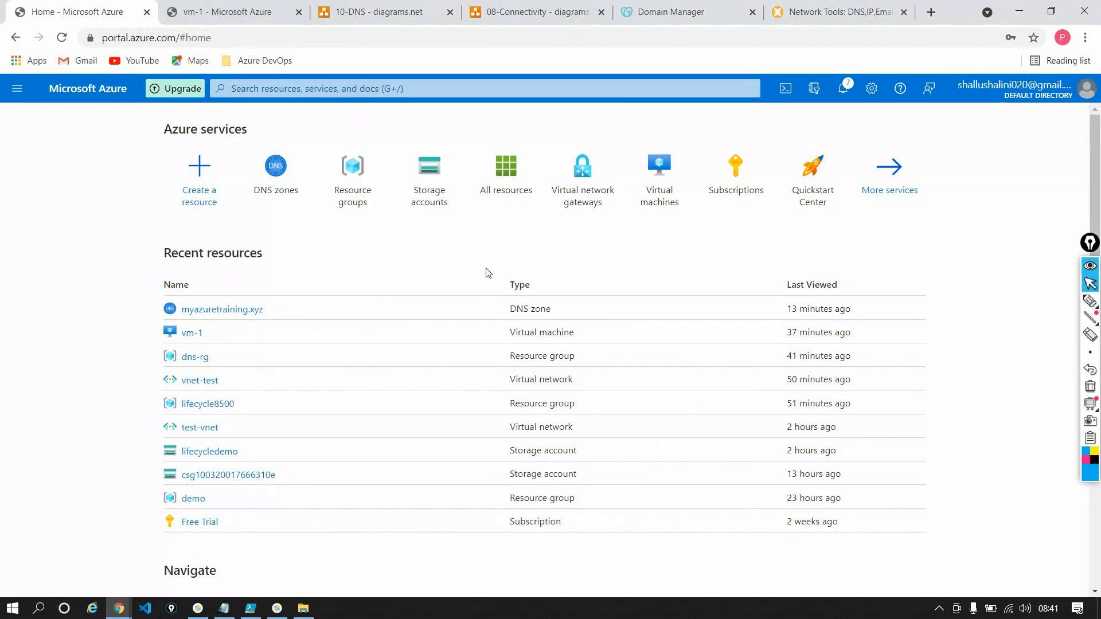
left_click(192, 333)
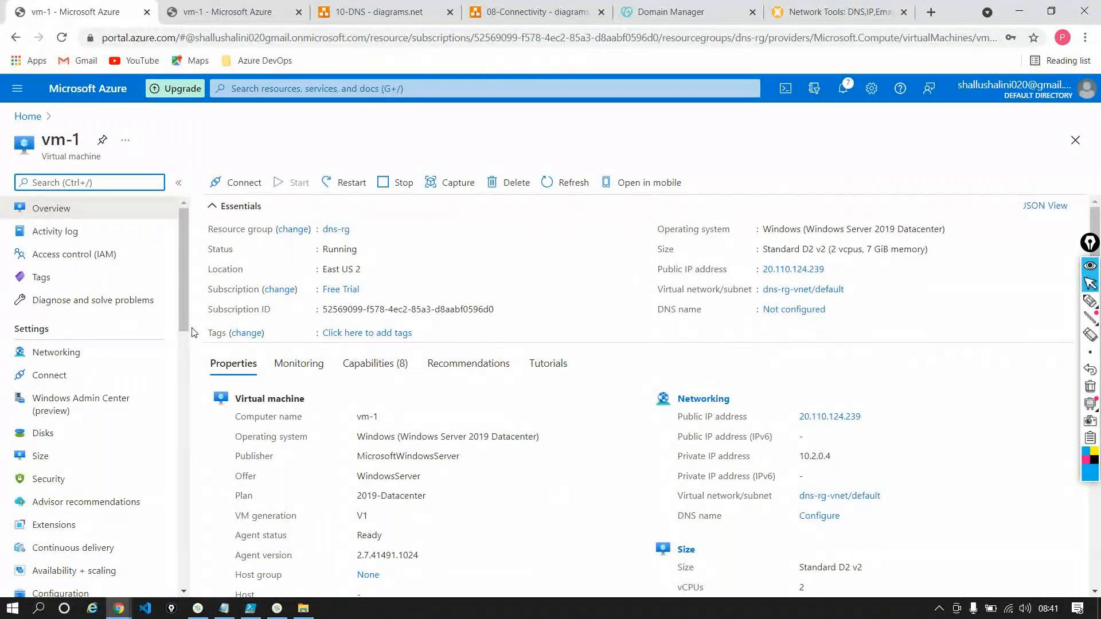
double_click(826, 455)
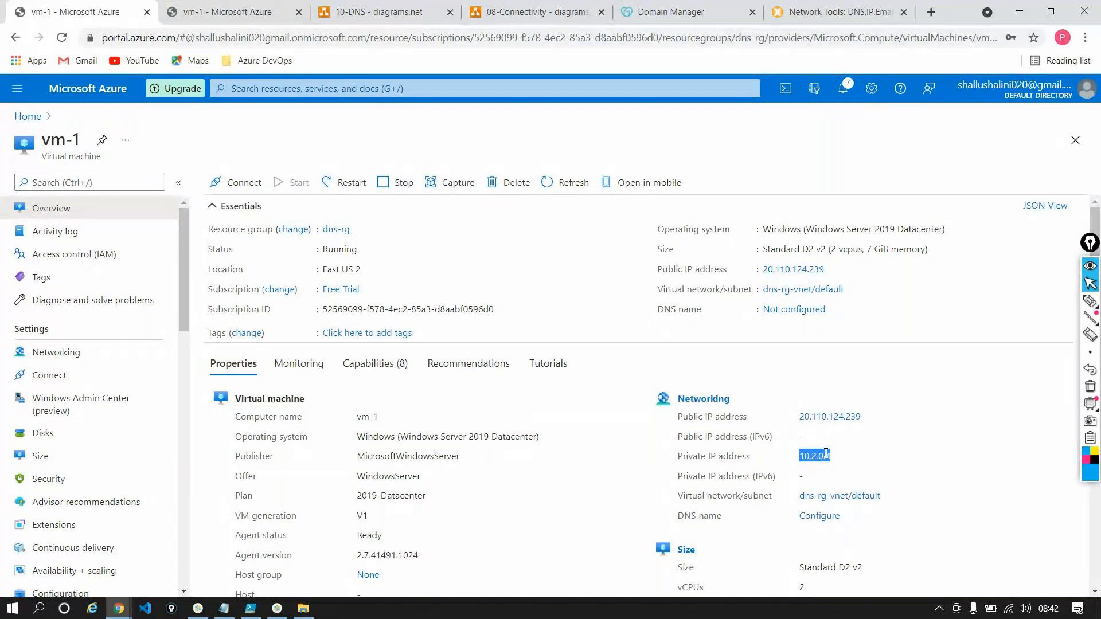
Delete the myazuretraining.xyz DNS zone in Azure, entering the zone name as confirmation
left_click(28, 116)
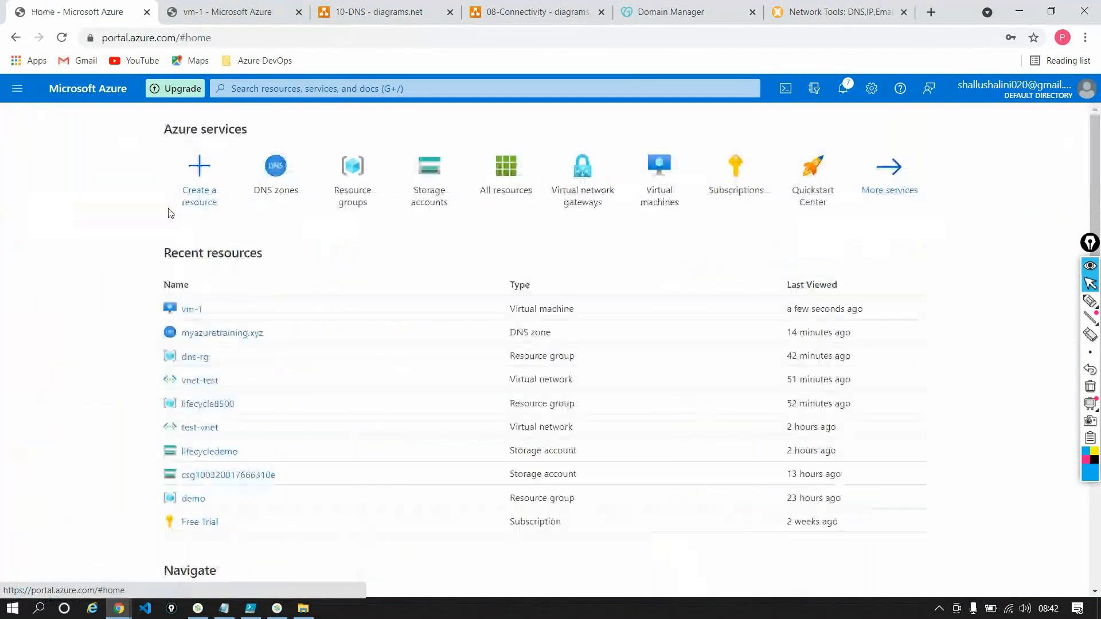
left_click(276, 166)
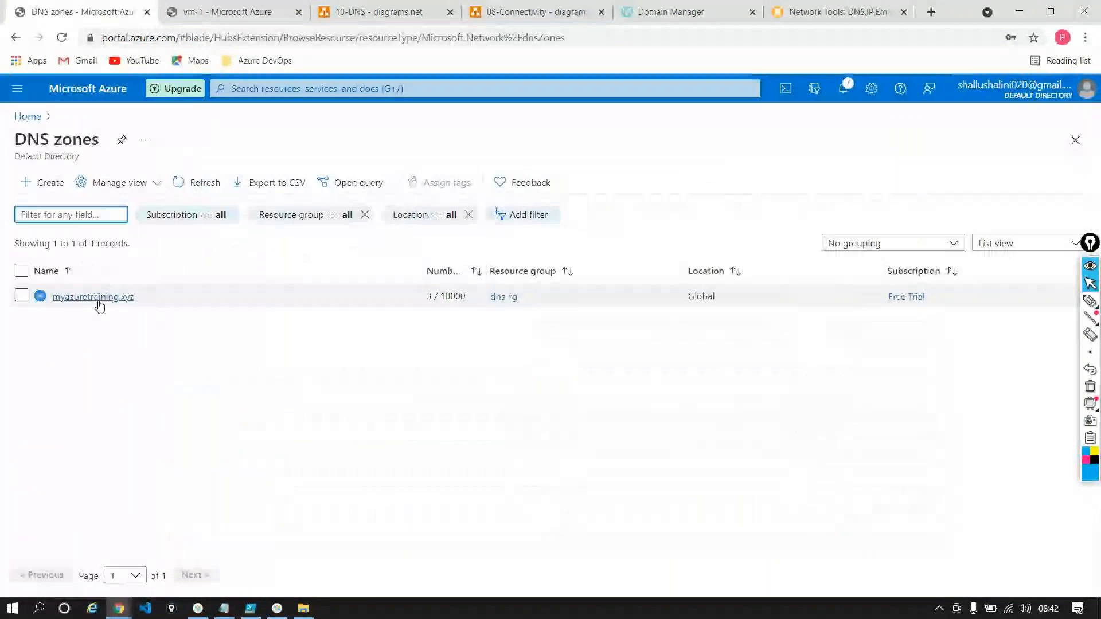
left_click(98, 303)
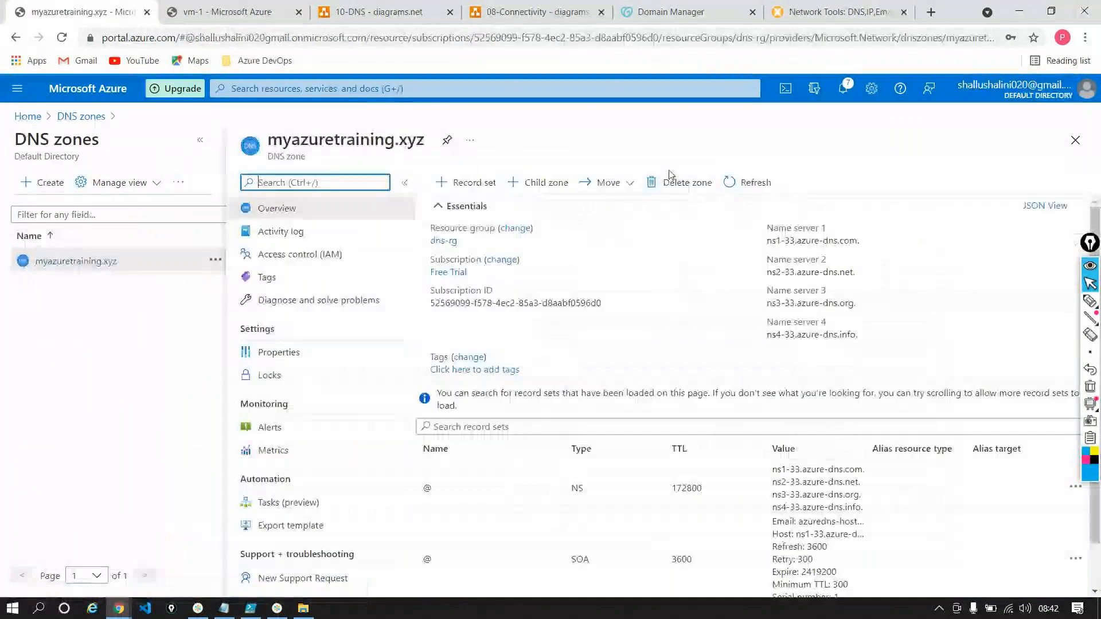
left_click(671, 179)
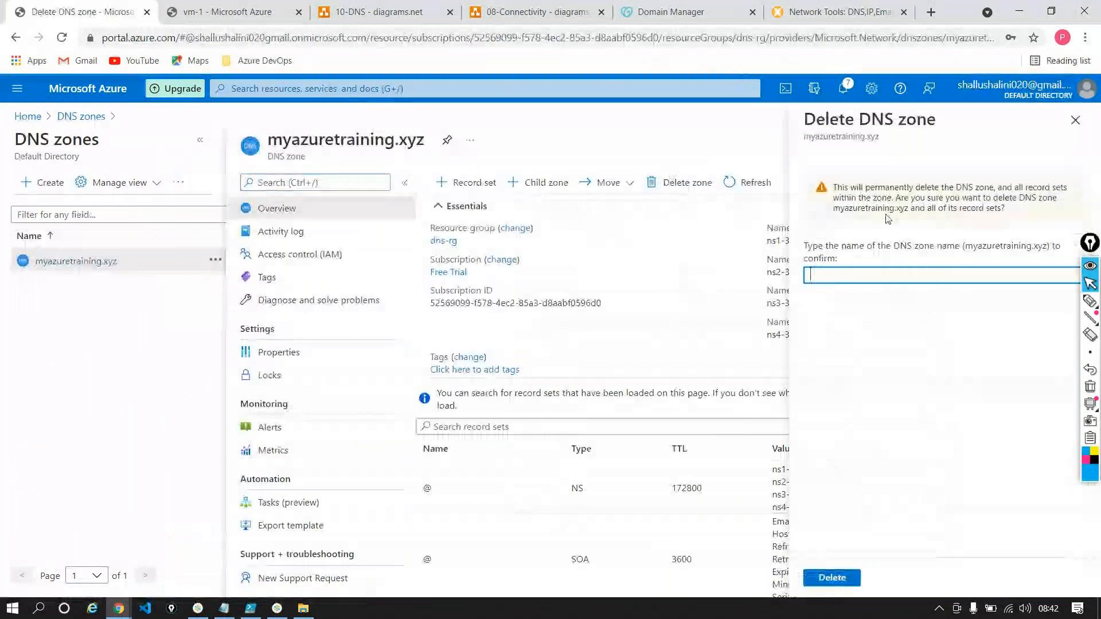
left_click_drag(834, 208, 912, 212)
key("ctrl+c")
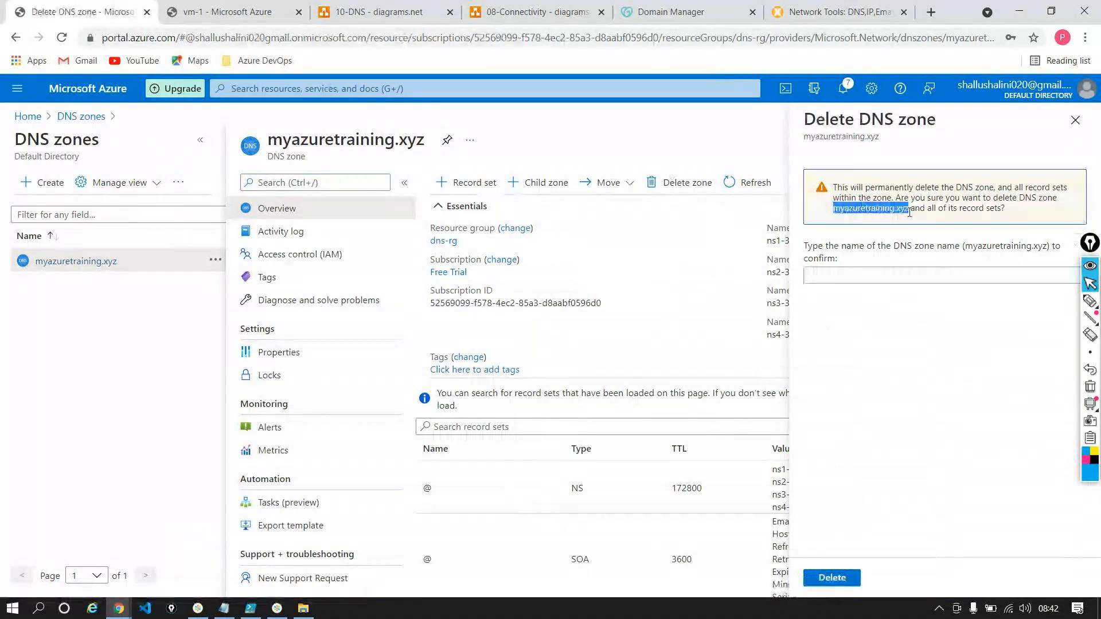
left_click(855, 278)
key("ctrl+v")
left_click(830, 578)
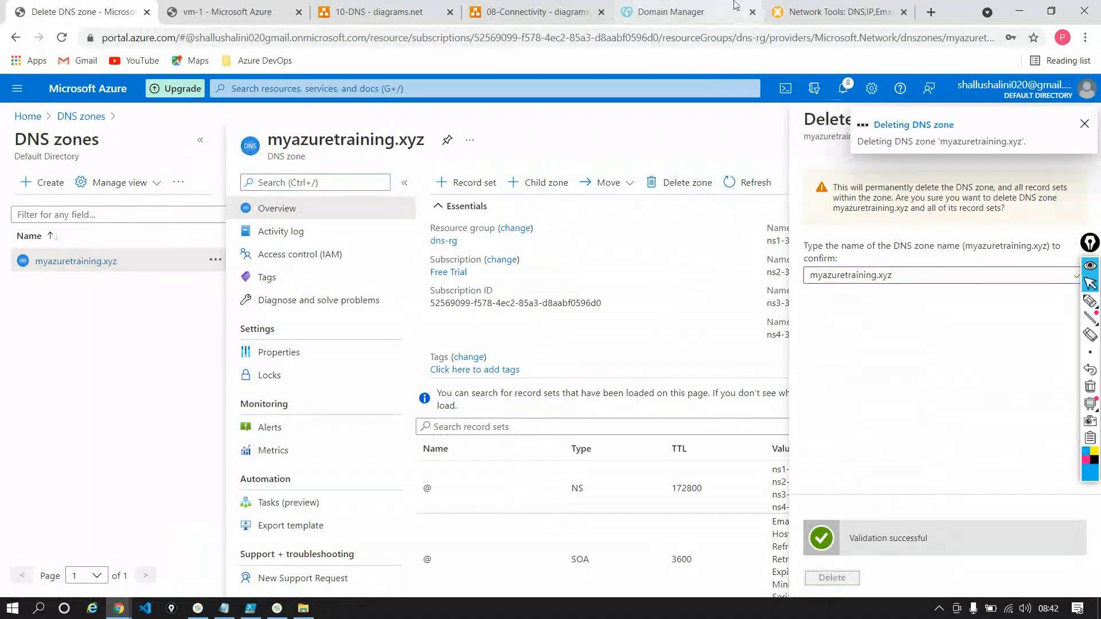
Switch to the GoDaddy page and restore the recommended GoDaddy nameservers for myazuretraining.xyz, consenting to the nameserver update
left_click(694, 13)
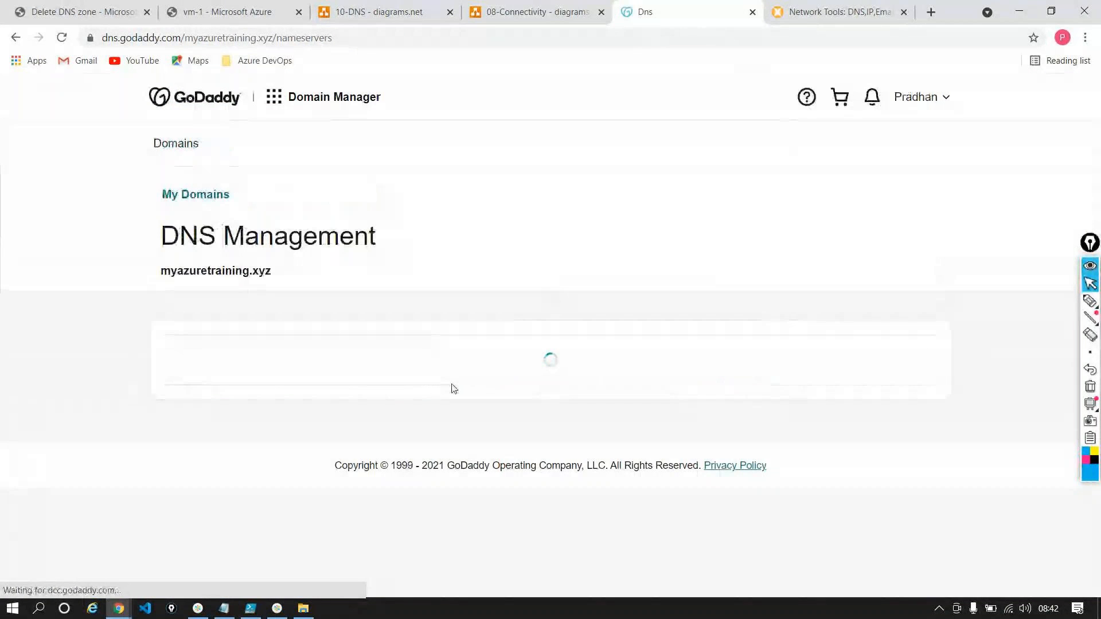
scroll(450, 386, "down", 3)
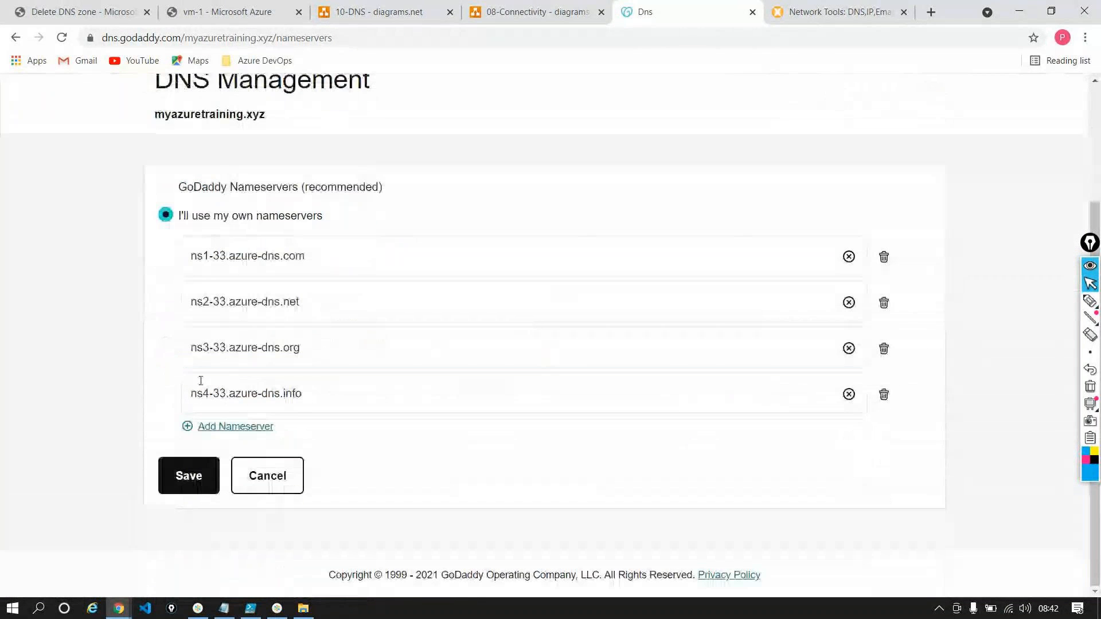
left_click(172, 186)
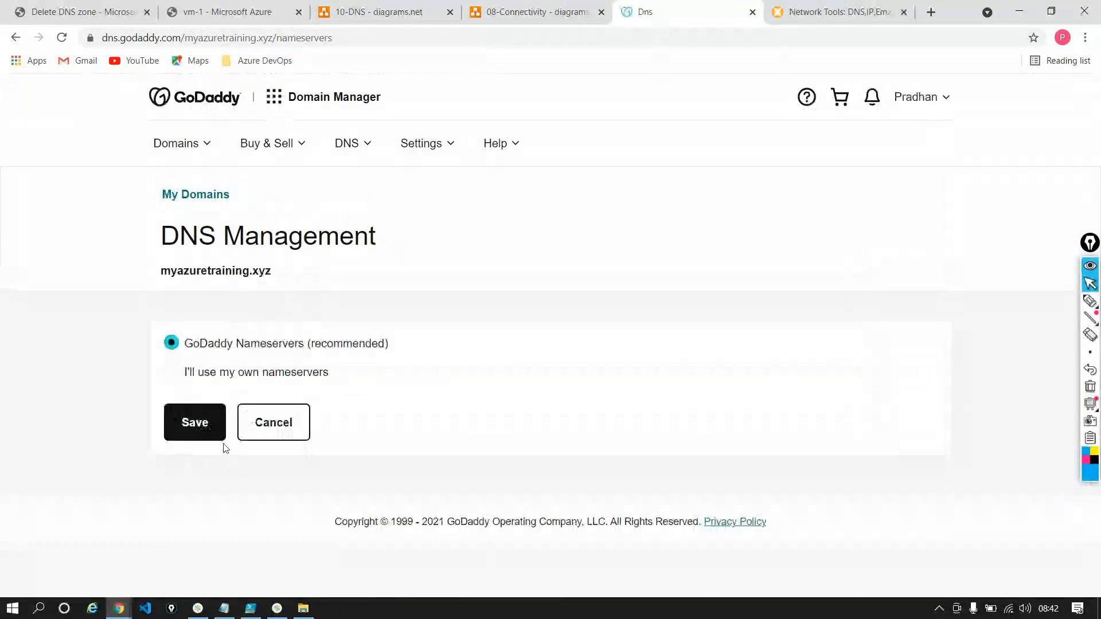
left_click(209, 425)
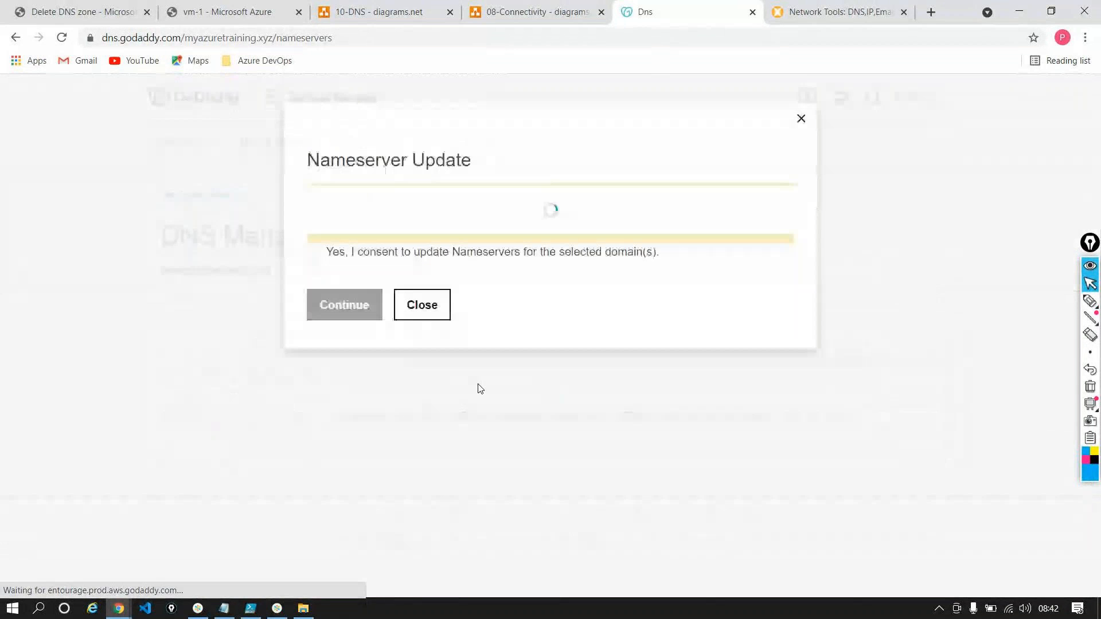
left_click(314, 282)
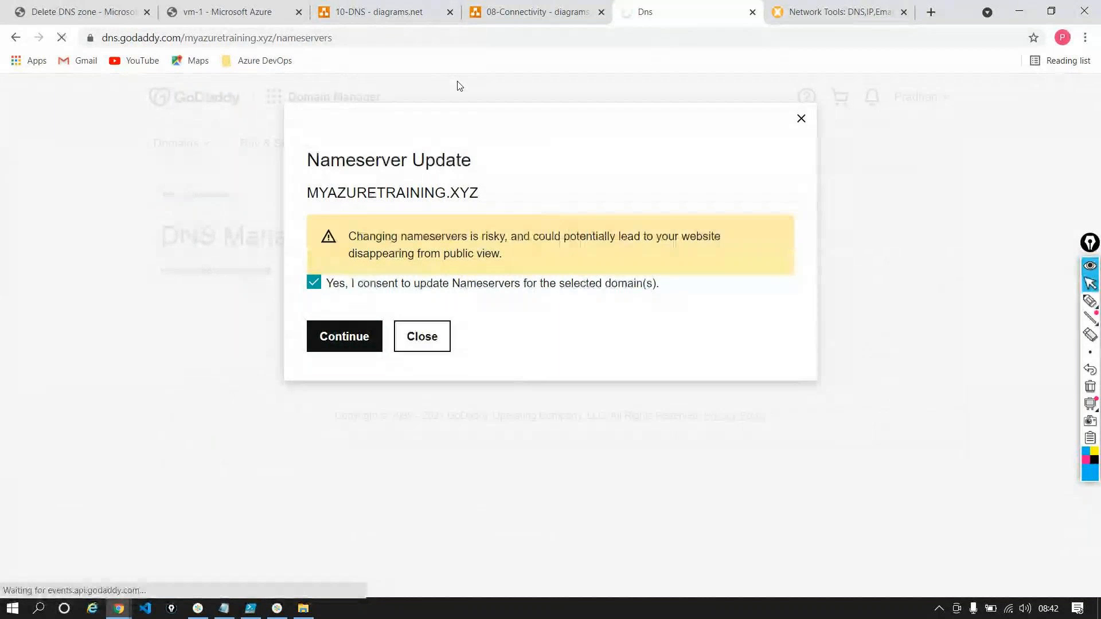
Back in the Azure portal, close the DNS zone deletion form, discarding its unsaved edits, and return to the portal home
left_click(26, 10)
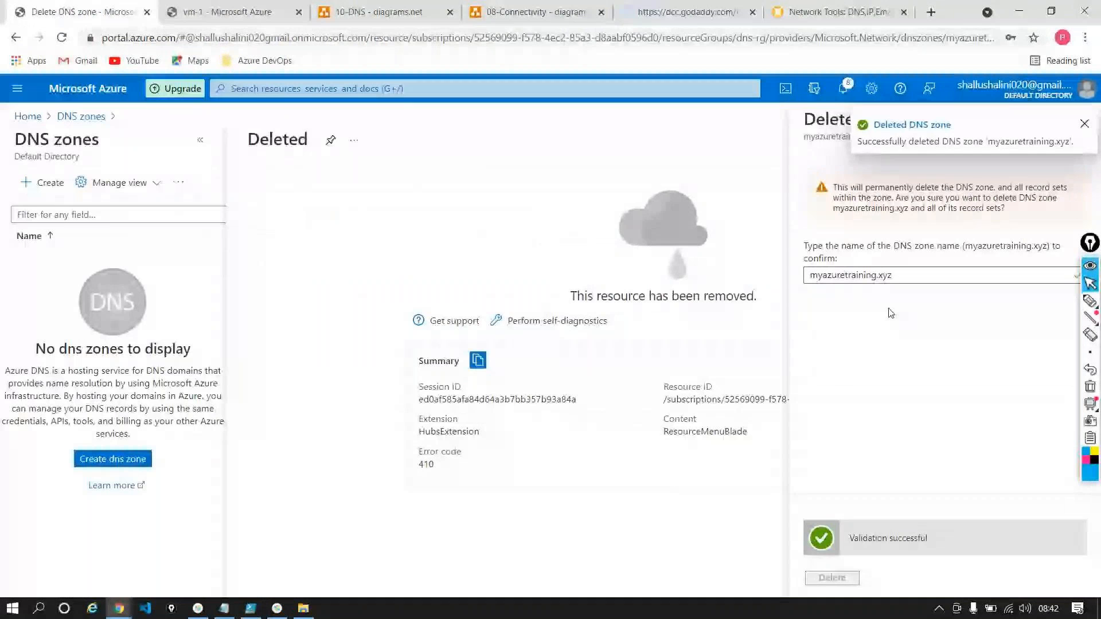
left_click(1075, 120)
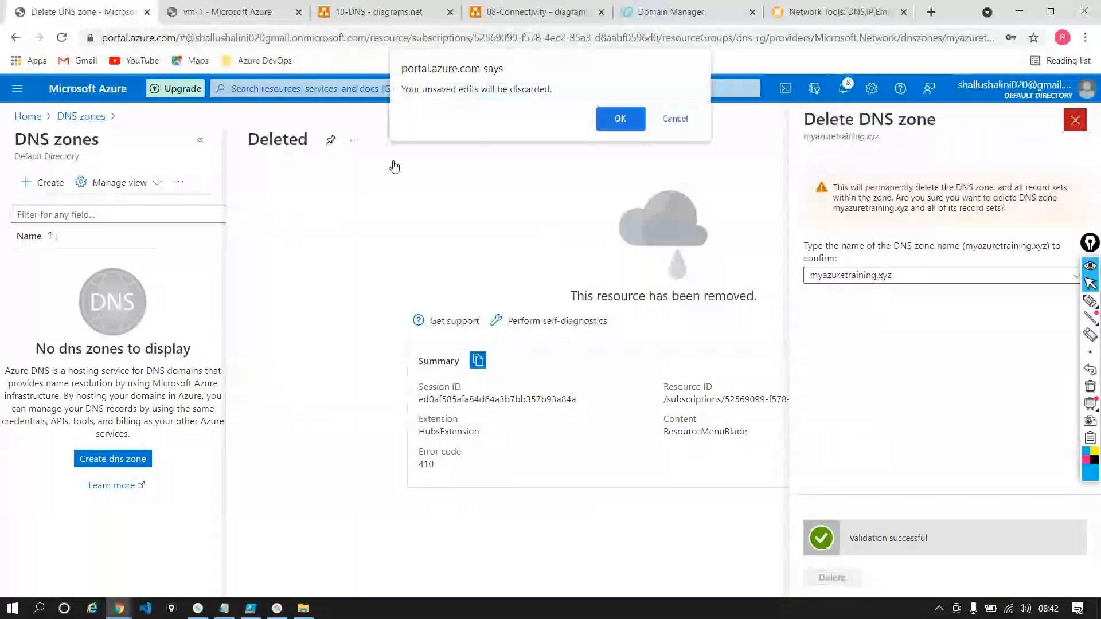
left_click(623, 118)
left_click(85, 118)
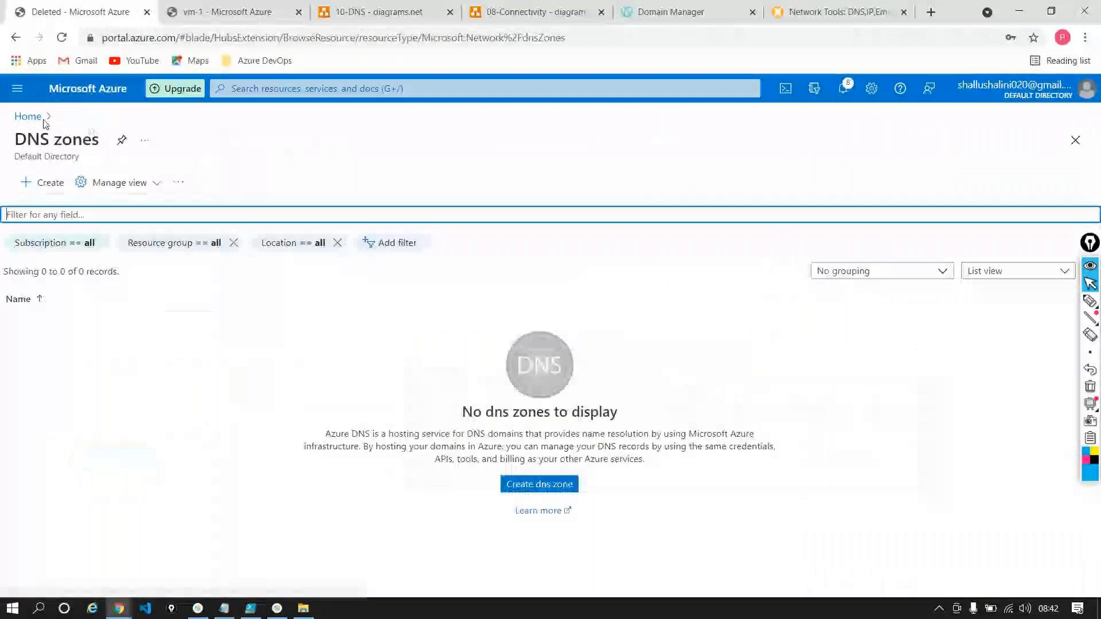
left_click(28, 117)
Search the portal for dns and open the Private DNS zones service
left_click(329, 86)
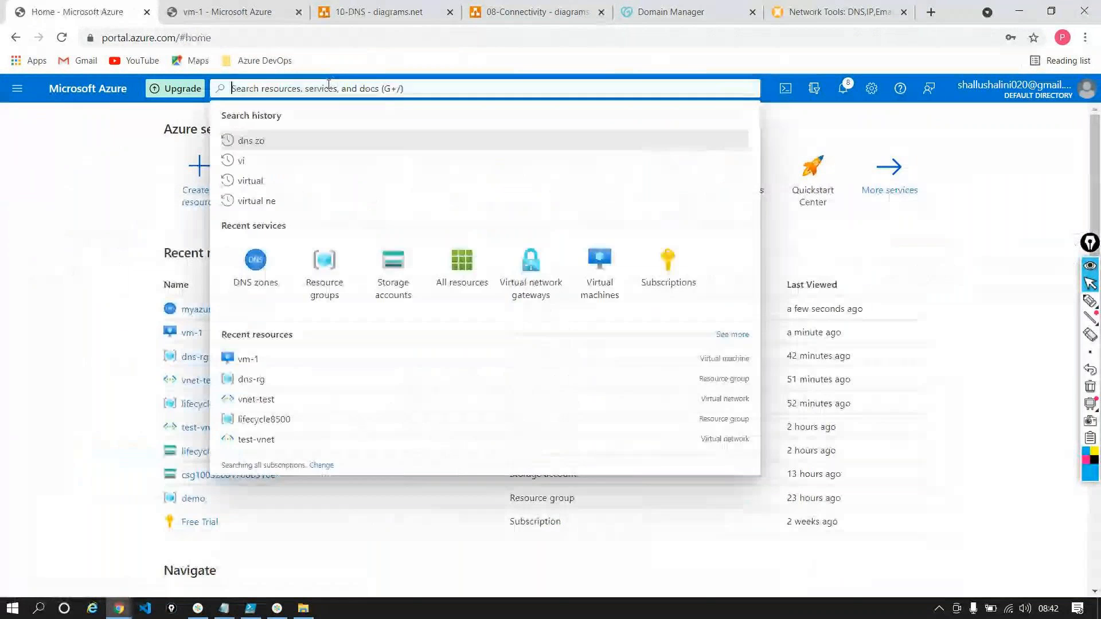
type("dns")
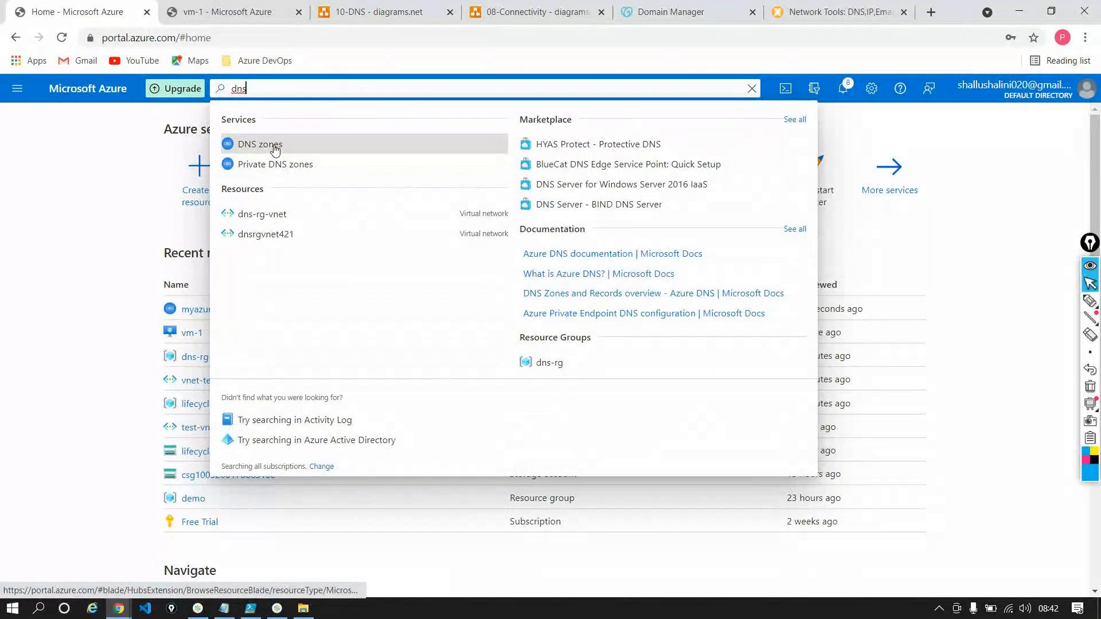
left_click(287, 165)
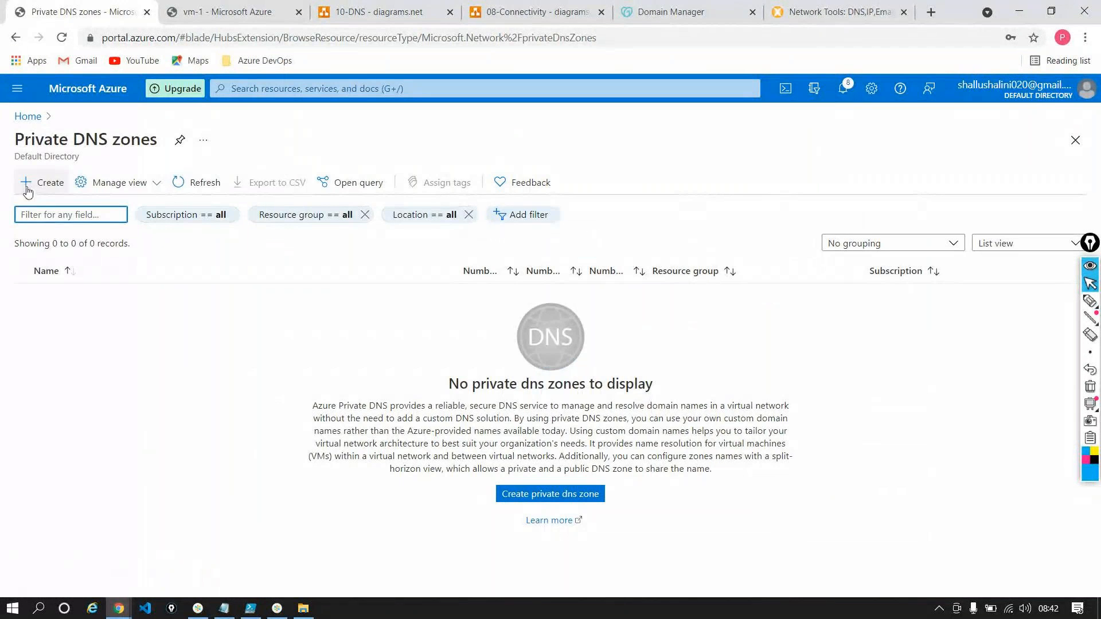
Fill in a new private DNS zone with the resource group dns-rg and the name timesheetazure.com
left_click(41, 183)
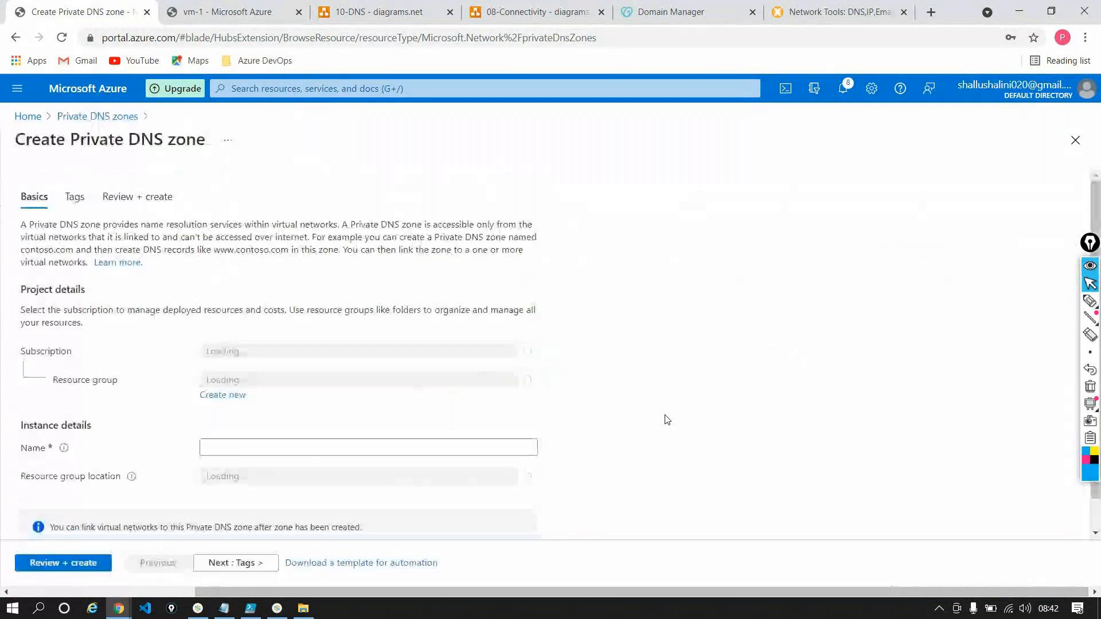
scroll(351, 360, "down", 1)
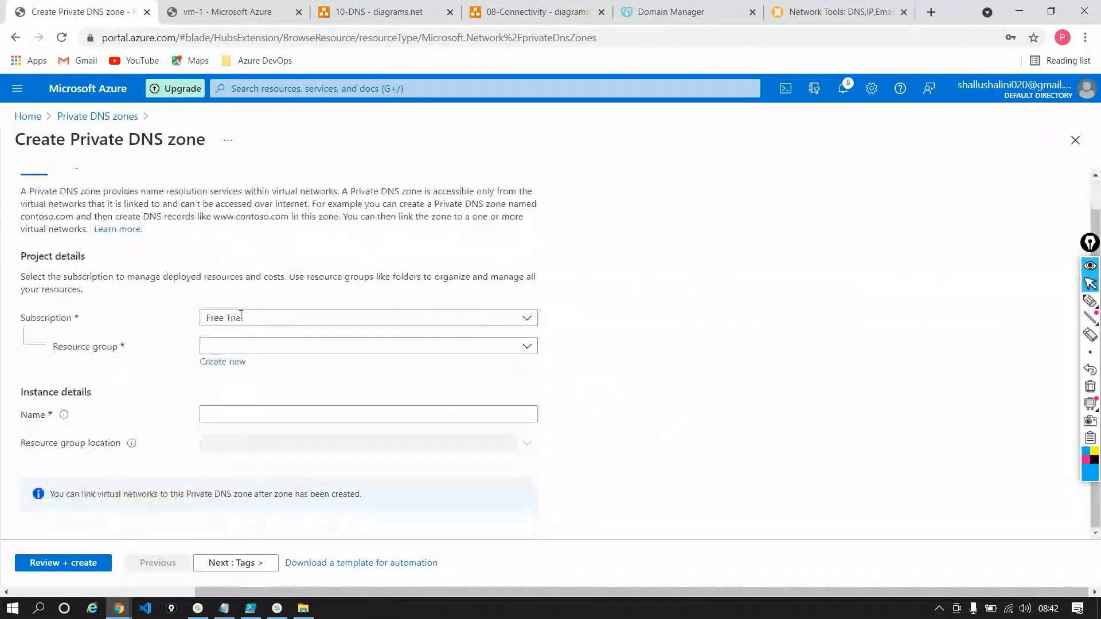
left_click(344, 351)
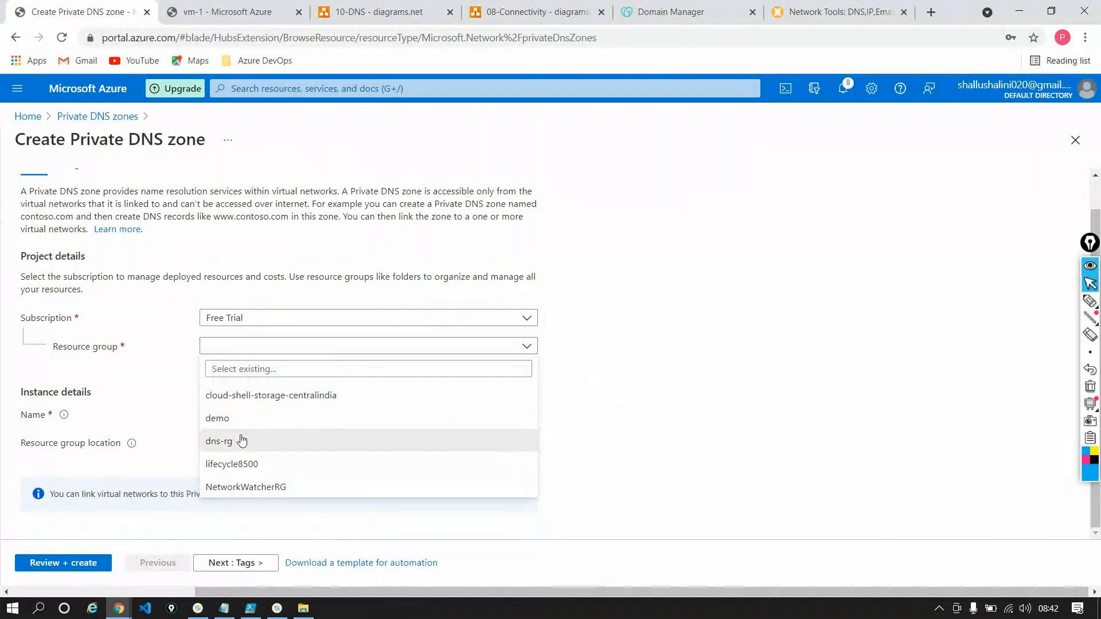
left_click(241, 443)
left_click(270, 414)
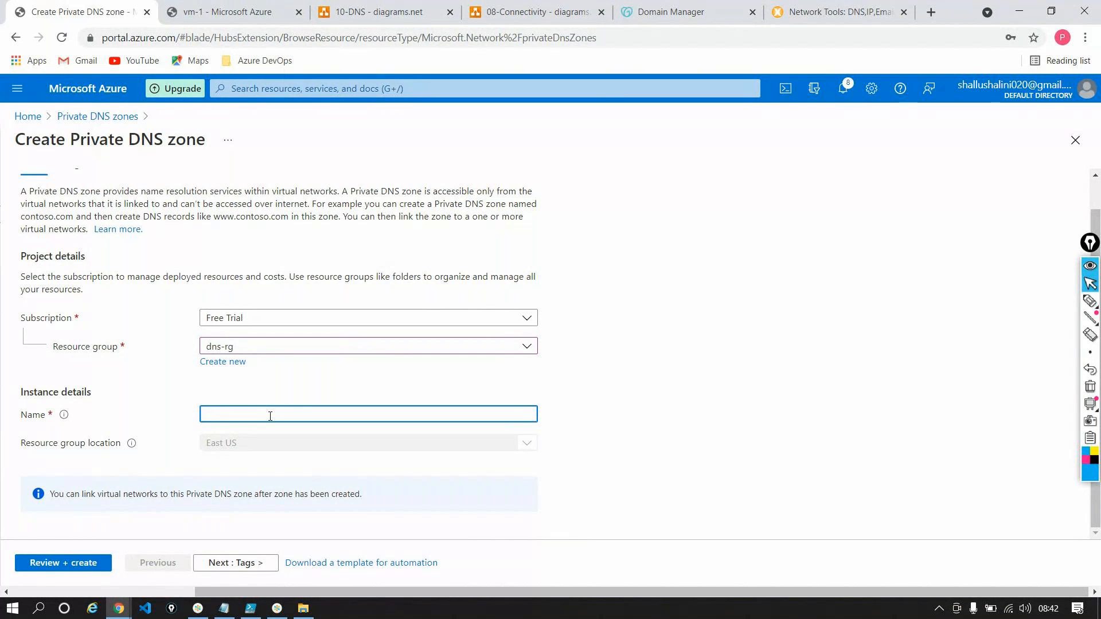
type("timesheet.com")
type("azure")
left_click(624, 425)
scroll(623, 425, "down", 1)
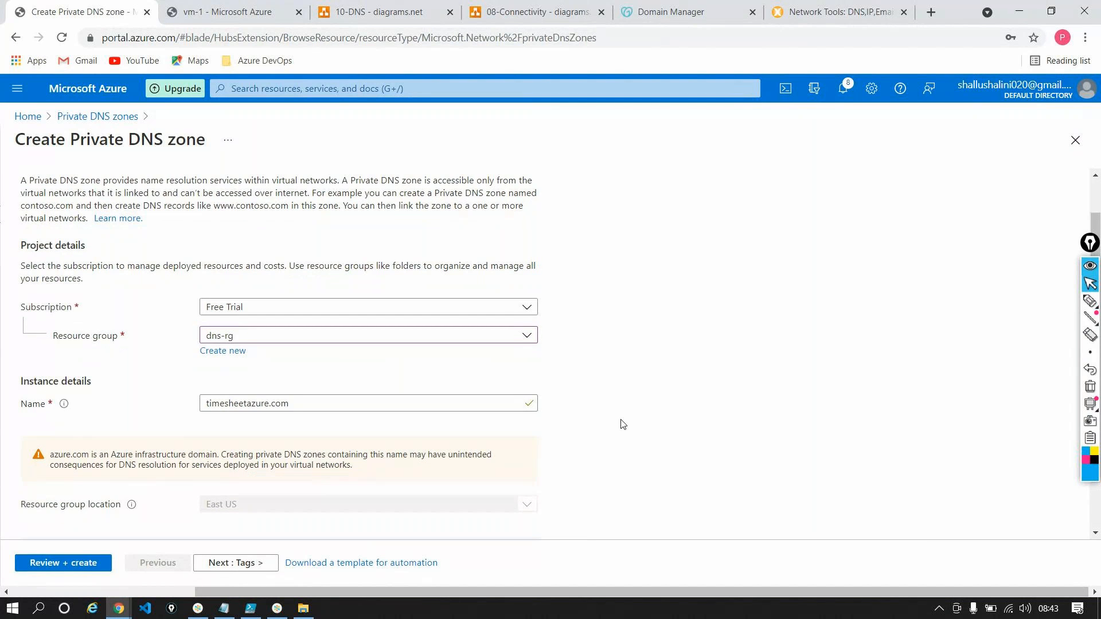
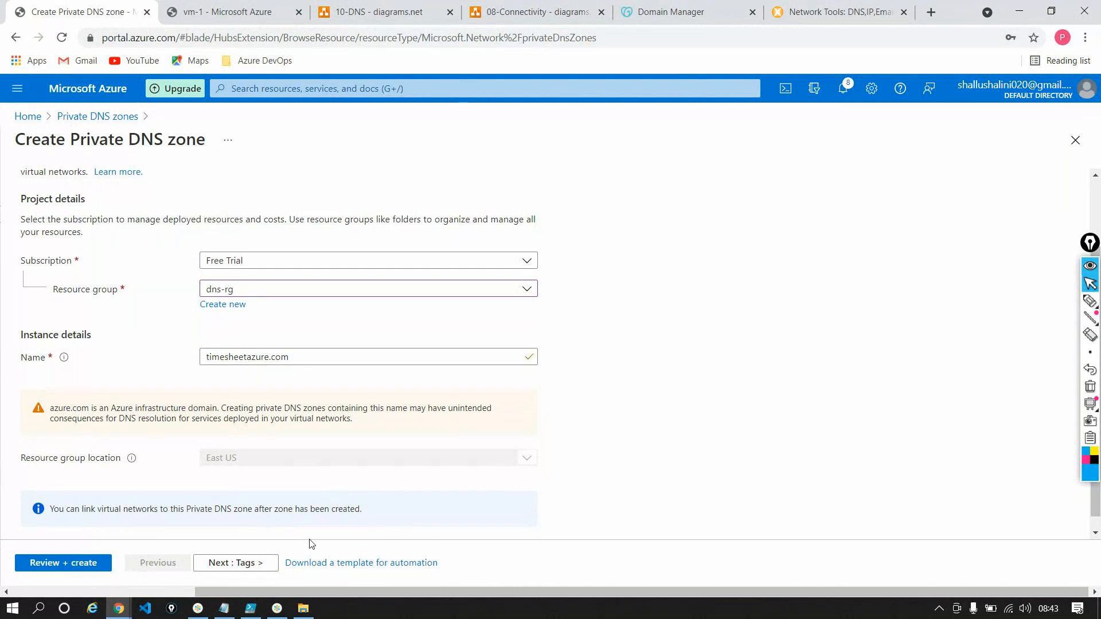
Leave the tags empty, review the settings and create the private DNS zone timesheetazure.com
left_click(217, 564)
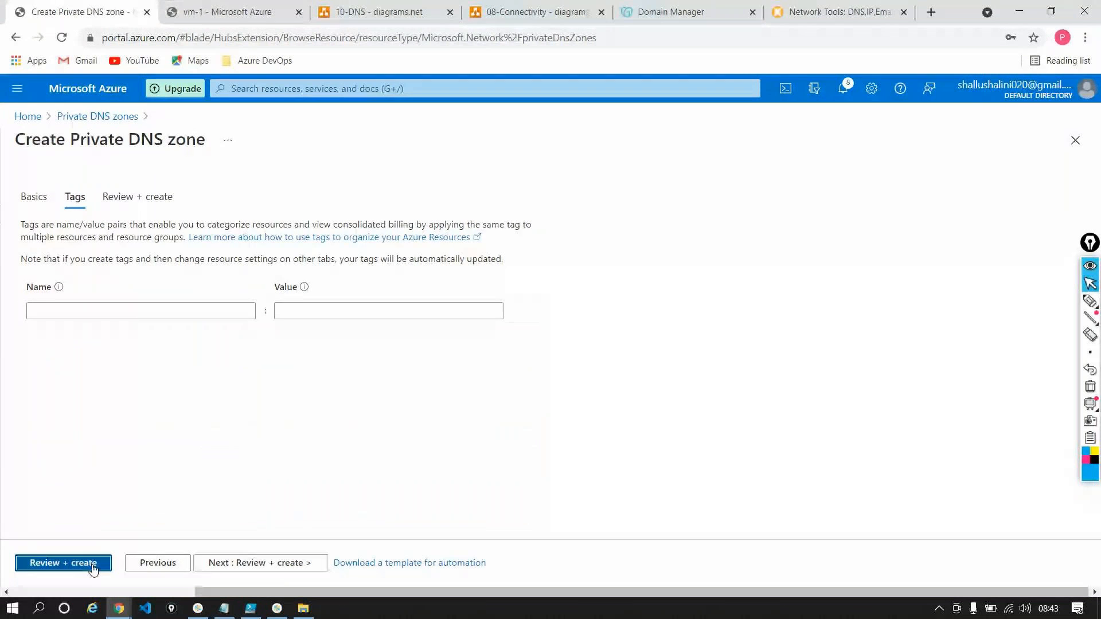
left_click(58, 564)
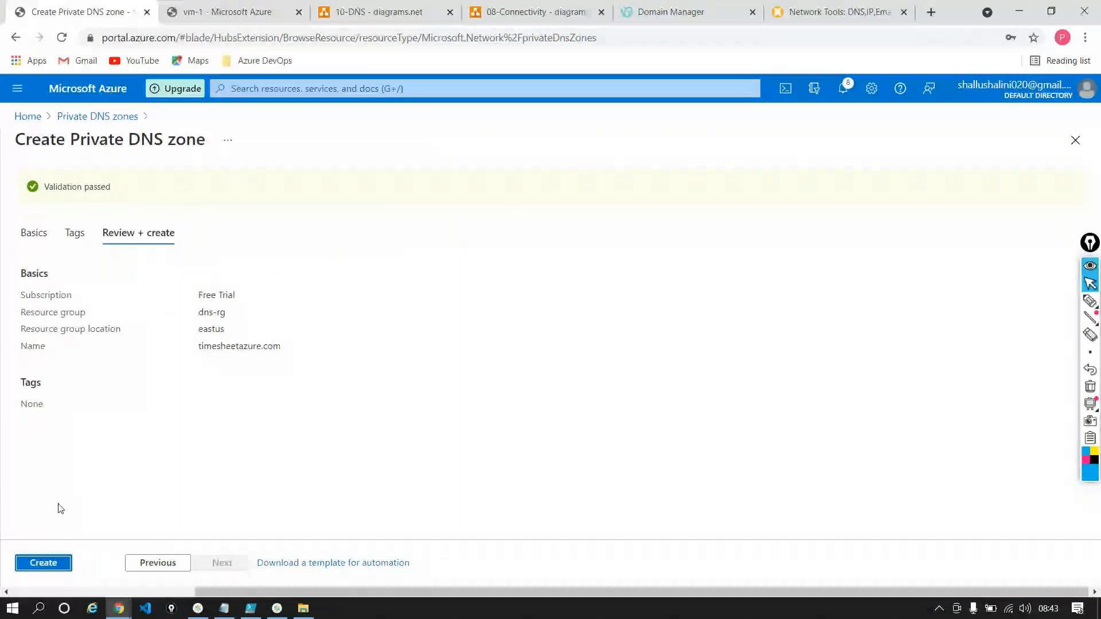
left_click(61, 567)
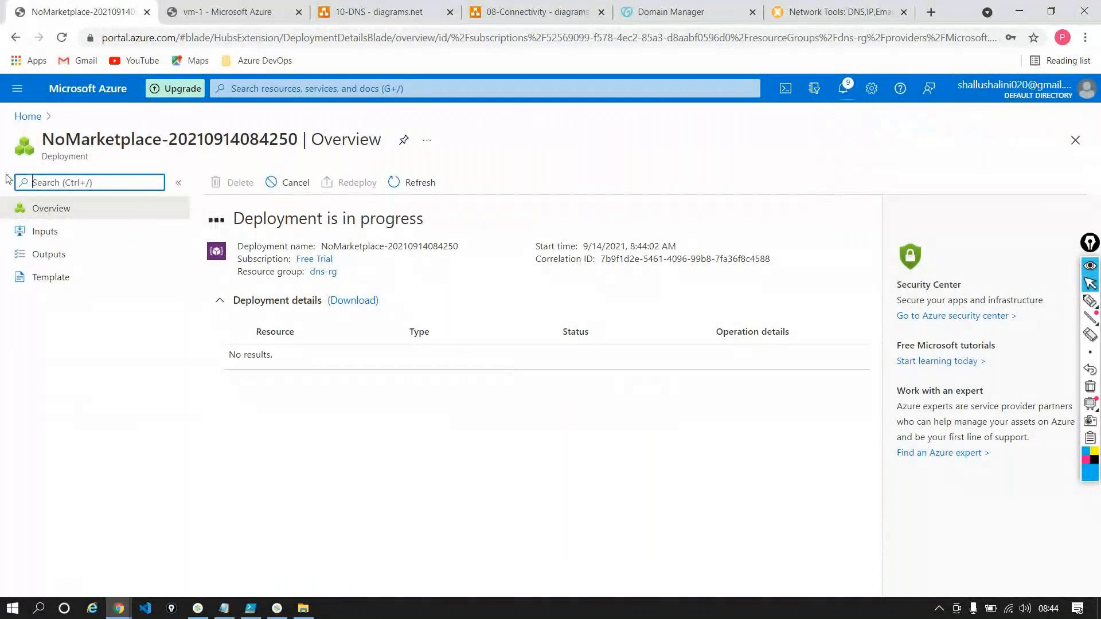
Open the virtual machines list in the second portal session to examine both VMs, and check the zone's deployment progress
left_click(236, 12)
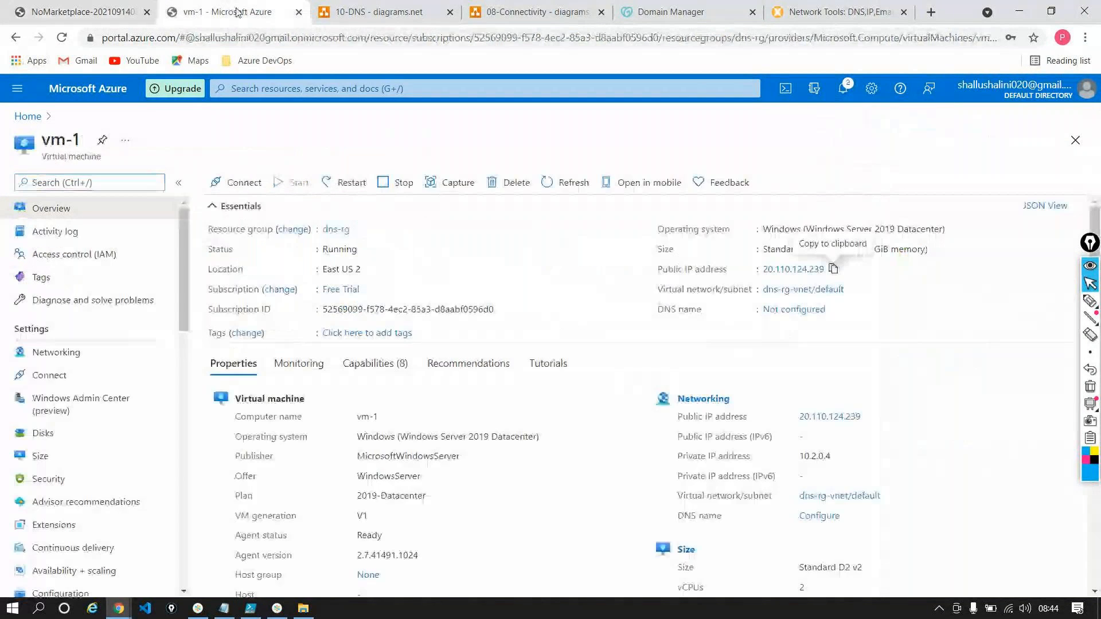
left_click(30, 118)
left_click(580, 161)
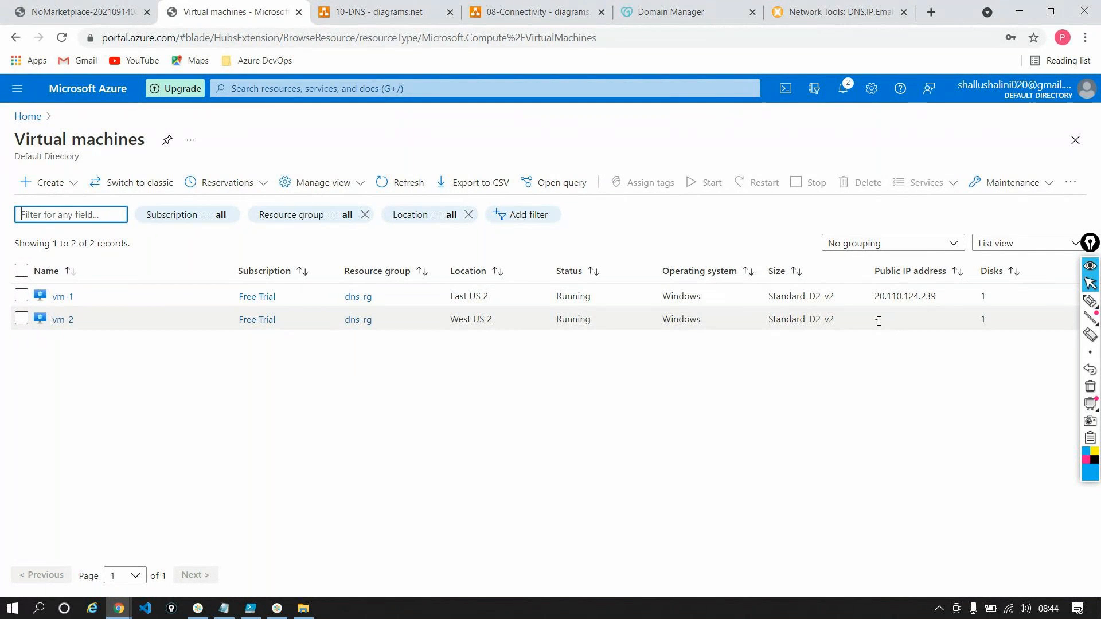
left_click(86, 11)
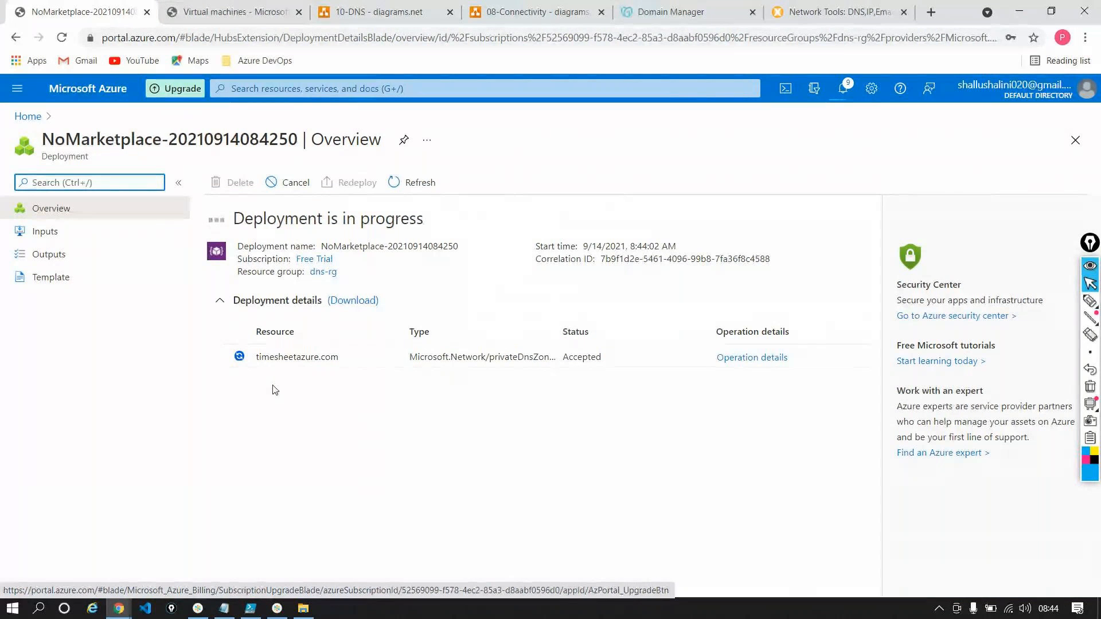
left_click(233, 17)
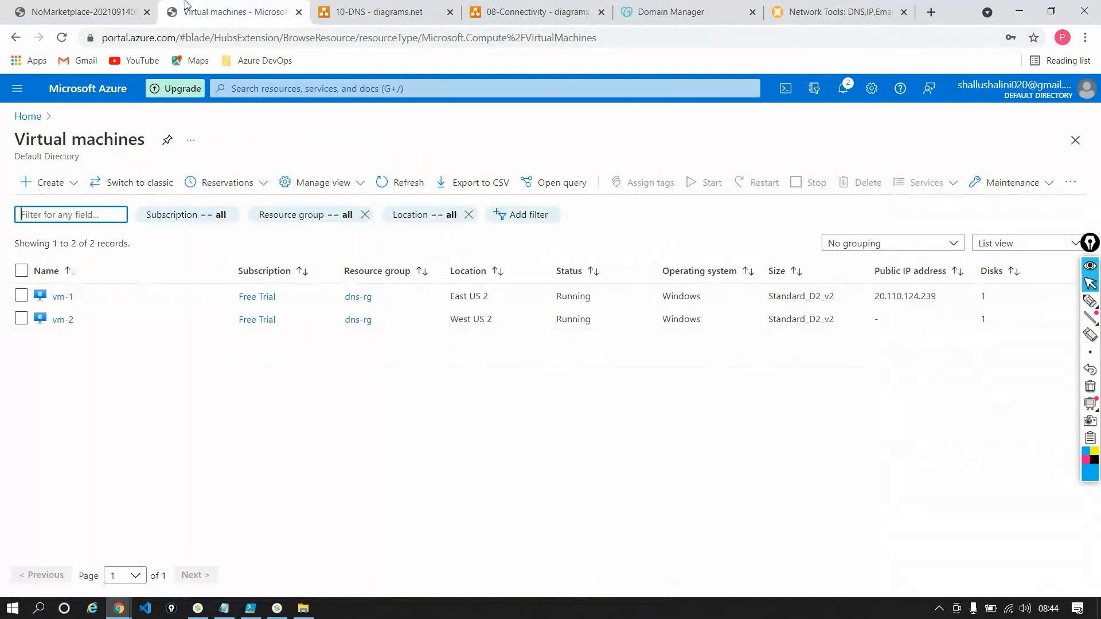
left_click(114, 12)
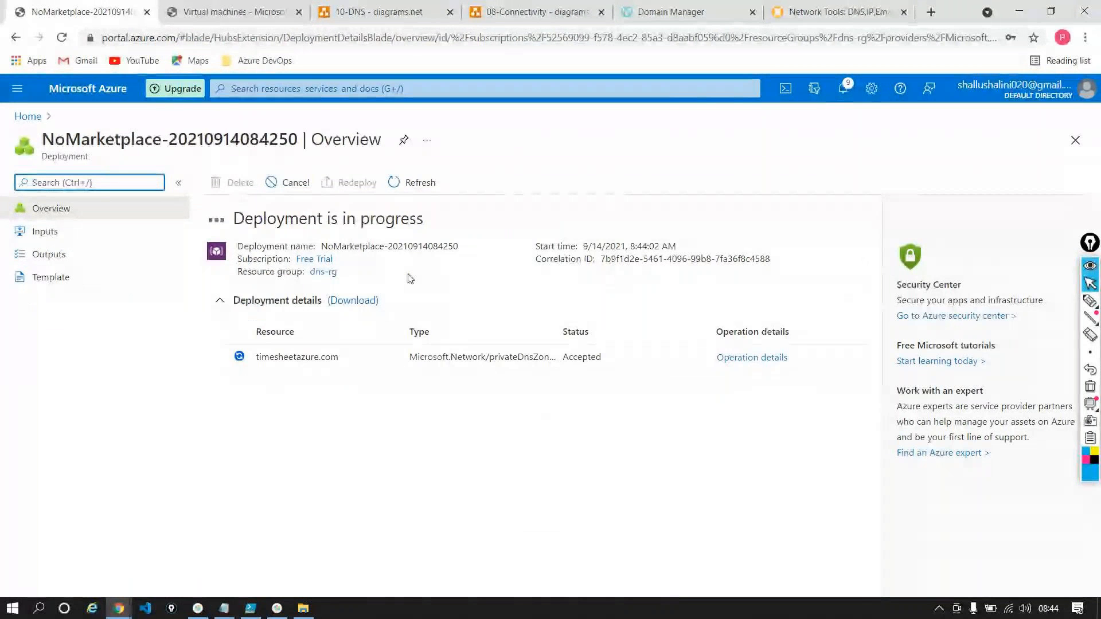
Sketch VM1 and VM2 joined by arrows over the deployment page, with VM1 circled and the word time above it
left_click(1090, 302)
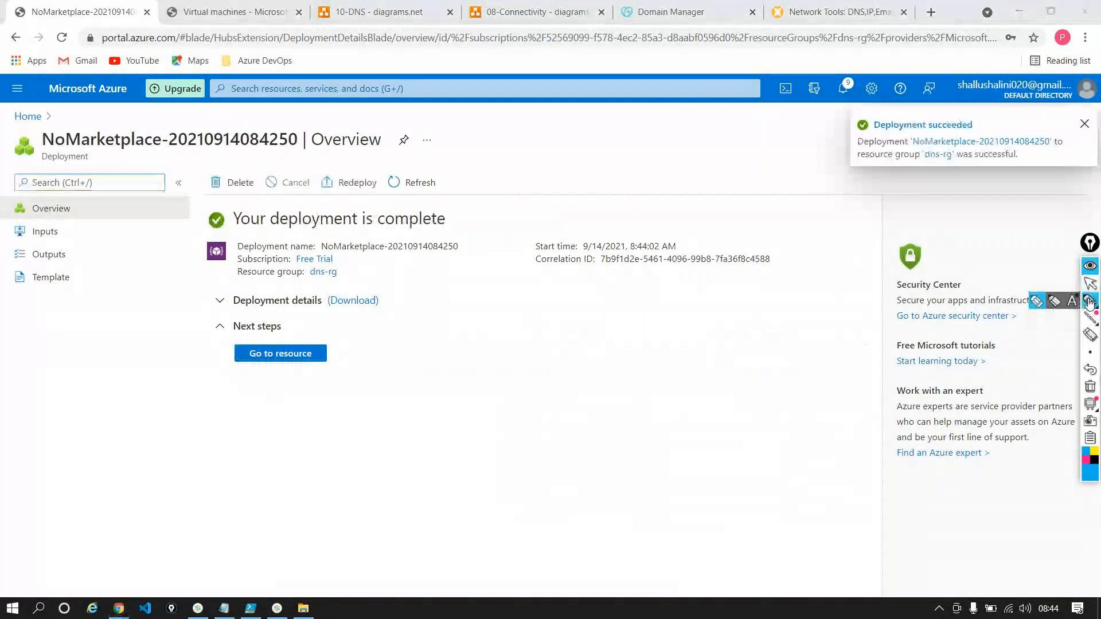
mouse_move(549, 361)
left_mouse_down()
mouse_move(573, 382)
mouse_move(574, 358)
mouse_move(628, 368)
left_mouse_up()
mouse_move(623, 327)
left_mouse_down()
mouse_move(522, 351)
mouse_move(647, 353)
mouse_move(613, 325)
left_mouse_up()
mouse_move(545, 283)
left_mouse_down()
mouse_move(561, 306)
mouse_move(557, 297)
mouse_move(616, 295)
left_mouse_up()
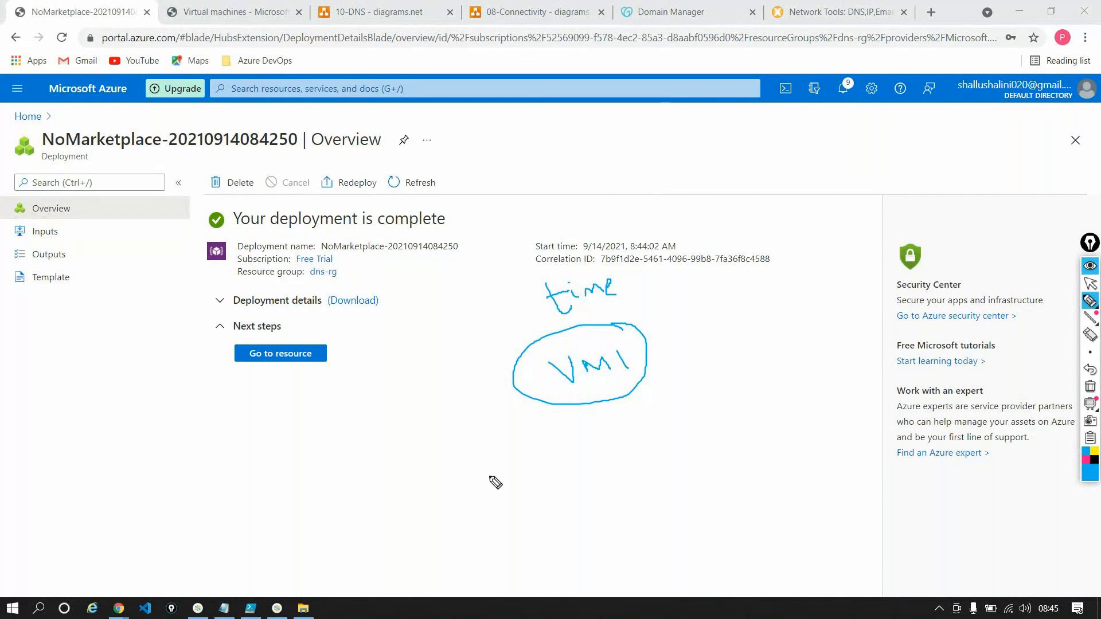
left_click_drag(679, 359, 752, 347)
mouse_move(683, 351)
left_mouse_down()
mouse_move(676, 361)
mouse_move(685, 359)
left_mouse_up()
mouse_move(787, 322)
left_mouse_down()
mouse_move(831, 310)
mouse_move(848, 330)
left_mouse_up()
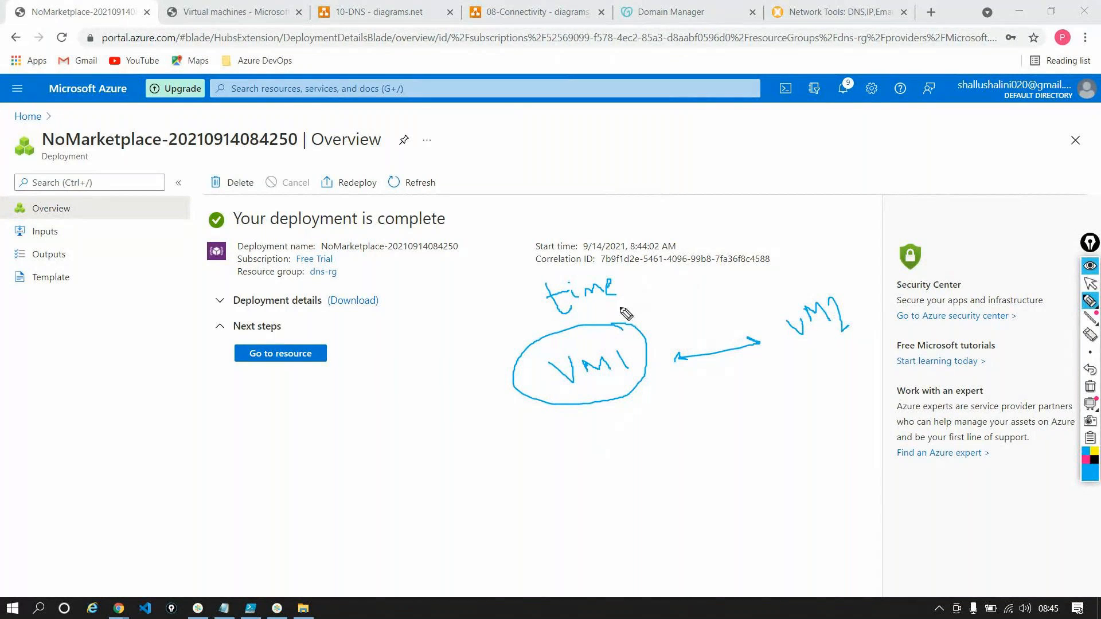
left_click_drag(615, 300, 767, 291)
left_click_drag(749, 287, 774, 282)
left_click_drag(690, 314, 668, 335)
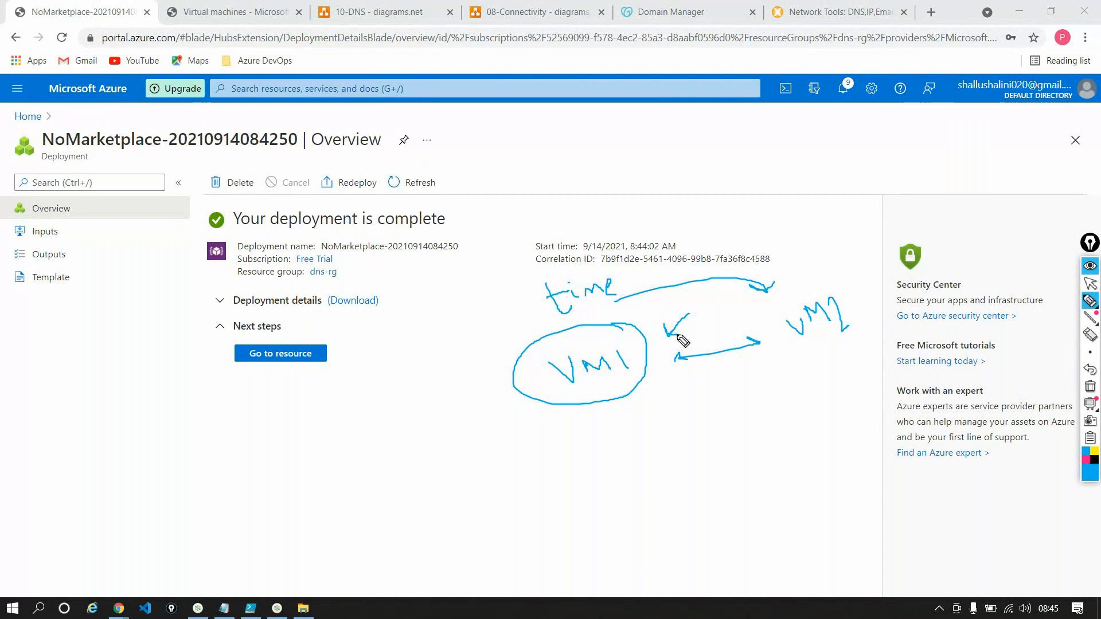
Clear all the pen annotations from the screen and return to the normal pointer
mouse_move(1095, 404)
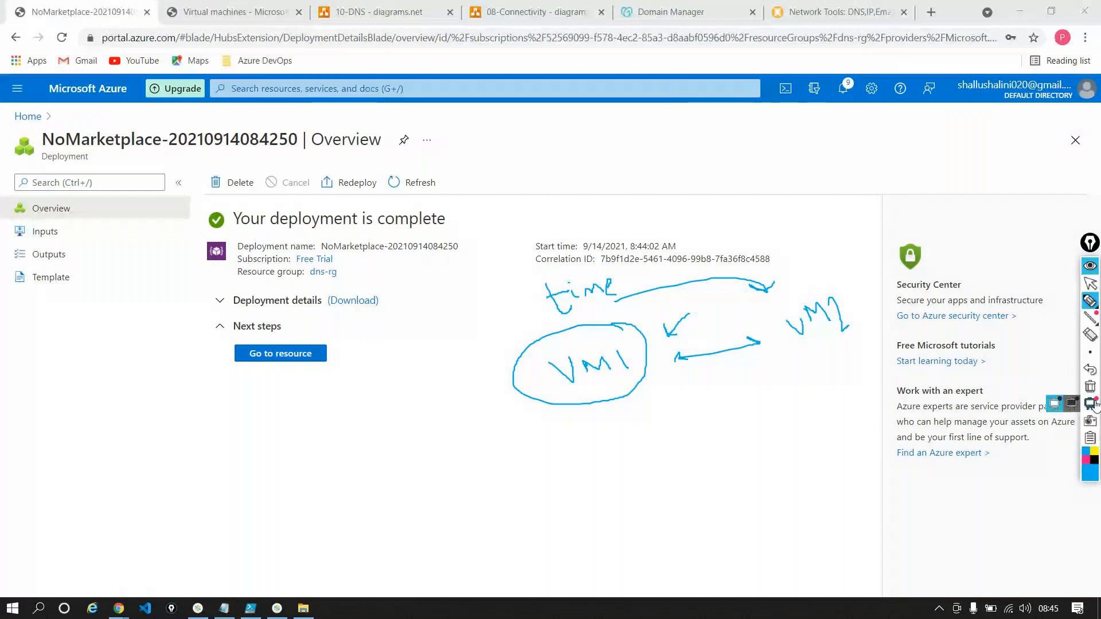
left_click(1091, 386)
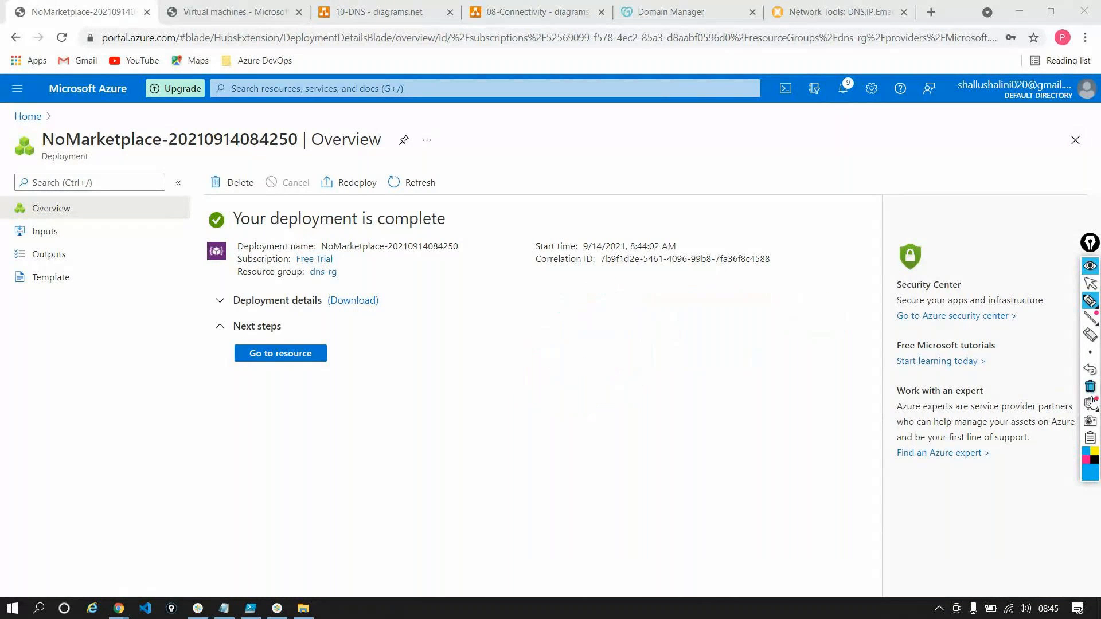
left_click(1089, 283)
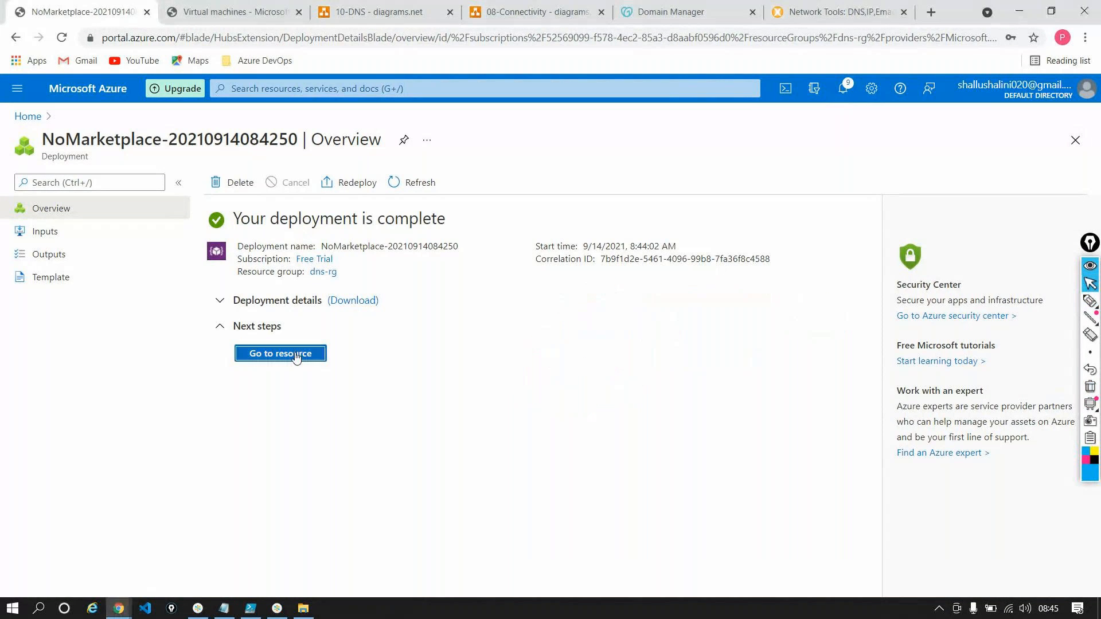
Go to the deployed timesheetazure.com resource and open its virtual network links
left_click(280, 353)
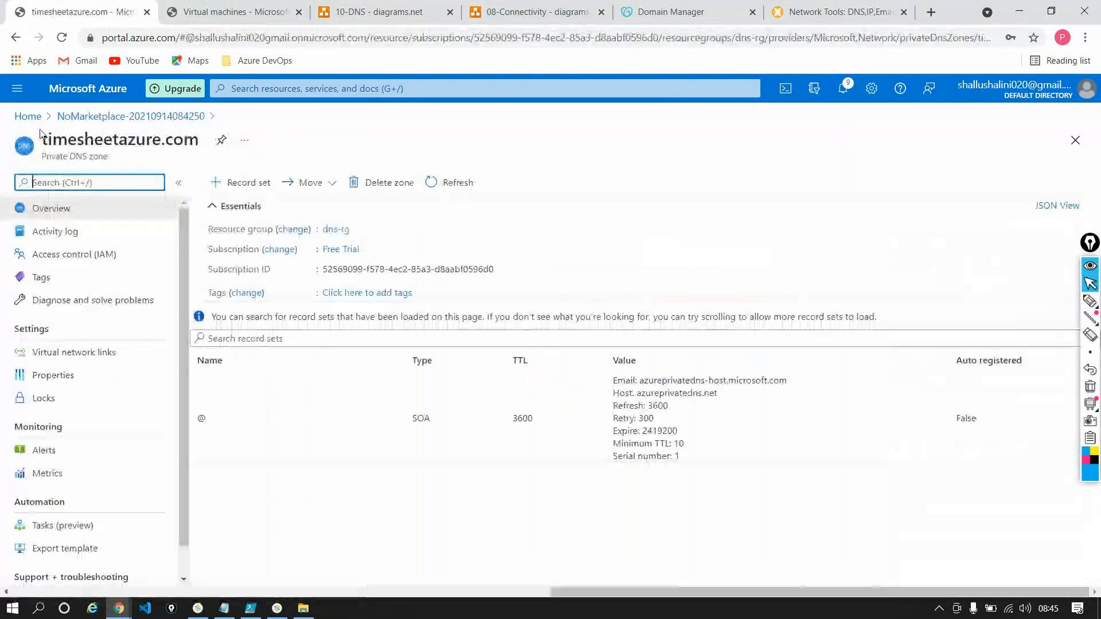
left_click_drag(42, 138, 199, 135)
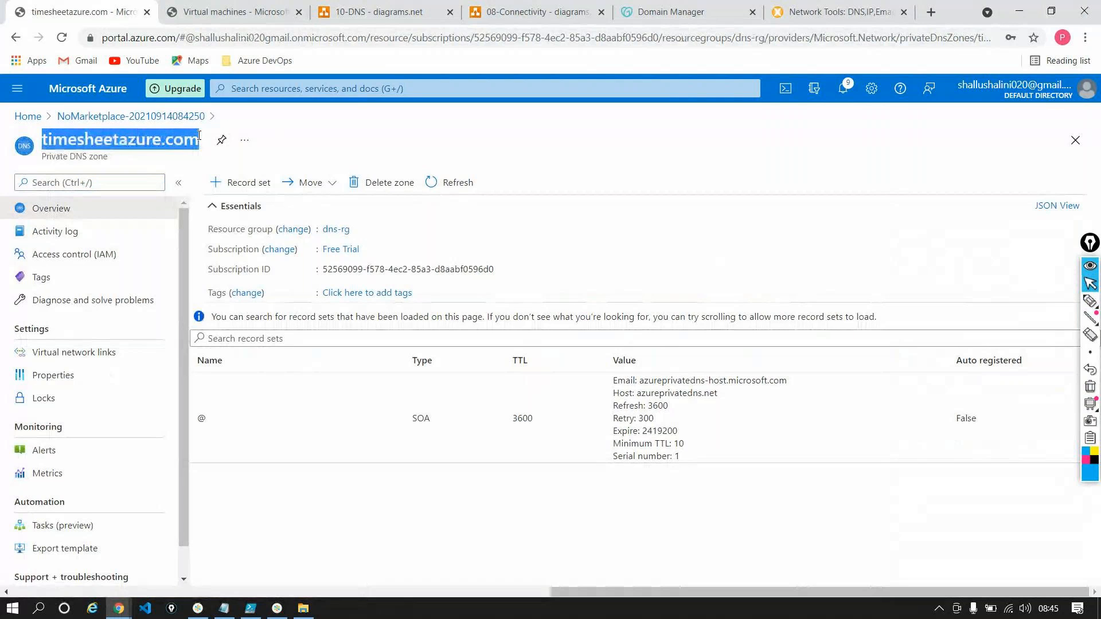
left_click(82, 352)
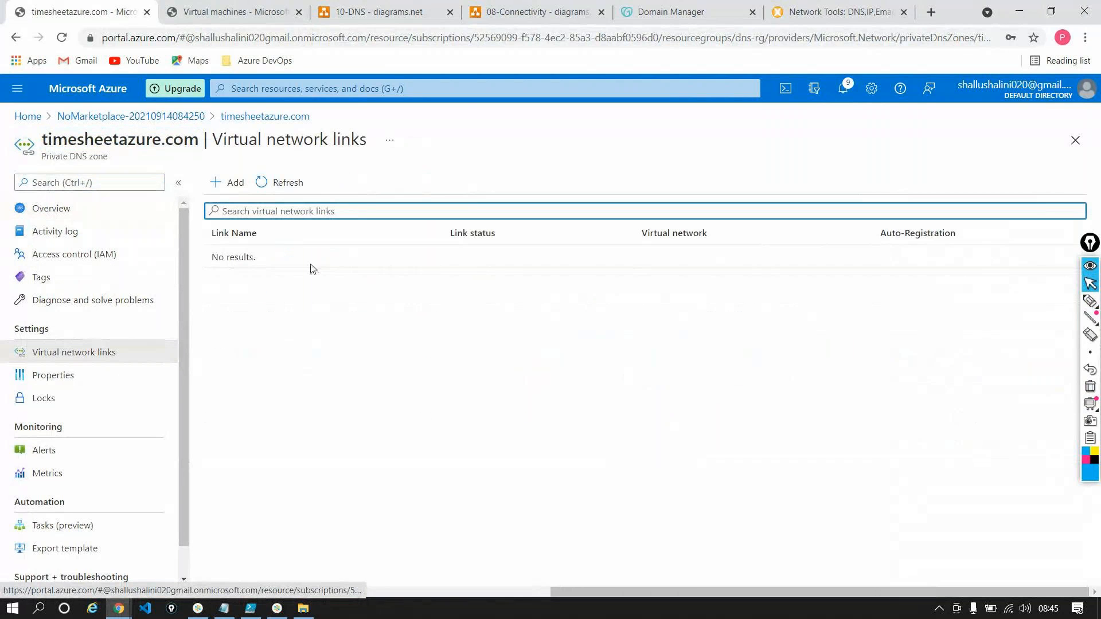
Add a virtual network link named vm1link to dns-rg-vnet (dns-rg) with auto registration enabled
left_click(228, 182)
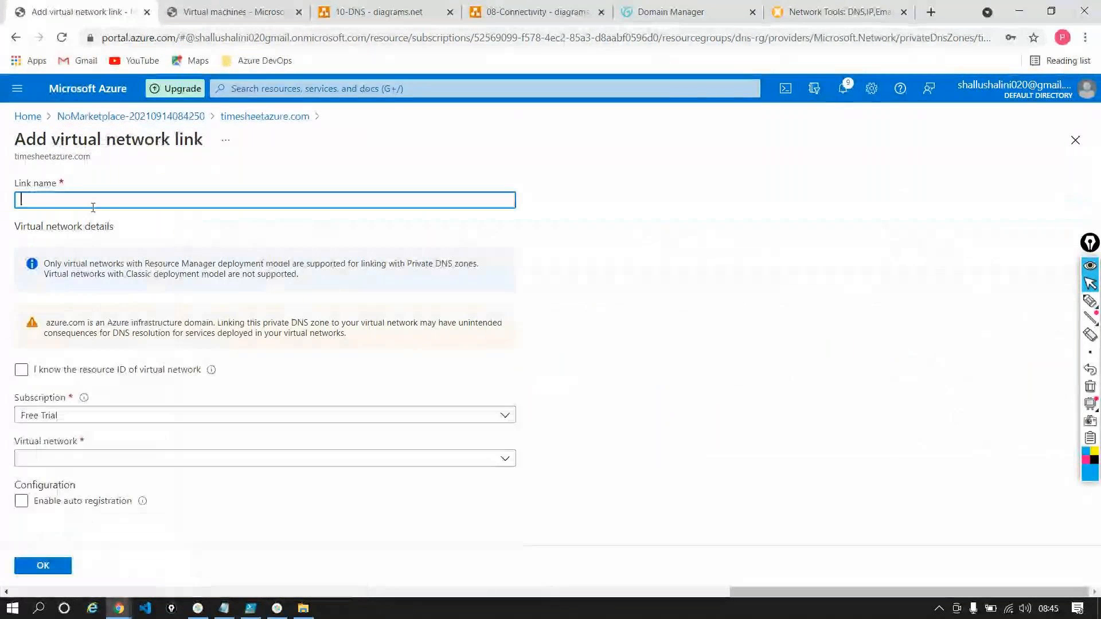
type("vm1link")
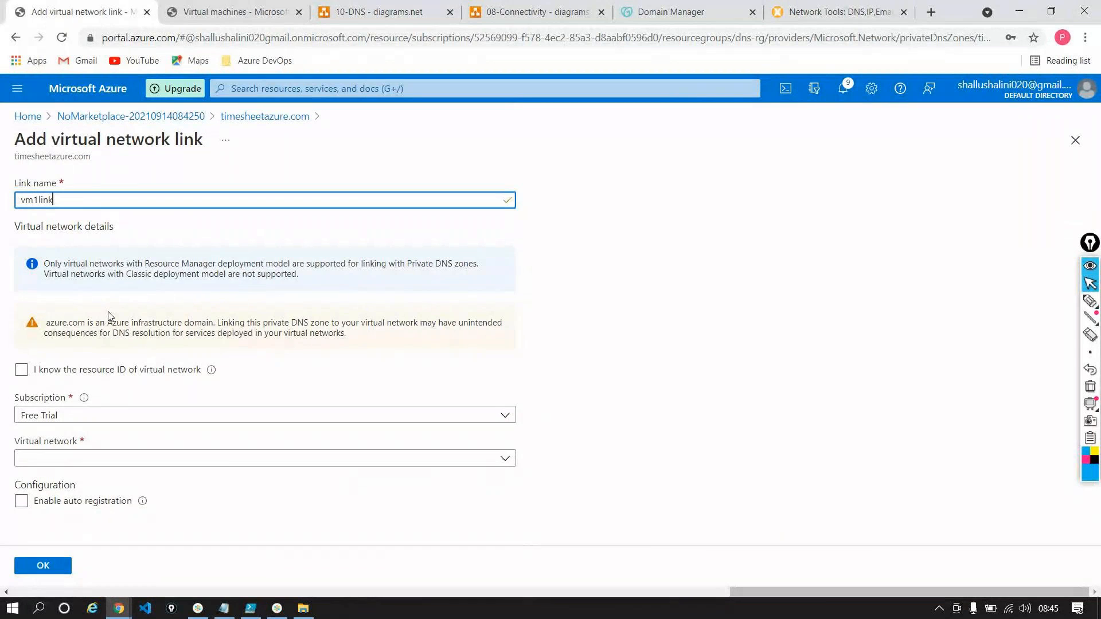
left_click(227, 462)
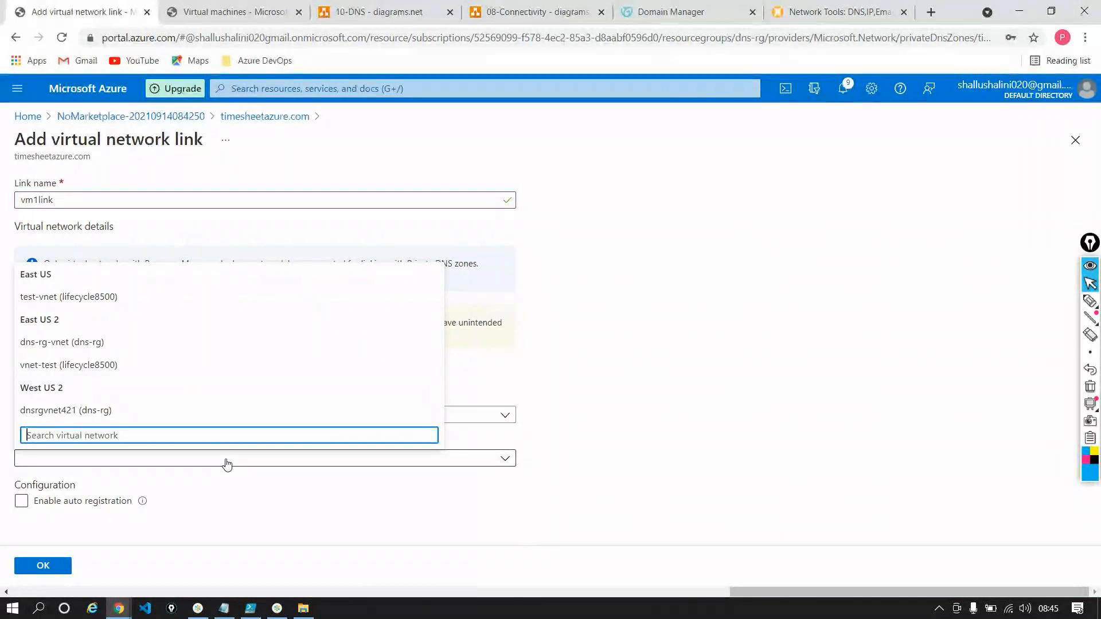
left_click(53, 350)
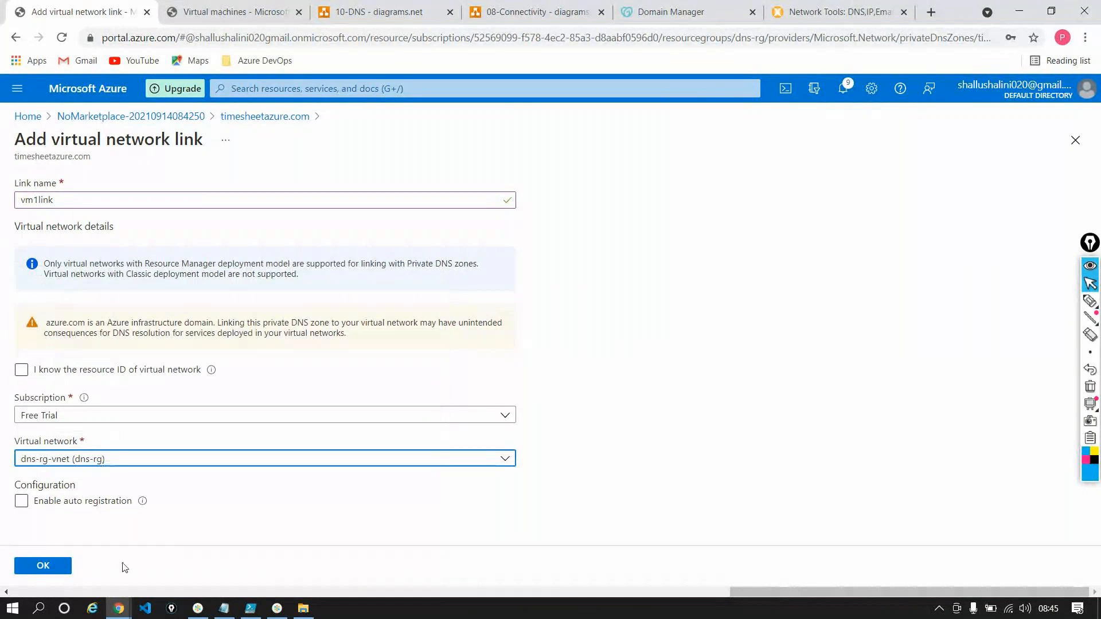
left_click(21, 504)
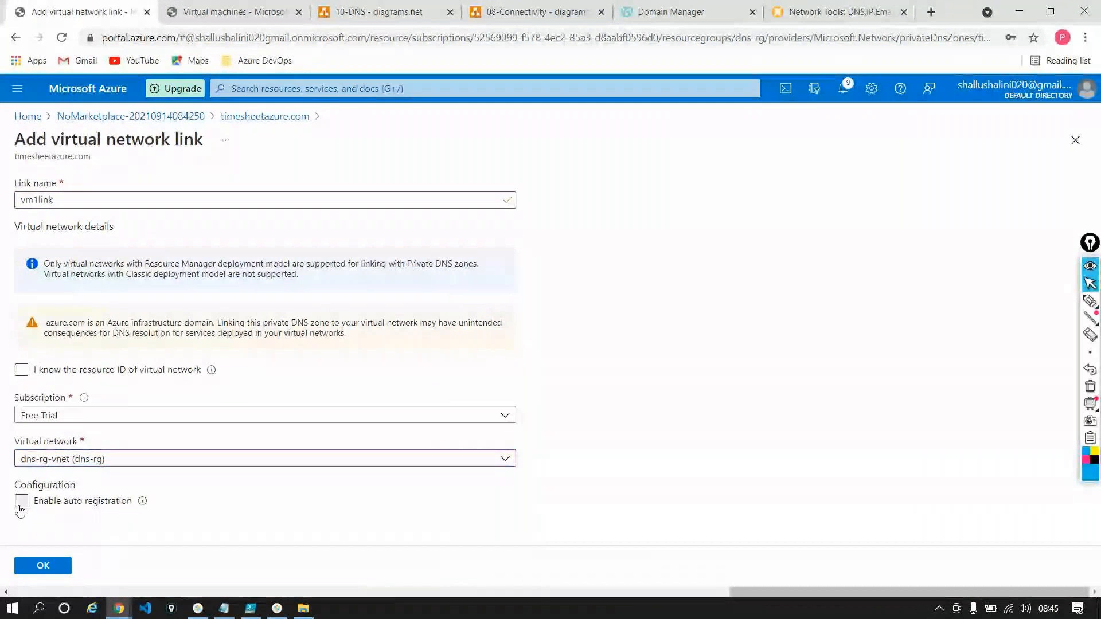
left_click(44, 566)
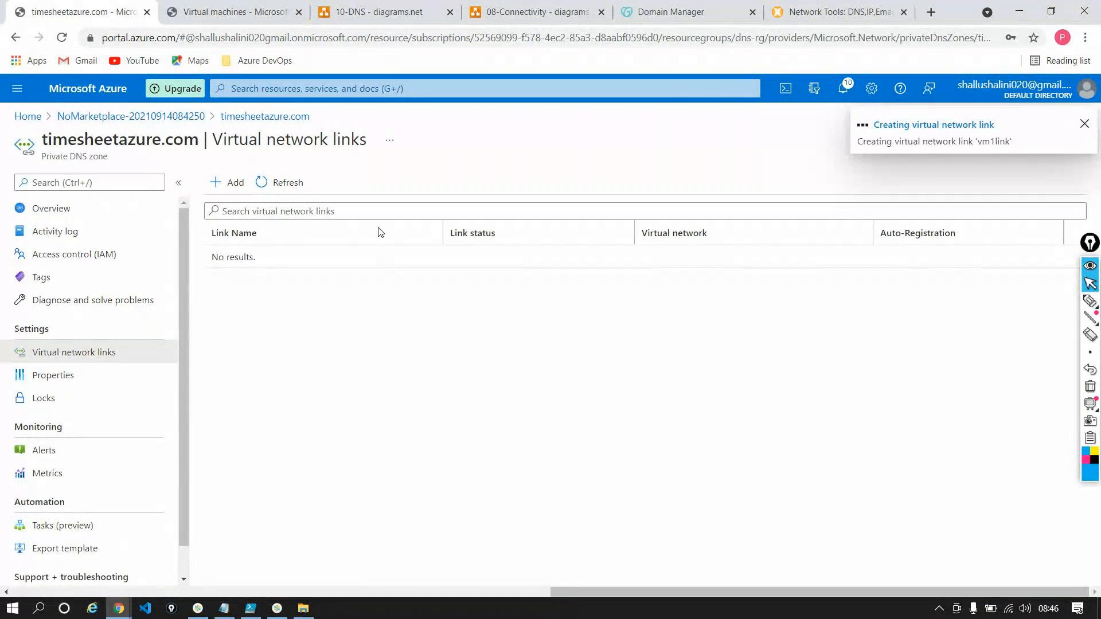
Check the link's creation through the zone's overview, the refreshed virtual network links and the portal notifications
left_click(294, 183)
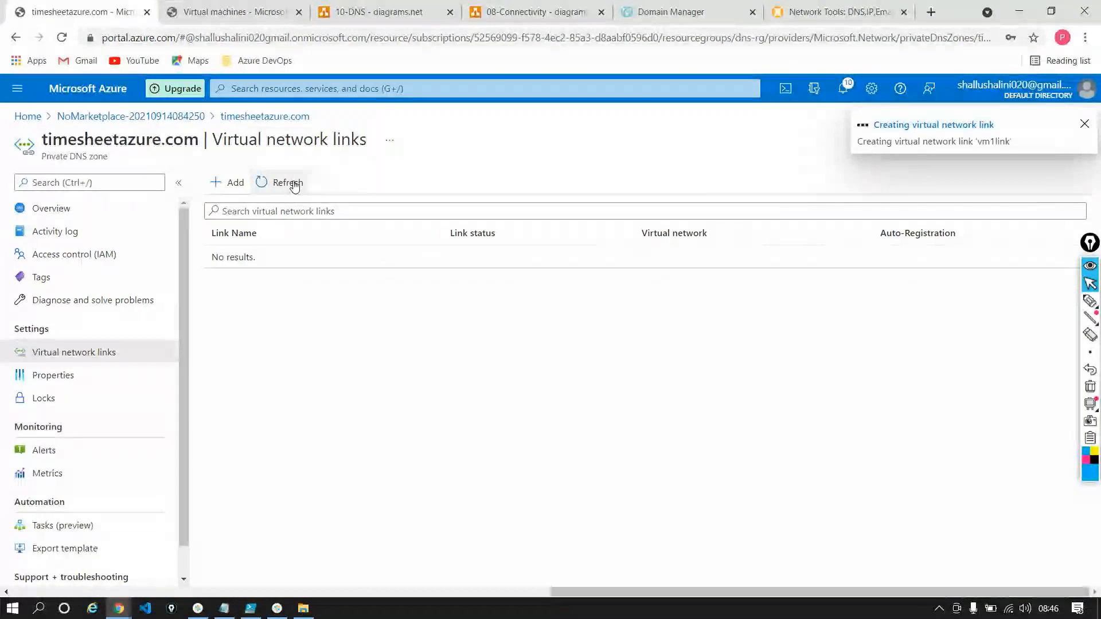
left_click(72, 213)
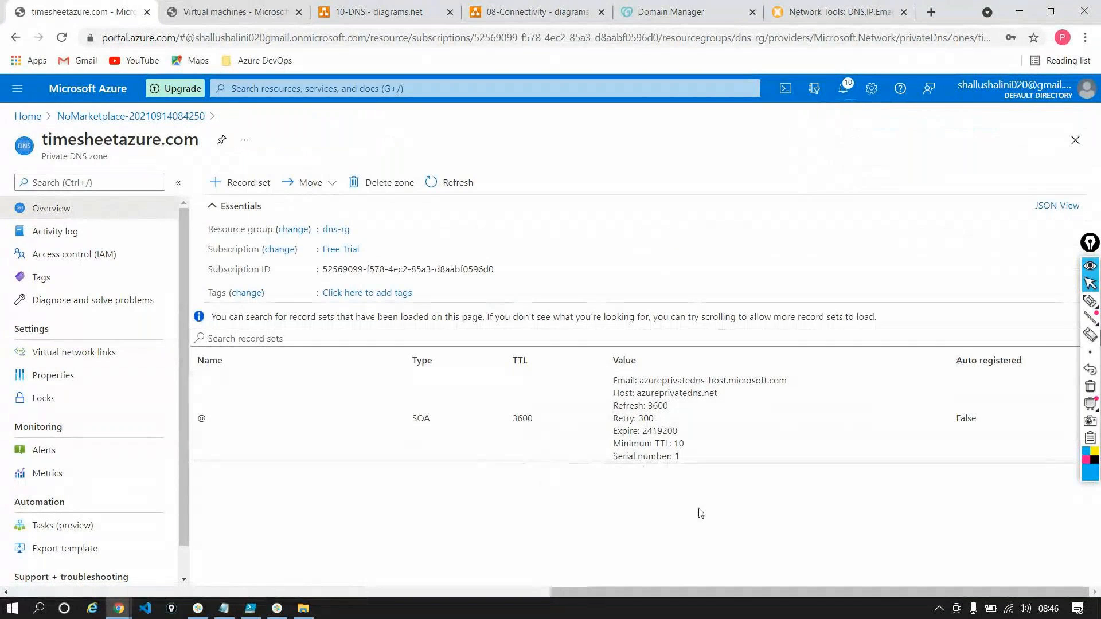
left_click(64, 352)
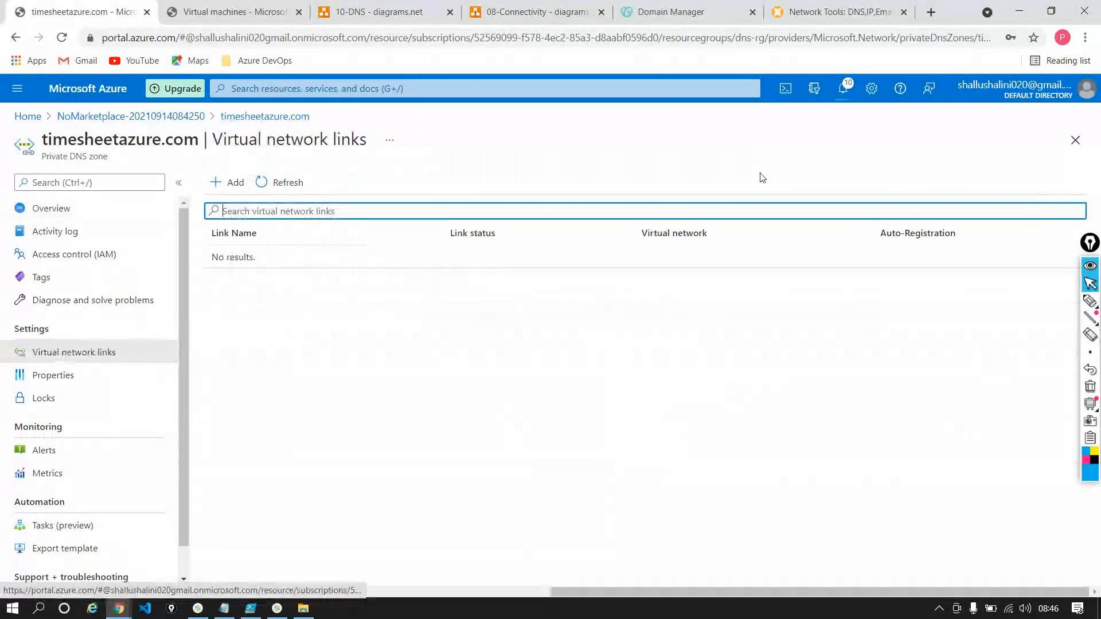
left_click(845, 90)
left_click(844, 89)
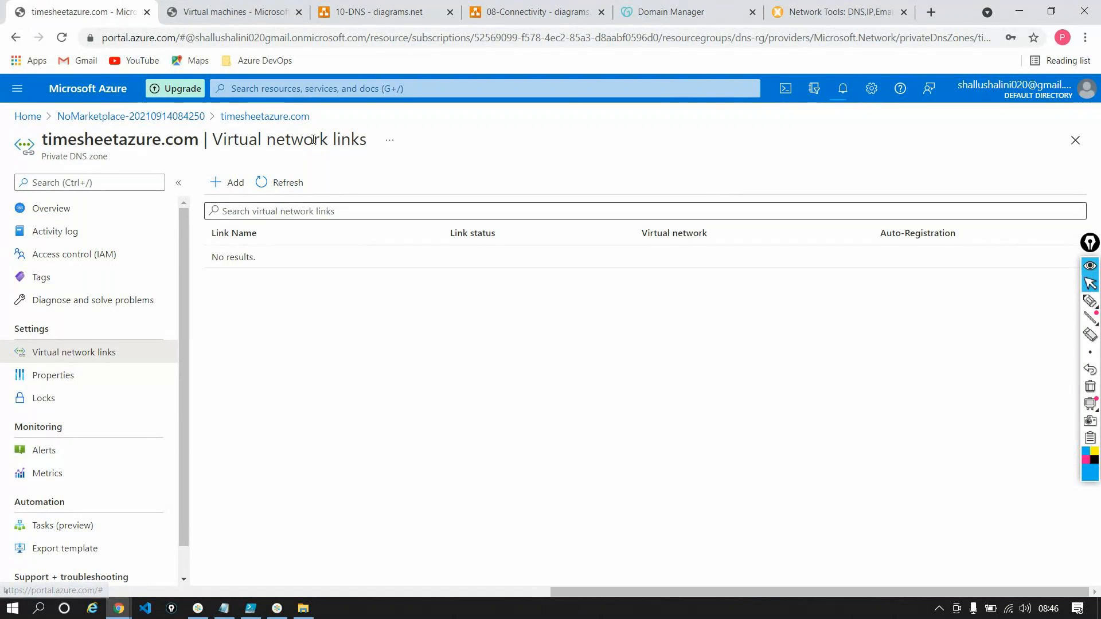
left_click(295, 184)
Switch to the 10-DNS diagram in diagrams.net and delete the virtual machine icon above the DNS Server label
left_click(378, 11)
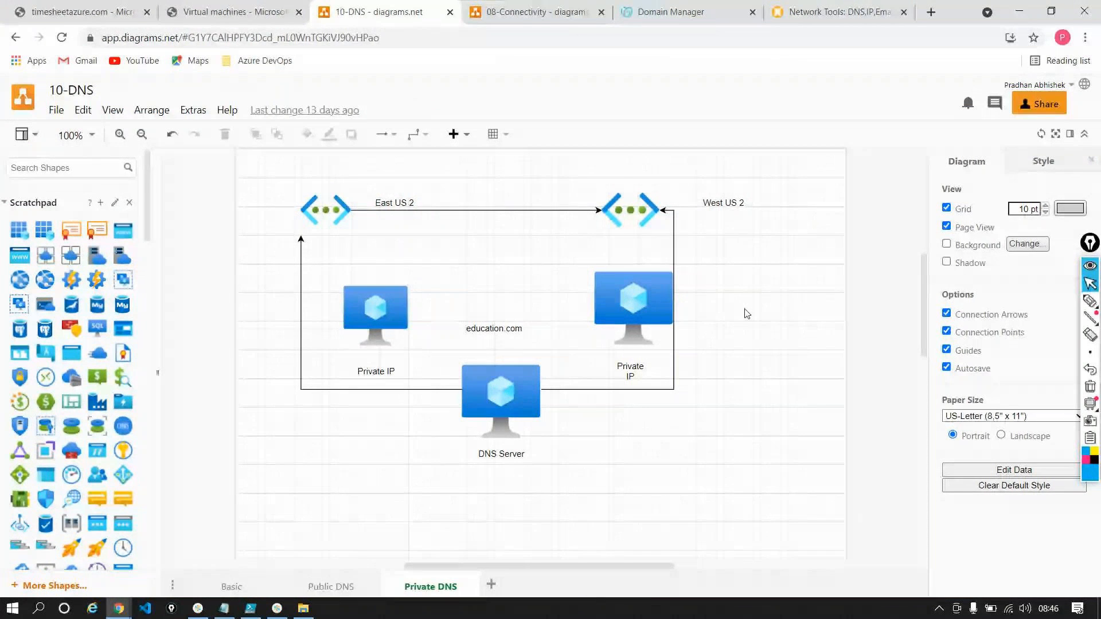
left_click(524, 382)
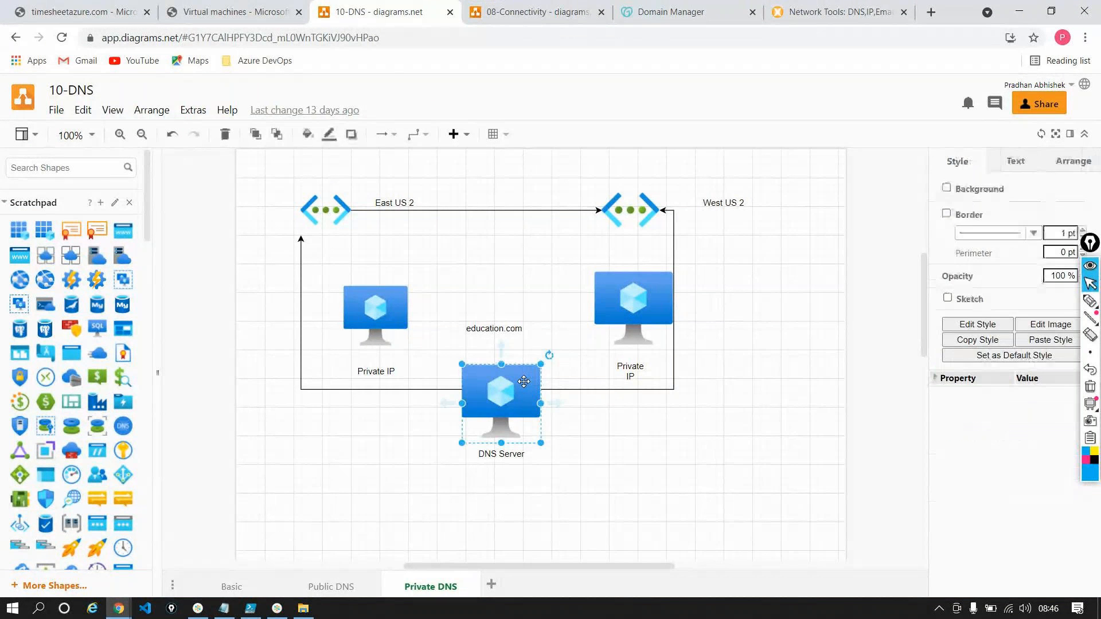
key("Delete")
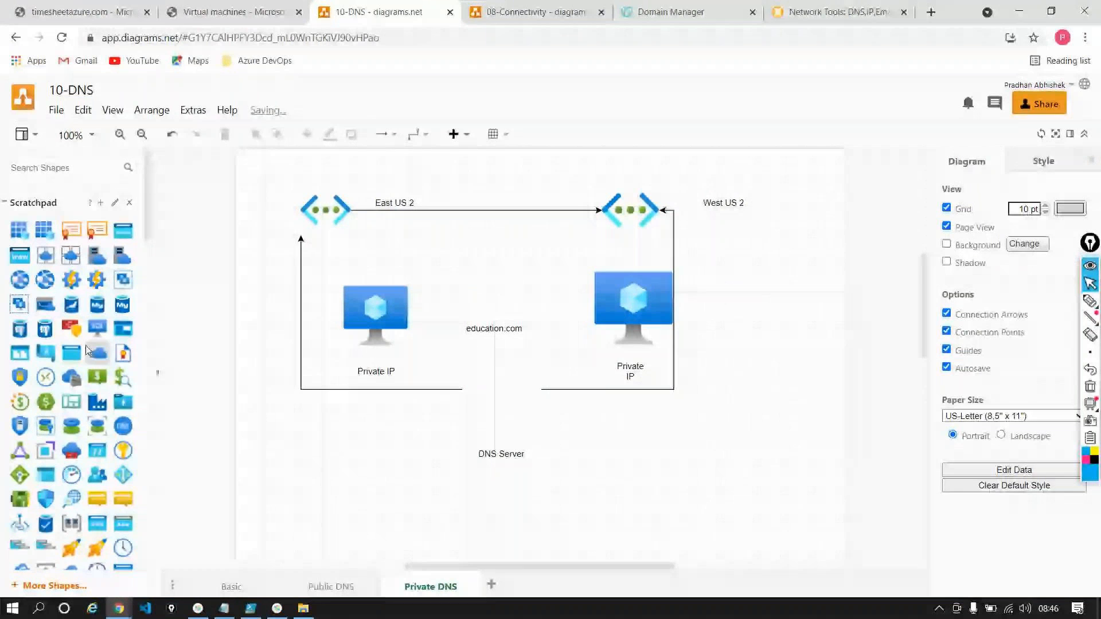
Search the shapes for dns and place the round blue DNS icon above the DNS Server label
scroll(112, 349, "down", 6)
scroll(114, 352, "down", 1)
scroll(114, 352, "up", 7)
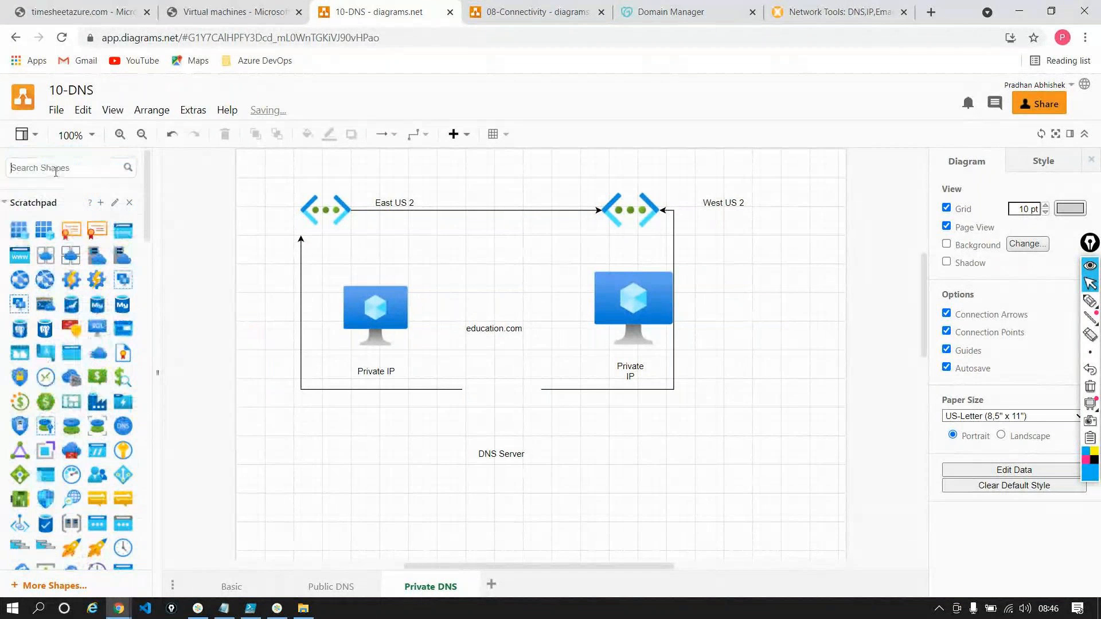
left_click(55, 168)
type("dns")
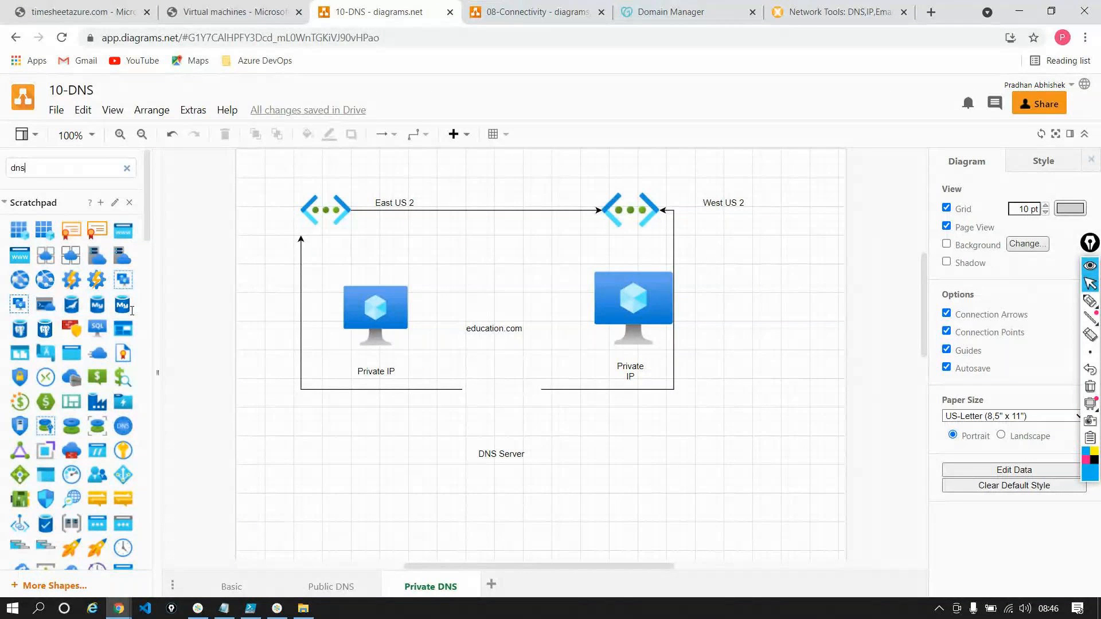
key("Return")
left_click(43, 194)
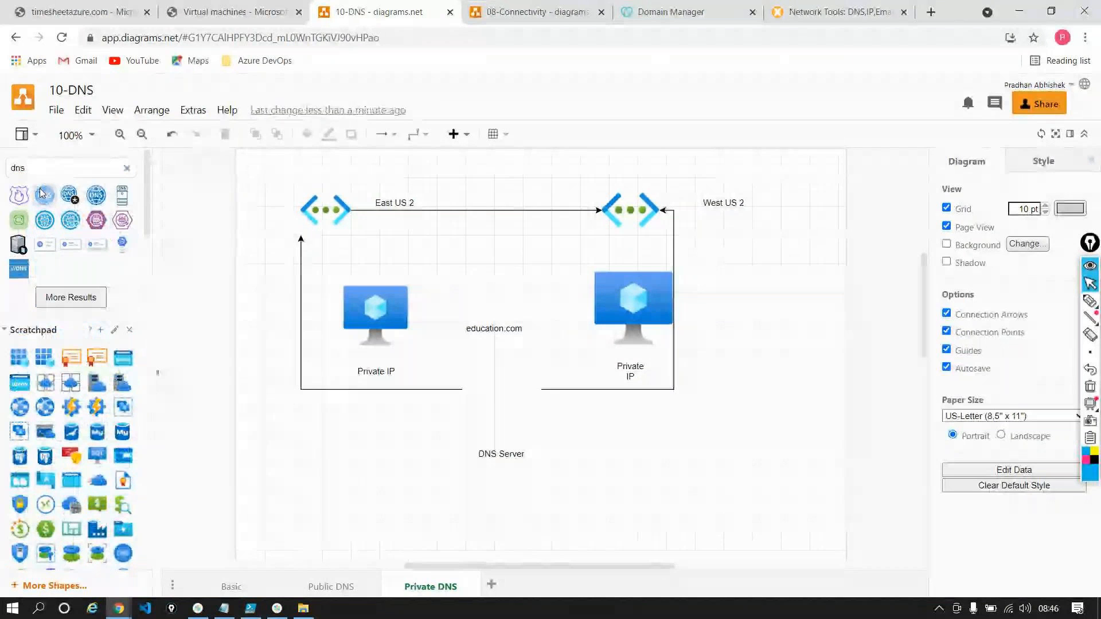
left_click_drag(42, 194, 498, 403)
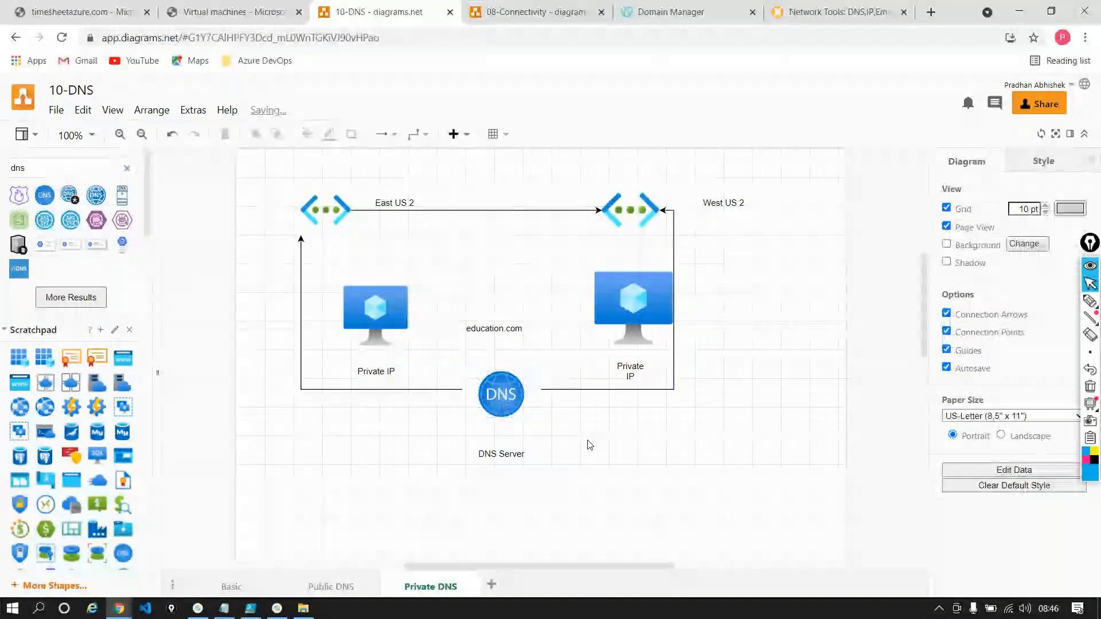
Return to the Azure portal and check vm1link's creation through the notifications, the refreshed virtual network links and the zone's record sets
left_click(503, 394)
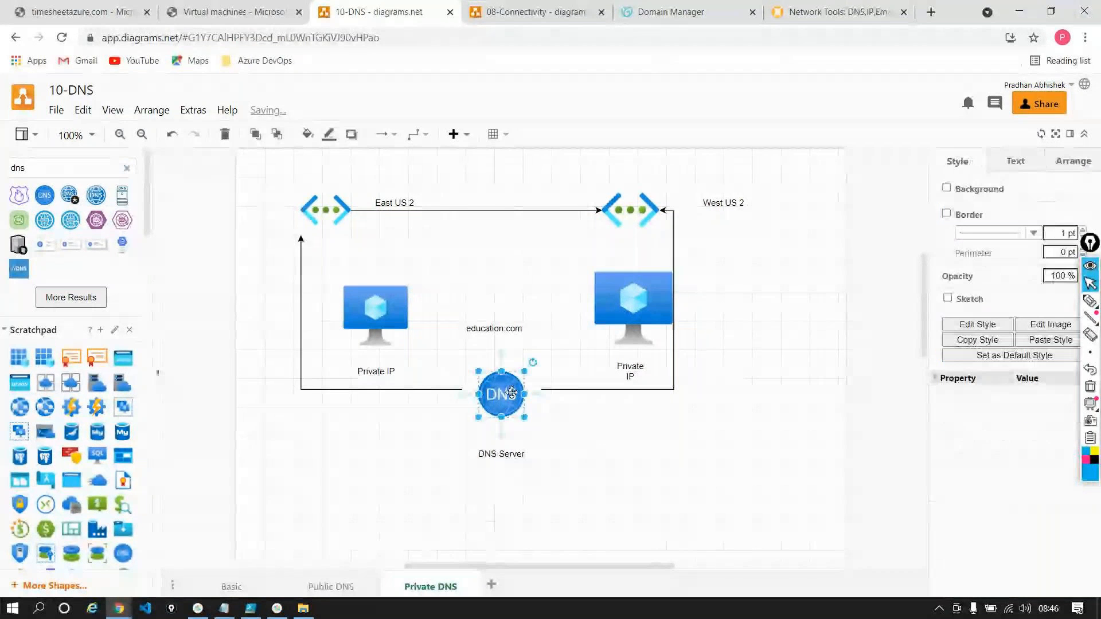
left_click(75, 13)
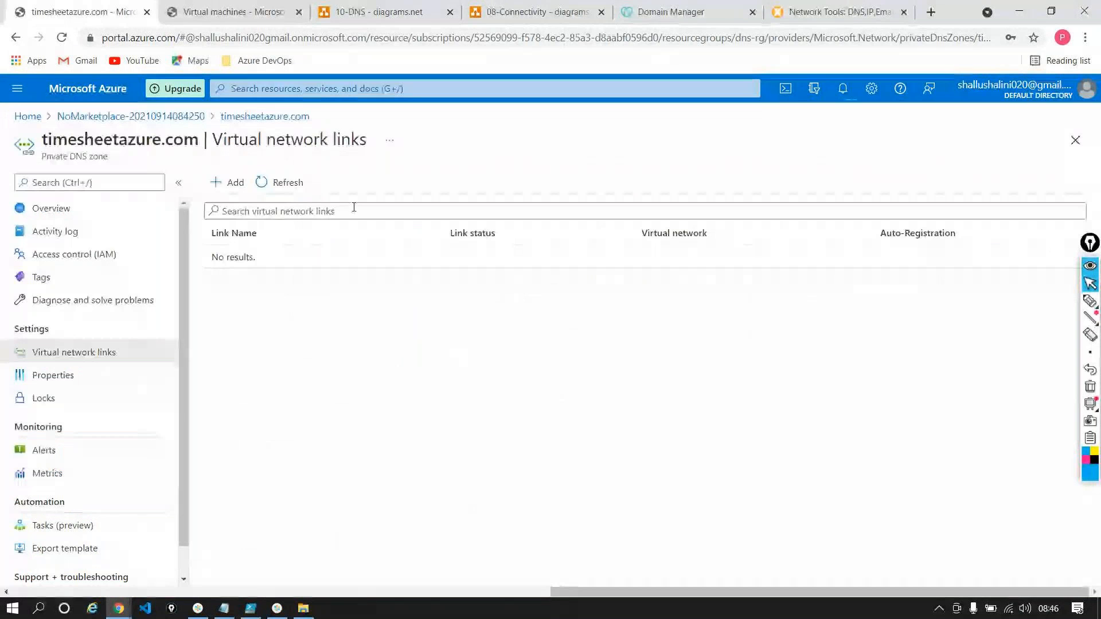
left_click(844, 91)
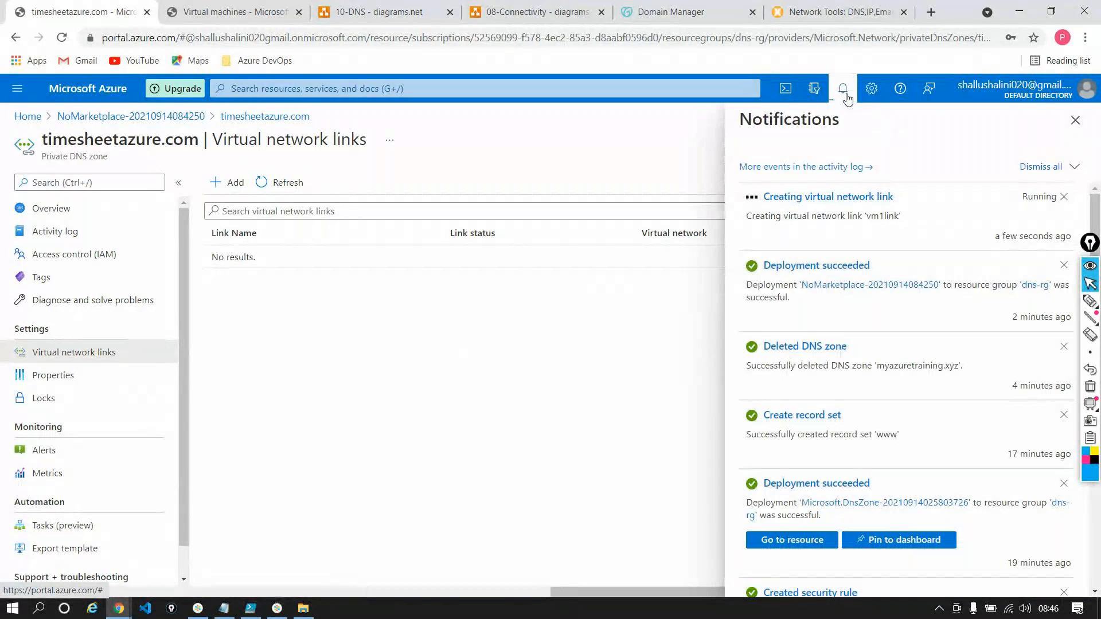
left_click(308, 190)
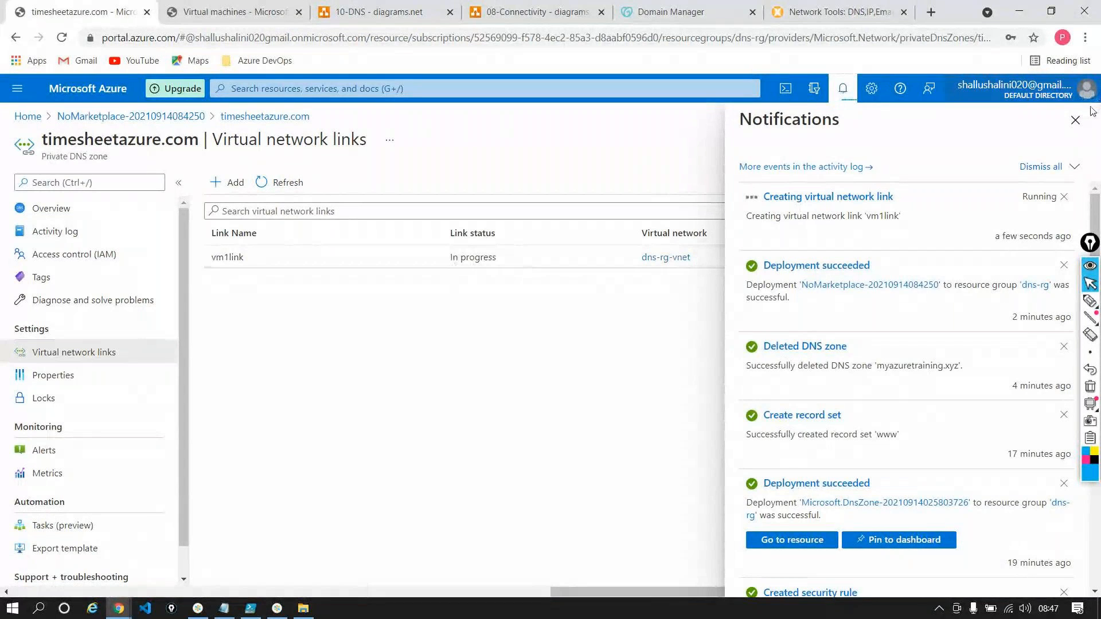
left_click(1075, 120)
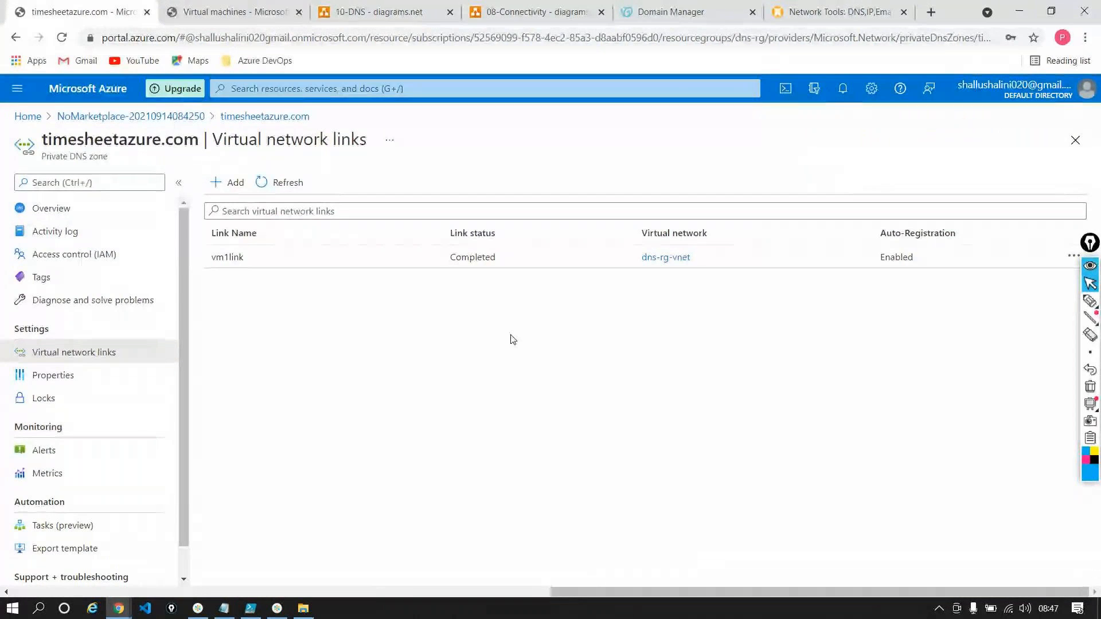
left_click(68, 207)
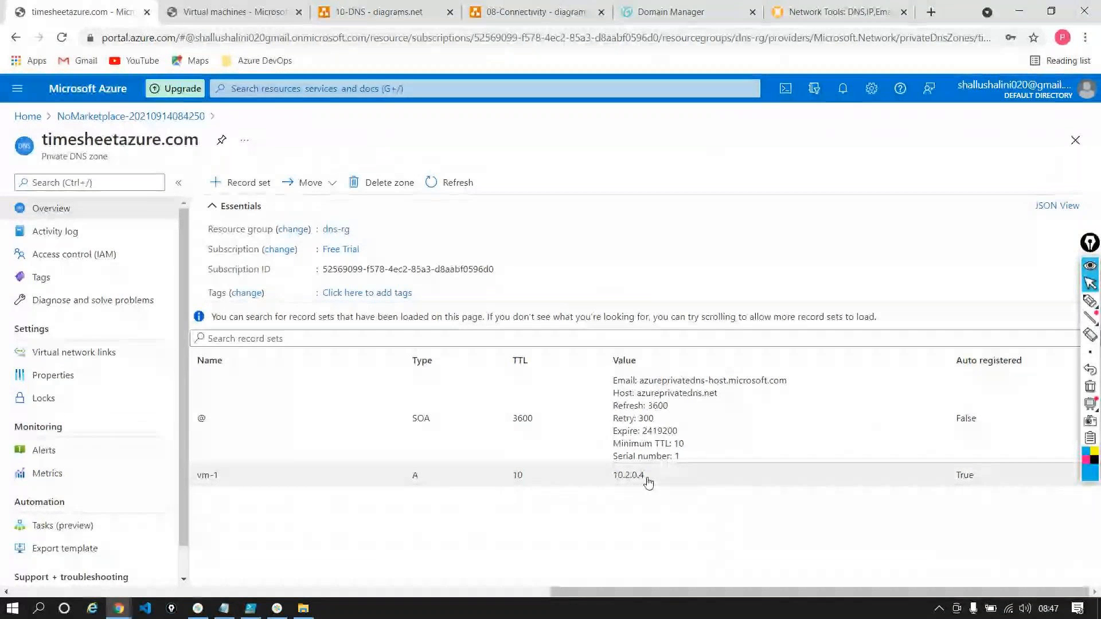
Add a virtual network link named vm2link to dnsrgvnet421 (dns-rg) with auto registration enabled
left_click(85, 351)
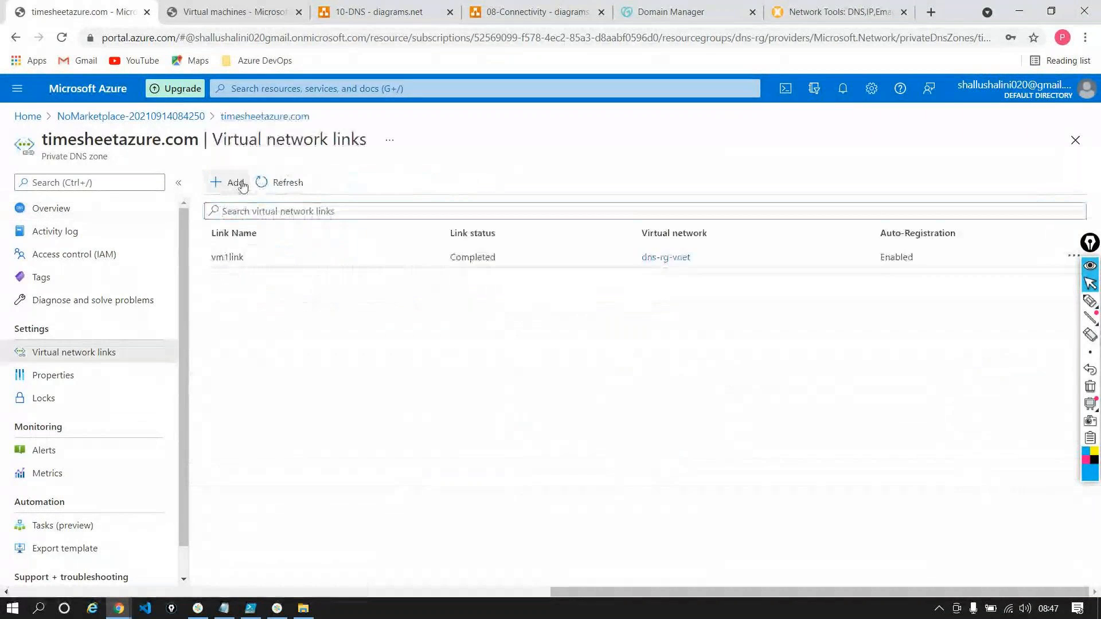
left_click(225, 183)
type("vm2link")
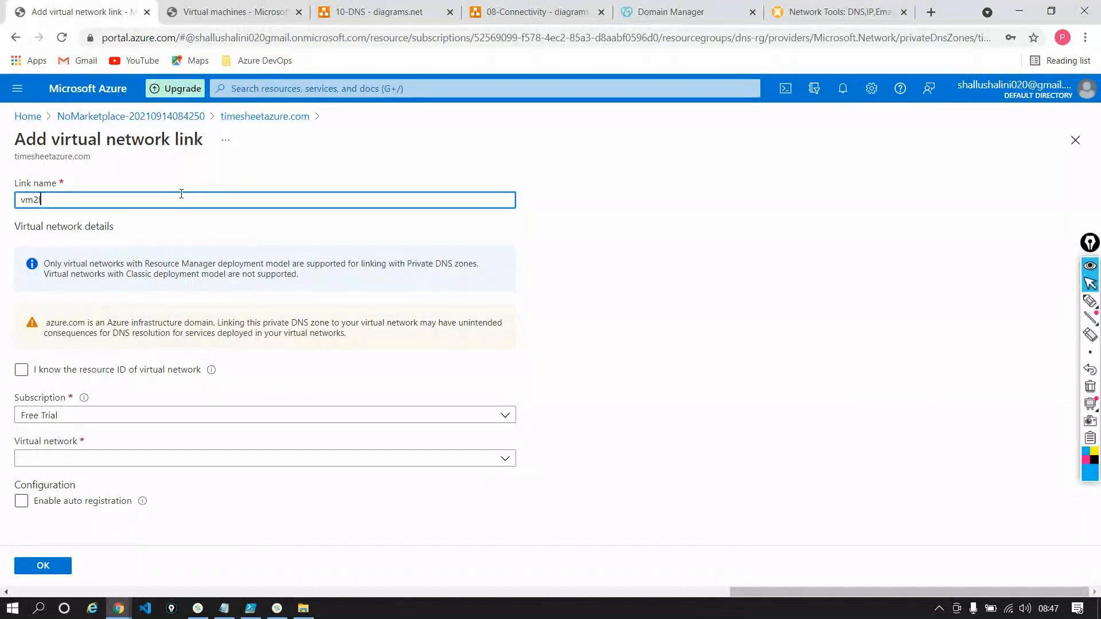
left_click(241, 461)
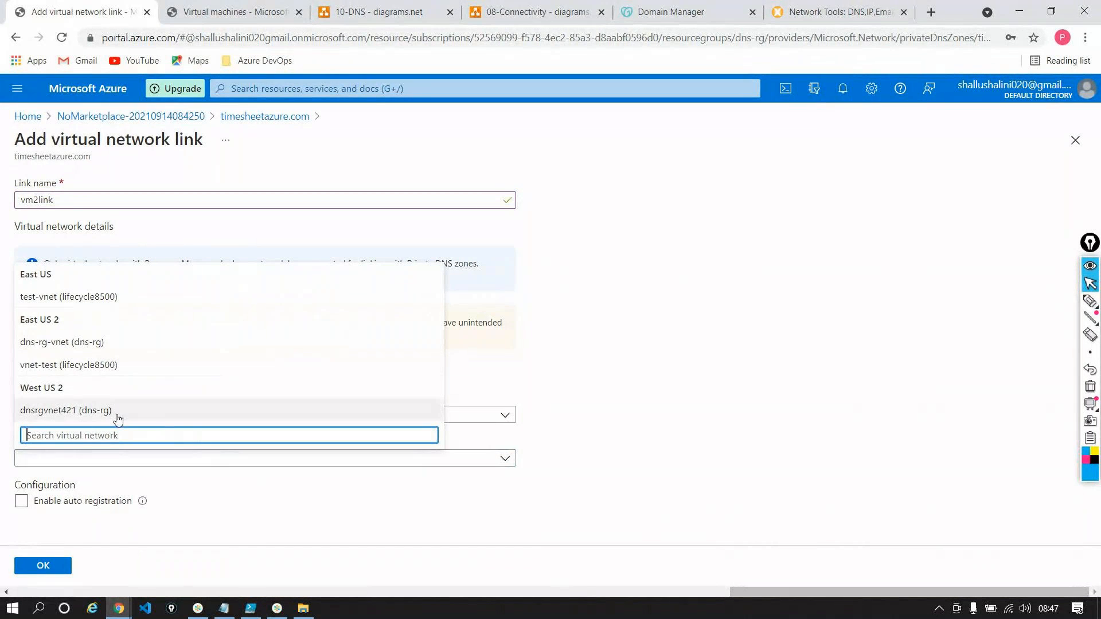
left_click(111, 411)
left_click(22, 500)
left_click(43, 565)
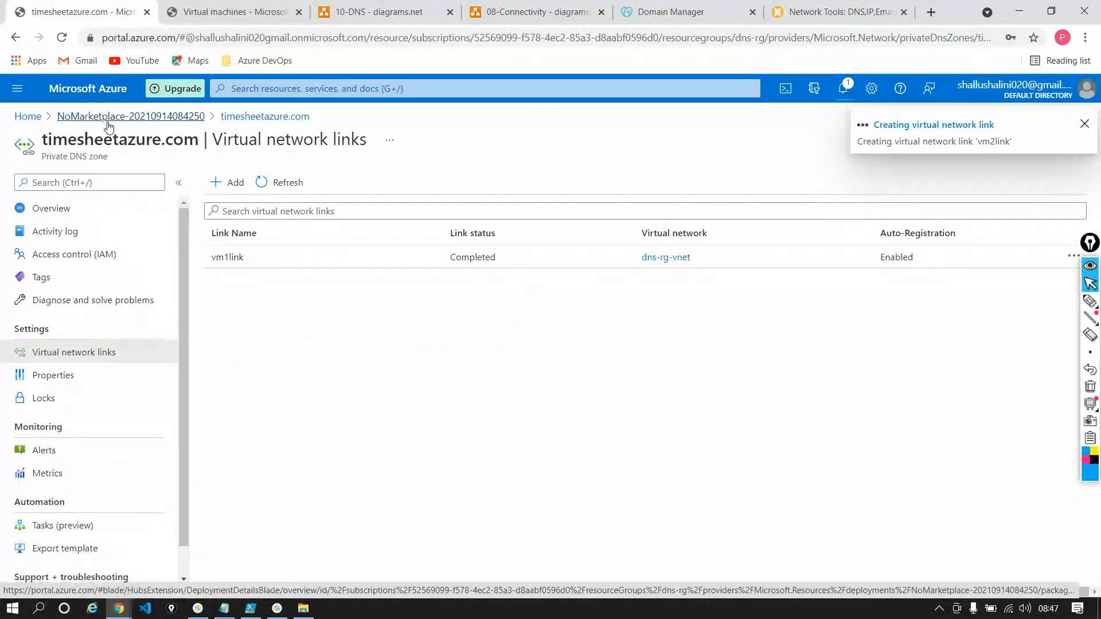
Glance at the 10-DNS diagram, then refresh the zone's virtual network links in the Azure portal to check vm2link
left_click(379, 11)
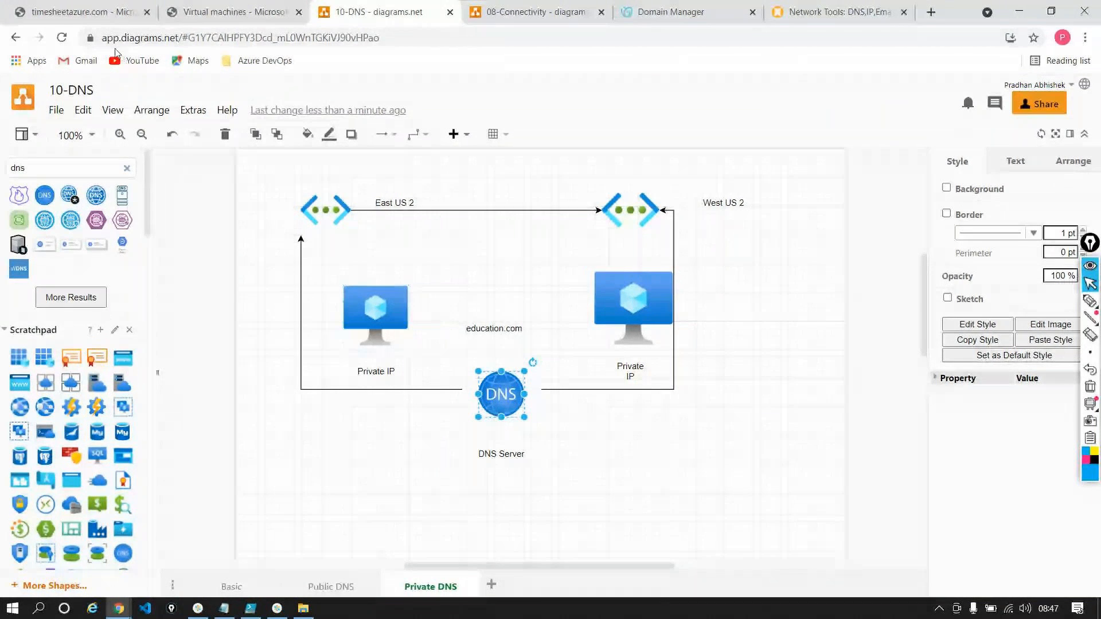
left_click(86, 12)
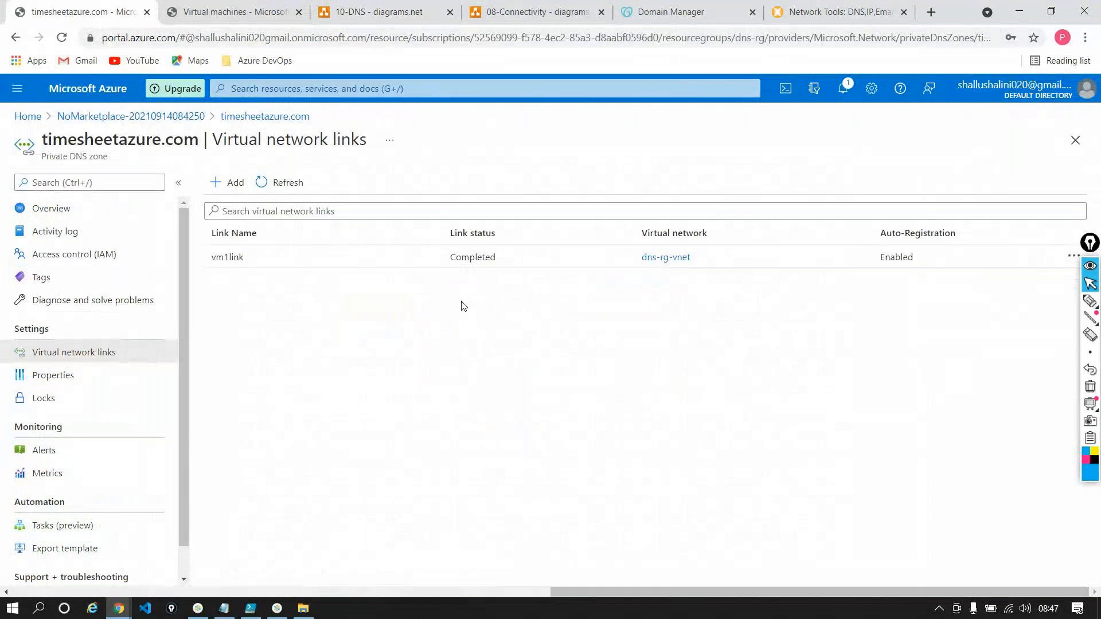
left_click(306, 185)
left_click(265, 116)
Open vm-1 from the portal home, copy its public IP address 20.110.124.239 and start a Remote Desktop connection to it
left_click(27, 117)
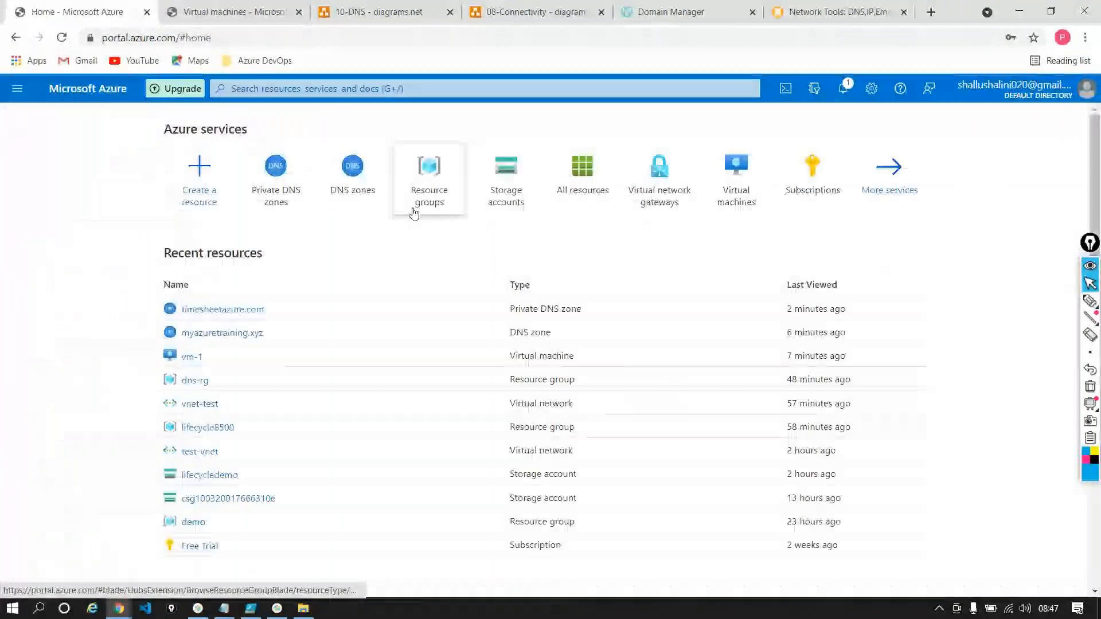
left_click(197, 362)
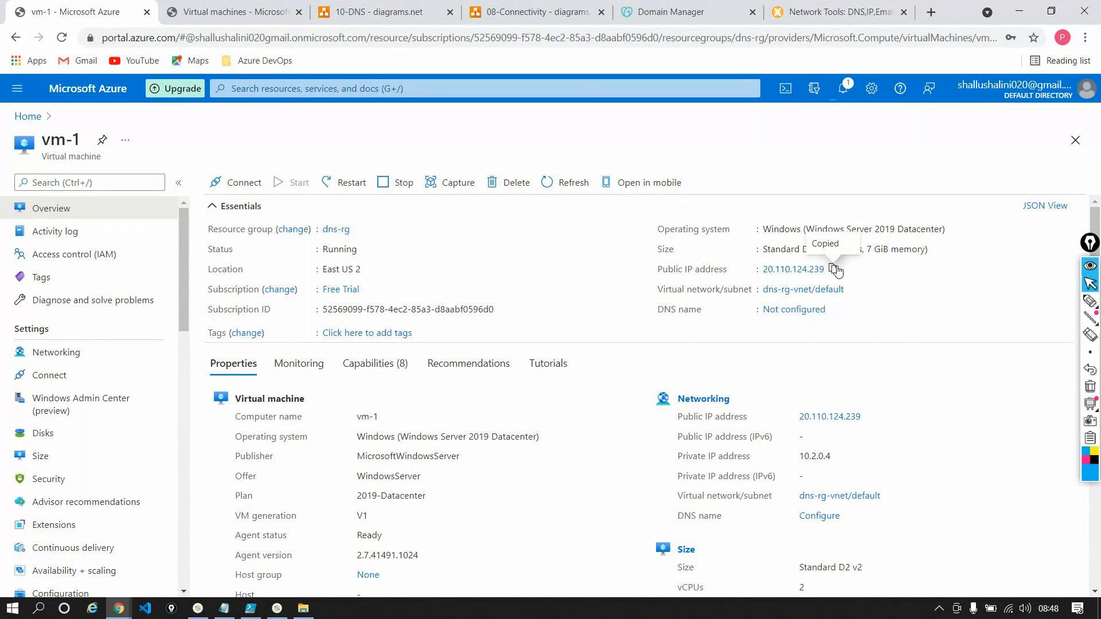
key("super+r")
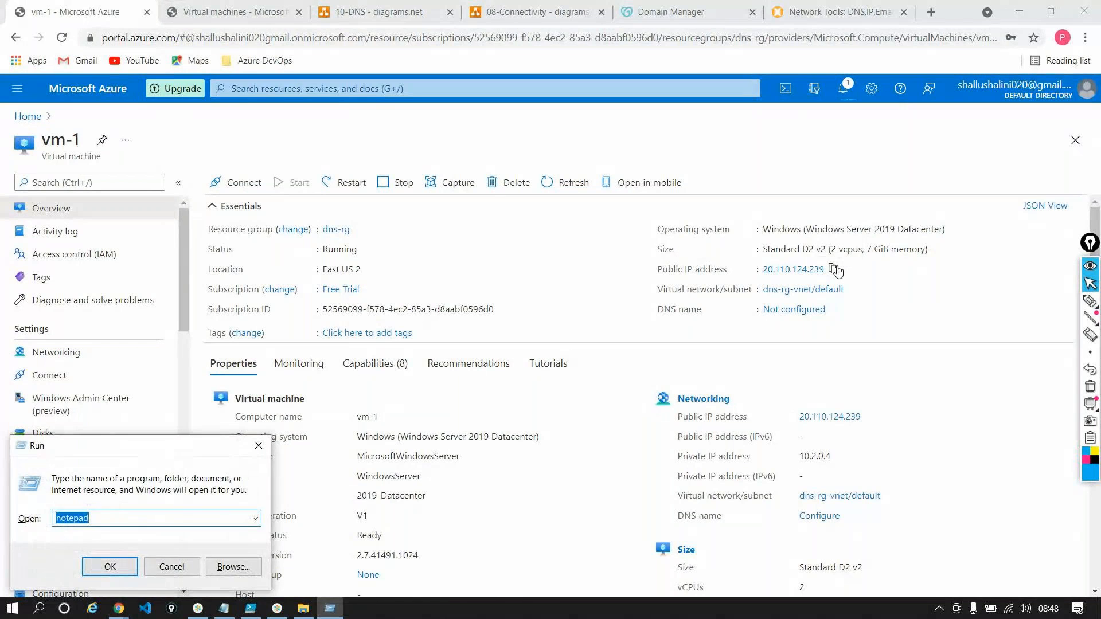
type("mstsc")
key("Return")
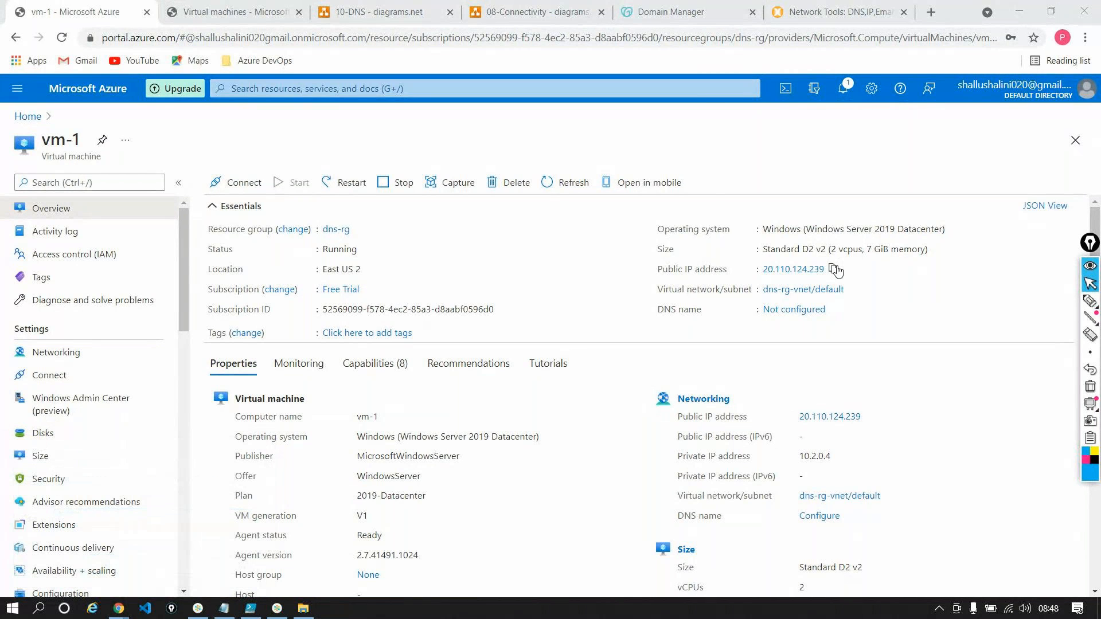
key("BackSpace")
key("ctrl+v")
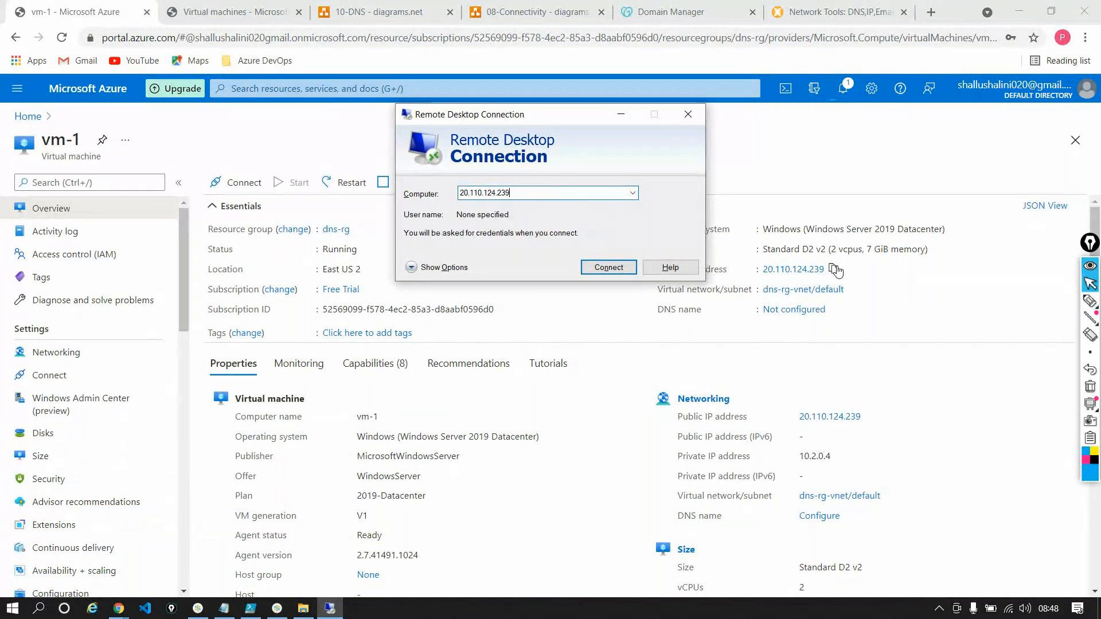
left_click(632, 266)
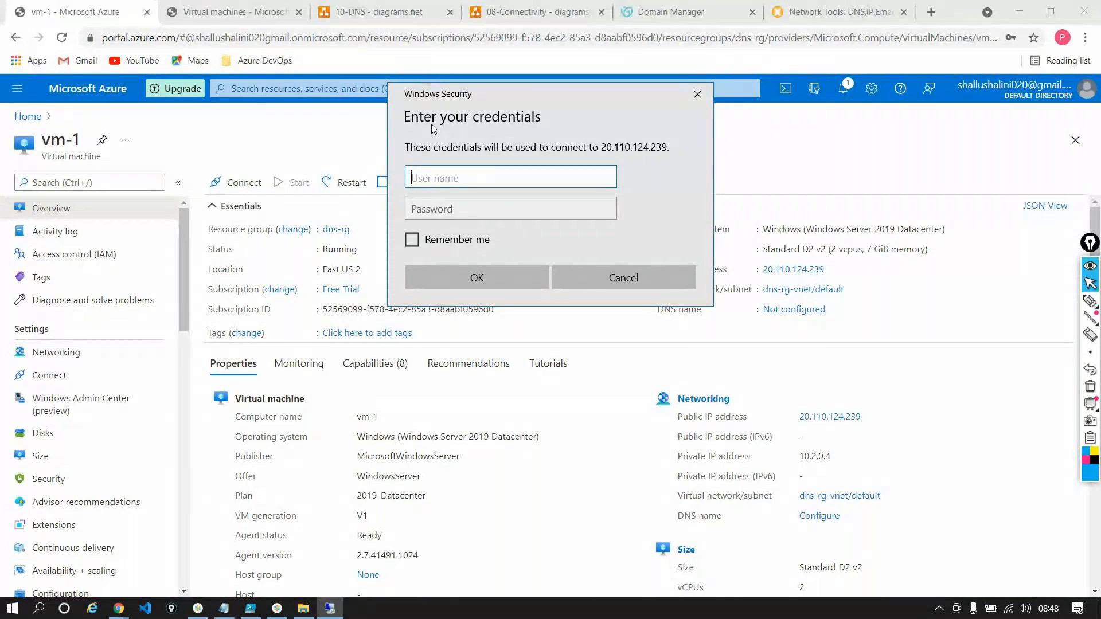
Log in to the remote machine as testuser with the account password and proceed to its desktop
type("testuser")
key("Tab")
type("*******")
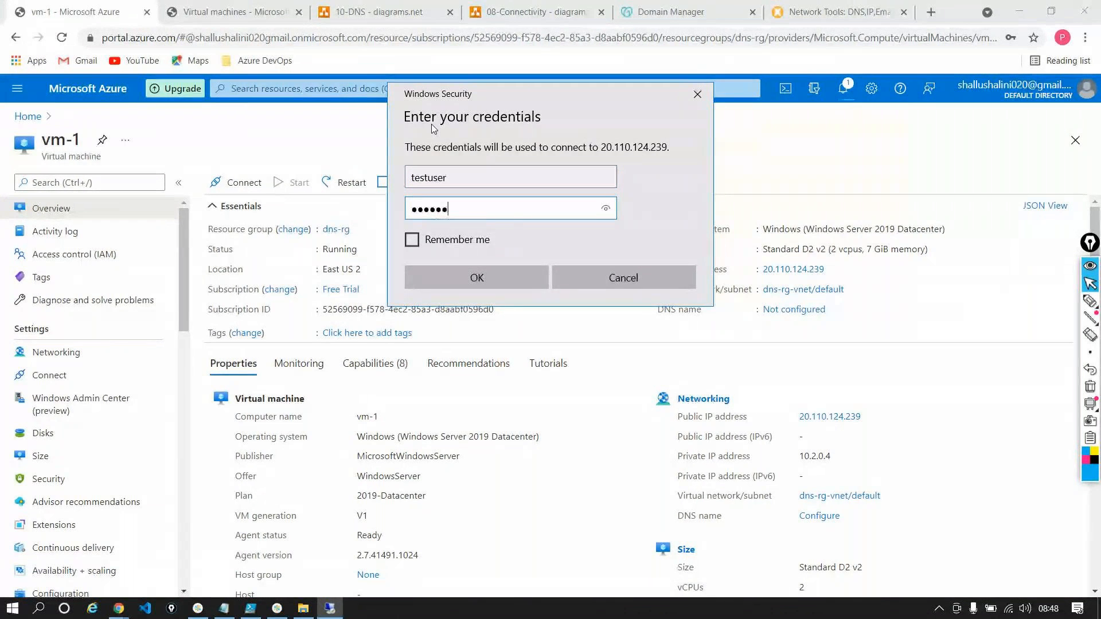
type("******")
key("Return")
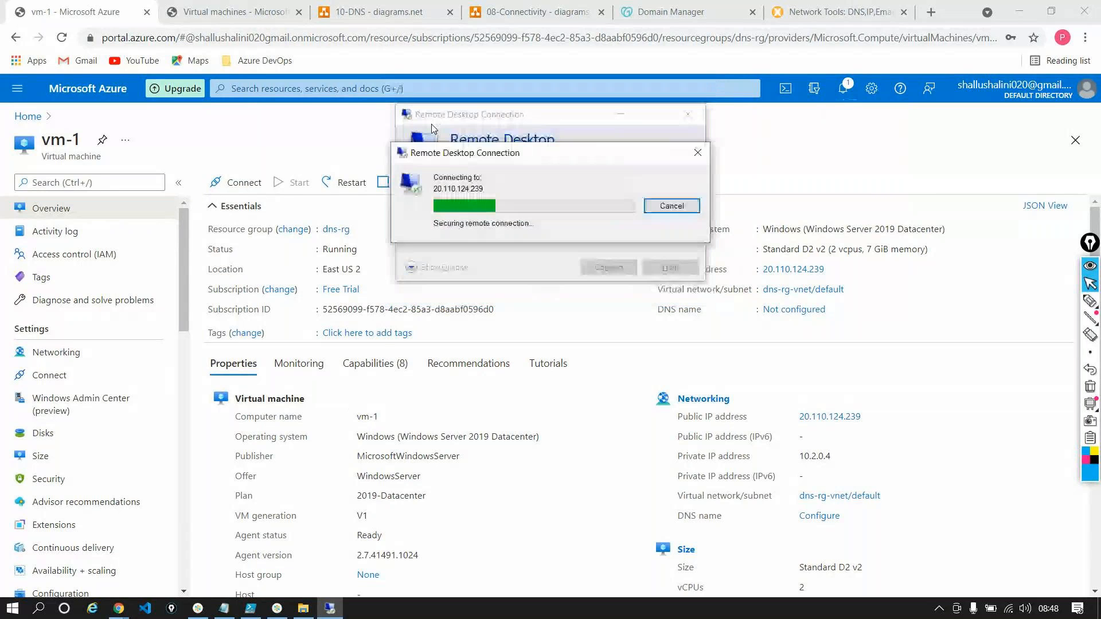
left_click(600, 316)
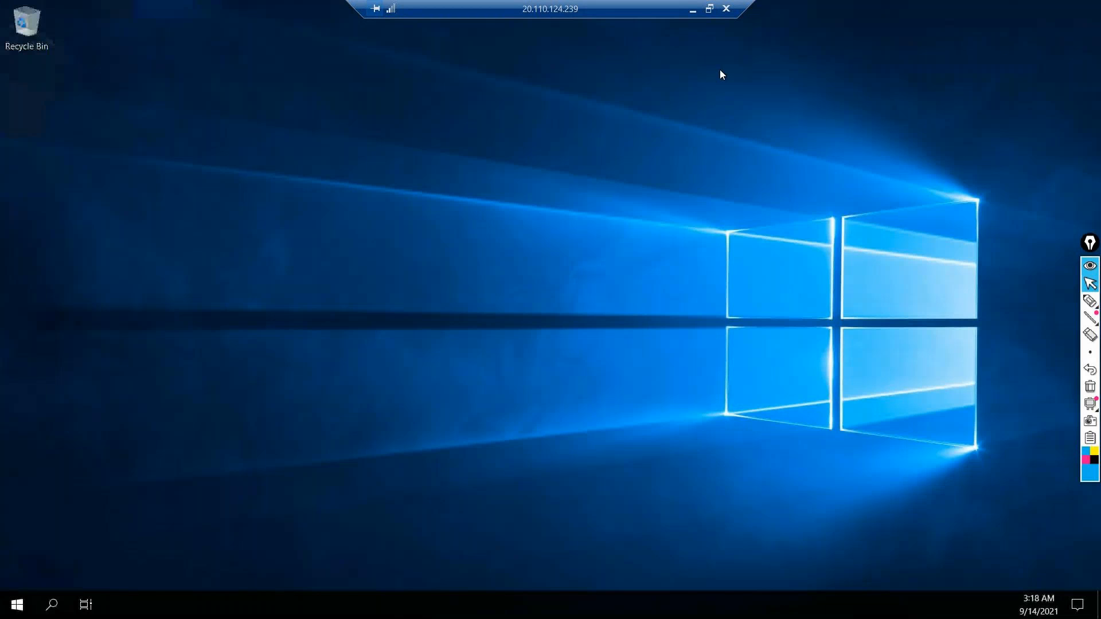
Minimize the remote session and open the timesheetazure.com private DNS zone from the portal home to check its record sets
left_click(692, 12)
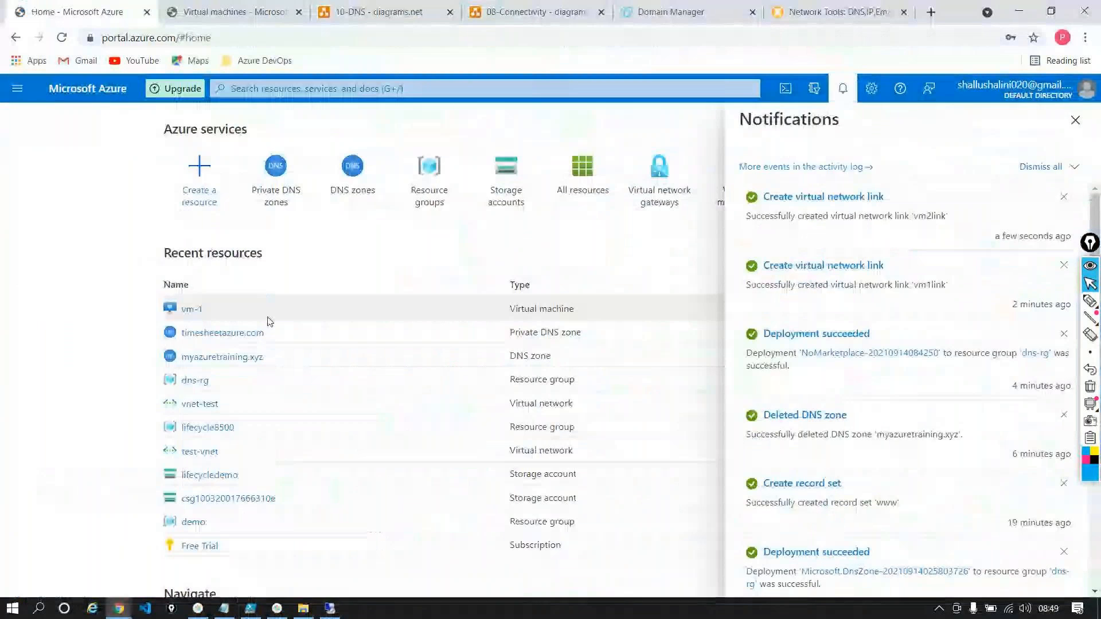
left_click(270, 322)
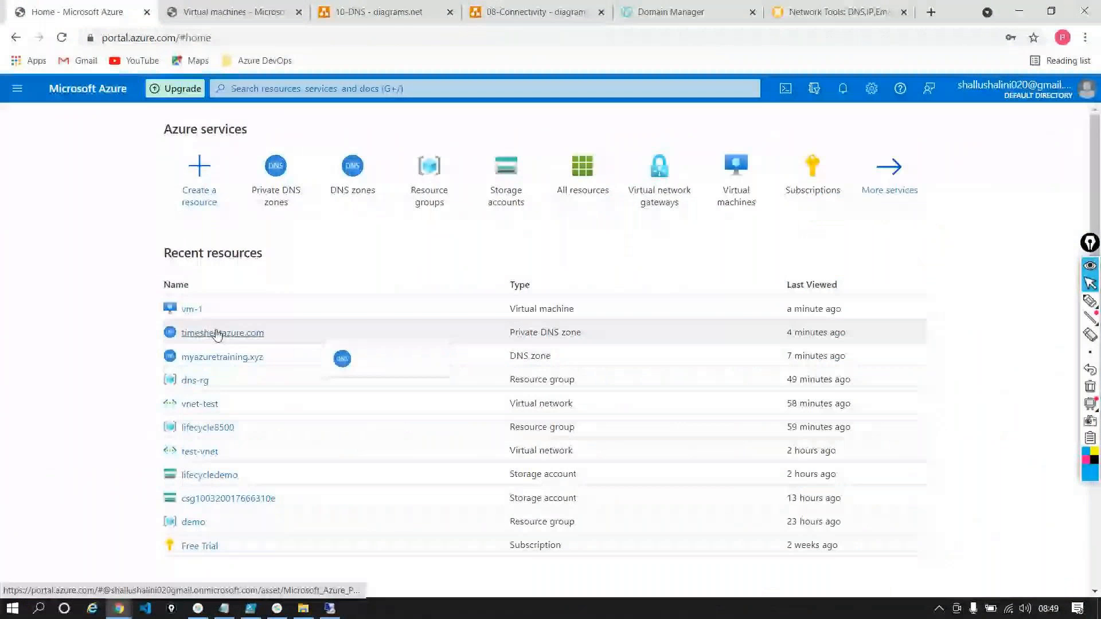
left_click(217, 333)
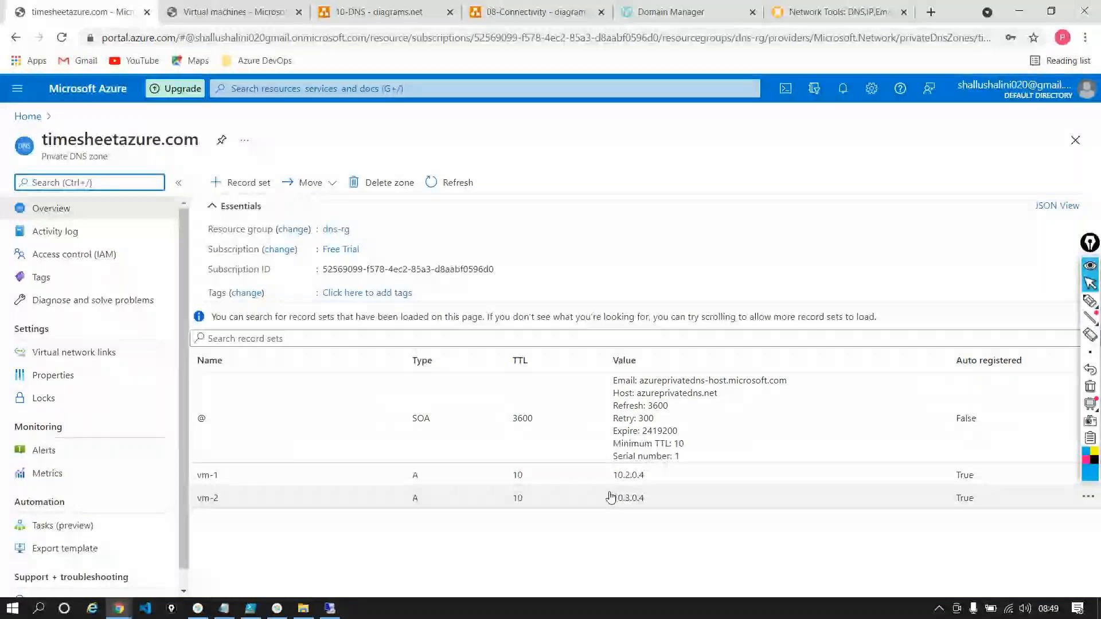
Switch to the 10-DNS diagram and select the connector between the East US 2 and West US 2 virtual networks
left_click(369, 7)
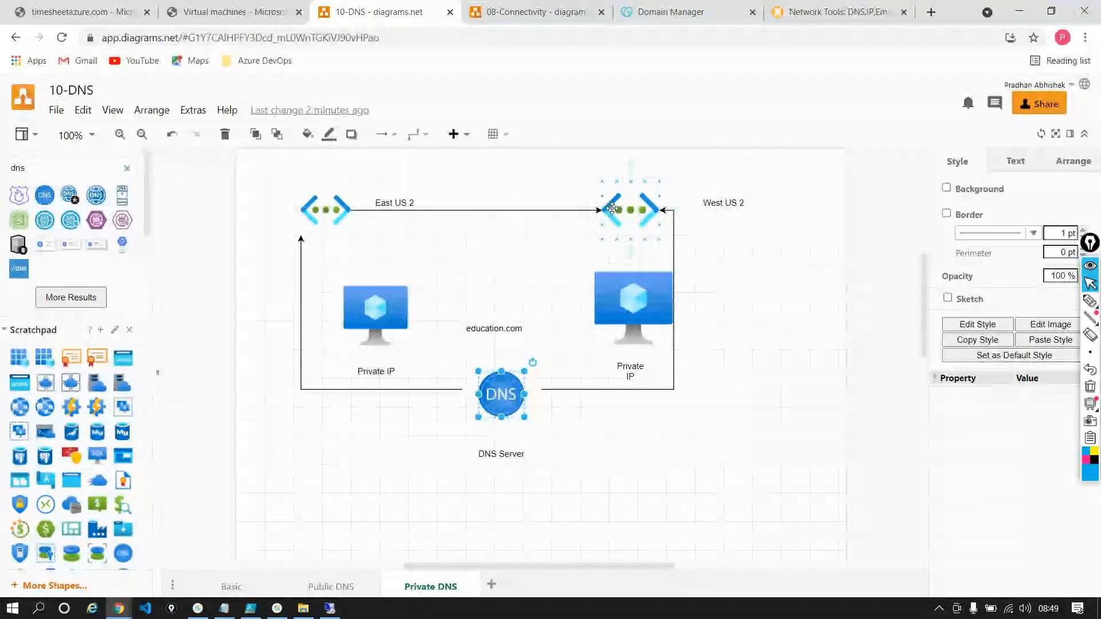
mouse_move(585, 217)
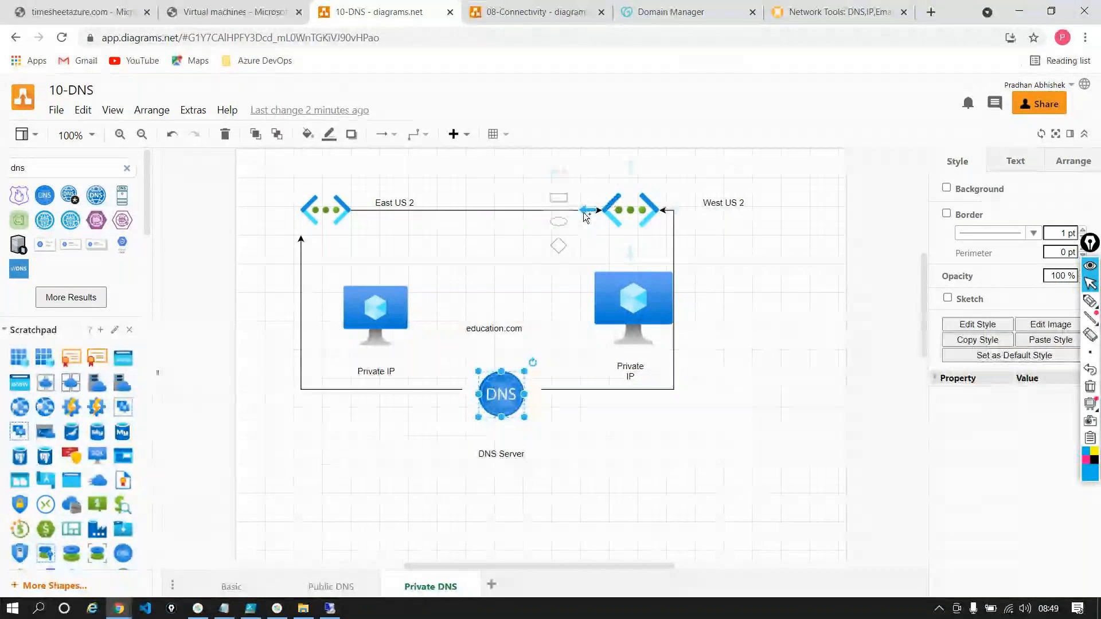
left_click(523, 210)
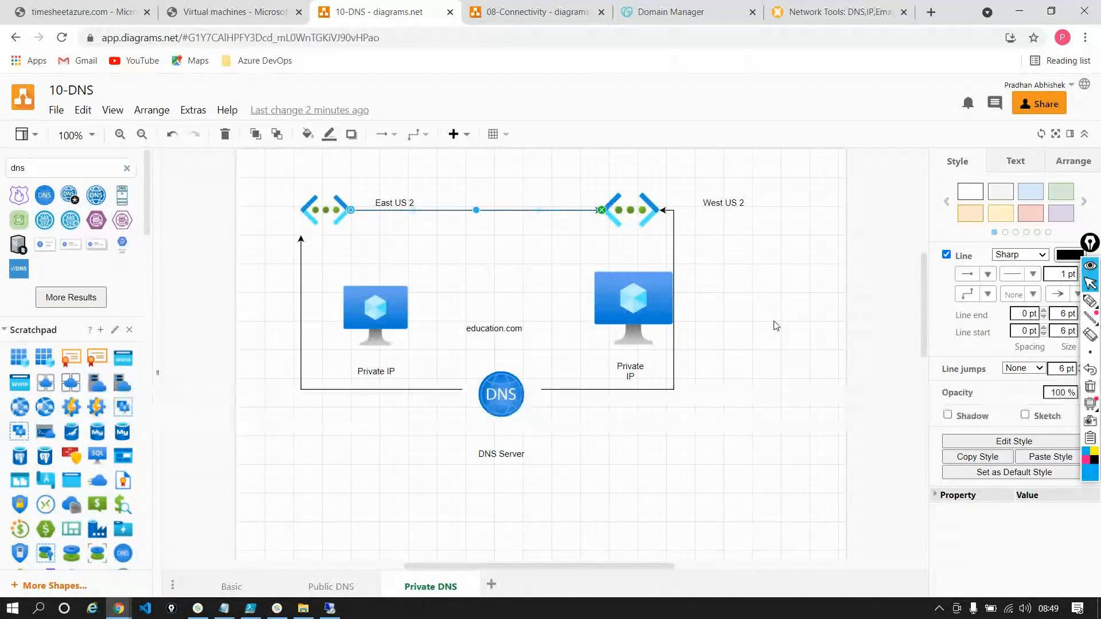
Return to the Azure portal and open the peerings of vm-1's virtual network dns-rg-vnet
left_click(66, 12)
left_click(28, 116)
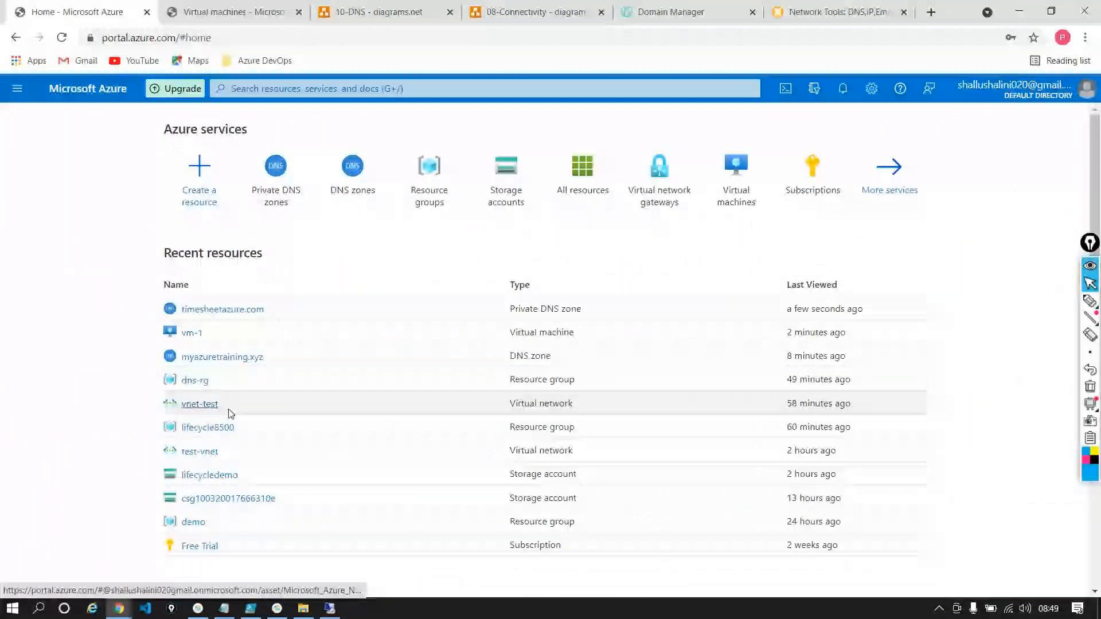
left_click(195, 332)
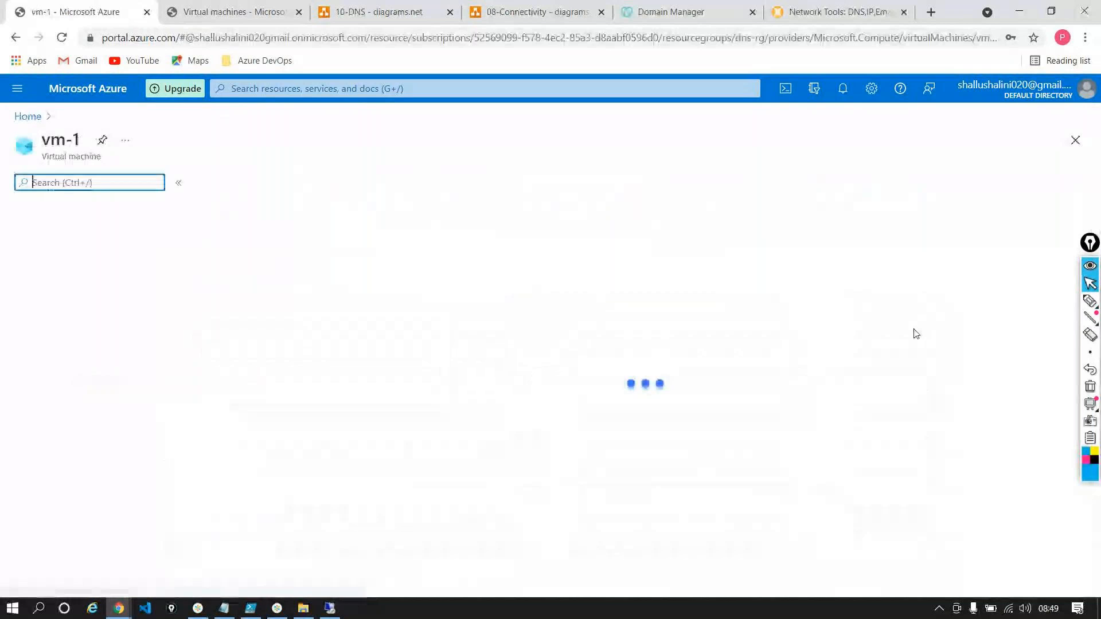
left_click(814, 290)
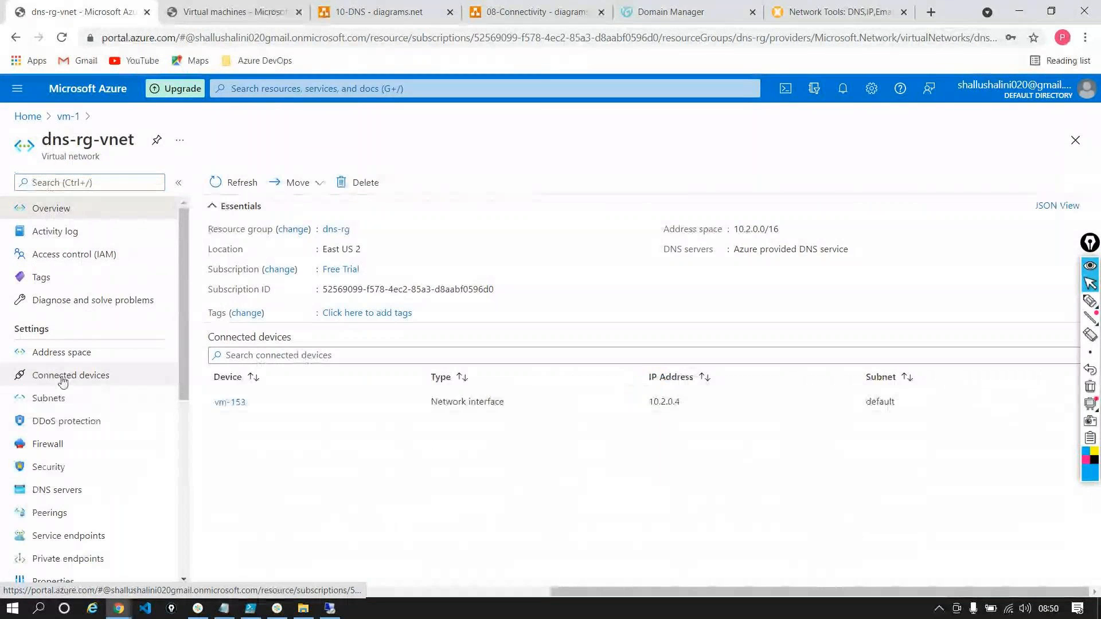
left_click(55, 512)
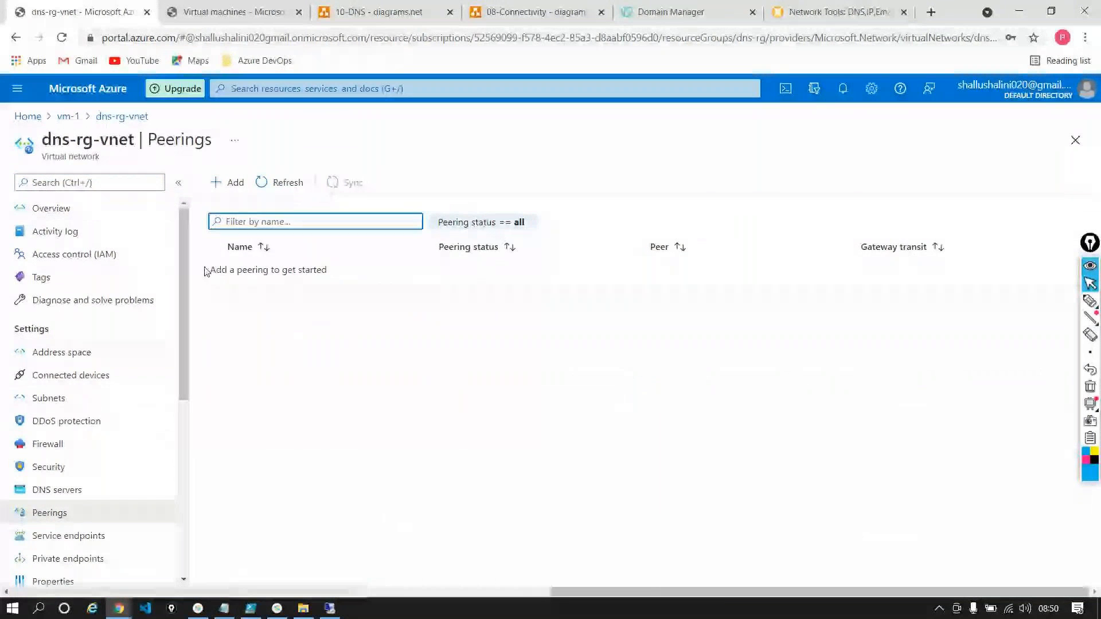
Start a new peering on dns-rg-vnet, naming this network's link vm1-vm2 and the remote network's link vm2-vm1
left_click(227, 183)
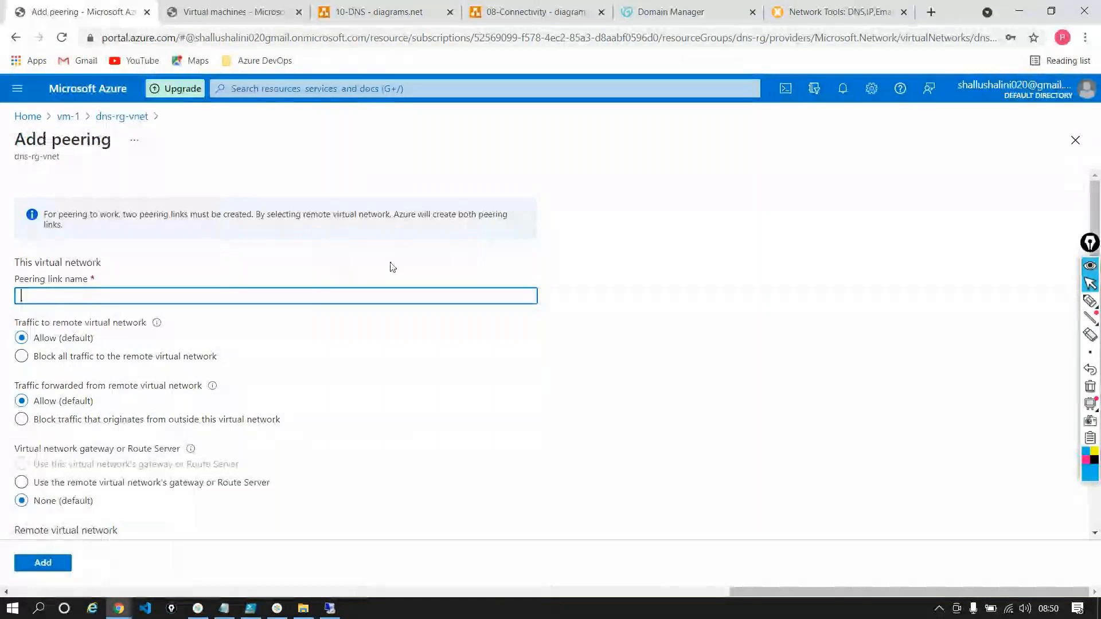
type("vm")
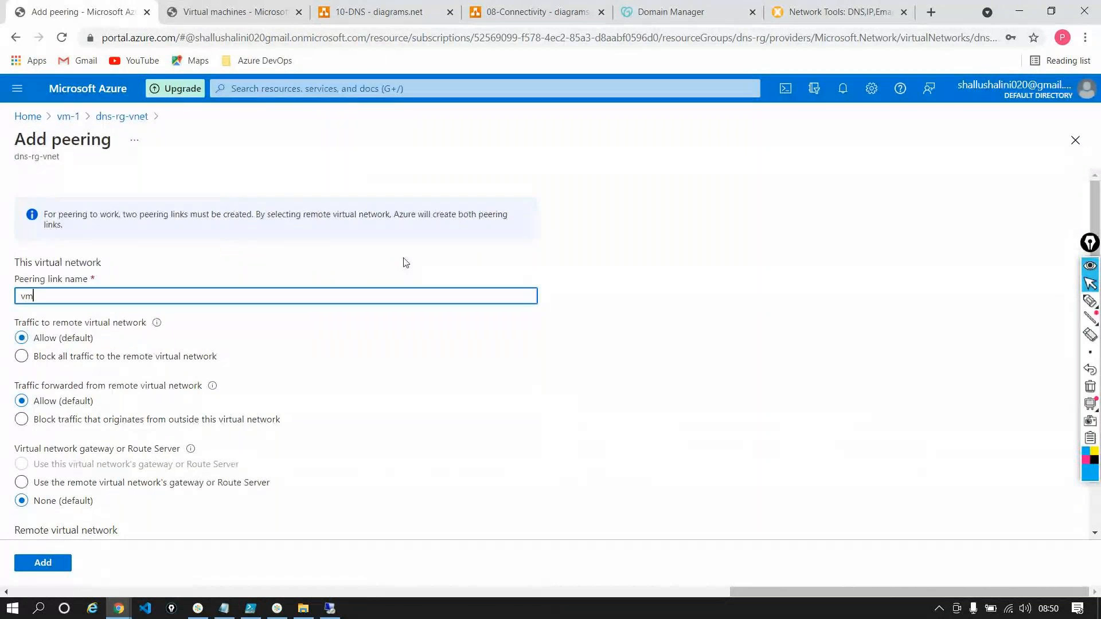
type("1-vm2")
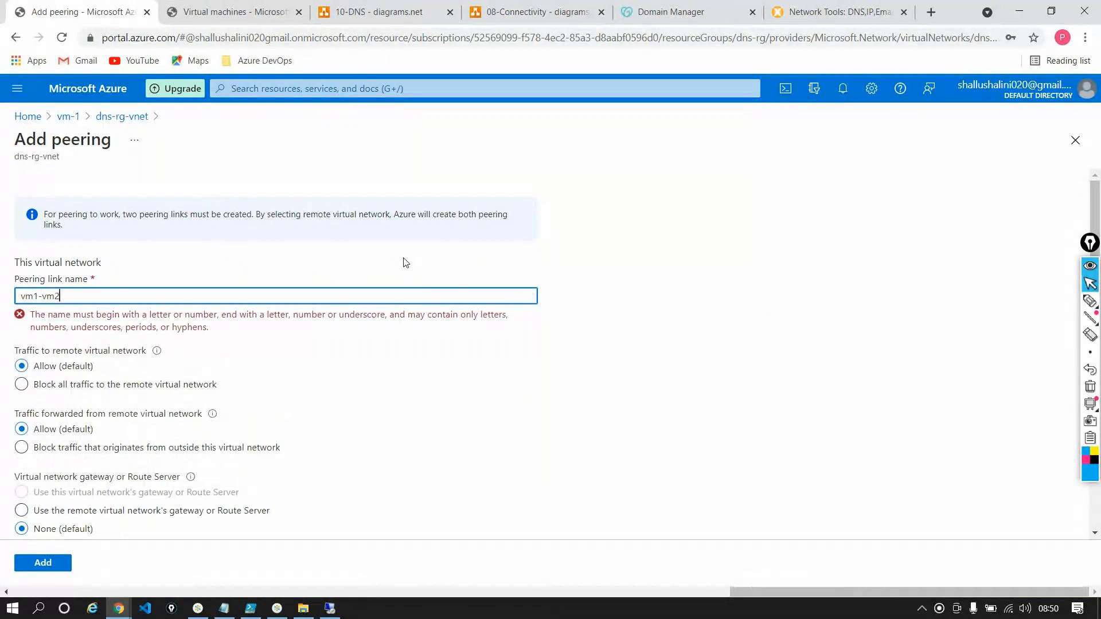
scroll(197, 359, "down", 1)
left_click(158, 338)
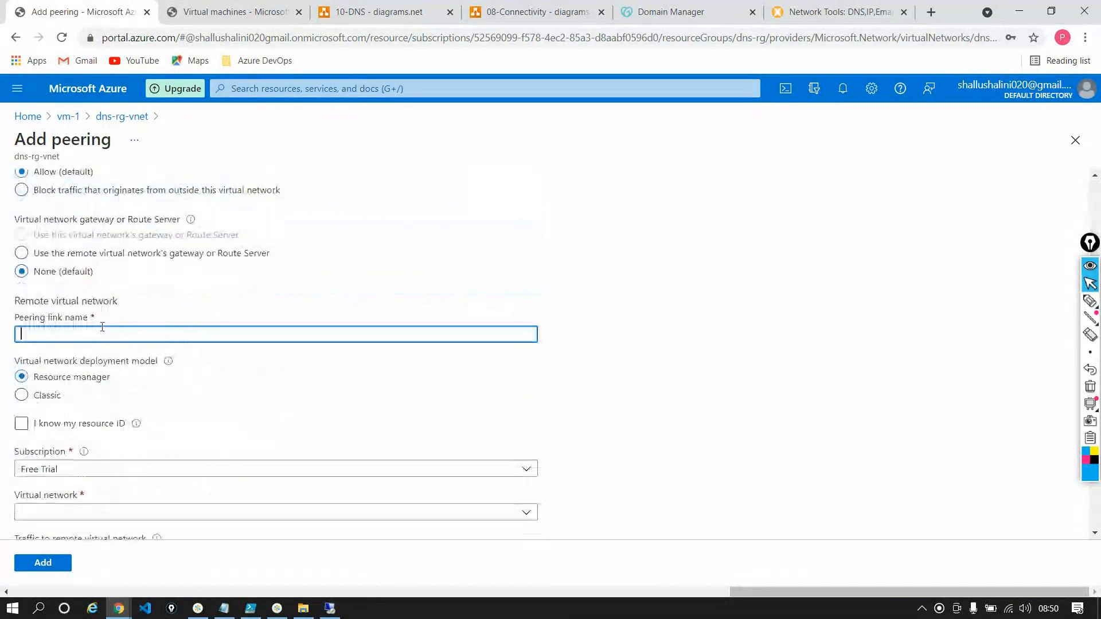
type("vm2-vm1")
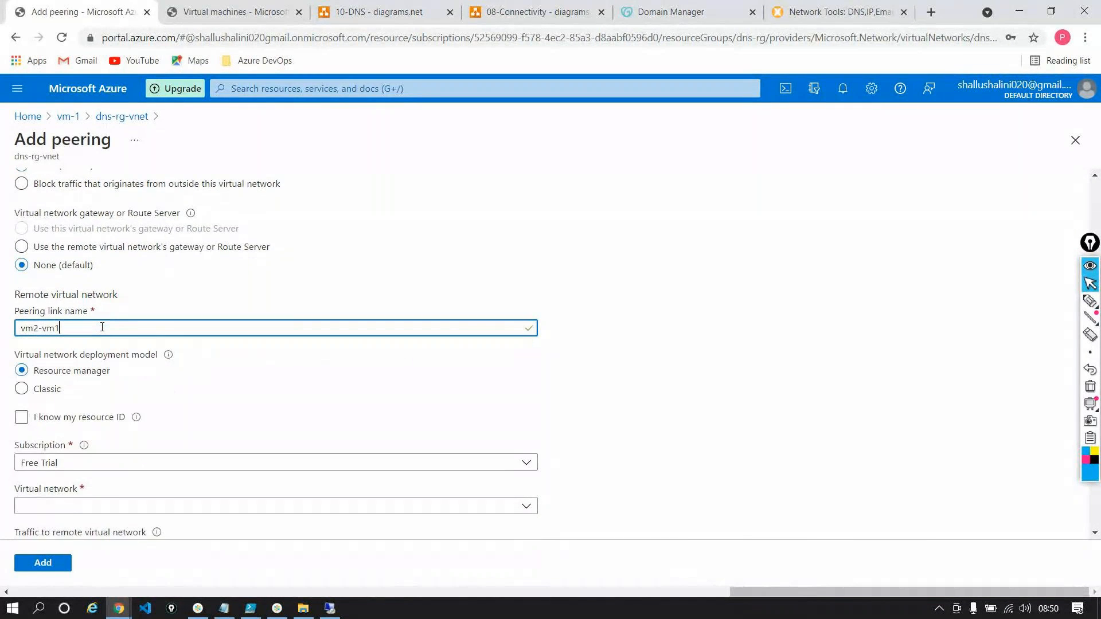
Choose dnsrgvnet421 as the remote virtual network, keep the default traffic and gateway options, and add the peering
scroll(97, 335, "down", 3)
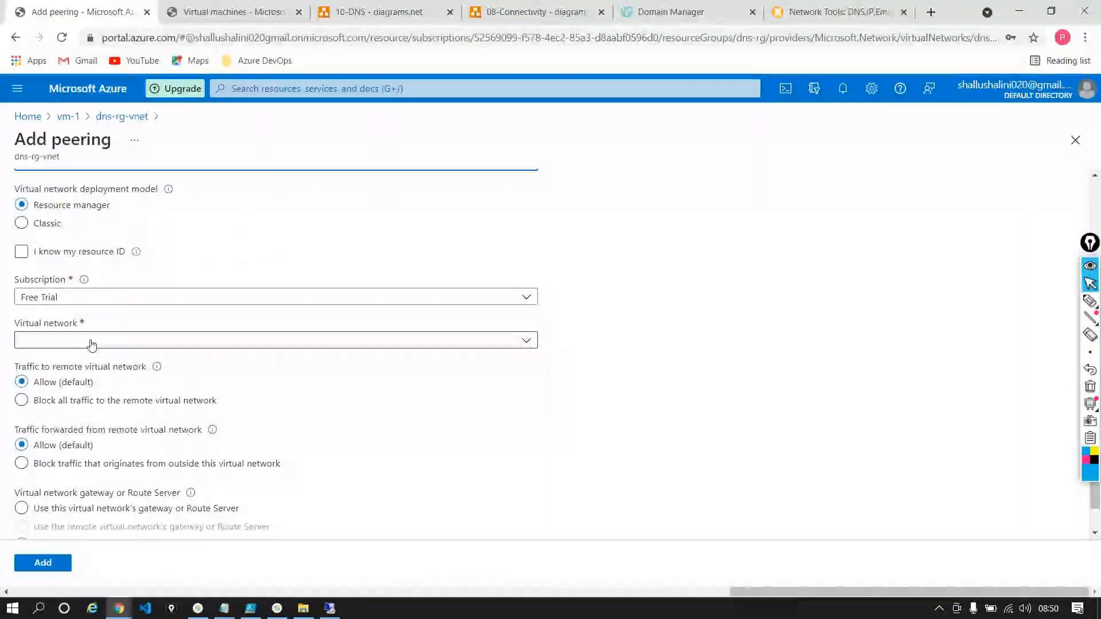
left_click(75, 343)
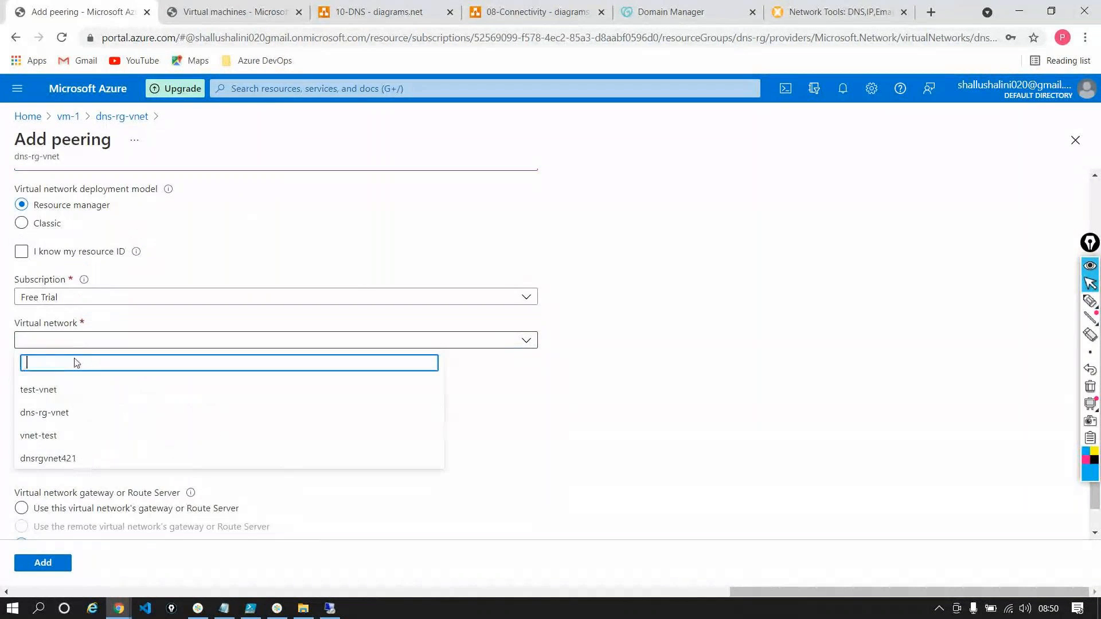
left_click(62, 413)
scroll(282, 357, "down", 1)
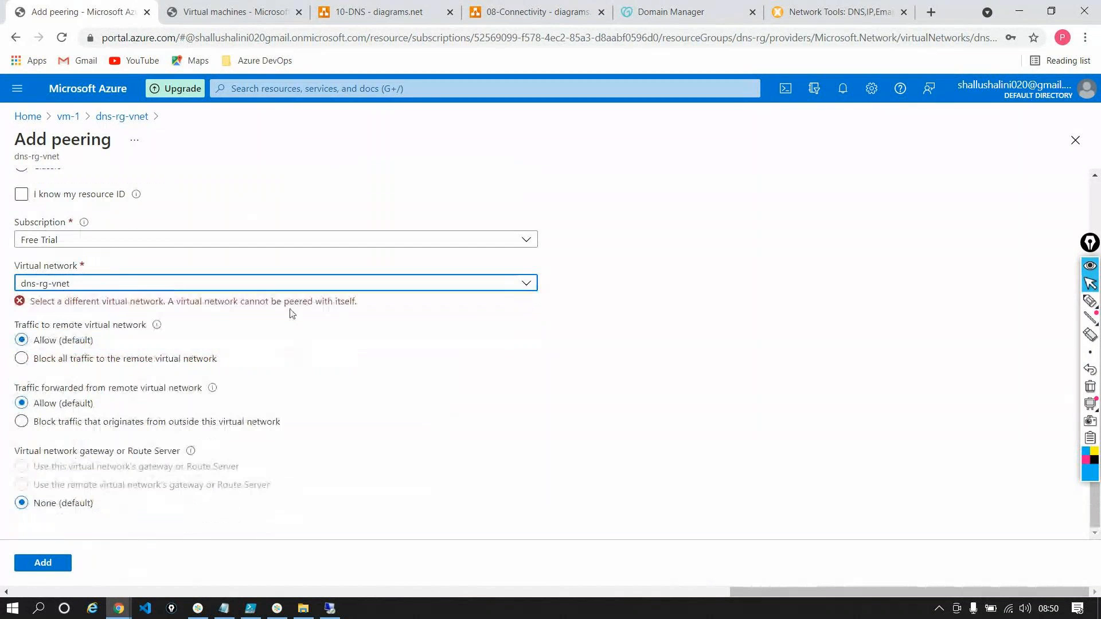
left_click(253, 287)
left_click(90, 401)
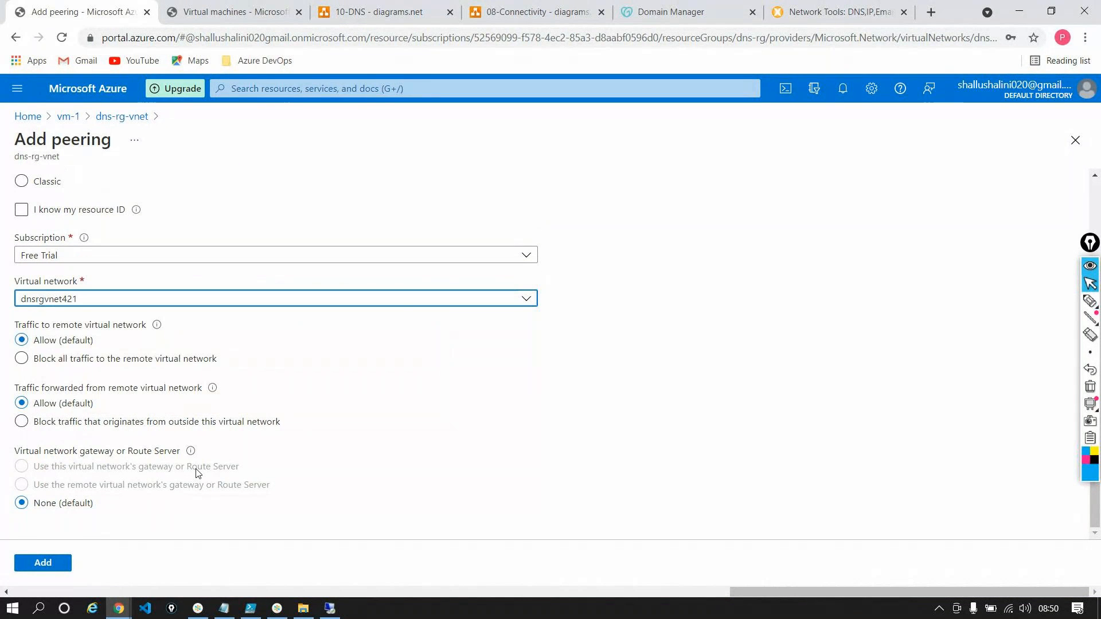
left_click(37, 567)
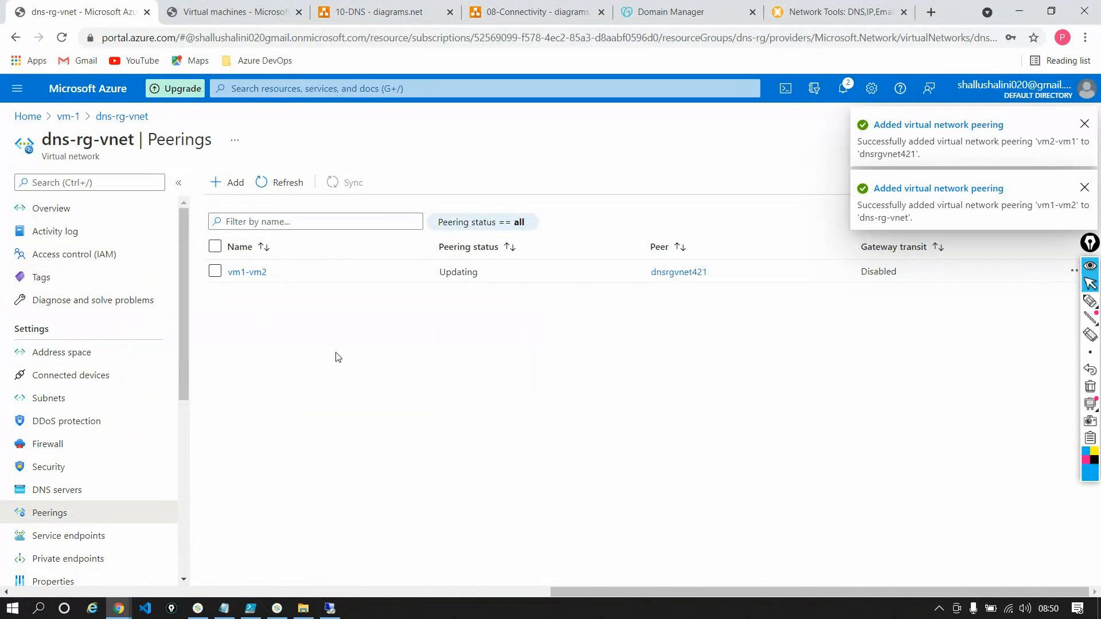
Refresh the dns-rg-vnet peerings list to check the status of the vm1-vm2 peering
left_click(283, 183)
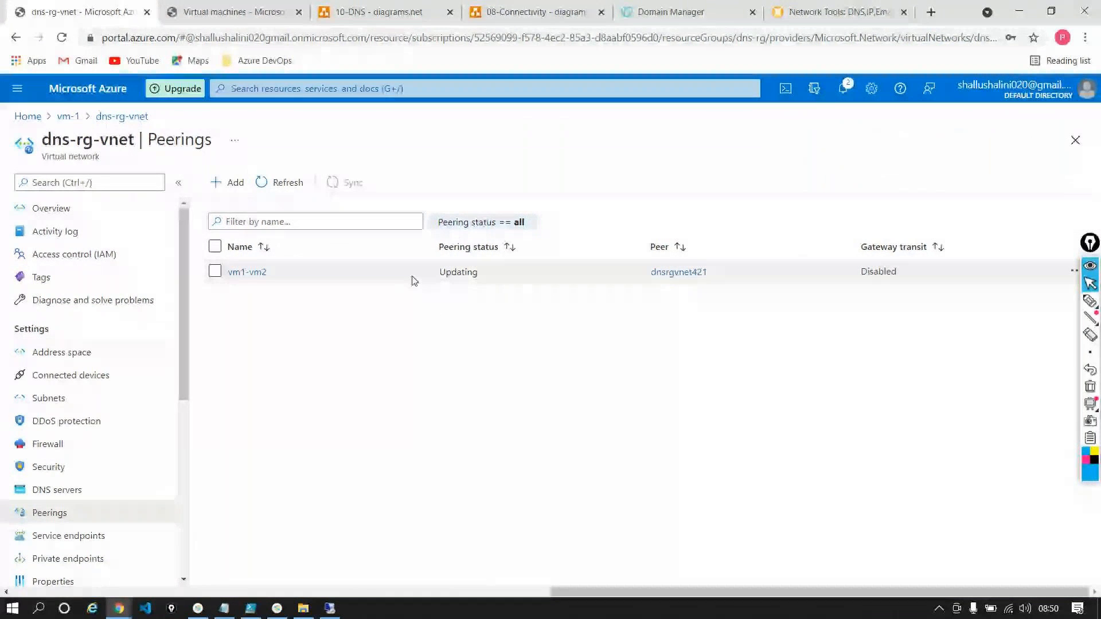
left_click(290, 175)
left_click(290, 173)
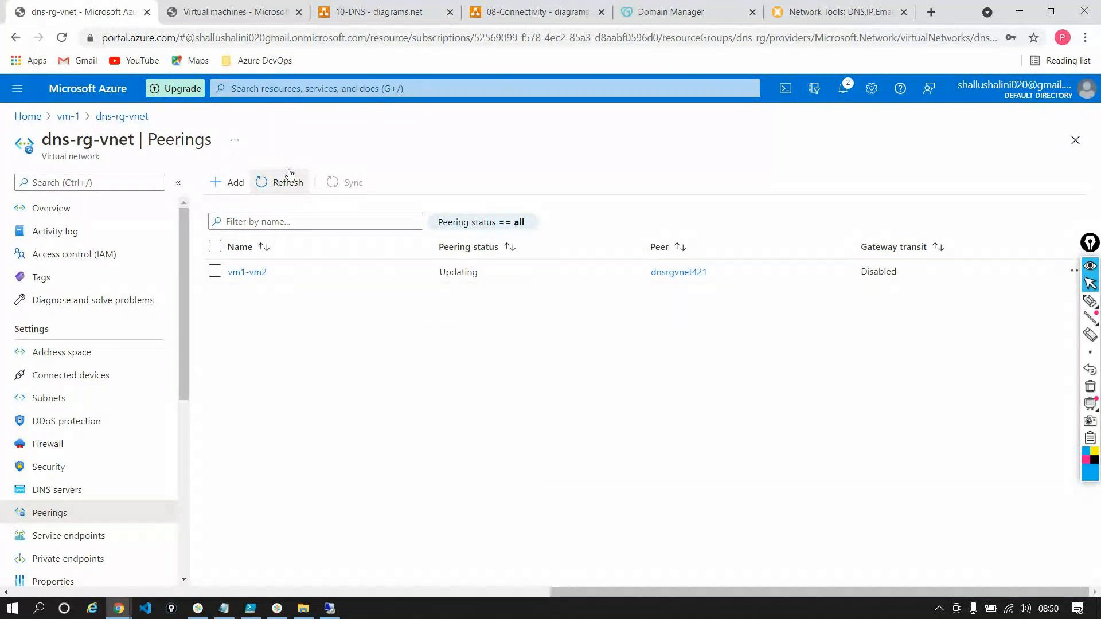
Open the overview of virtual machine vm-2 and highlight its private IP address
left_click(235, 12)
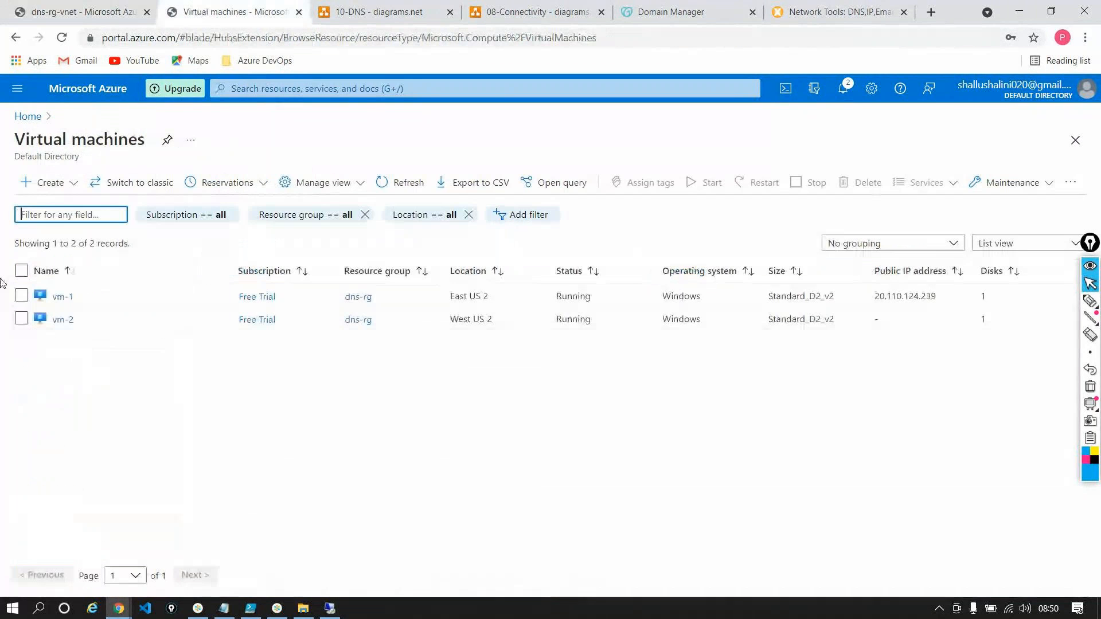
left_click(62, 320)
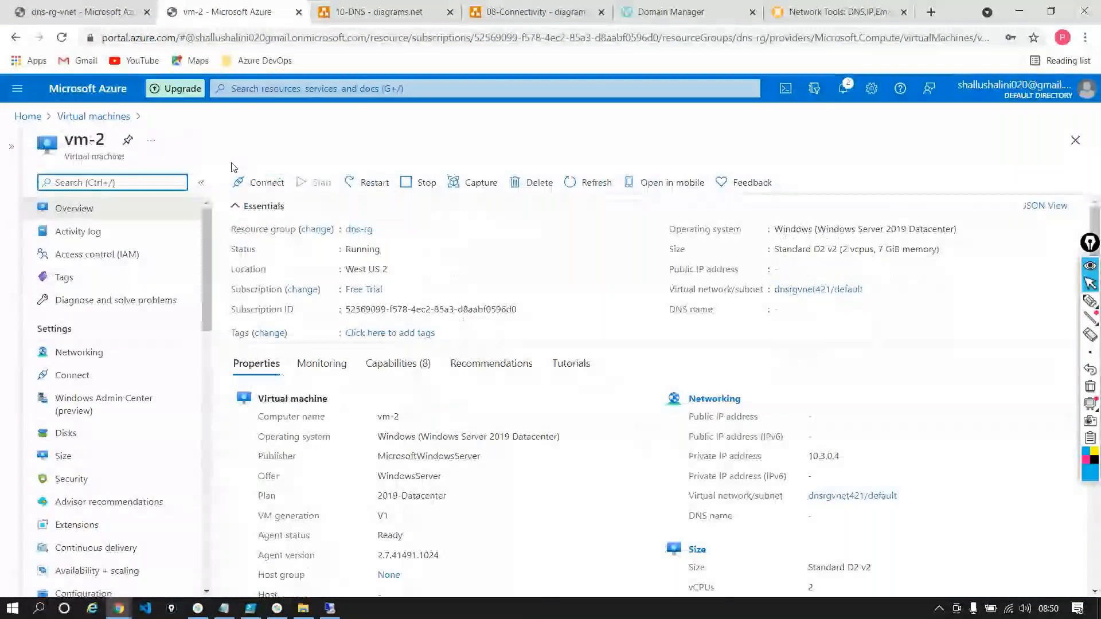
double_click(824, 456)
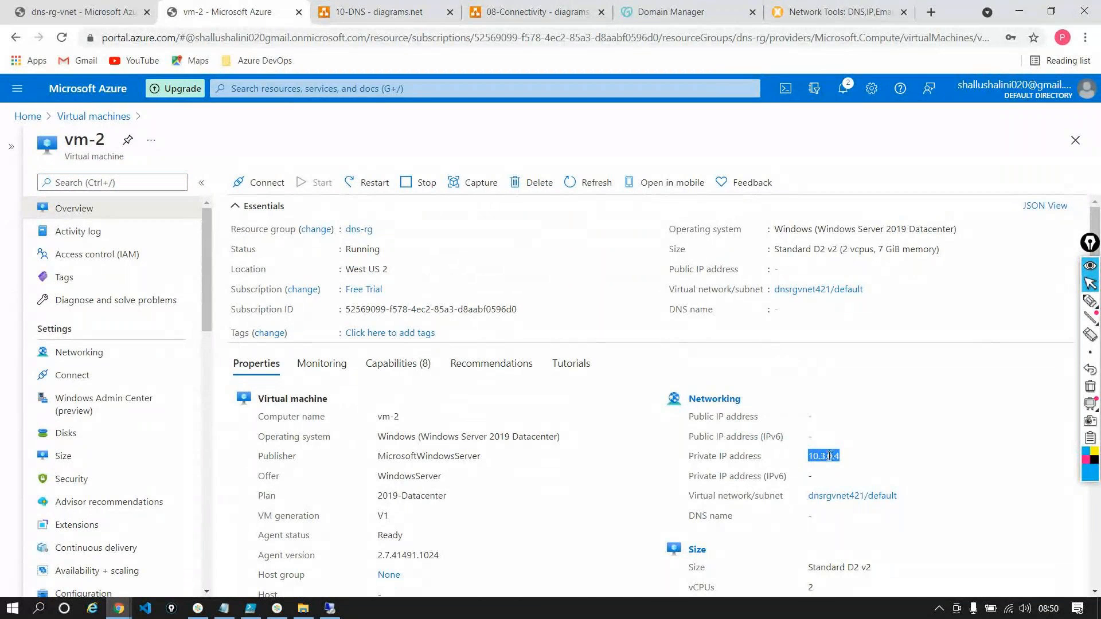
Search the portal for dns, open the timesheetazure.com private DNS zone and examine its name and record sets
left_click(25, 117)
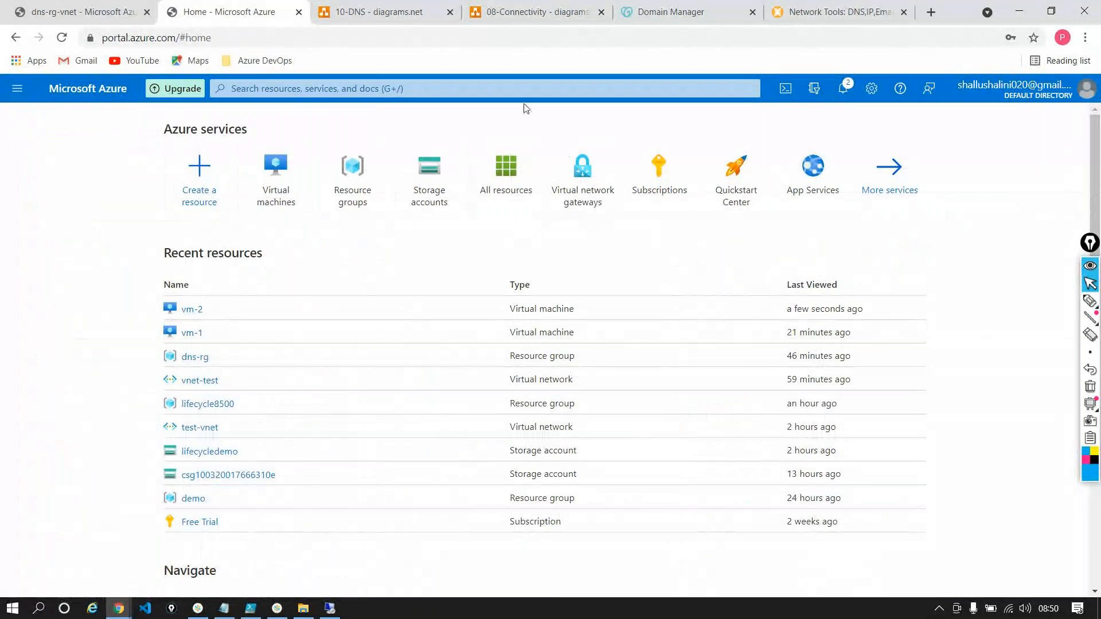
left_click(632, 96)
type("dns")
left_click(300, 167)
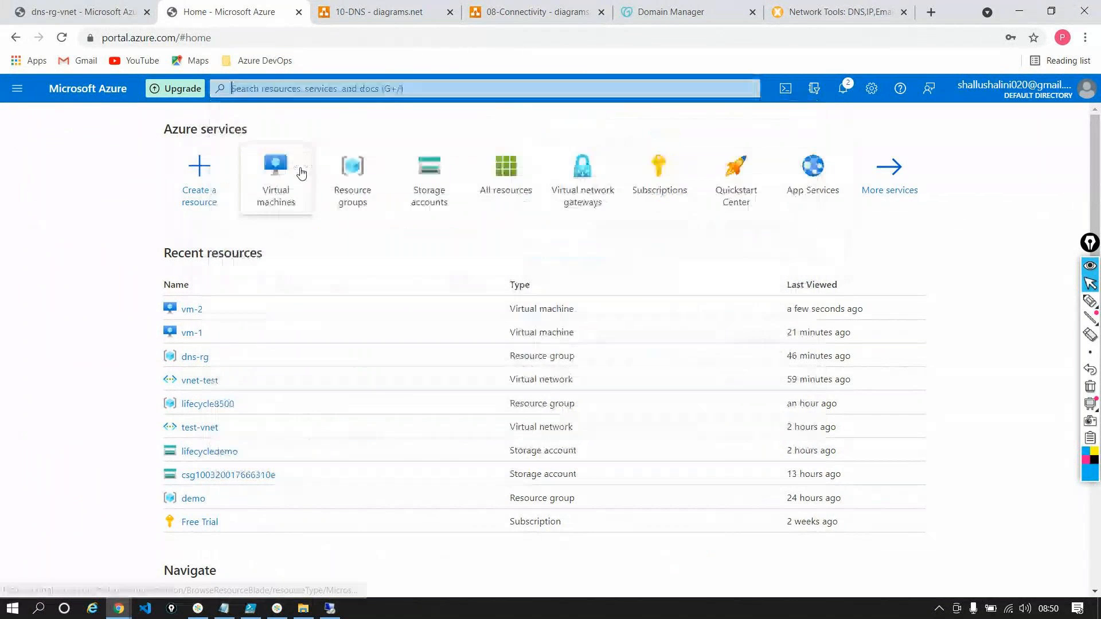
left_click(60, 297)
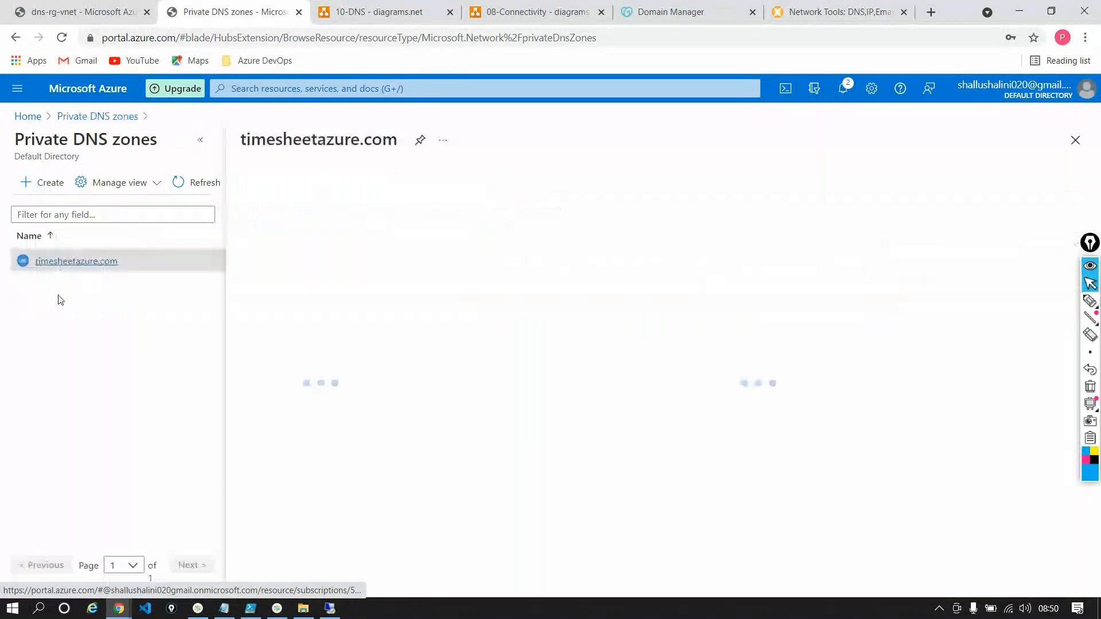
left_click(201, 144)
double_click(124, 145)
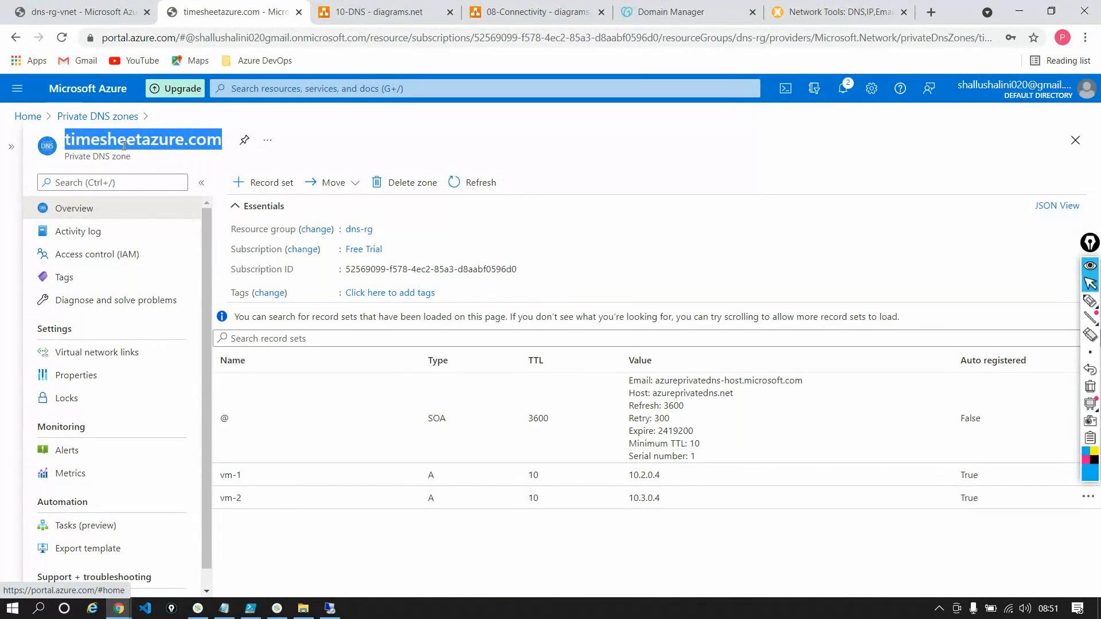
Return to the dns-rg-vnet peerings and recheck the vm1-vm2 peering status with a refresh
left_click(75, 10)
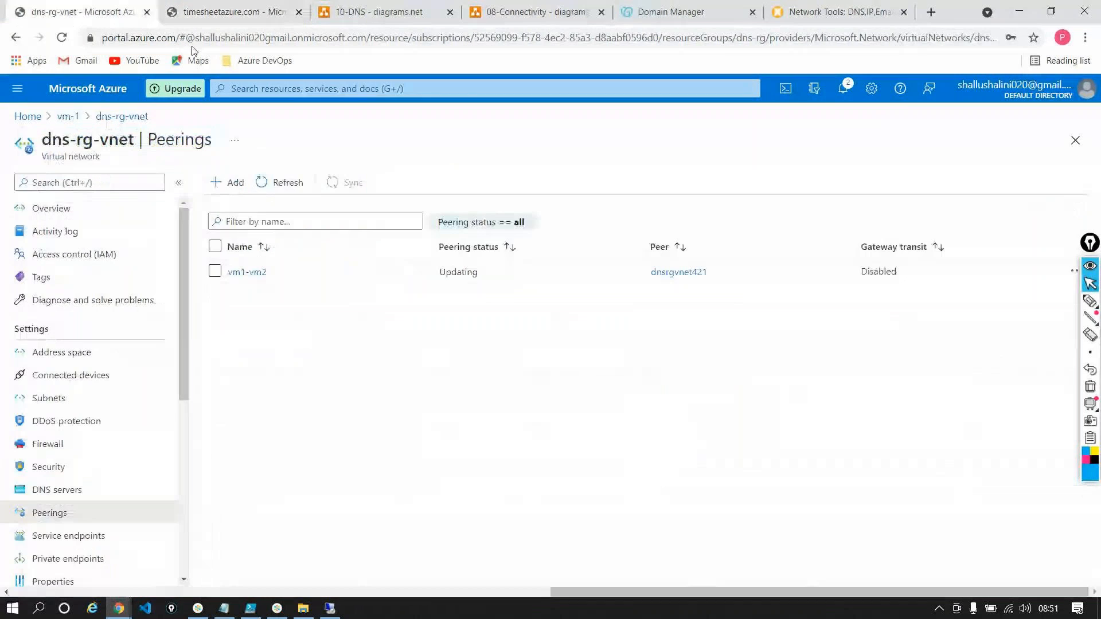
left_click(299, 182)
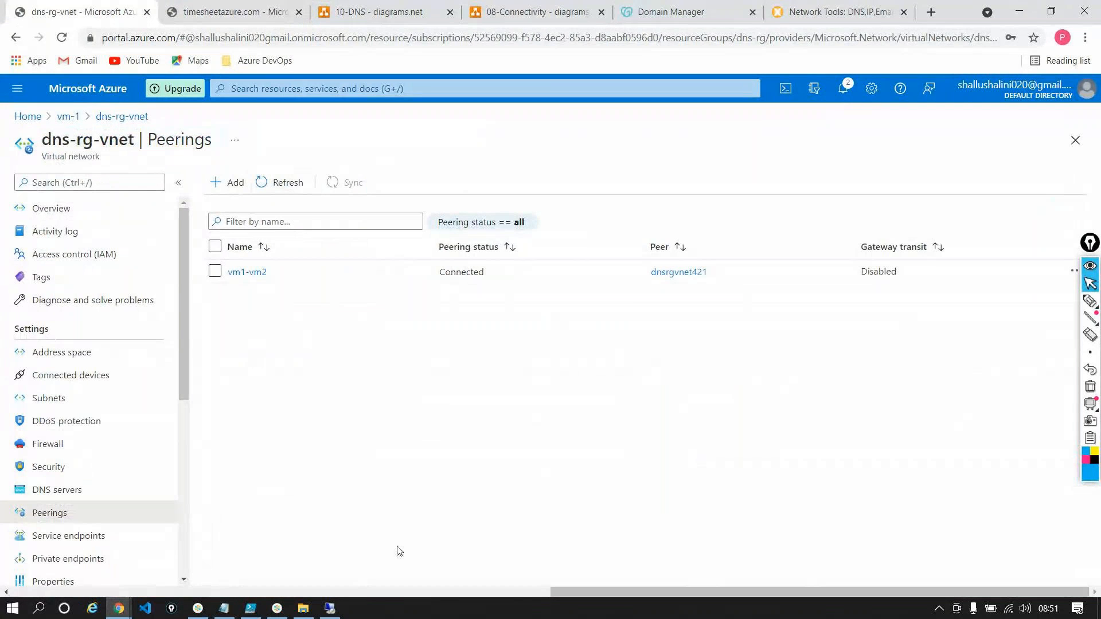
In the remote session's Server Manager, turn off IE Enhanced Security Configuration for Administrators, refresh the server properties and close Server Manager
left_click(329, 608)
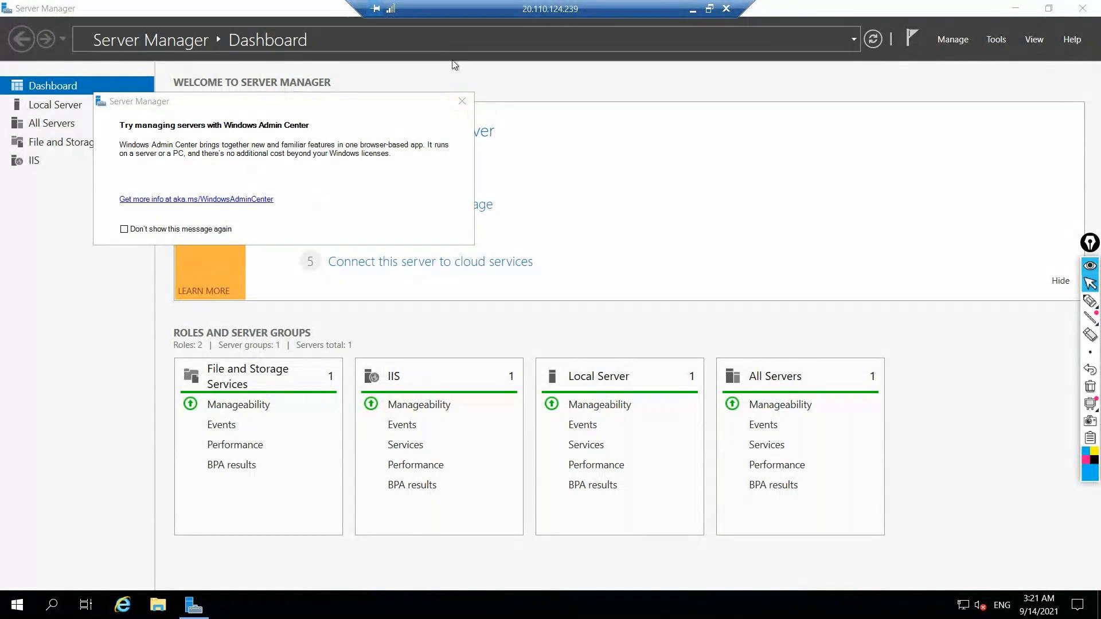
left_click(462, 103)
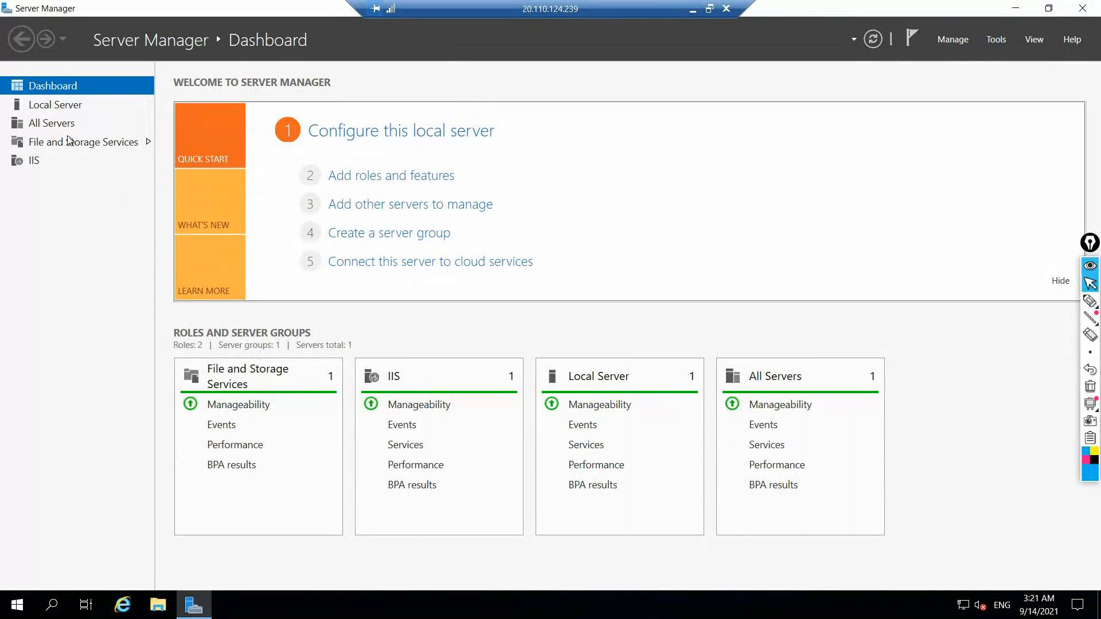
left_click(42, 108)
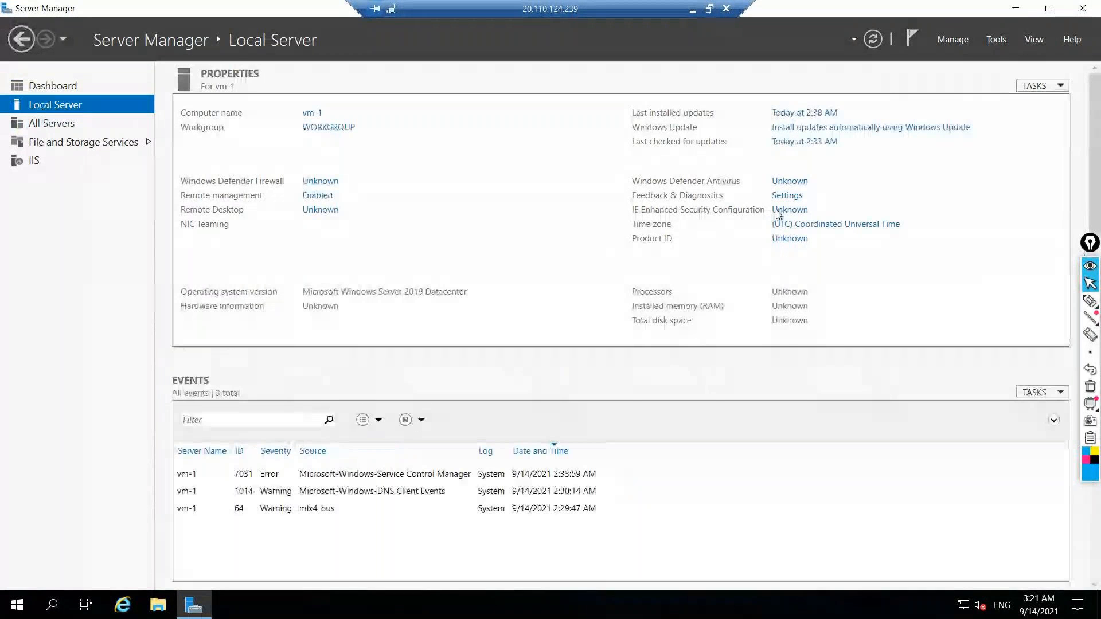
left_click(779, 211)
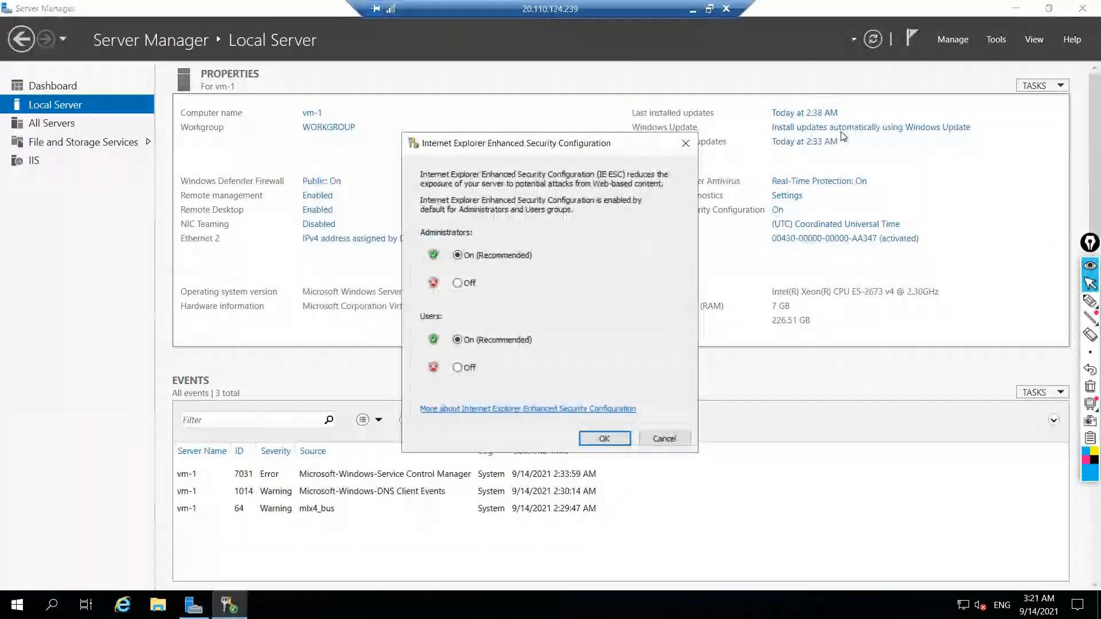
left_click(457, 282)
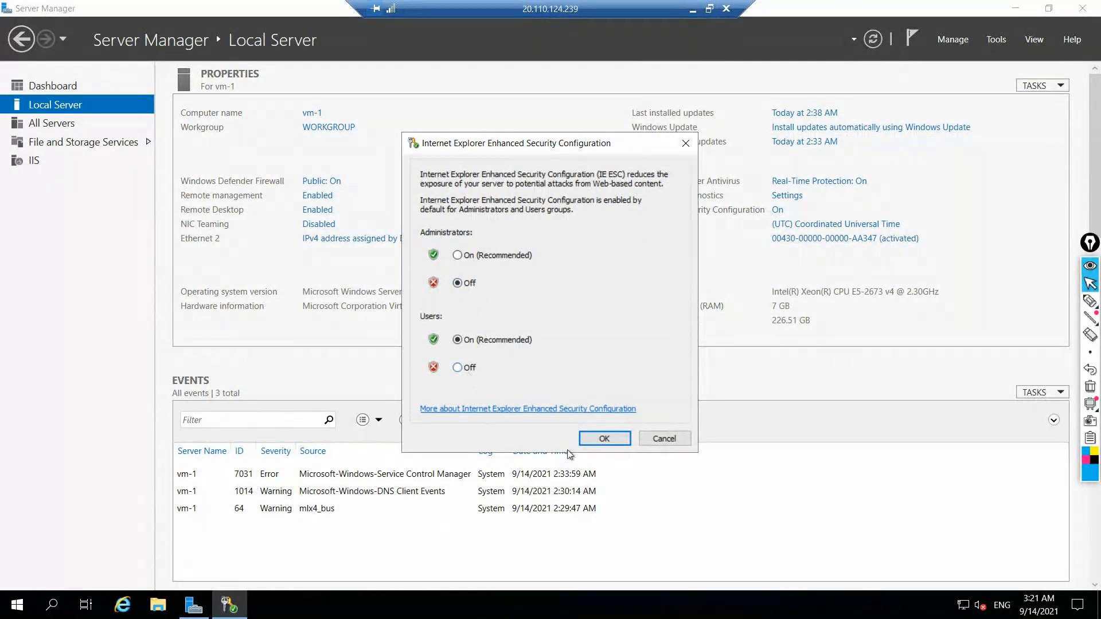
left_click(605, 439)
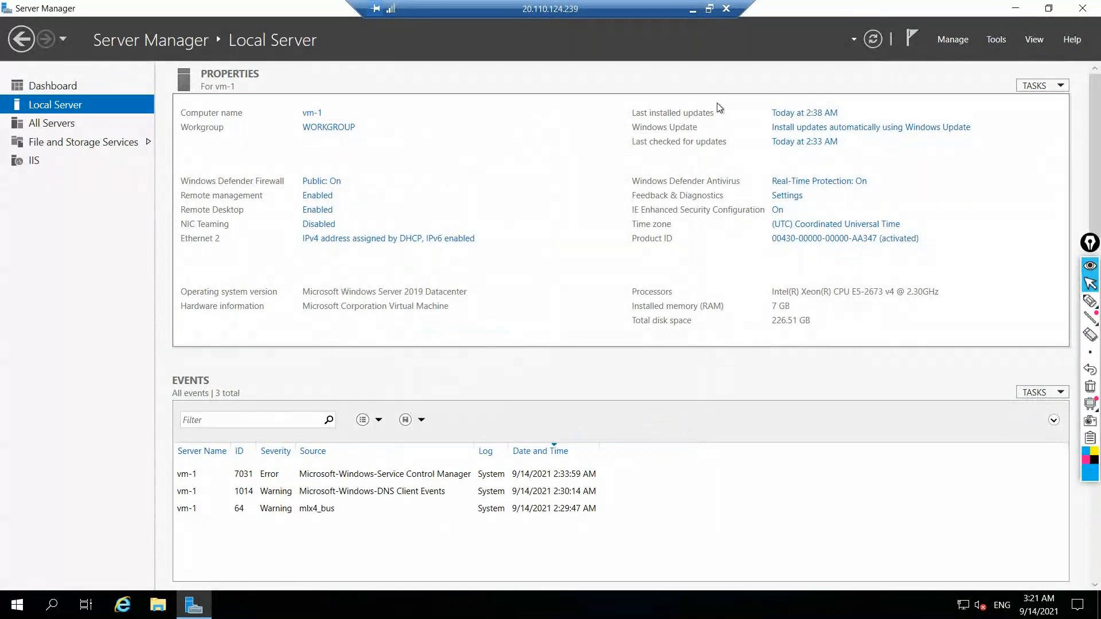
left_click(877, 47)
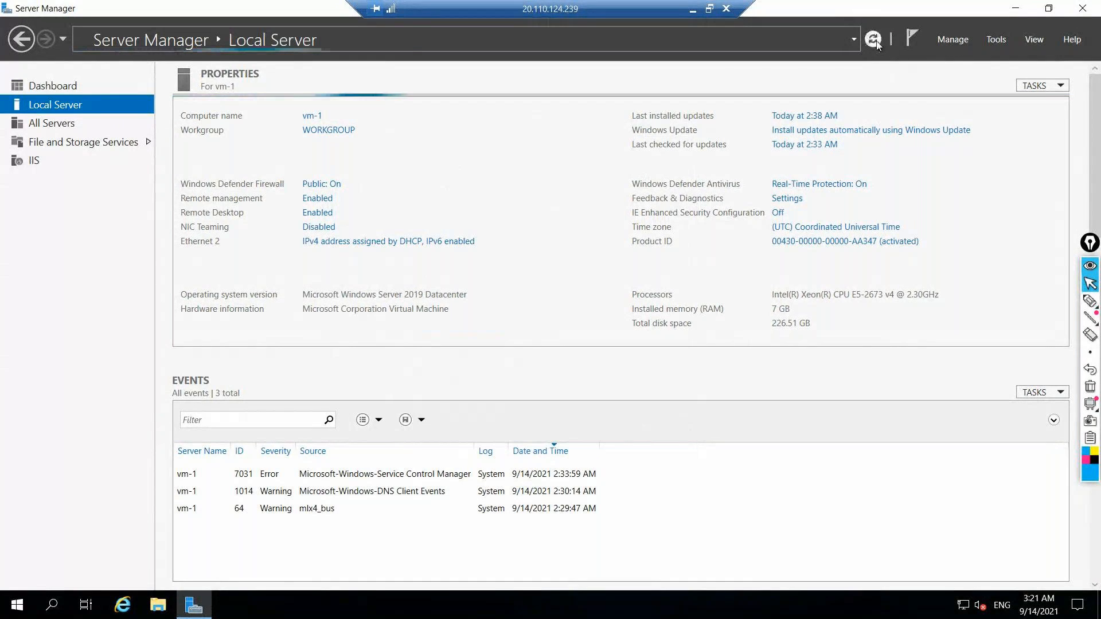
left_click(1093, 6)
Launch Internet Explorer on the remote machine and maximize its window
left_click(122, 605)
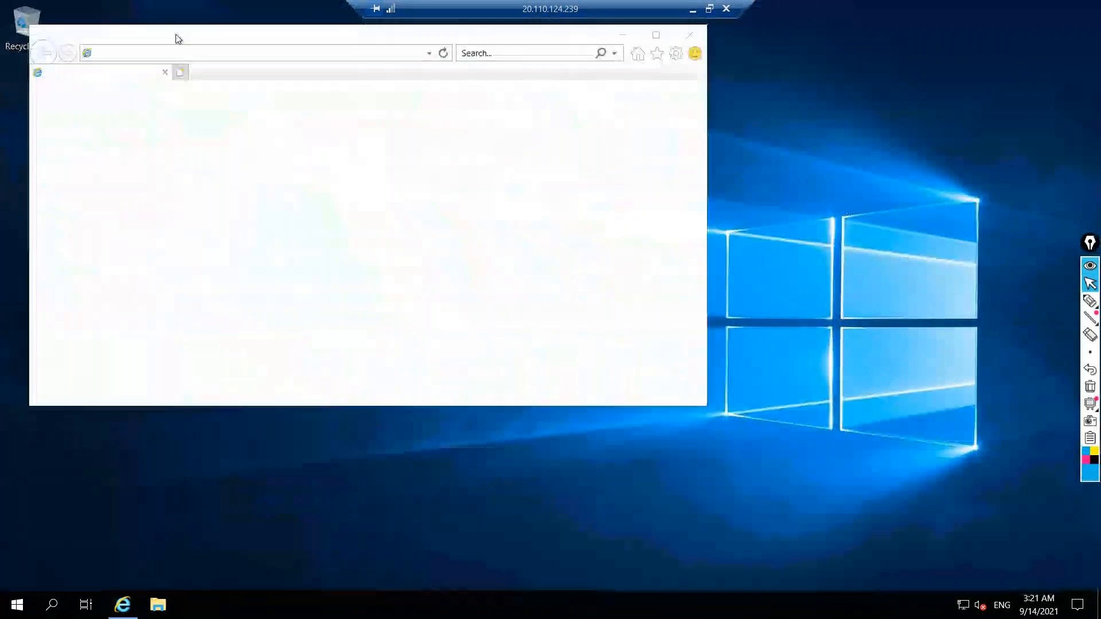
left_click(526, 341)
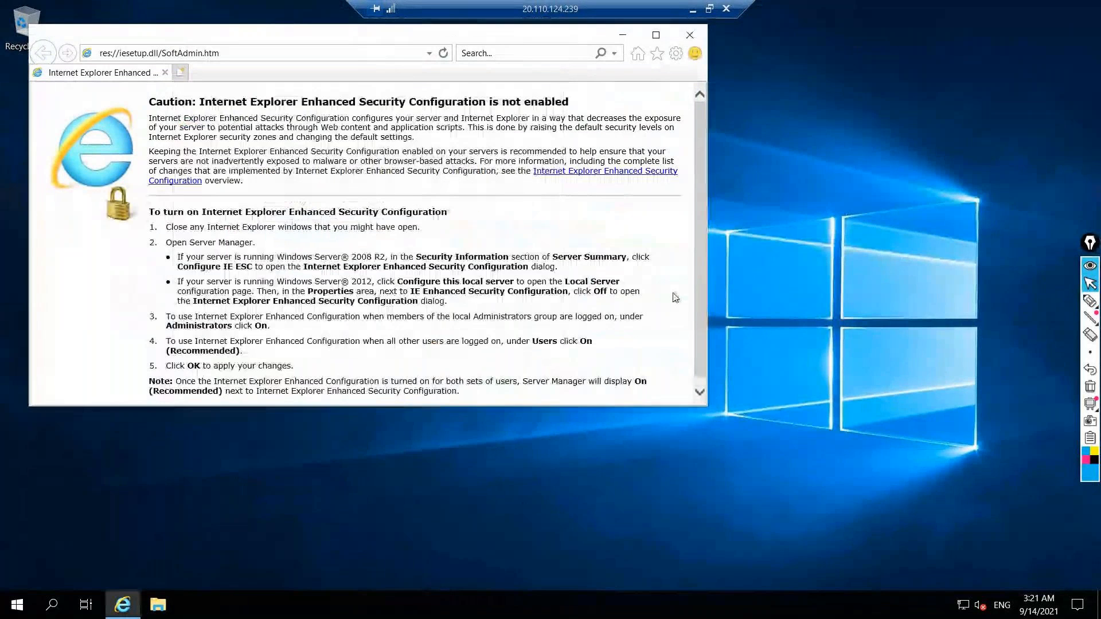
left_click(656, 35)
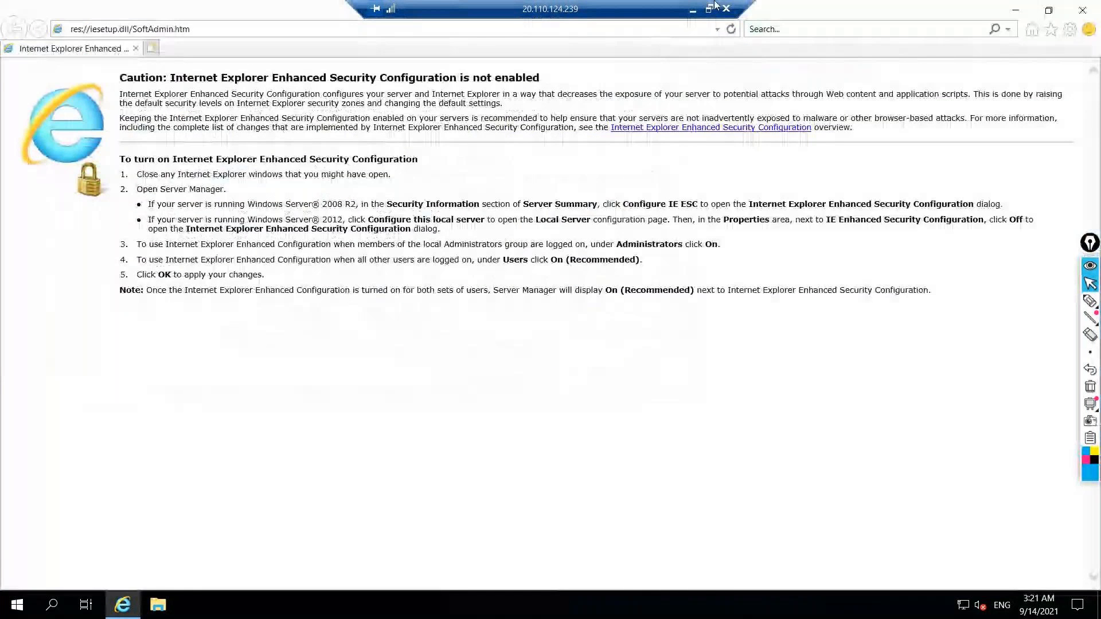
Check the timesheetazure.com zone's record sets in the Azure portal and return to the remote session
left_click(694, 9)
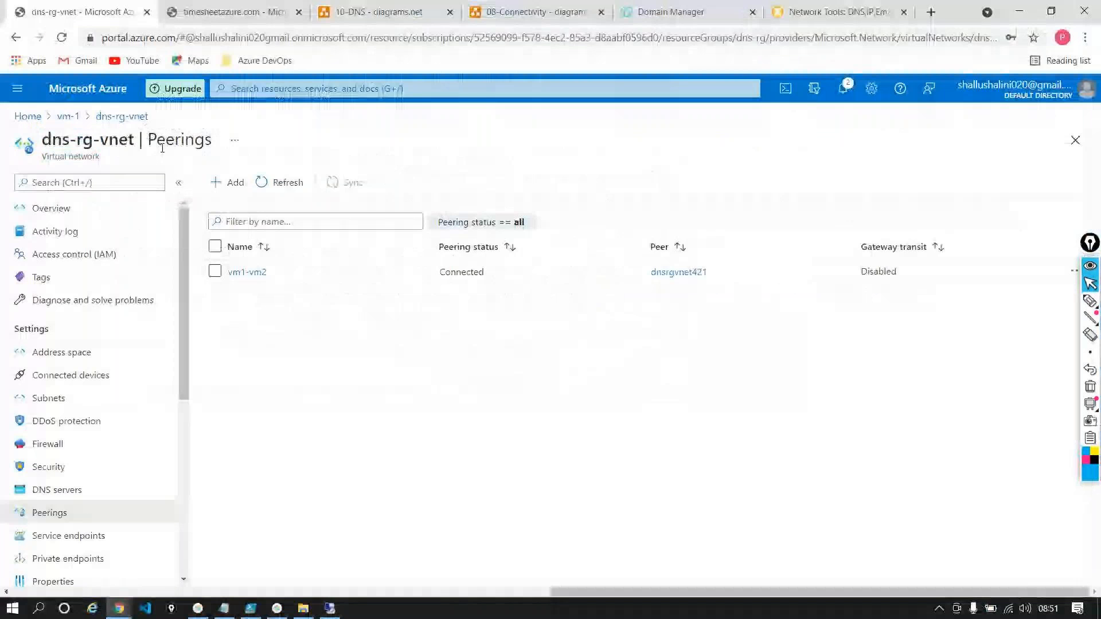
left_click(200, 8)
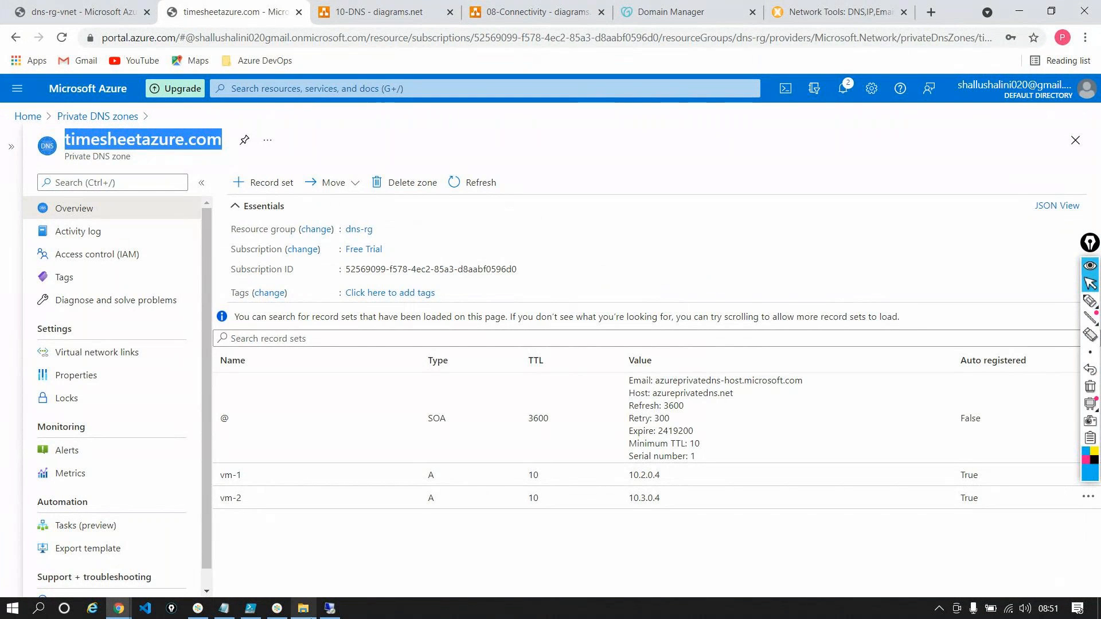
left_click(329, 609)
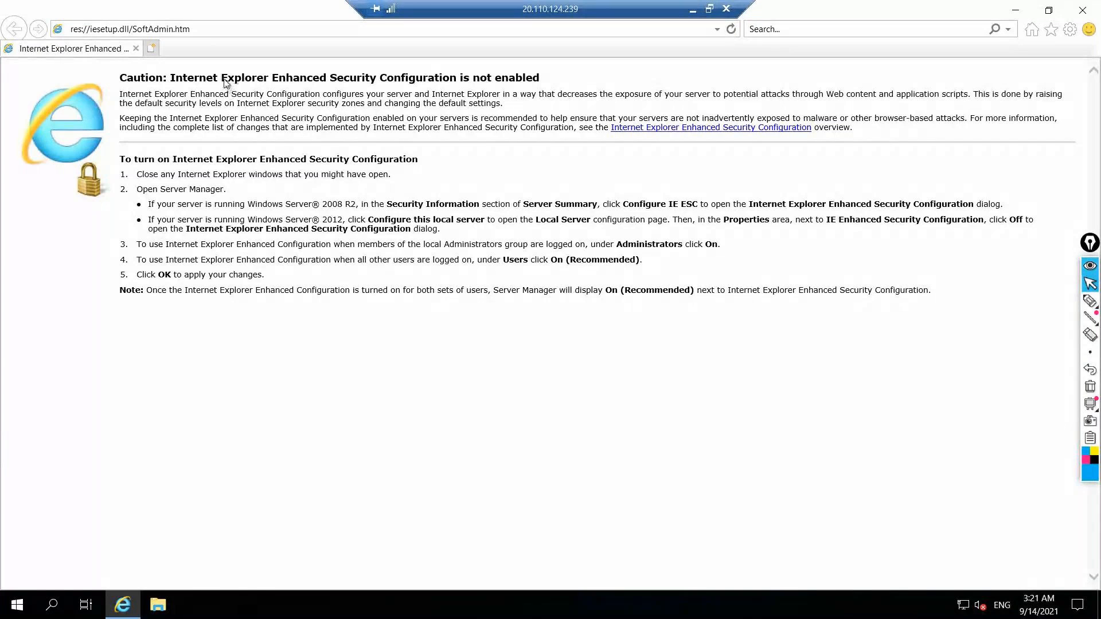
Browse to vm-2.timesheetazure.com in the remote machine's Internet Explorer
left_click(204, 32)
key("BackSpace")
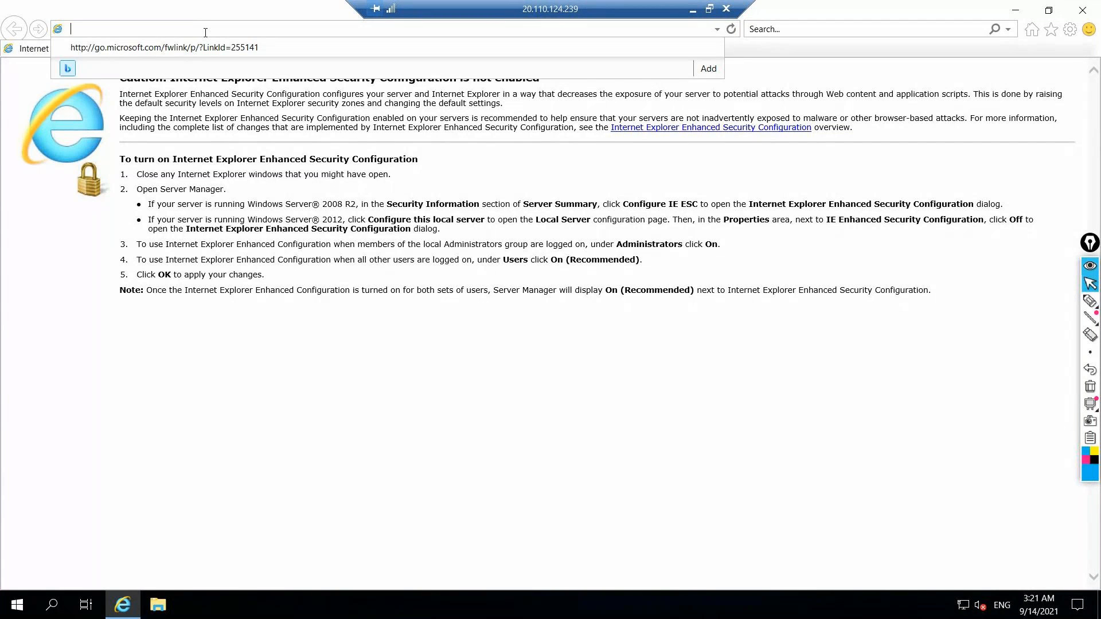
type("timesheetazure.com")
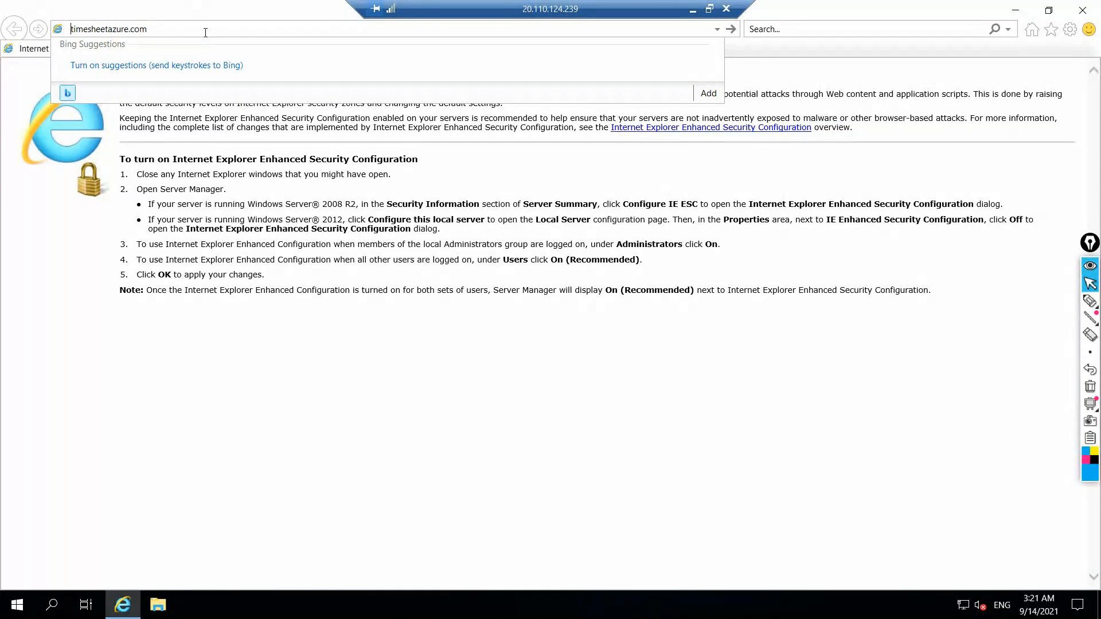
type(".")
key("Left")
type("vm-2")
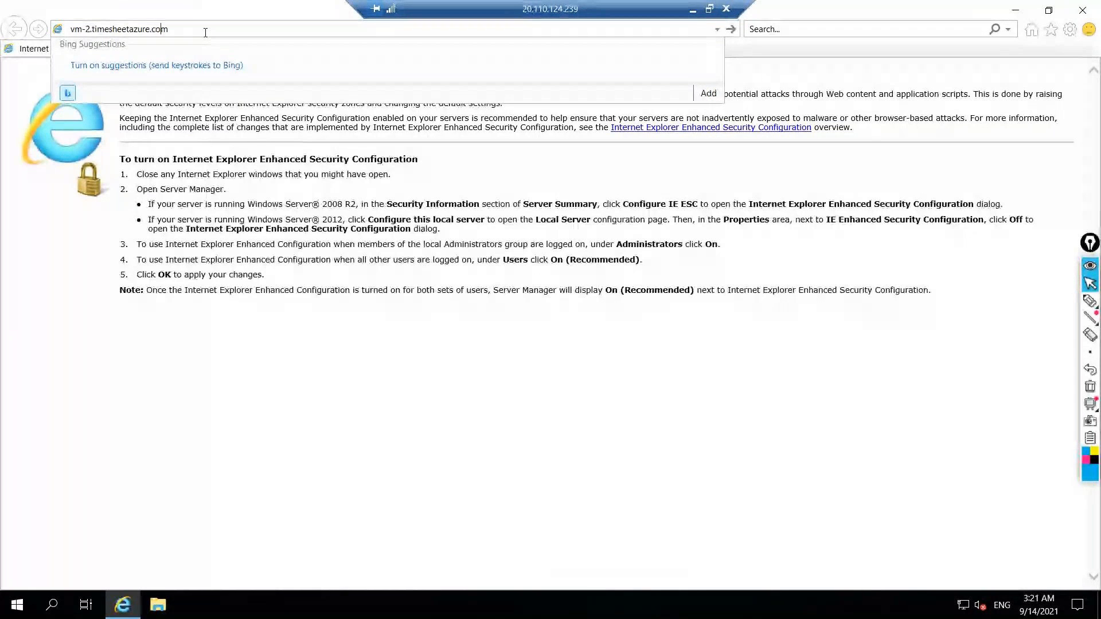
key("Return")
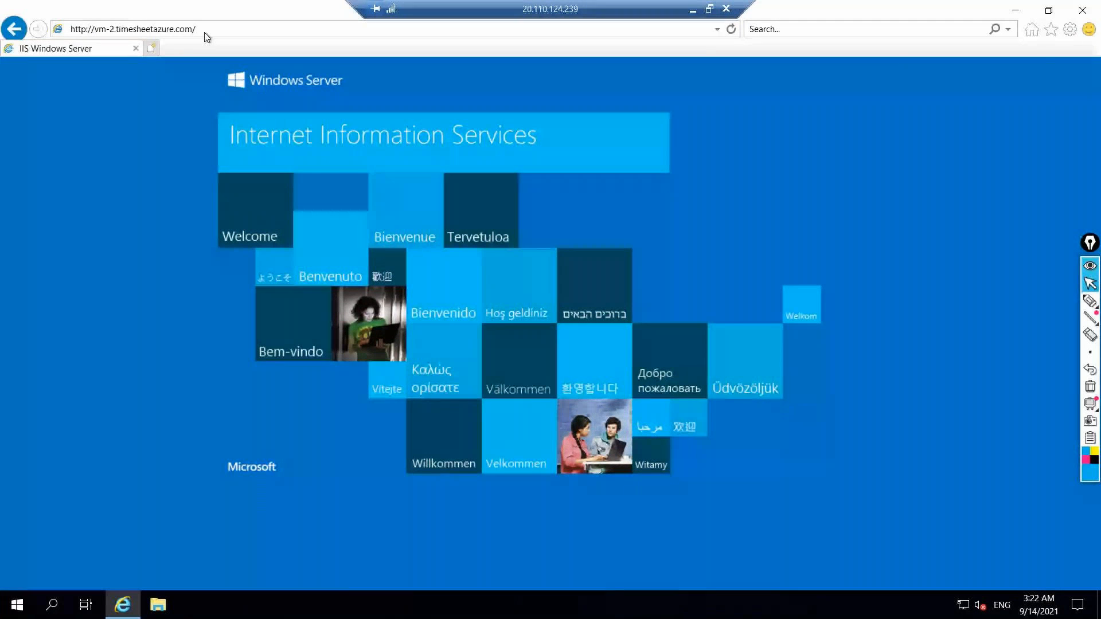
Load vm-2.timesheetazure.com/default.html and highlight the server message on the page
left_click(204, 32)
left_click(207, 30)
type("defa")
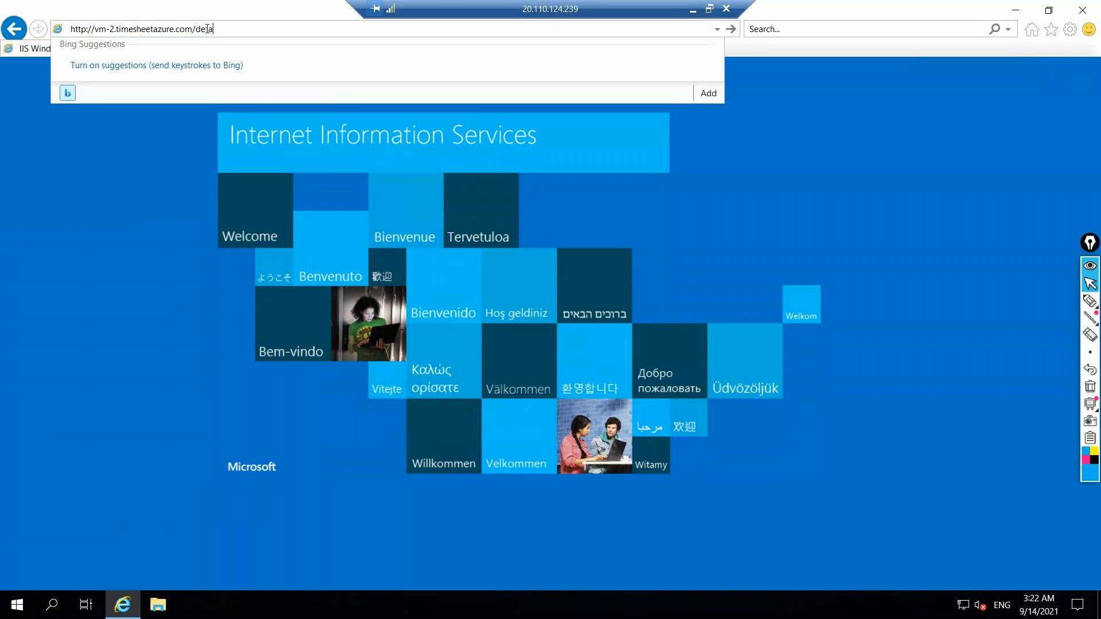
type("ult.html")
key("Return")
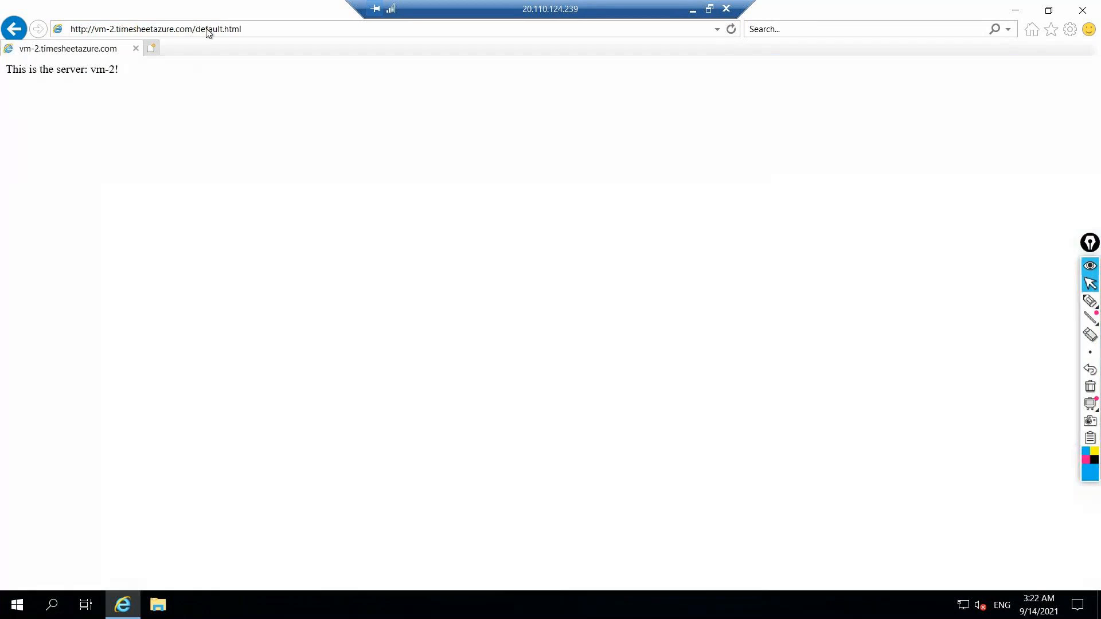
triple_click(4, 68)
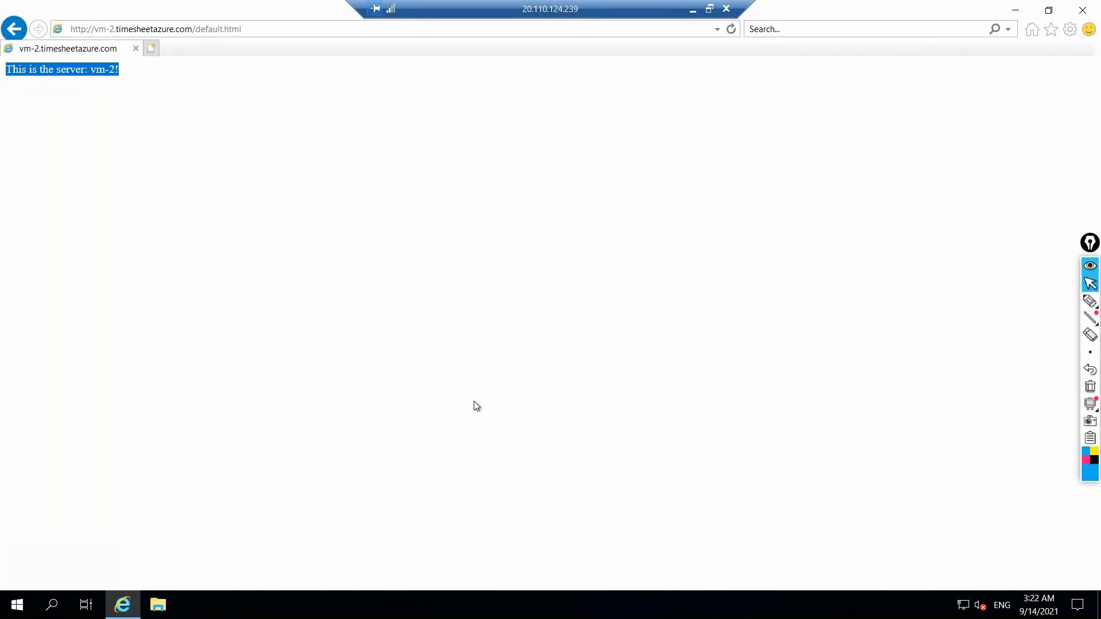
Copy the default.html address, minimize the remote session and try to load it in Chrome on the local machine
left_click(254, 23)
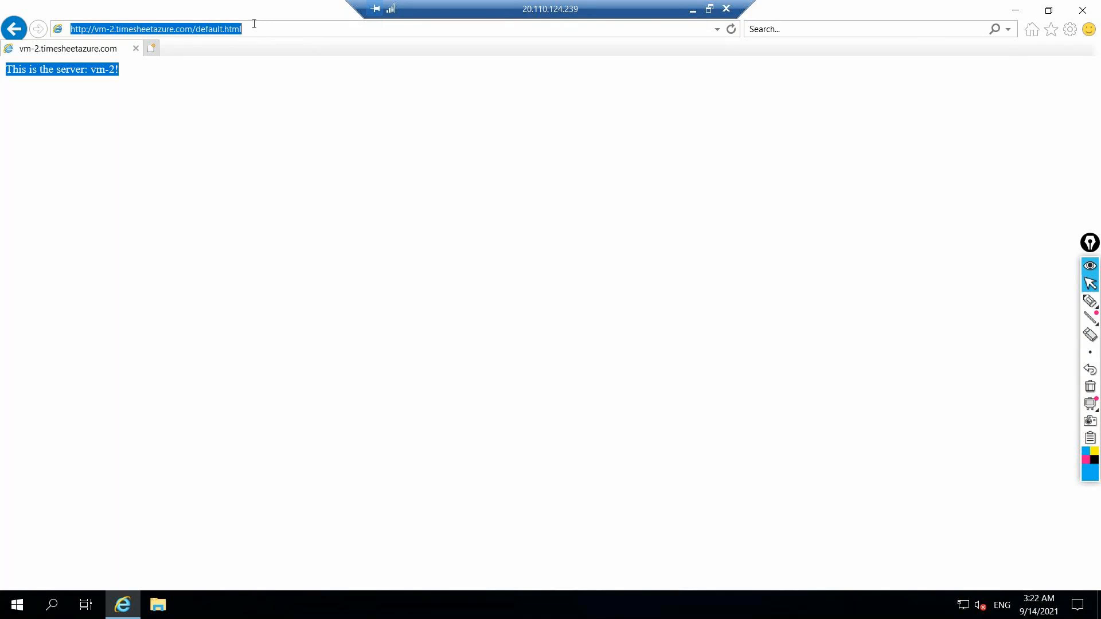
left_click(691, 10)
left_click(815, 13)
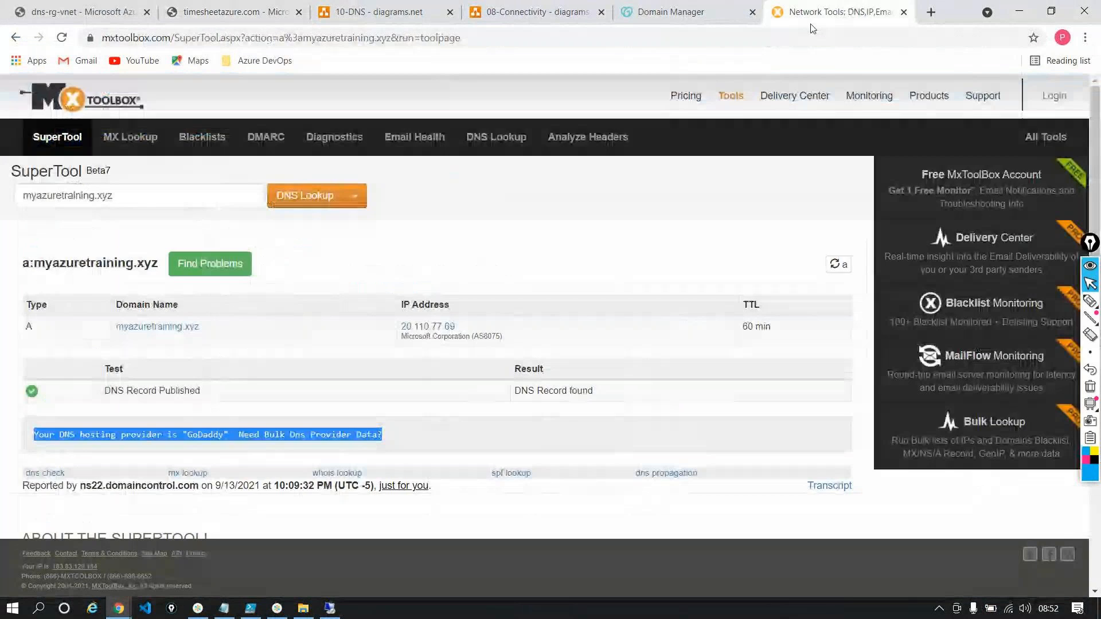
left_click(806, 32)
key("Return")
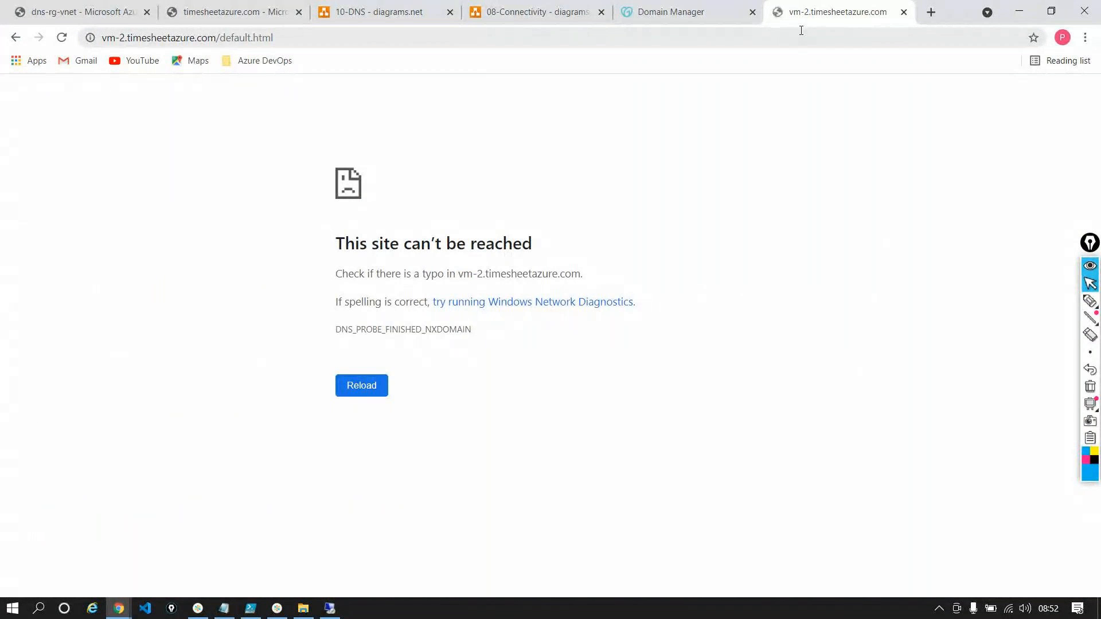
In PowerShell ISE, replace the lookup name with vm-2.timesheetazure.com and run Resolve-DnsName on it
left_click_drag(215, 38, 99, 37)
key("ctrl+c")
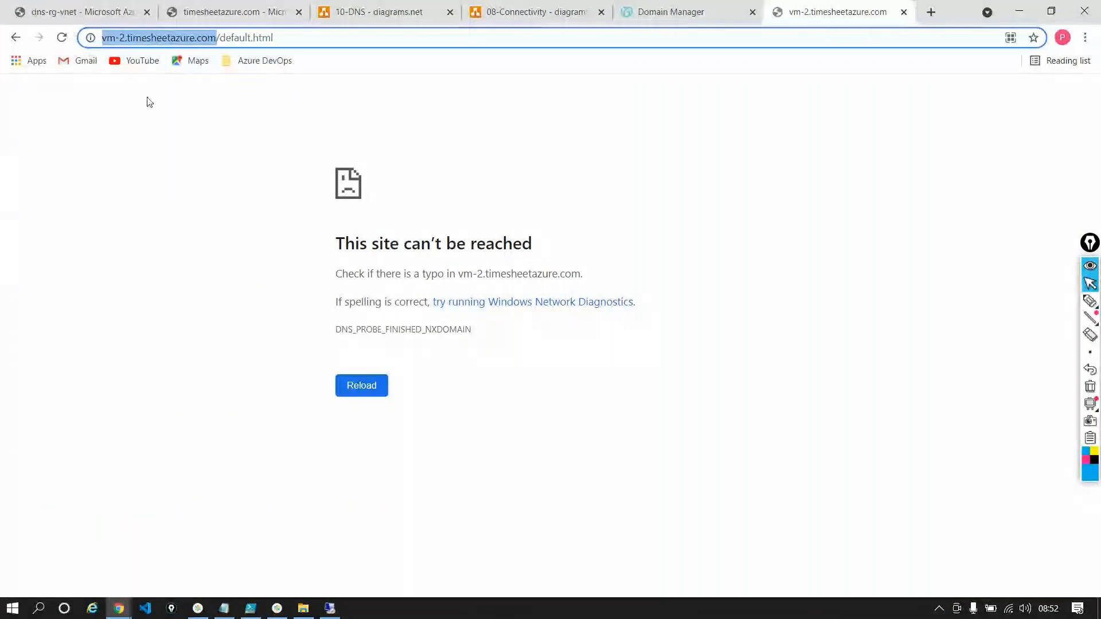
left_click(250, 610)
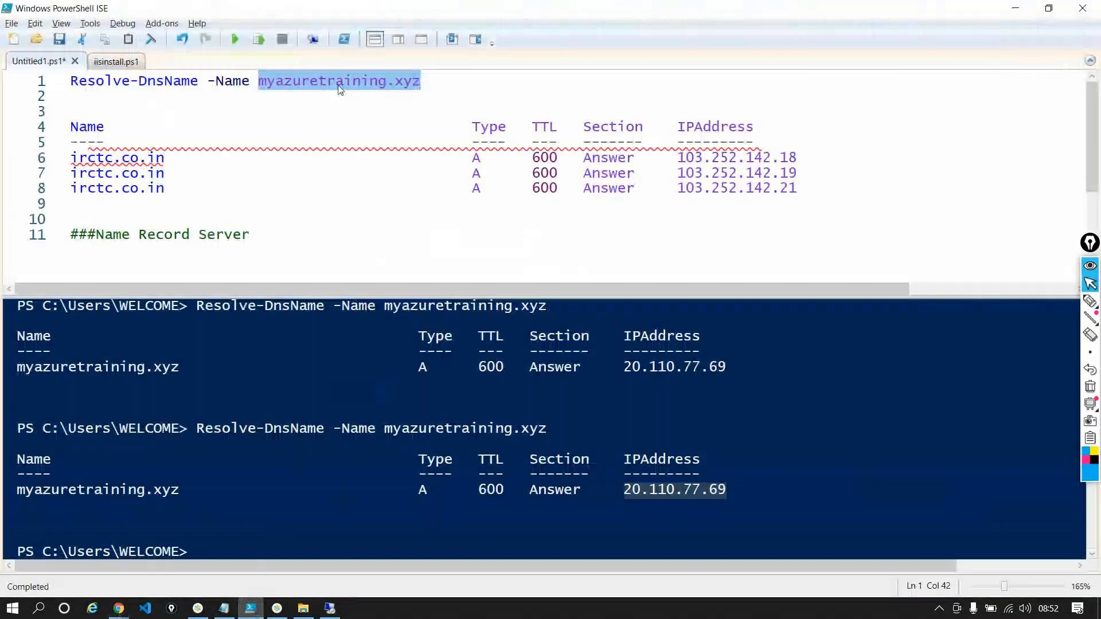
key("BackSpace")
key("ctrl+v")
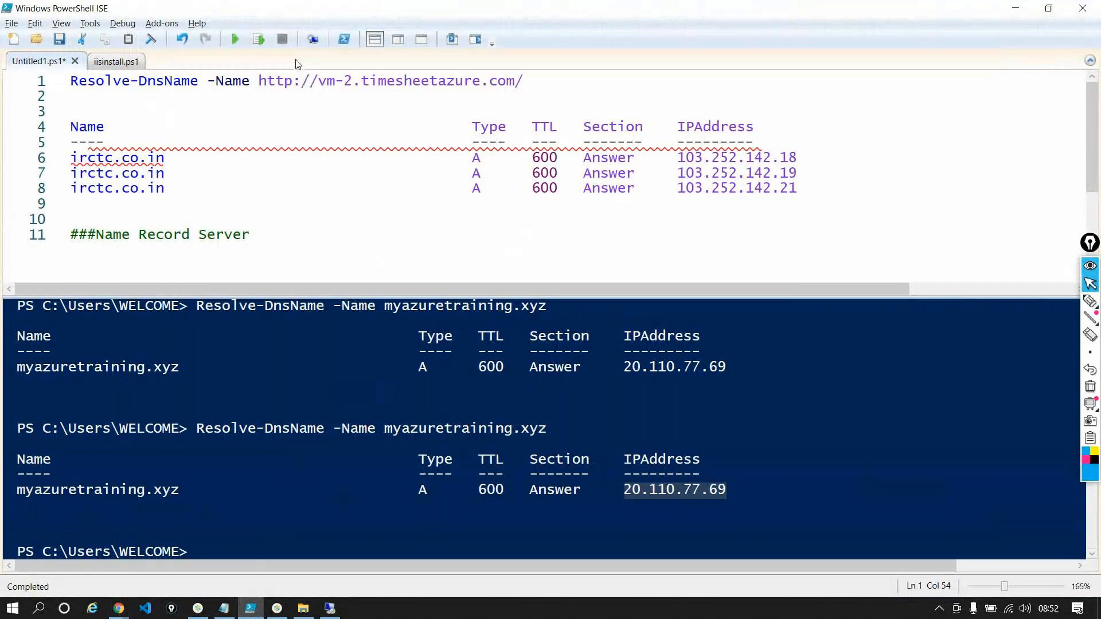
left_click_drag(318, 81, 259, 77)
key("BackSpace")
left_click(476, 84)
key("BackSpace")
left_click(259, 39)
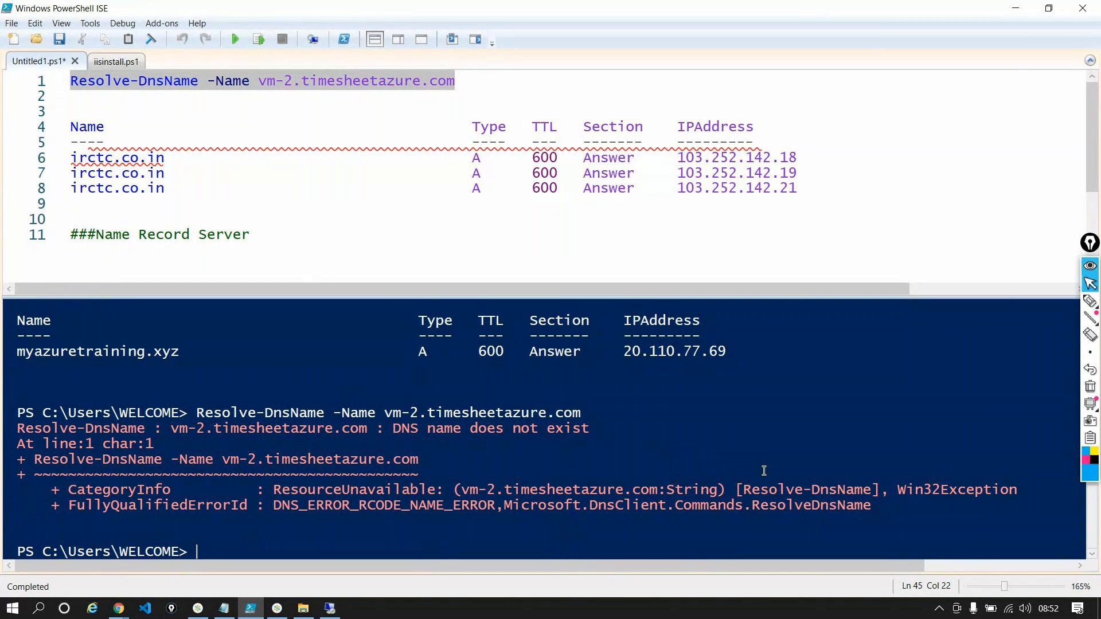
Recheck the vm-2 page in the remote session and return to the local machine
key("alt+Tab")
key("alt+Tab")
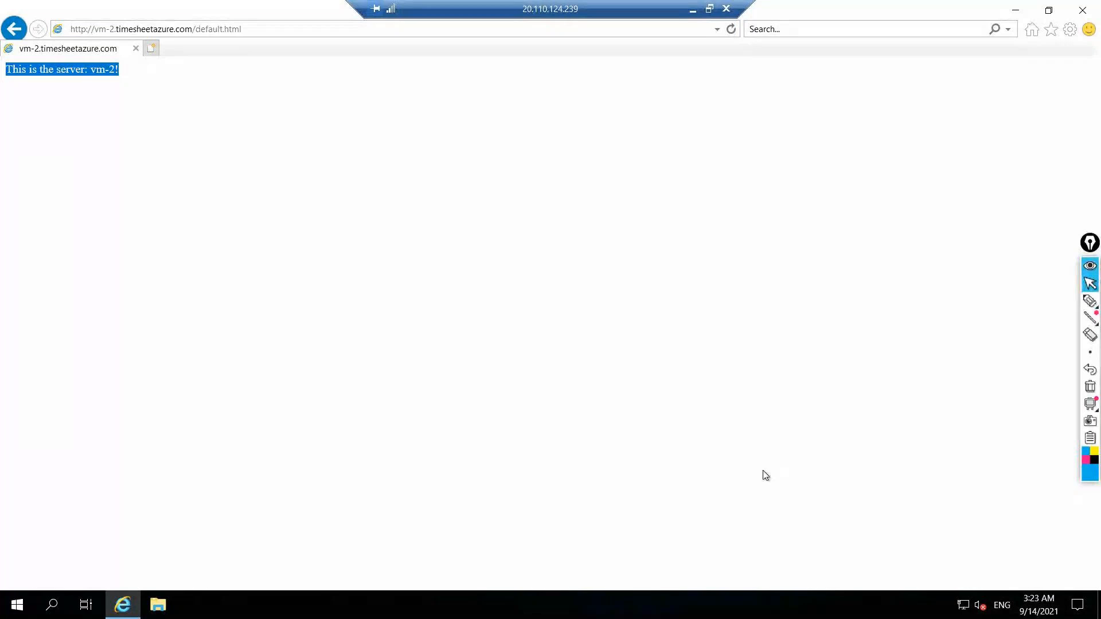
left_click(693, 8)
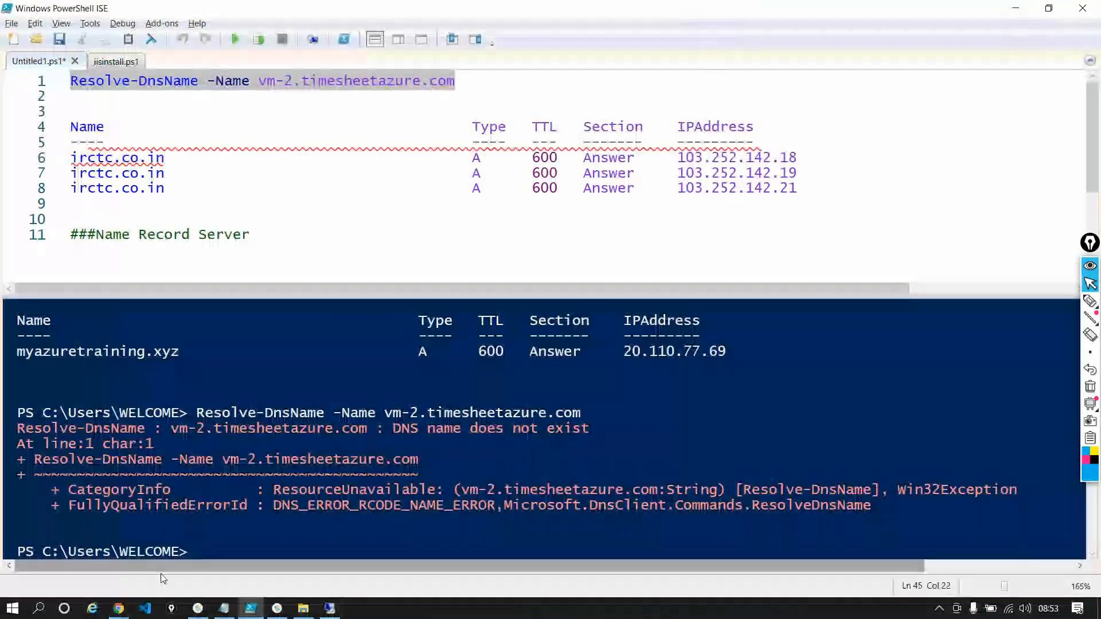
Switch to Chrome and compare the dns-rg-vnet peerings and timesheetazure.com record sets with the Private DNS diagram
left_click(119, 610)
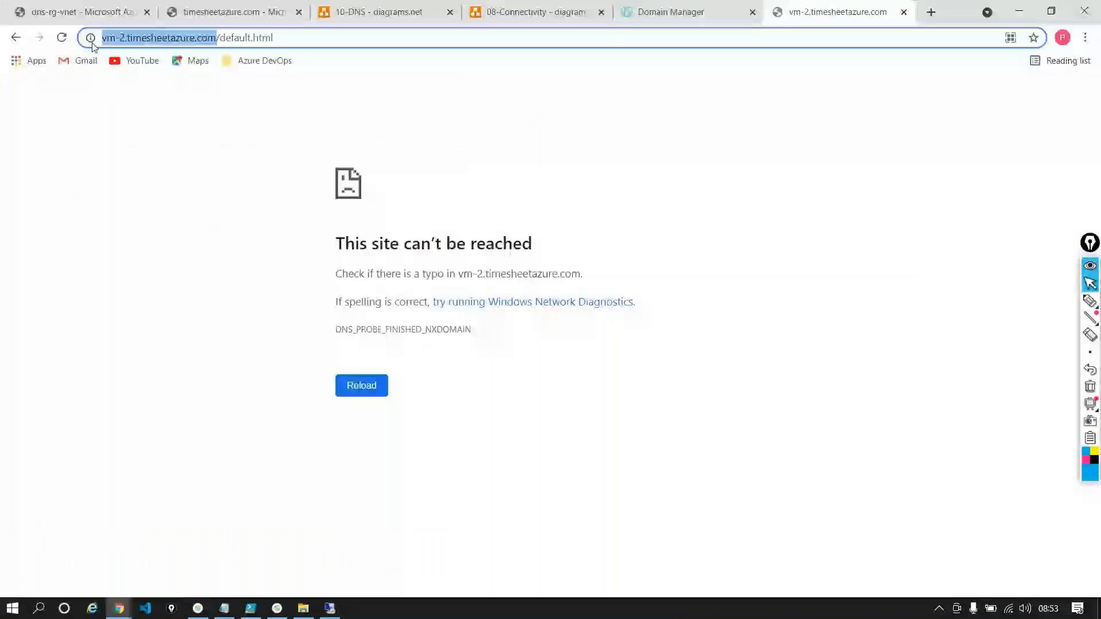
left_click(80, 12)
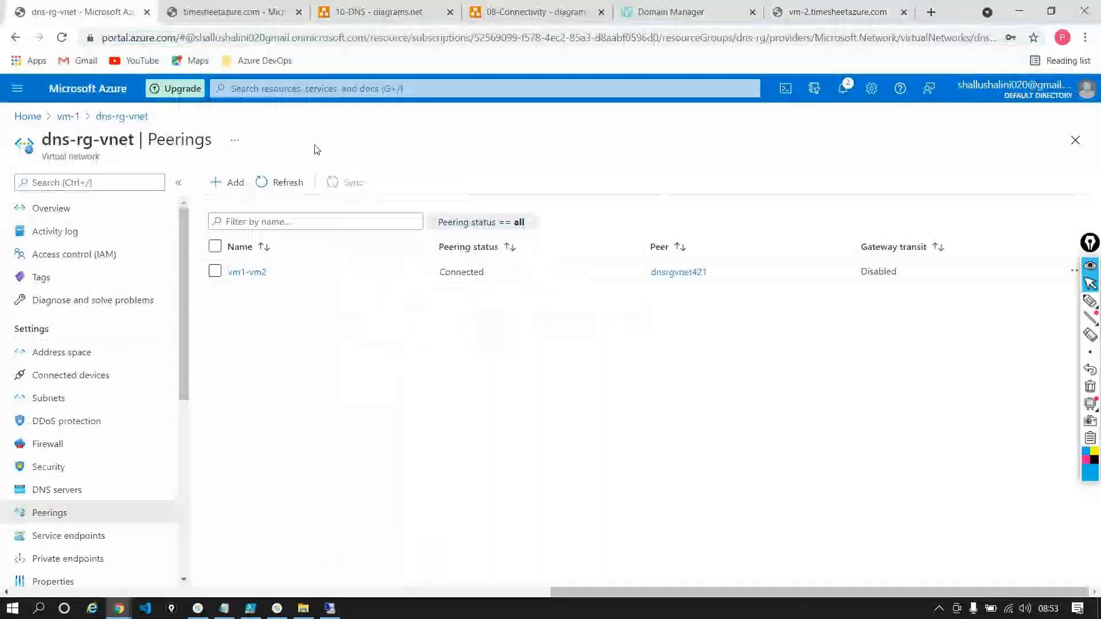
left_click(195, 14)
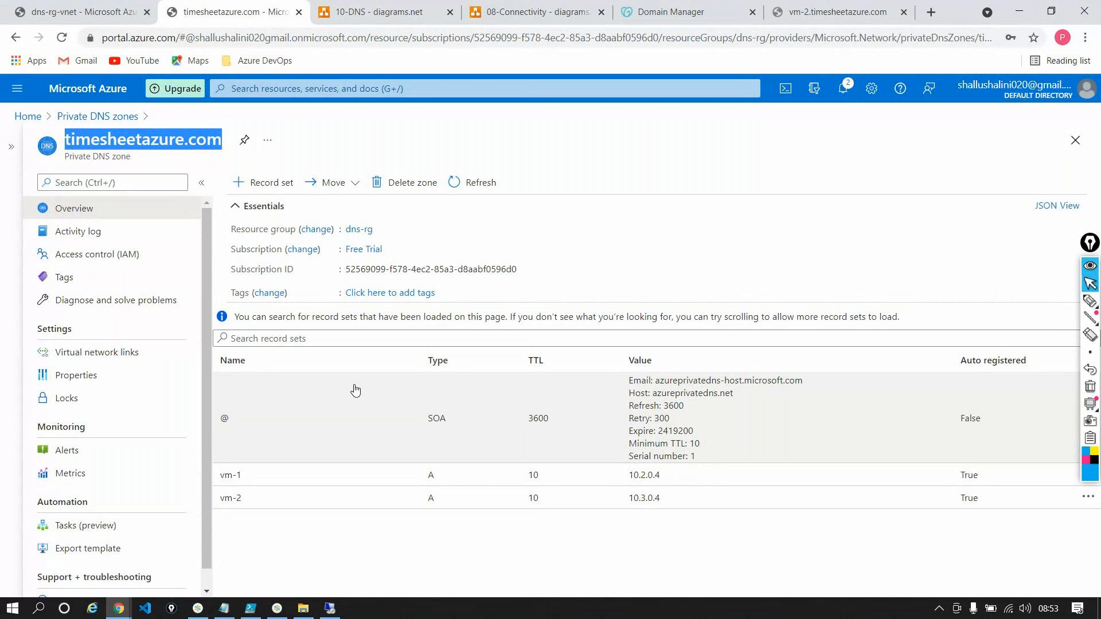
left_click(342, 20)
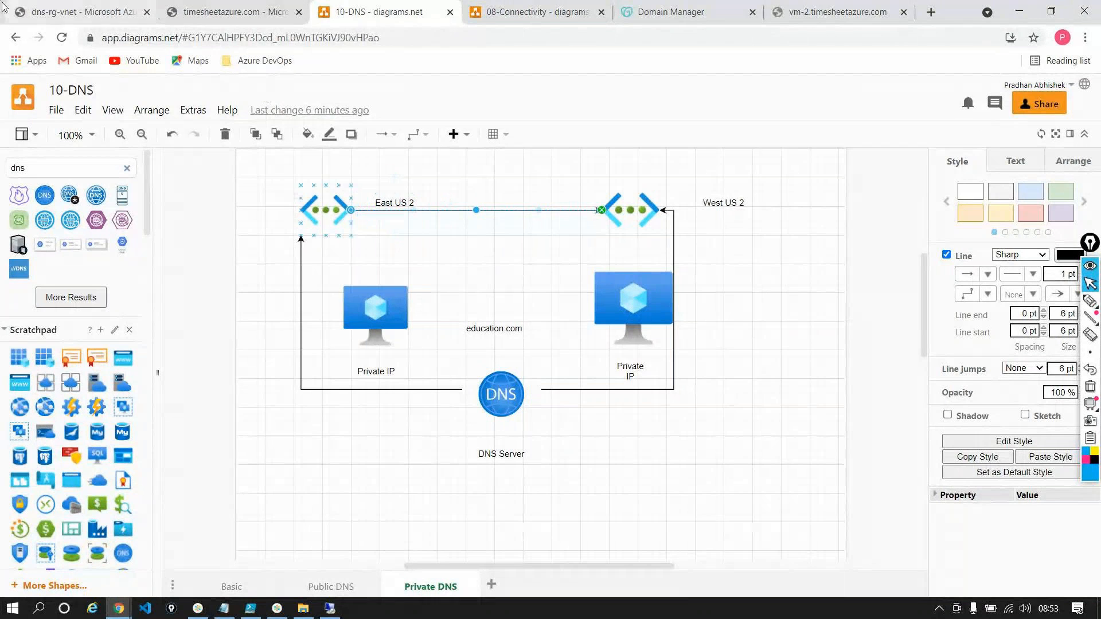
View the timesheetazure.com zone's virtual network links, circle the Auto-Registration heading with the screen pen and clear the drawing
left_click(232, 12)
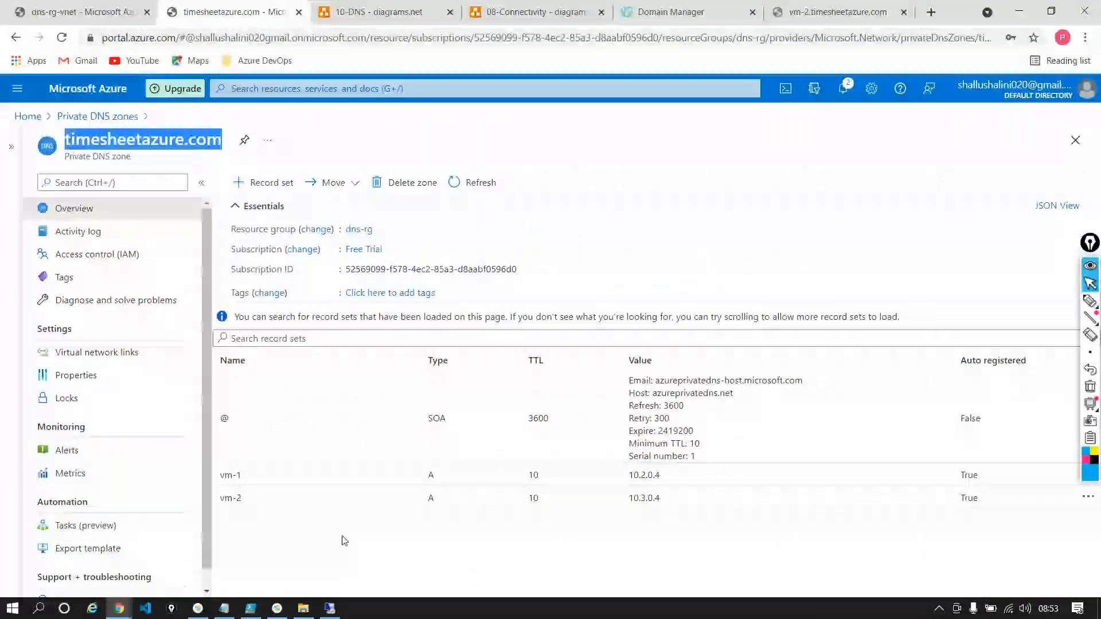
left_click(136, 362)
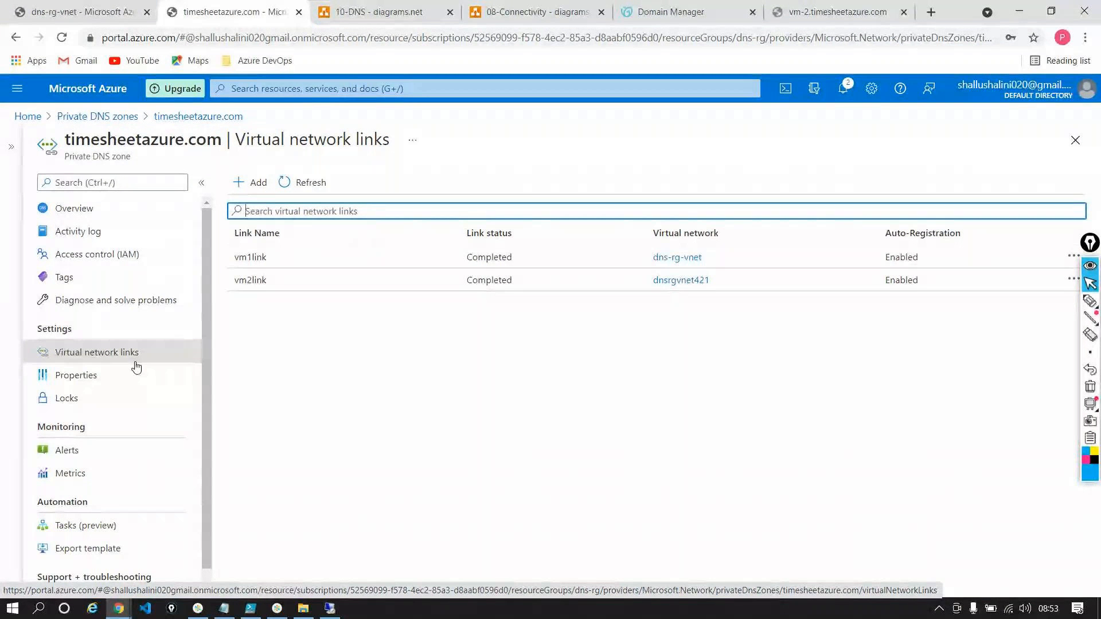
left_click(1091, 301)
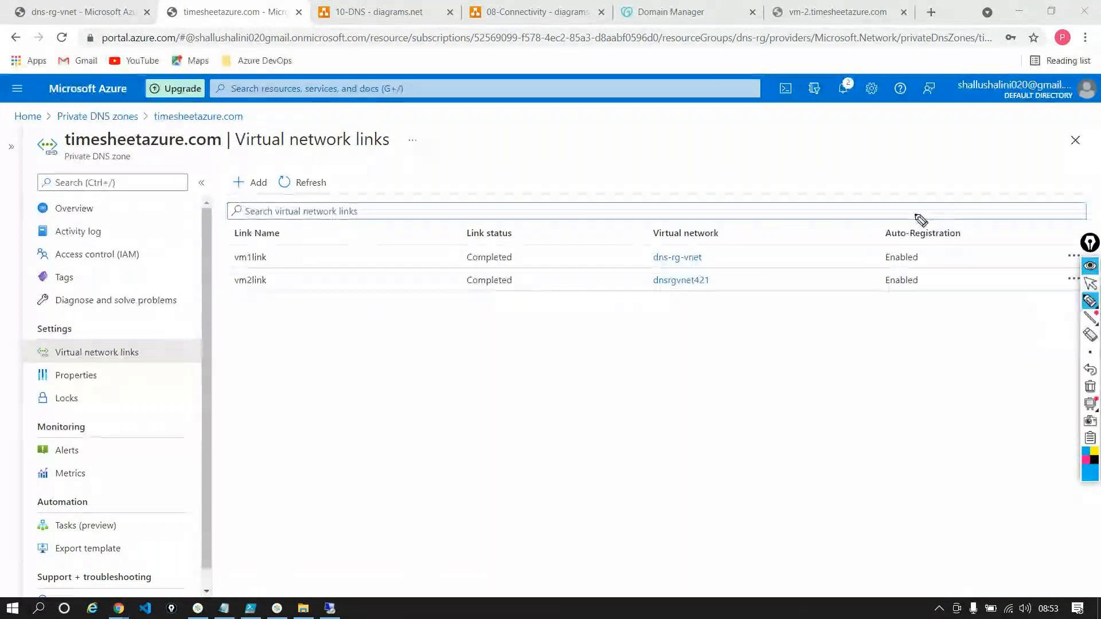
mouse_move(918, 217)
left_mouse_down()
mouse_move(875, 256)
mouse_move(929, 263)
mouse_move(962, 217)
mouse_move(897, 216)
left_mouse_up()
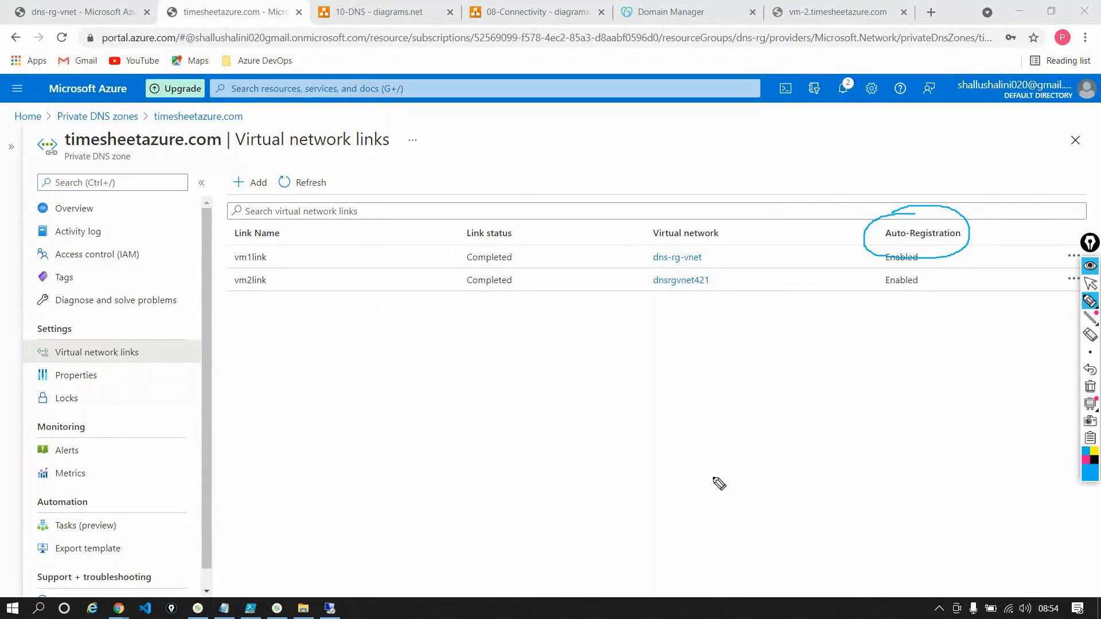
left_click(1090, 389)
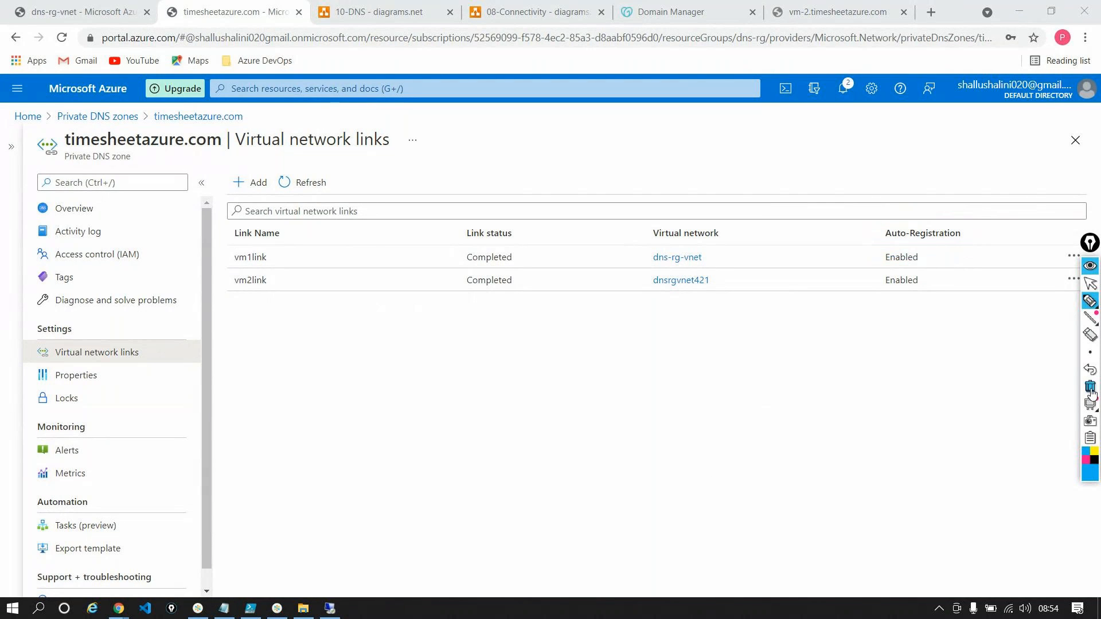
left_click(1090, 283)
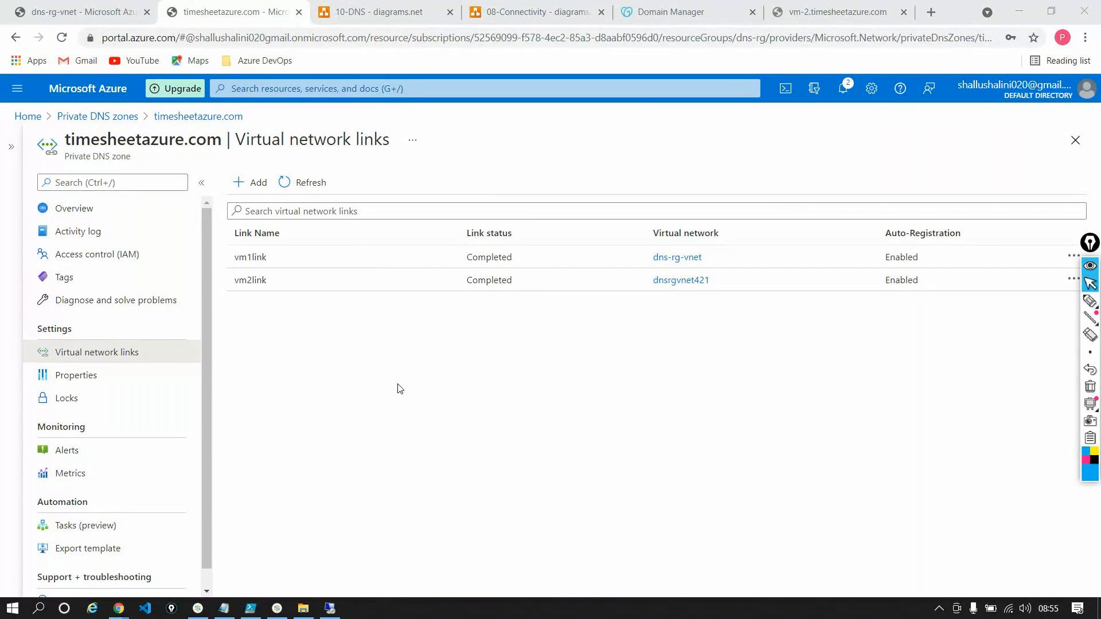
Return to the timesheetazure.com zone overview, inspect the types offered for a new record set and dismiss the form
left_click(74, 207)
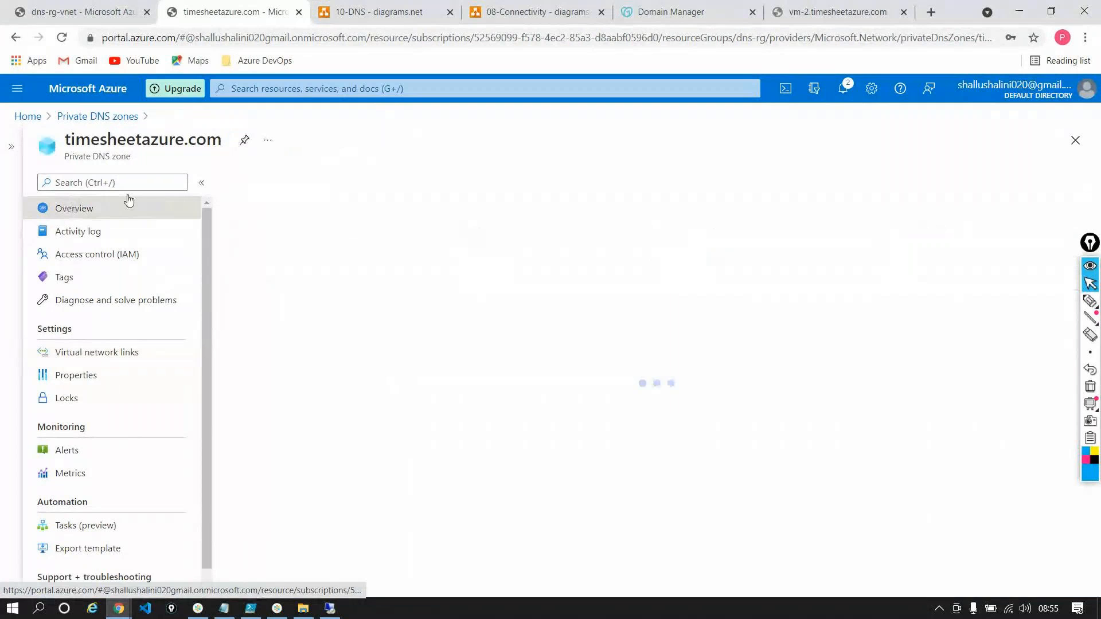
double_click(109, 145)
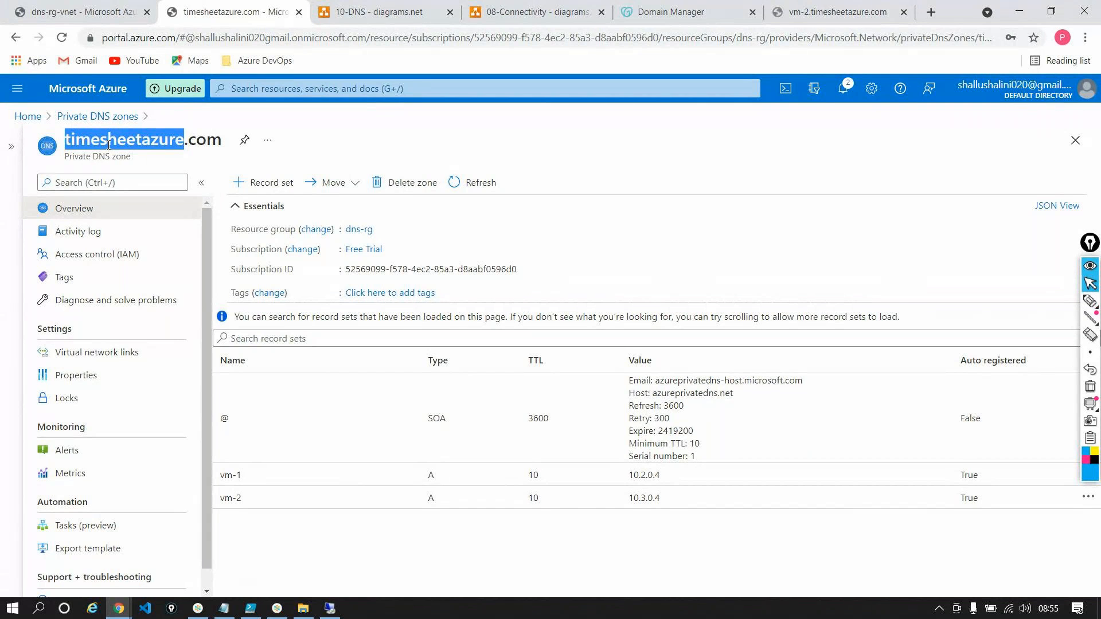
left_click(322, 525)
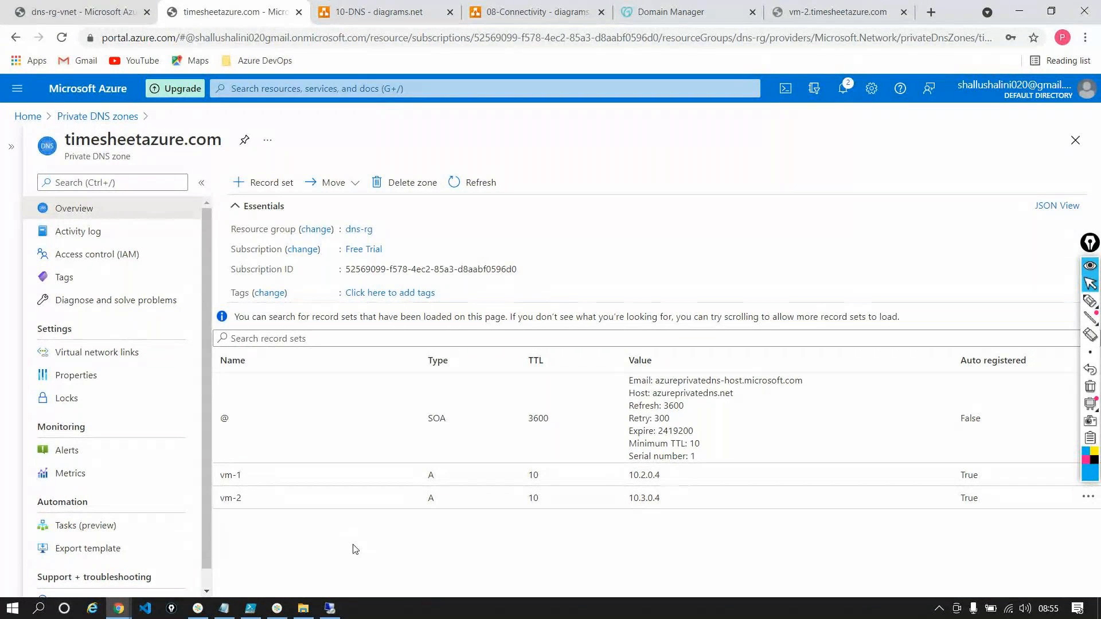
left_click(264, 182)
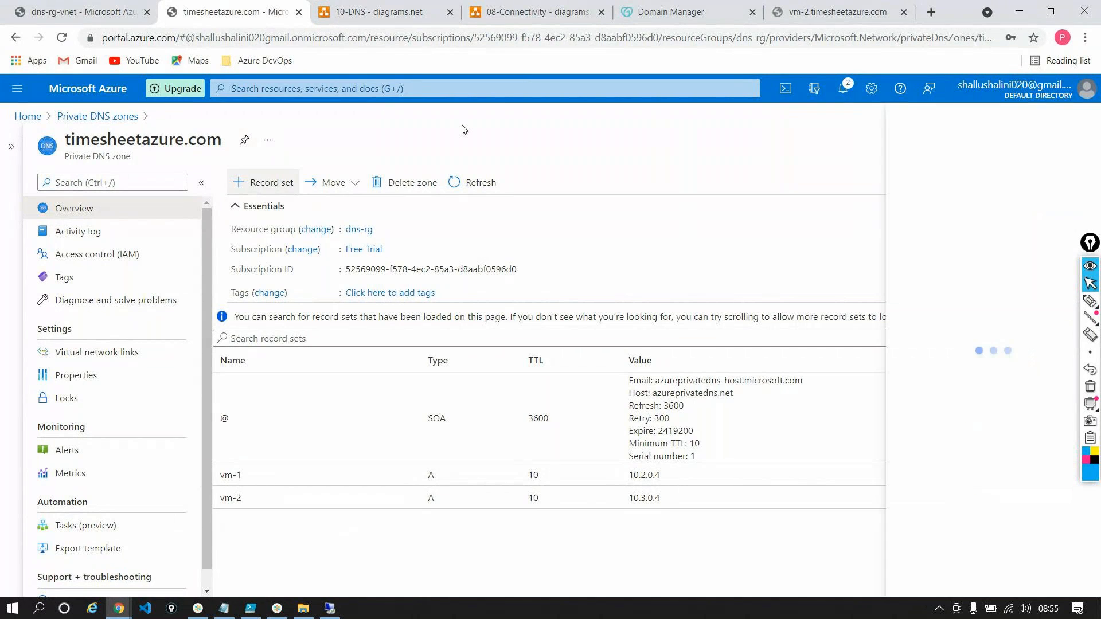
left_click(974, 235)
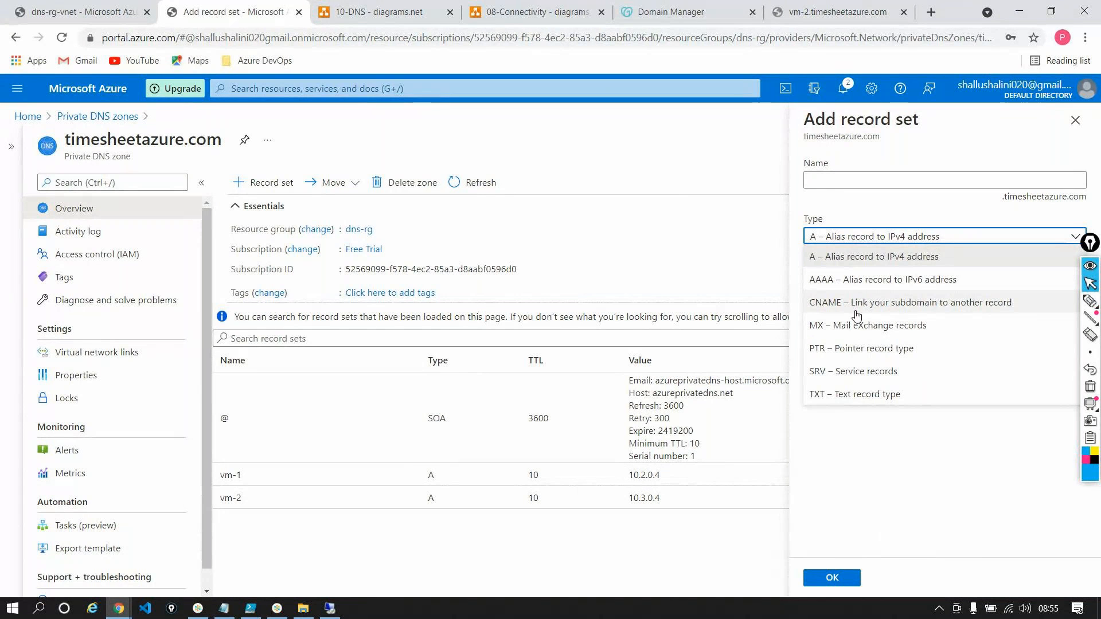
left_click(581, 304)
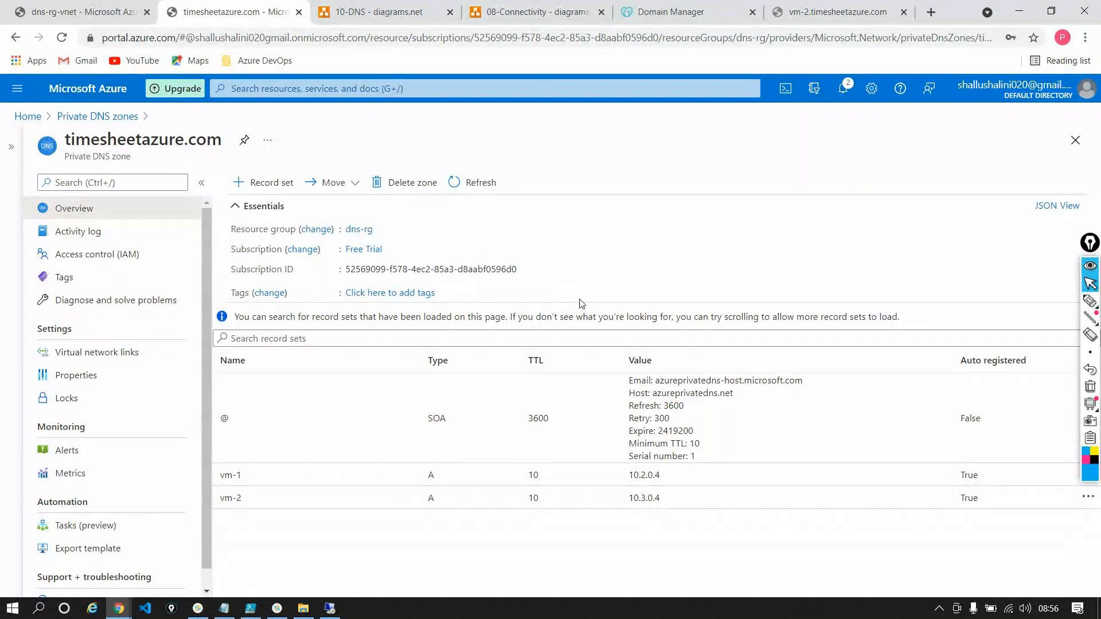
Highlight the zone's name and its Private DNS zone label, and go back to the Private DNS diagram in diagrams.net
triple_click(107, 143)
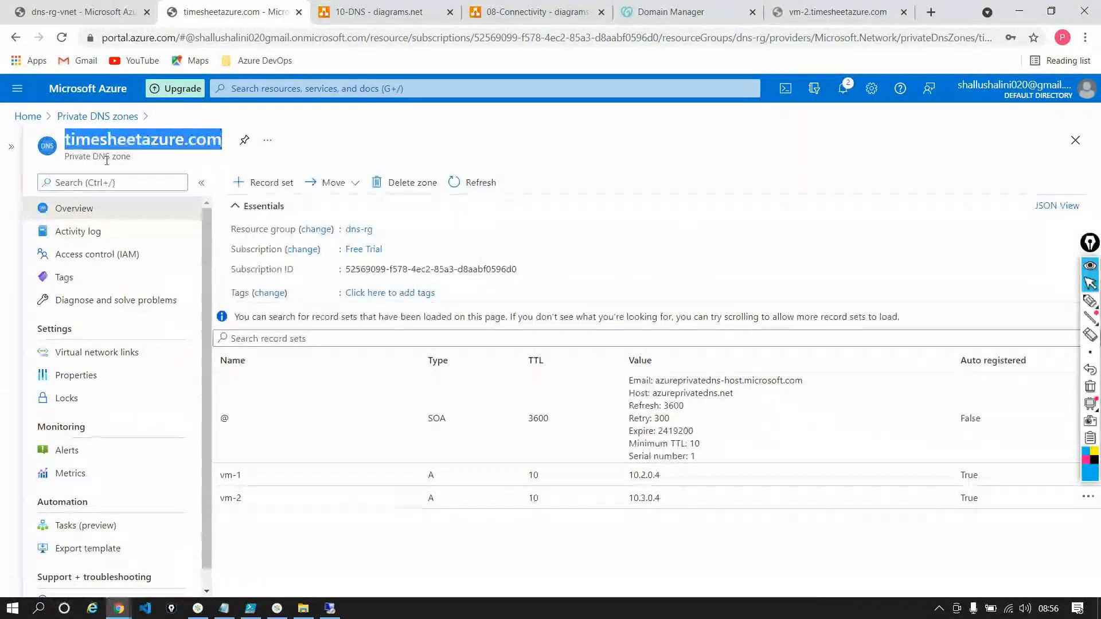
triple_click(107, 158)
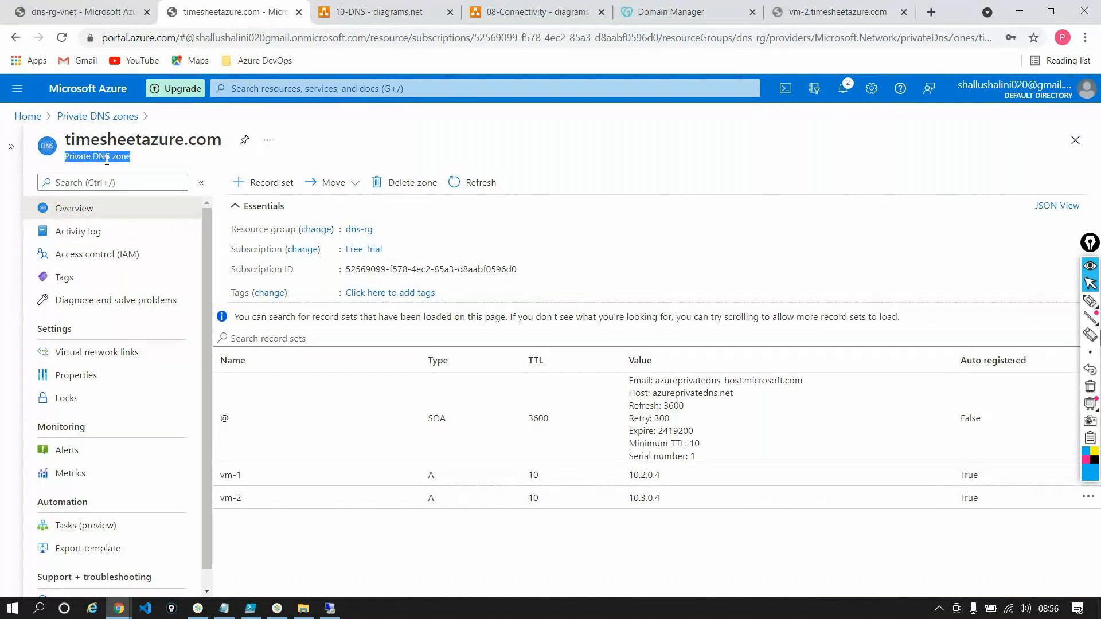
left_click(378, 11)
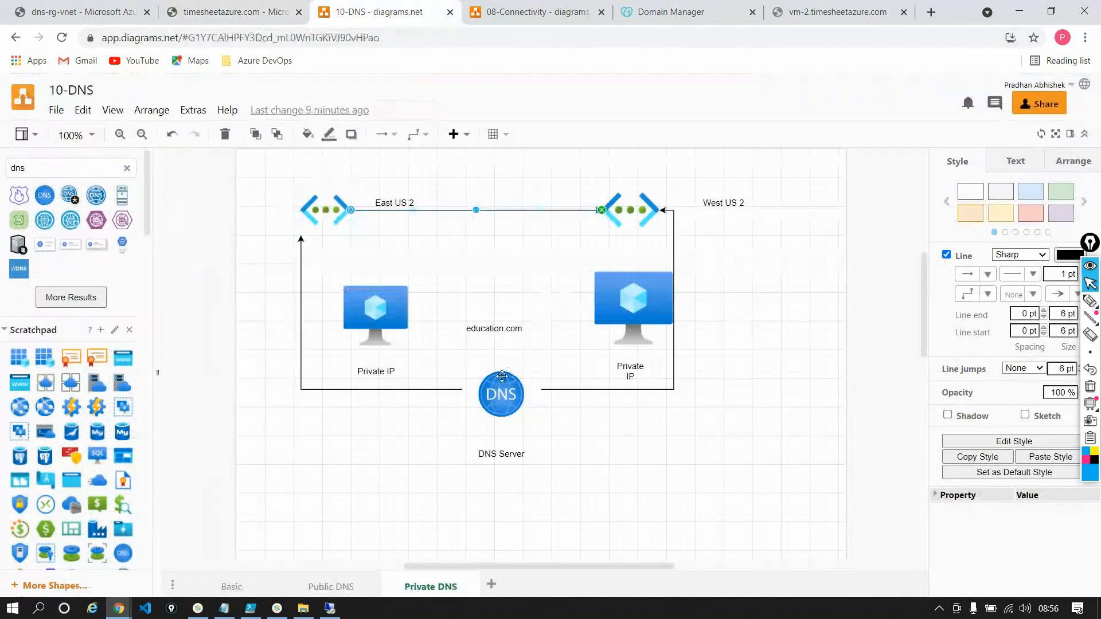
Compare the DNS server shape in the diagram with the dns-rg-vnet peerings and the timesheetazure.com zone overview
left_click(499, 390)
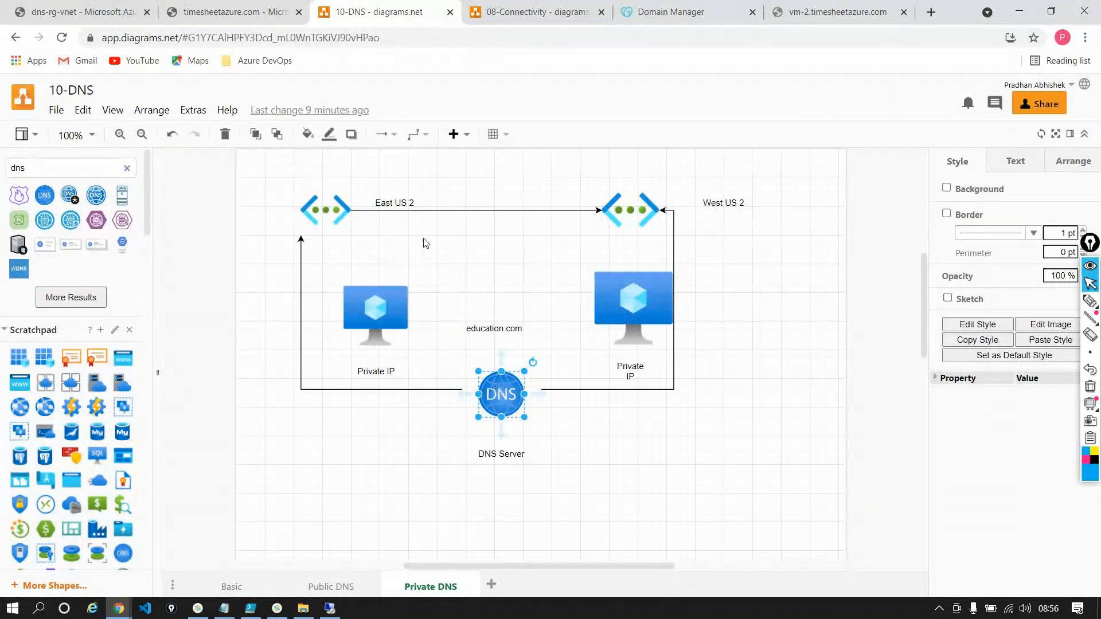
left_click(27, 17)
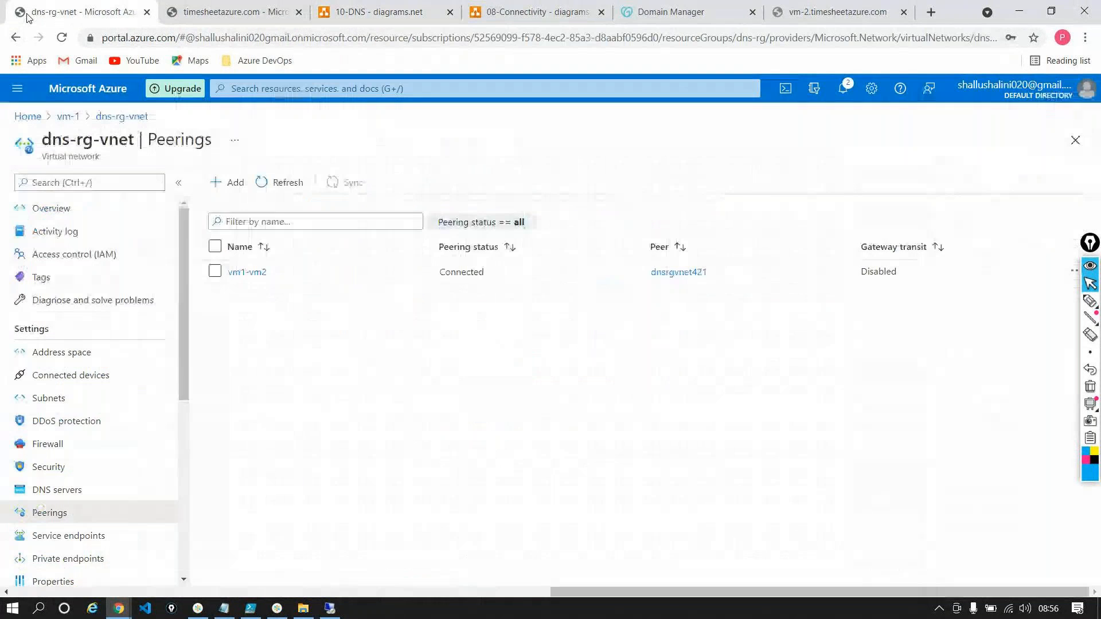
left_click(192, 13)
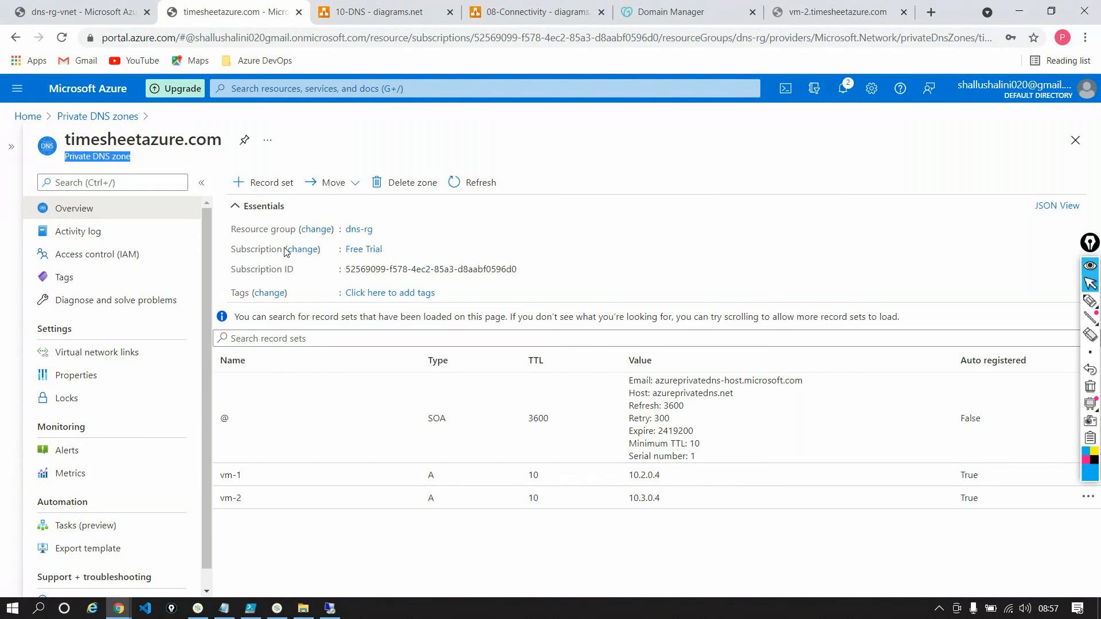
left_click(378, 11)
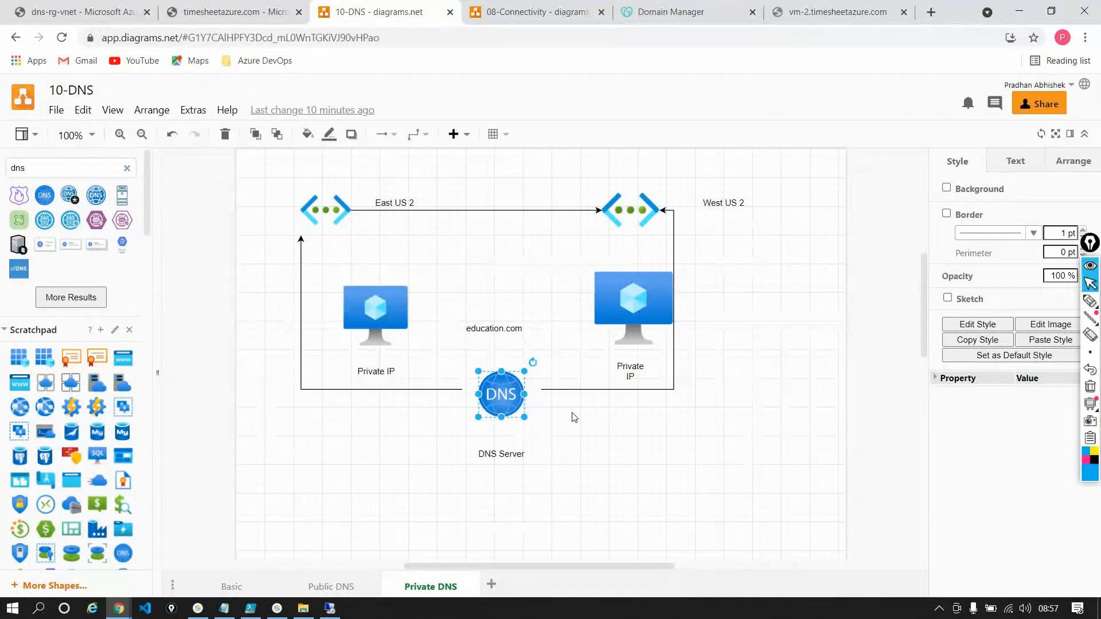
Add a reduced virtual machine icon below and right of the DNS icon and connect it to the DNS icon with an arrow
scroll(85, 417, "down", 10)
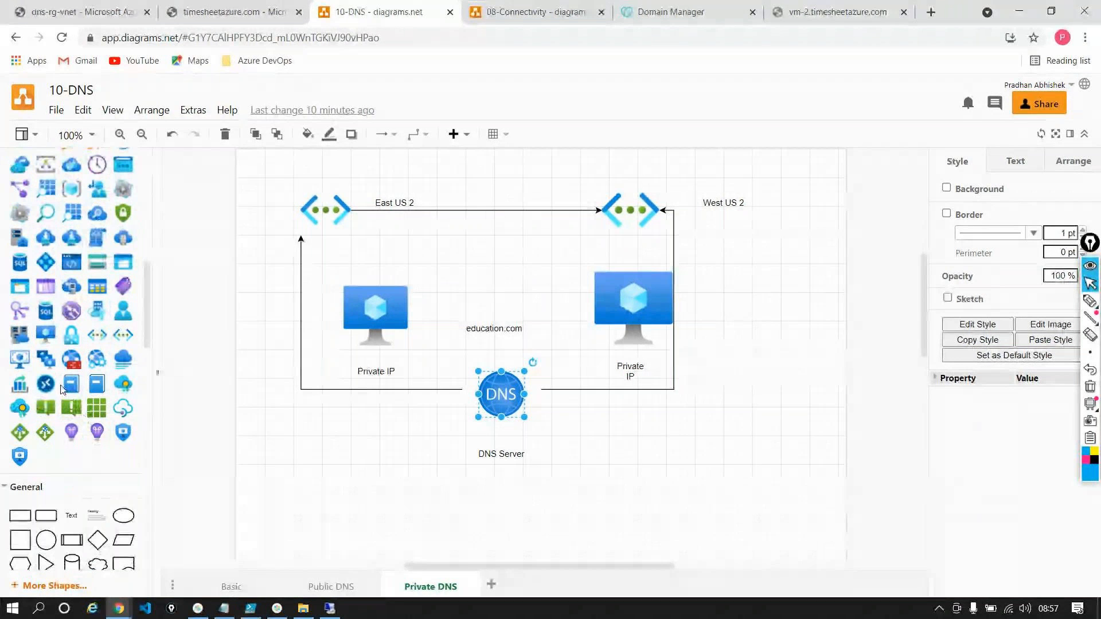
left_click_drag(45, 335, 615, 453)
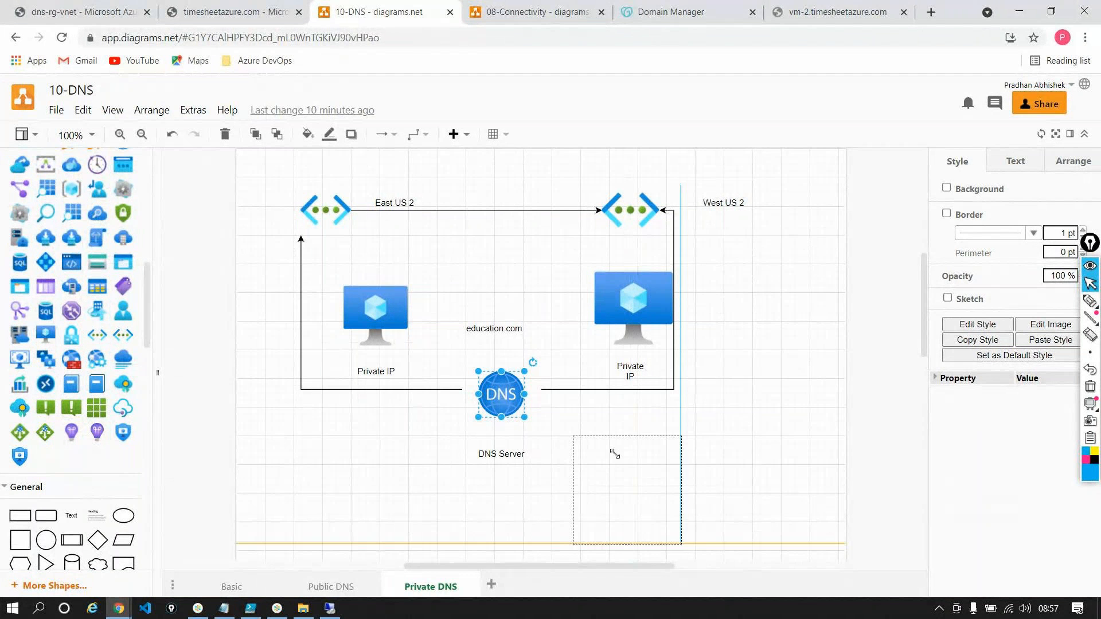
left_click_drag(682, 544, 644, 508)
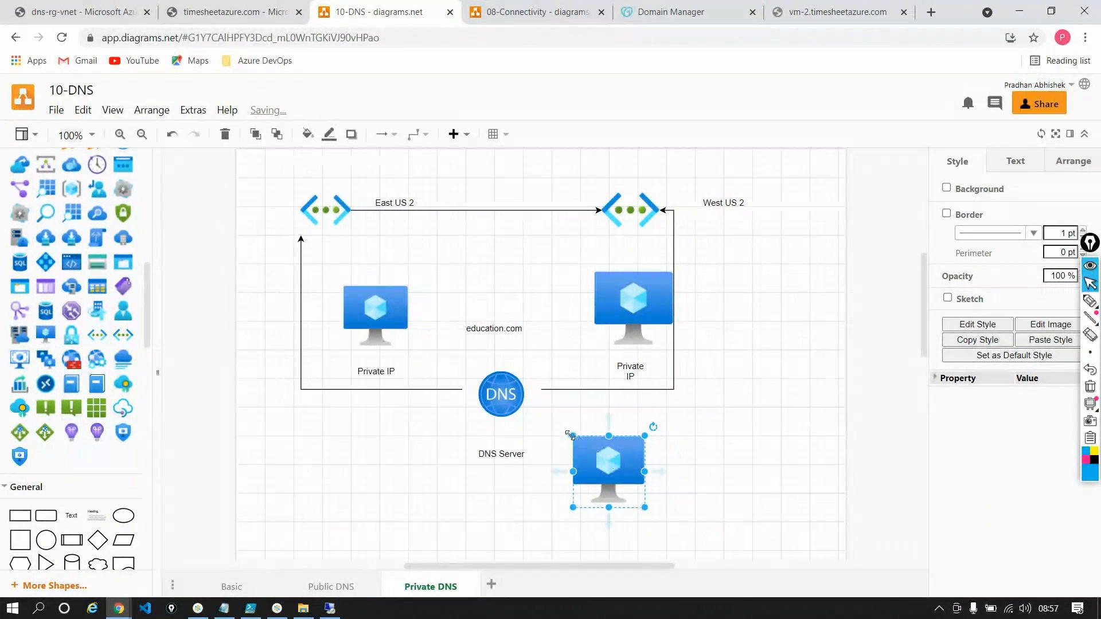
left_click_drag(608, 419, 502, 406)
left_click(554, 525)
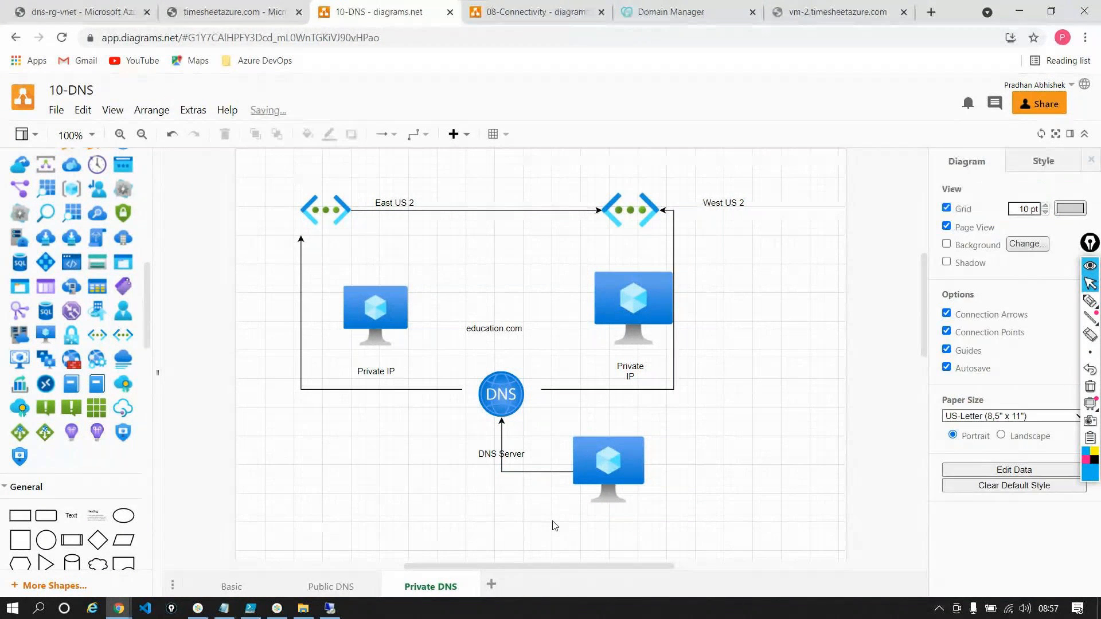
Review the dns-rg-vnet peerings and the timesheetazure.com overview against the diagram's new machine and DNS icon
mouse_move(481, 332)
left_click(108, 12)
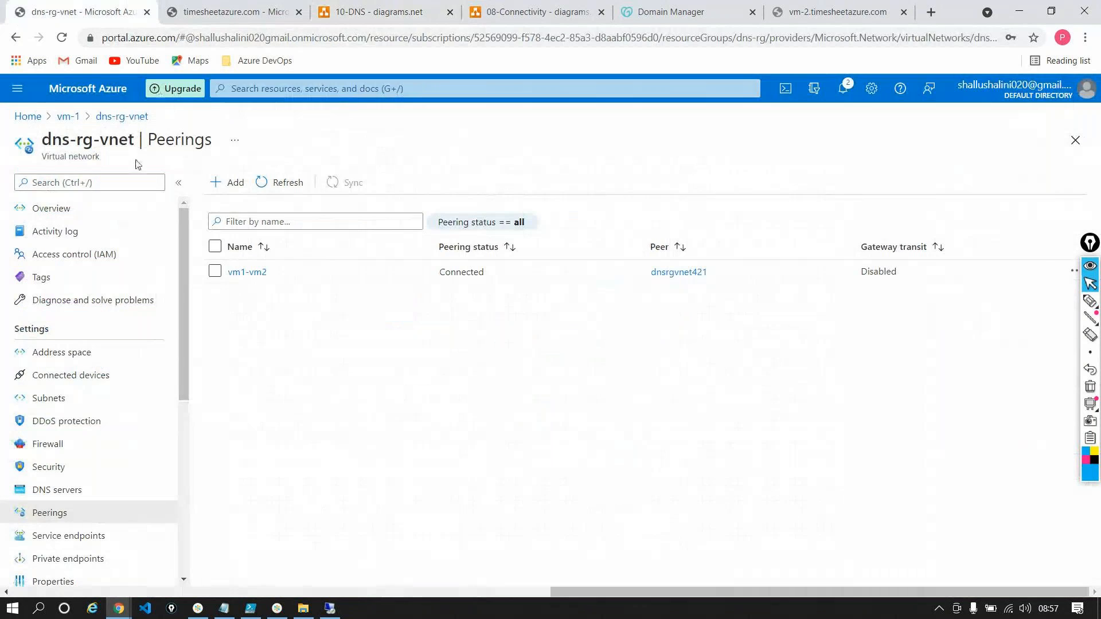
left_click(221, 8)
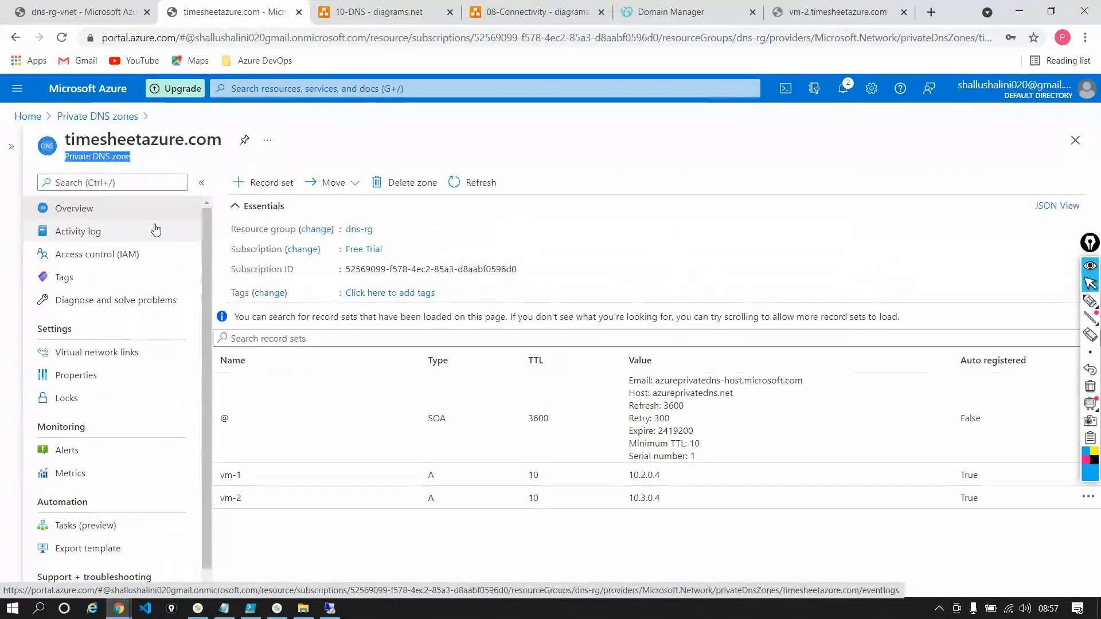
left_click(379, 11)
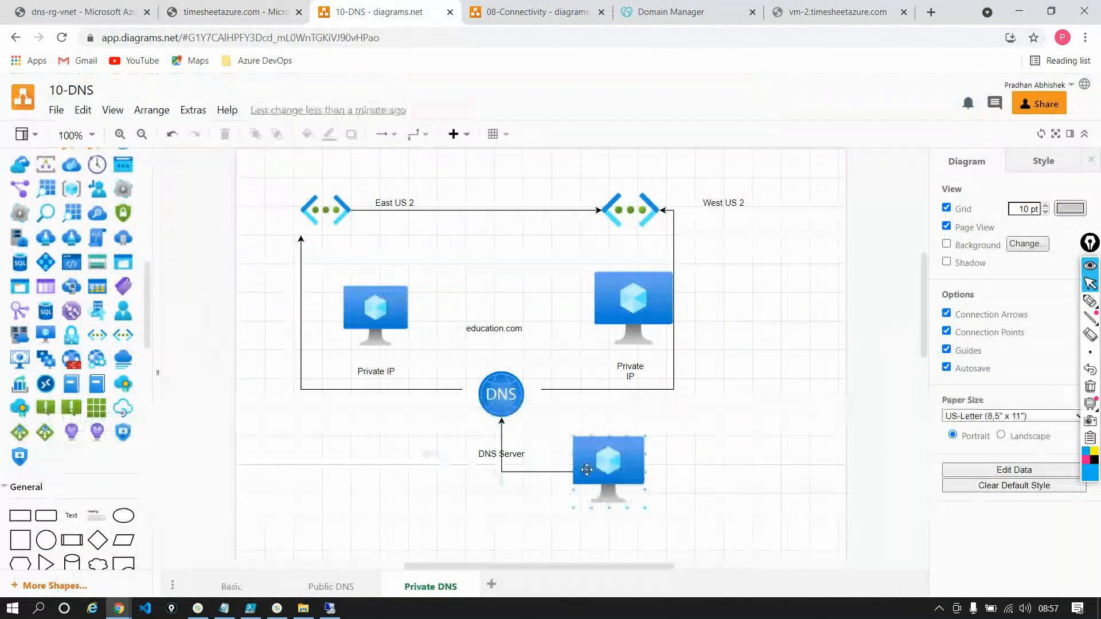
left_click(582, 469)
left_click(510, 396)
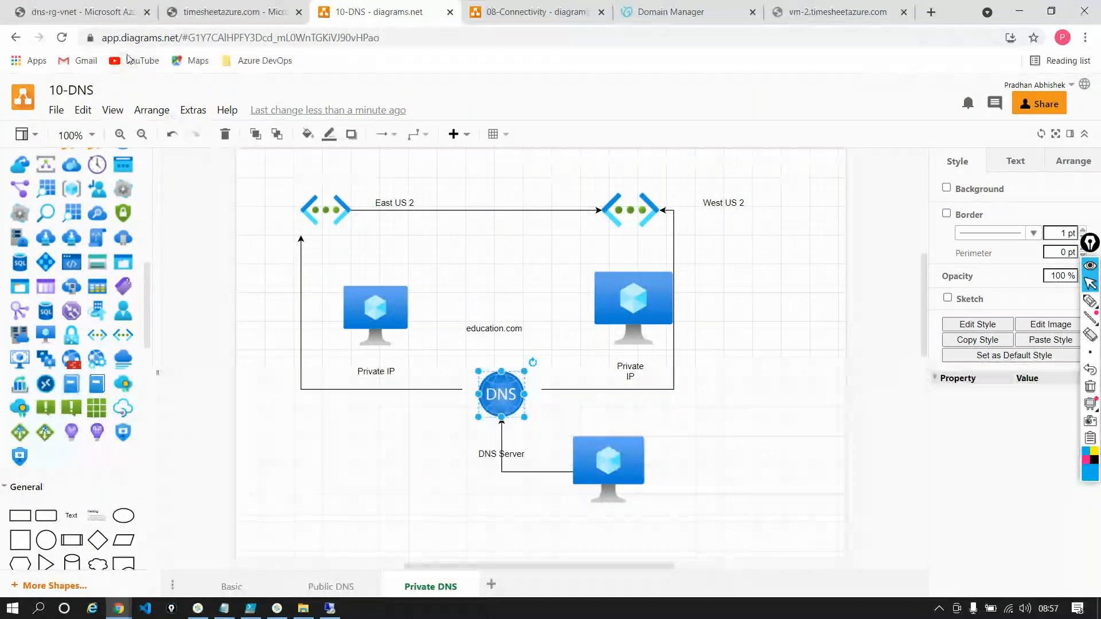
left_click(207, 10)
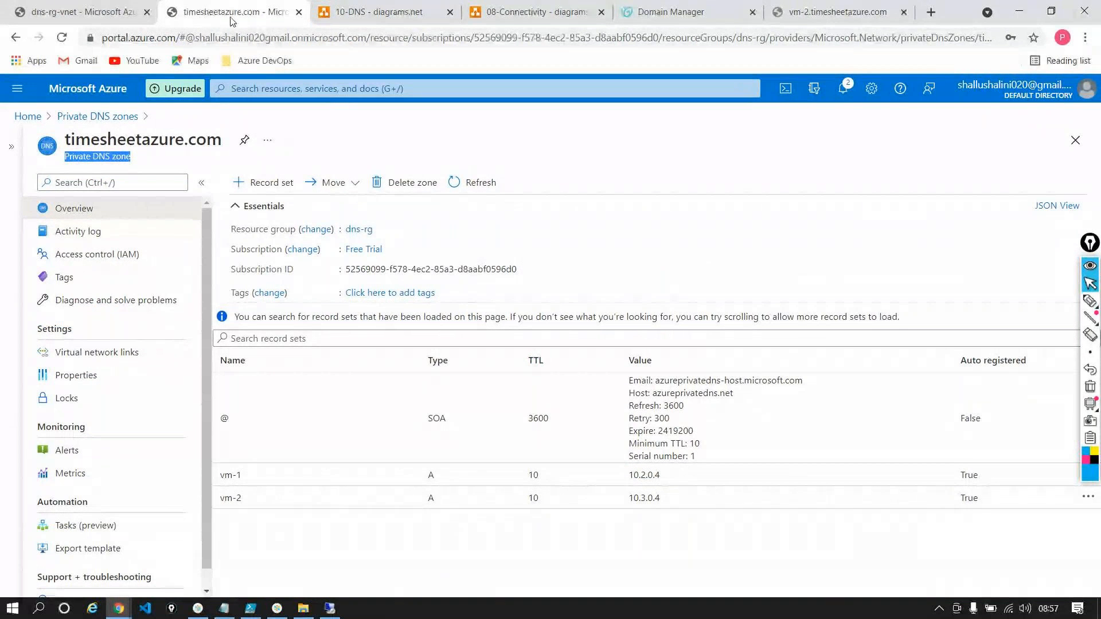
left_click(376, 11)
Delete the DNS icon and its leftover connector, and move the new virtual machine icon into its place above the DNS Server label
left_click(597, 453)
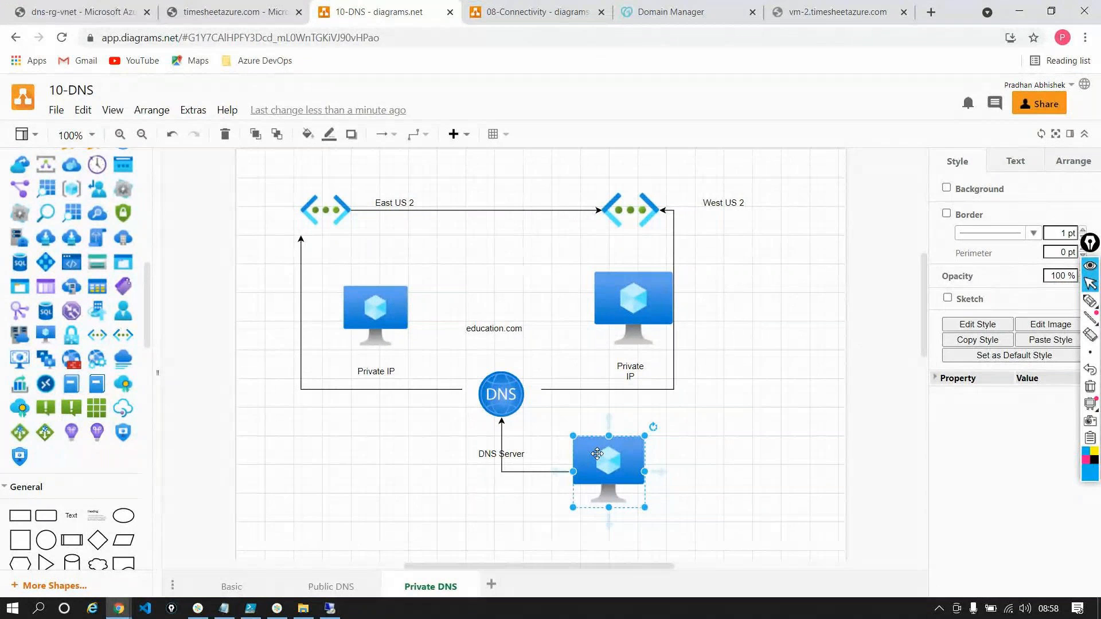
left_click(511, 394)
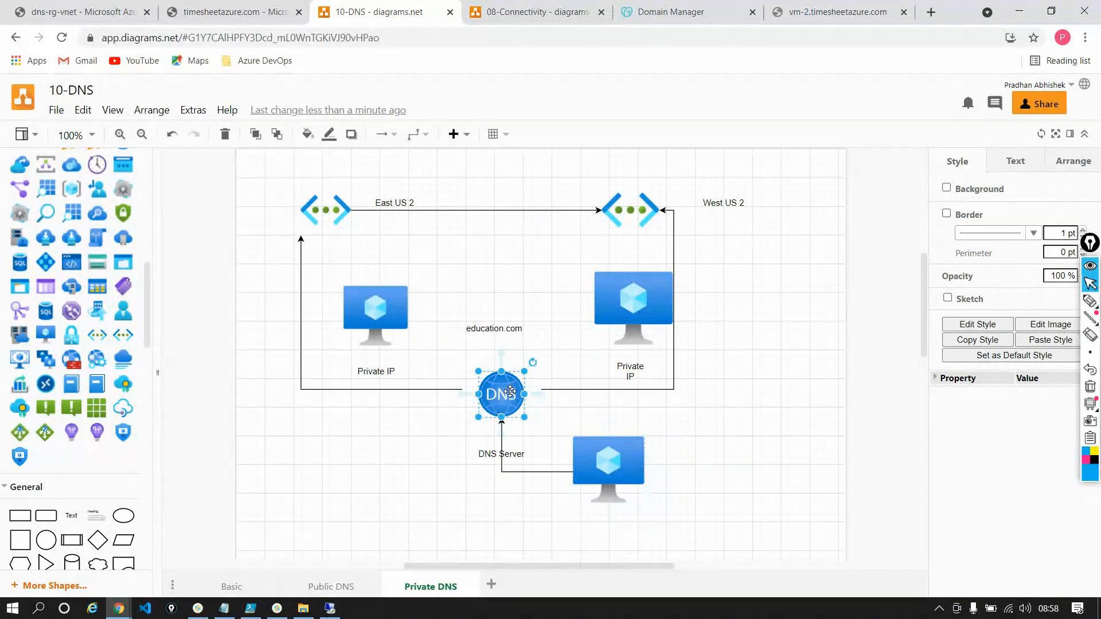
key("Delete")
left_click(538, 470)
key("Delete")
left_click_drag(591, 462, 495, 382)
left_click(678, 429)
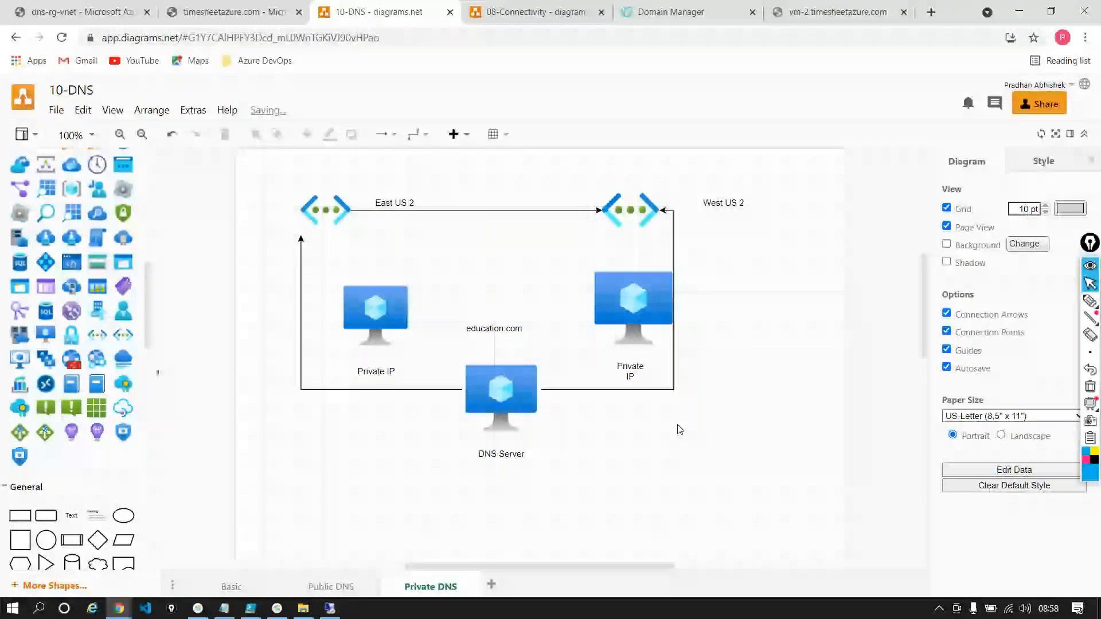
mouse_move(519, 387)
left_mouse_down()
mouse_move(496, 387)
mouse_move(518, 390)
left_mouse_up()
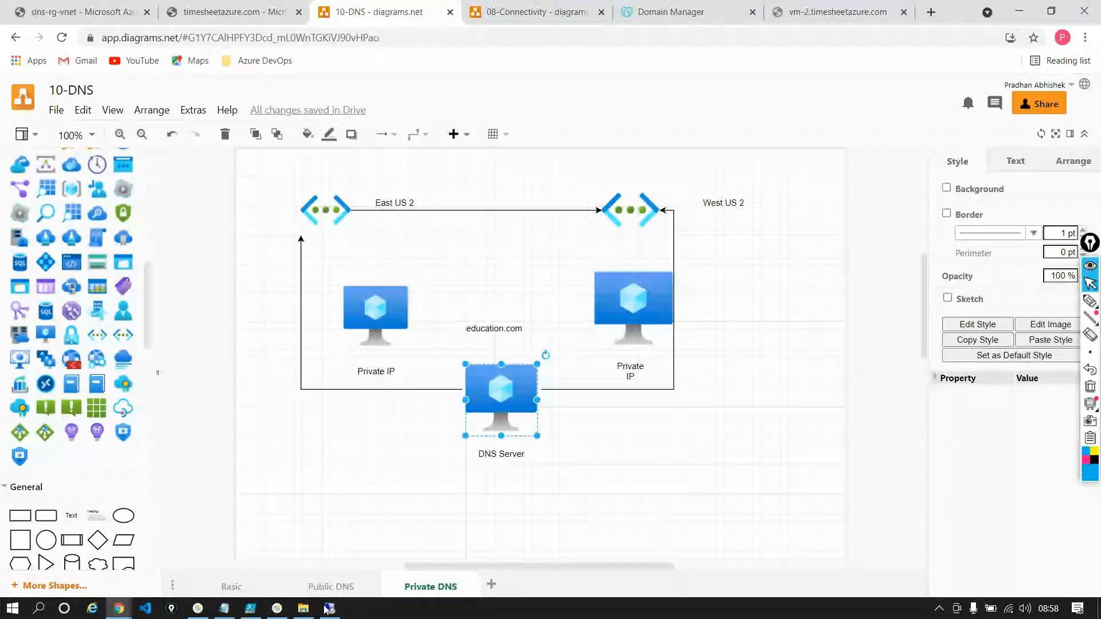
Switch to the vm-1 remote desktop session, close the browser, open Server Manager and dismiss the Windows Admin Center message
left_click(325, 609)
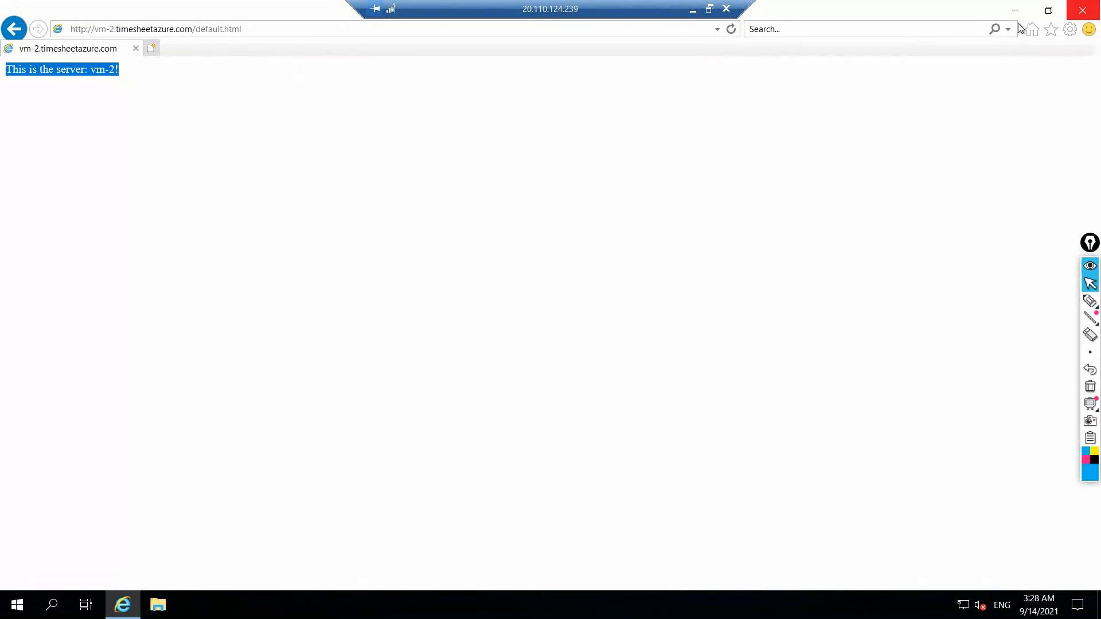
left_click(1082, 10)
left_click(39, 614)
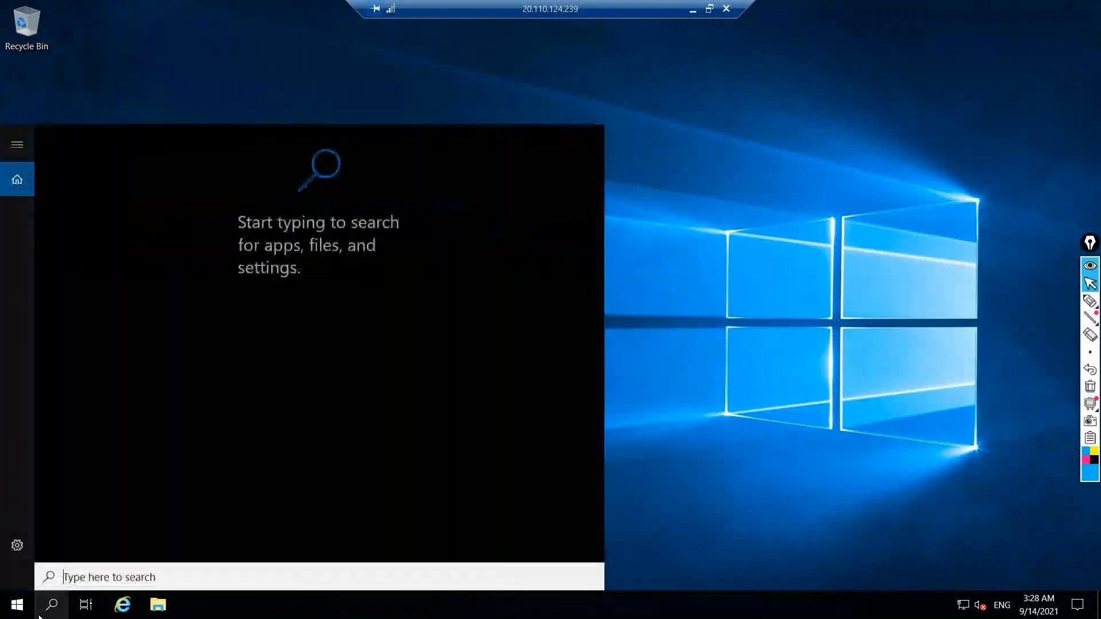
type("server")
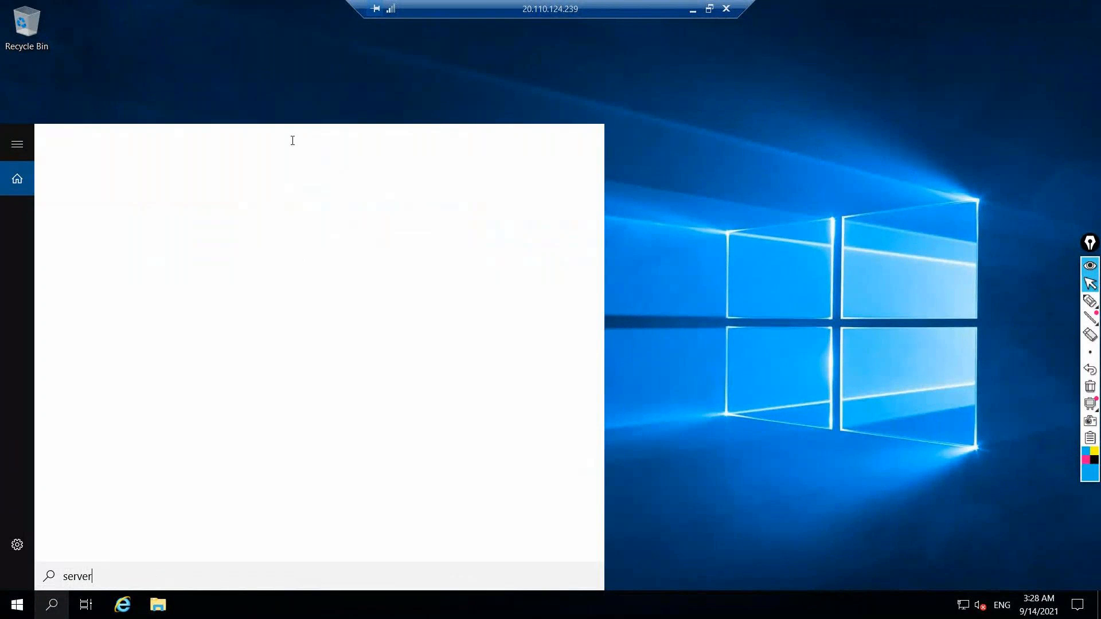
left_click(200, 208)
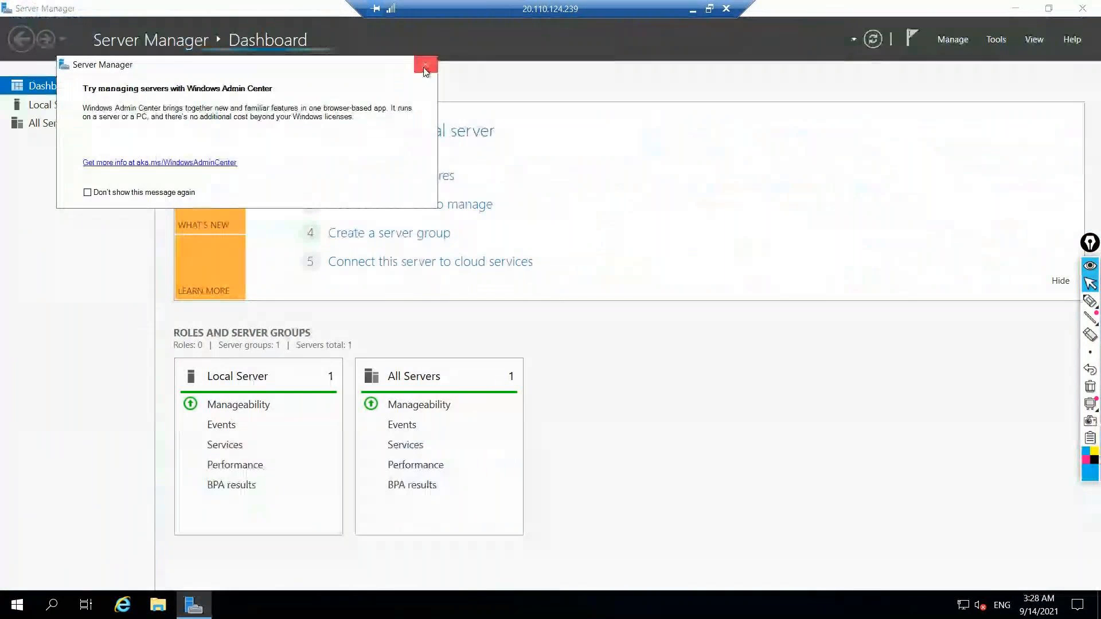
left_click(425, 69)
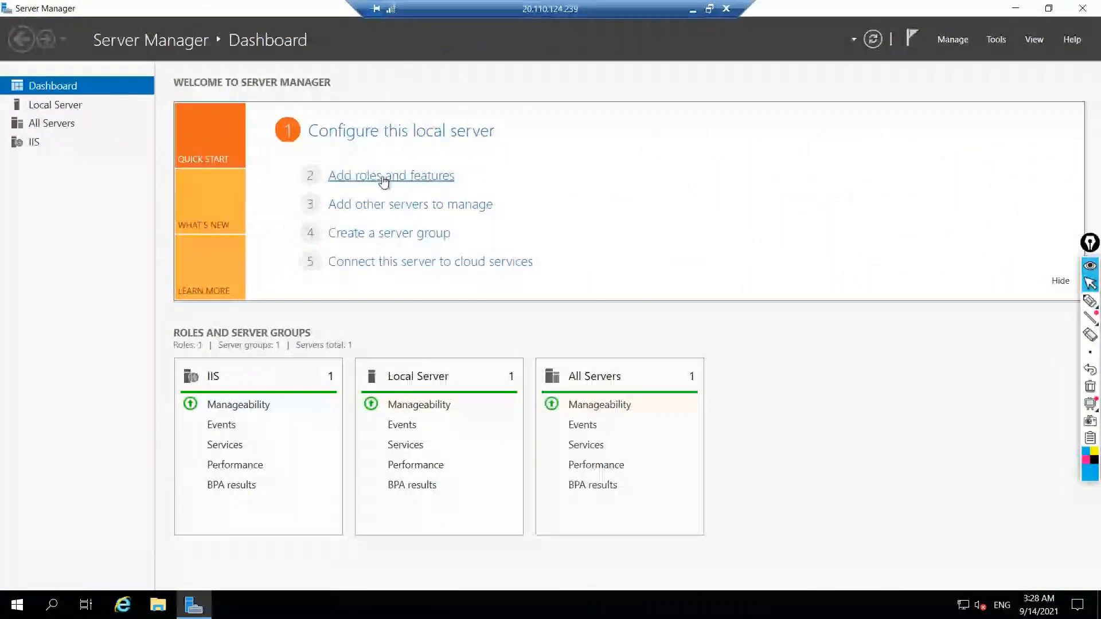
Start adding roles with a role-based installation on vm-1 and select the DNS Server role with its required management tools
left_click(383, 182)
left_click(480, 461)
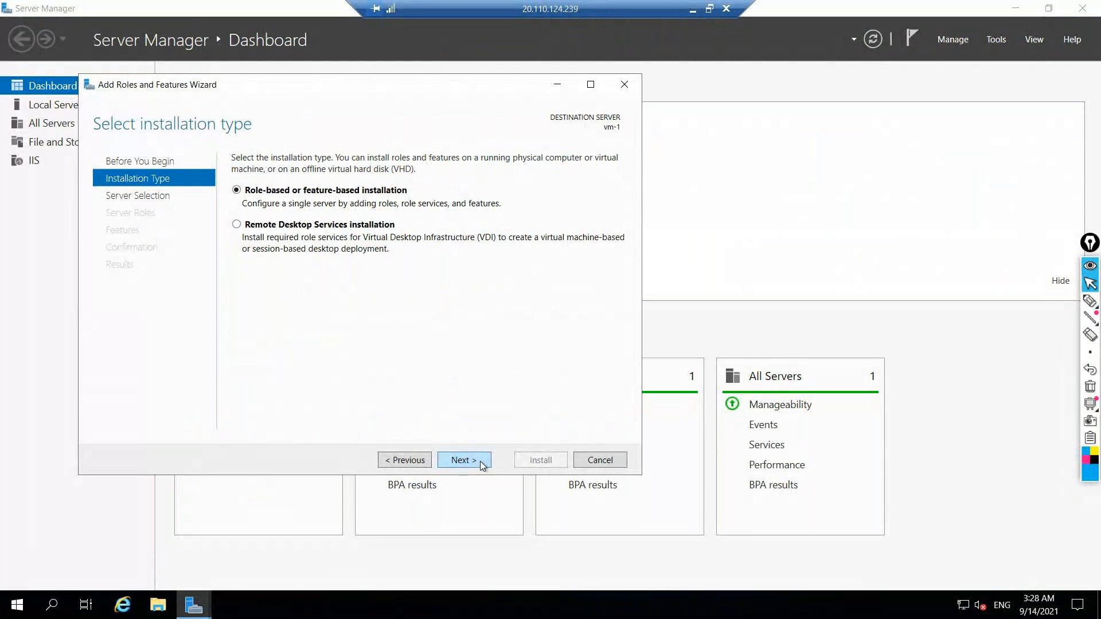
left_click(483, 466)
left_click(482, 464)
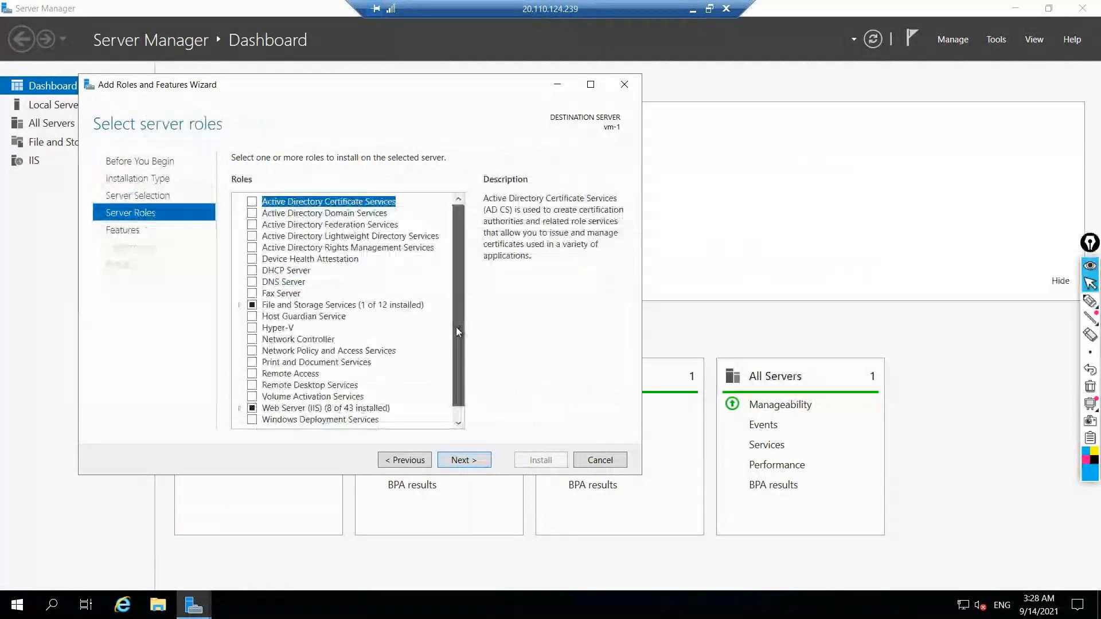
scroll(456, 327, "down", 1)
left_click(252, 271)
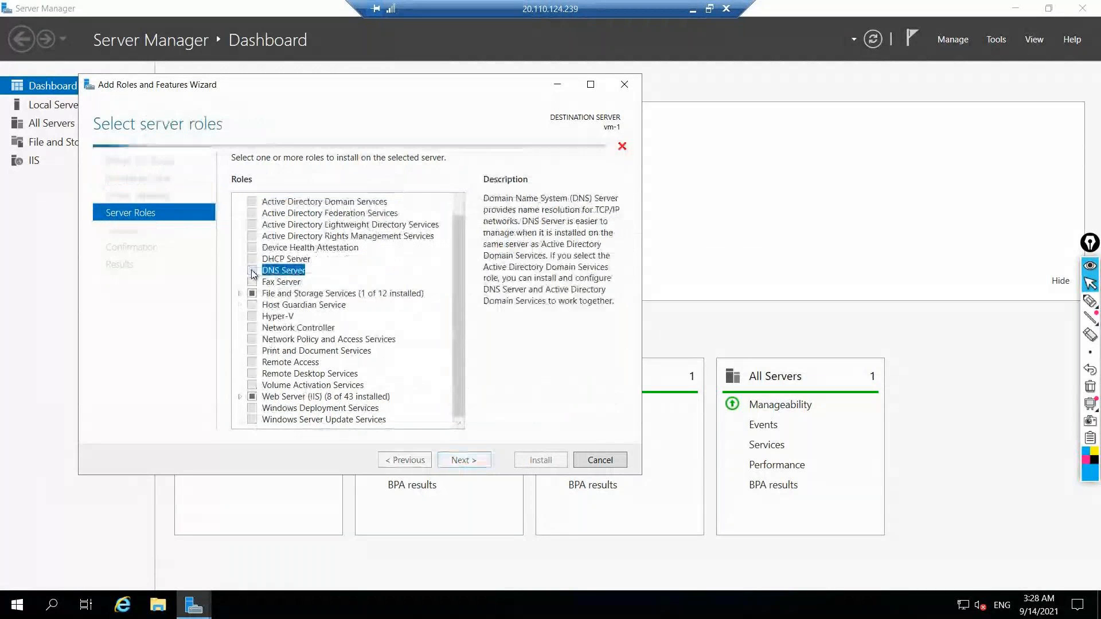
left_click(419, 405)
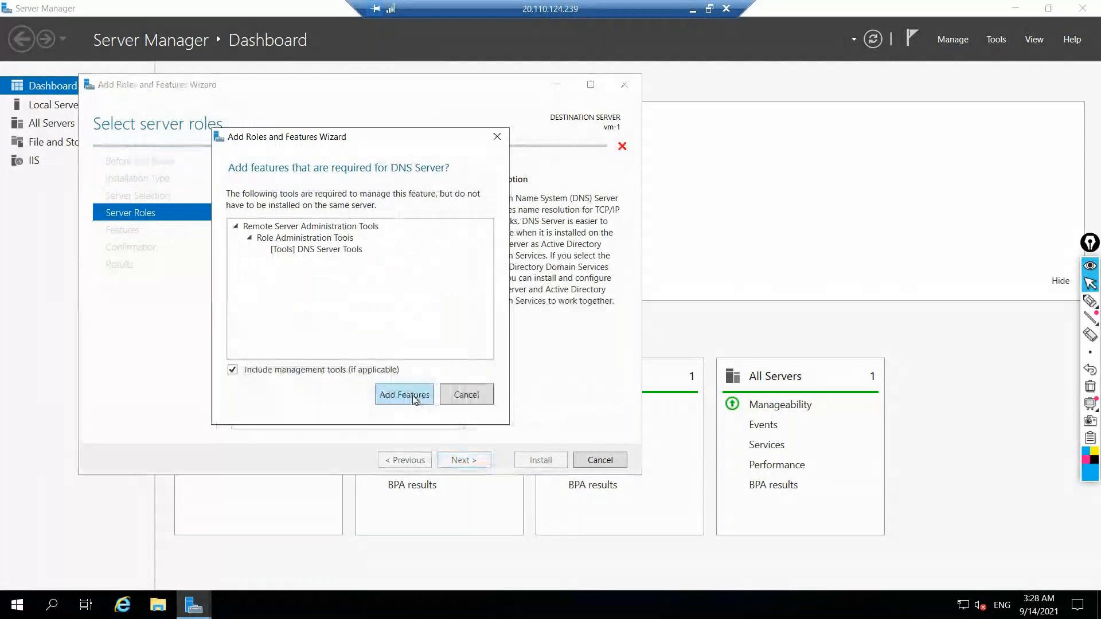
left_click(456, 388)
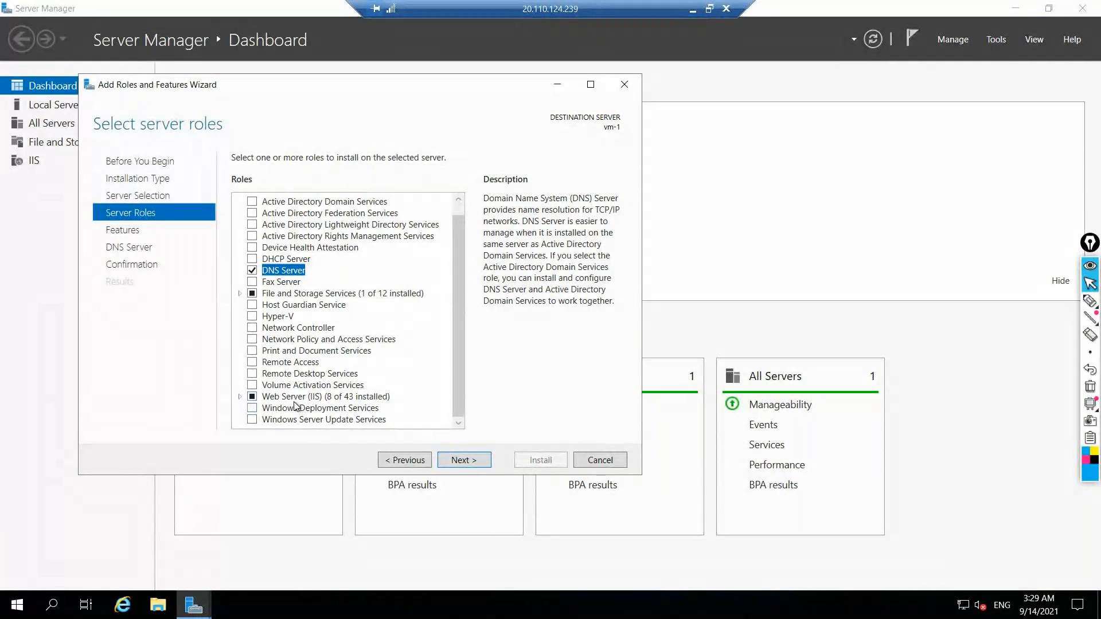
Keep the default features and install the DNS Server role on vm-1
left_click(446, 462)
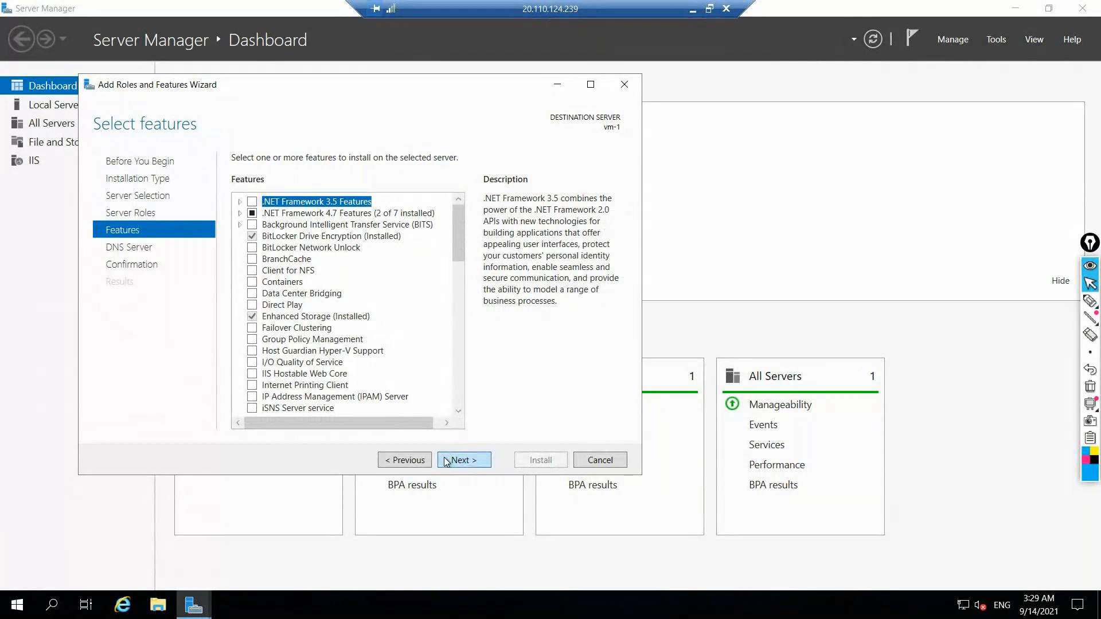
left_click(447, 461)
left_click(459, 462)
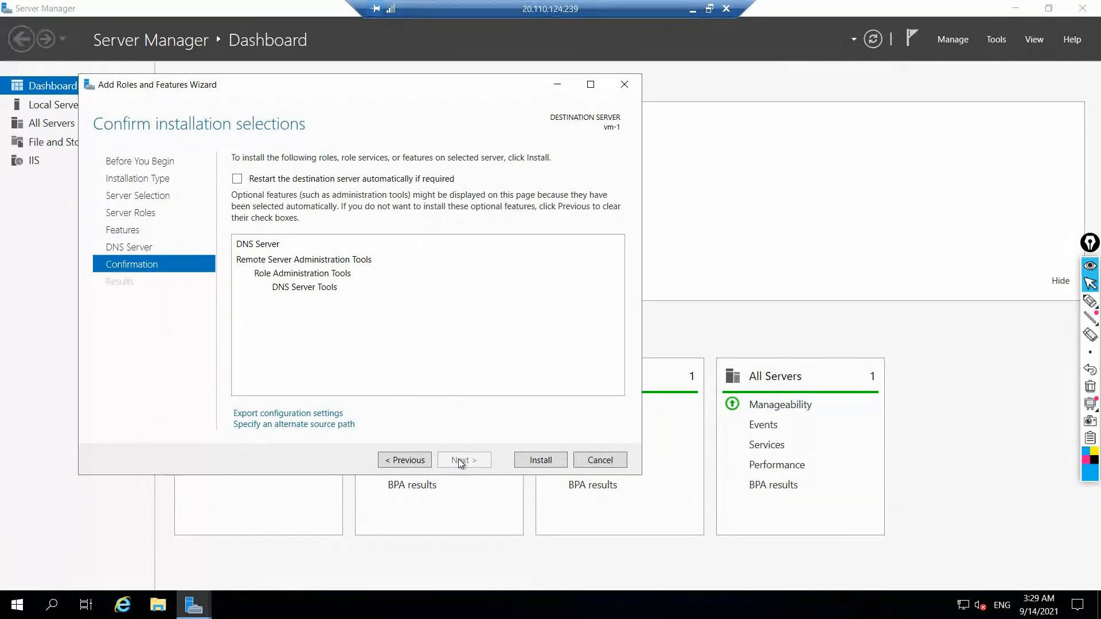
left_click(562, 460)
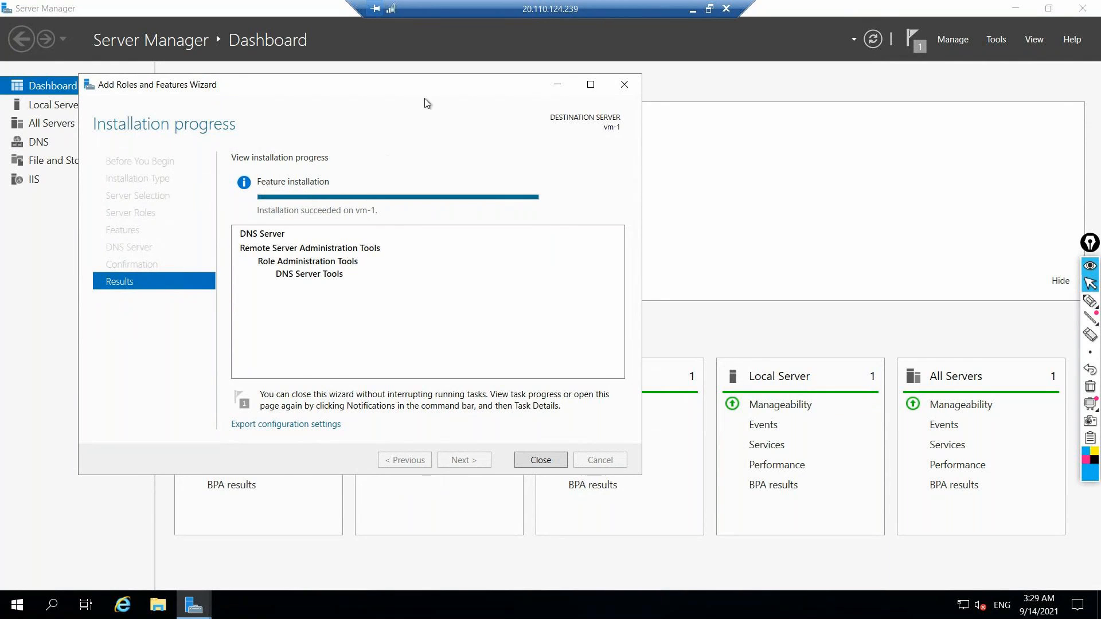
Switch back to the Azure portal in Chrome and try to delete the private DNS zone, confirming with the name timesheetazure.com
left_click(692, 9)
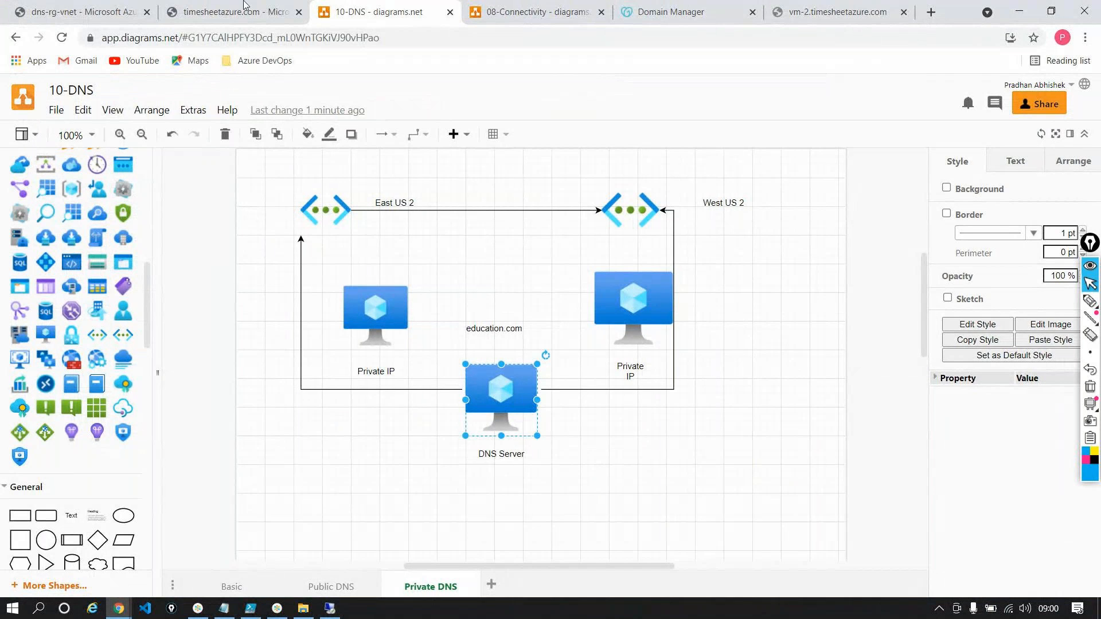
left_click(226, 10)
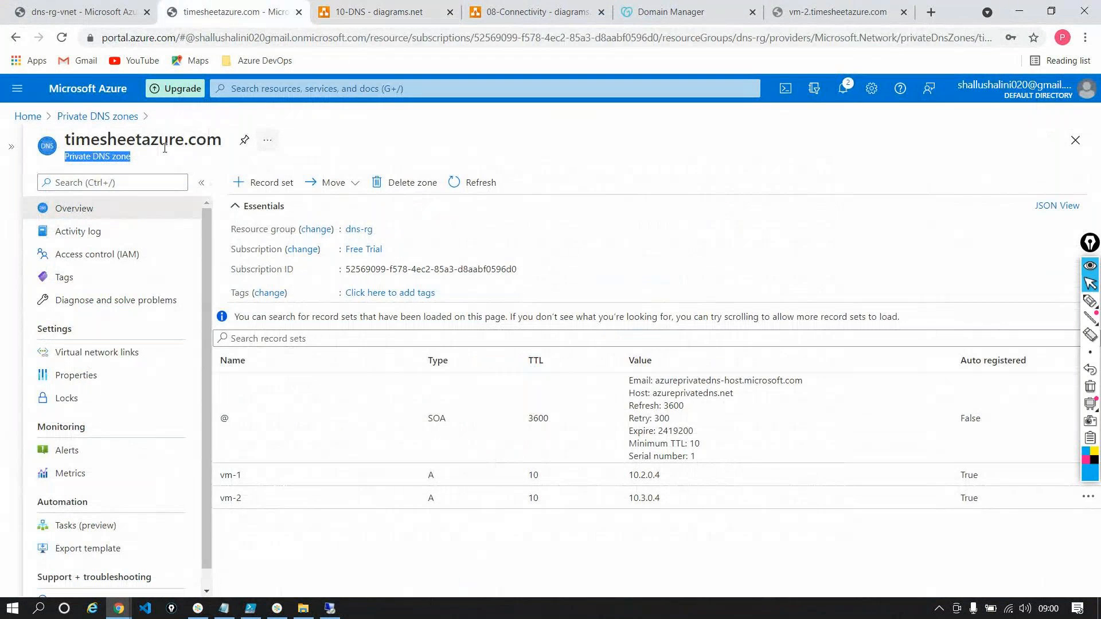
left_click(405, 182)
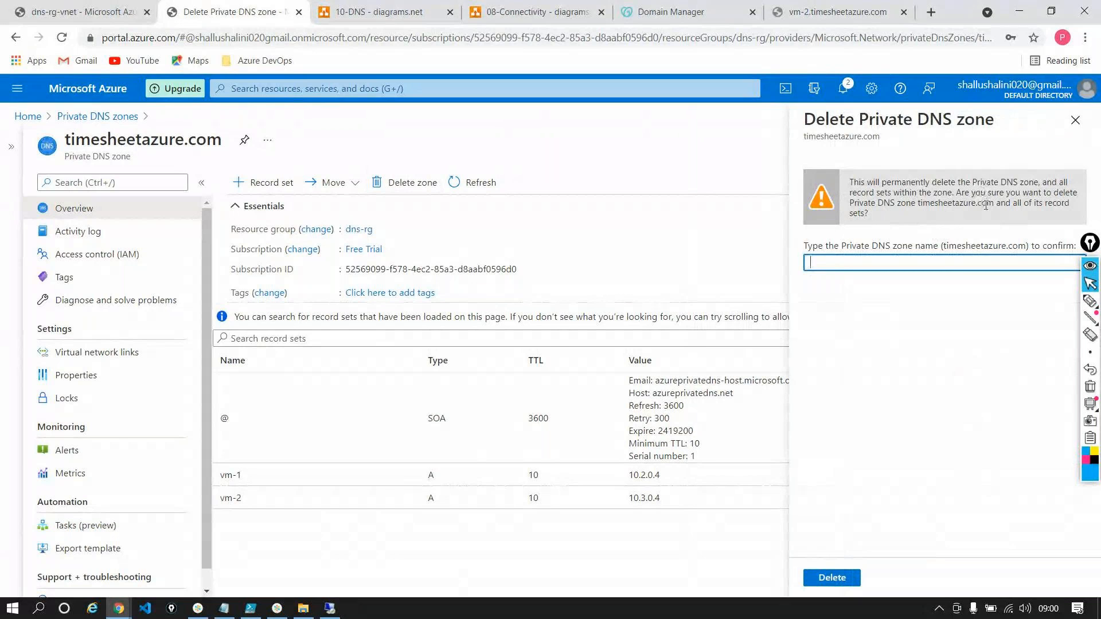
left_click_drag(947, 246, 982, 247)
left_click_drag(945, 248, 1027, 252)
key("ctrl+c")
left_click(941, 263)
key("ctrl+v")
left_click(839, 579)
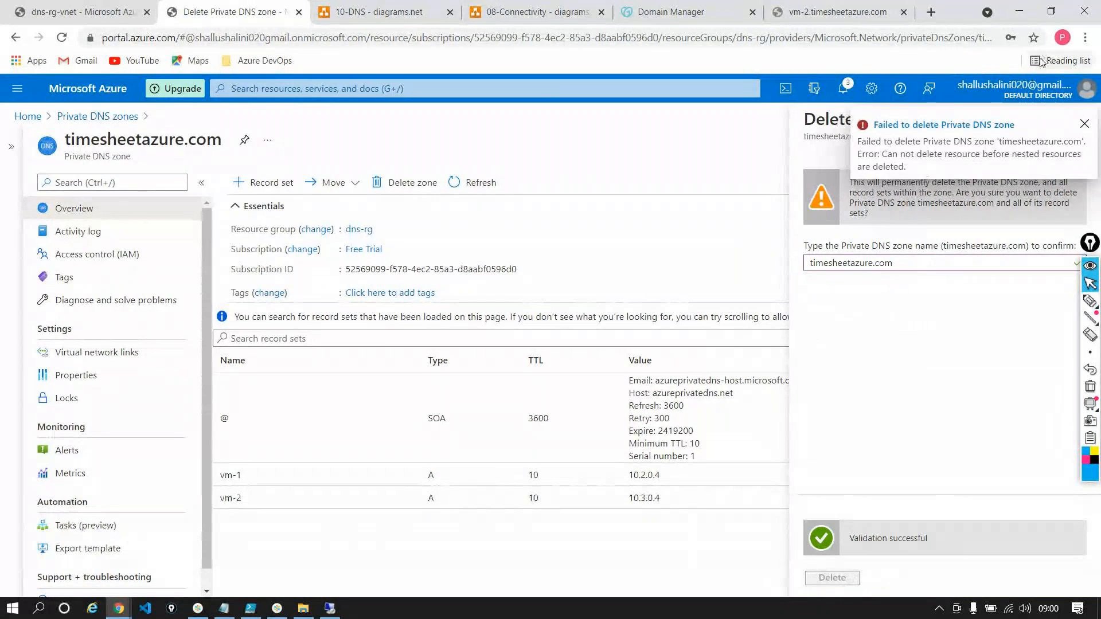
Leave the zone deletion and delete the virtual network links vm1link and vm2link from the timesheetazure.com private DNS zone
left_click(109, 354)
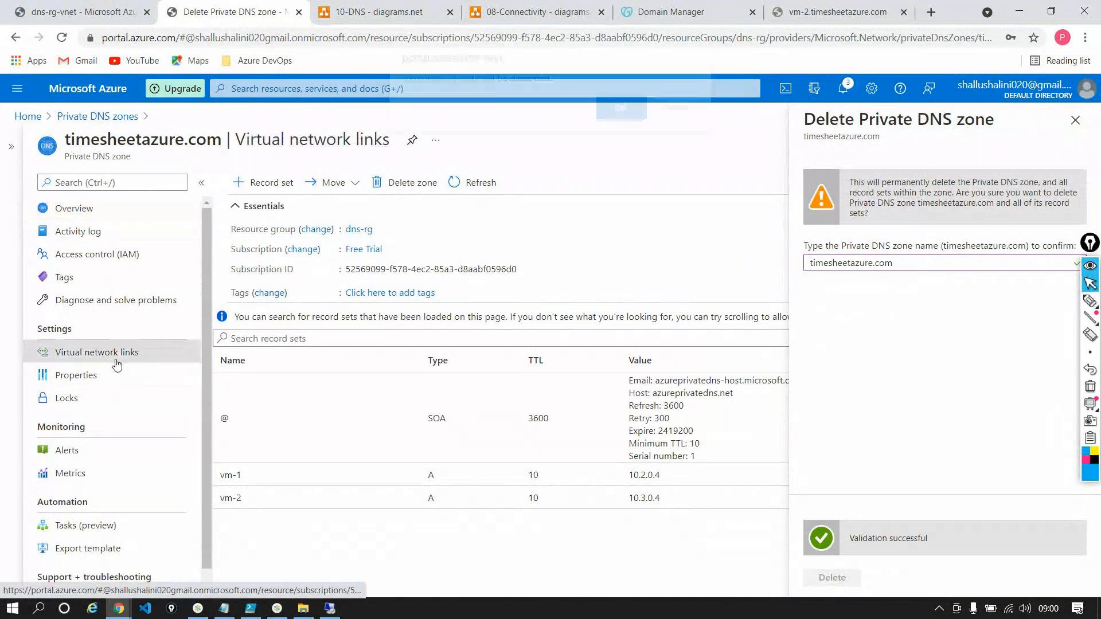
left_click(619, 120)
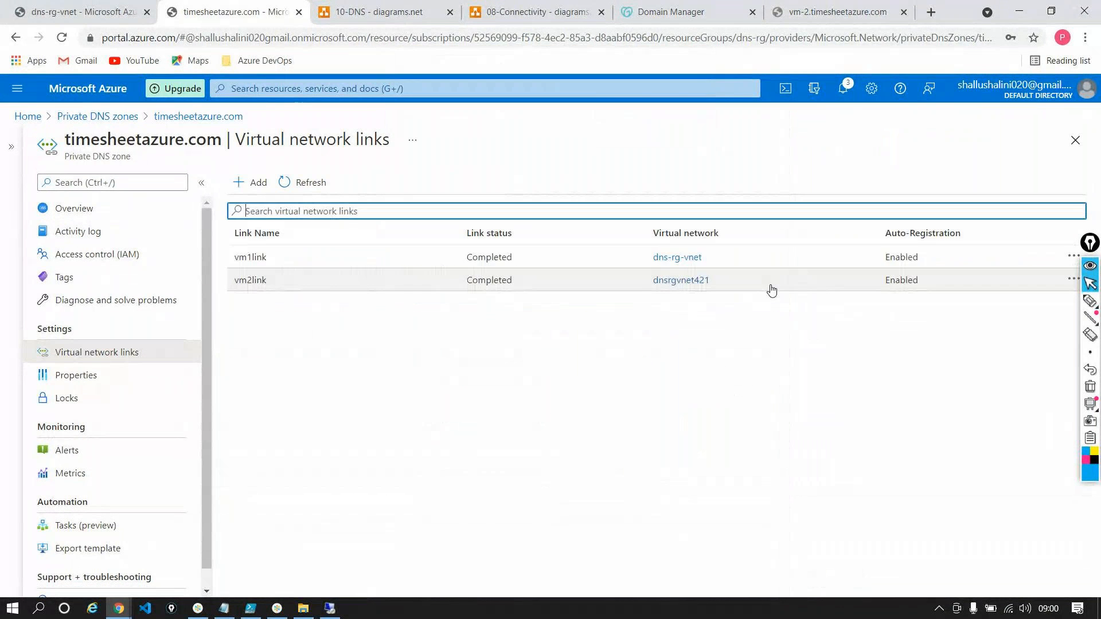
left_click(1073, 259)
left_click(949, 288)
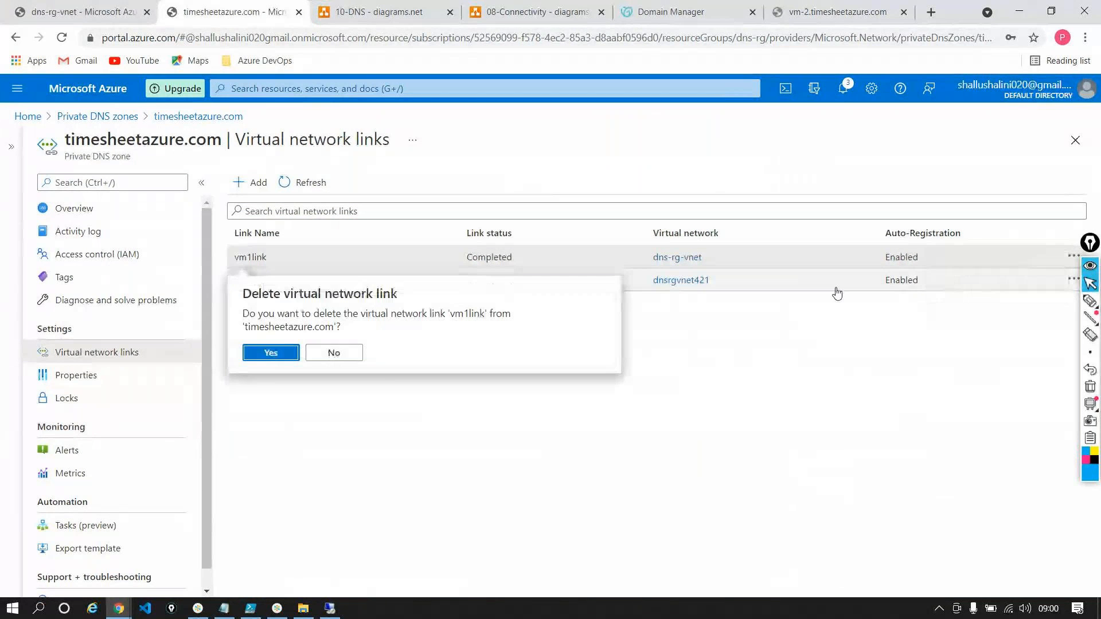
left_click(270, 353)
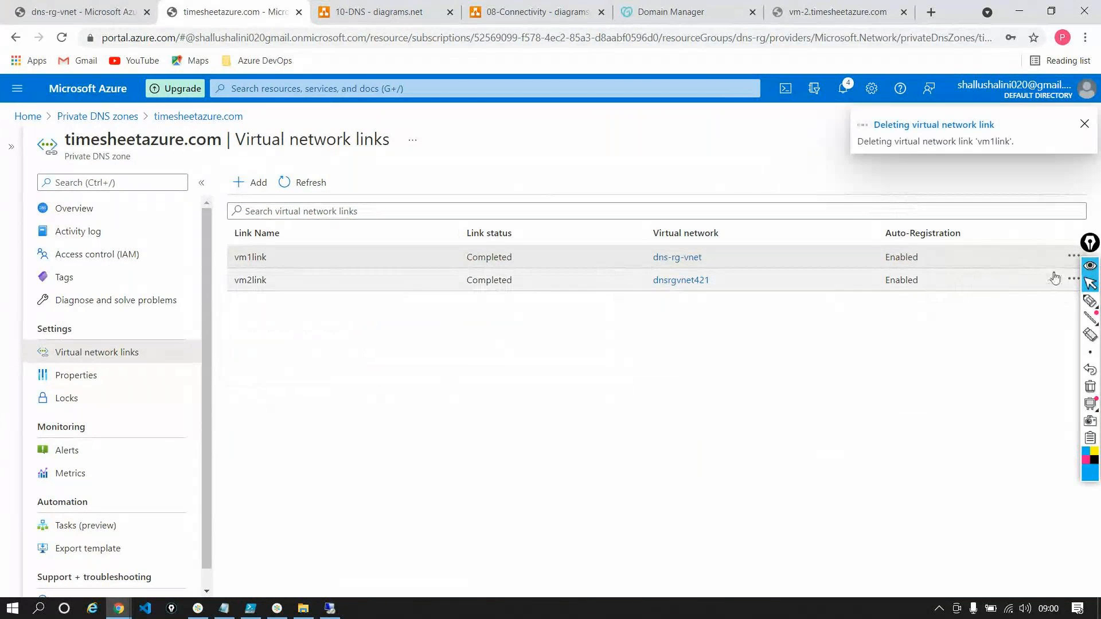
left_click(1074, 280)
left_click(967, 311)
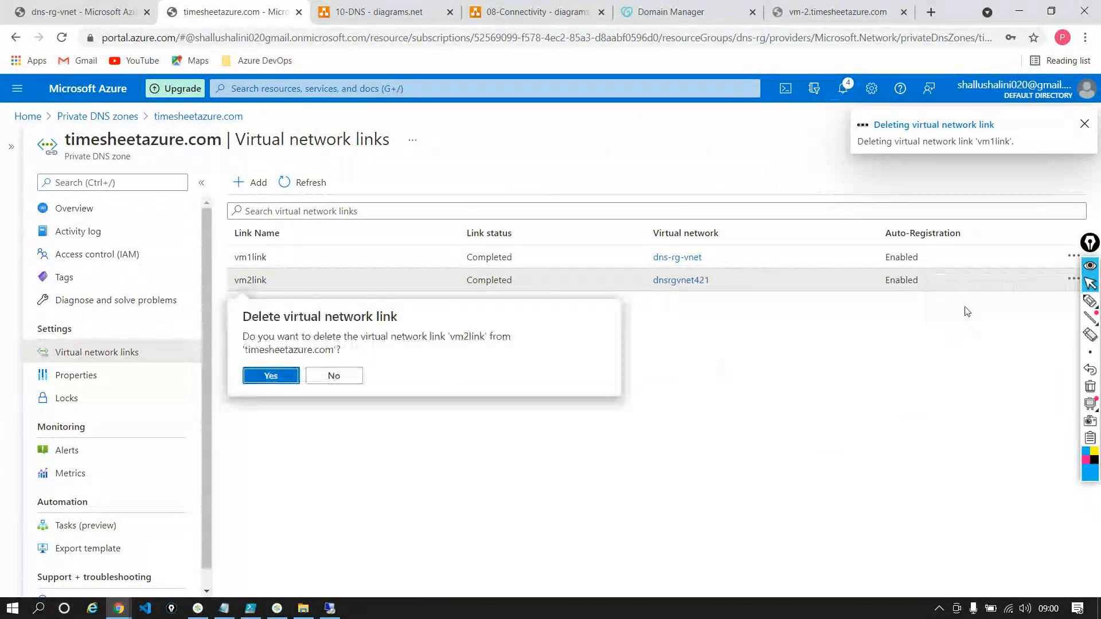
left_click(287, 377)
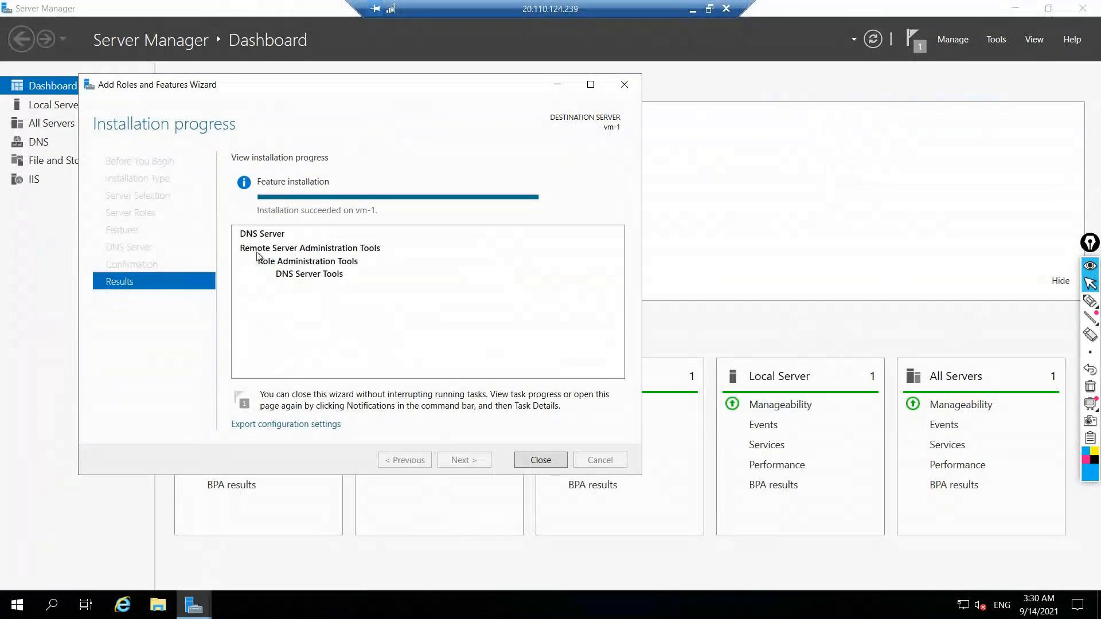
In the vm-1 remote session, close the role installation wizard and open the server's Forward Lookup Zones in DNS Manager
left_click(537, 461)
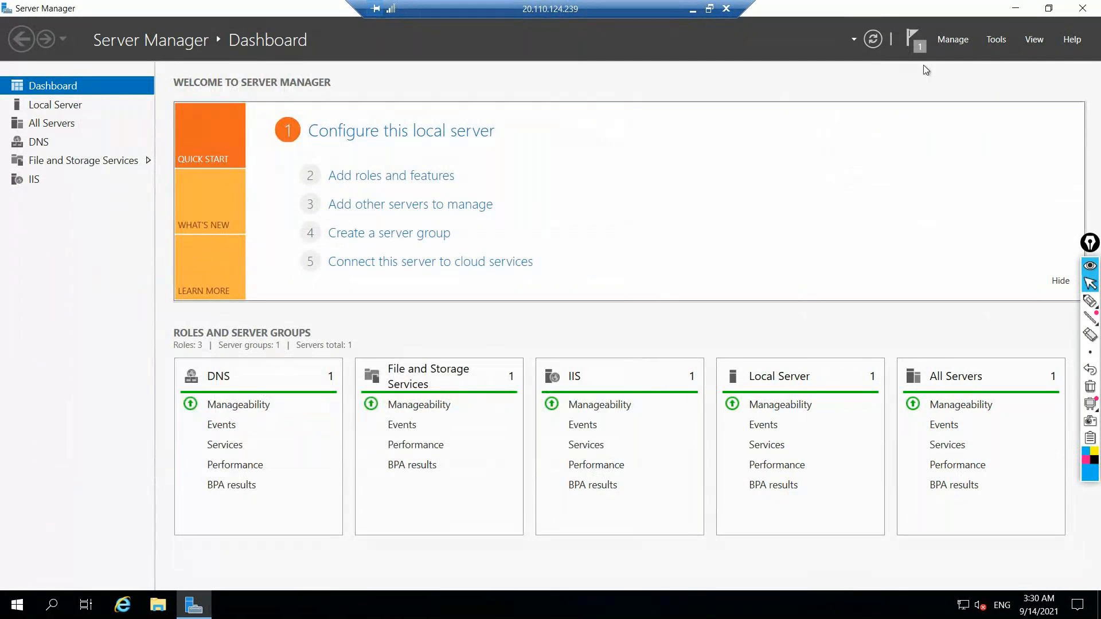
left_click(994, 39)
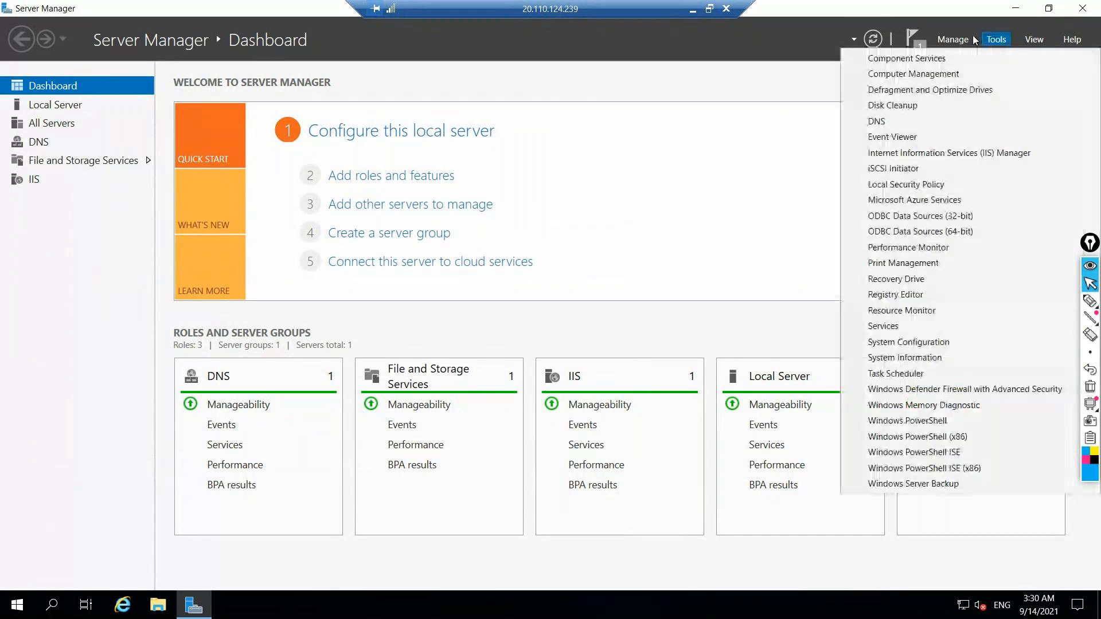
left_click(877, 121)
double_click(207, 119)
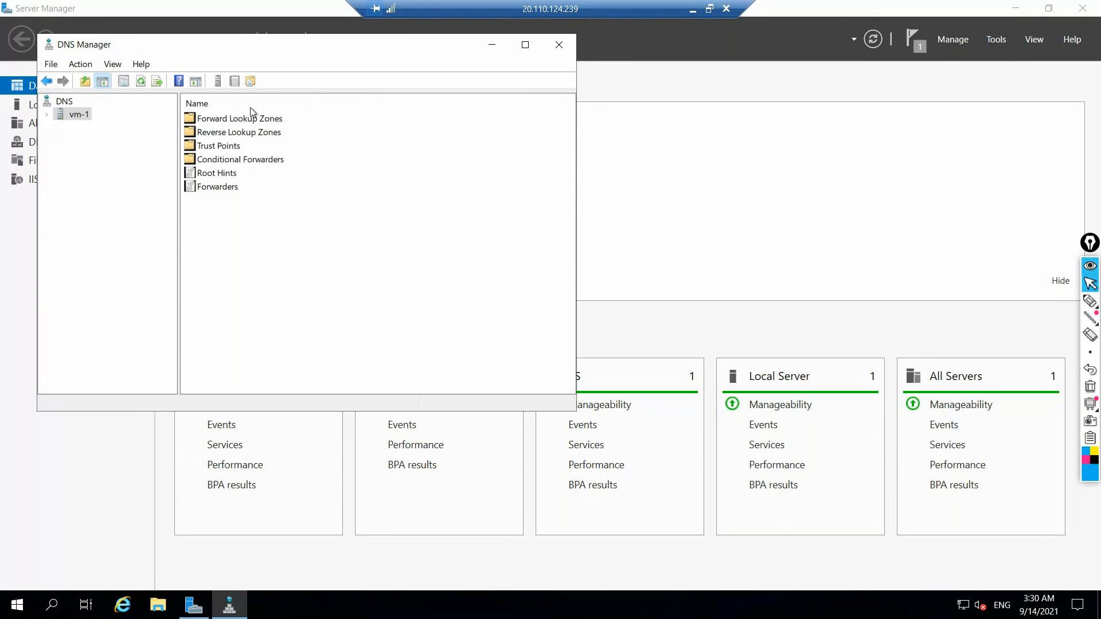
double_click(224, 121)
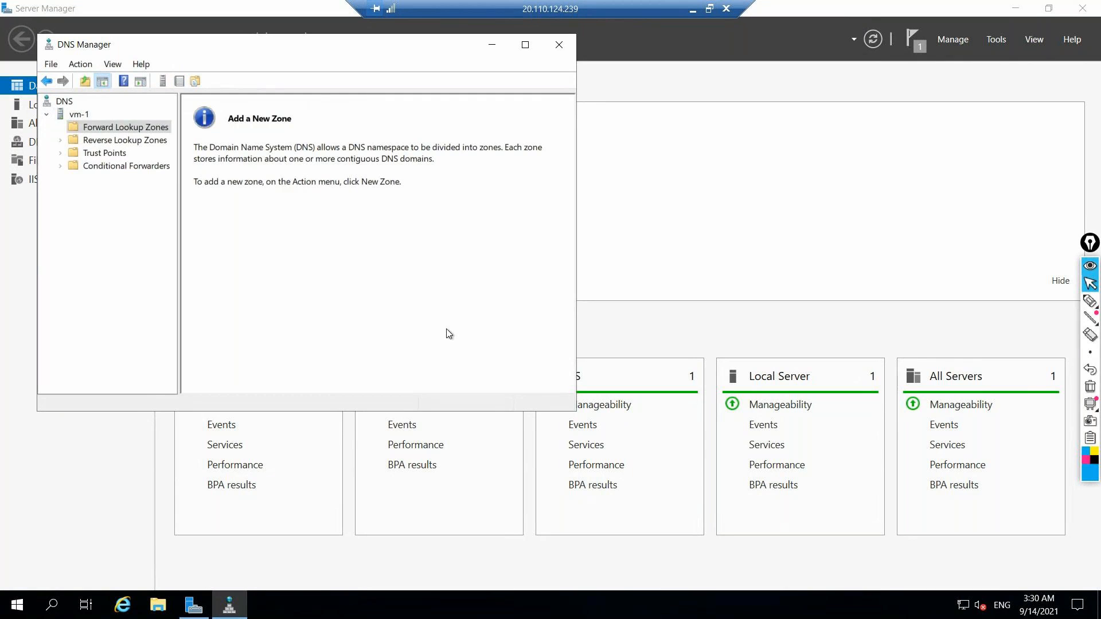
Create a primary forward lookup zone named timesheetazure.com with a new zone file timesheetazure.com.dns and dynamic updates not allowed
right_click(106, 130)
left_click(144, 137)
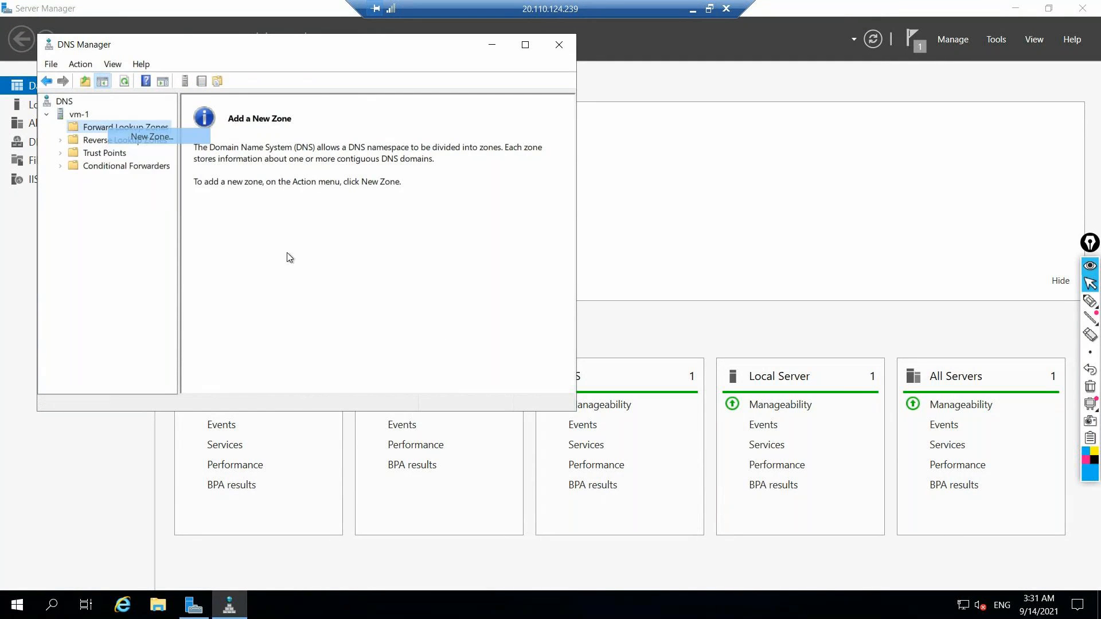
left_click(309, 328)
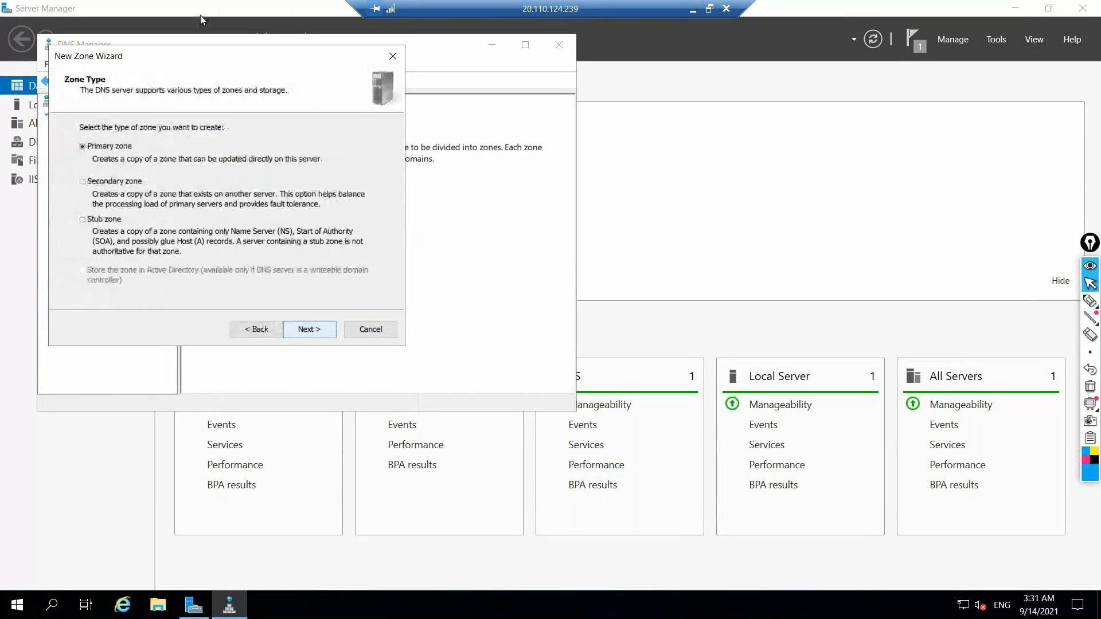
left_click(305, 328)
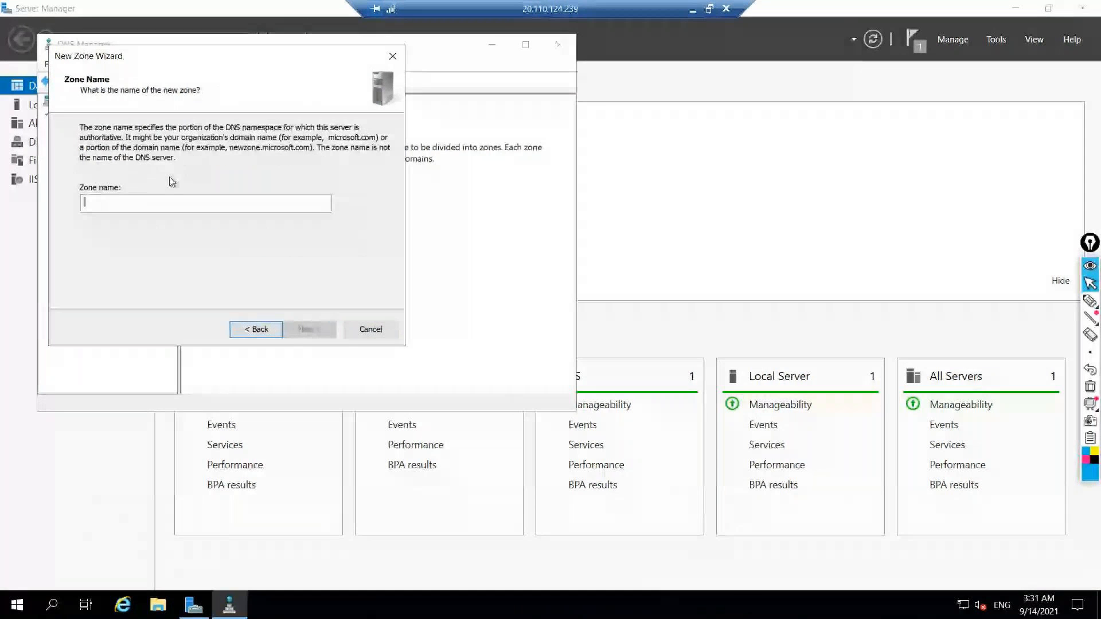
type("time")
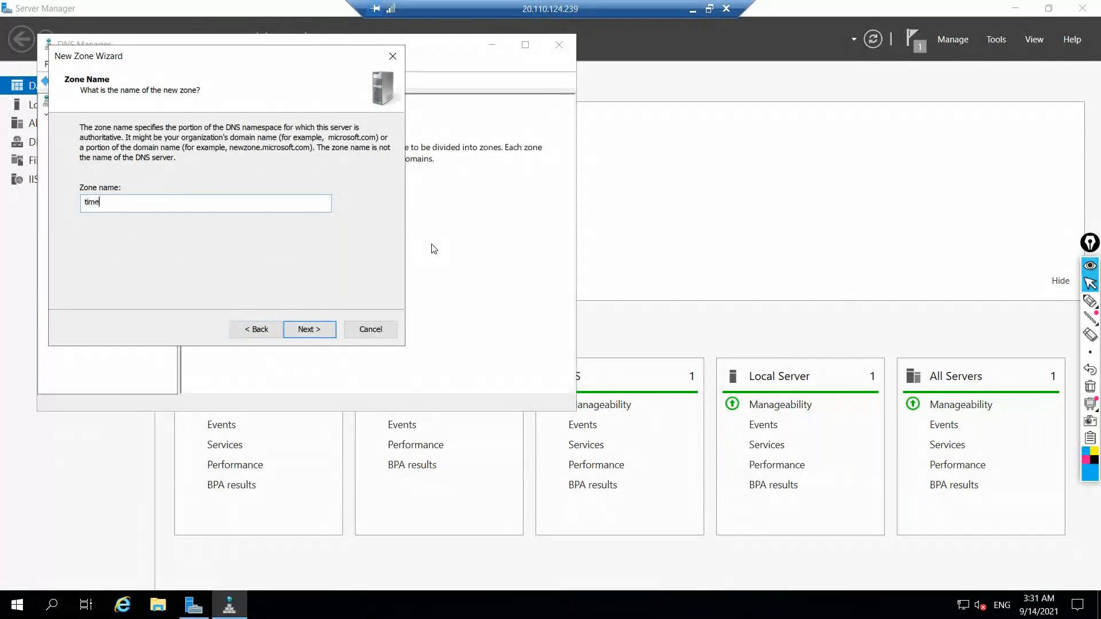
type("sheetazure.com")
left_click(306, 328)
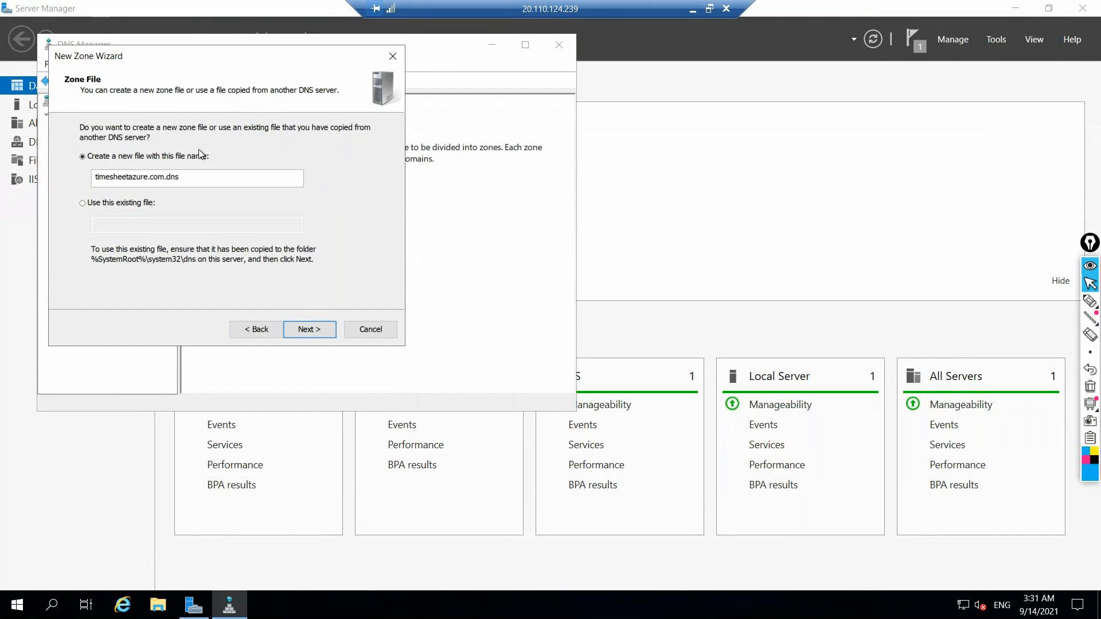
left_click(302, 330)
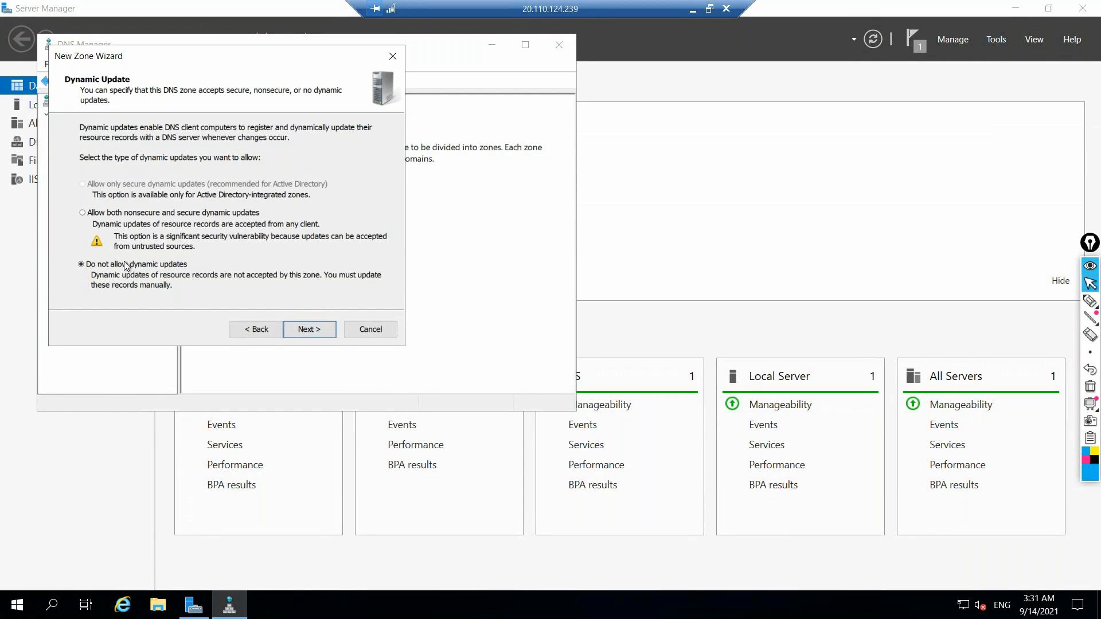
left_click(322, 328)
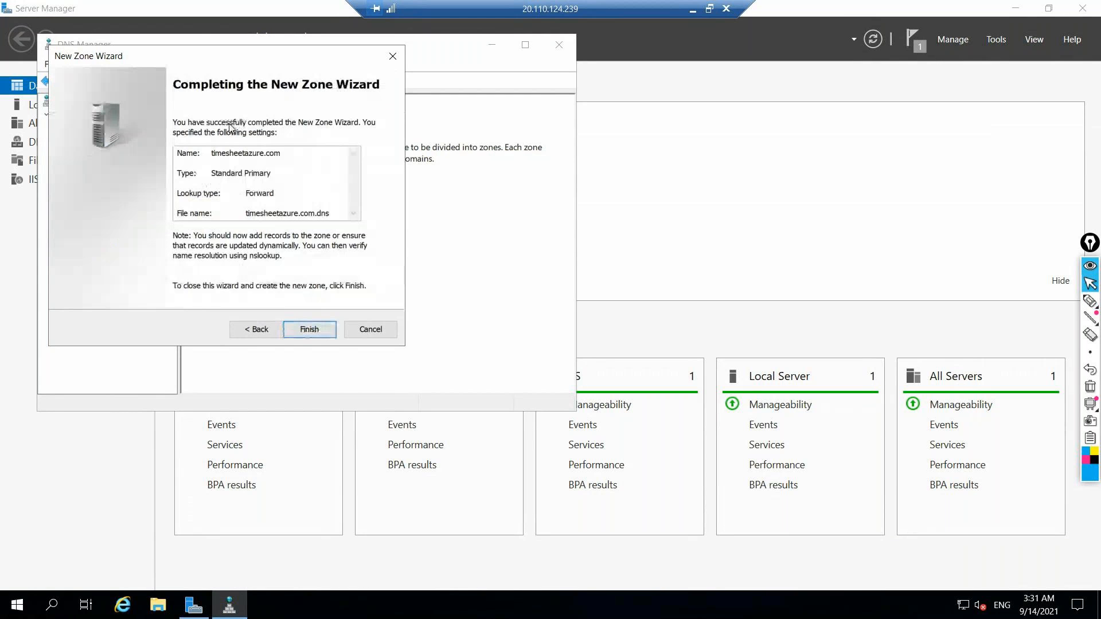
key("Return")
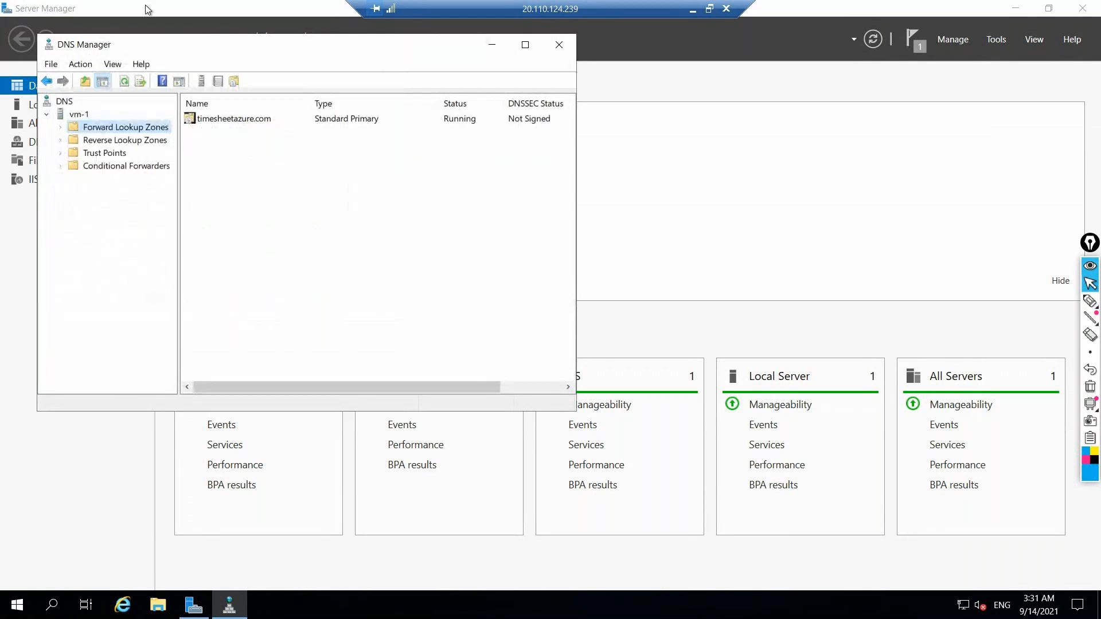
Open the timesheetazure.com zone and start a new host (A) record named vm-1
double_click(223, 119)
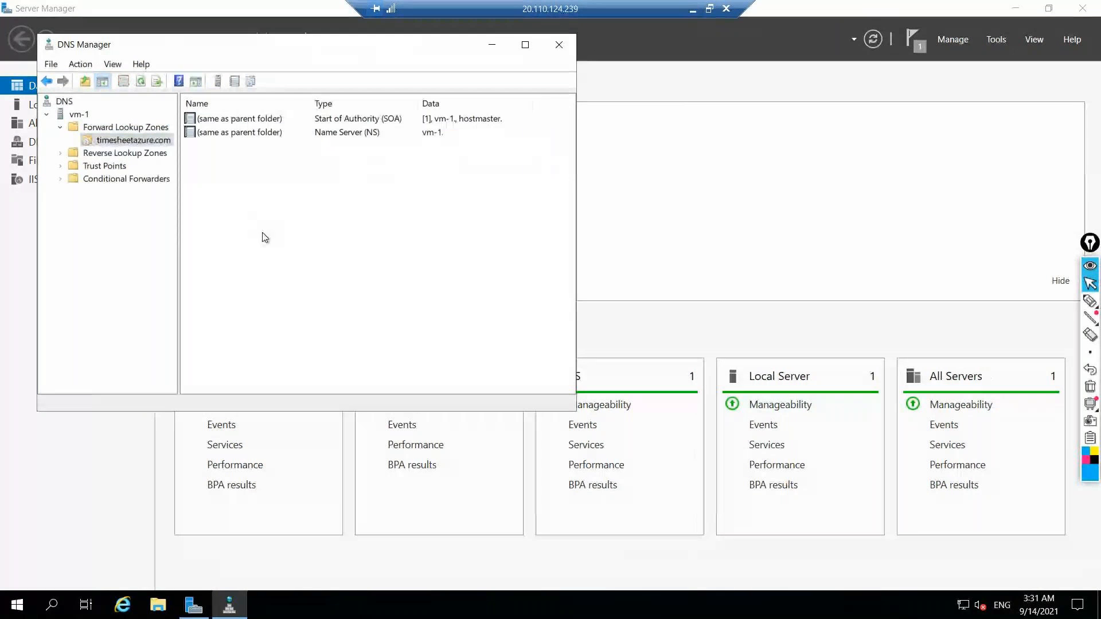
right_click(138, 144)
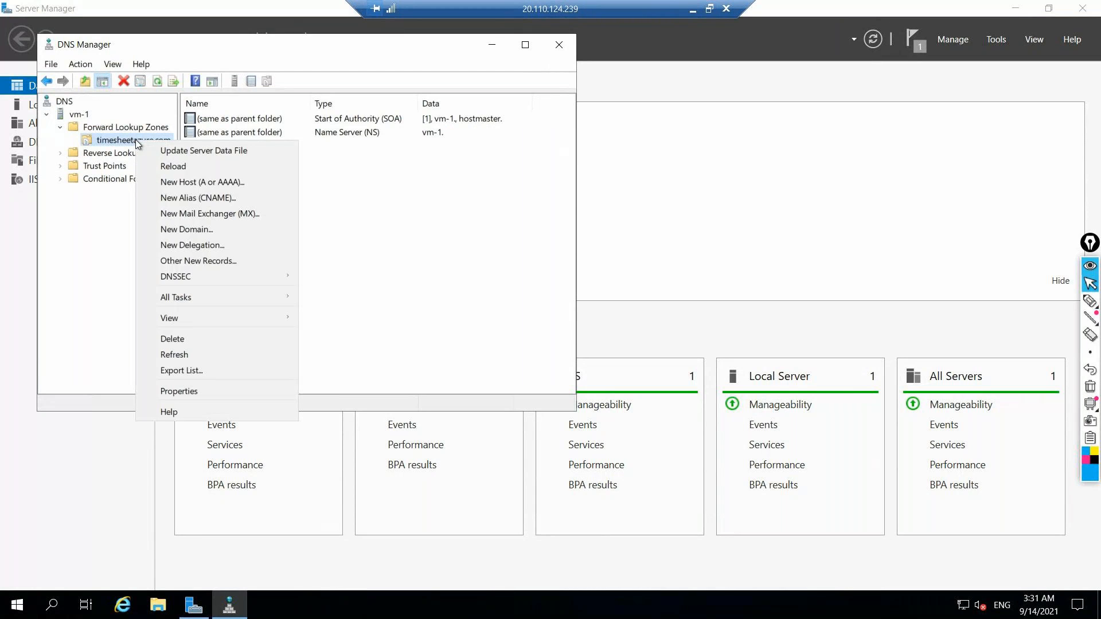
left_click(199, 182)
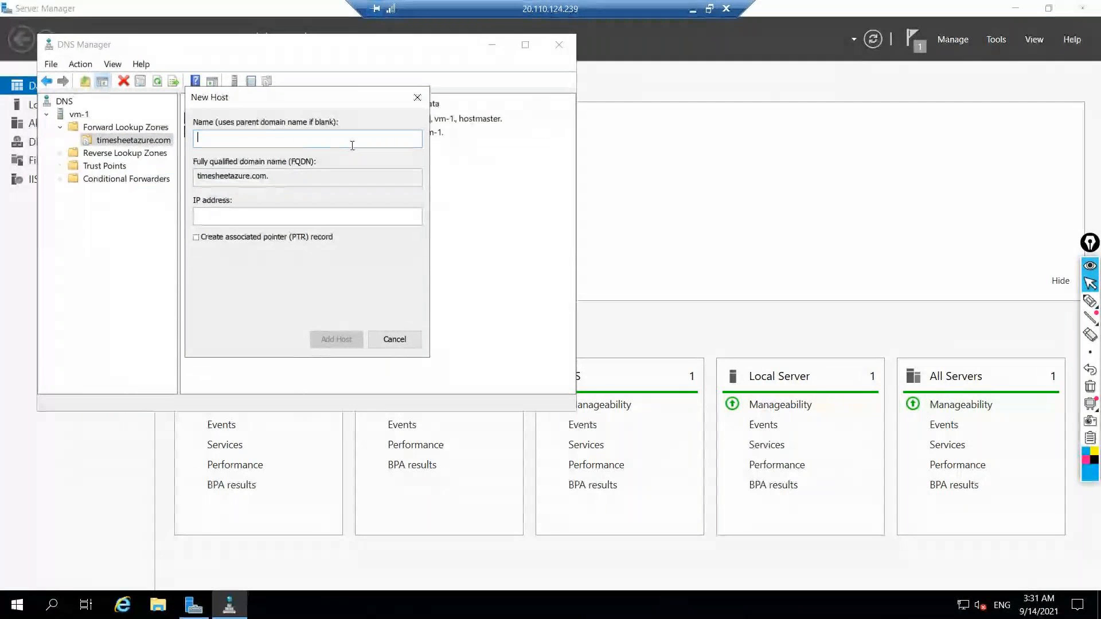
type("vm-1")
left_click(276, 218)
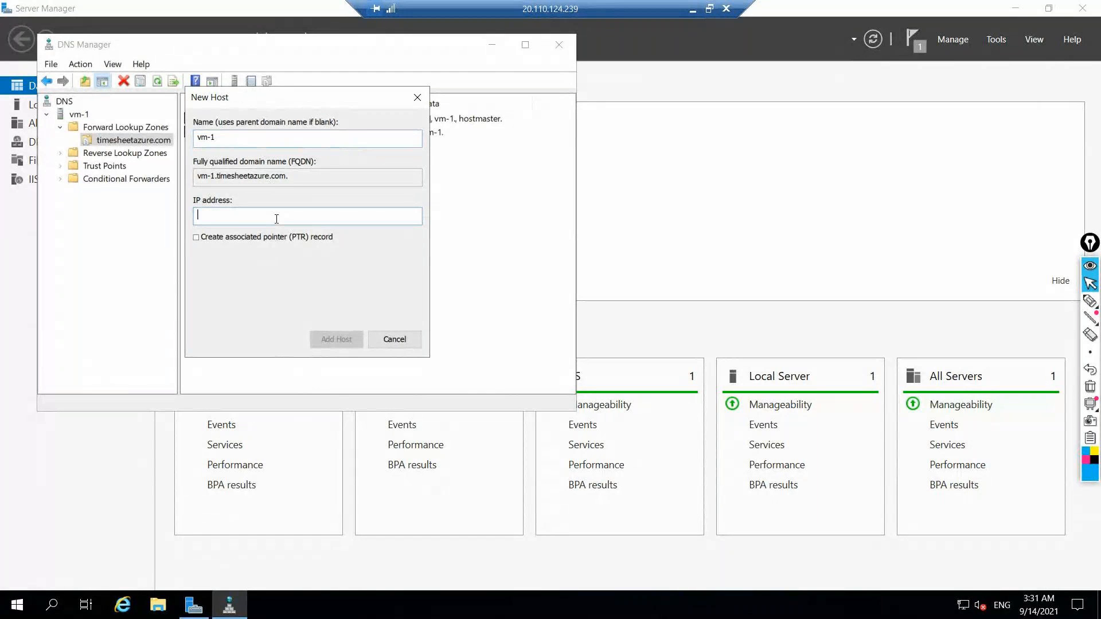
Switch to the Azure portal, open the vm-1 virtual machine and select its private IP address for copying
left_click(692, 9)
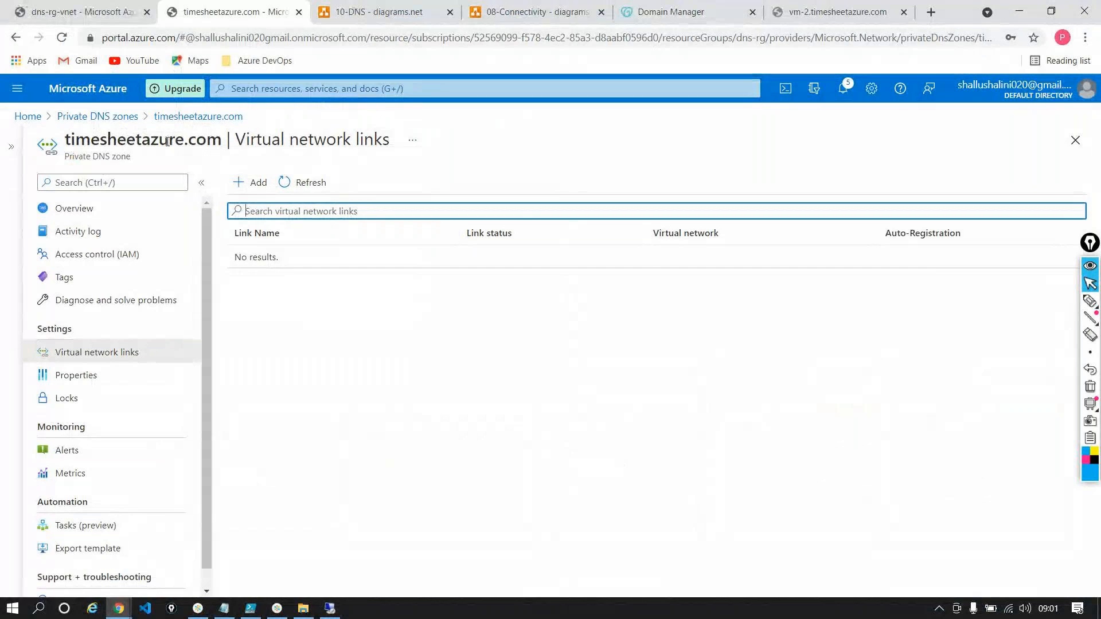
left_click(69, 7)
left_click(28, 116)
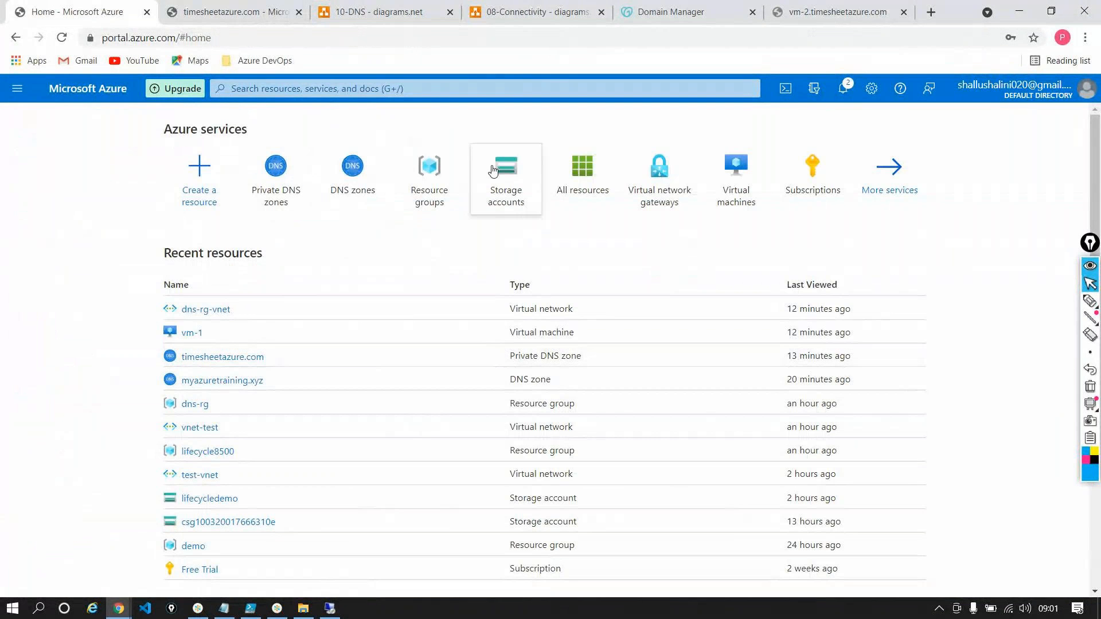
left_click(737, 172)
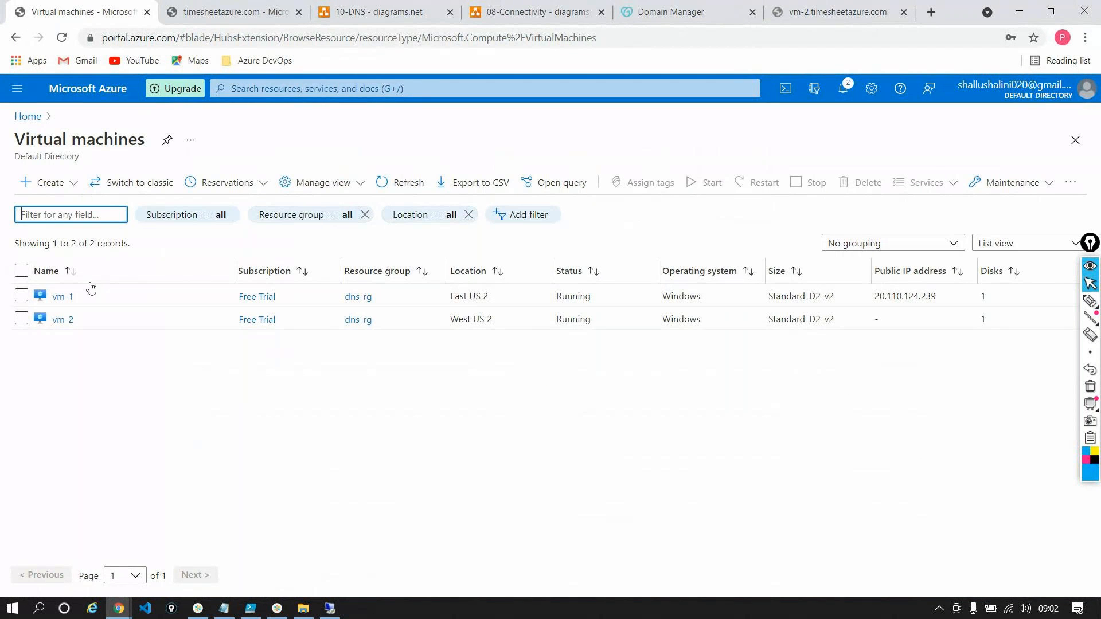
left_click(68, 295)
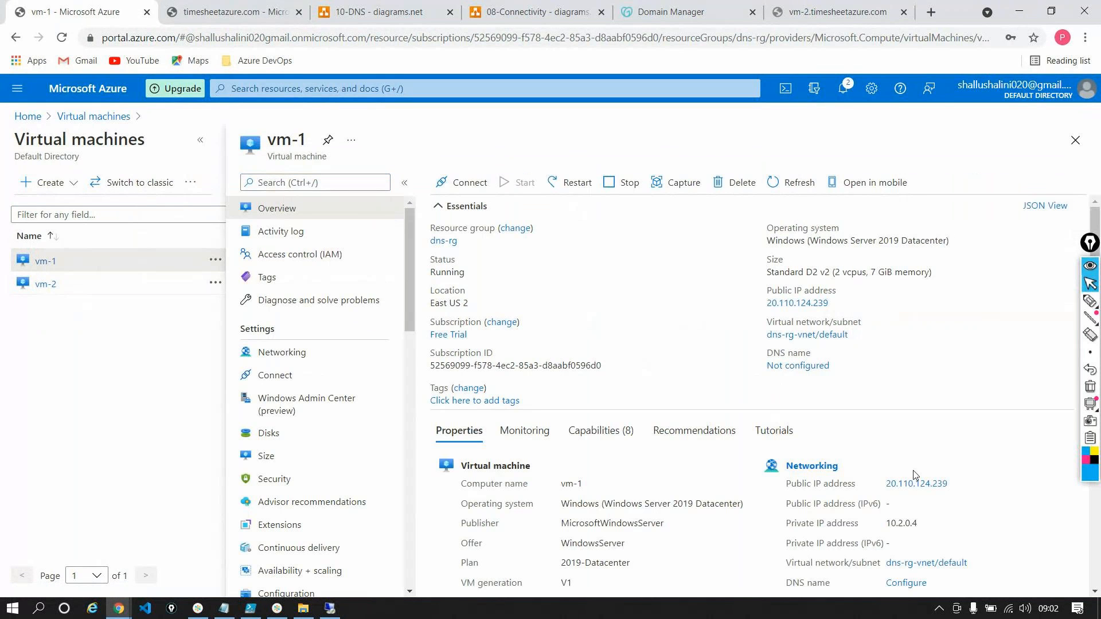
double_click(915, 523)
key("ctrl+c")
Return to the vm-1 remote session and add the vm-1 host record with IP address 10.2.0.4
left_click(330, 608)
key("ctrl+v")
left_click(343, 339)
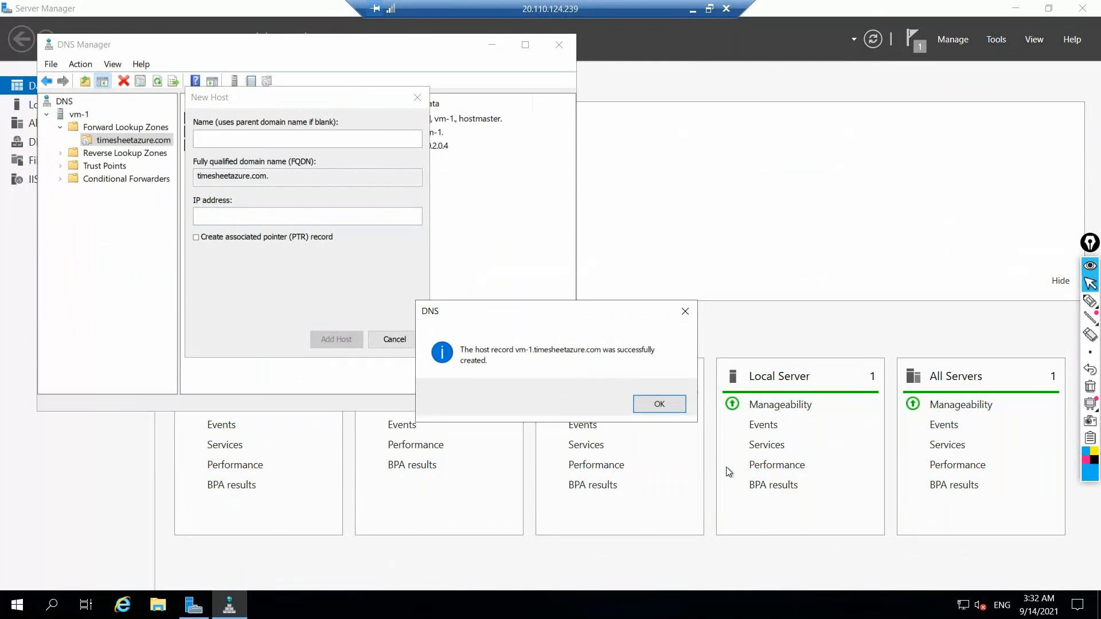
left_click(654, 403)
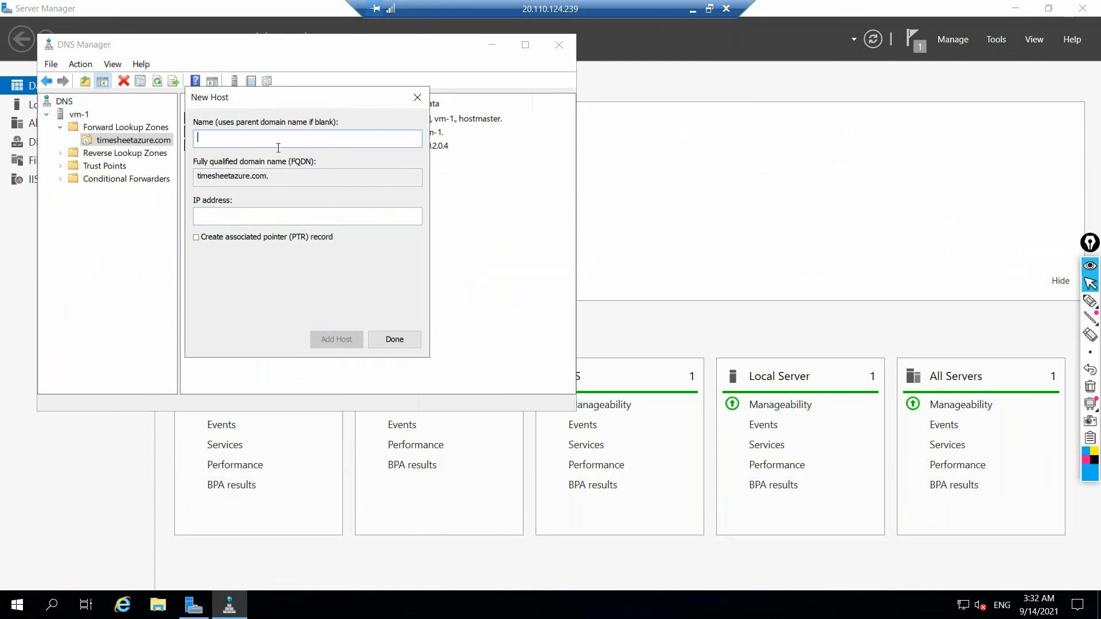
Name the next host record vm-2 and copy vm-2's private IP address from its overview in the Azure portal
type("vm-2")
left_click(207, 216)
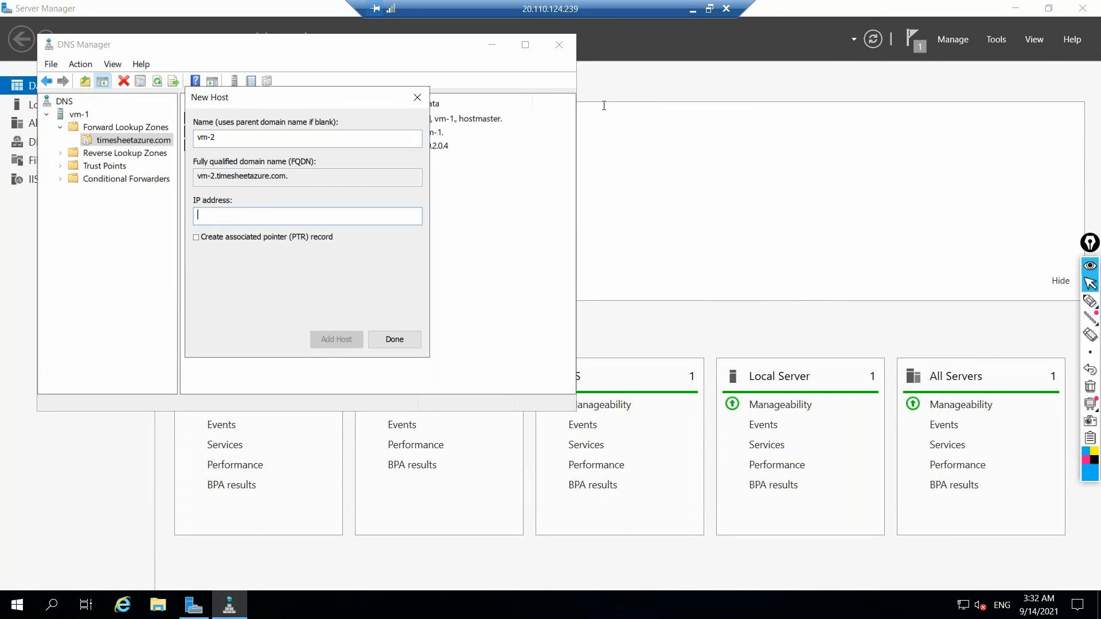
left_click(694, 9)
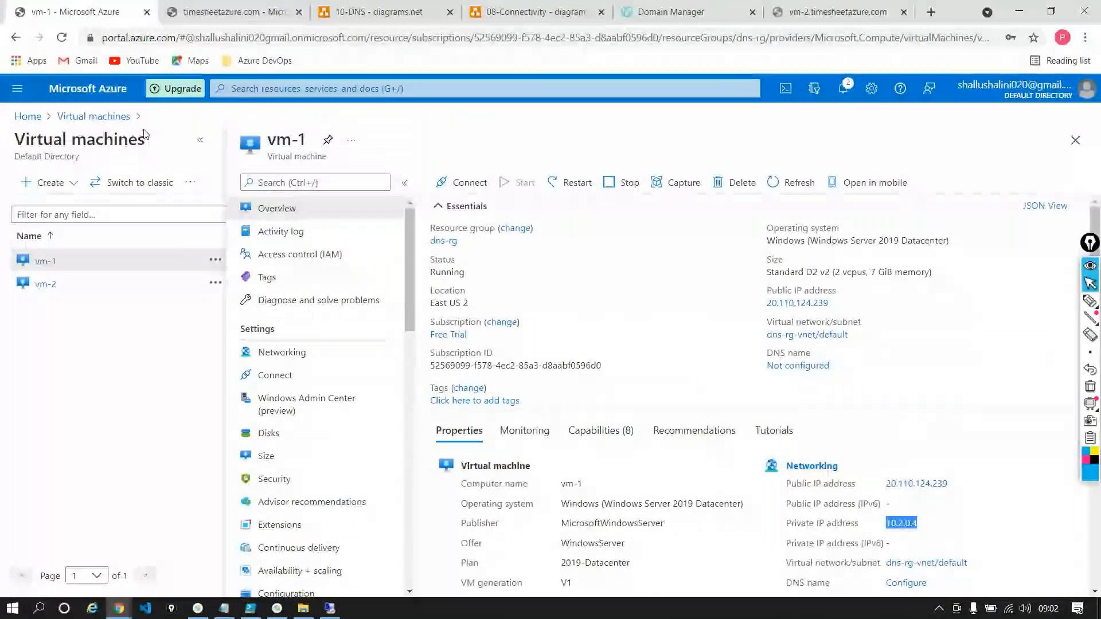
left_click(45, 285)
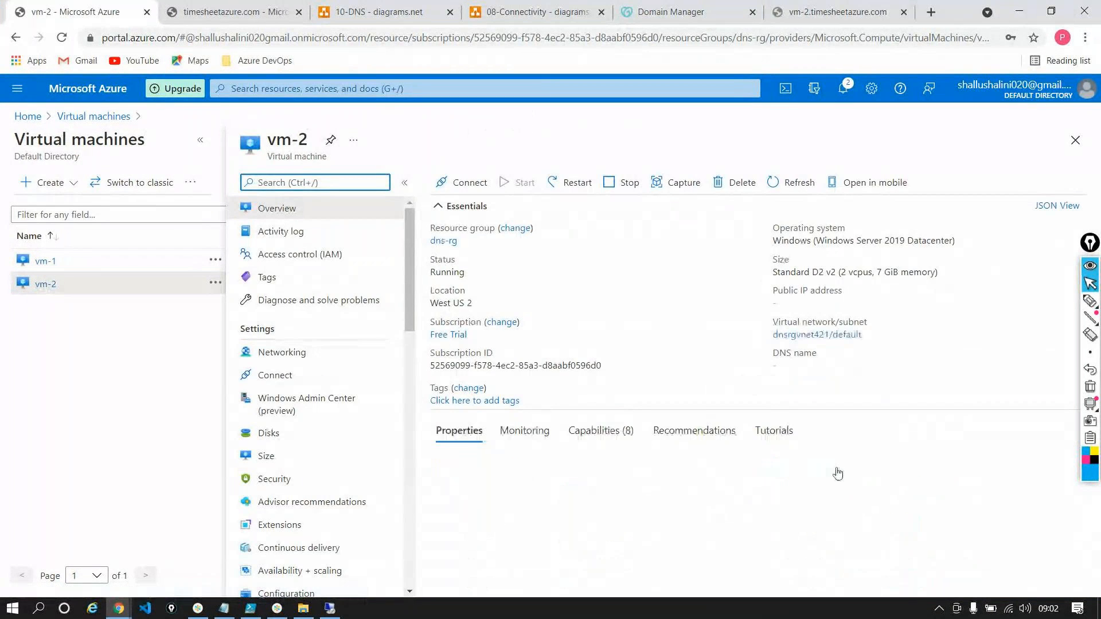
double_click(899, 525)
key("ctrl+c")
Back in the vm-1 remote session, add the vm-2 host record with IP address 10.3.0.4, and return to the Azure portal
key("alt+Tab")
key("ctrl+v")
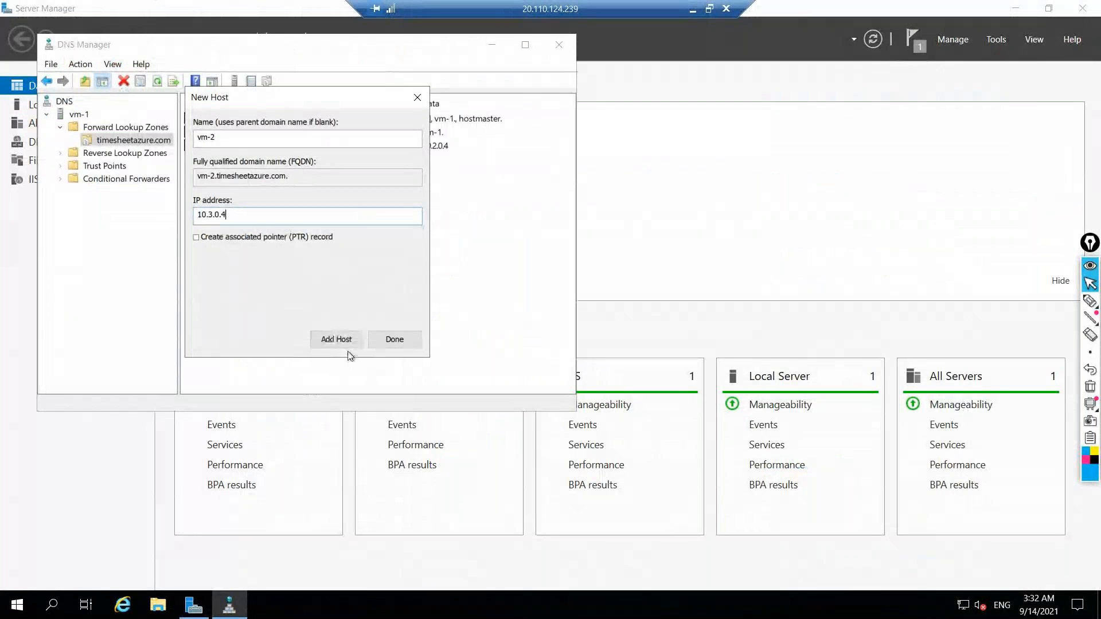
left_click(343, 341)
left_click(660, 404)
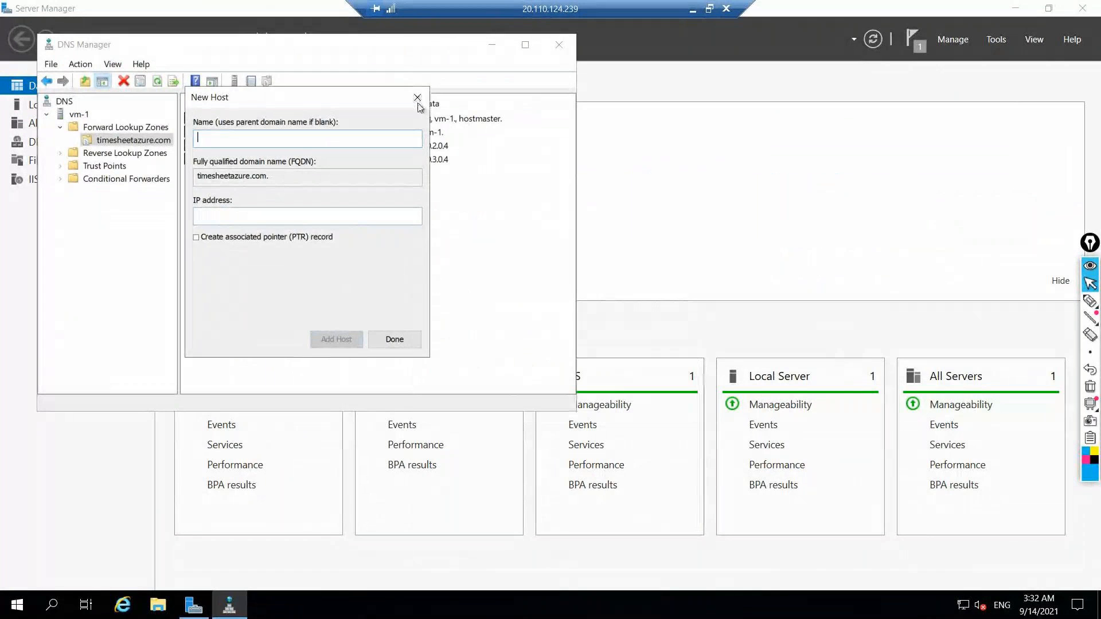
left_click(417, 98)
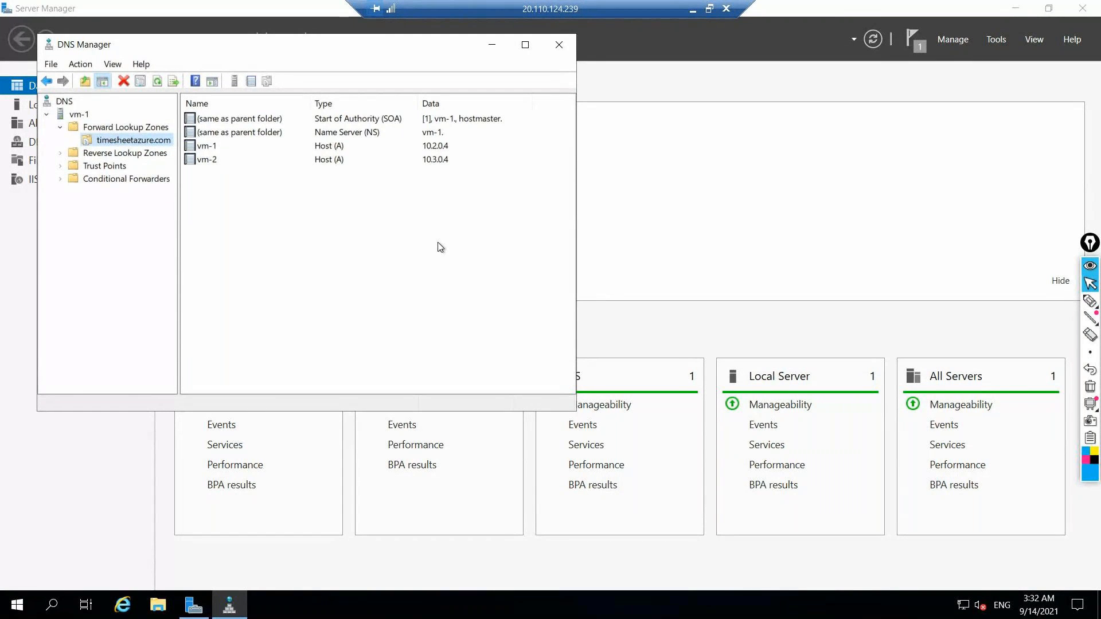
left_click(492, 44)
left_click(693, 9)
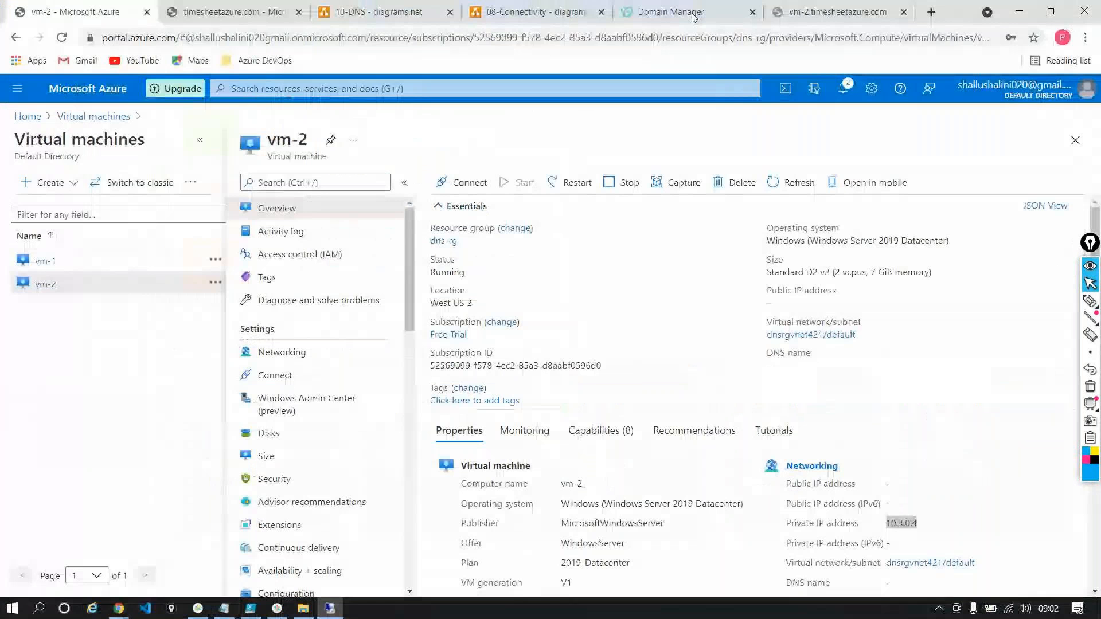
Delete the timesheetazure.com private DNS zone, entering its full name timesheetazure.com to authorise the deletion
left_click(201, 9)
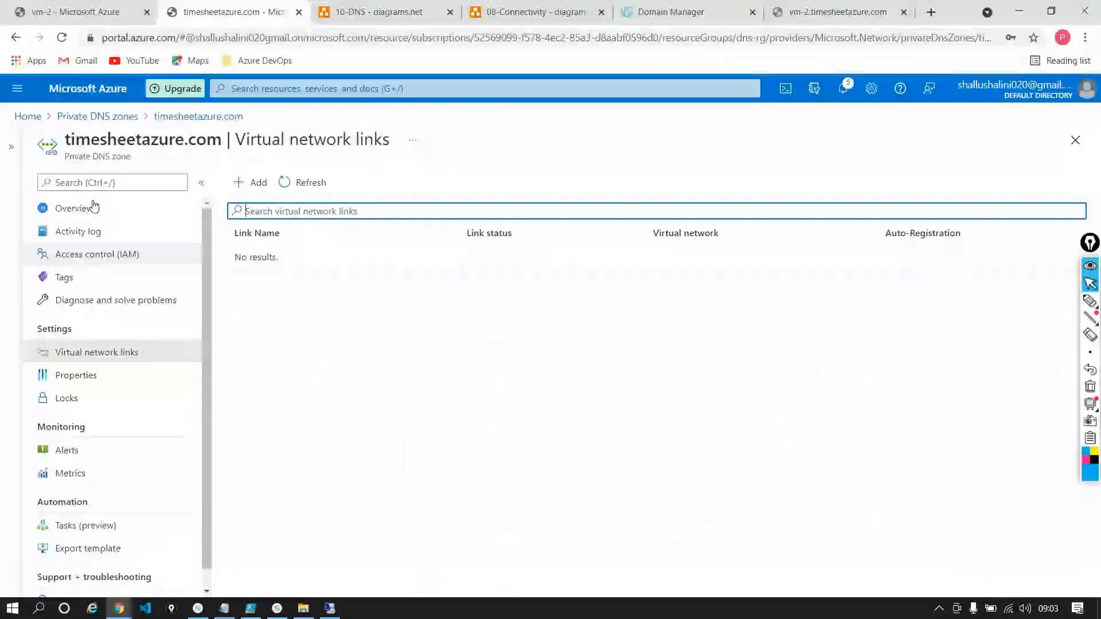
left_click(86, 208)
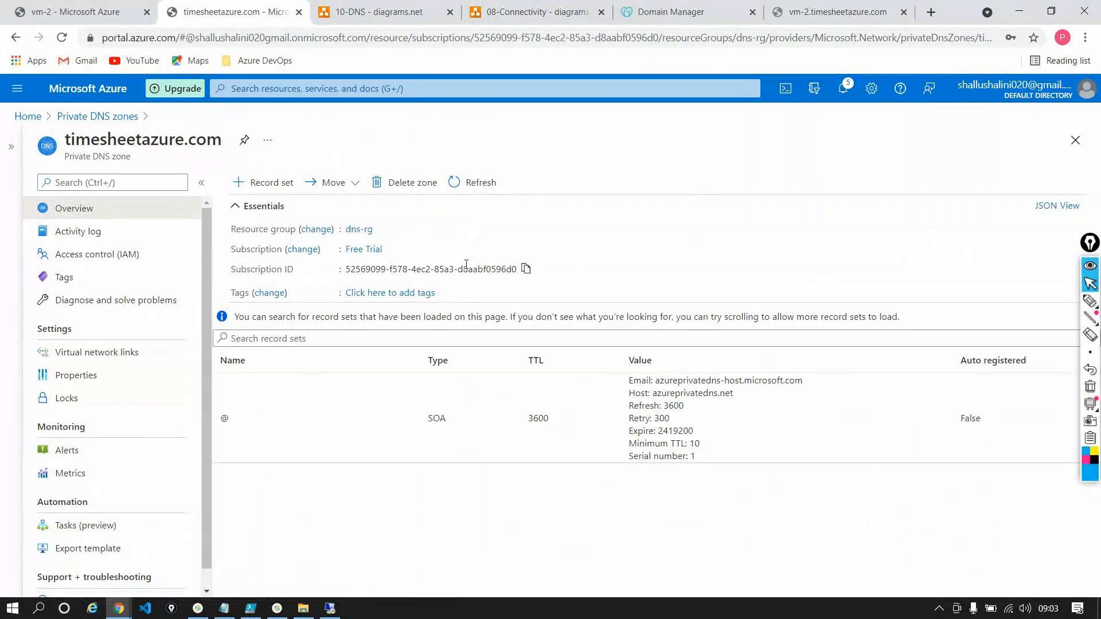
left_click(404, 183)
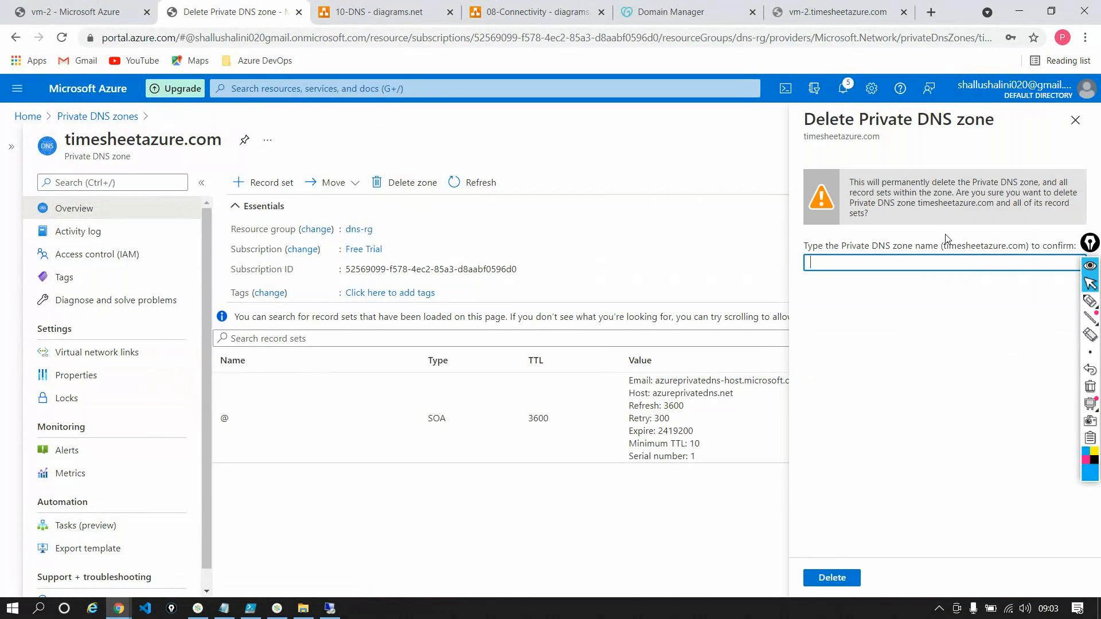
double_click(950, 248)
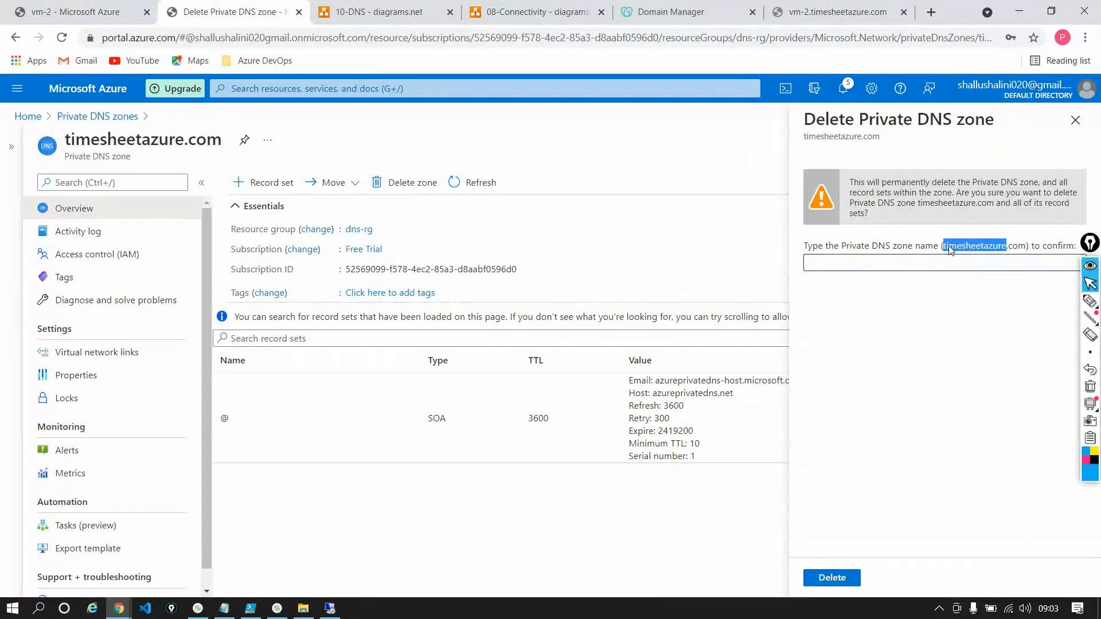
left_click(898, 269)
key("ctrl+v")
type(".co")
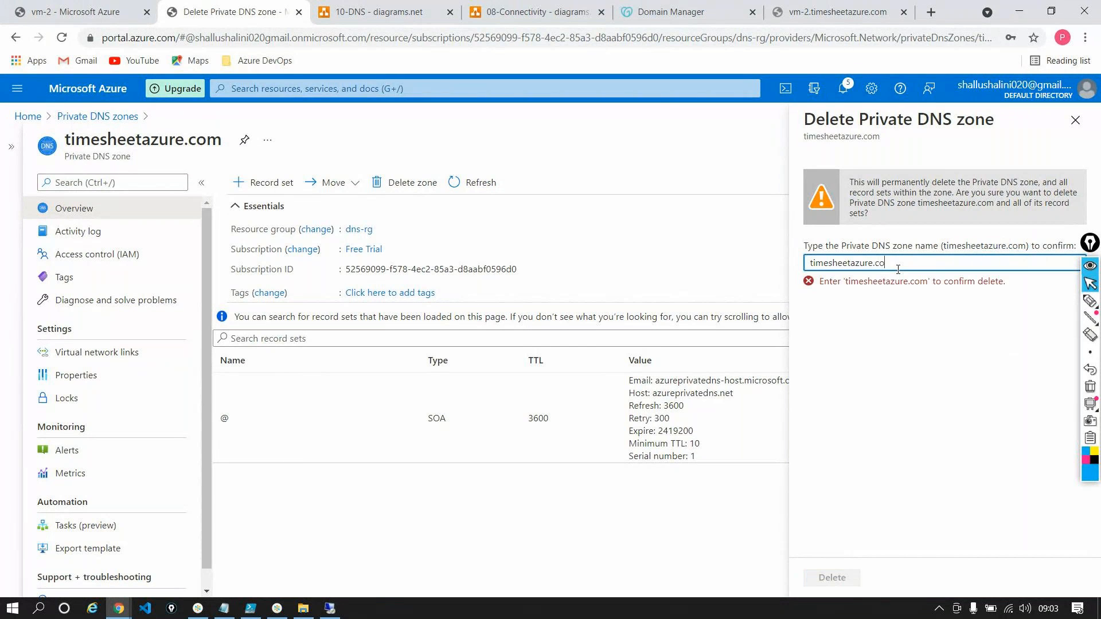
type("m")
left_click(815, 580)
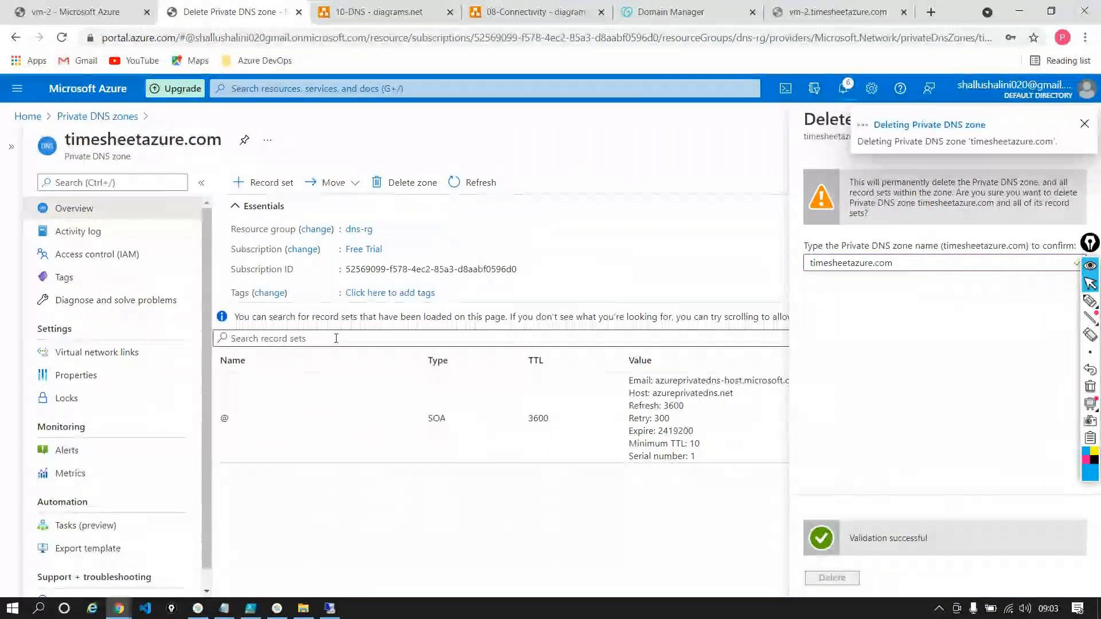
left_click(331, 609)
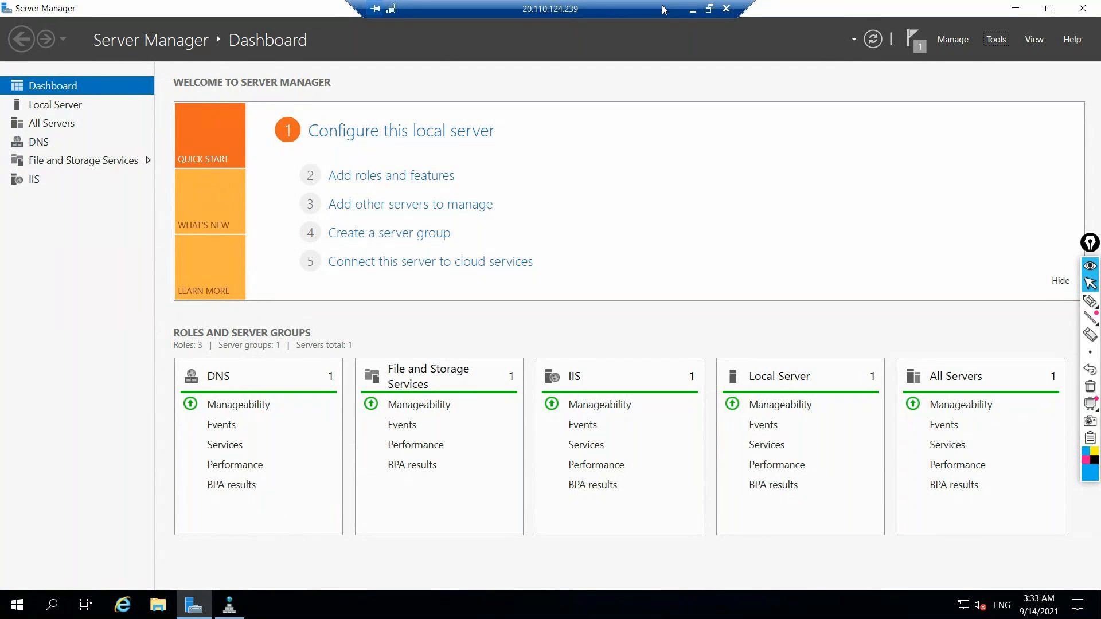
left_click(693, 13)
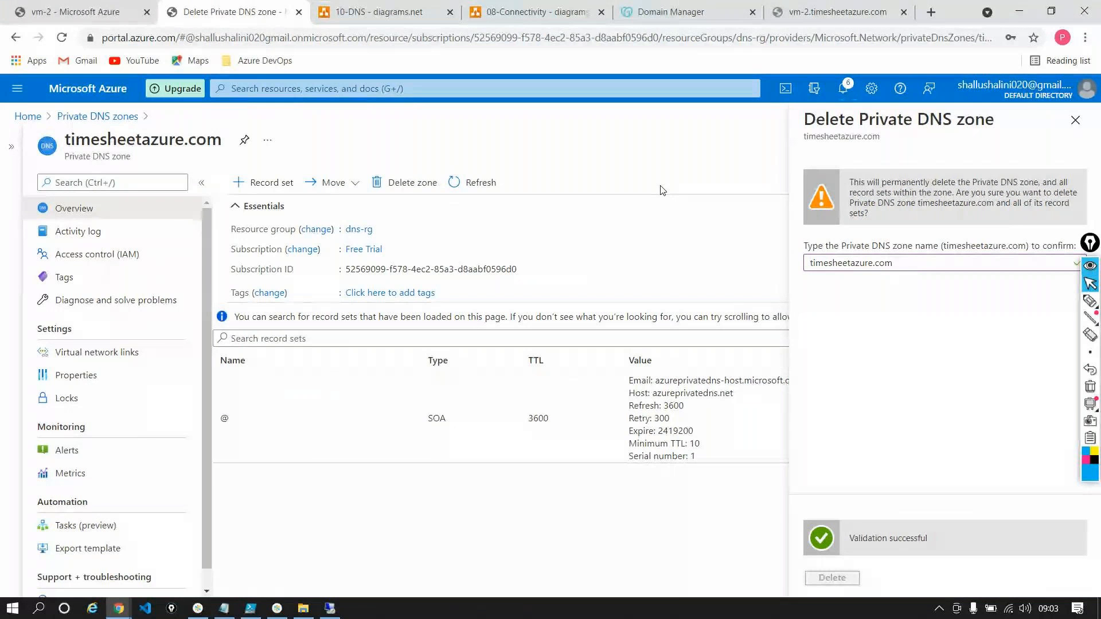
Open the DNS server settings of vm-1's virtual network, dns-rg-vnet, and choose the Custom option
left_click(91, 14)
left_click(25, 118)
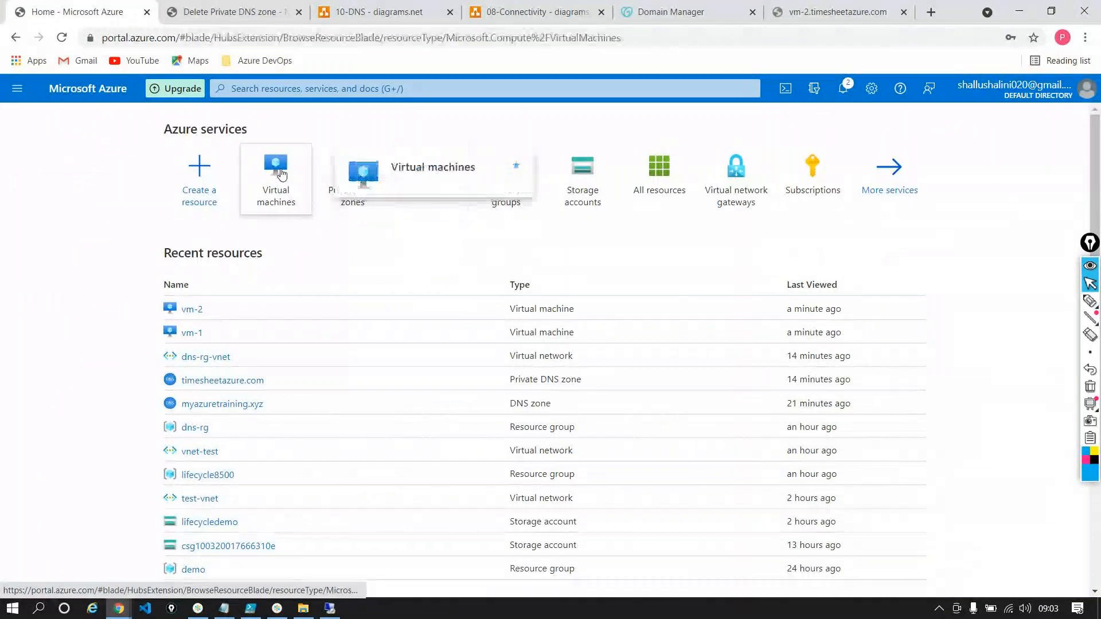
left_click(276, 170)
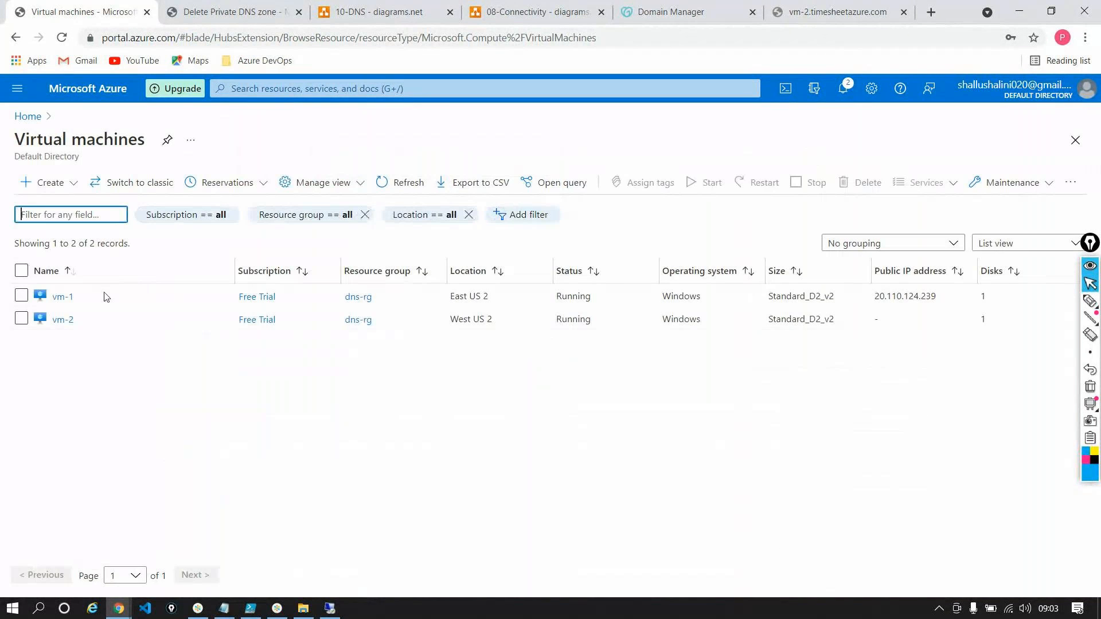
left_click(63, 297)
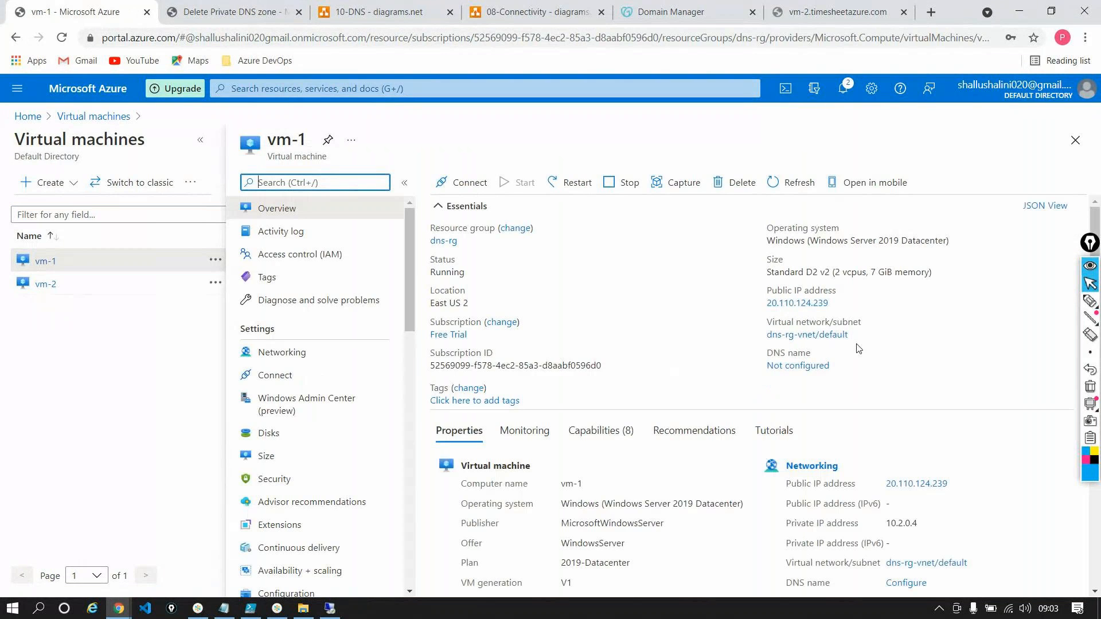
left_click(808, 335)
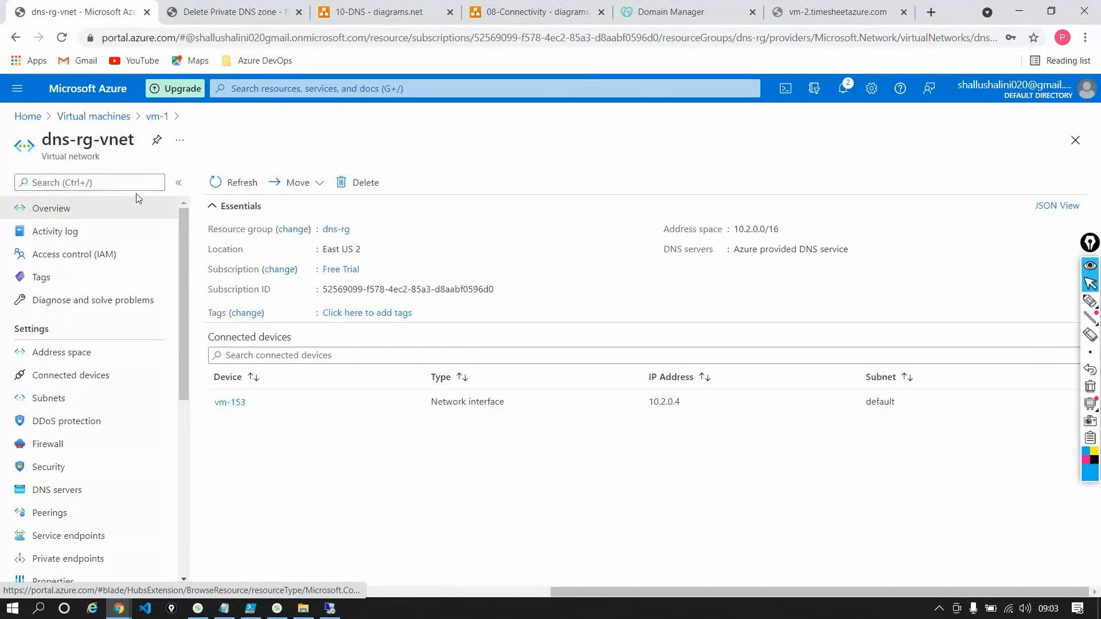
left_click(60, 491)
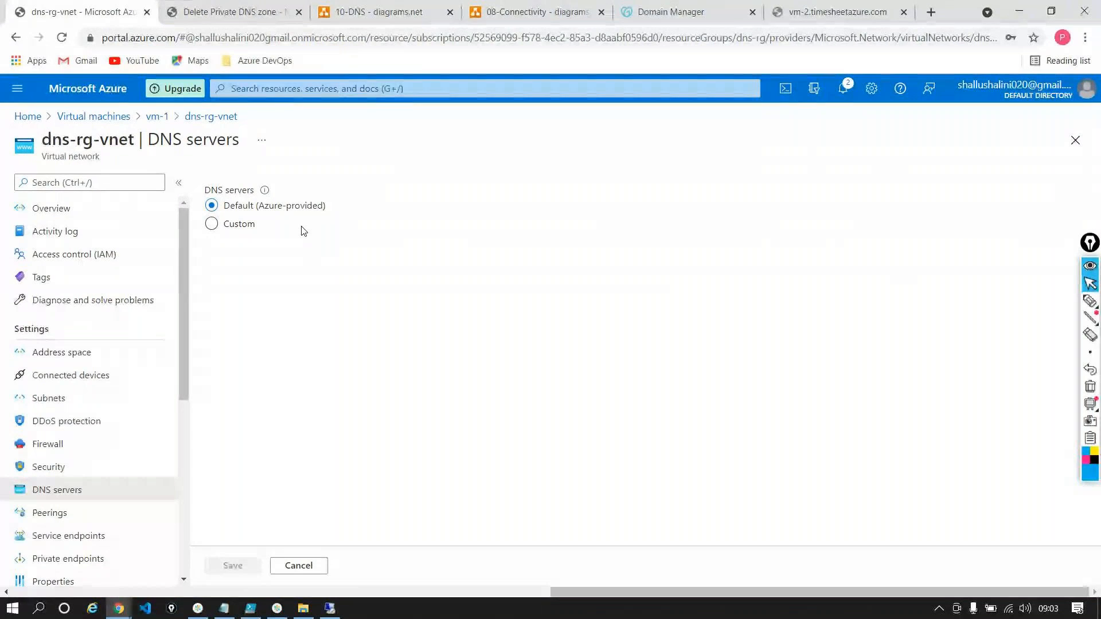
left_click(250, 229)
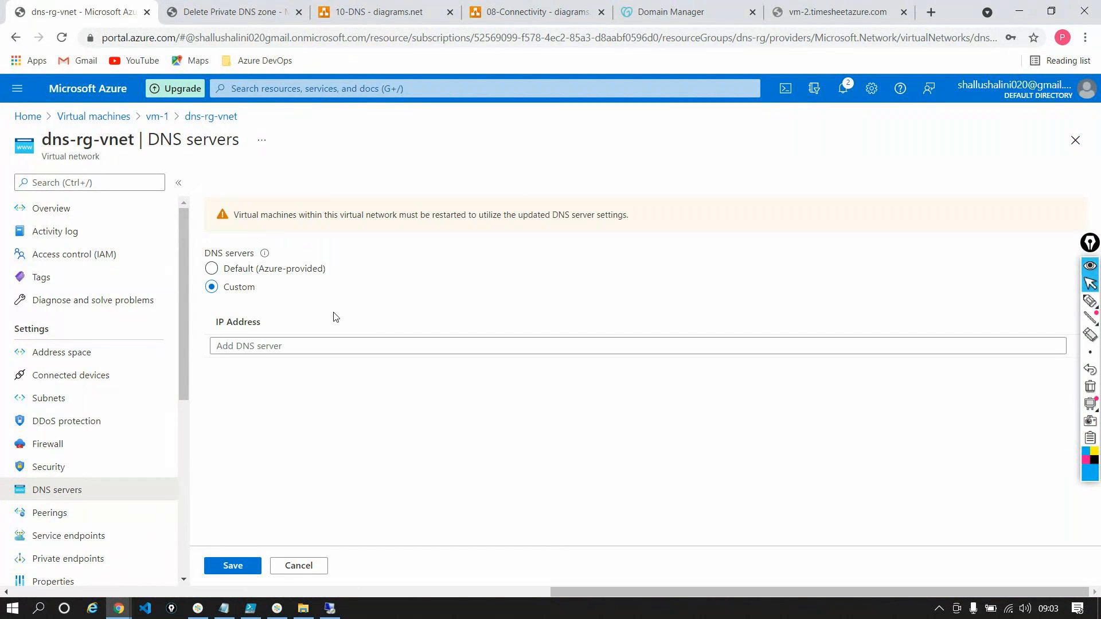
In the other Azure portal tab, discard the leftover deletion form, open vm-1's overview and copy its private IP address
left_click(227, 12)
left_click(62, 118)
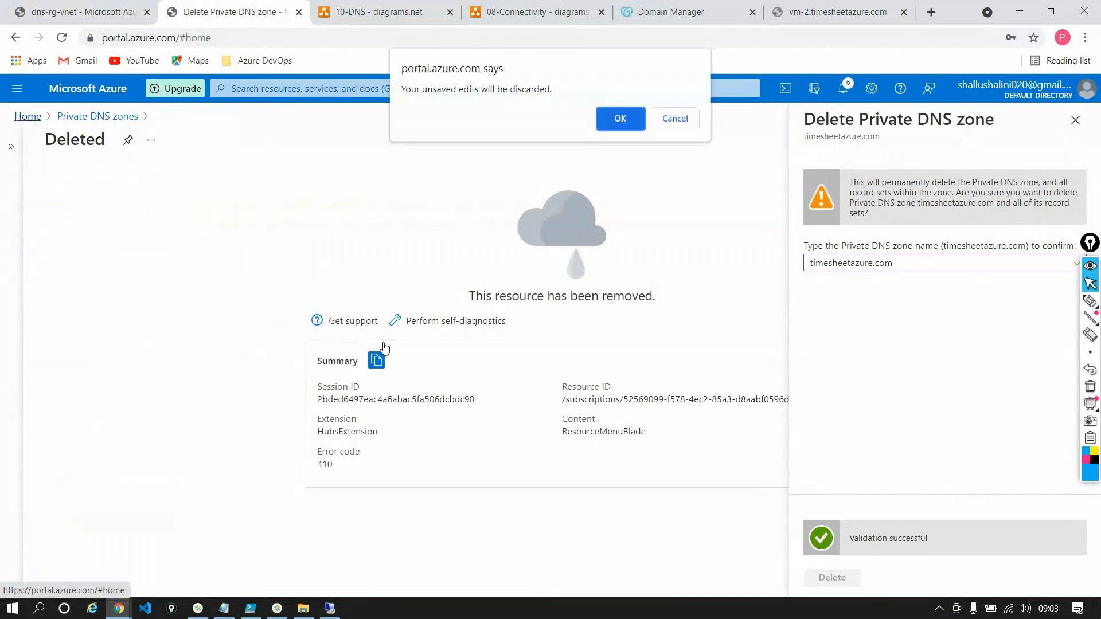
left_click(607, 124)
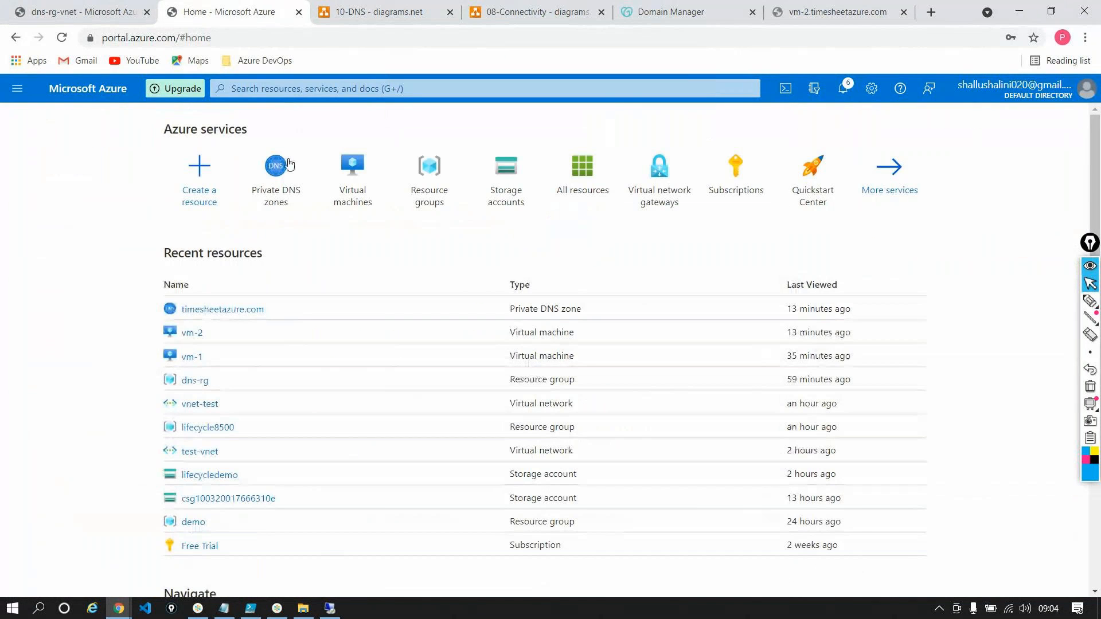
left_click(191, 356)
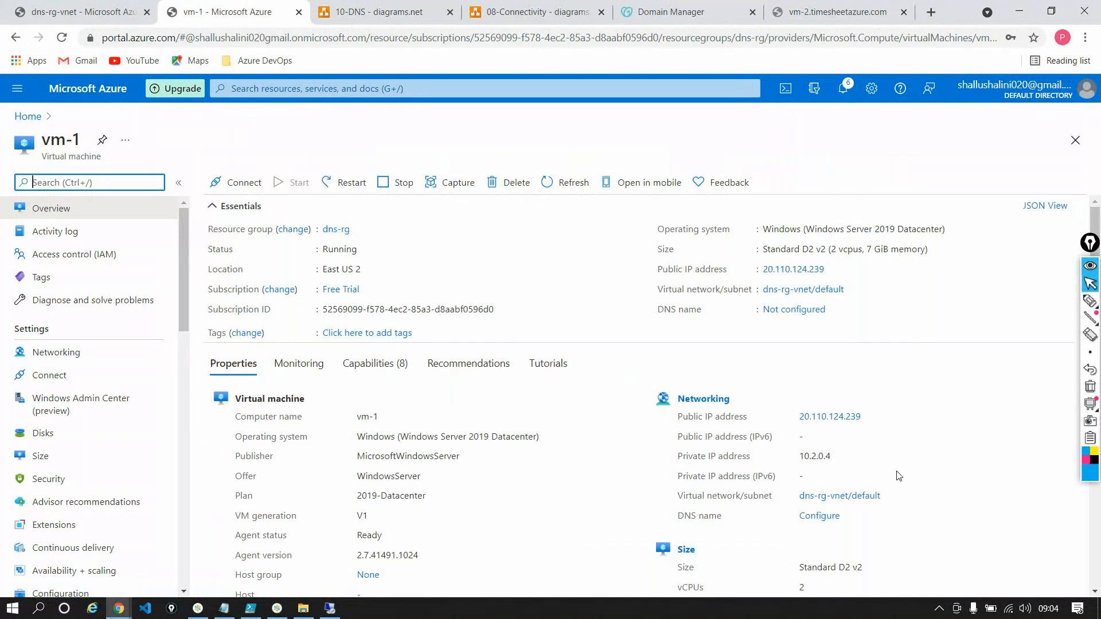
double_click(815, 456)
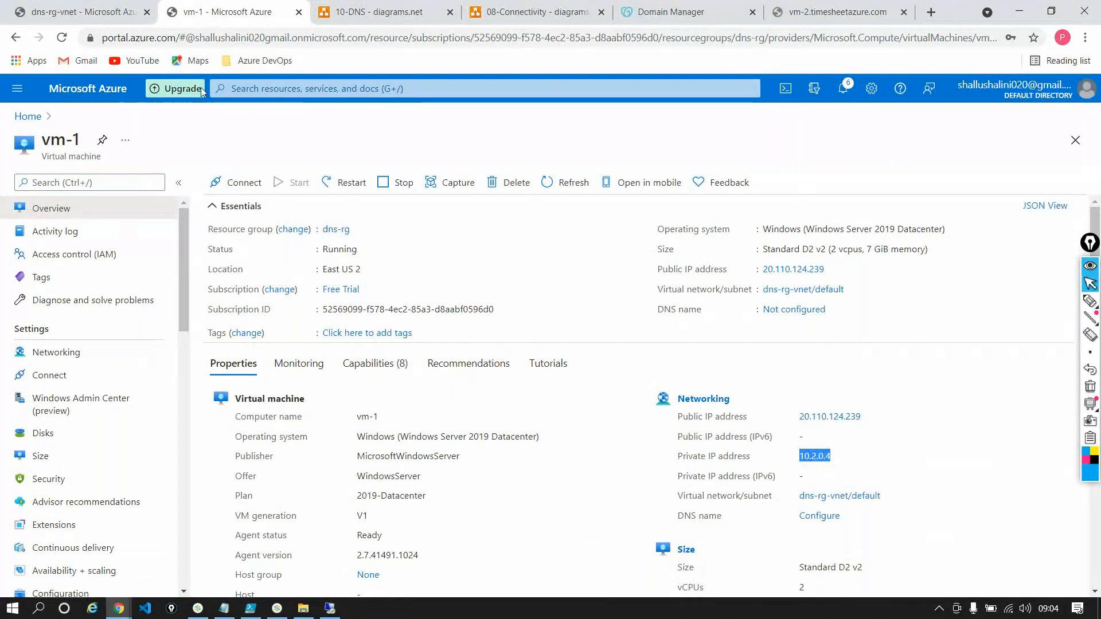
Add 10.2.0.4 as the custom DNS server of dns-rg-vnet and save the virtual network
left_click(80, 12)
left_click(249, 347)
key("ctrl+v")
left_click(232, 566)
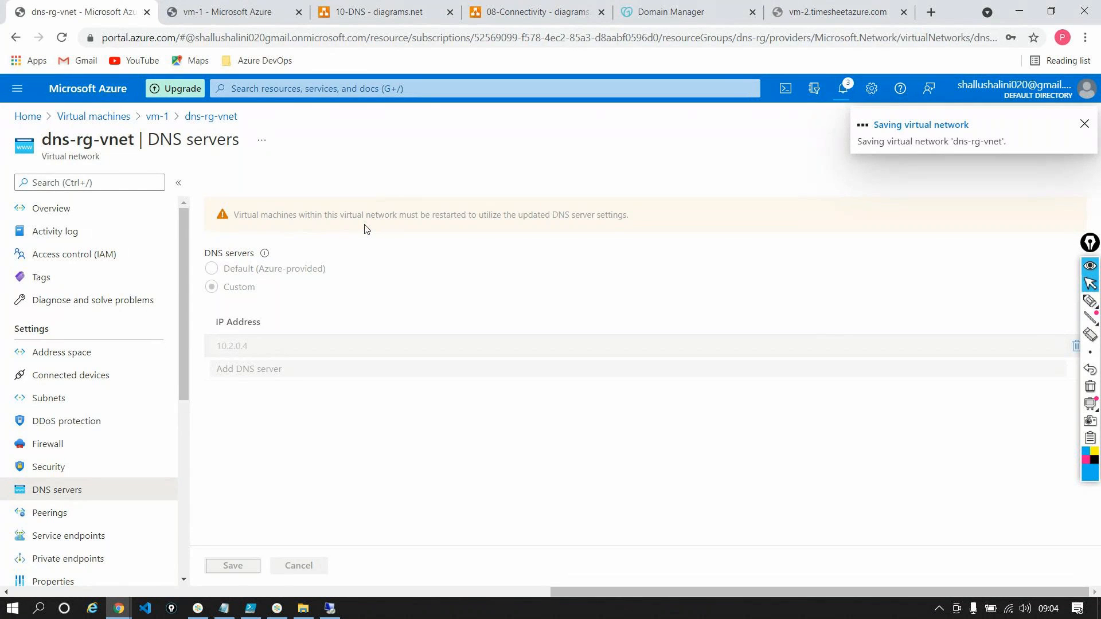
Go back to the vm-1 overview in the other portal tab and restart vm-1
left_click(224, 12)
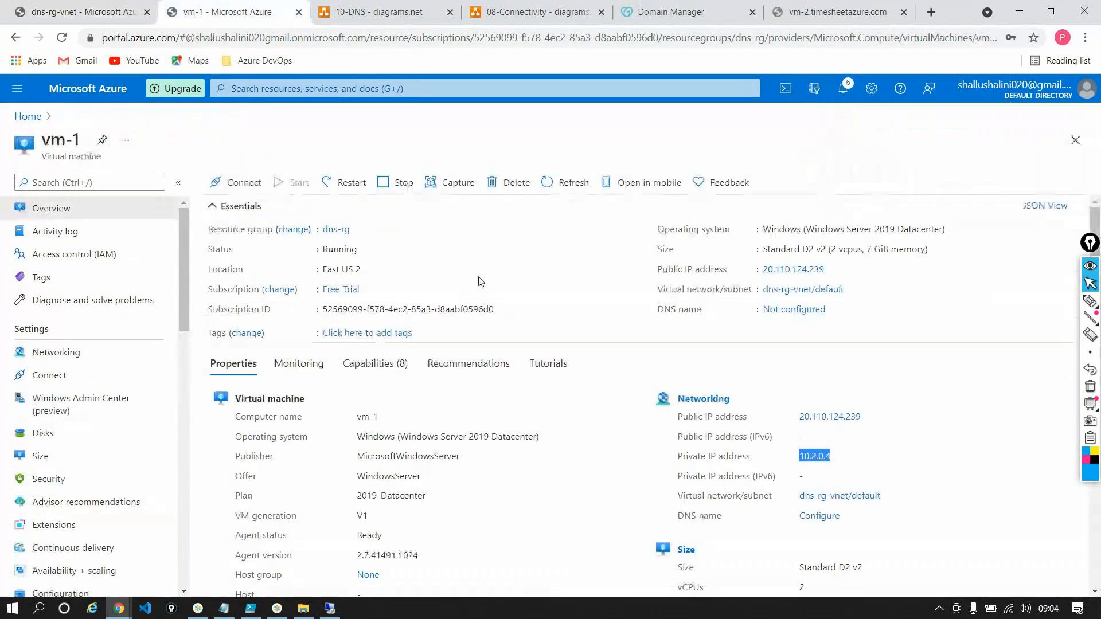
left_click(348, 184)
left_click(235, 259)
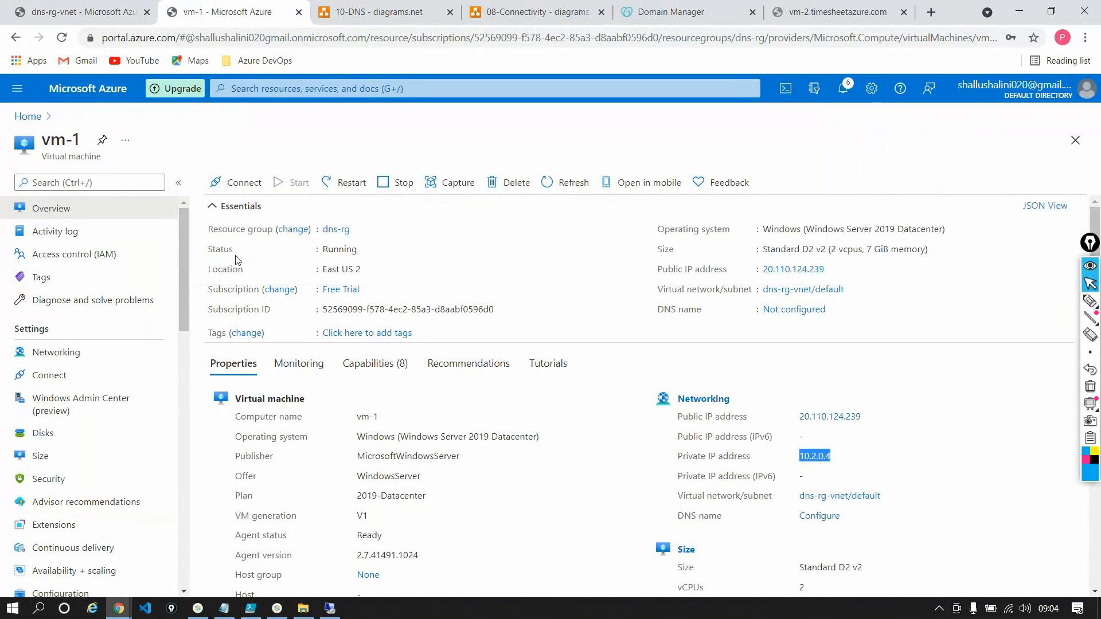
Open the vm-2 virtual machine from the portal's recent resources and restart it
left_click(27, 116)
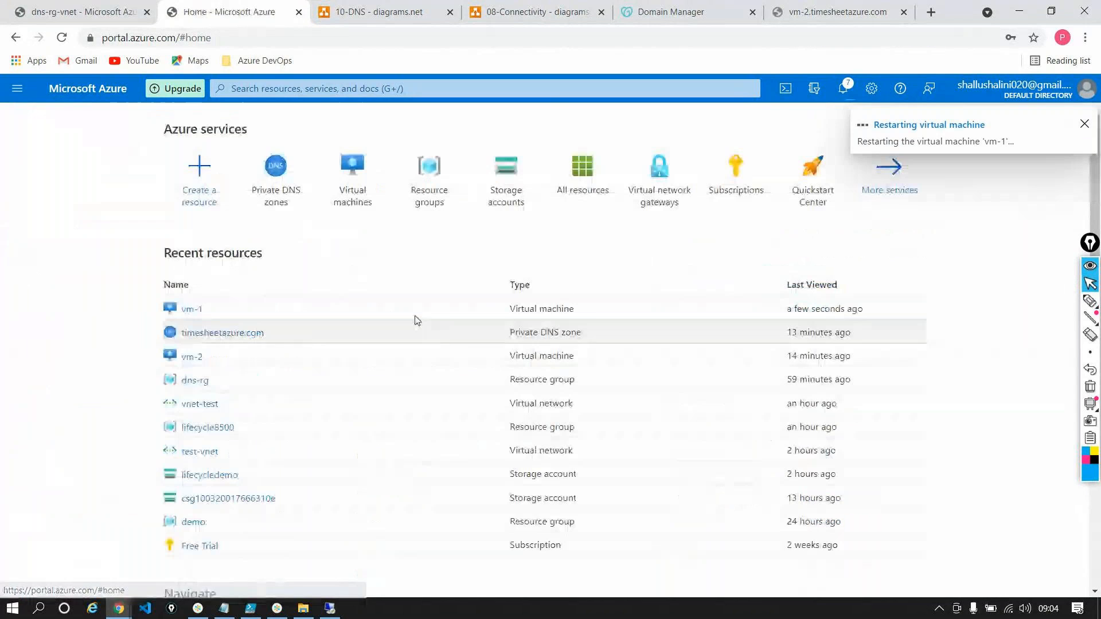
left_click(194, 357)
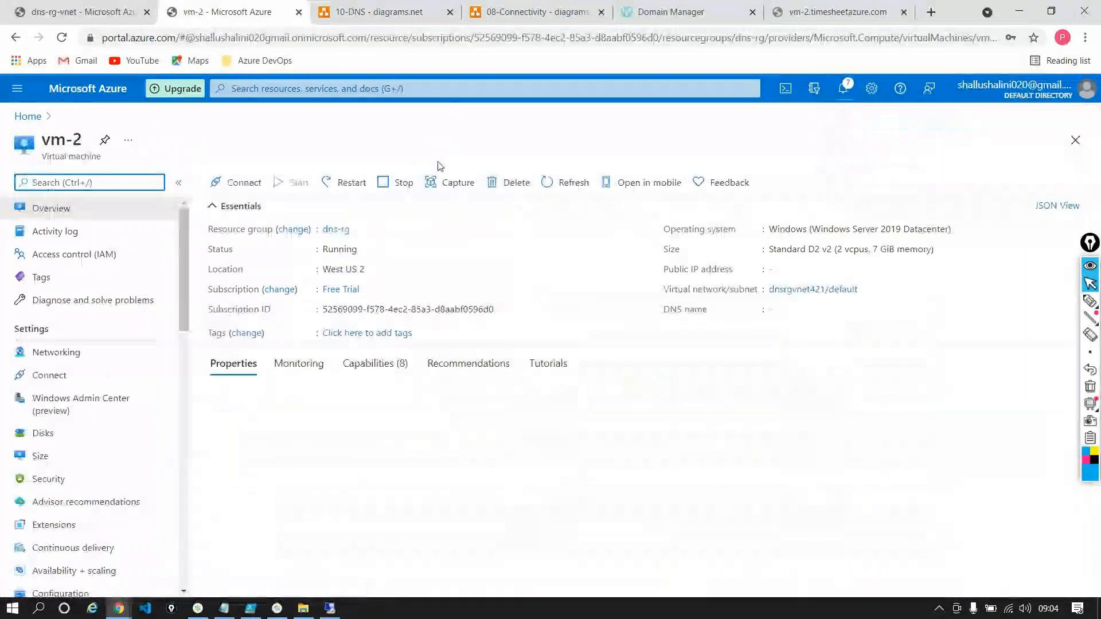
left_click(347, 183)
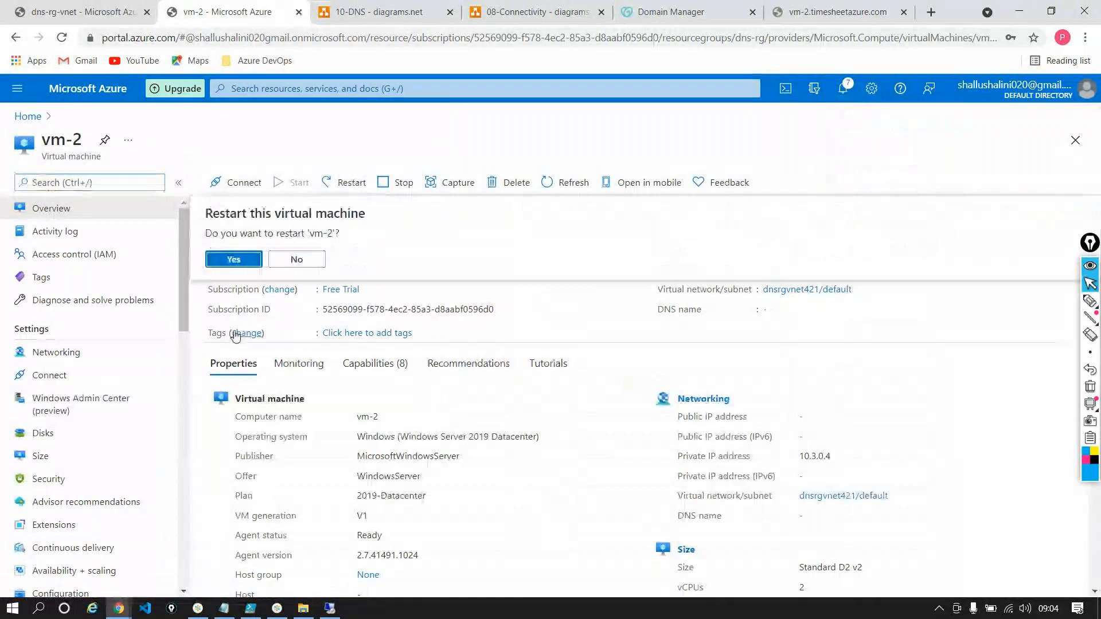
left_click(235, 259)
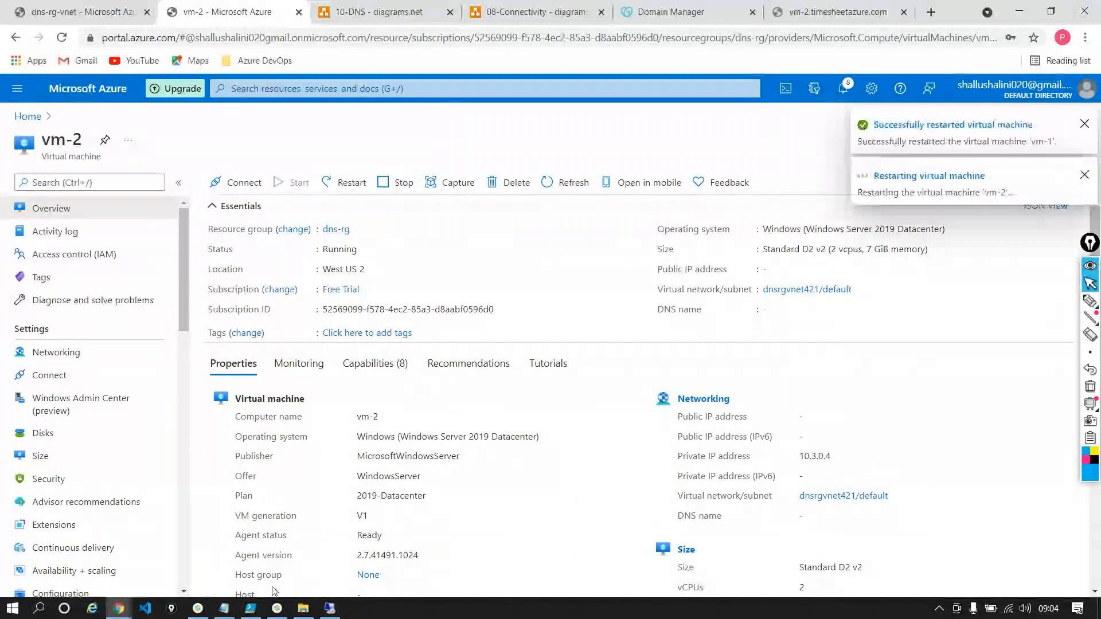
Switch to the old vm-1 Remote Desktop session and close it
left_click(329, 609)
left_click(726, 8)
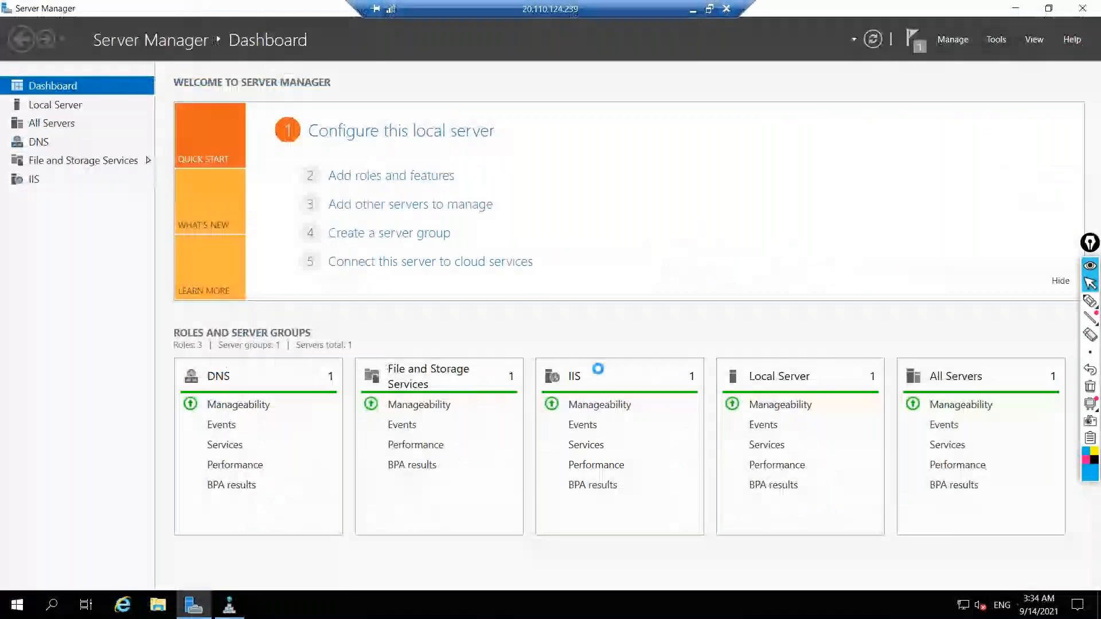
left_click(592, 337)
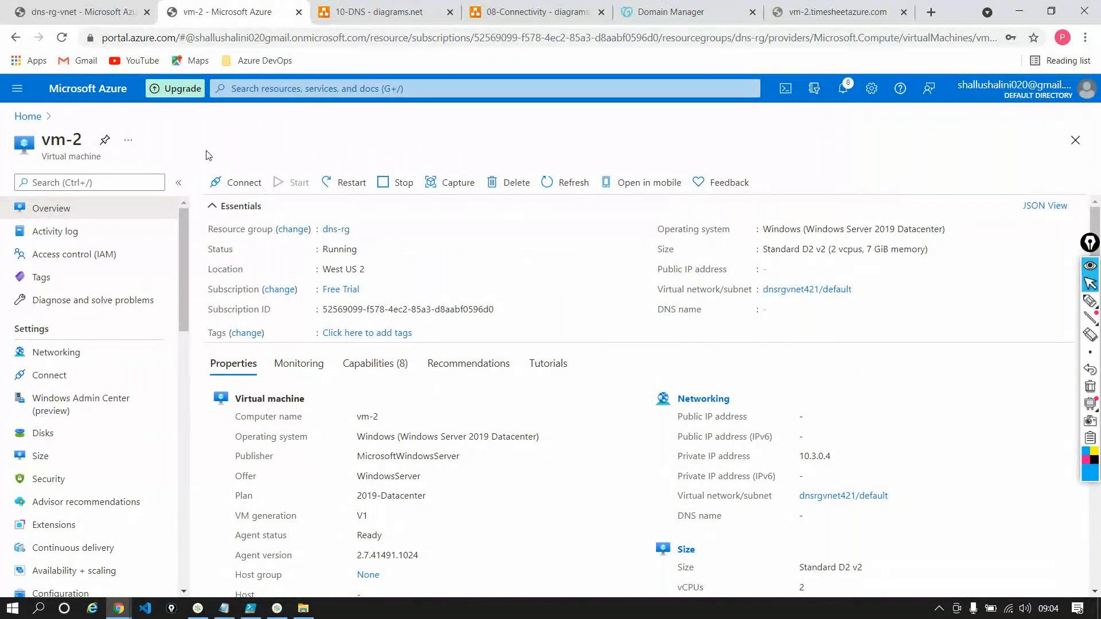
Open vm-1 from the portal's recent resources, refresh its overview and copy its public IP address
left_click(28, 116)
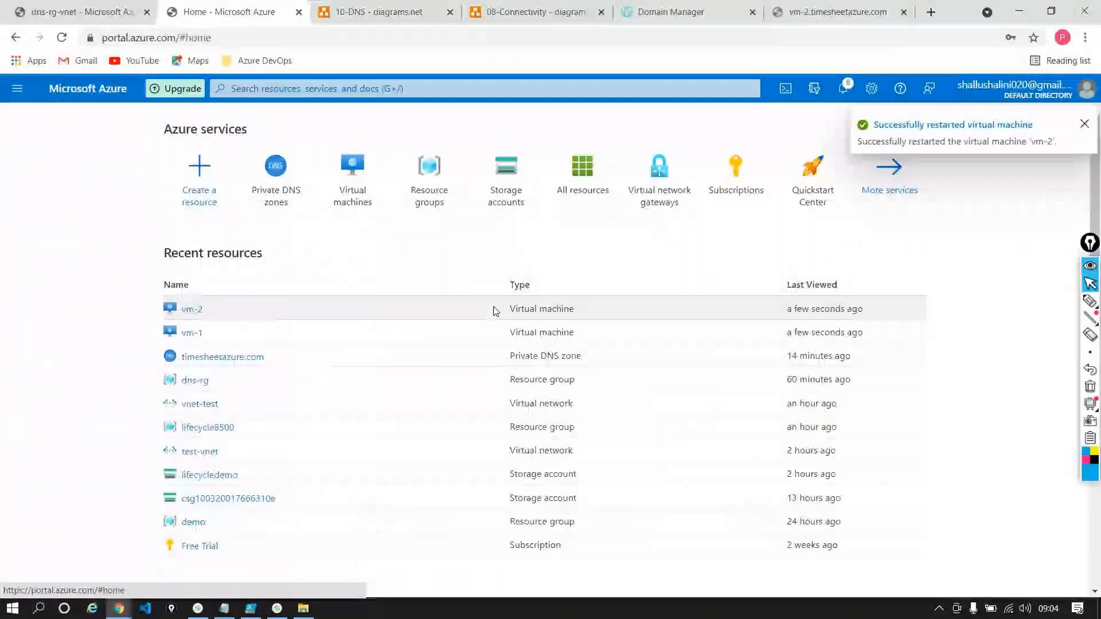
left_click(188, 333)
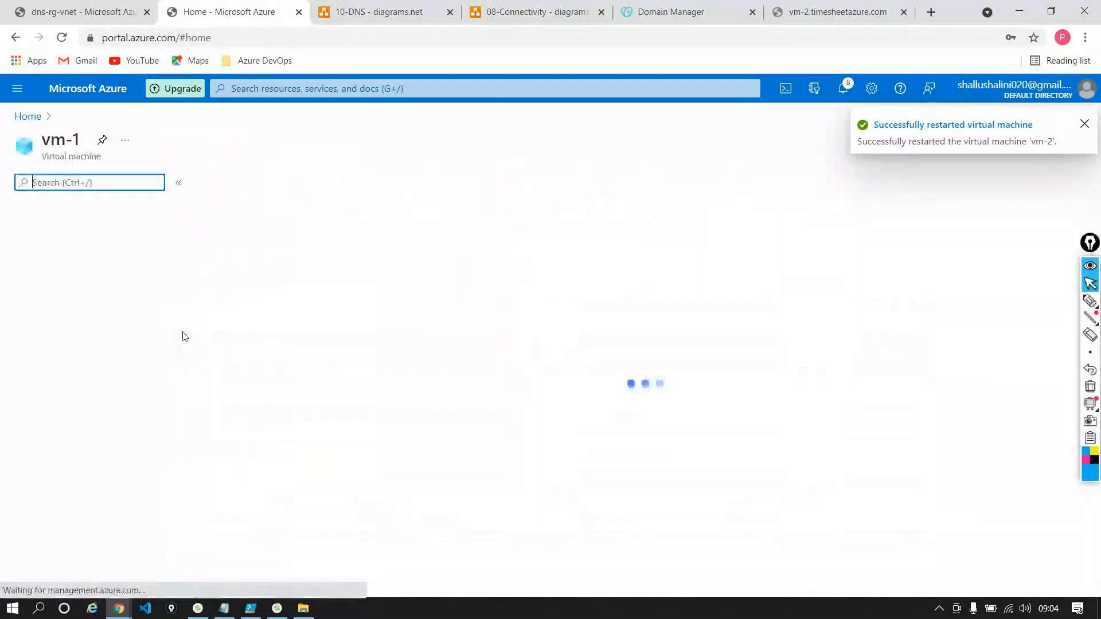
left_click(552, 189)
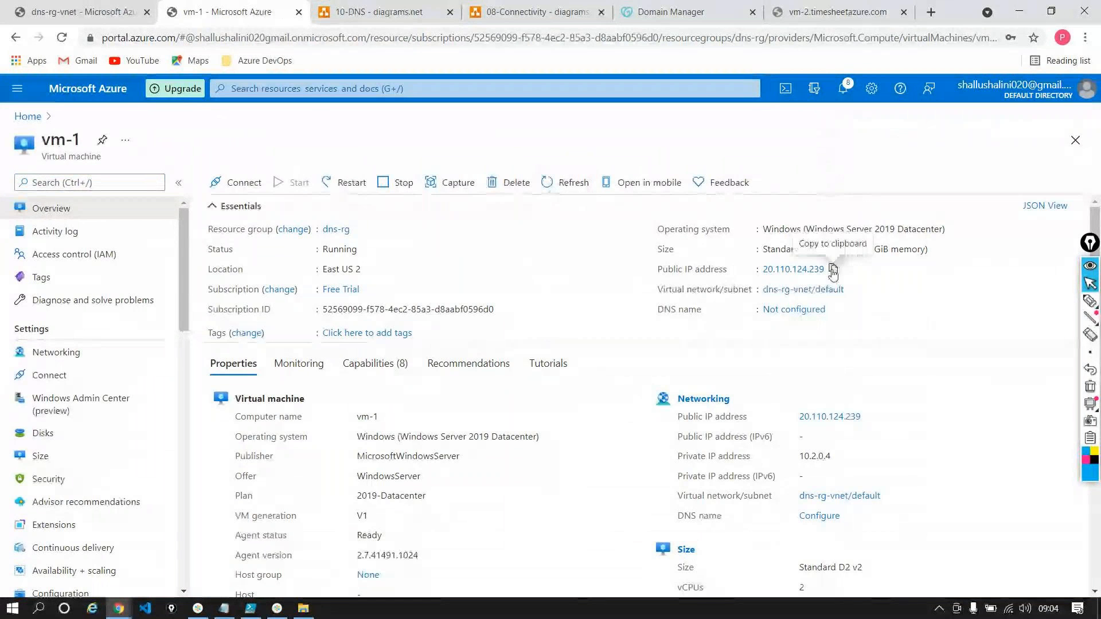
Launch Remote Desktop Connection, connect to vm-1 at 20.110.124.239 and sign in as testuser with the account password
key("super+r")
key("Return")
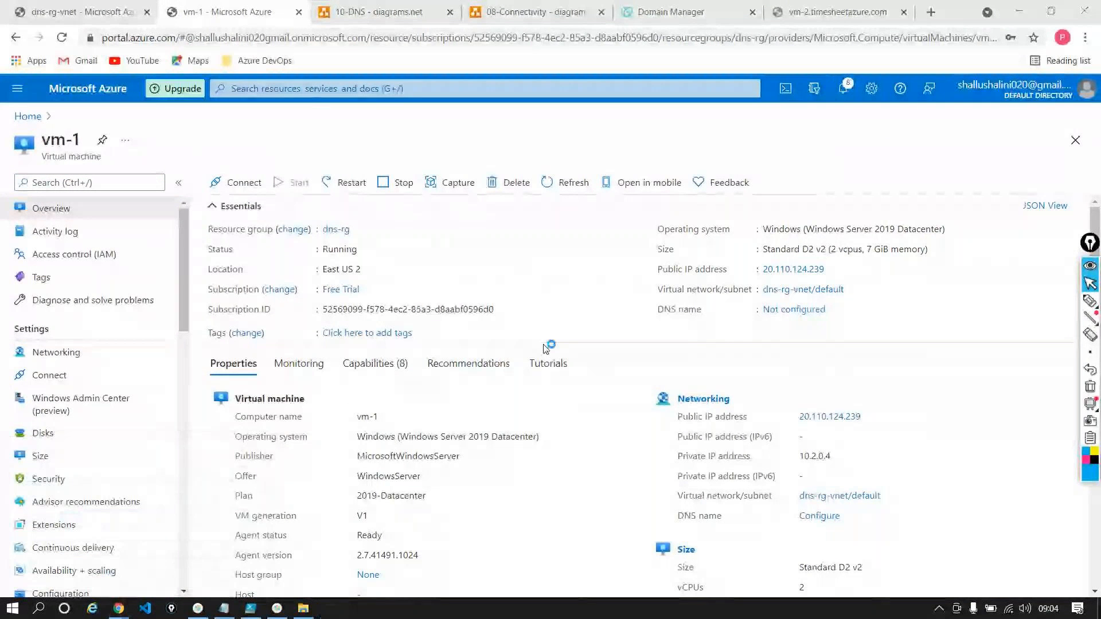
type("20.110.124.239")
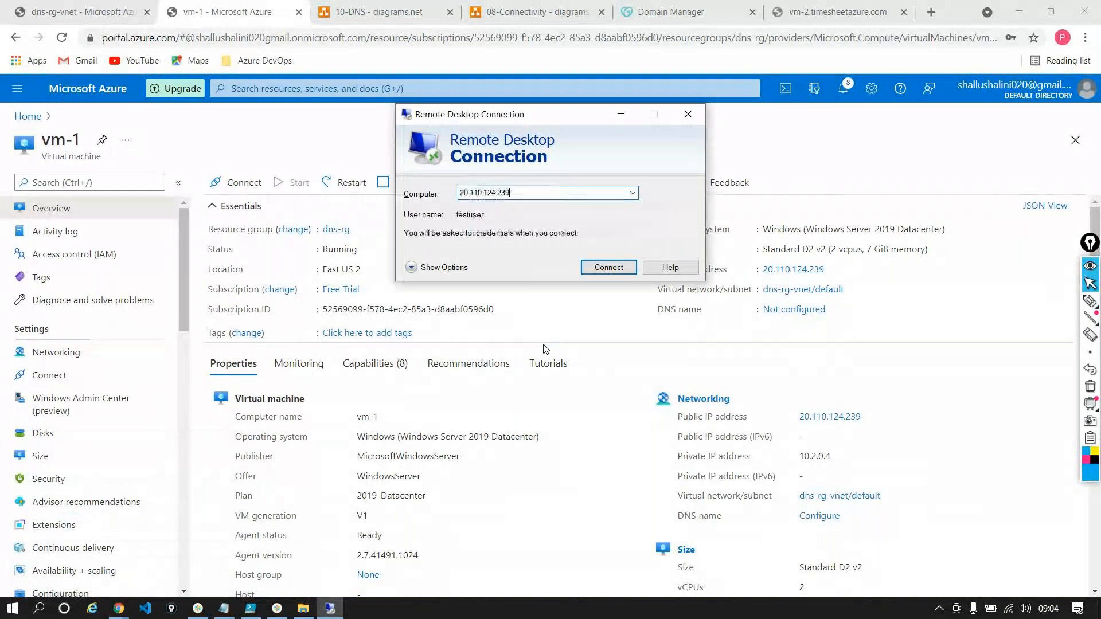
left_click(604, 272)
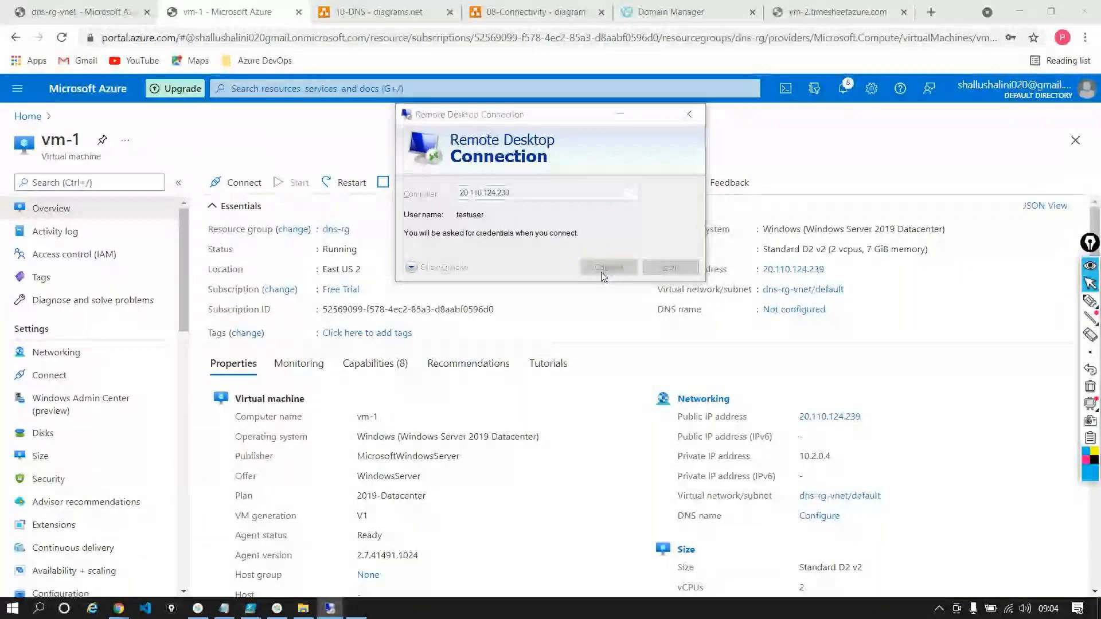
type("********")
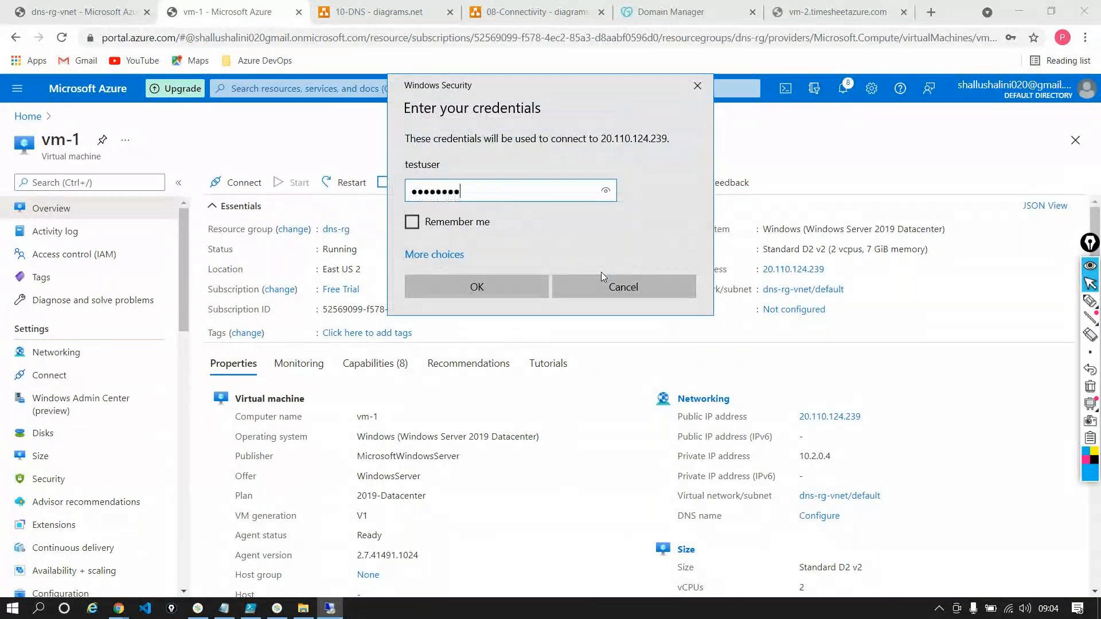
type("*")
key("Return")
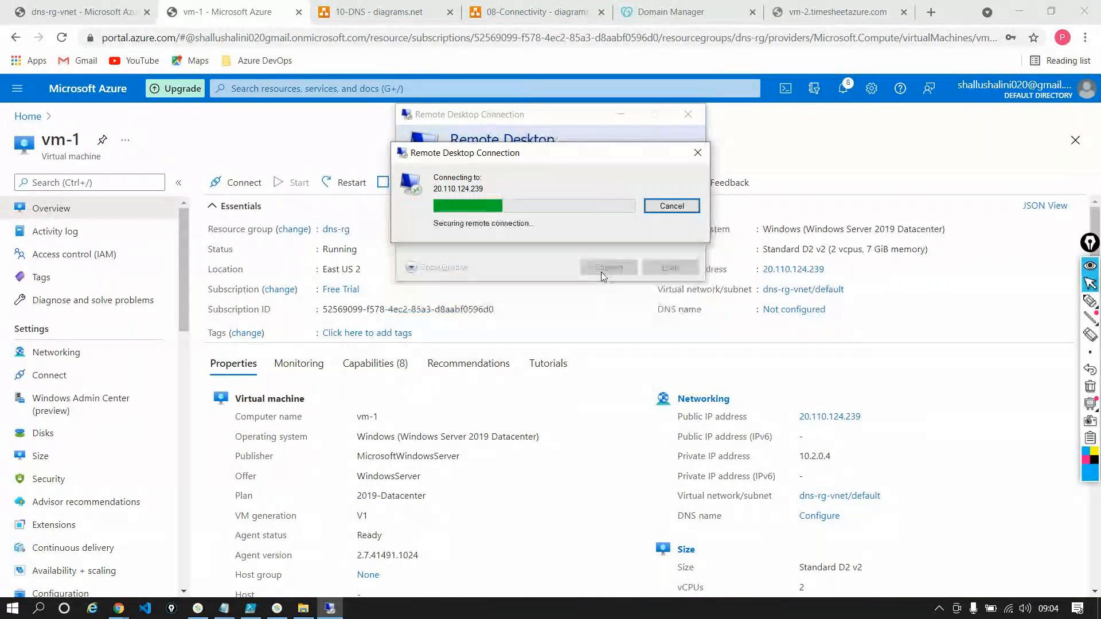
Accept the remote connection to vm-1, open the vm-2 host record in DNS Manager and copy its fully qualified domain name
left_click(597, 316)
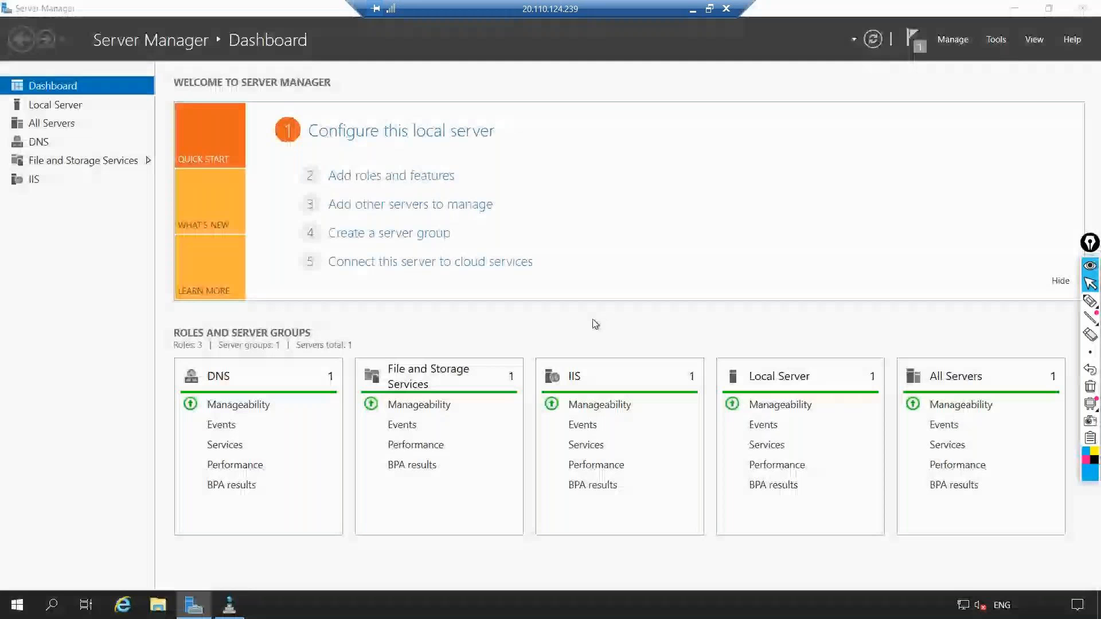
left_click(229, 603)
double_click(217, 165)
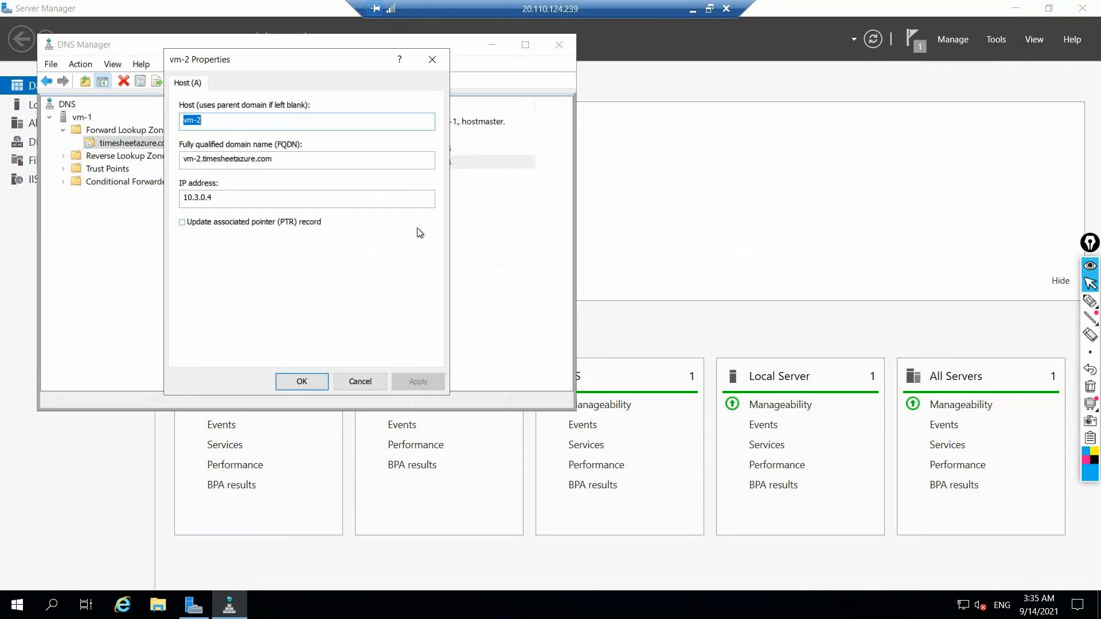
left_click_drag(293, 159, 166, 155)
key("ctrl+c")
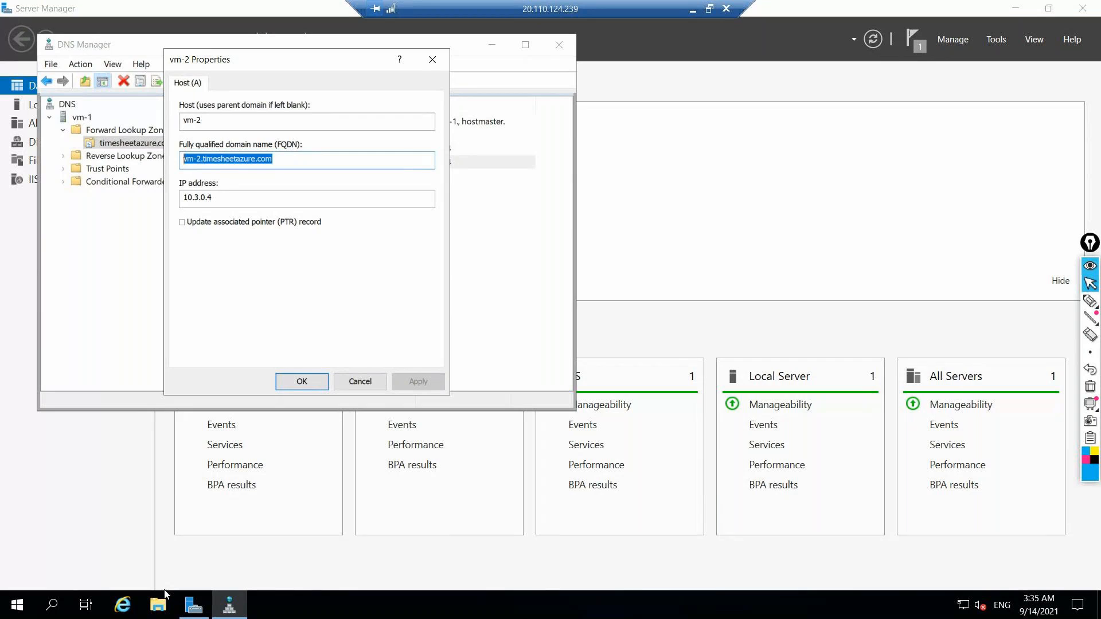
Launch Internet Explorer on vm-1 and try to browse to vm-2.timesheetazure.com
left_click(122, 605)
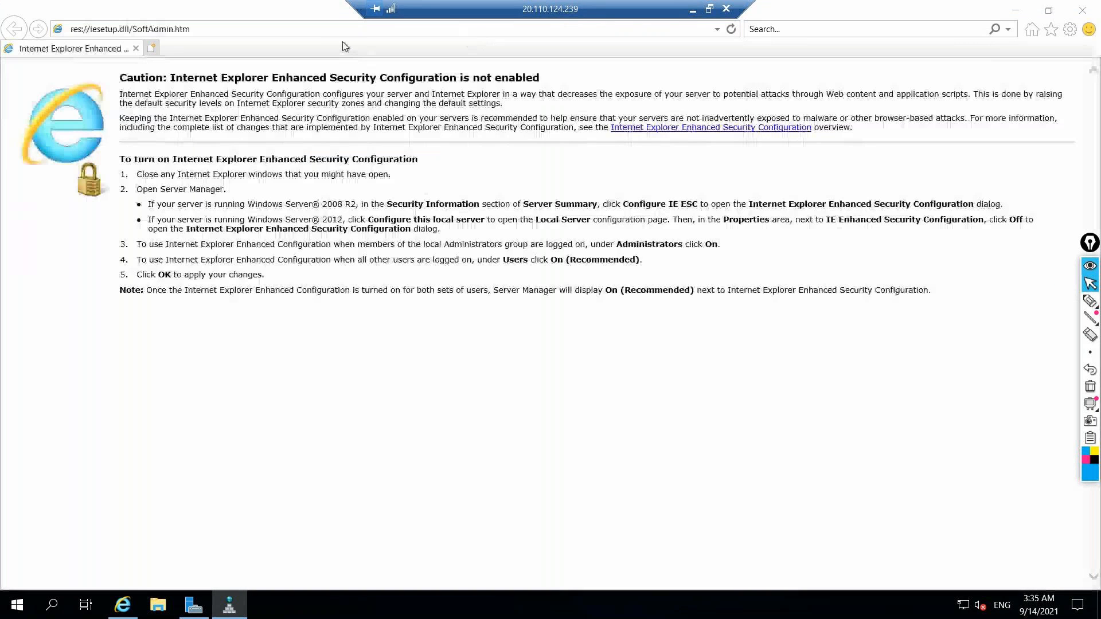
left_click(343, 30)
key("ctrl+v")
key("Return")
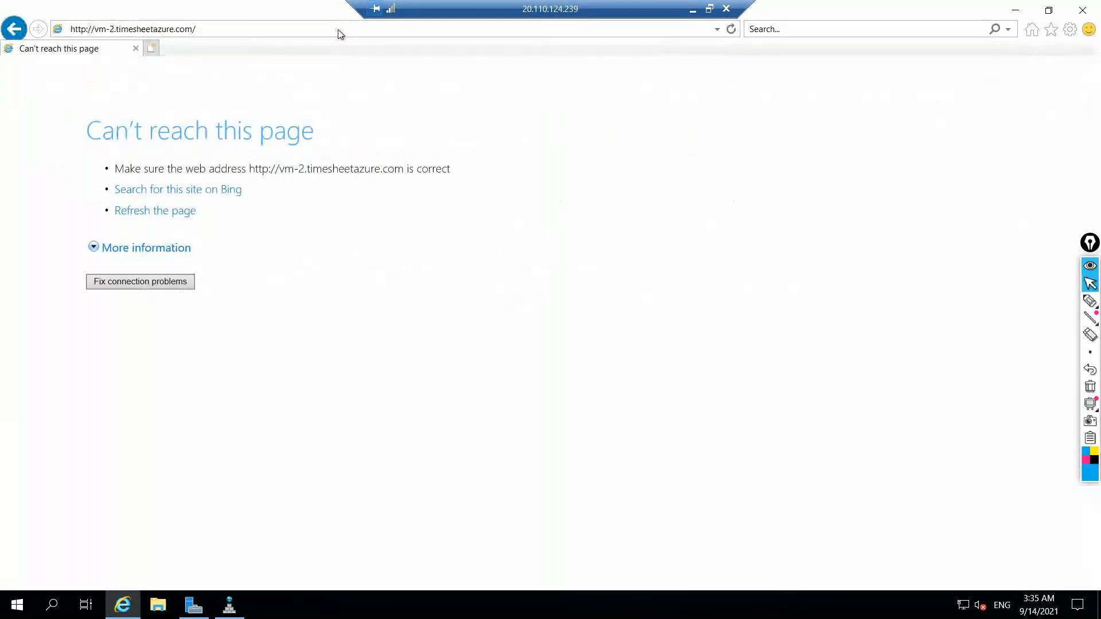
left_click(248, 29)
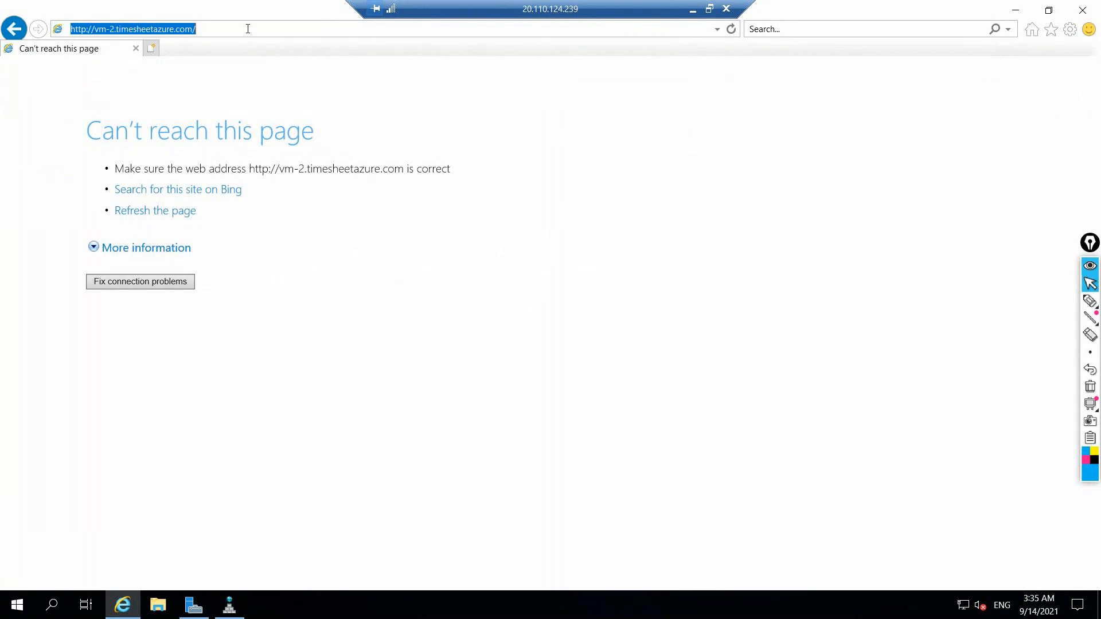
left_click(248, 28)
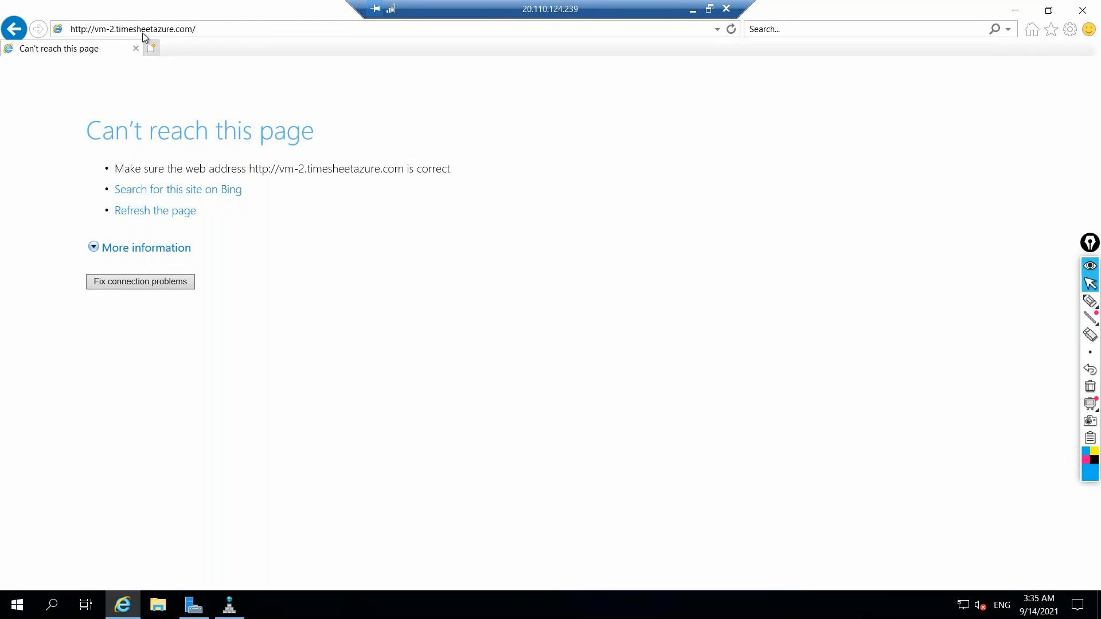
Change the host in the web address to vm-1 and try to load vm-1.timesheetazure.com
left_click(114, 28)
left_click(114, 28)
key("BackSpace")
type("1")
key("Return")
left_click(213, 35)
left_click_drag(213, 35, 119, 150)
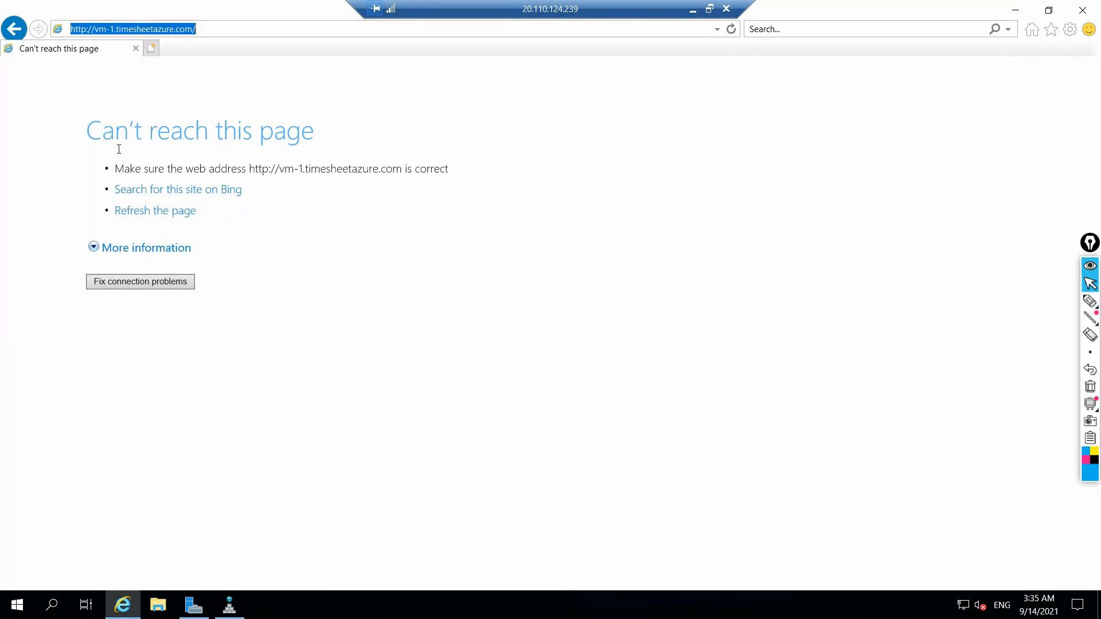
Compare the browser address with the host records of the timesheetazure.com zone in DNS Manager
left_click(240, 604)
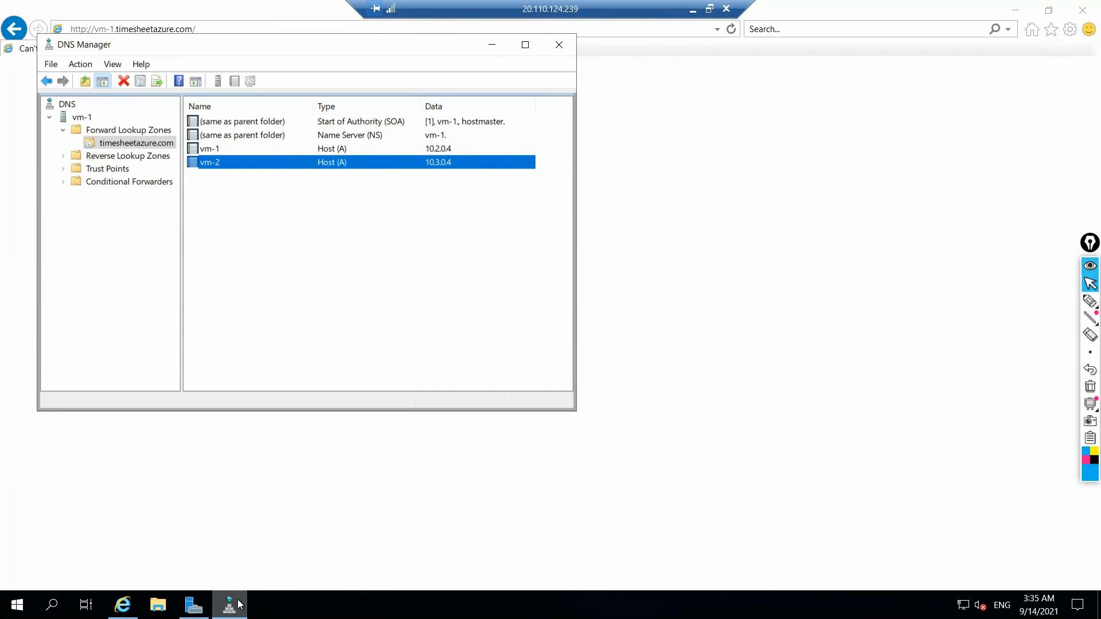
left_click_drag(295, 41, 295, 48)
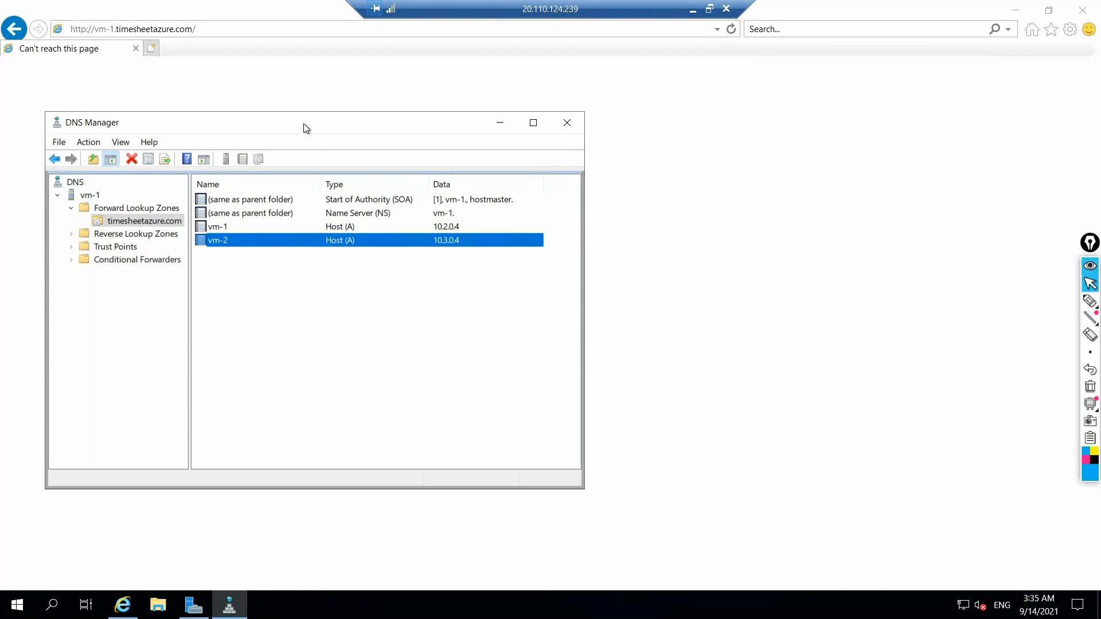
left_click(255, 28)
left_click(255, 28)
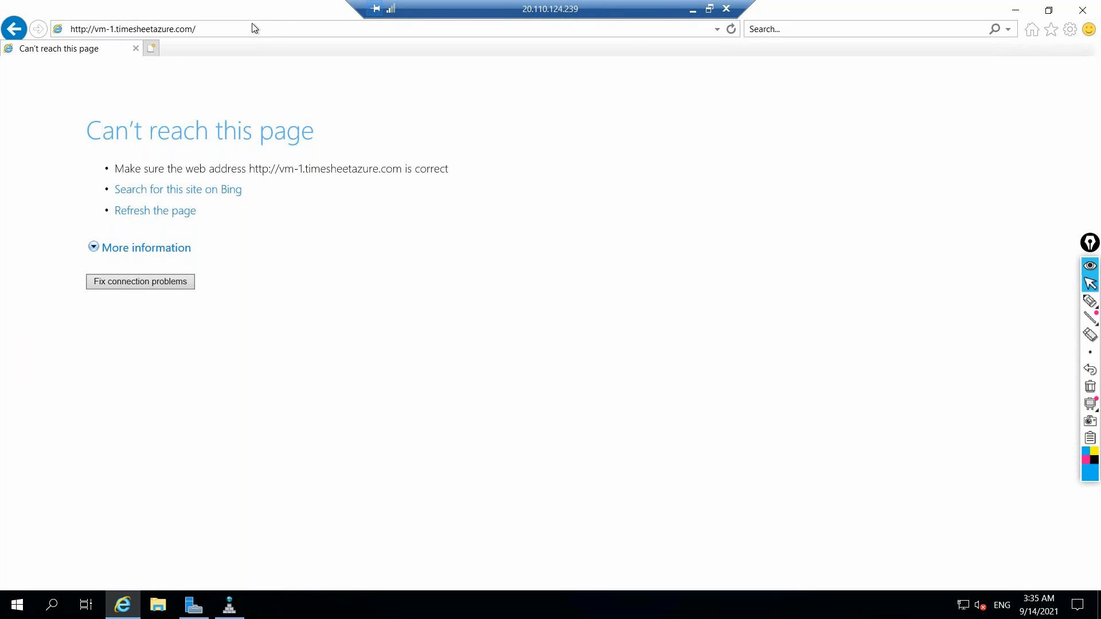
left_click(229, 605)
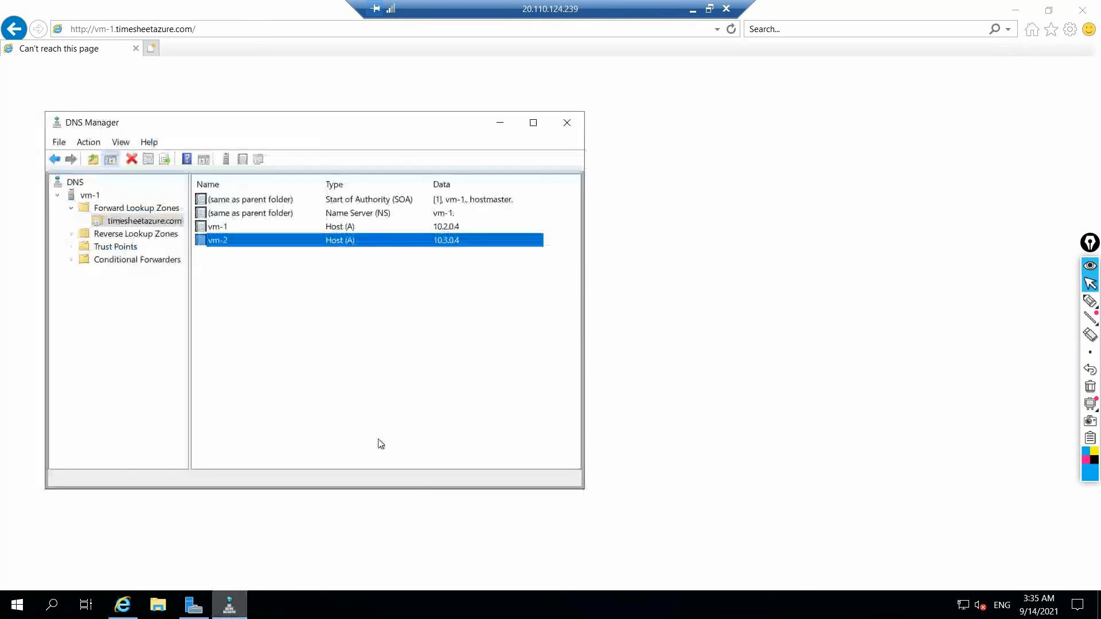
Close the vm-2 record properties and DNS Manager, and leave the vm-1 Remote Desktop session for the Azure portal
left_click(567, 122)
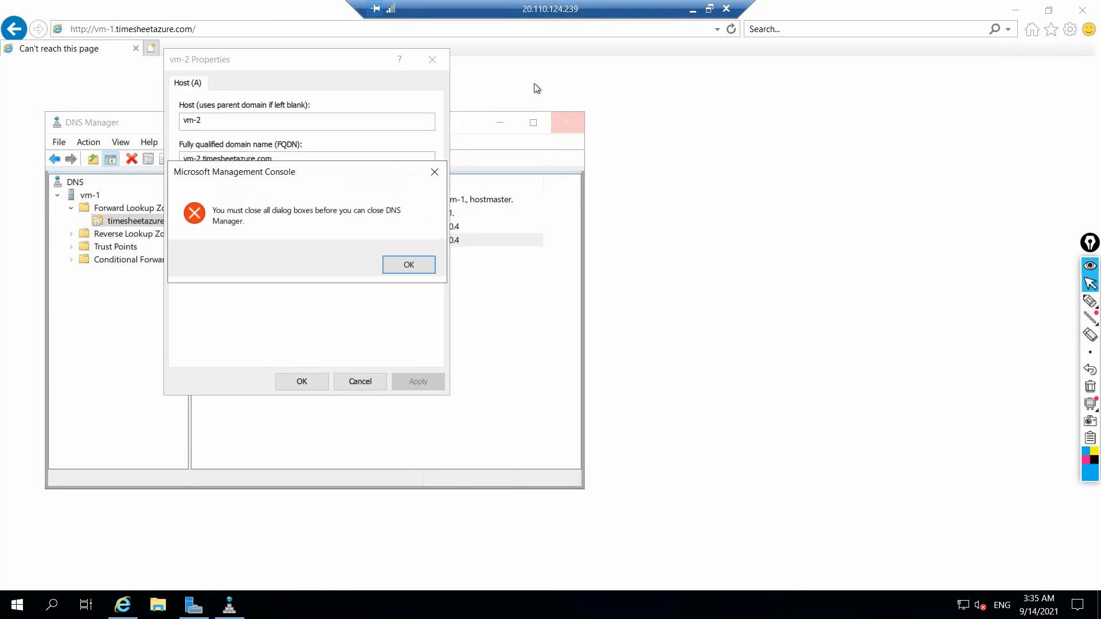
left_click(405, 265)
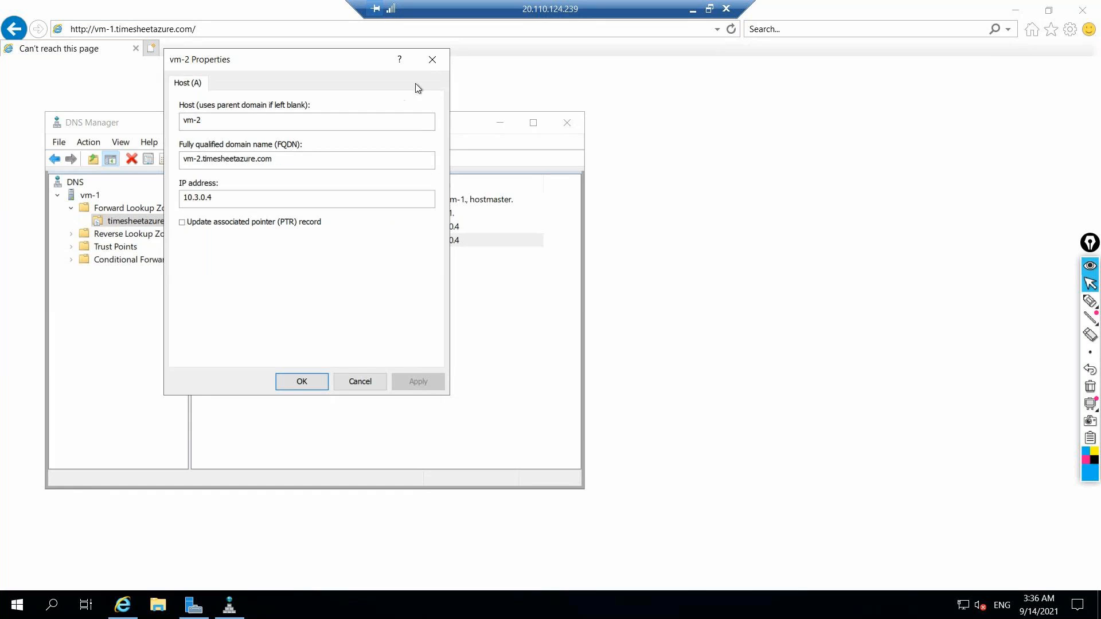
left_click(432, 58)
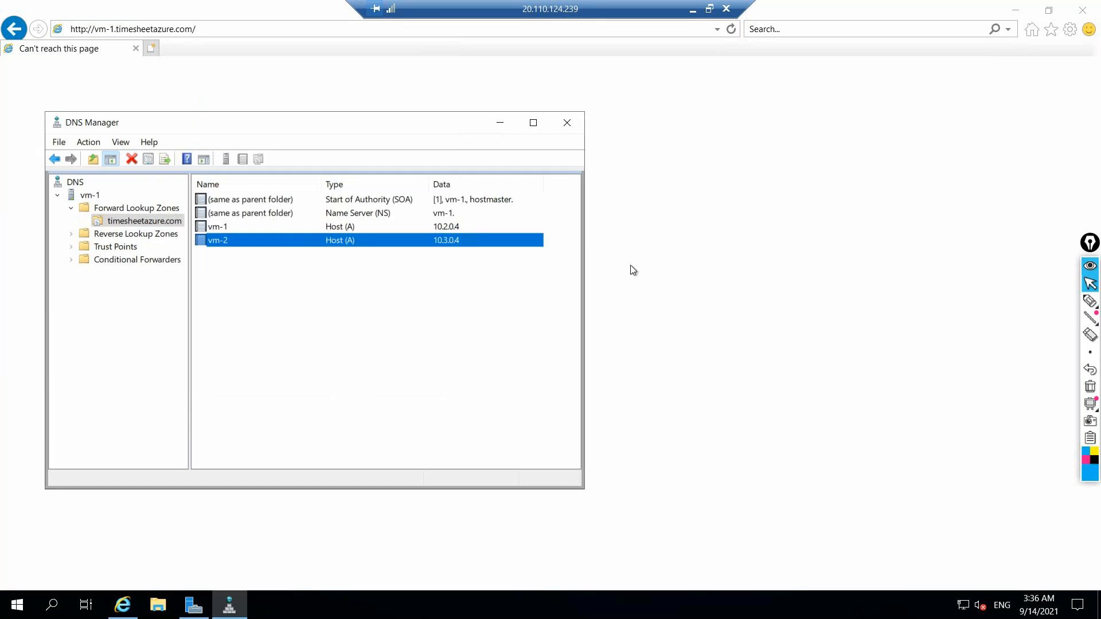
left_click(566, 124)
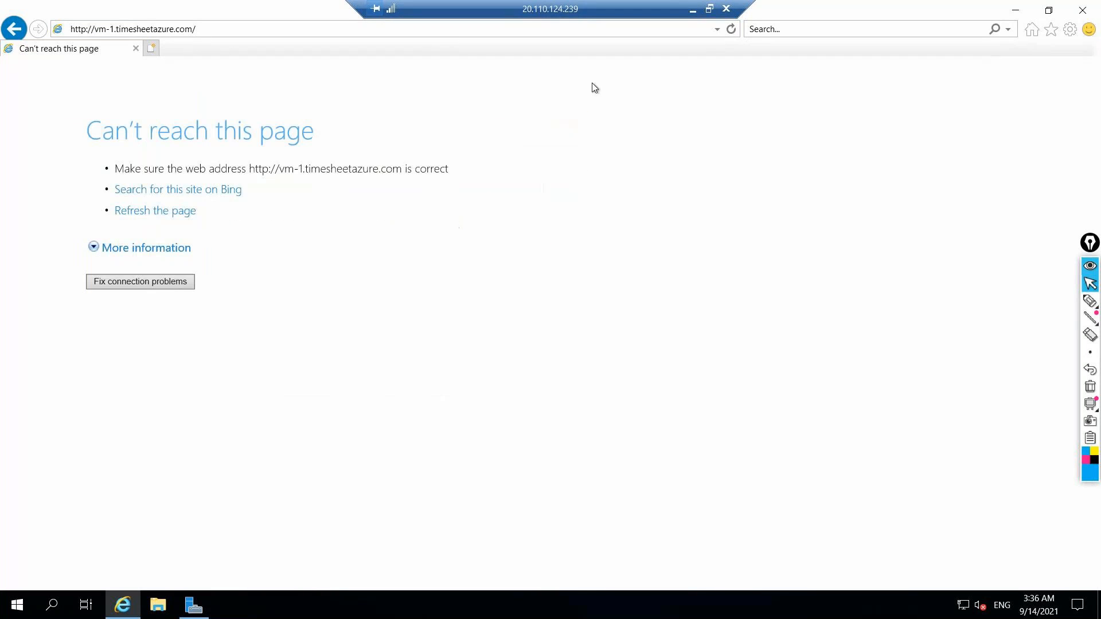
left_click(694, 9)
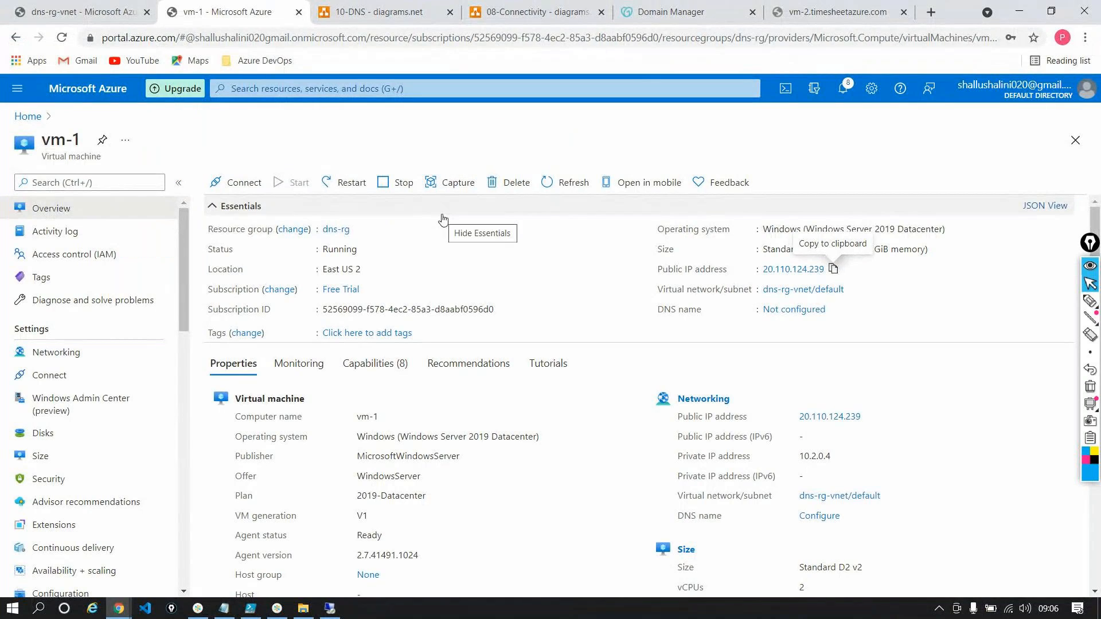
left_click(329, 608)
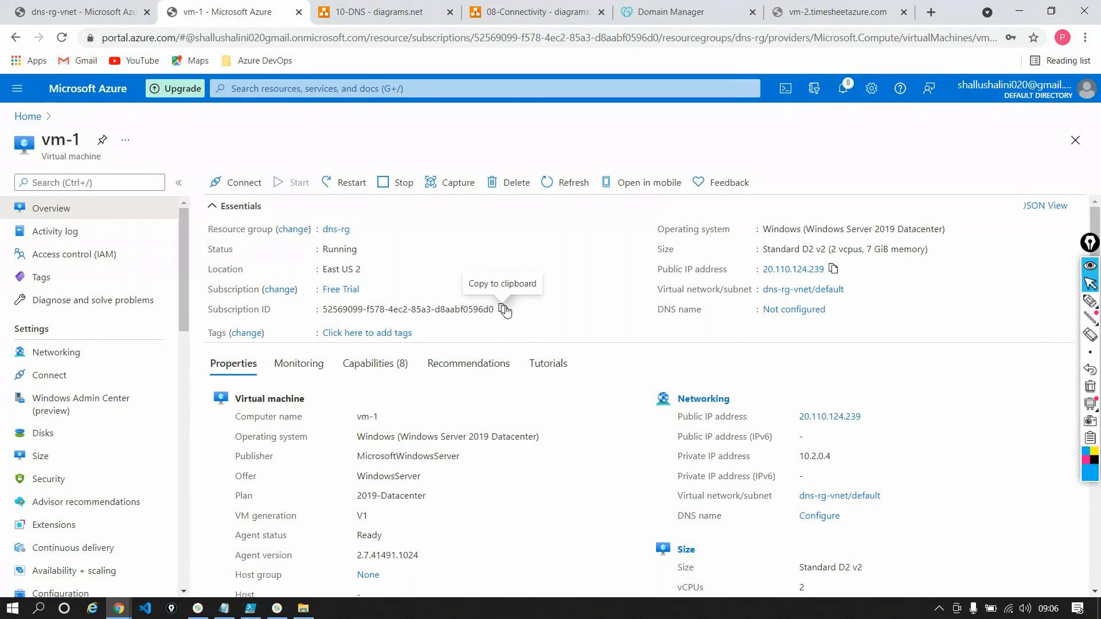
left_click(833, 269)
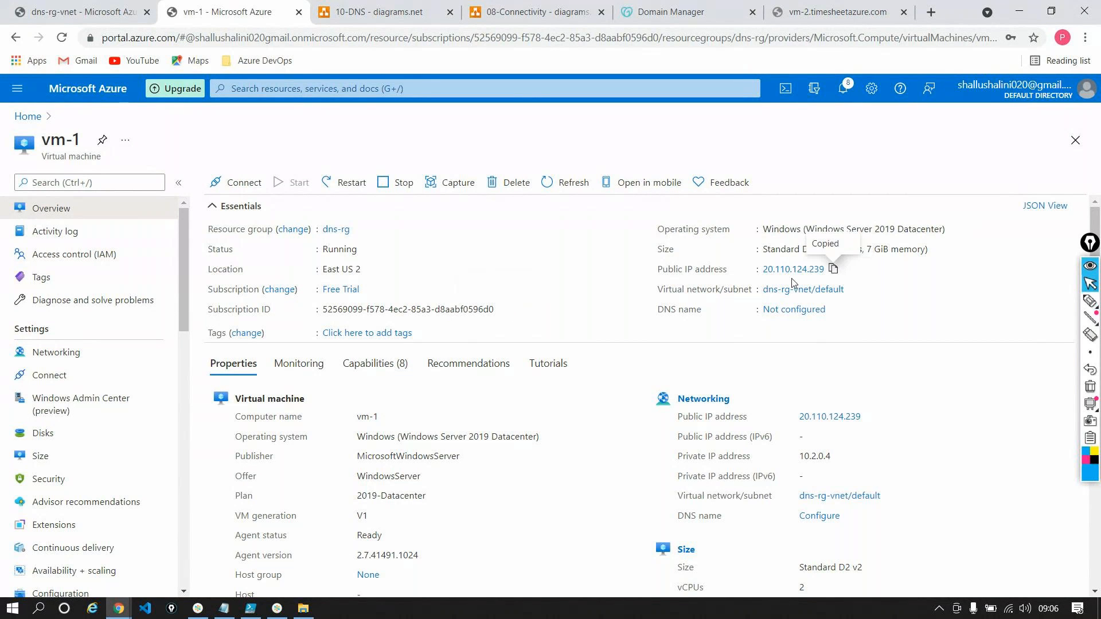
key("super+r")
key("Return")
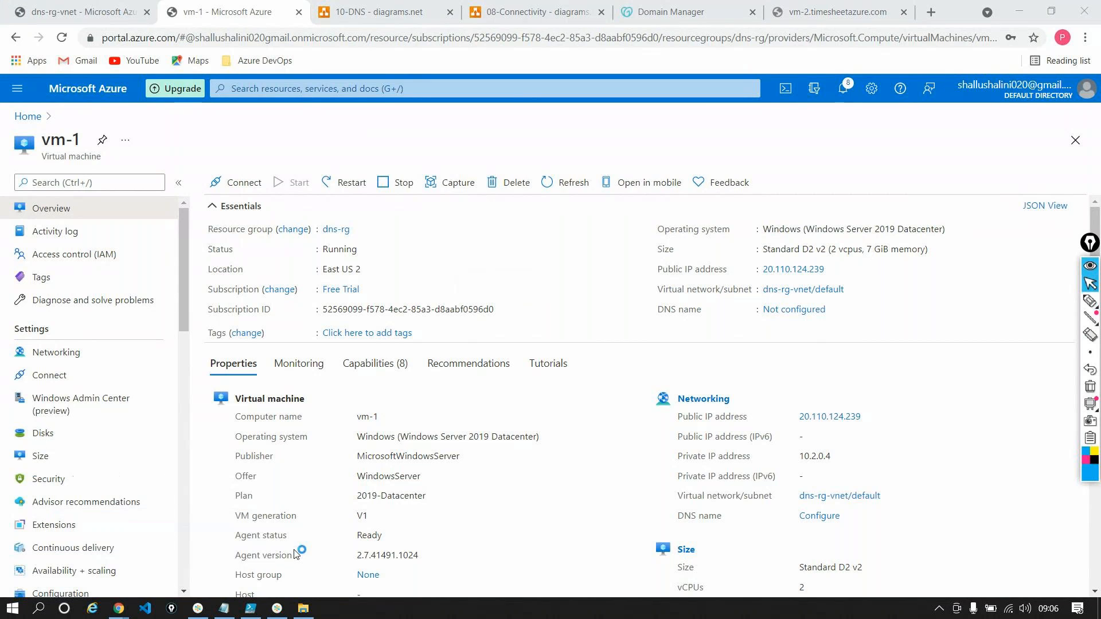
key("BackSpace")
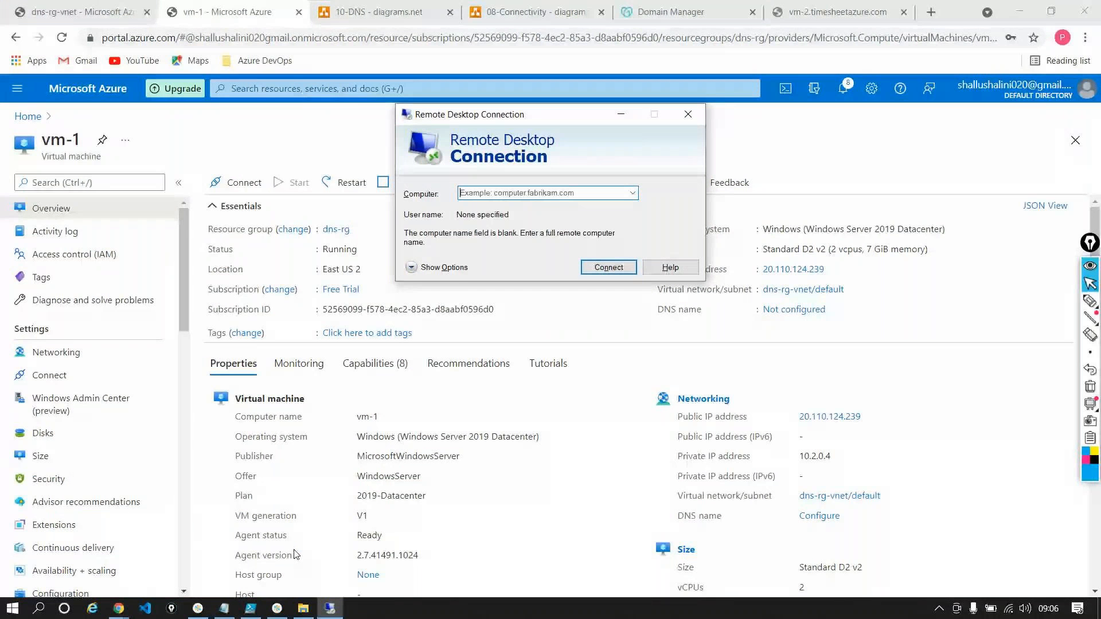
key("ctrl+v")
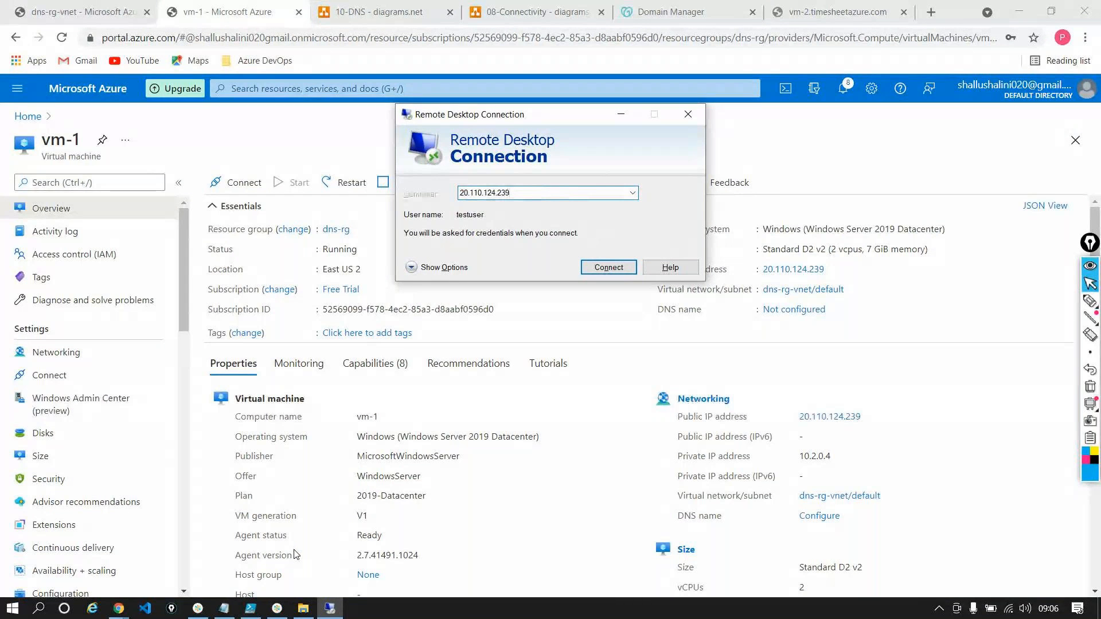
key("Return")
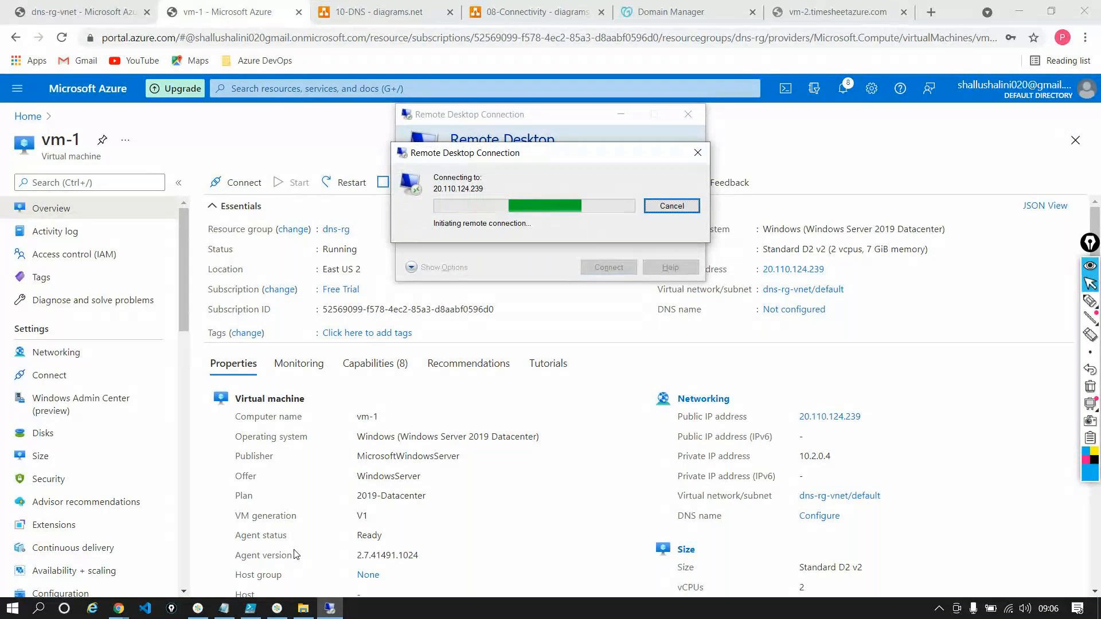
left_click(698, 152)
left_click(689, 114)
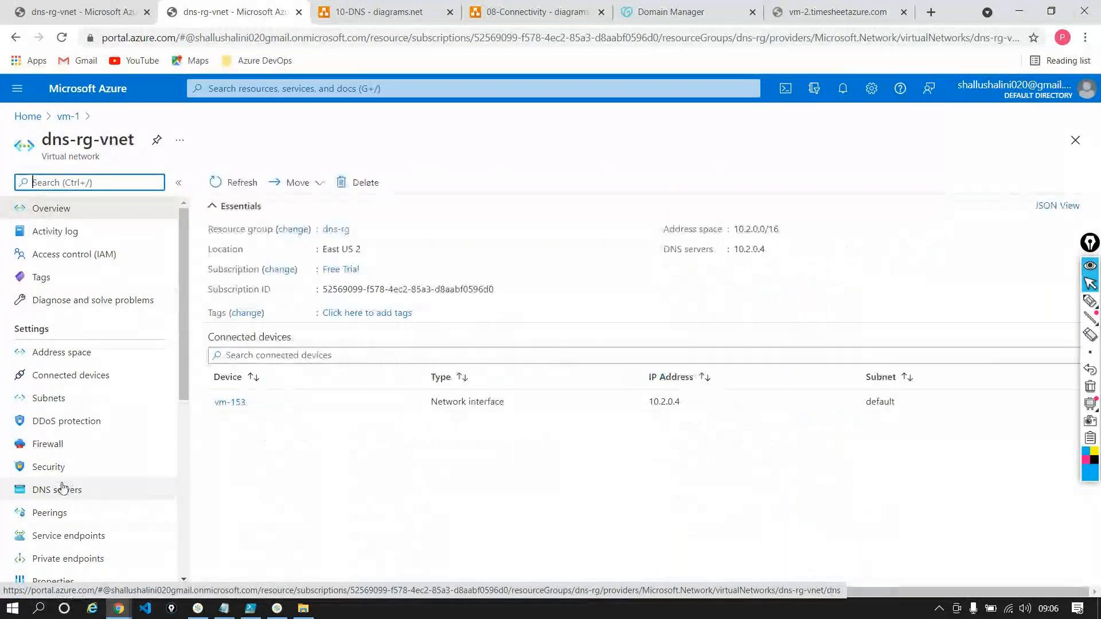
Review the custom DNS server settings of dns-rg-vnet and the domain list in GoDaddy's Domain Manager
left_click(63, 488)
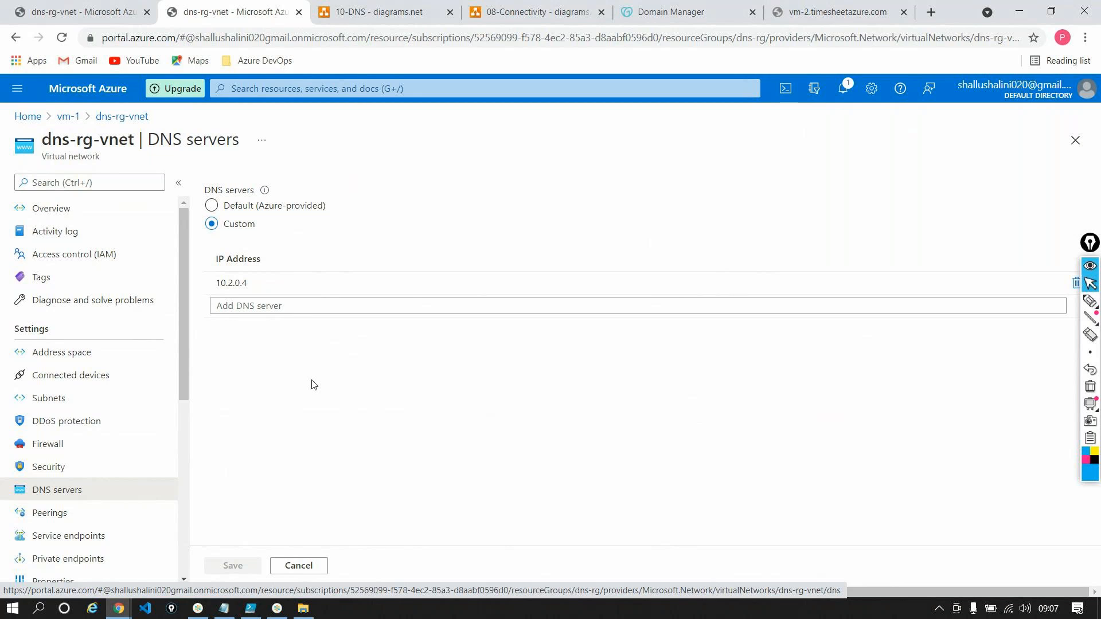
left_click(272, 281)
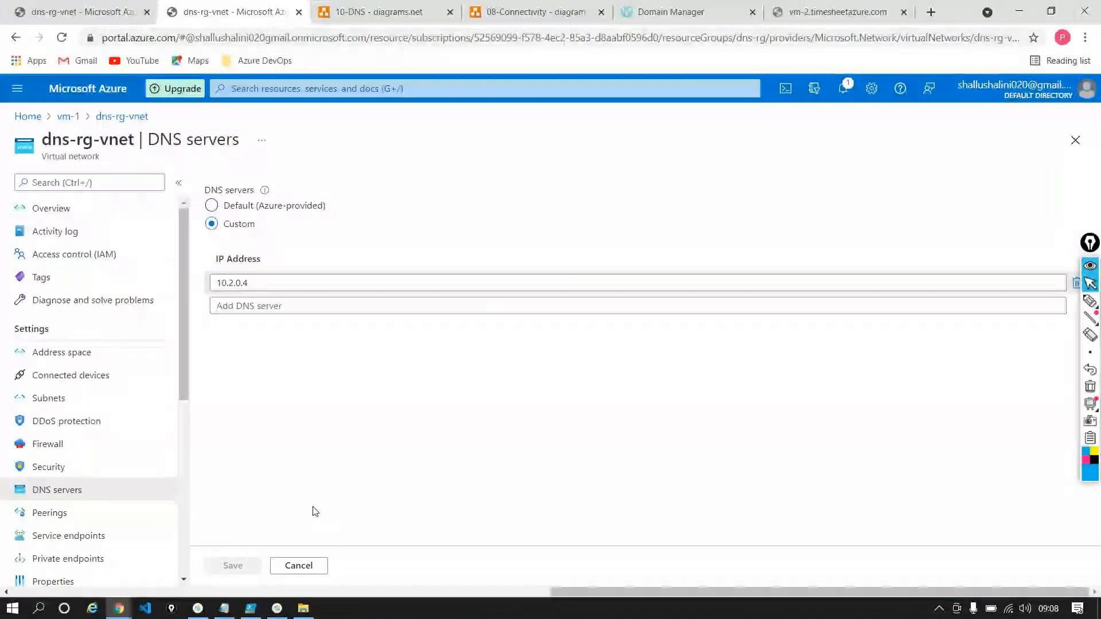
left_click(645, 16)
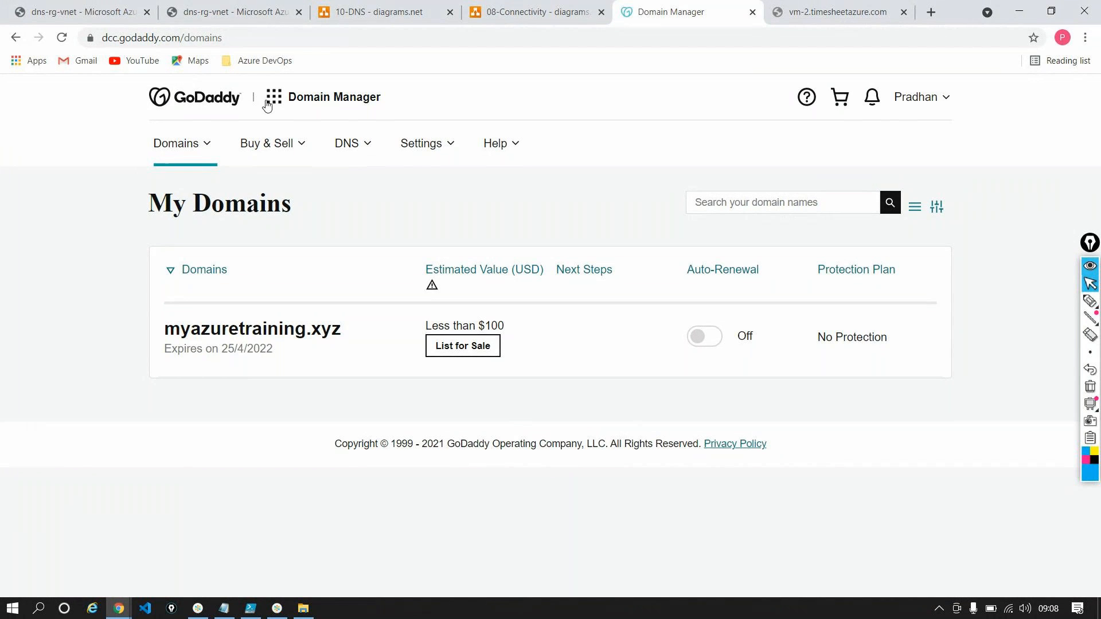
left_click(106, 14)
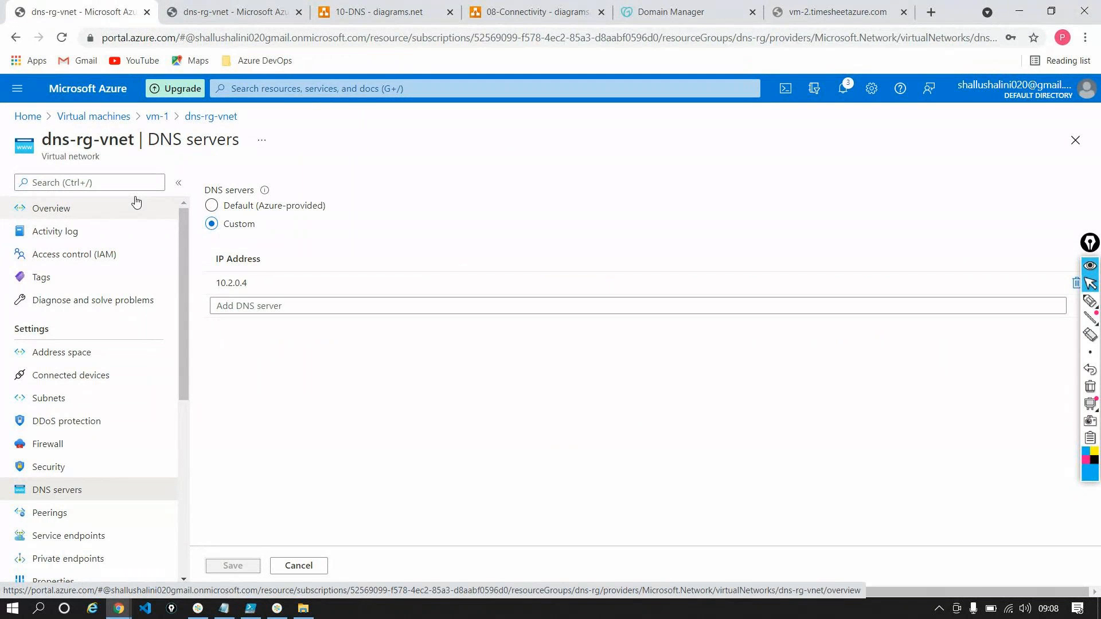
Review the Private DNS page of the 10-DNS diagram and go back to the vm-1 overview in the portal
left_click(379, 13)
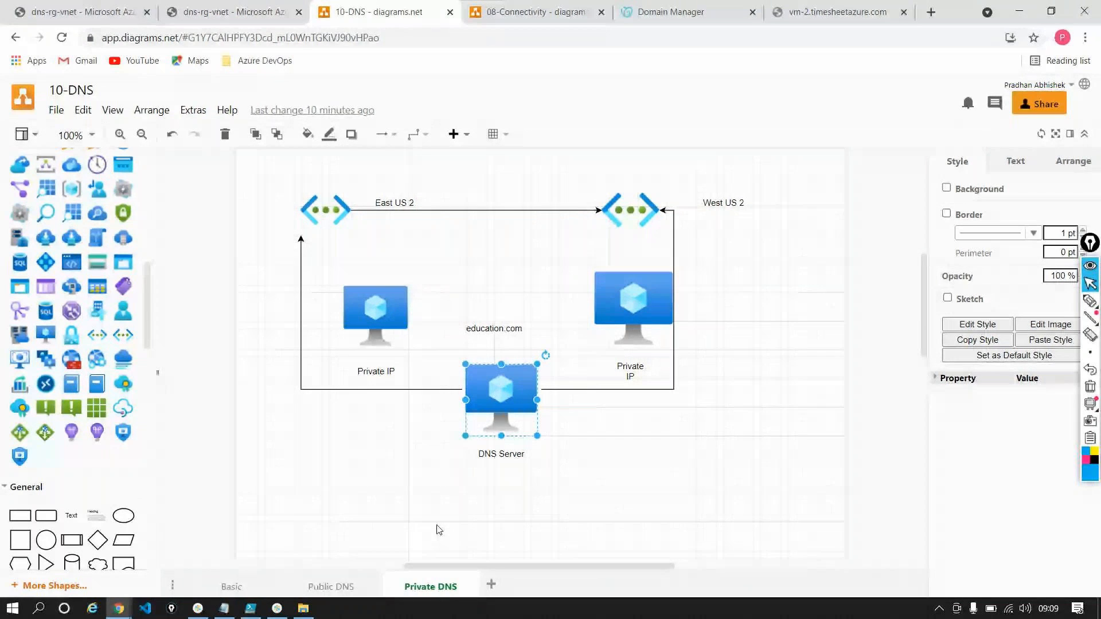
left_click(223, 14)
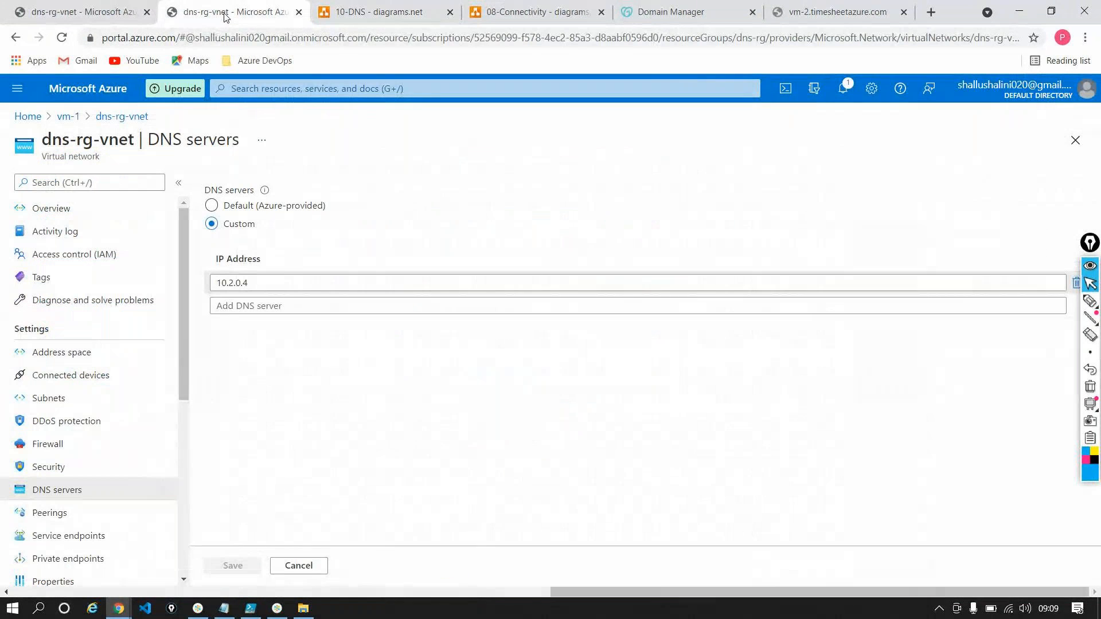
left_click(77, 121)
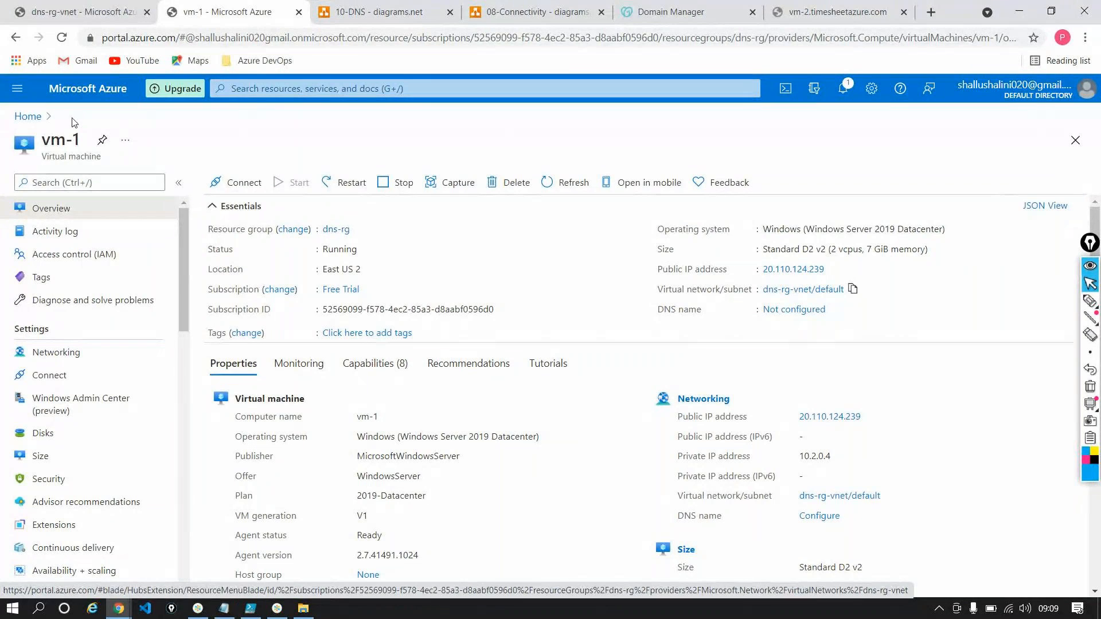
key("alt+Tab")
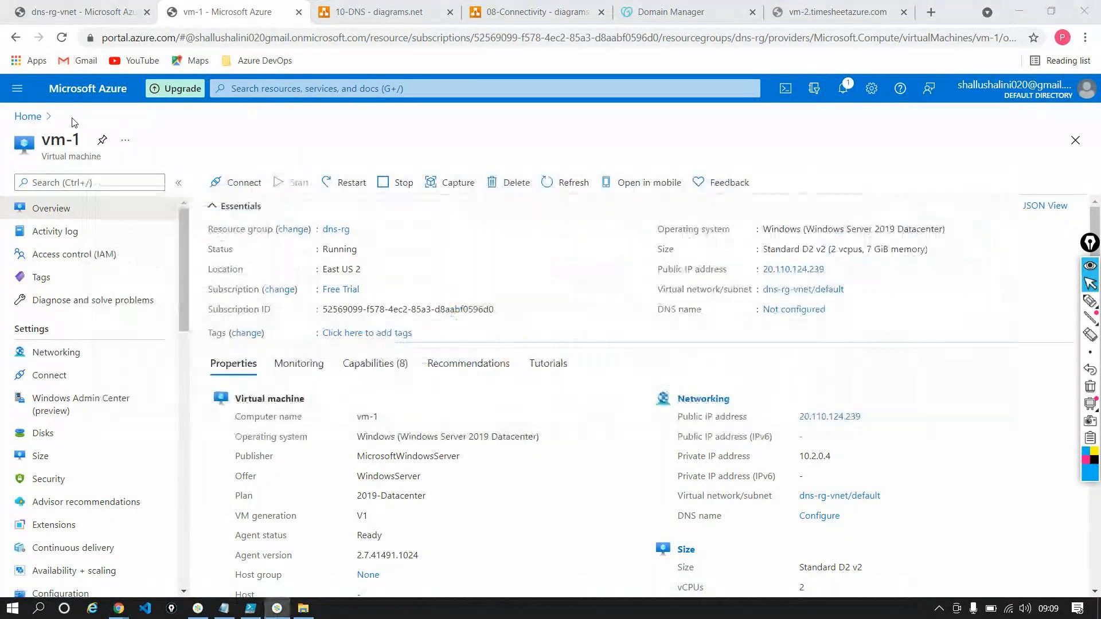
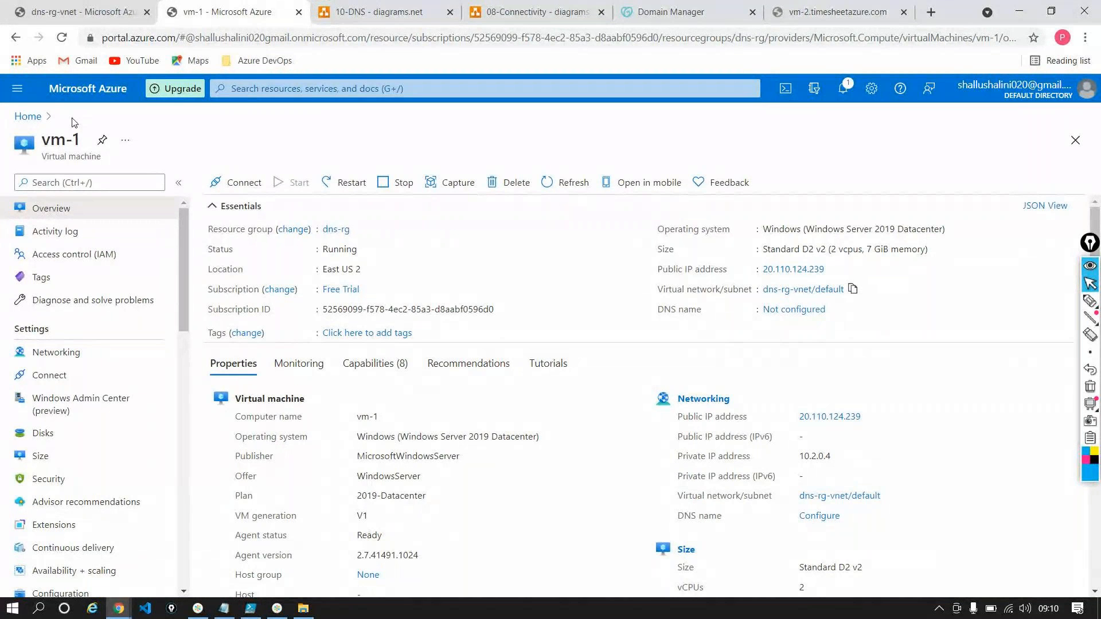
key("F10")
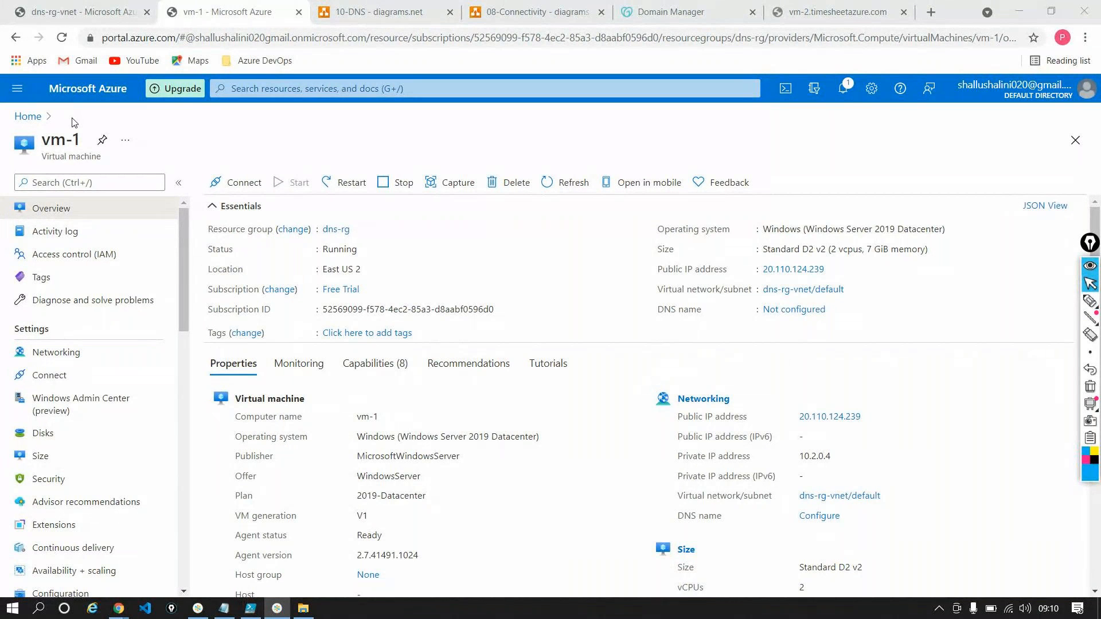
key("alt+Tab")
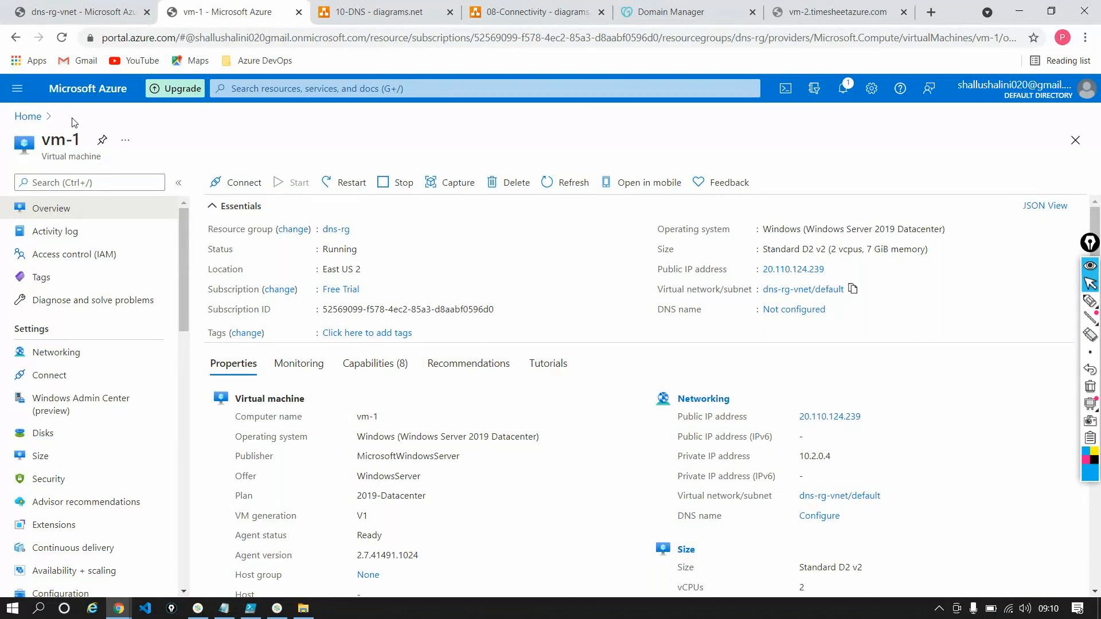
key("alt+Tab")
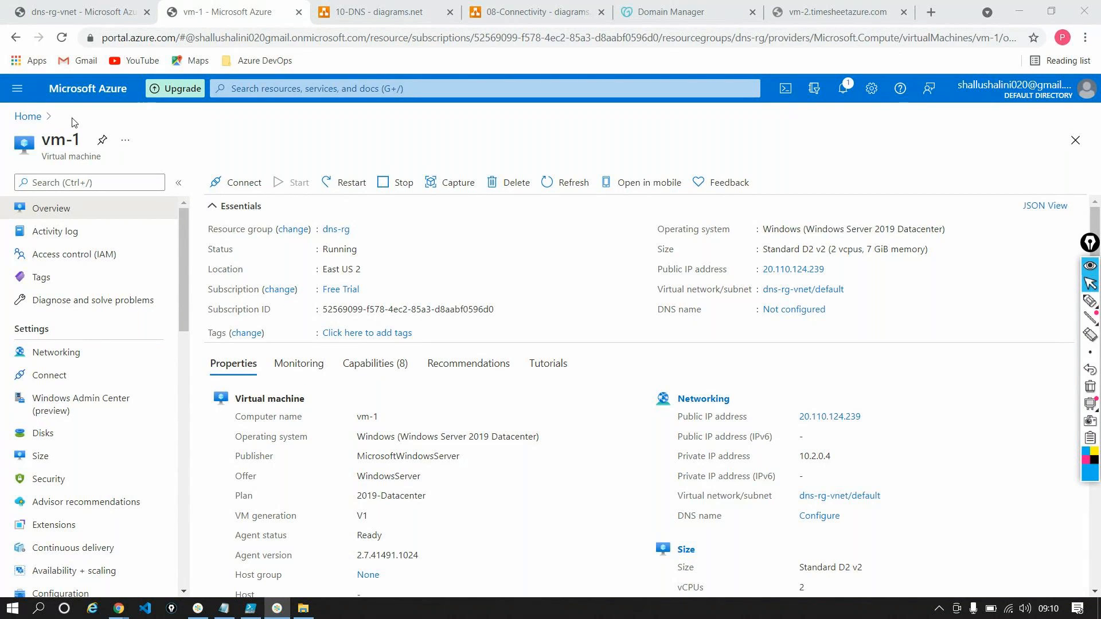
key("alt+Tab")
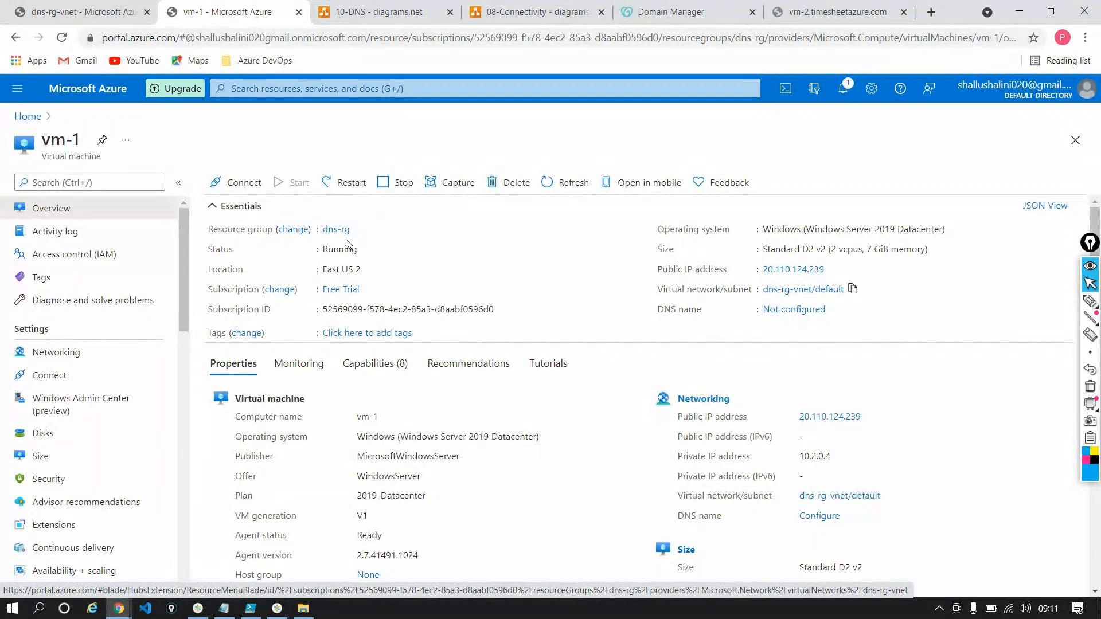
left_click(806, 311)
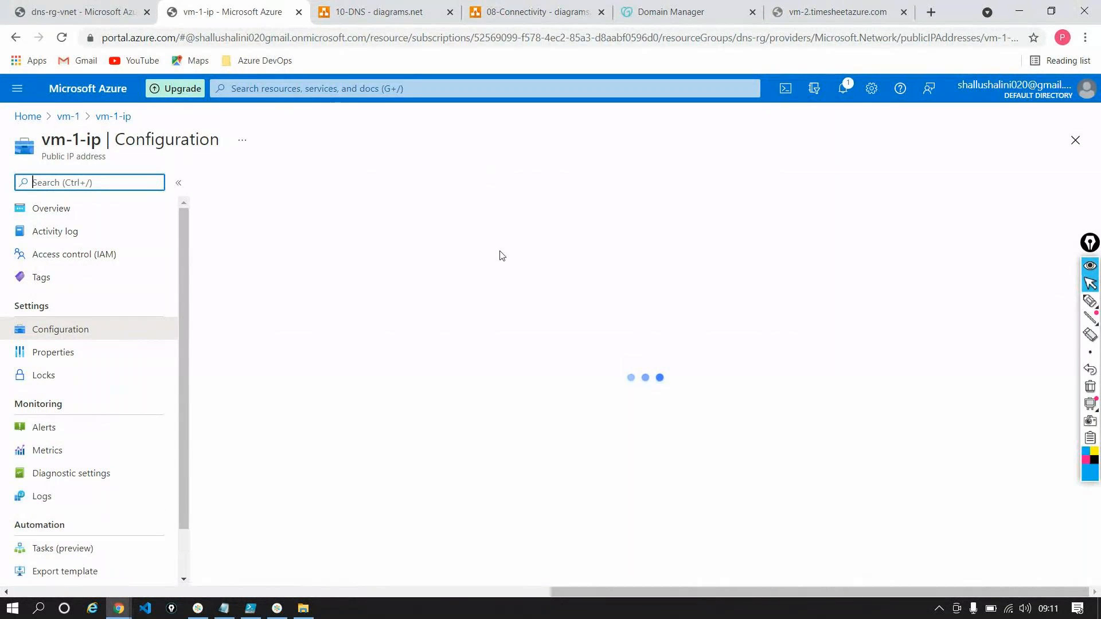
left_click(453, 362)
type("testoo1")
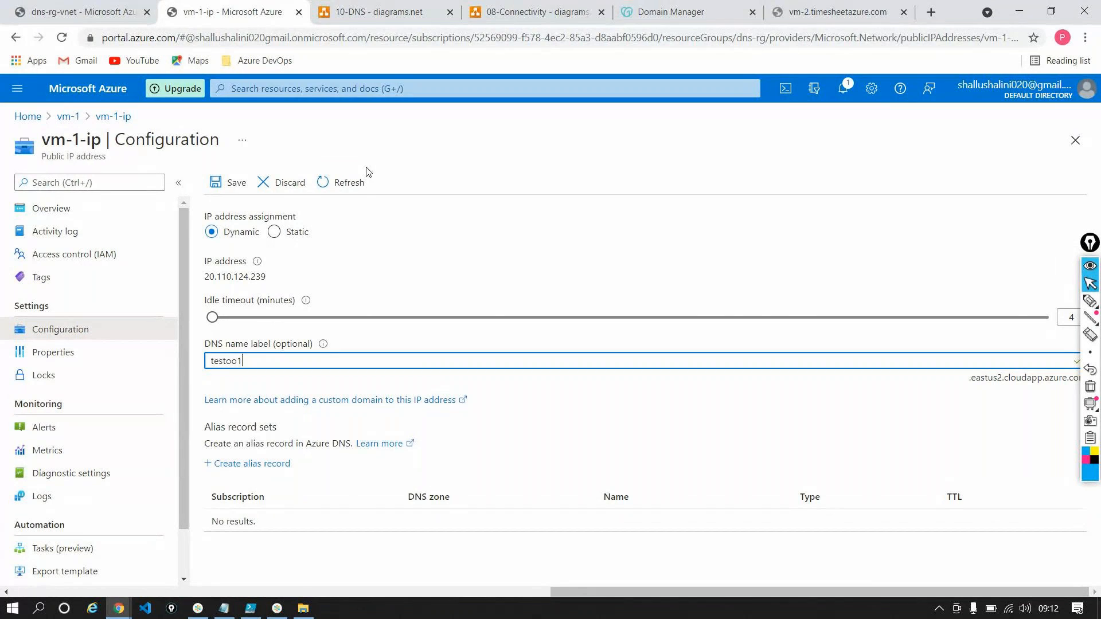
left_click(127, 116)
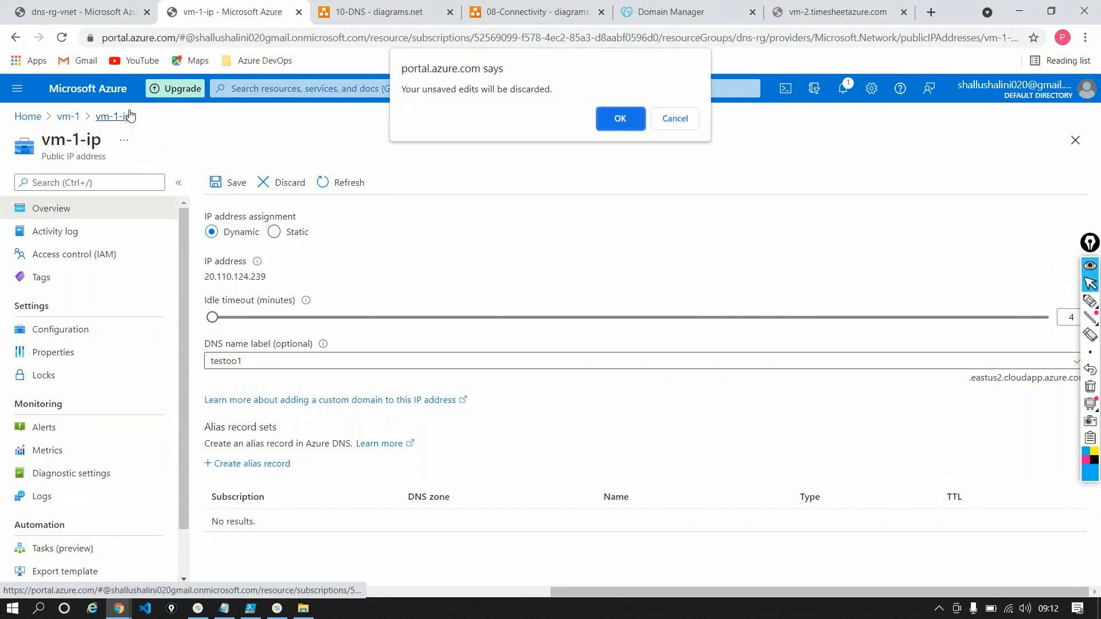
left_click(632, 117)
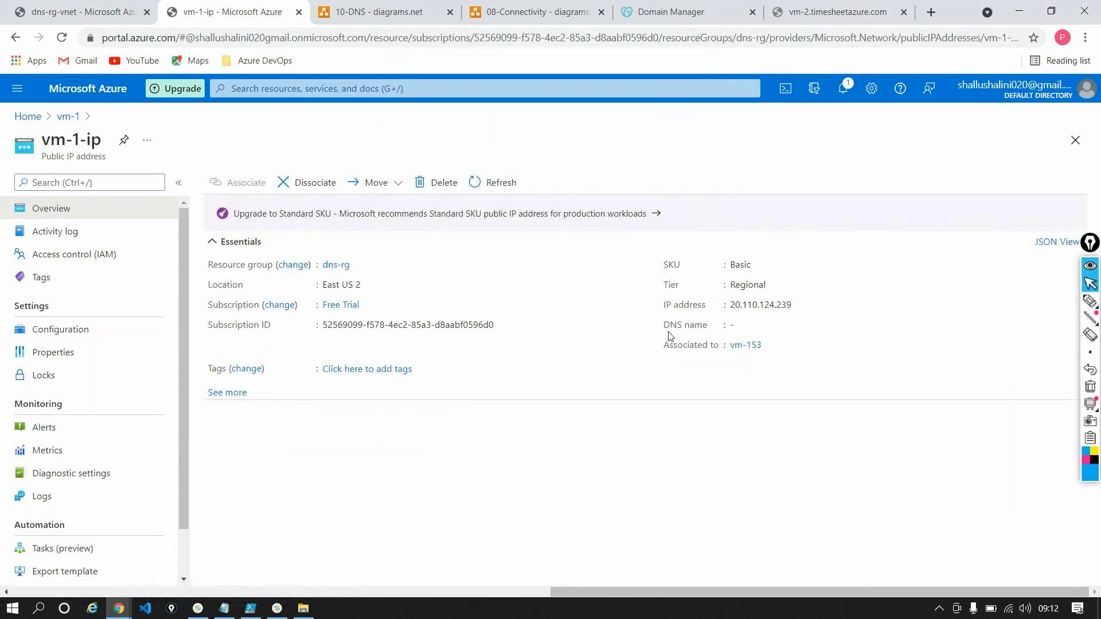
left_click(68, 116)
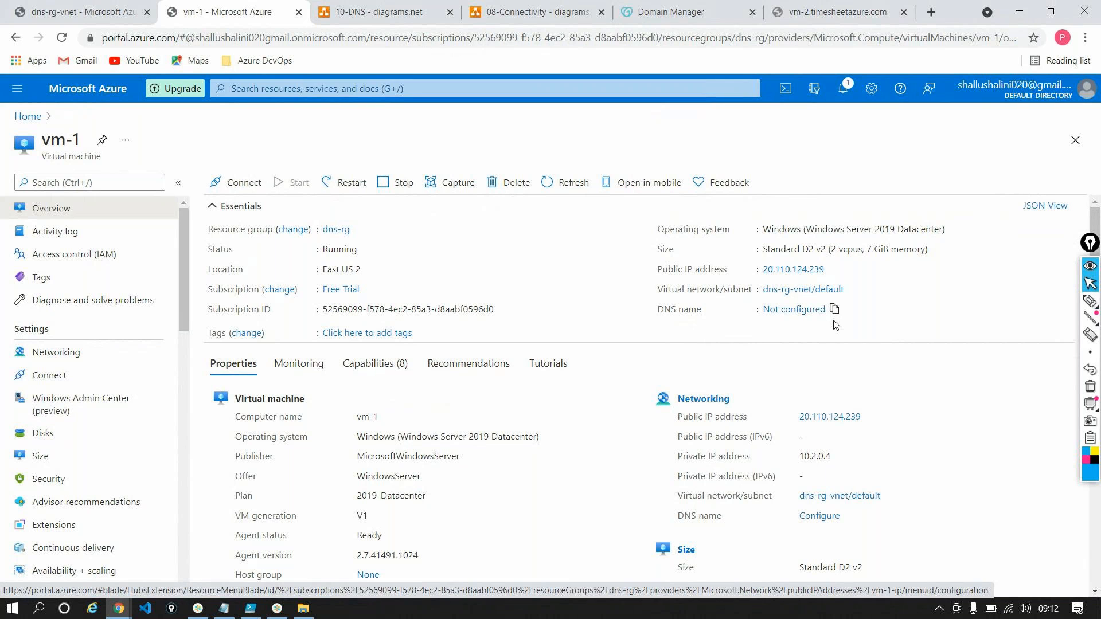
Set the DNS name label of vm-1's public IP address to test2zz00 and save the configuration
left_click(810, 311)
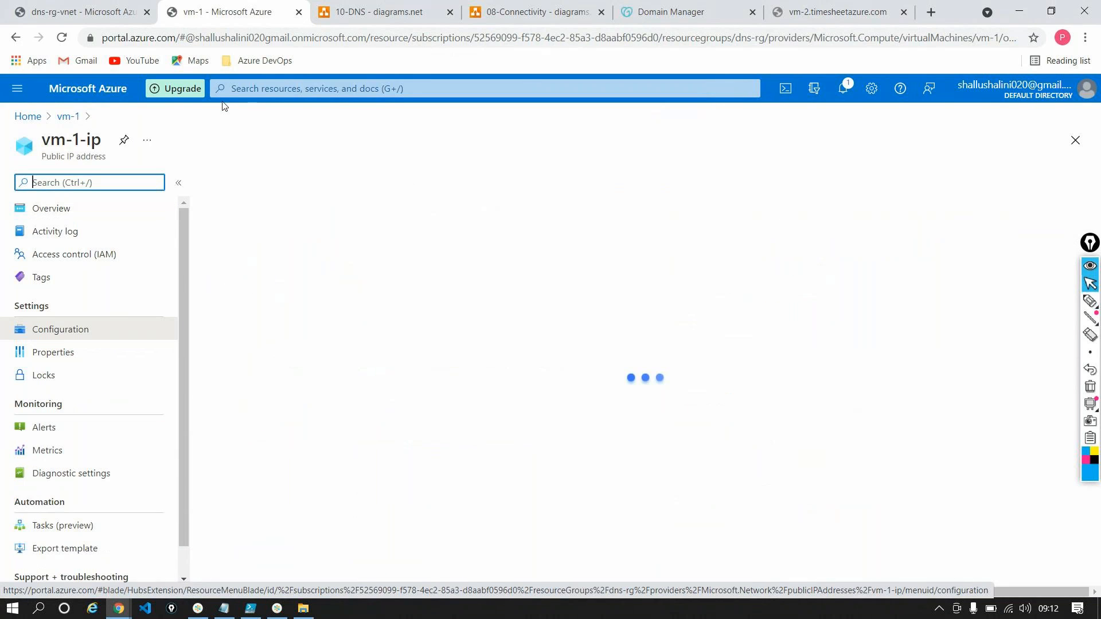
left_click(286, 358)
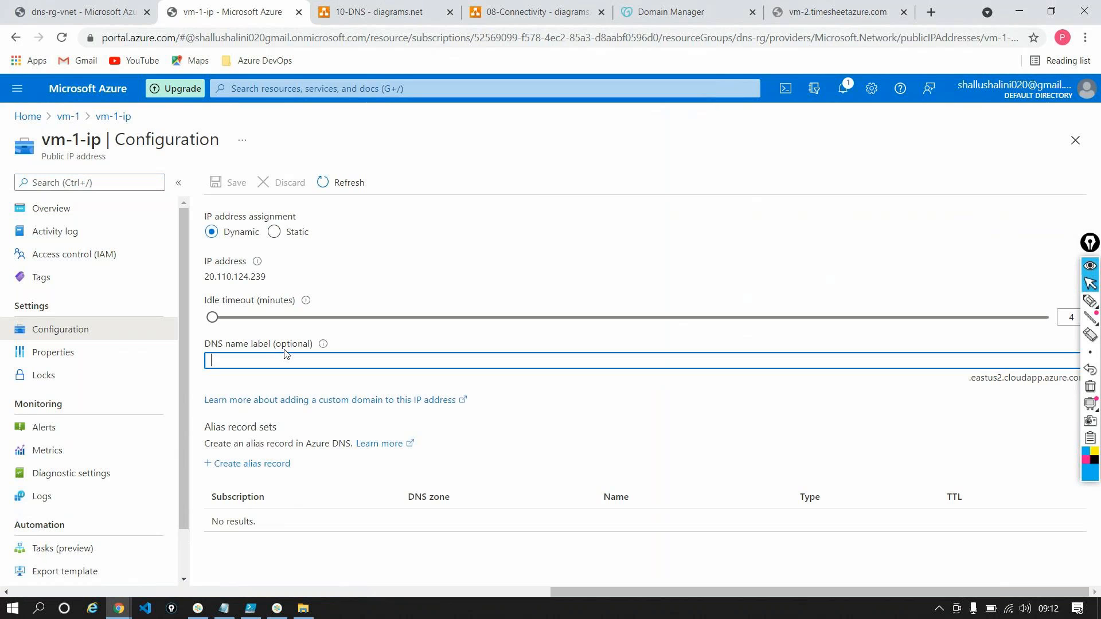
type("test2zz00")
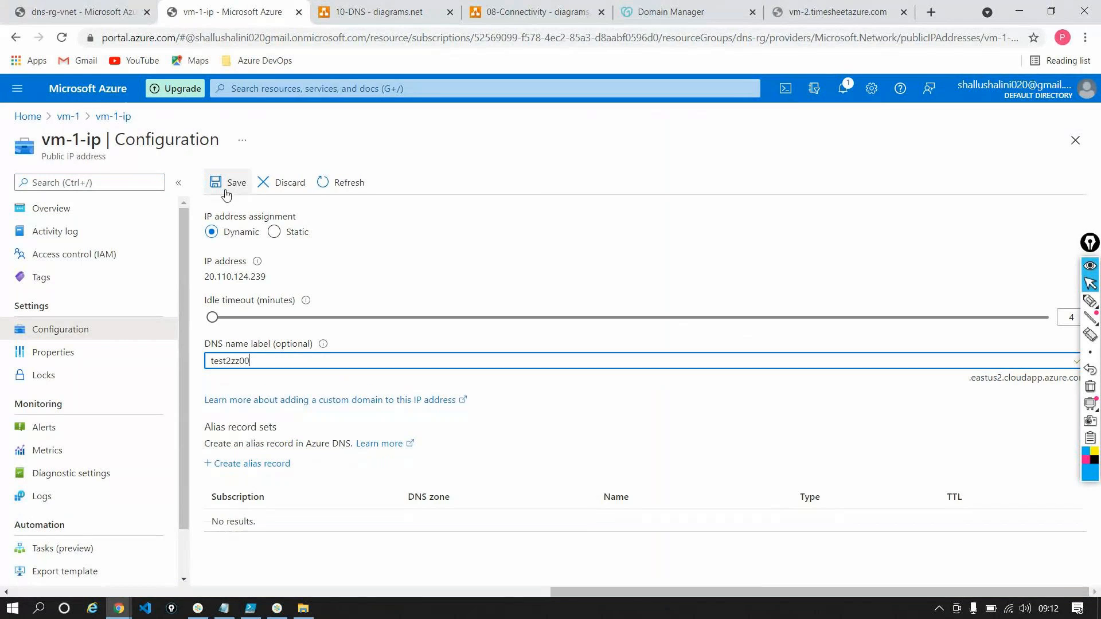
left_click(229, 183)
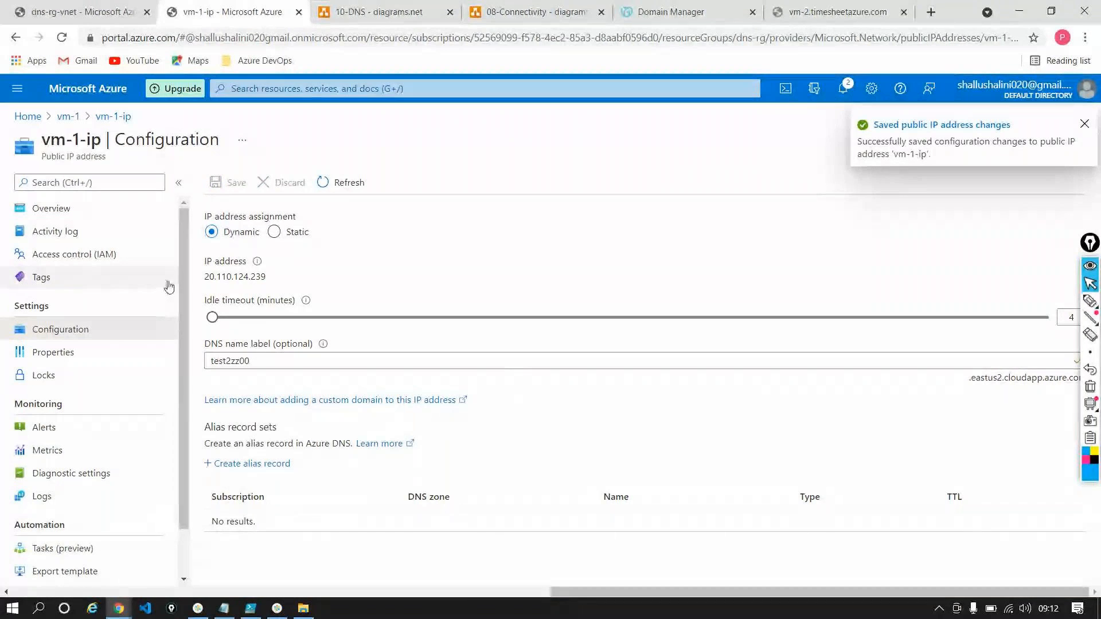
double_click(215, 277)
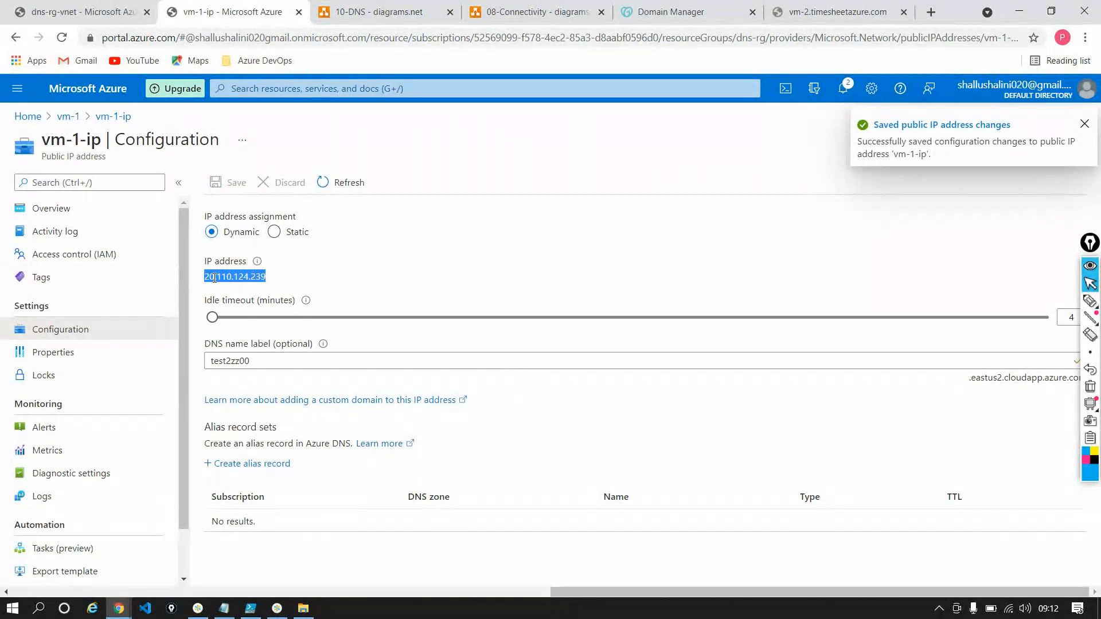
Copy vm-1's new DNS name from its overview and load test2zz00.eastus2.cloudapp.azure.com/default.html in the browser
left_click(66, 116)
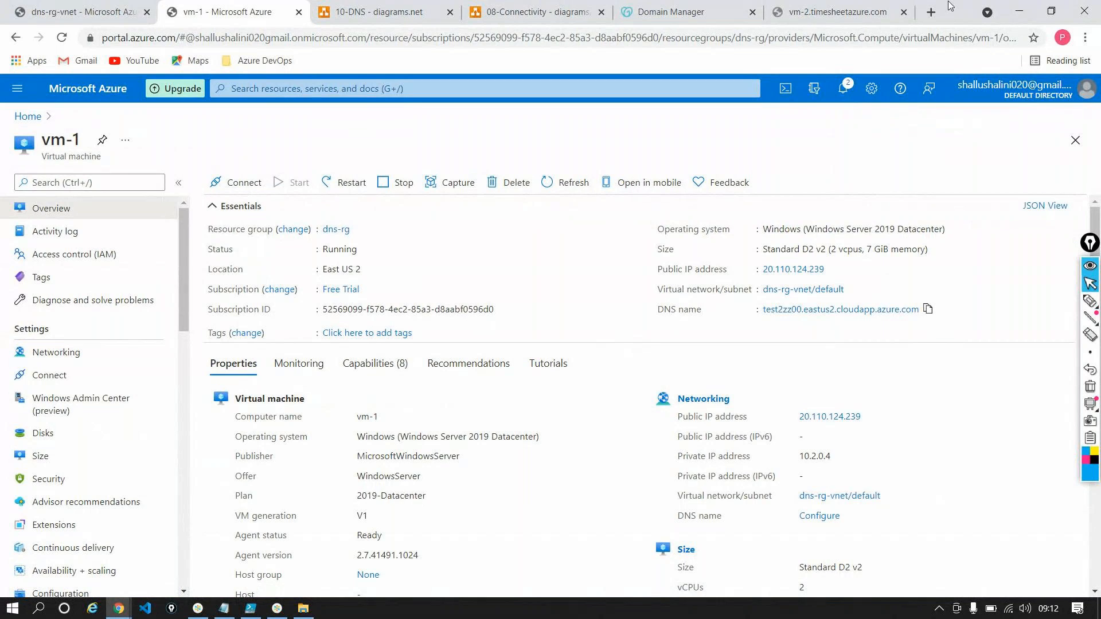
left_click(837, 12)
key("BackSpace")
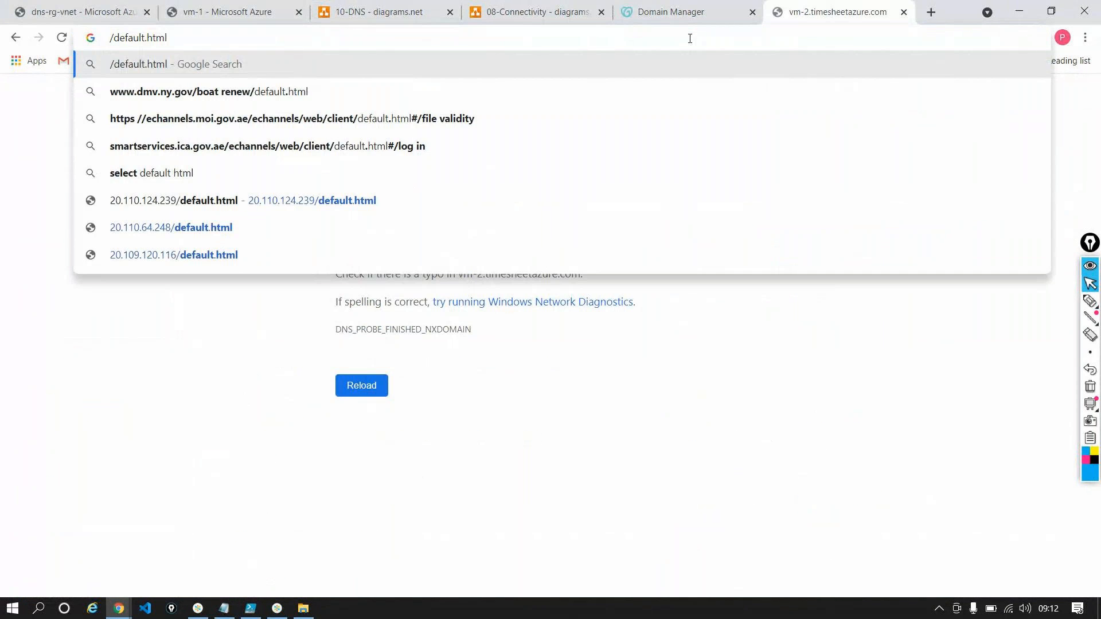
key("ctrl+v")
key("Return")
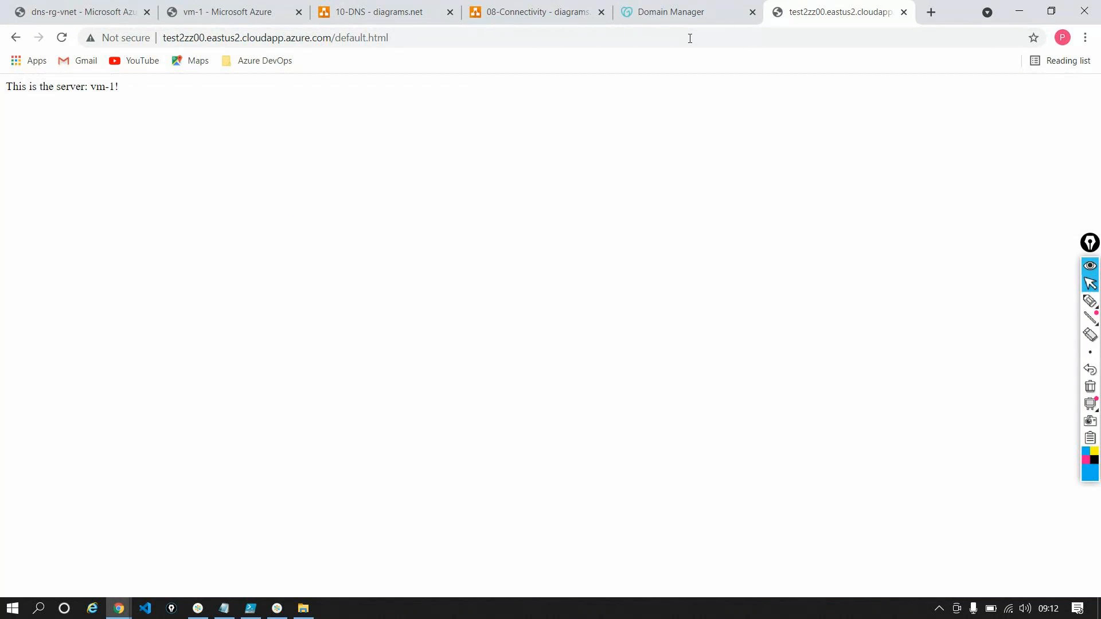
left_click(332, 40)
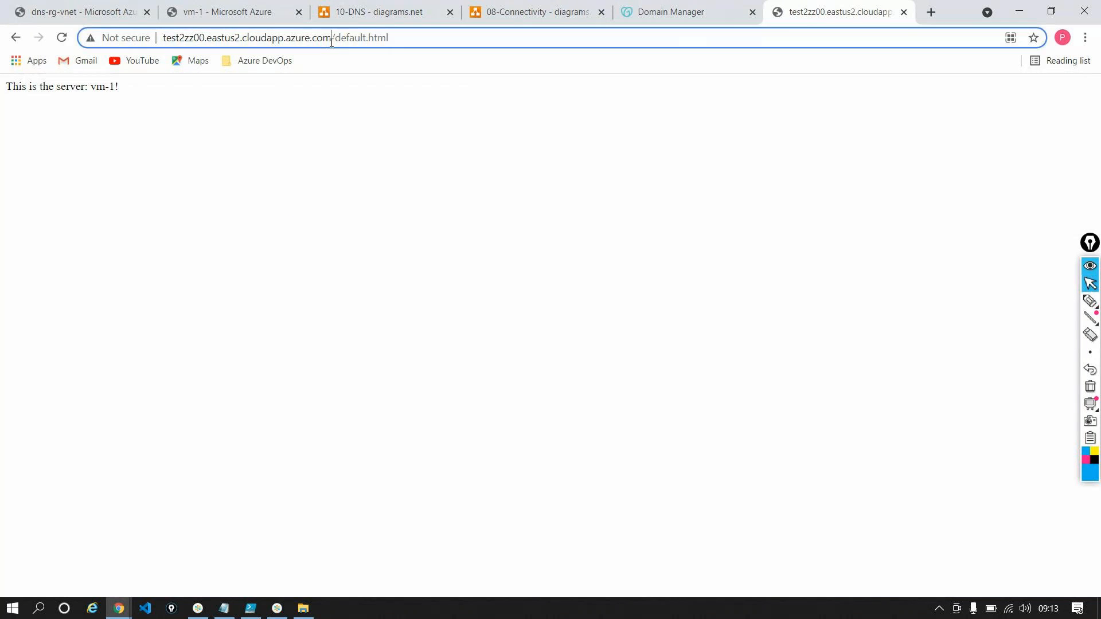
left_click_drag(320, 42, 7, 39)
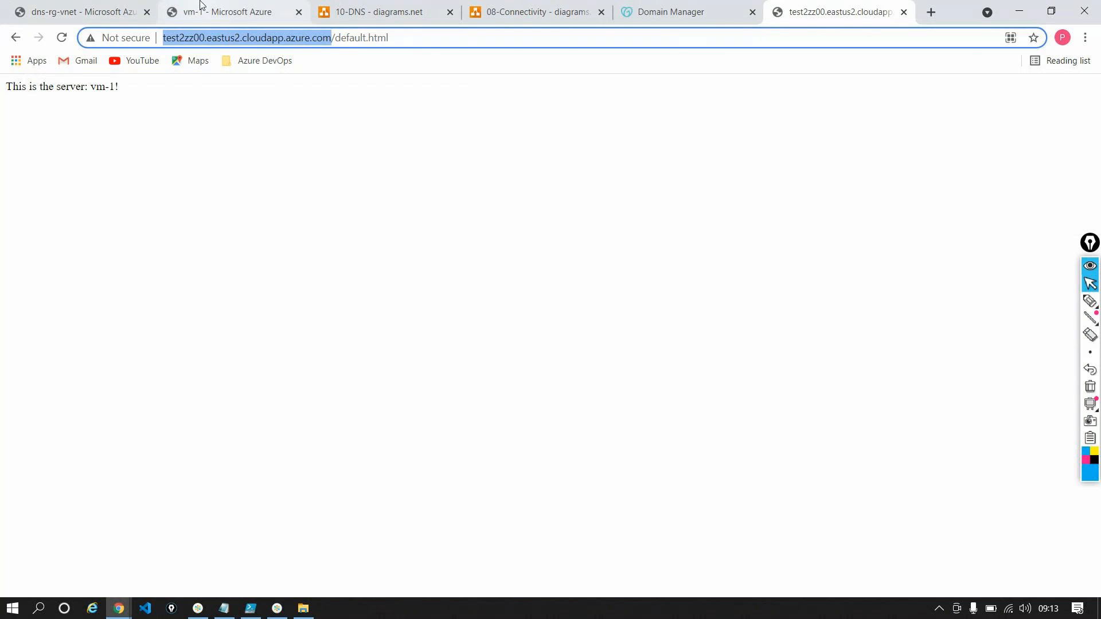
Copy vm-1's DNS name and start a Remote Desktop connection to test2zz00.eastus2.cloudapp.azure.com
left_click(228, 11)
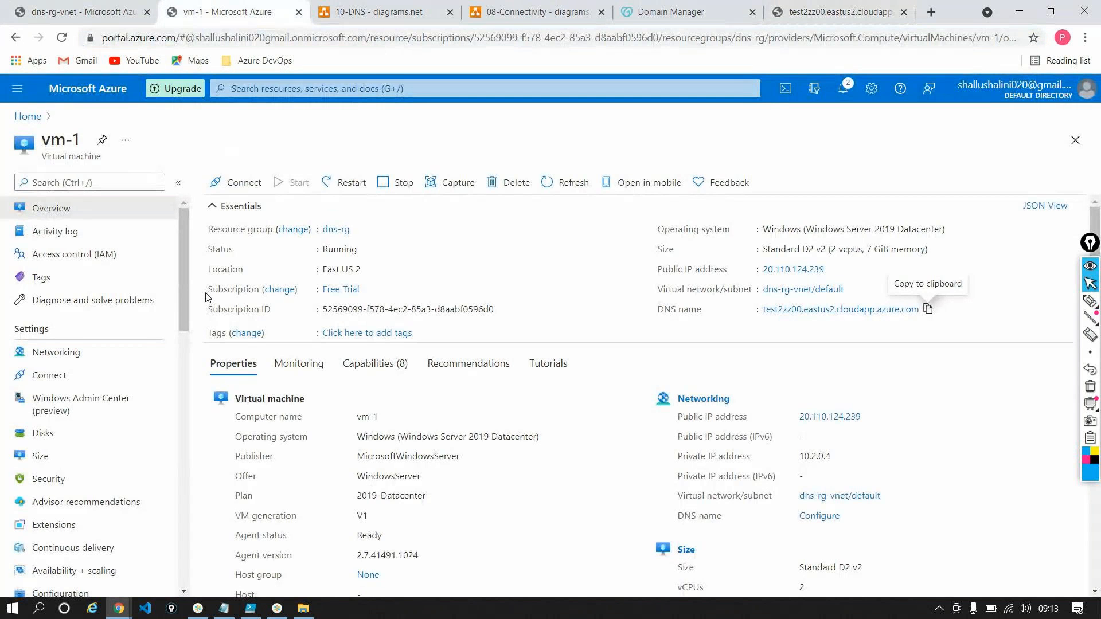
left_click(928, 310)
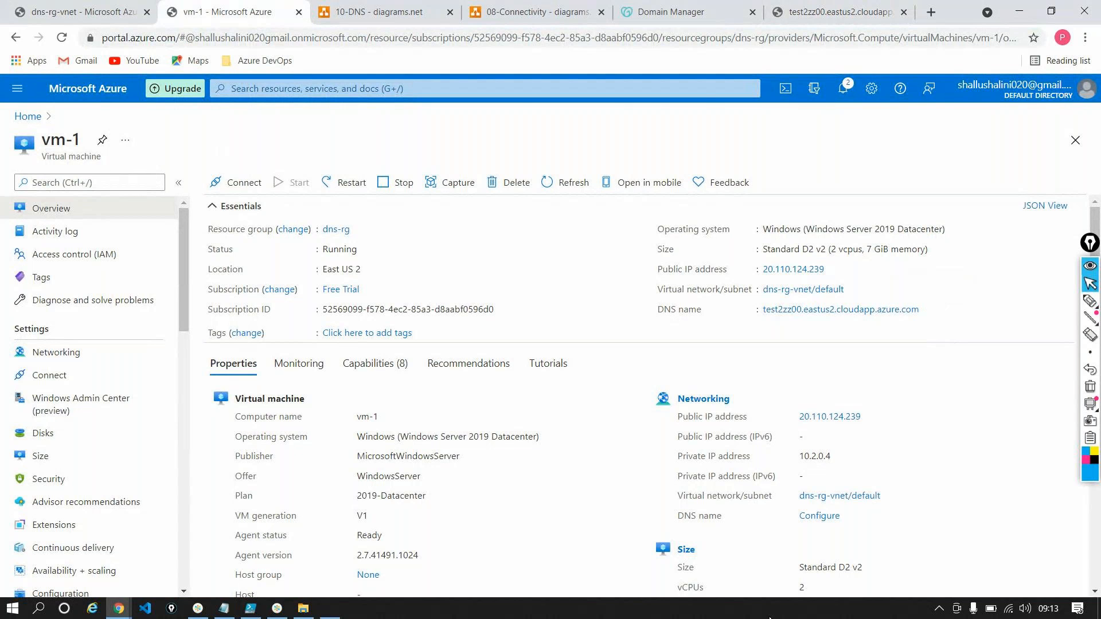
key("super+r")
key("Return")
key("ctrl+v")
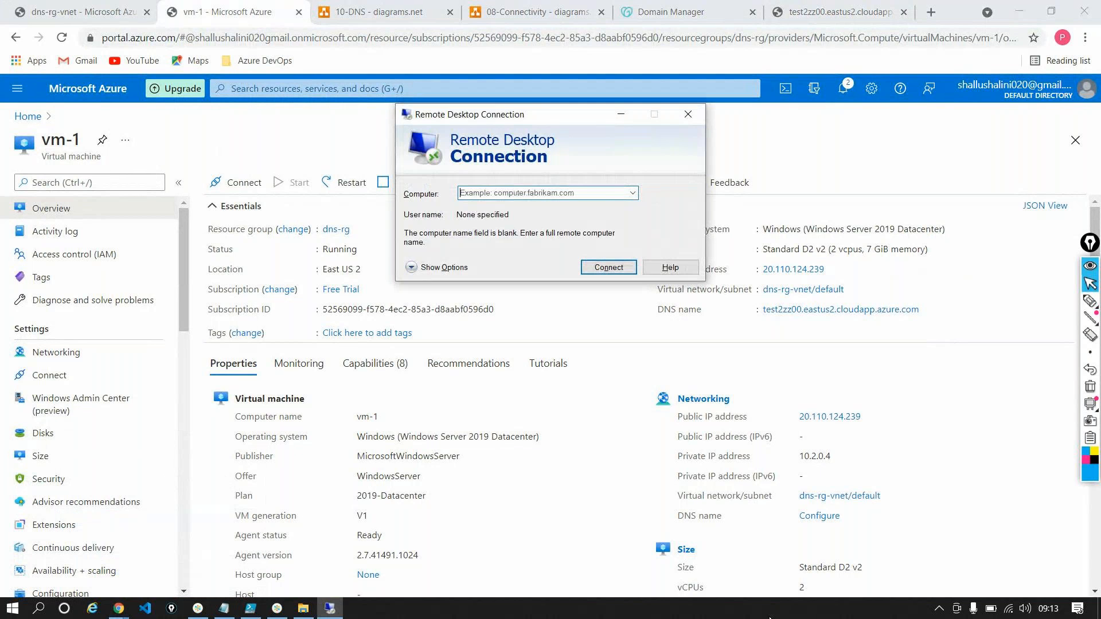
key("Return")
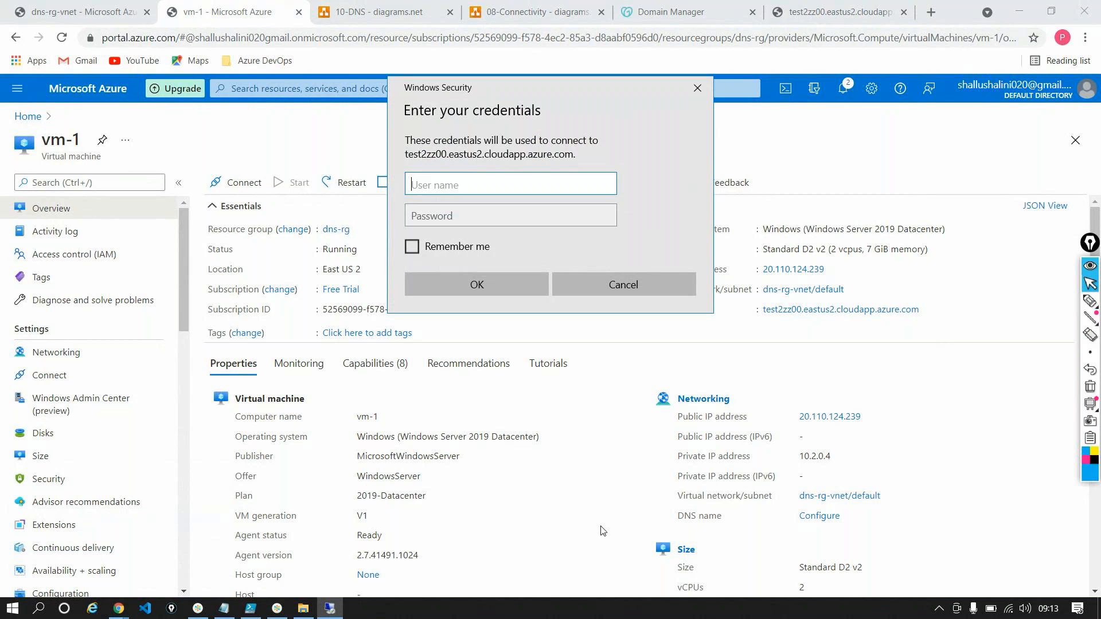
Sign in to the remote machine as testuser with the account password and accept the certificate warning
type("testuser")
key("Tab")
key("ctrl+v")
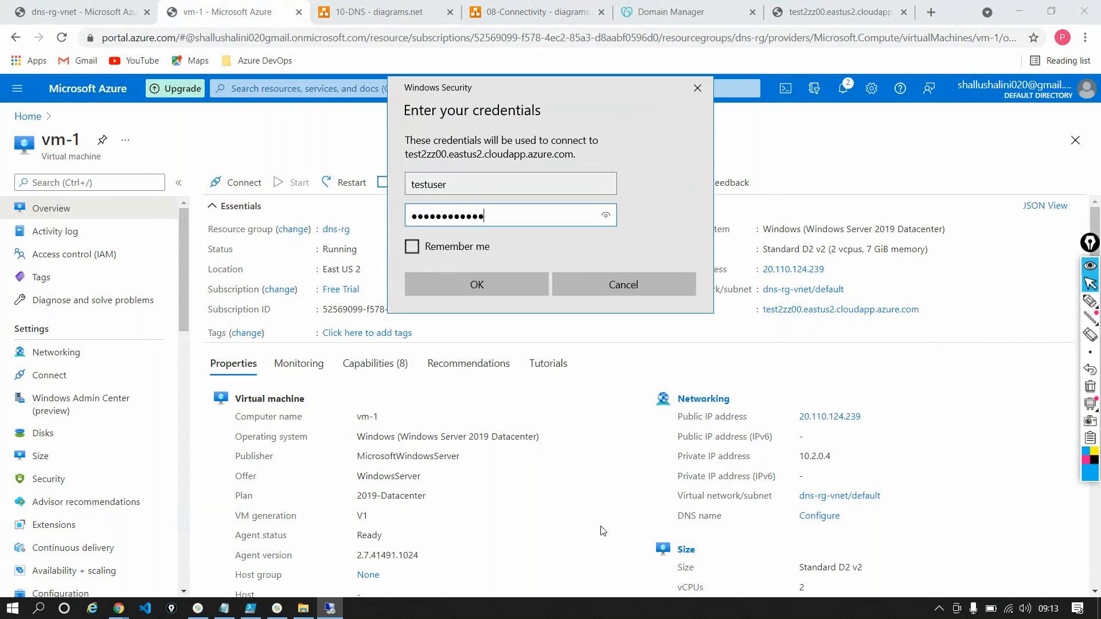
key("Return")
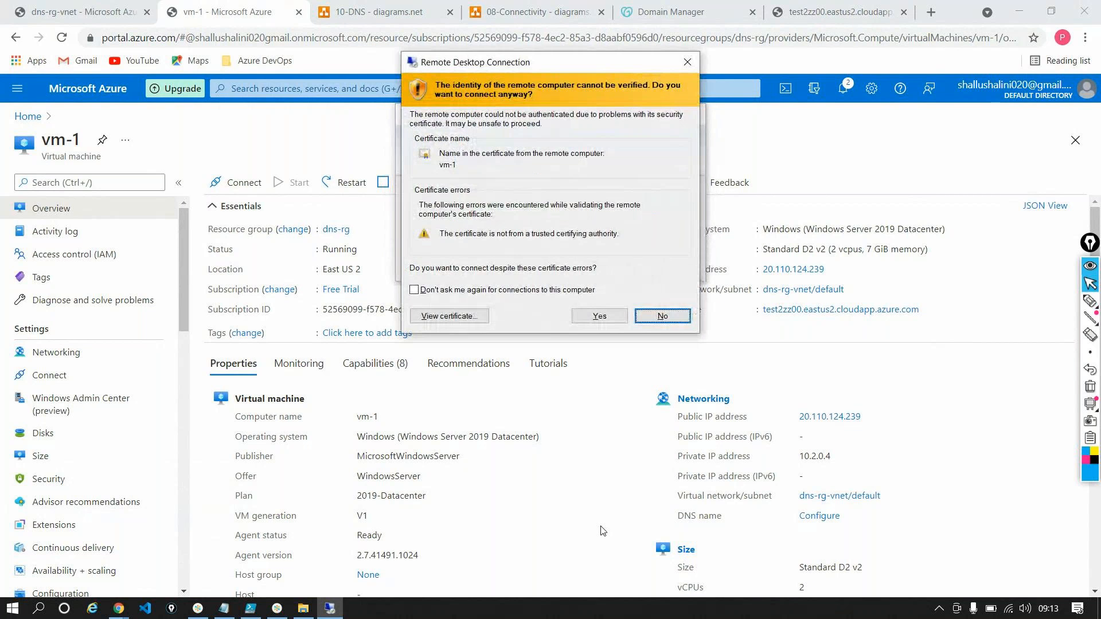
key("Return")
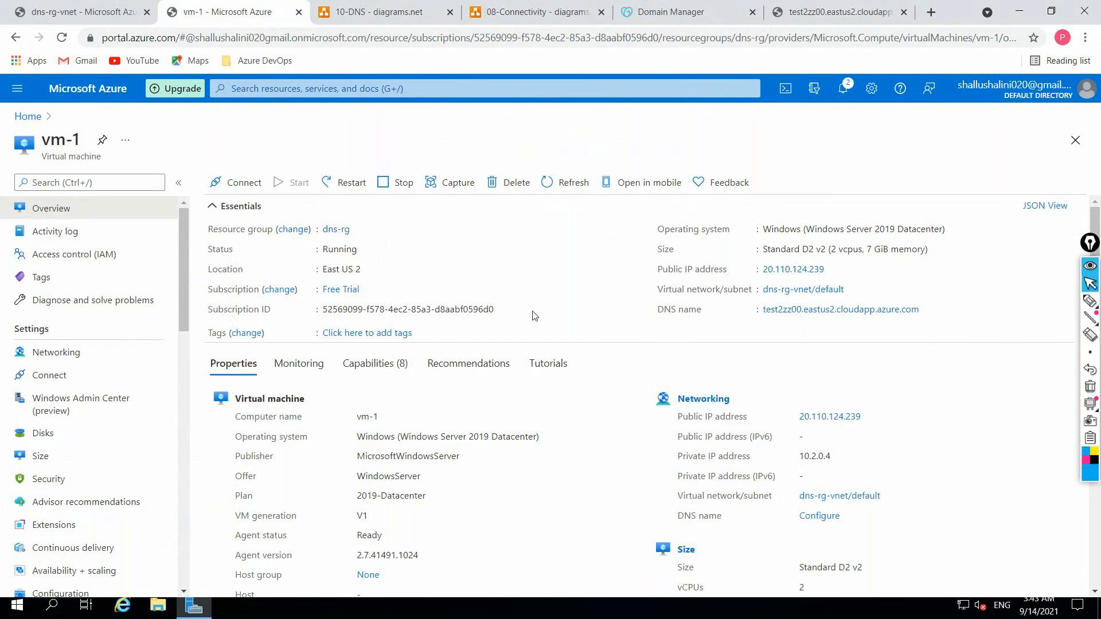
Return the portal to its home page, then minimize the browser and disconnect the Remote Desktop session to vm-1
left_click(27, 116)
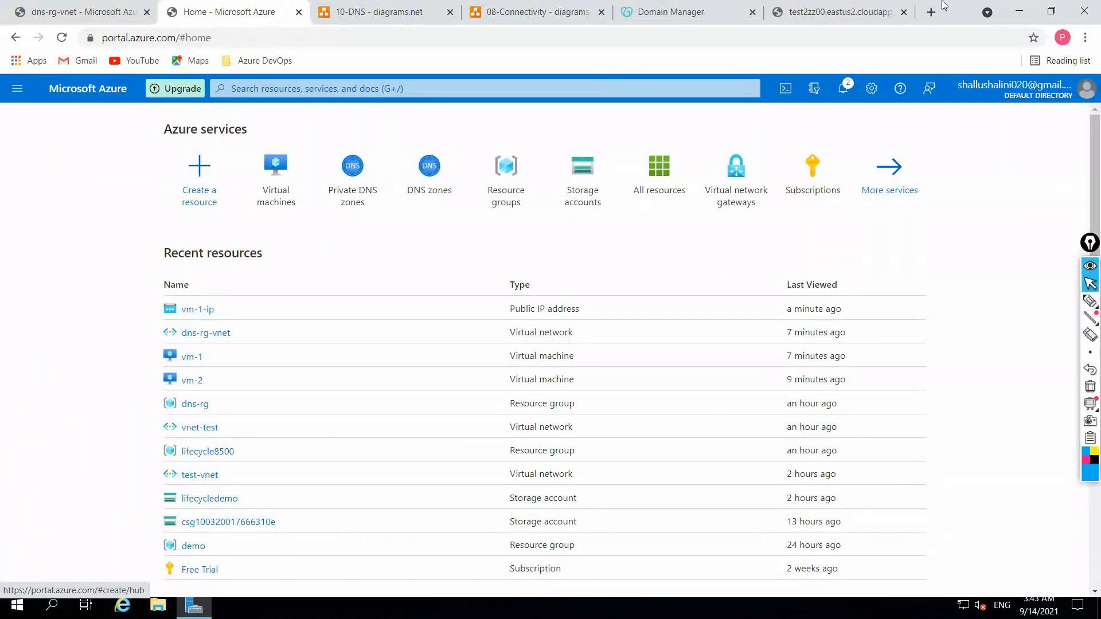
left_click(1020, 11)
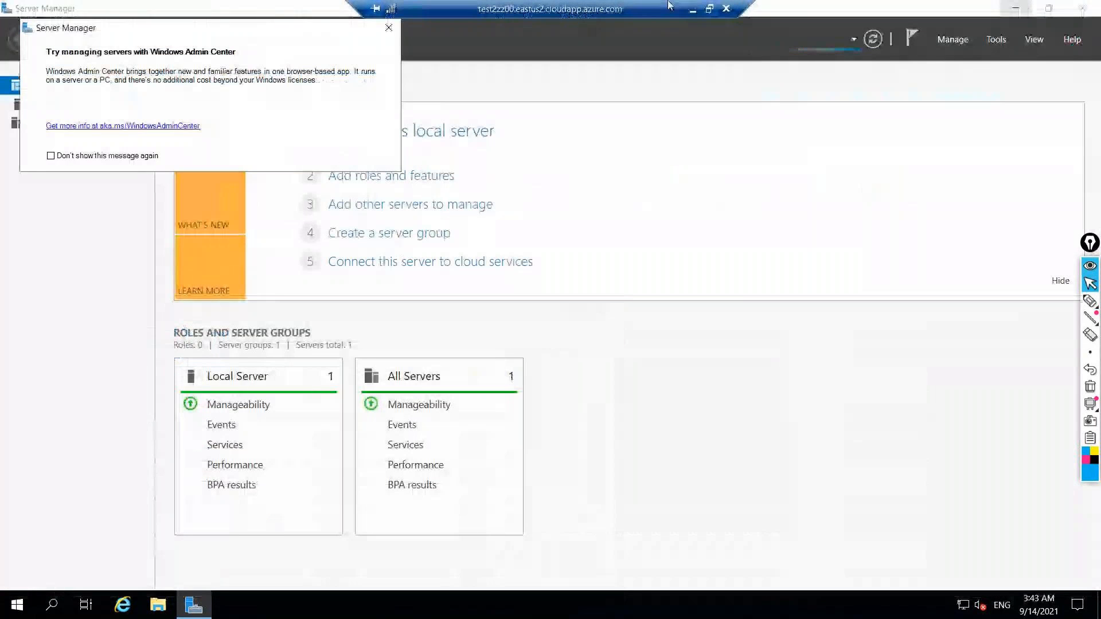
left_click(725, 9)
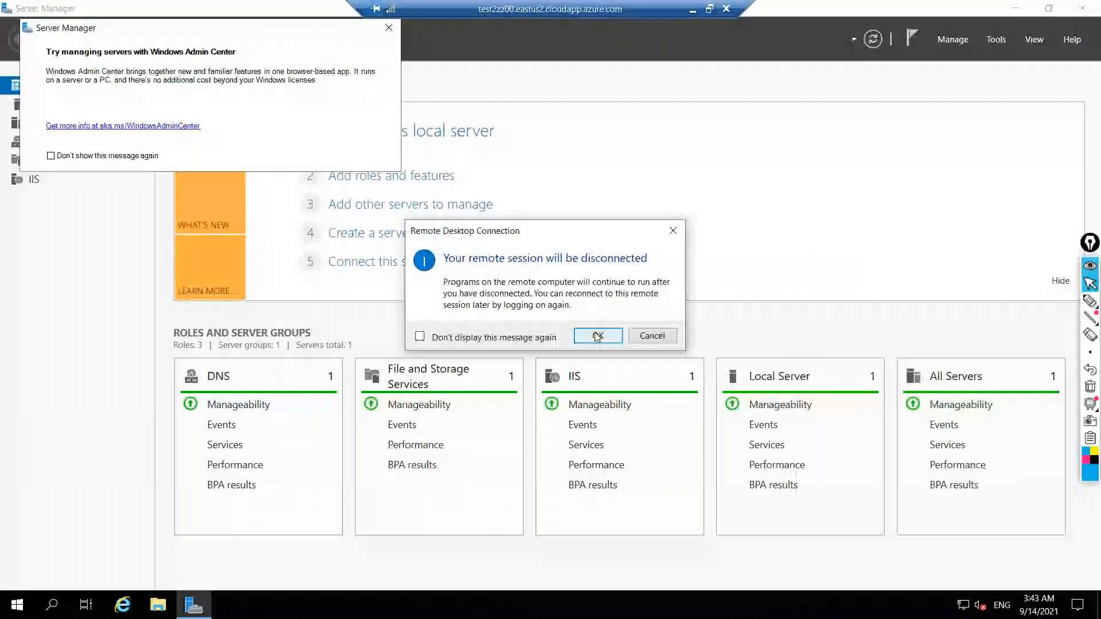